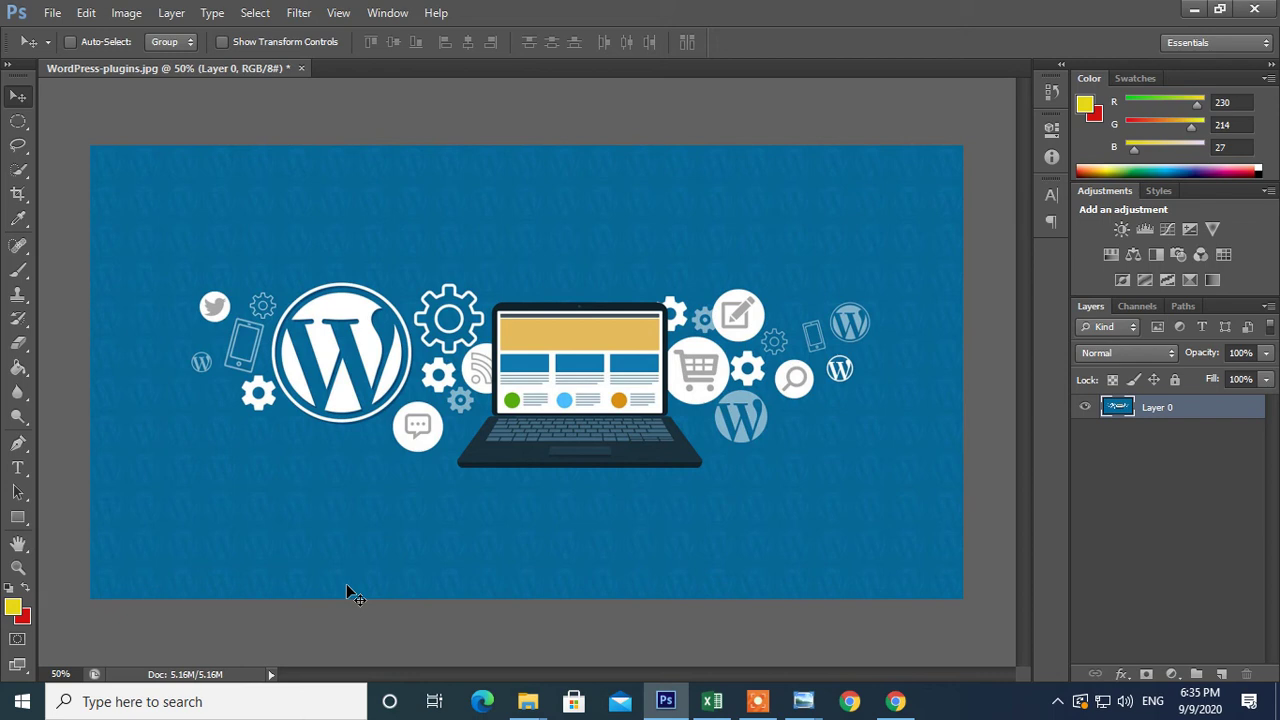
# - Close the WordPress-plugins.jpg document, discarding its unsaved changes
pyautogui.click(299, 70)
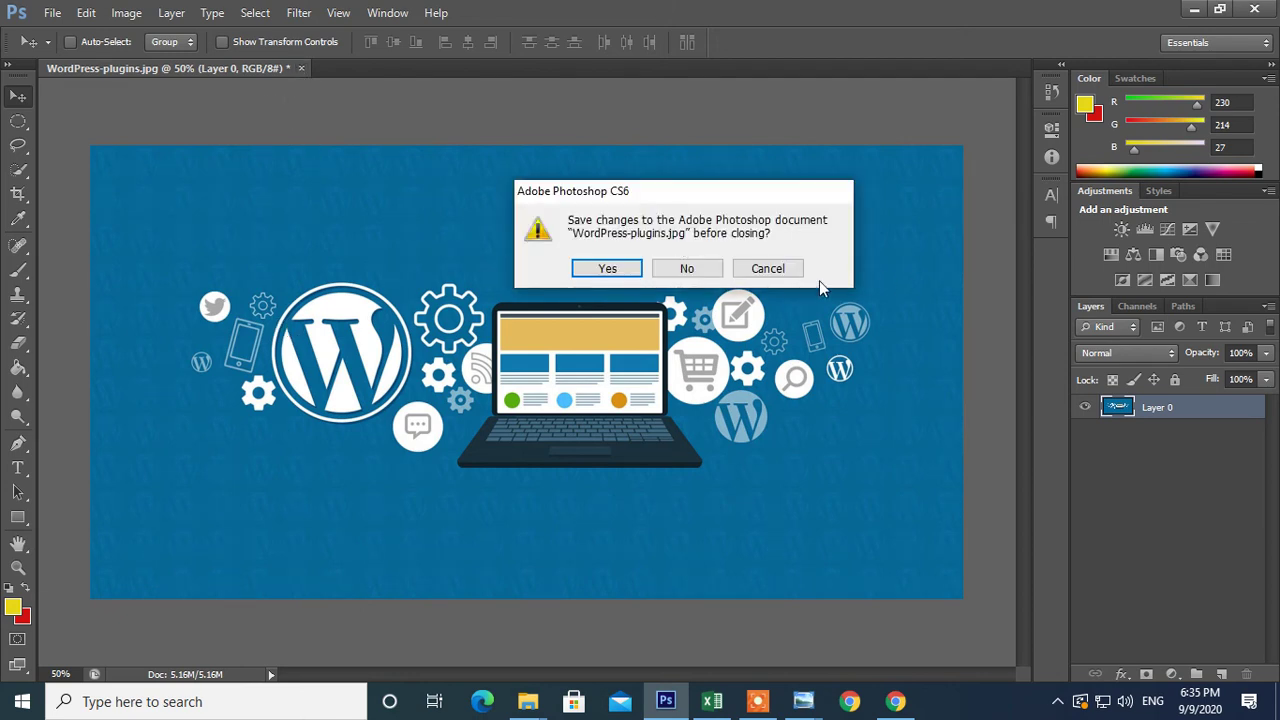
pyautogui.click(702, 268)
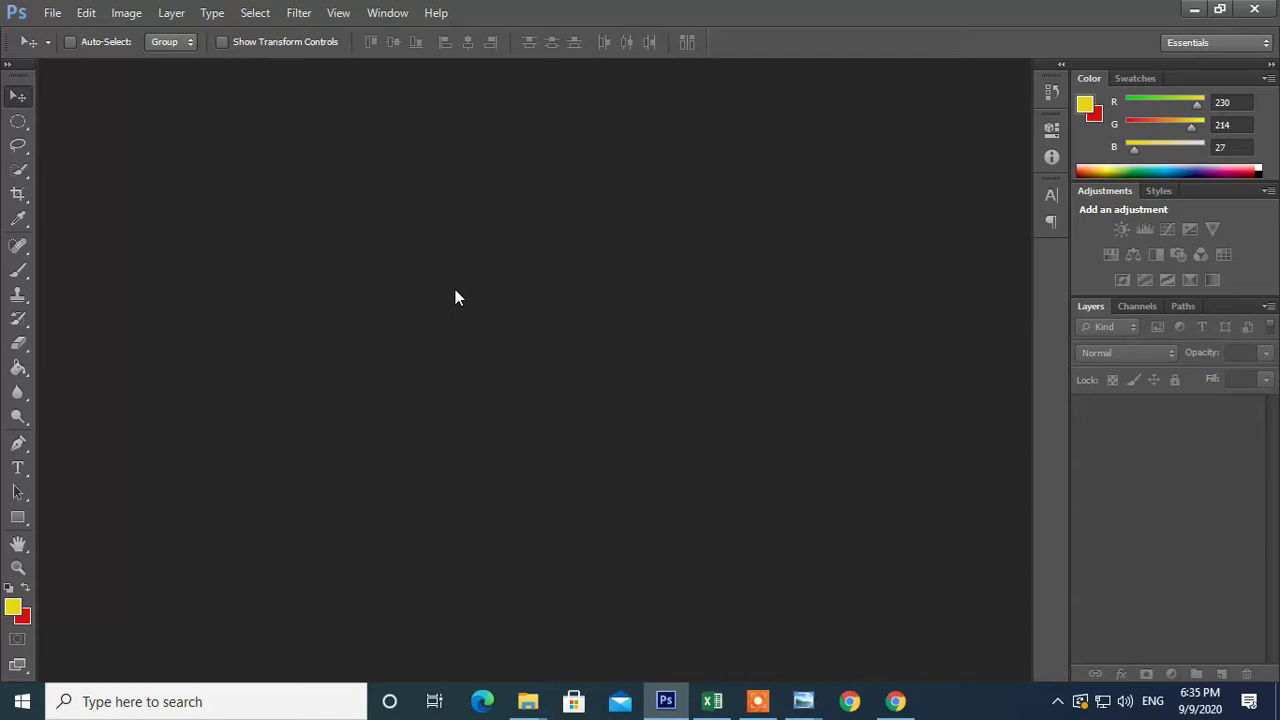
# - Cycle through the Lasso, Move, Crop and Clone Stamp tools
pyautogui.click(18, 144)
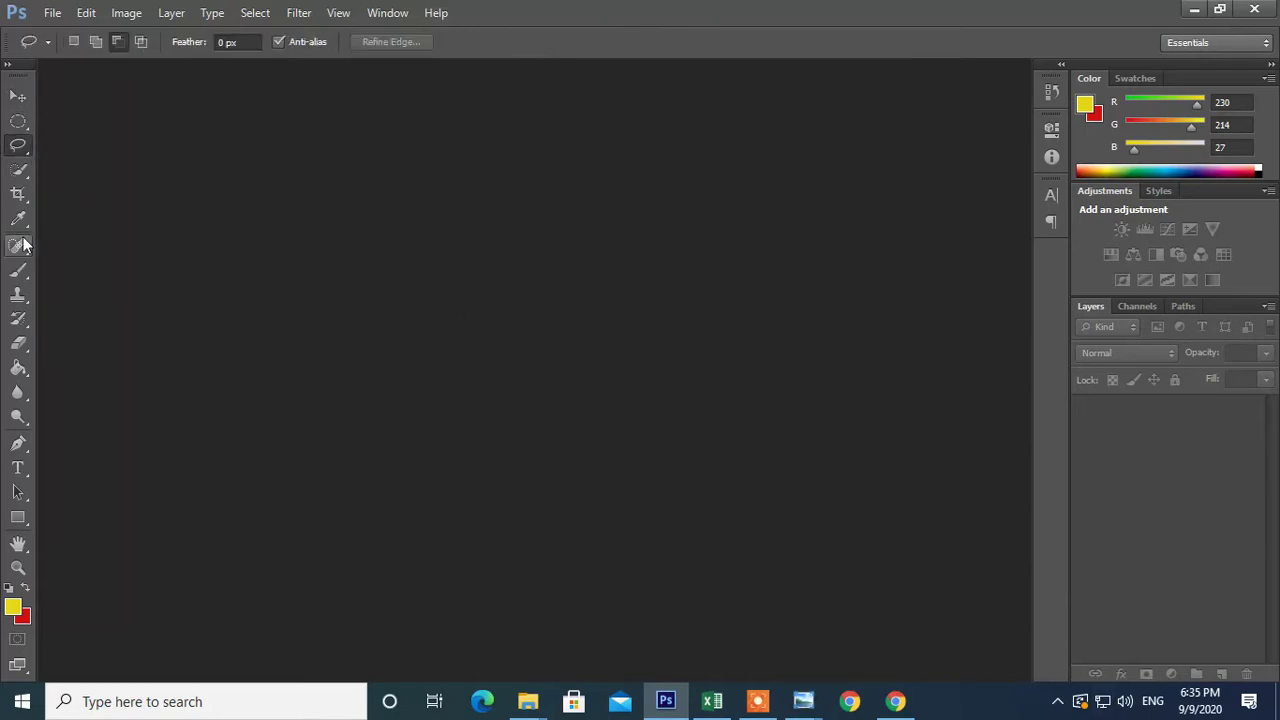
pyautogui.click(18, 96)
pyautogui.click(18, 144)
pyautogui.click(18, 194)
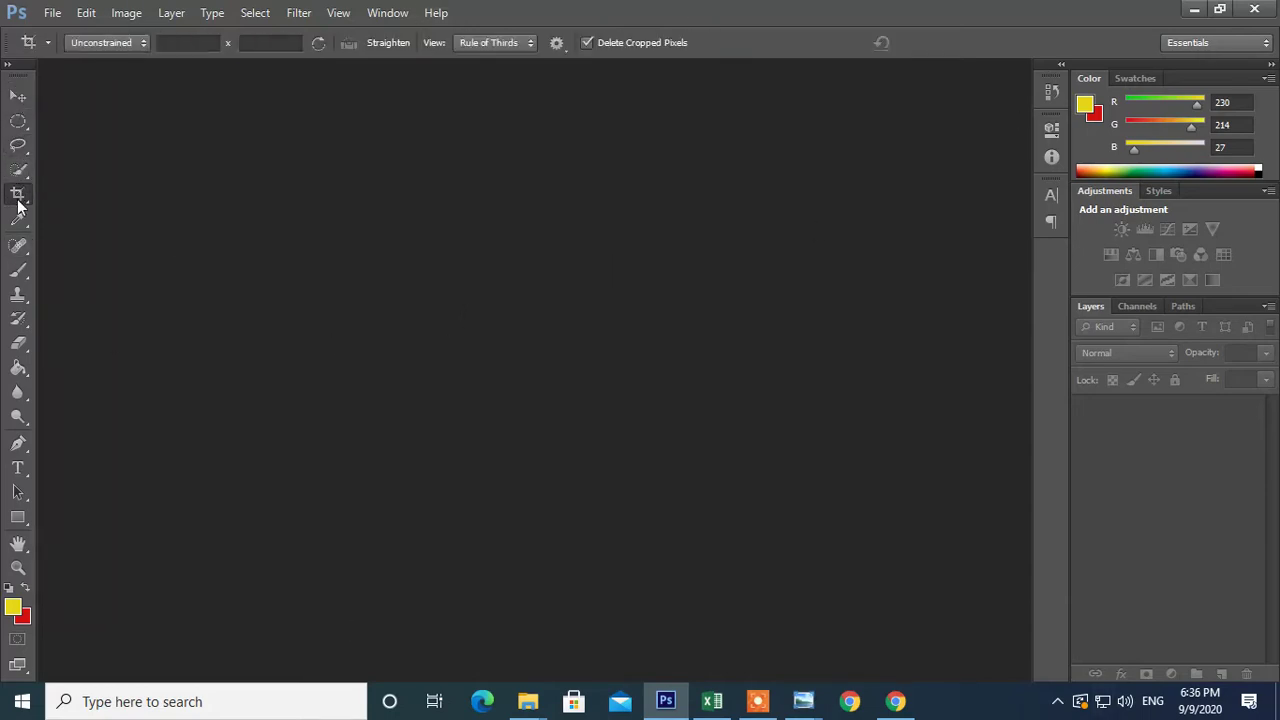
pyautogui.click(18, 294)
# - Try the Paint Bucket, Pen and Type tools, then bring up Chrome's Photoshop tools image results
pyautogui.click(18, 368)
pyautogui.click(18, 443)
pyautogui.click(22, 195)
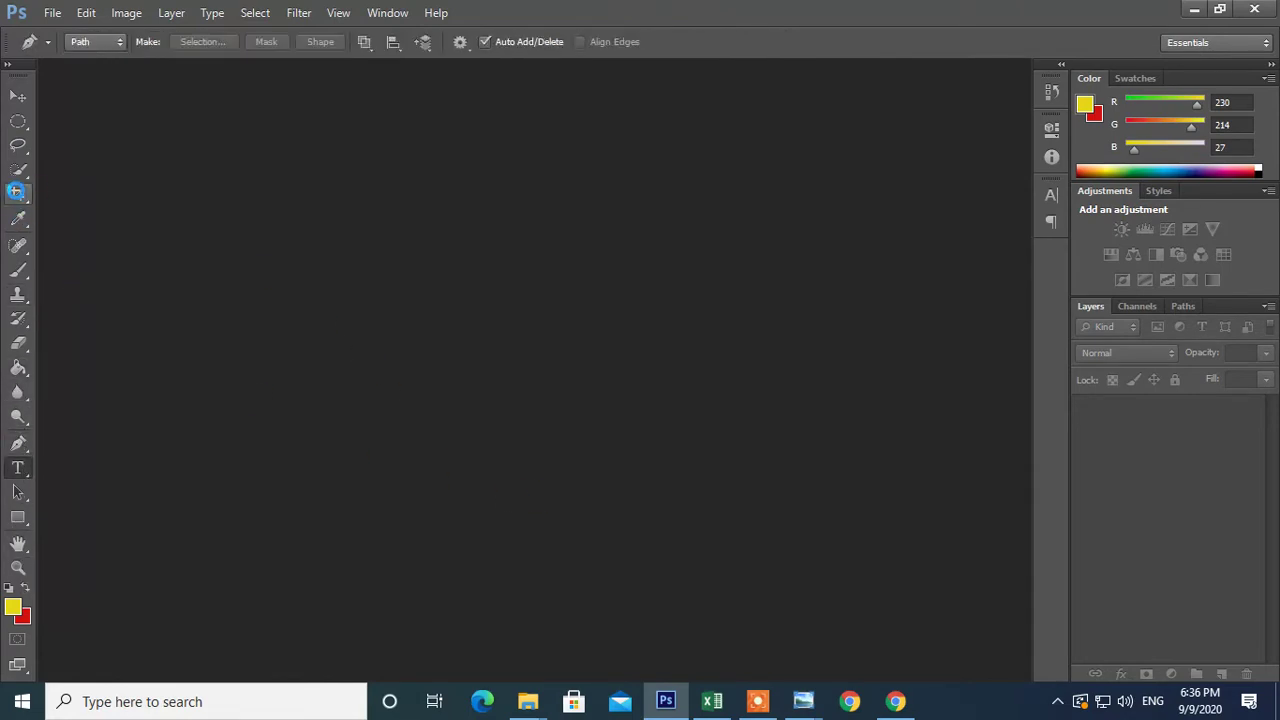
pyautogui.click(896, 701)
# - Open the Tools Panel Overview image in Photo Viewer and zoom in on its top
pyautogui.click(805, 703)
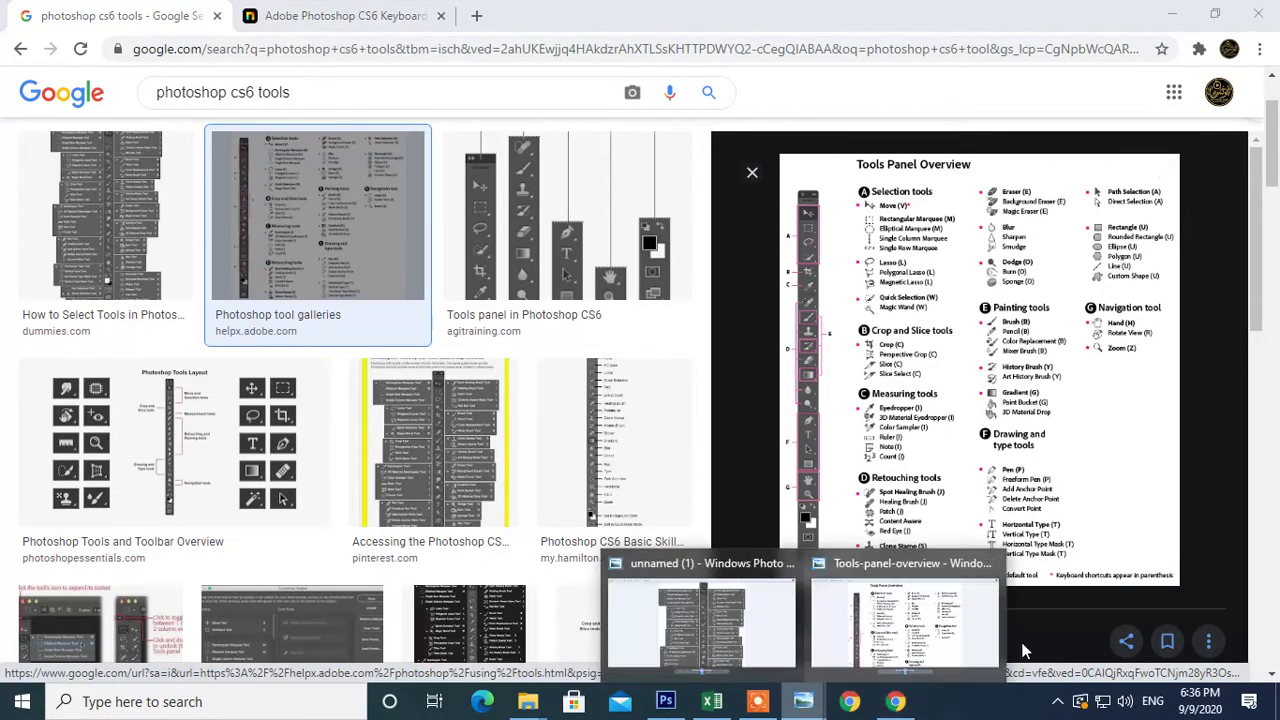
pyautogui.click(884, 636)
pyautogui.scroll(3, 548, 305)
pyautogui.moveTo(513, 216); pyautogui.dragTo(527, 486)
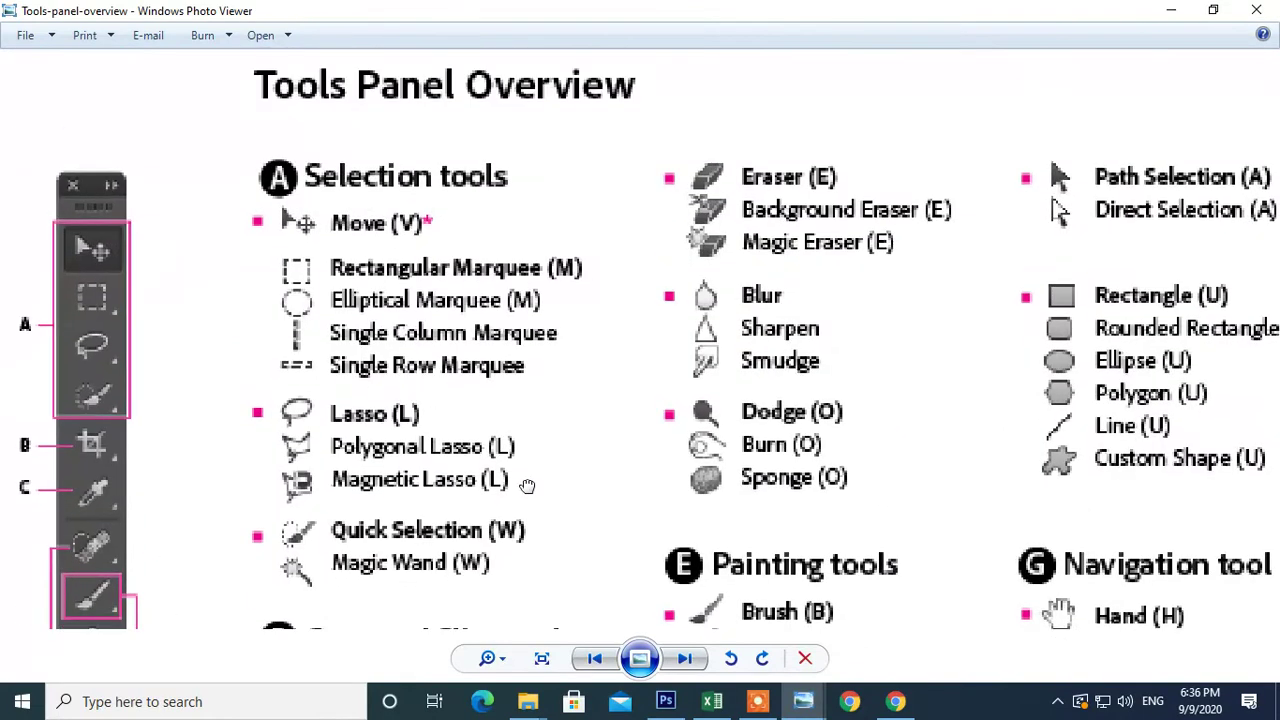
pyautogui.moveTo(353, 355); pyautogui.dragTo(540, 409)
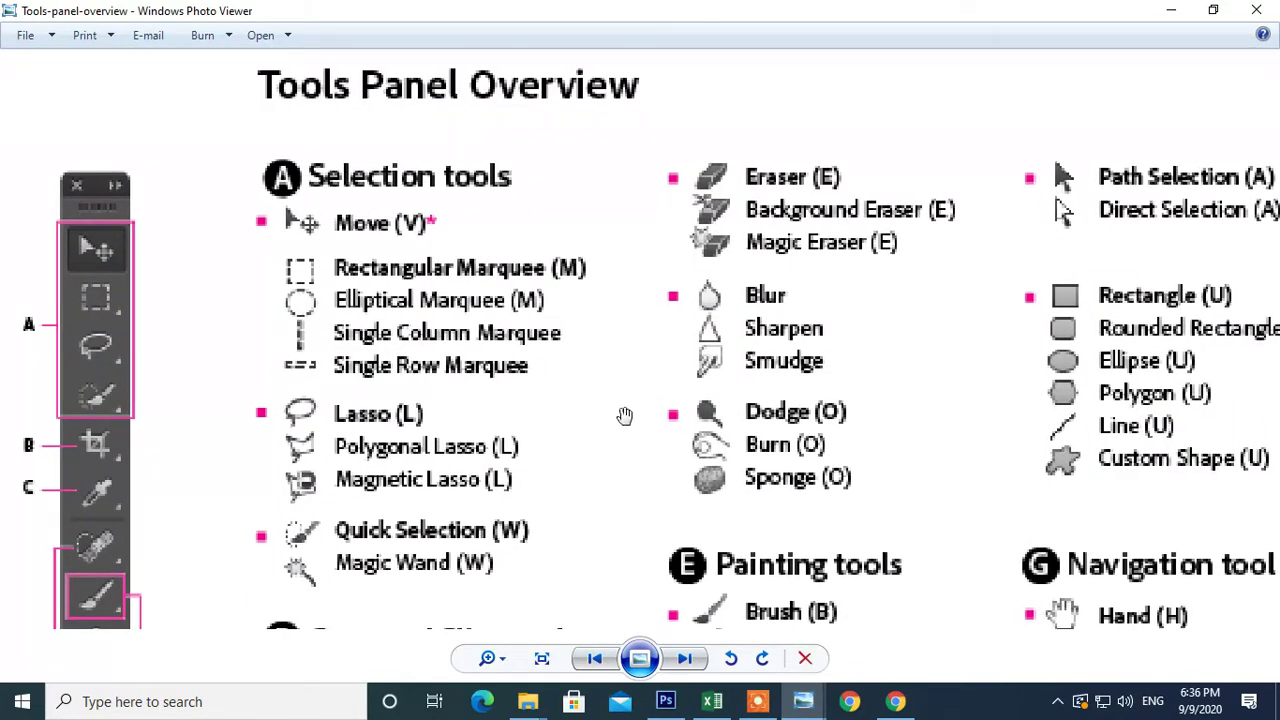
# - Pan through the Measuring, Painting, Drawing and type, and Retouching sections, then back to Selection tools
pyautogui.scroll(-1, 631, 416)
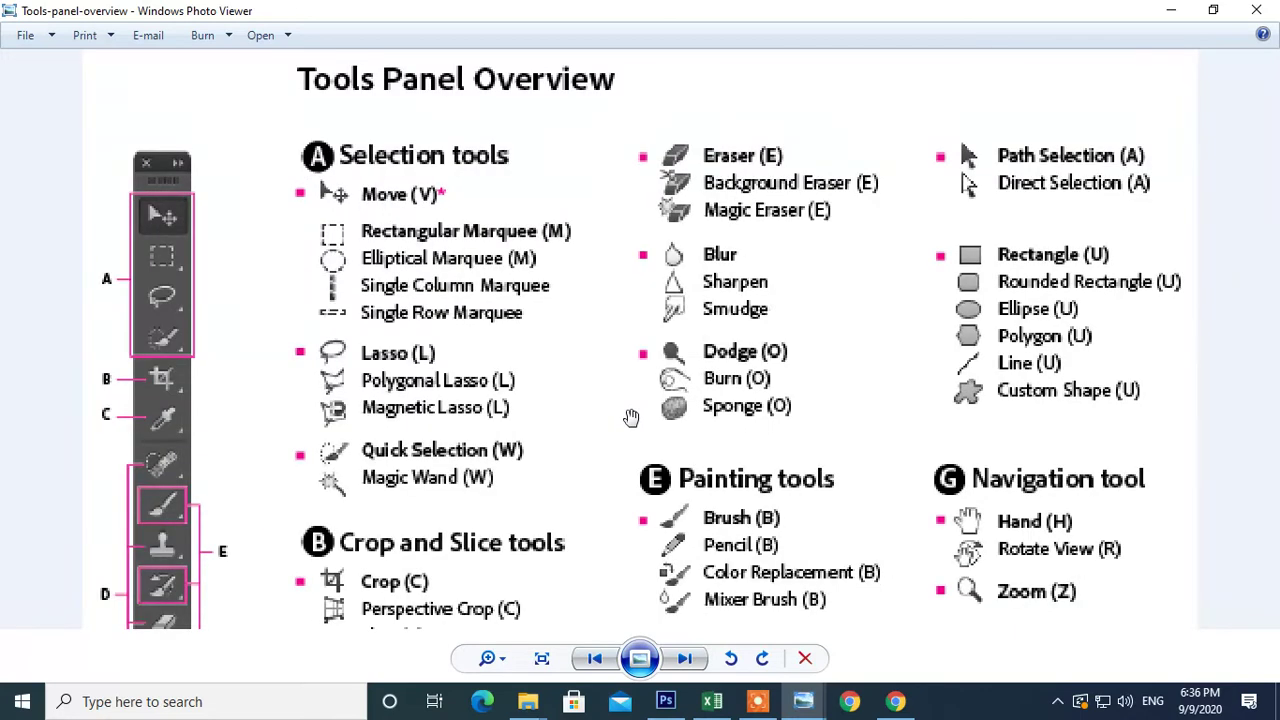
pyautogui.moveTo(785, 512); pyautogui.dragTo(695, 302)
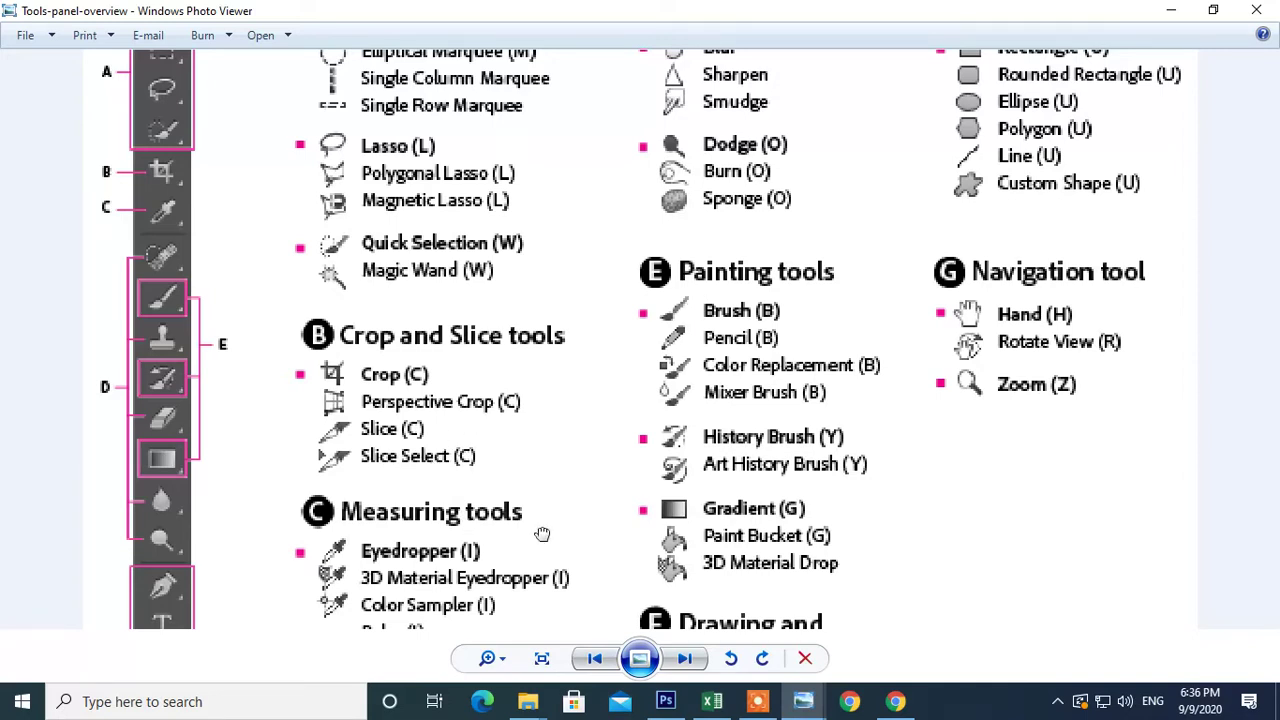
pyautogui.moveTo(541, 535); pyautogui.dragTo(516, 441)
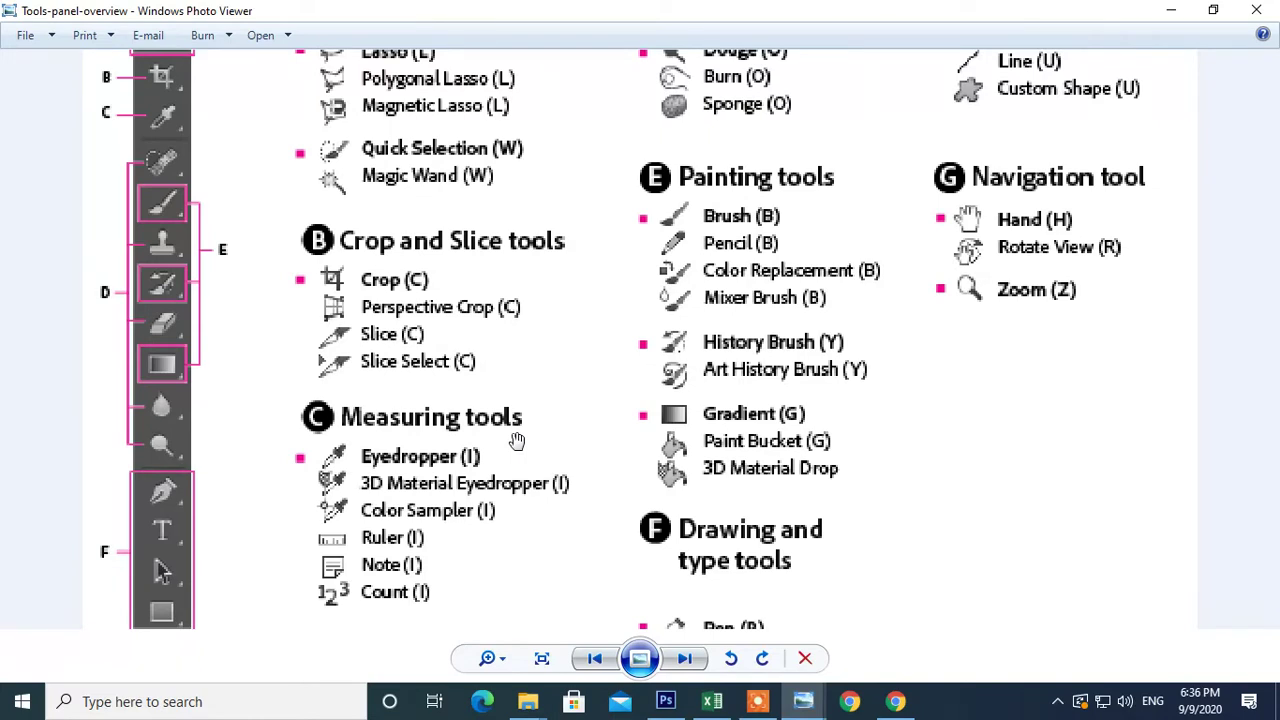
pyautogui.moveTo(556, 552); pyautogui.dragTo(536, 337)
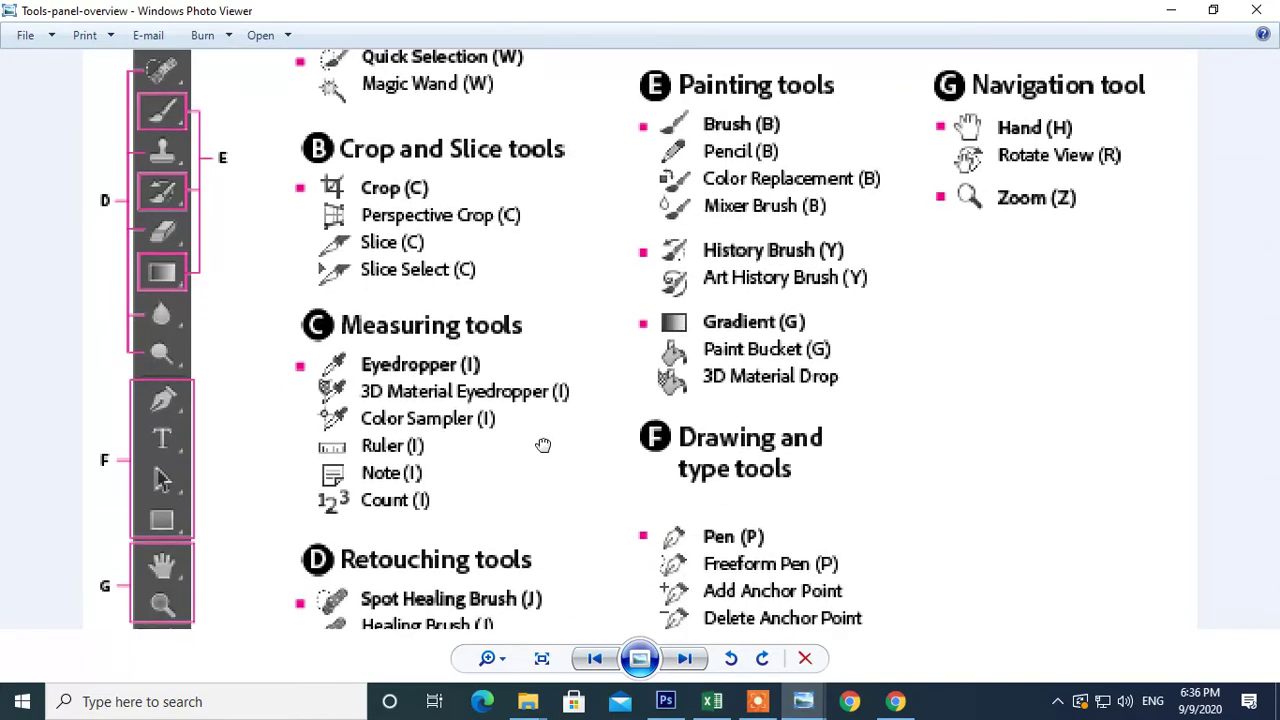
pyautogui.moveTo(739, 535)
pyautogui.mouseDown()
pyautogui.moveTo(803, 372)
pyautogui.moveTo(814, 638)
pyautogui.mouseUp()
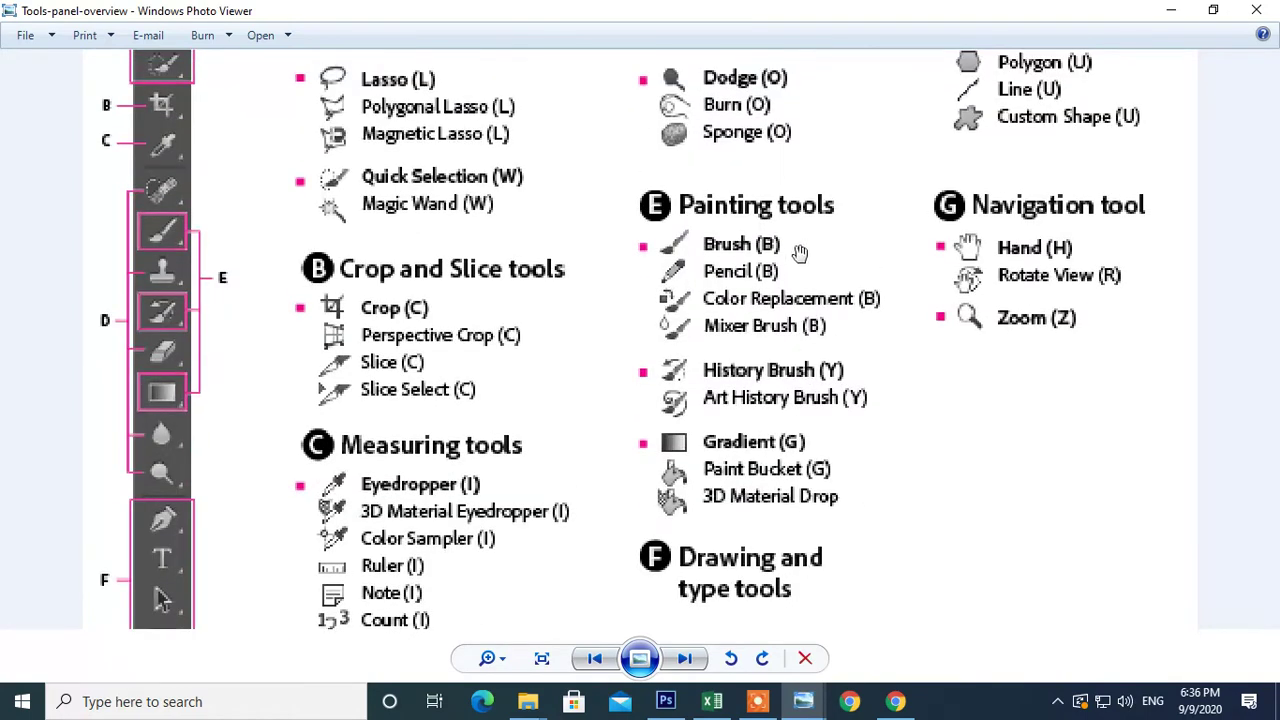
pyautogui.moveTo(796, 250); pyautogui.dragTo(762, 572)
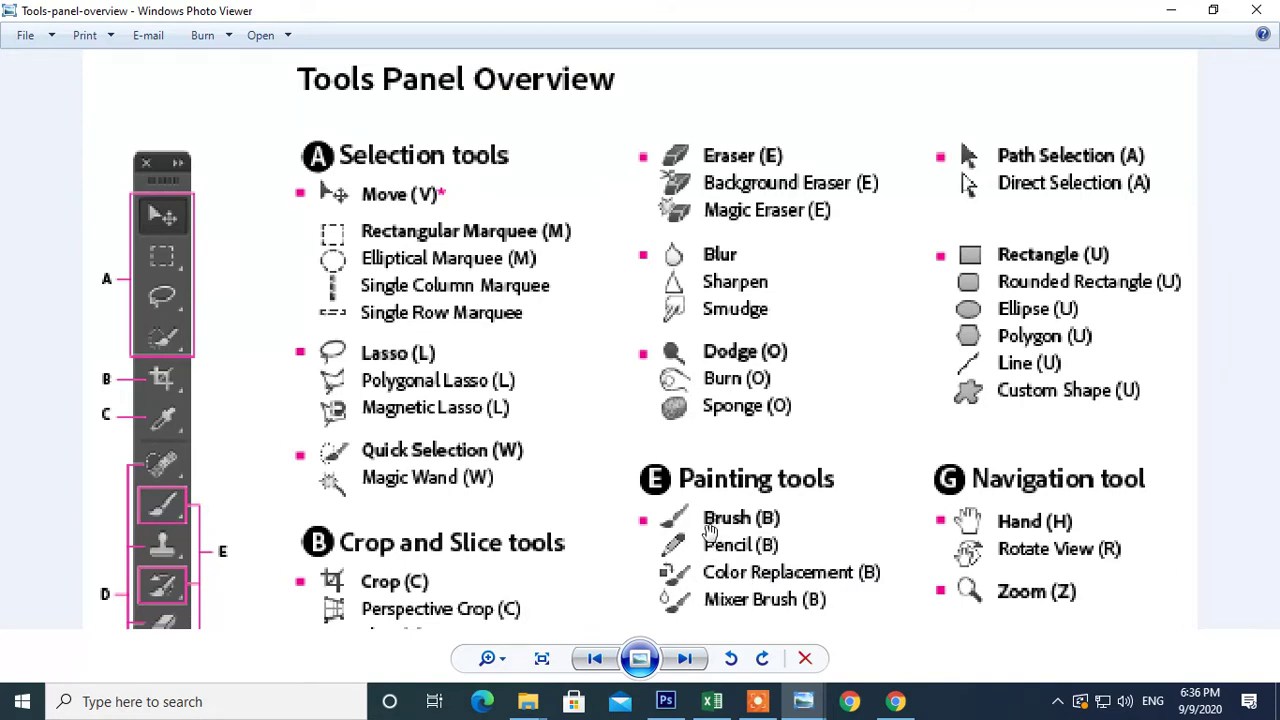
pyautogui.moveTo(443, 540)
pyautogui.mouseDown()
pyautogui.moveTo(455, 325)
pyautogui.moveTo(455, 472)
pyautogui.mouseUp()
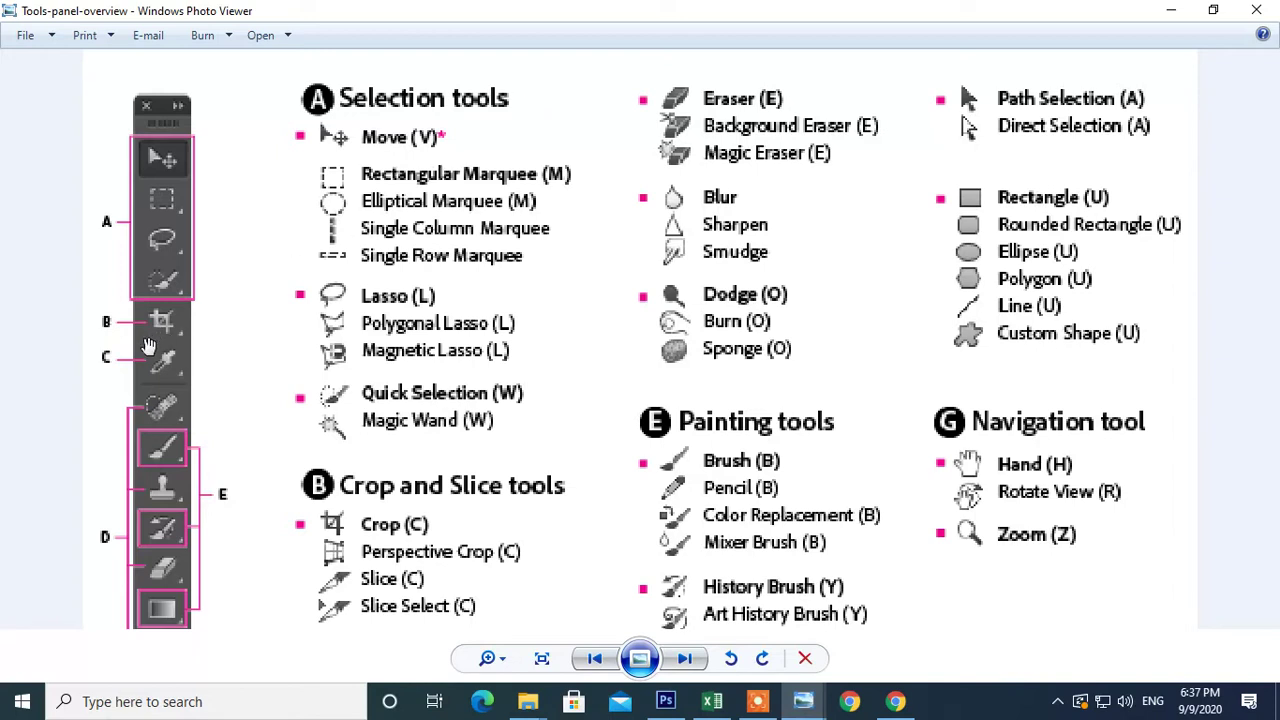
# - Back in Photoshop, try Move, Elliptical Marquee, Lasso and Quick Selection, ending on Move
pyautogui.click(665, 701)
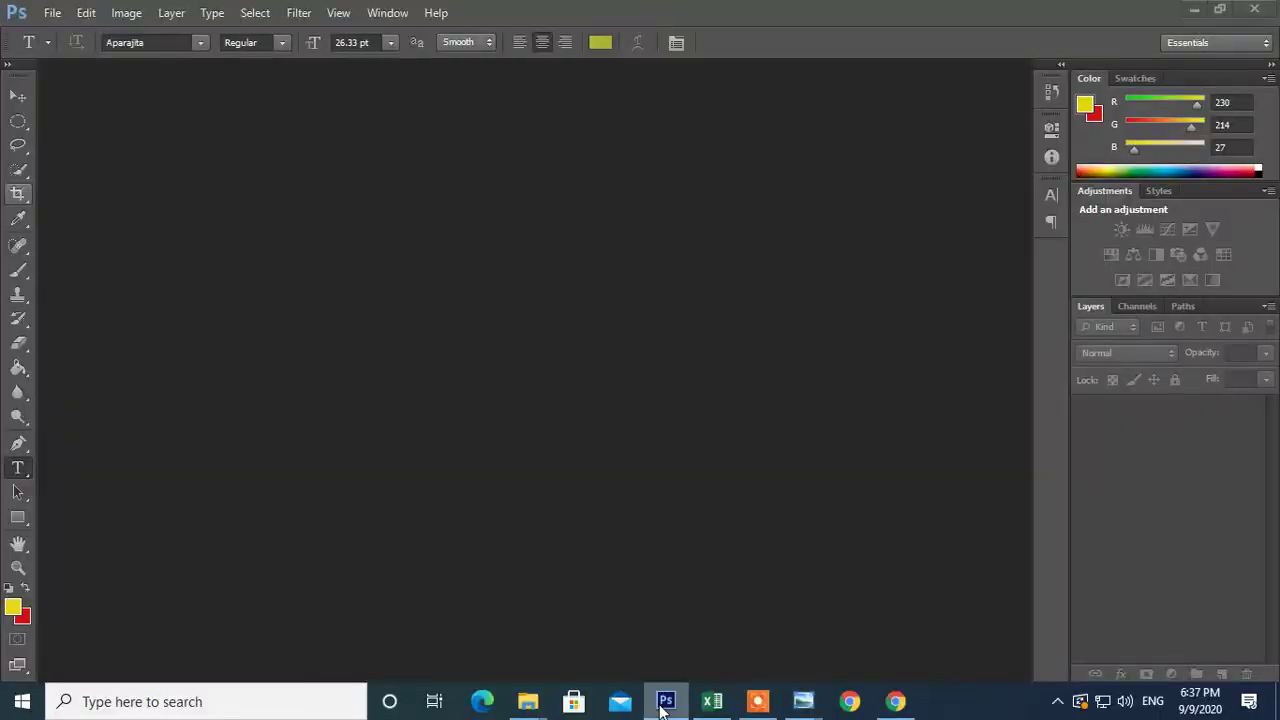
pyautogui.click(24, 100)
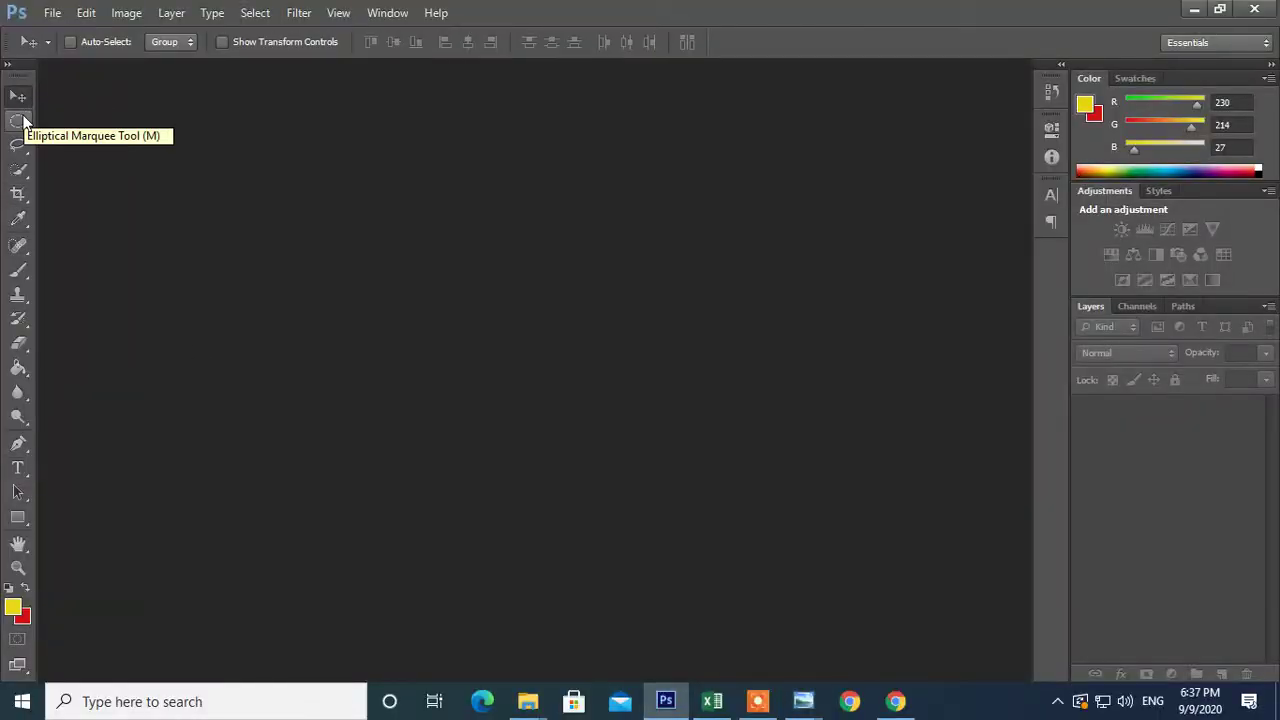
pyautogui.click(20, 121)
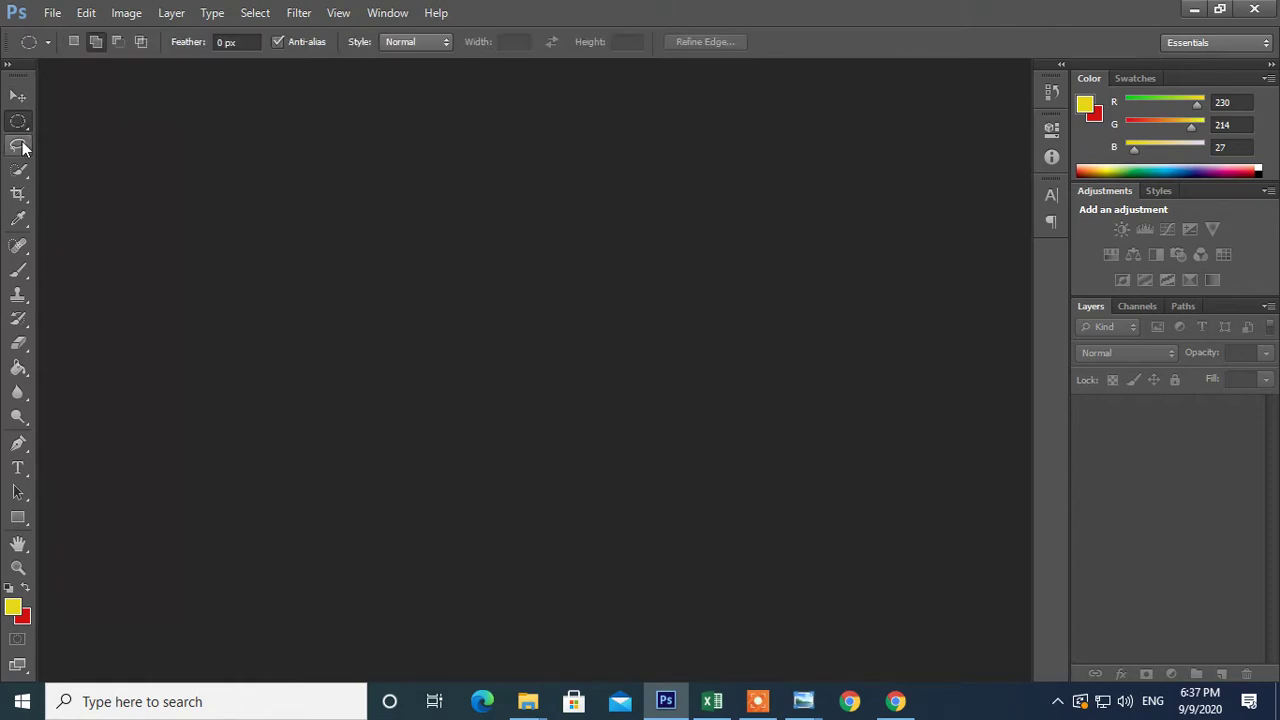
pyautogui.click(20, 146)
pyautogui.click(20, 170)
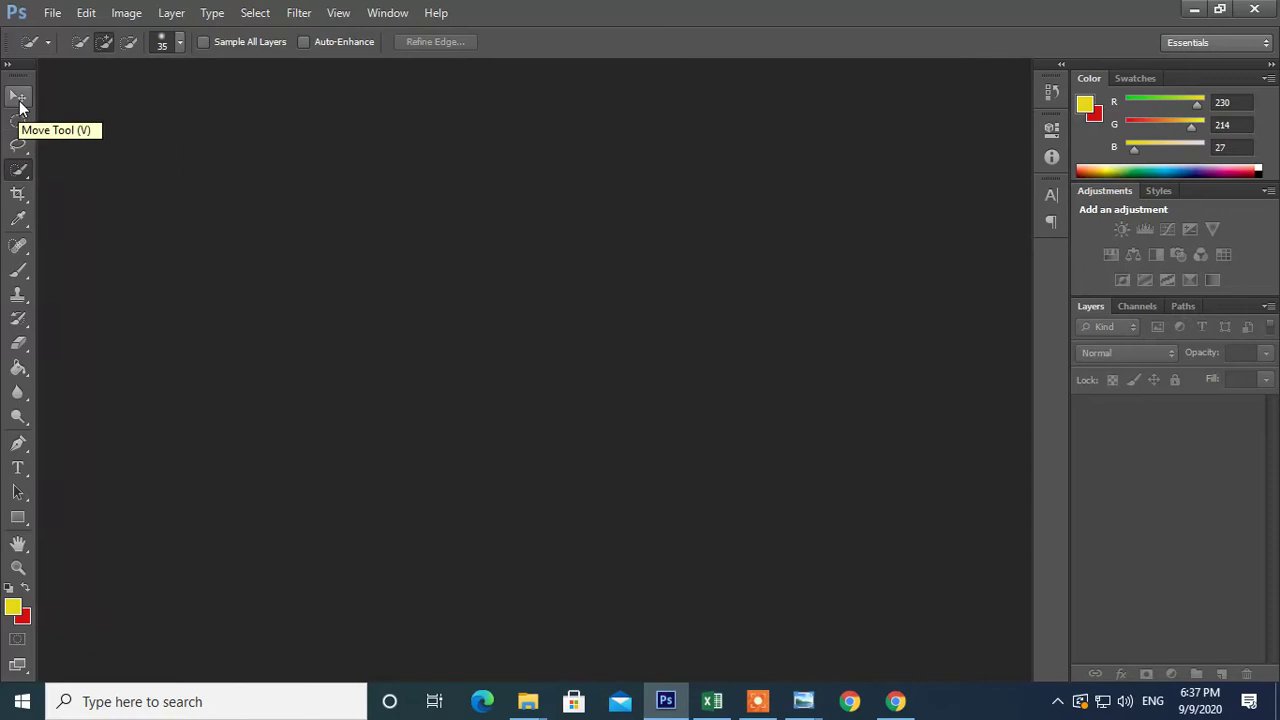
pyautogui.click(19, 101)
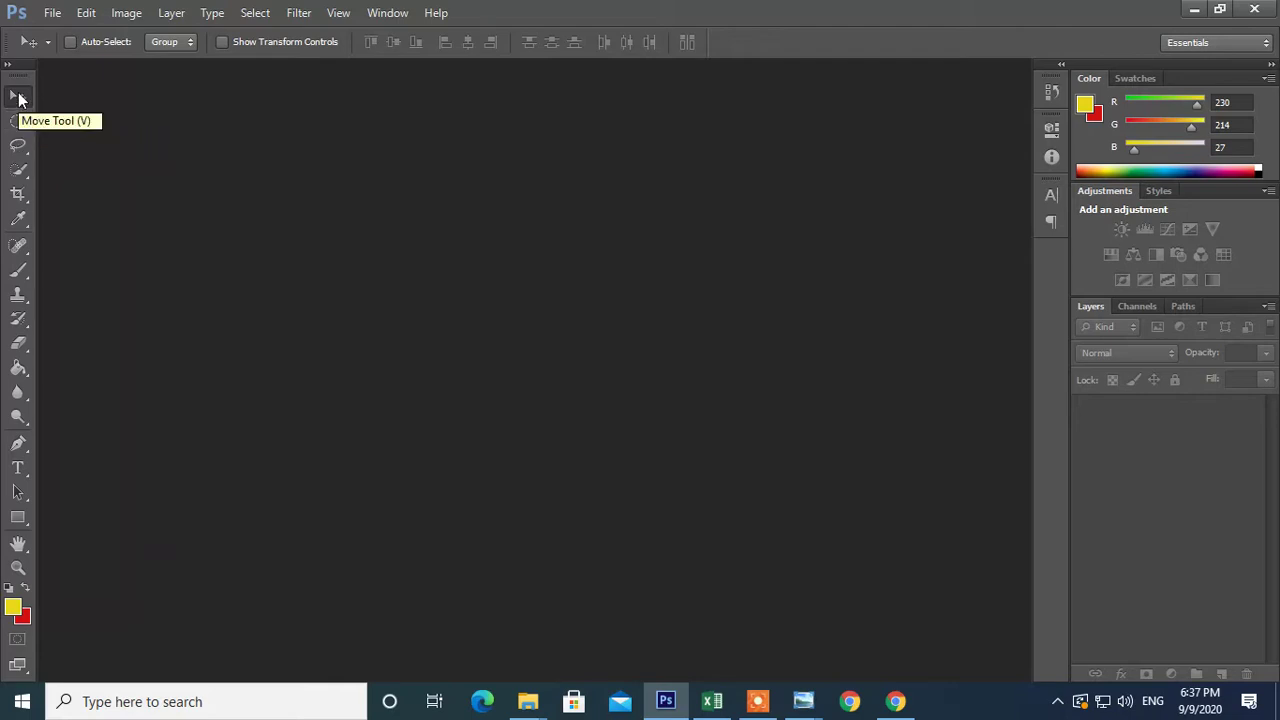
# - Reopen WordPress-plugins.jpg from the Open dialog
pyautogui.doubleClick(378, 325)
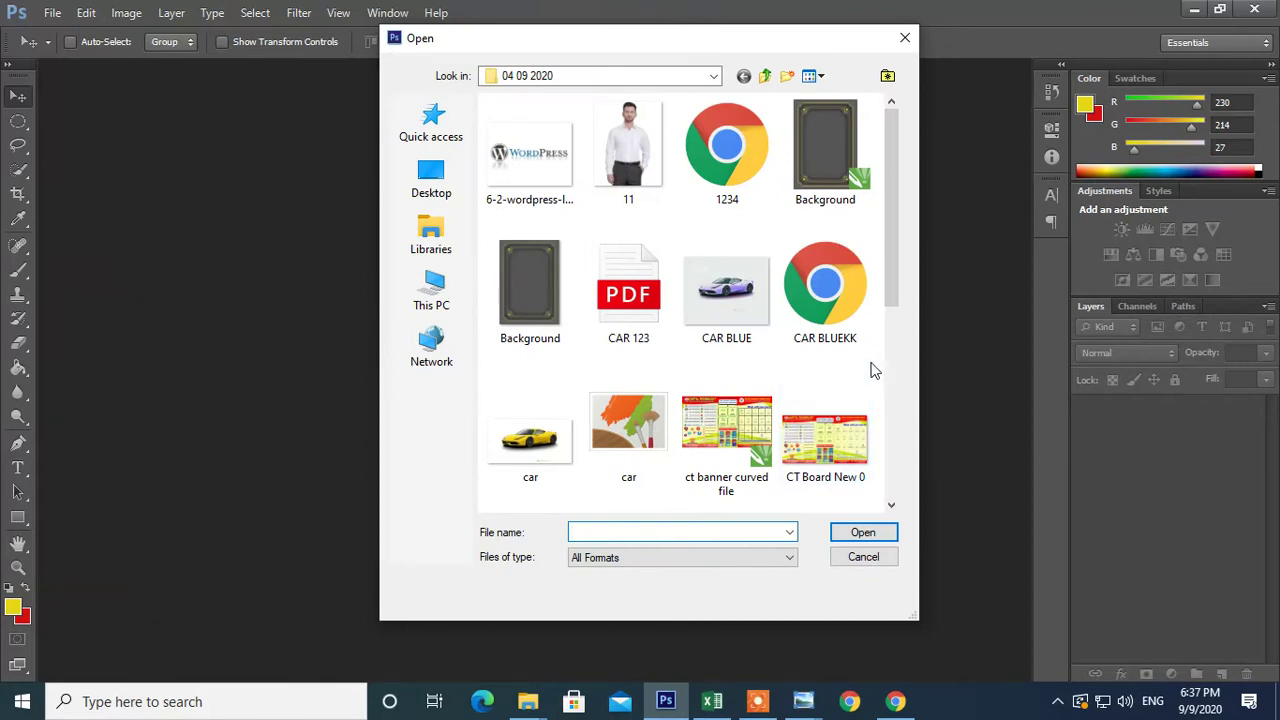
pyautogui.scroll(-5, 860, 385)
pyautogui.doubleClick(825, 327)
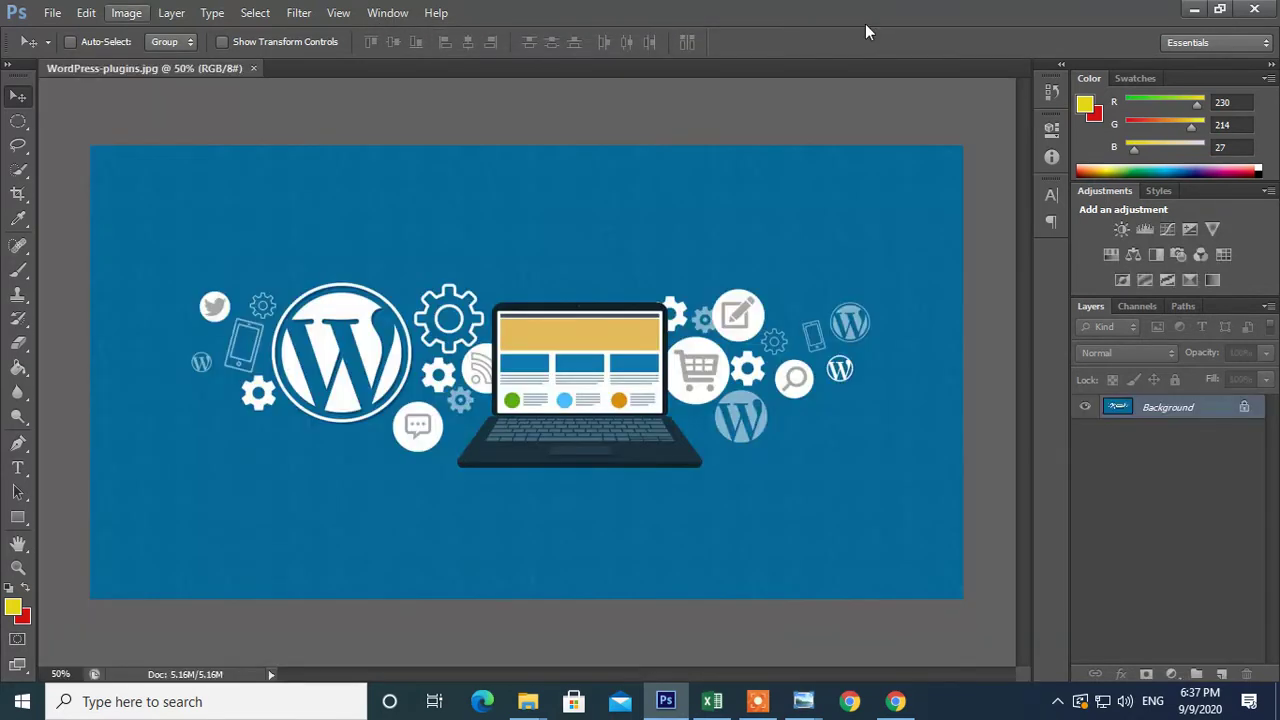
# - Attempt to move the locked background layer twice, dismissing each error, then start a new document
pyautogui.moveTo(399, 452); pyautogui.dragTo(565, 262)
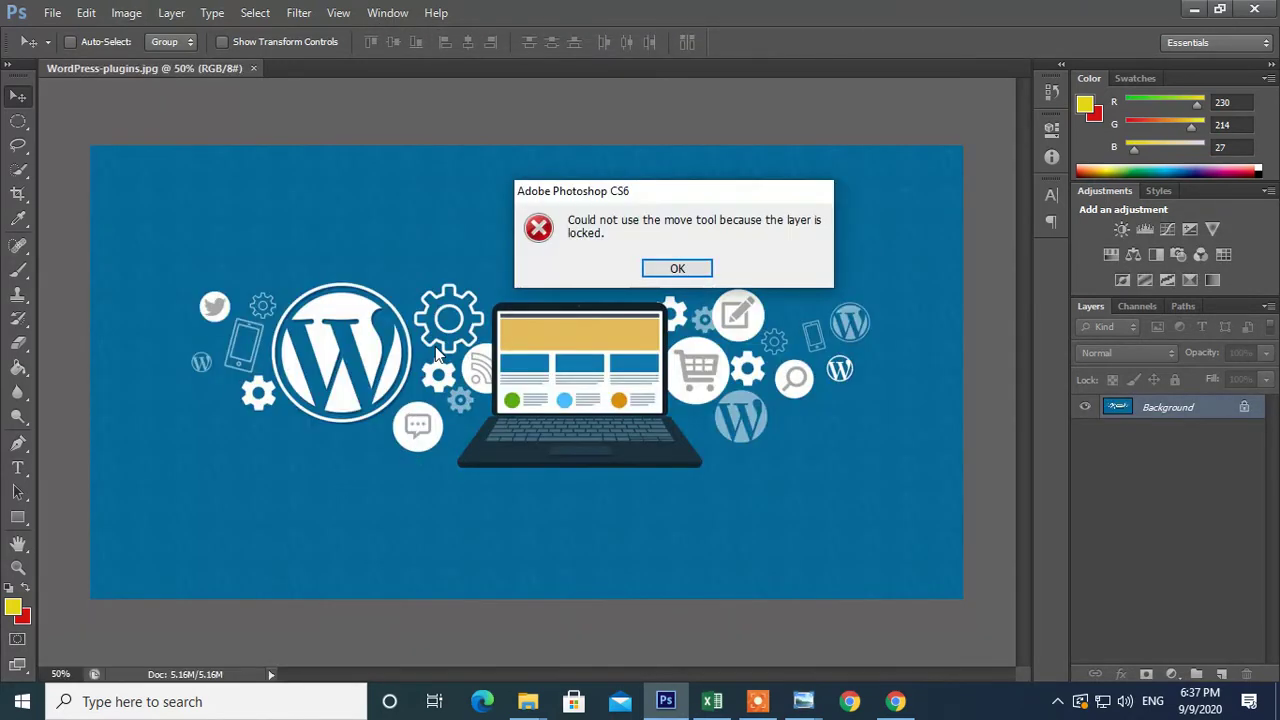
pyautogui.click(677, 268)
pyautogui.moveTo(427, 370); pyautogui.dragTo(560, 325)
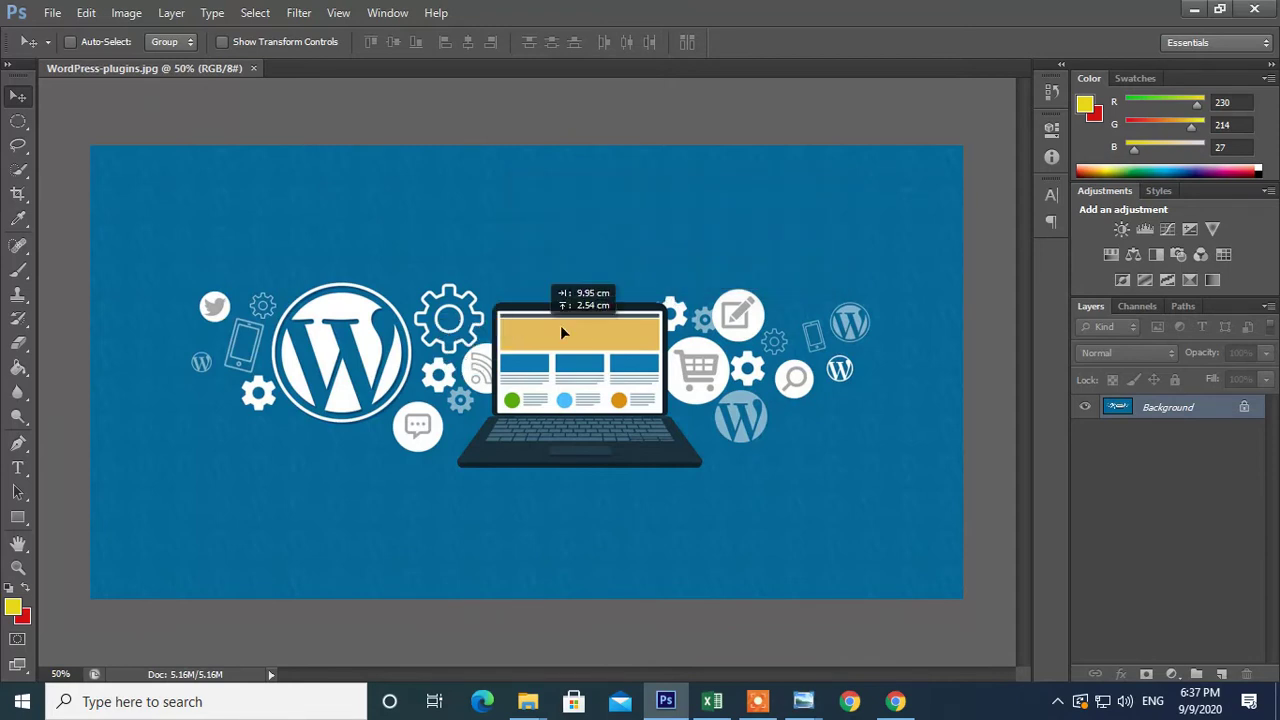
pyautogui.click(677, 268)
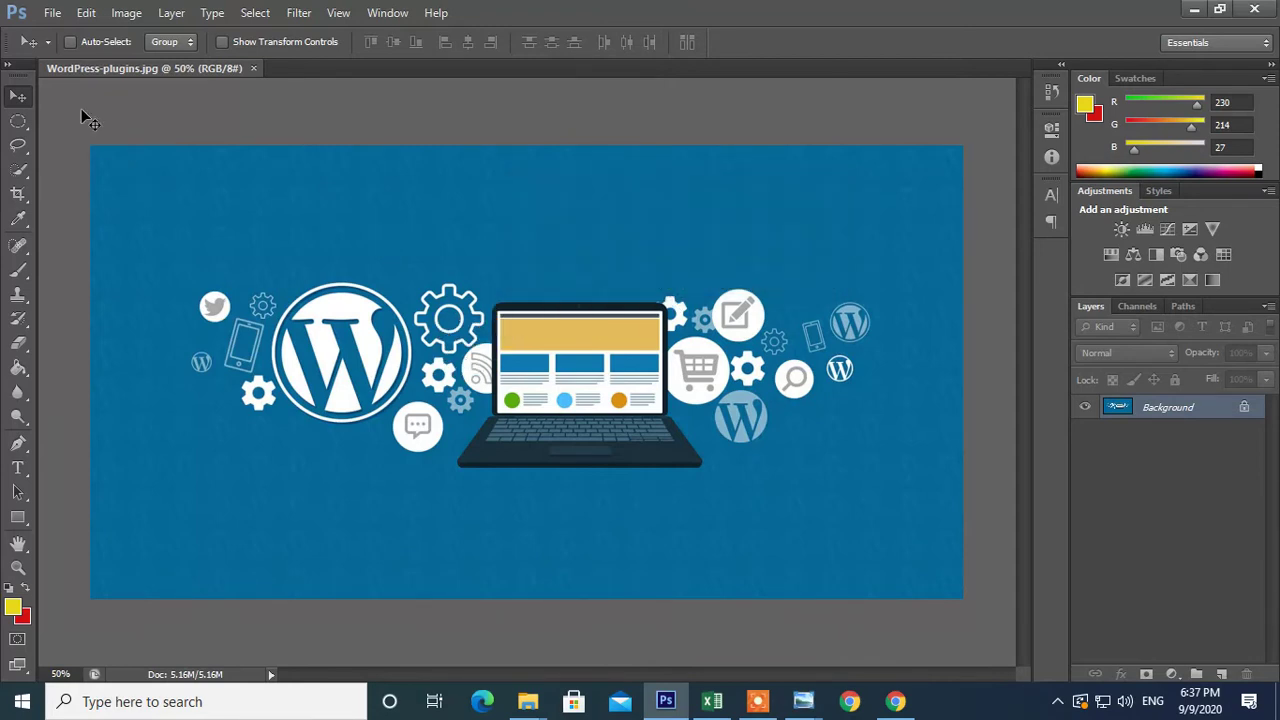
pyautogui.click(51, 12)
pyautogui.click(68, 34)
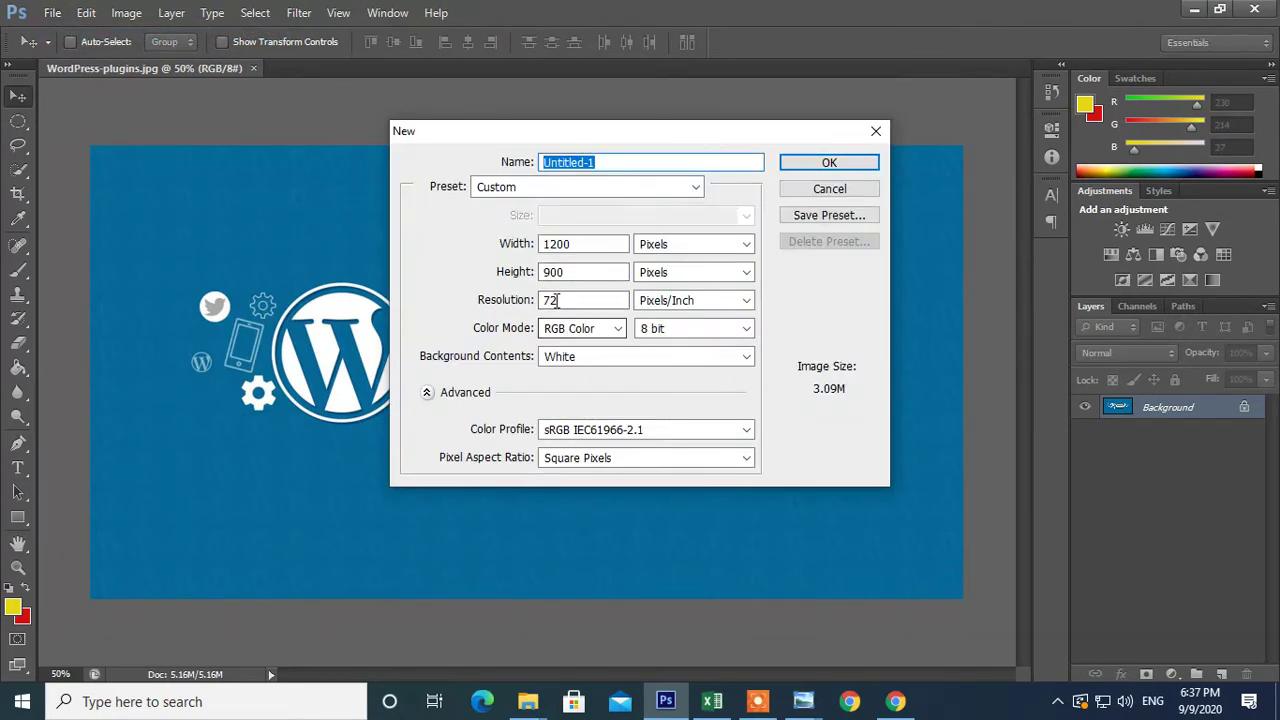
# - Create a 1200×900 px document at 300 ppi, then return to WordPress-plugins.jpg
pyautogui.moveTo(565, 300); pyautogui.dragTo(480, 315)
pyautogui.write('300')
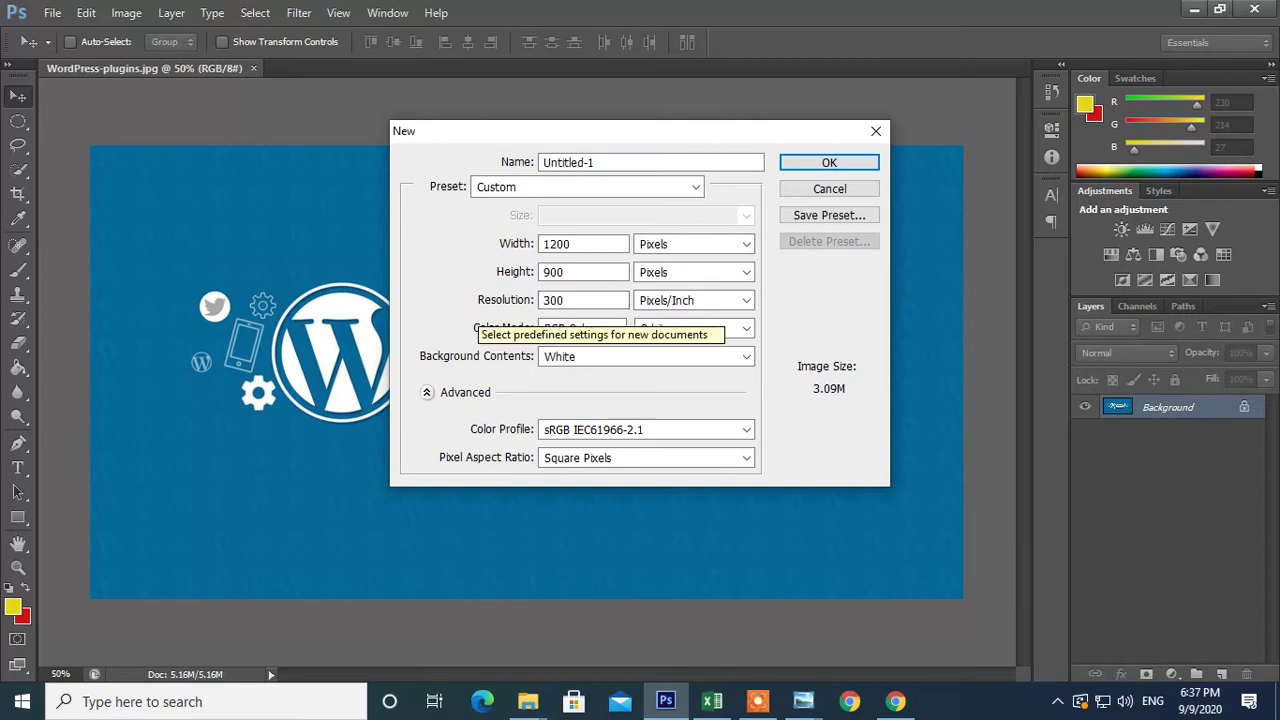
pyautogui.click(812, 164)
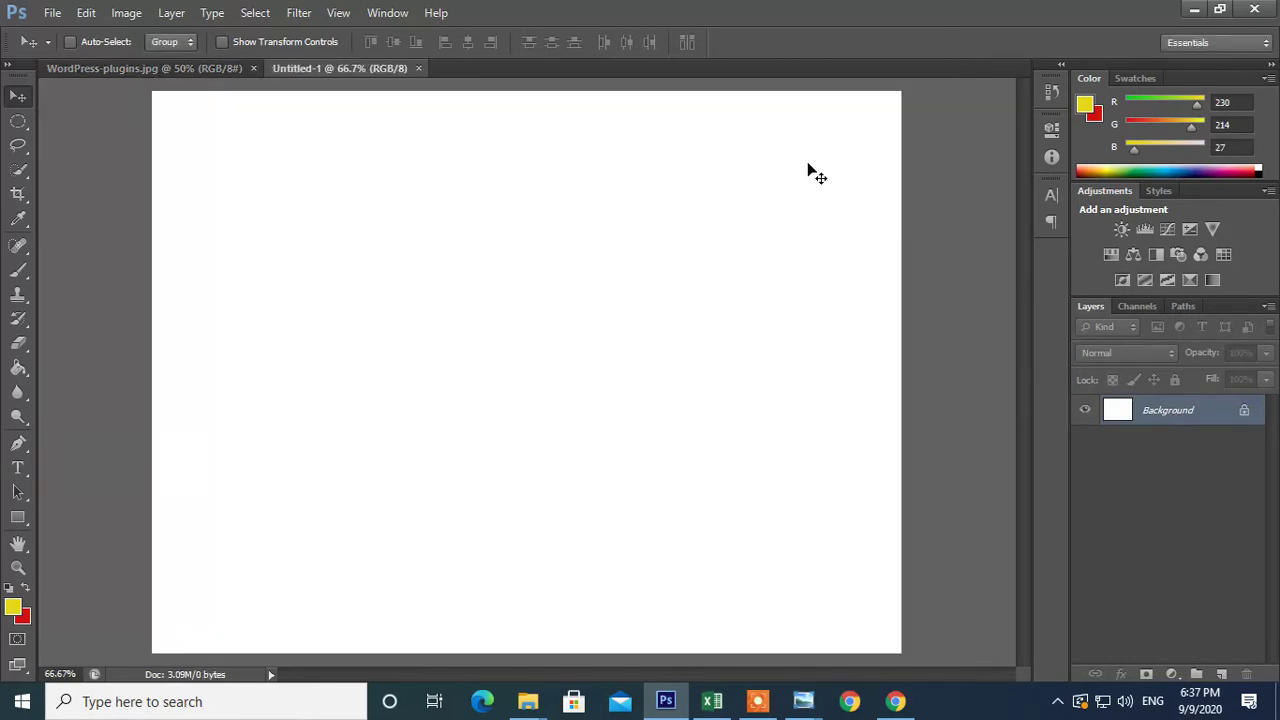
pyautogui.click(82, 68)
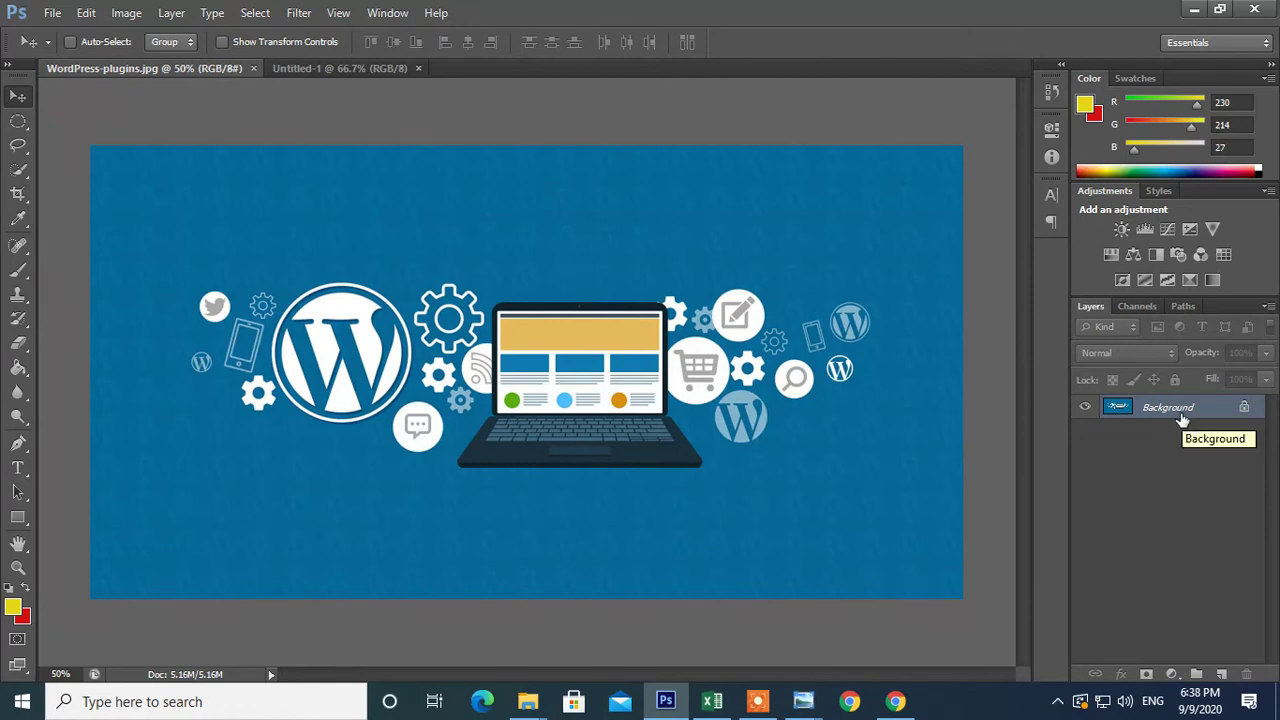
# - Unlock the Background as Layer 0 and shift the image up and left
pyautogui.click(296, 13)
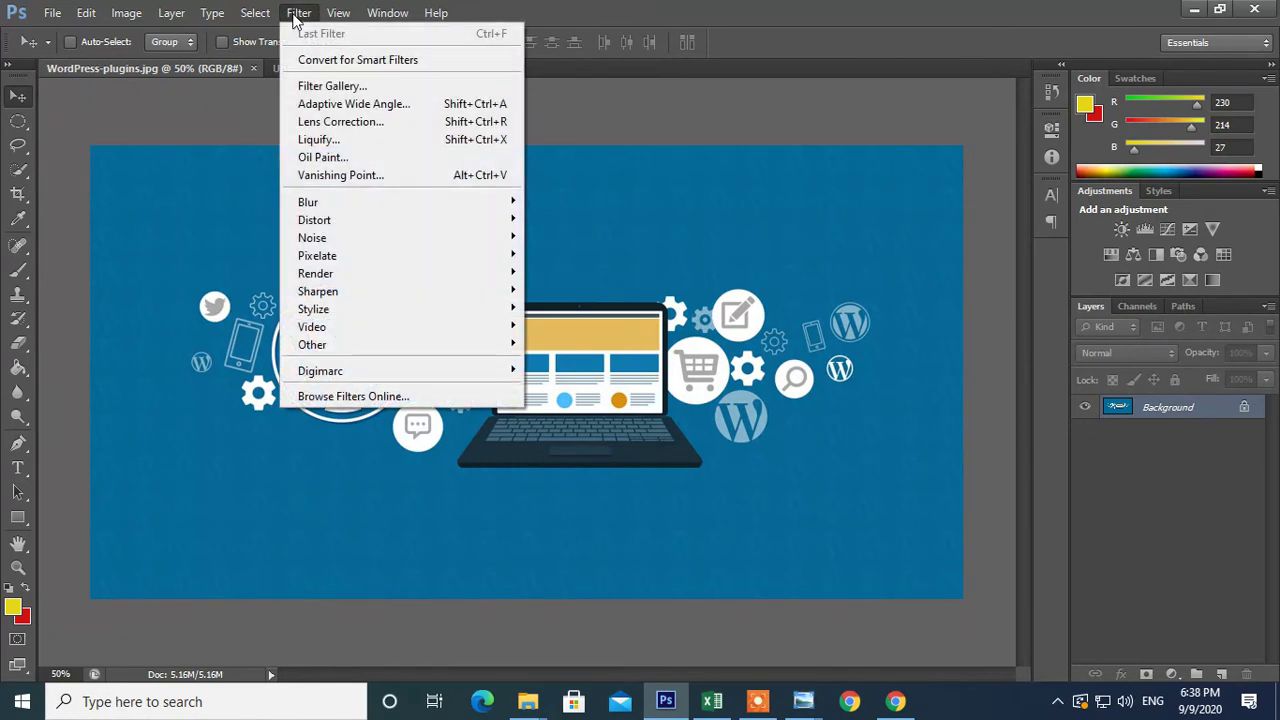
pyautogui.click(1202, 416)
pyautogui.doubleClick(1202, 416)
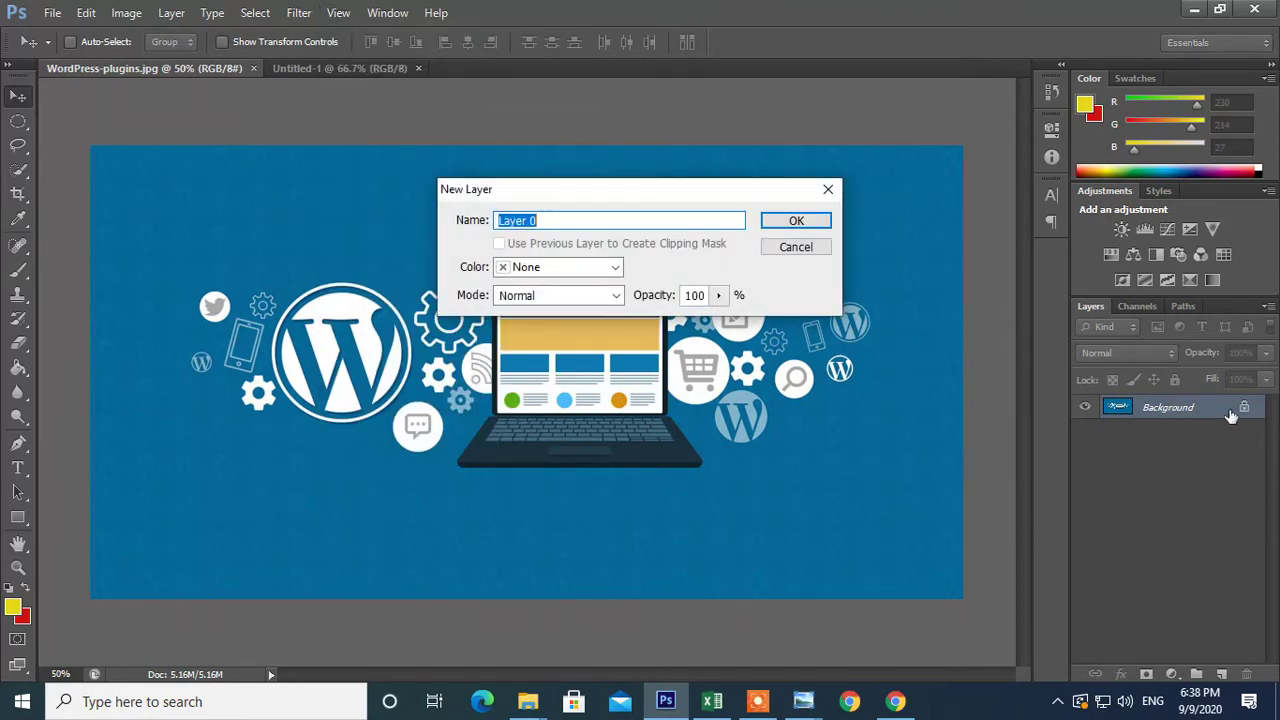
pyautogui.click(820, 228)
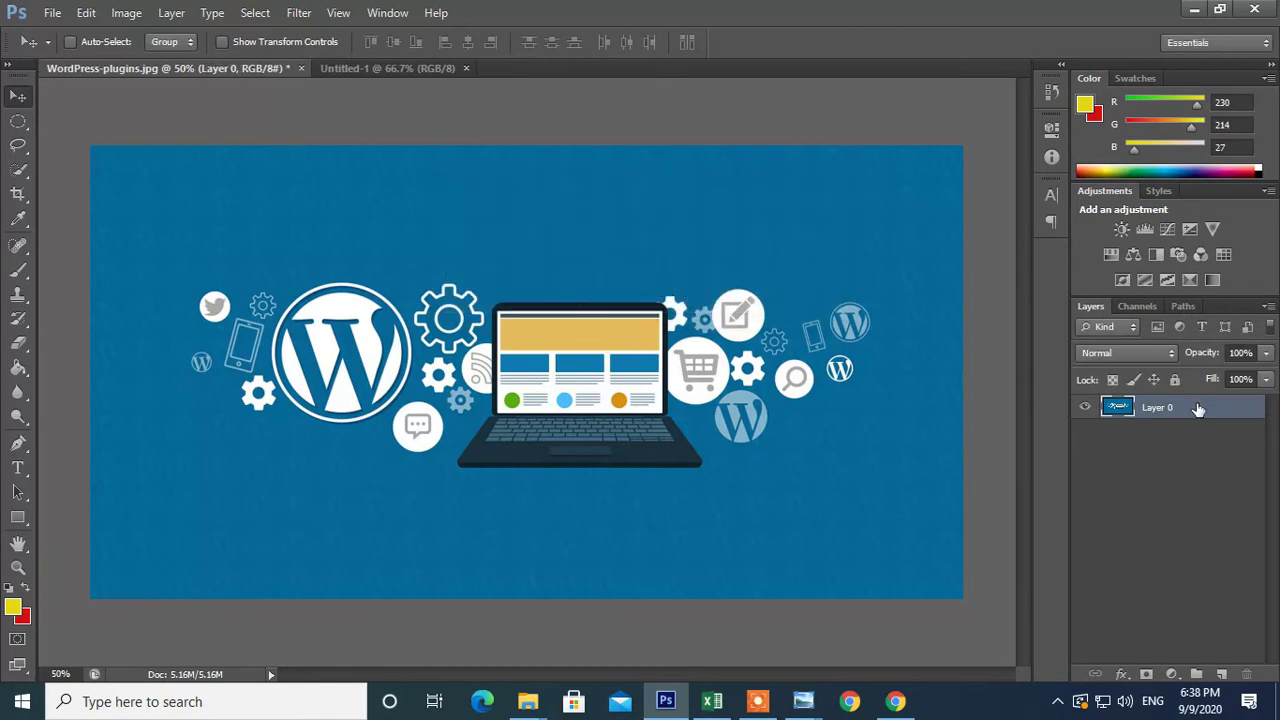
pyautogui.moveTo(544, 540)
pyautogui.mouseDown()
pyautogui.moveTo(396, 428)
pyautogui.moveTo(479, 531)
pyautogui.mouseUp()
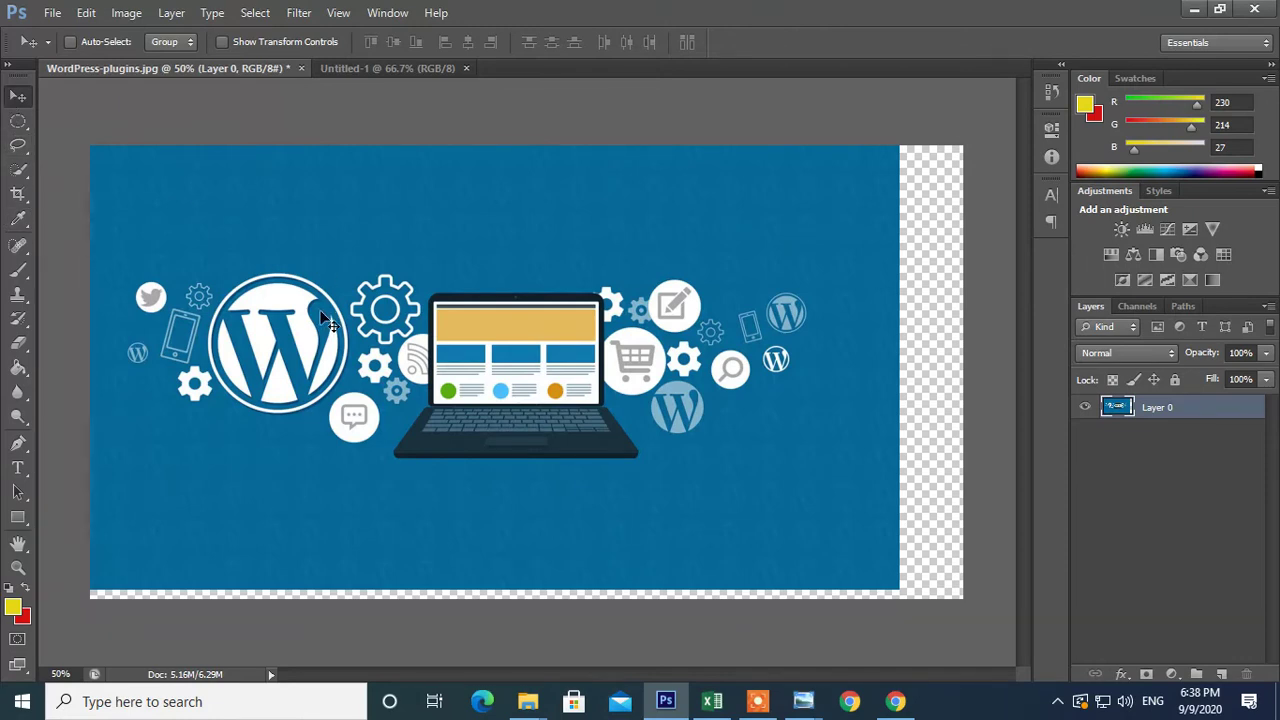
# - Drag the WordPress artwork with the Move tool onto the Untitled-1 document
pyautogui.click(18, 146)
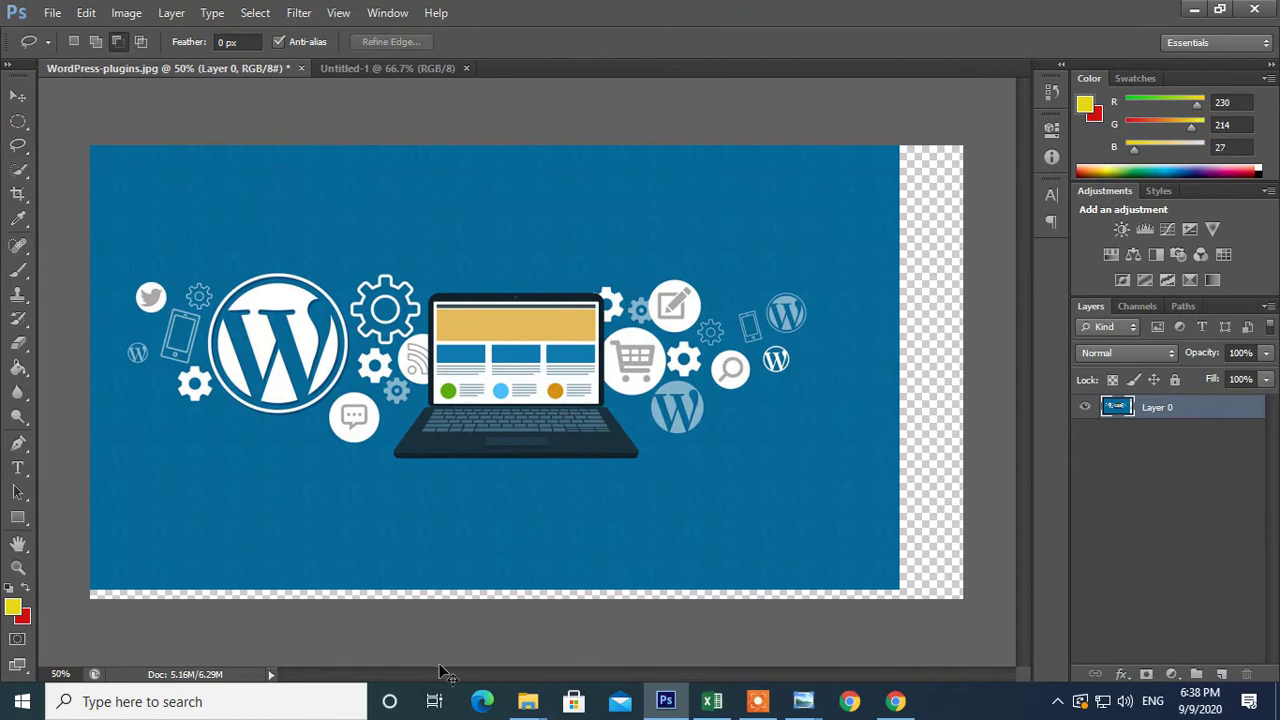
pyautogui.press('v')
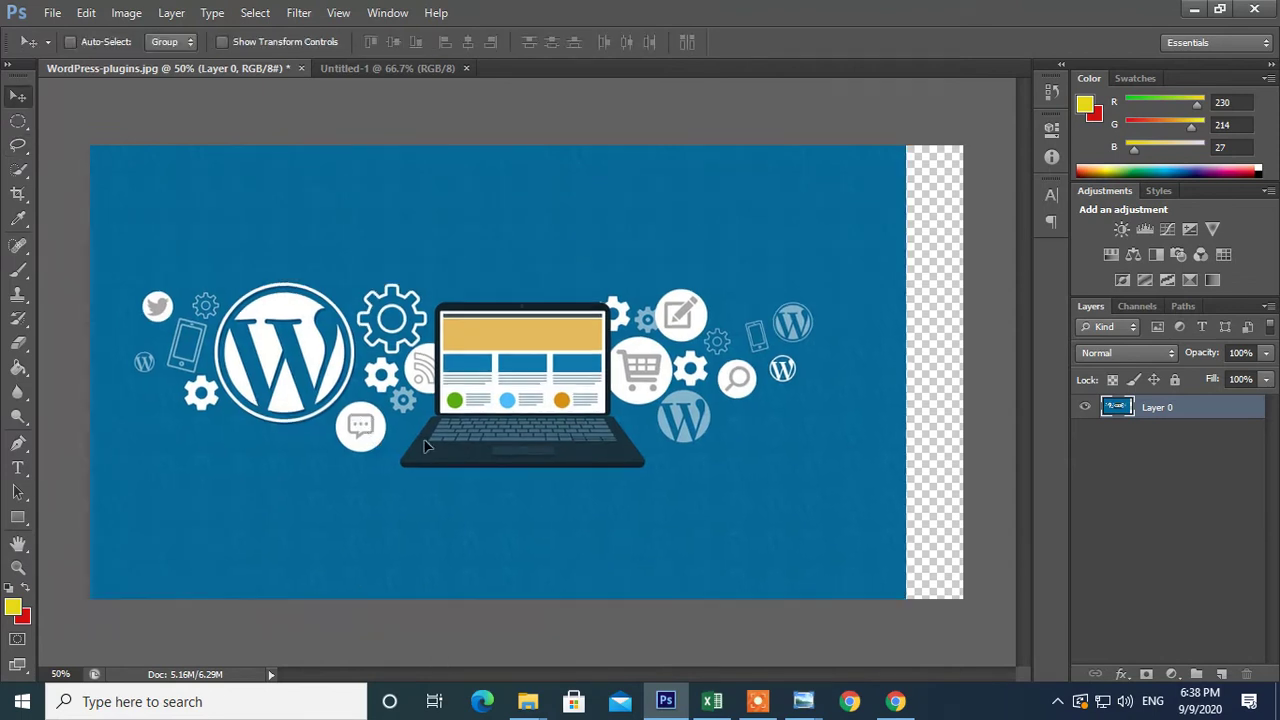
pyautogui.moveTo(350, 413); pyautogui.dragTo(390, 423)
pyautogui.moveTo(475, 506)
pyautogui.mouseDown()
pyautogui.moveTo(346, 408)
pyautogui.moveTo(331, 237)
pyautogui.moveTo(368, 68)
pyautogui.moveTo(428, 483)
pyautogui.moveTo(499, 585)
pyautogui.moveTo(523, 600)
pyautogui.moveTo(743, 551)
pyautogui.moveTo(720, 428)
pyautogui.moveTo(670, 624)
pyautogui.moveTo(900, 572)
pyautogui.moveTo(653, 573)
pyautogui.moveTo(671, 610)
pyautogui.moveTo(665, 485)
pyautogui.moveTo(415, 335)
pyautogui.moveTo(795, 500)
pyautogui.moveTo(368, 464)
pyautogui.moveTo(362, 421)
pyautogui.moveTo(525, 521)
pyautogui.moveTo(474, 442)
pyautogui.moveTo(615, 366)
pyautogui.moveTo(530, 460)
pyautogui.moveTo(553, 400)
pyautogui.mouseUp()
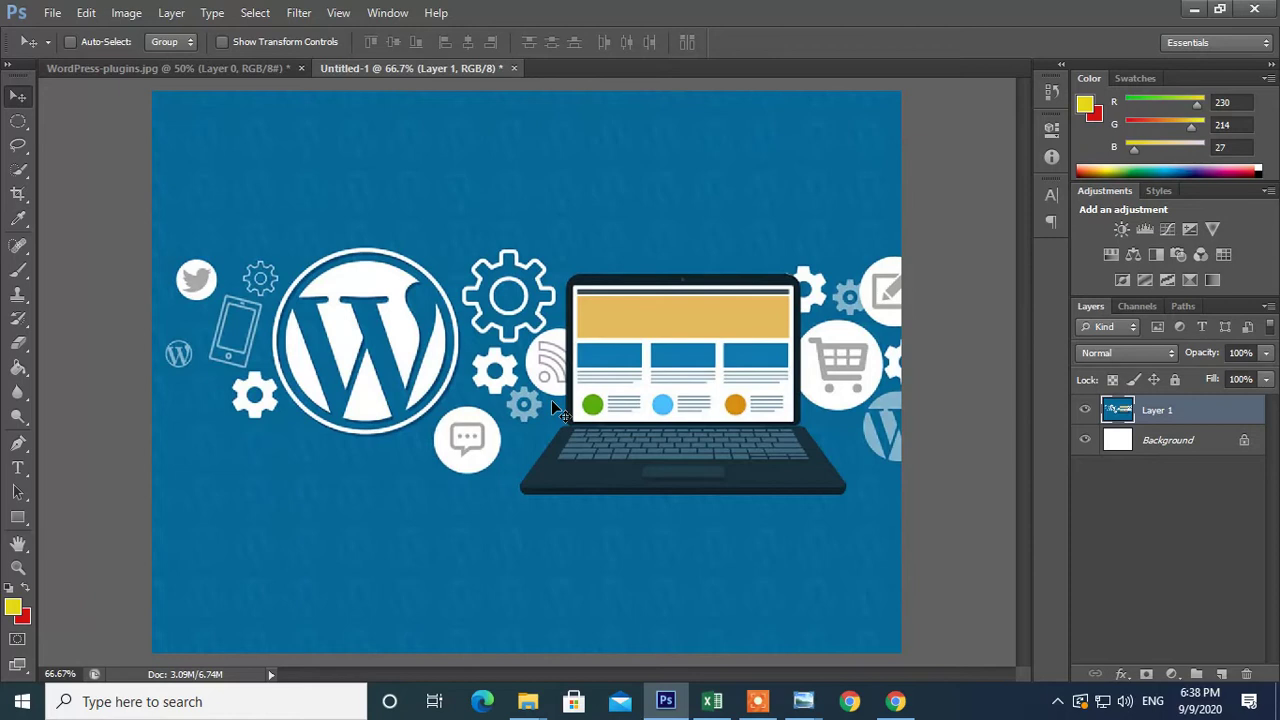
# - Free-transform the pasted artwork, scaling it to fill the Untitled-1 canvas
pyautogui.hotkey('ctrl', 't')
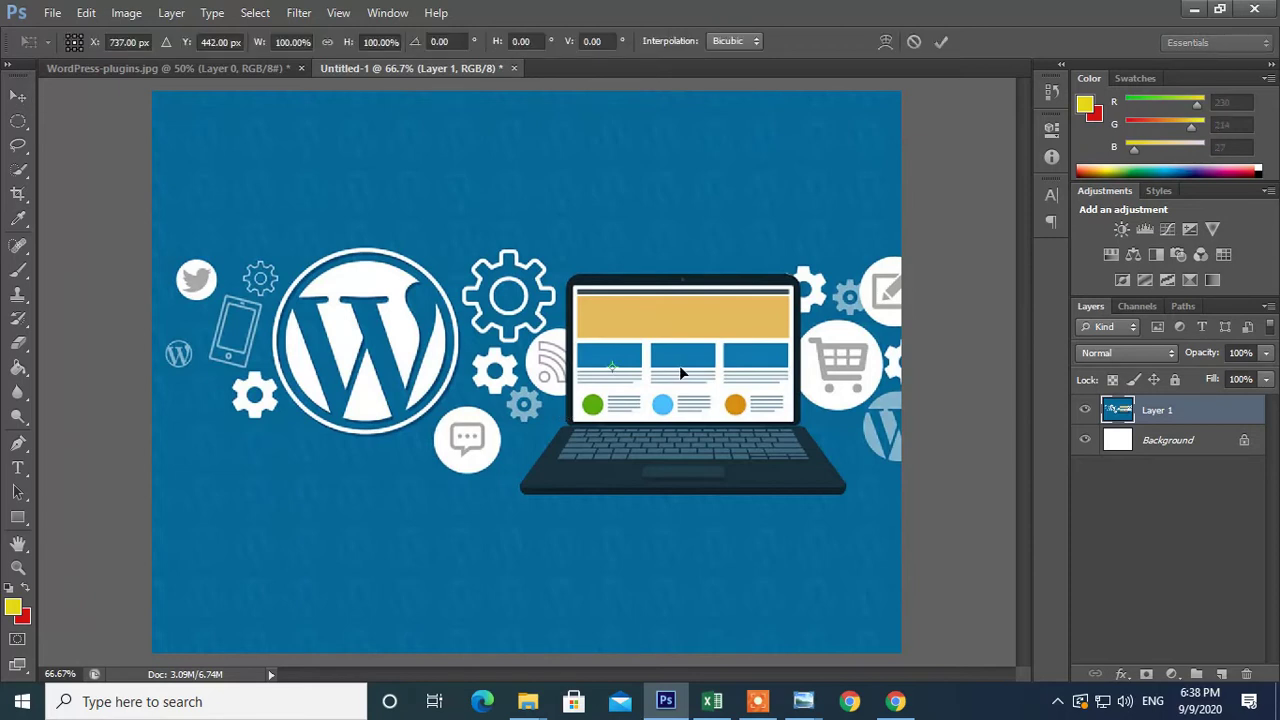
pyautogui.scroll(-2, 680, 373)
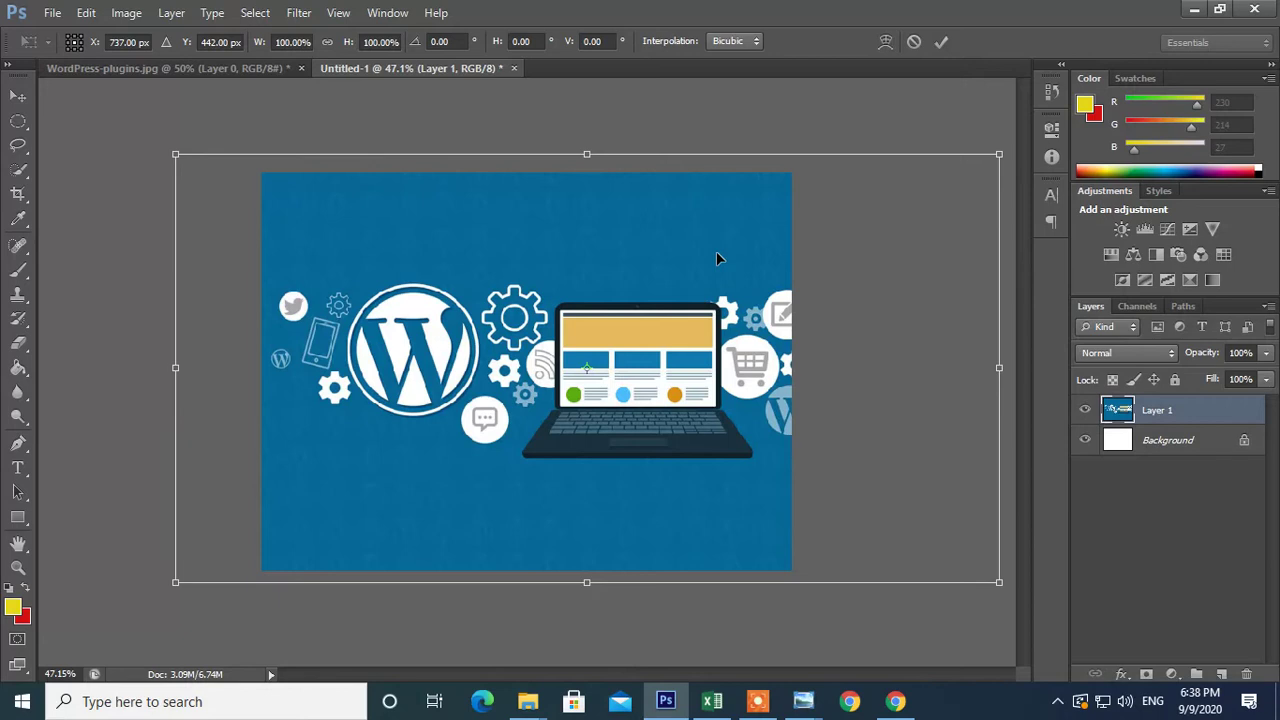
pyautogui.moveTo(999, 155)
pyautogui.mouseDown()
pyautogui.moveTo(1020, 161)
pyautogui.moveTo(950, 180)
pyautogui.mouseUp()
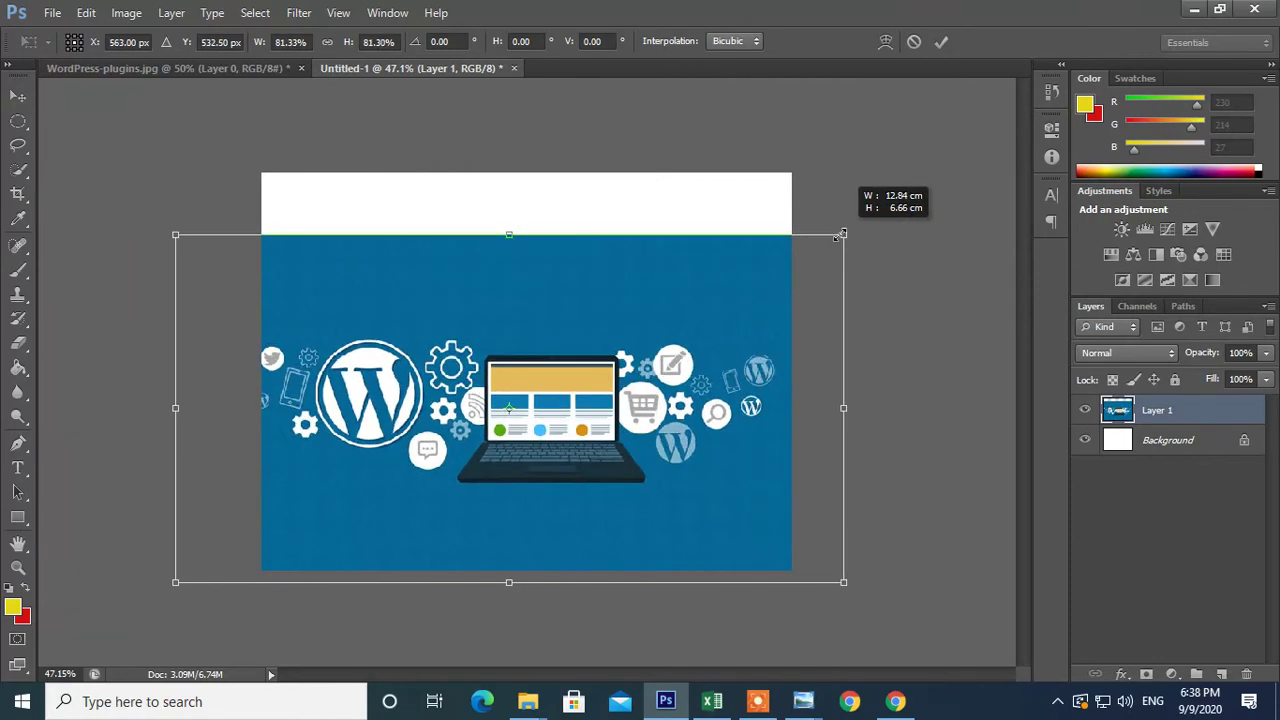
pyautogui.moveTo(873, 217); pyautogui.dragTo(840, 236)
pyautogui.moveTo(581, 412)
pyautogui.mouseDown()
pyautogui.moveTo(561, 343)
pyautogui.moveTo(581, 351)
pyautogui.mouseUp()
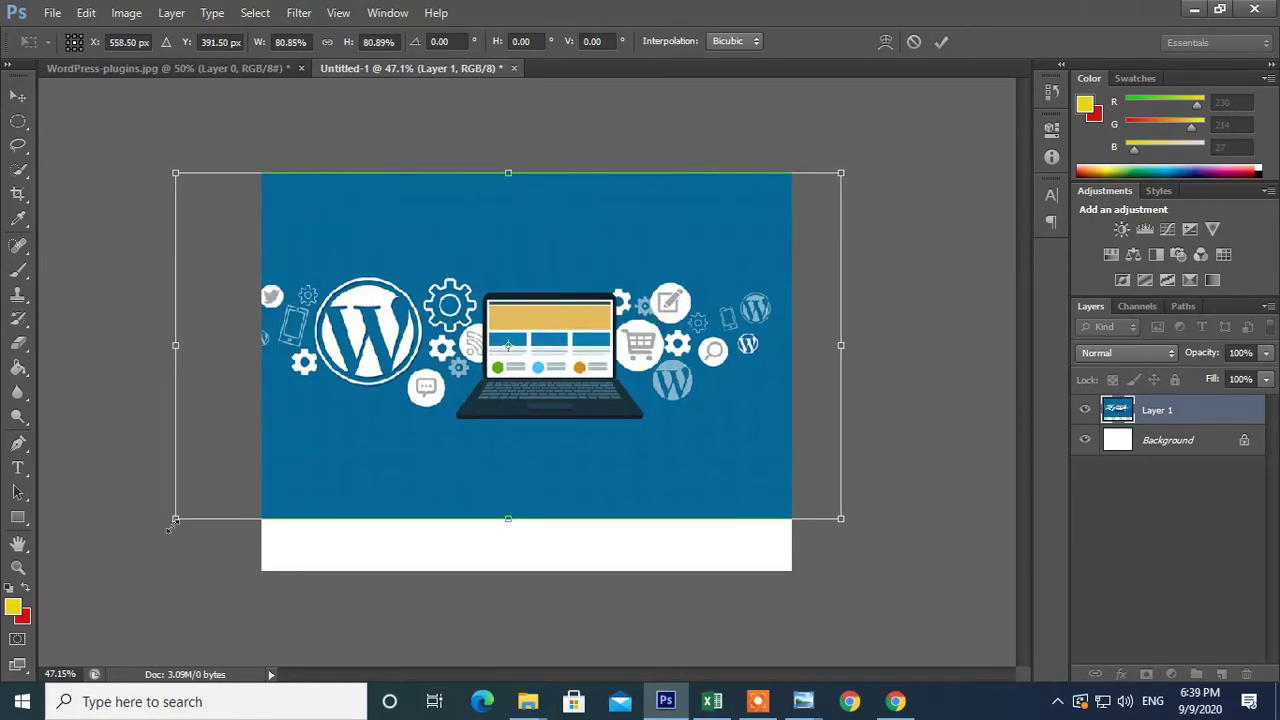
pyautogui.moveTo(170, 522); pyautogui.dragTo(86, 565)
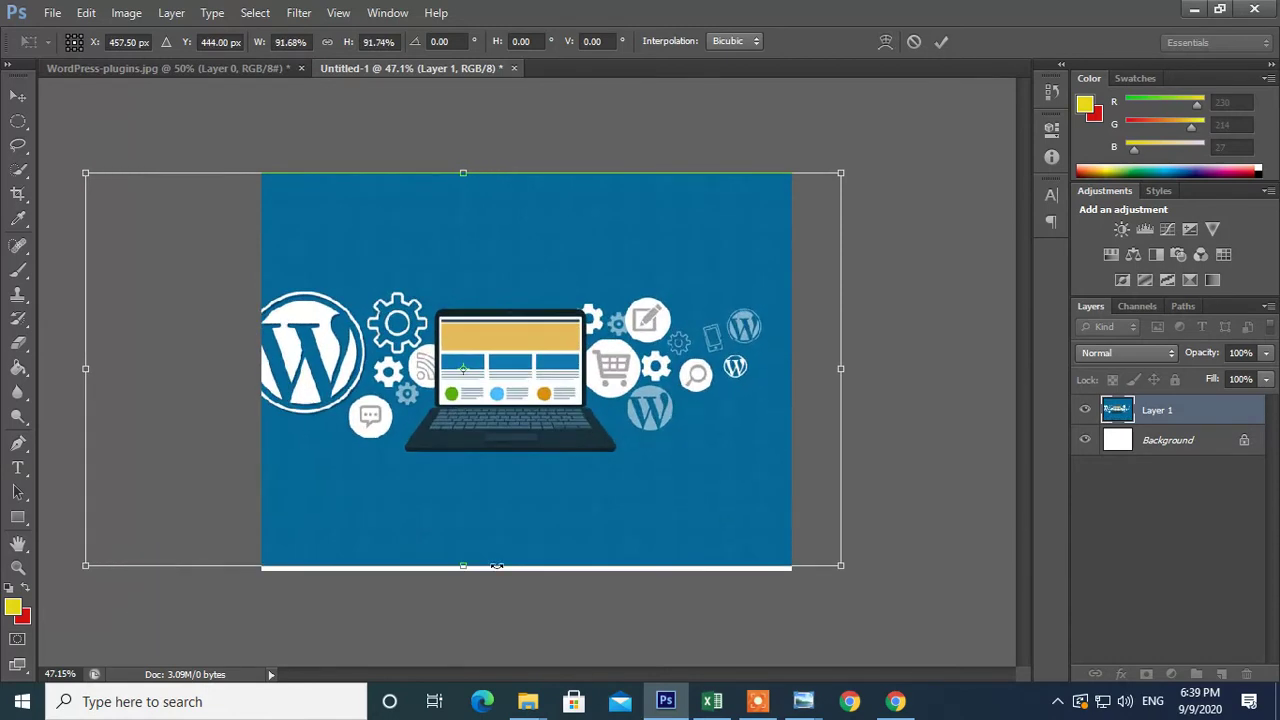
pyautogui.moveTo(843, 566); pyautogui.dragTo(873, 586)
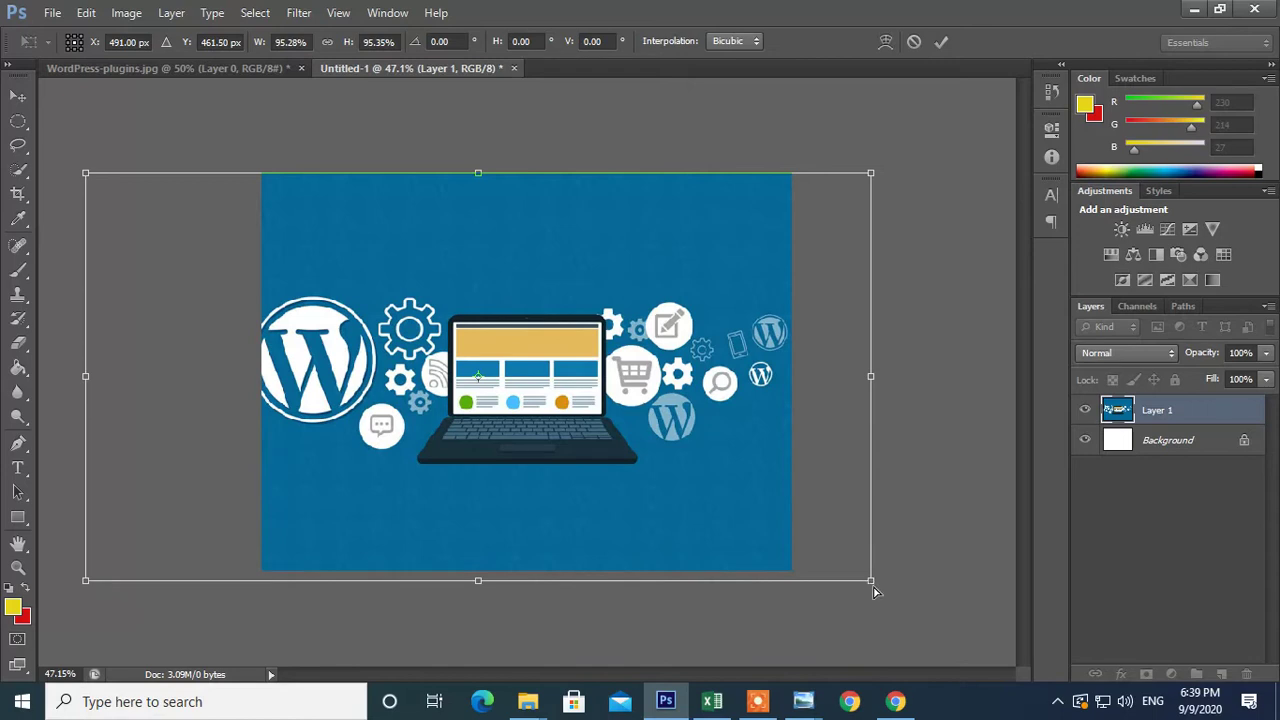
pyautogui.press('Return')
# - Nudge the artwork with the arrow keys and merge Layer 1 down with Ctrl+E
pyautogui.press('Right')
pyautogui.press('Right')
pyautogui.press('Right')
pyautogui.press('Right')
pyautogui.press('Right')
pyautogui.press('Right')
pyautogui.press('Right')
pyautogui.press('Right')
pyautogui.press('Right')
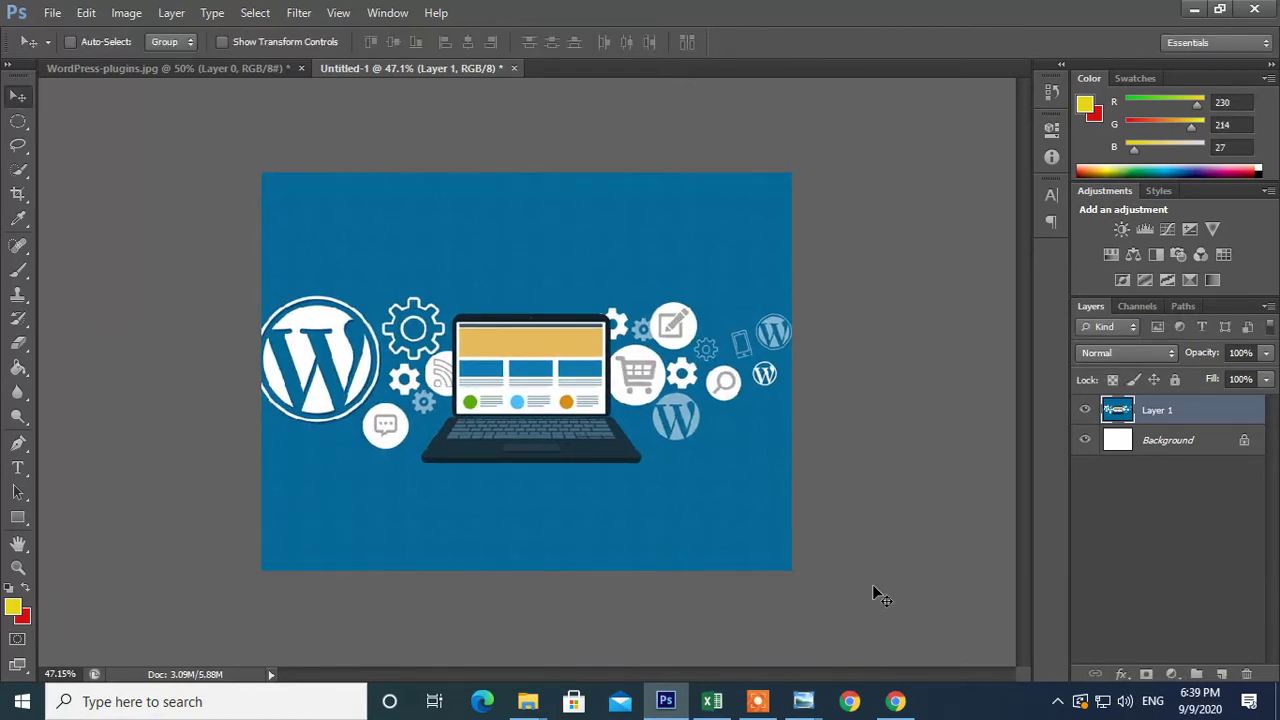
pyautogui.press('Right')
pyautogui.press('Right')
pyautogui.press('Right')
pyautogui.press('Right')
pyautogui.press('Right')
pyautogui.press('Right')
pyautogui.press('Right')
pyautogui.press('Right')
pyautogui.press('Right')
pyautogui.press('Left')
pyautogui.press('Left')
pyautogui.press('Left')
pyautogui.press('Left')
pyautogui.press('Left')
pyautogui.press('Left')
pyautogui.press('Left')
pyautogui.press('Left')
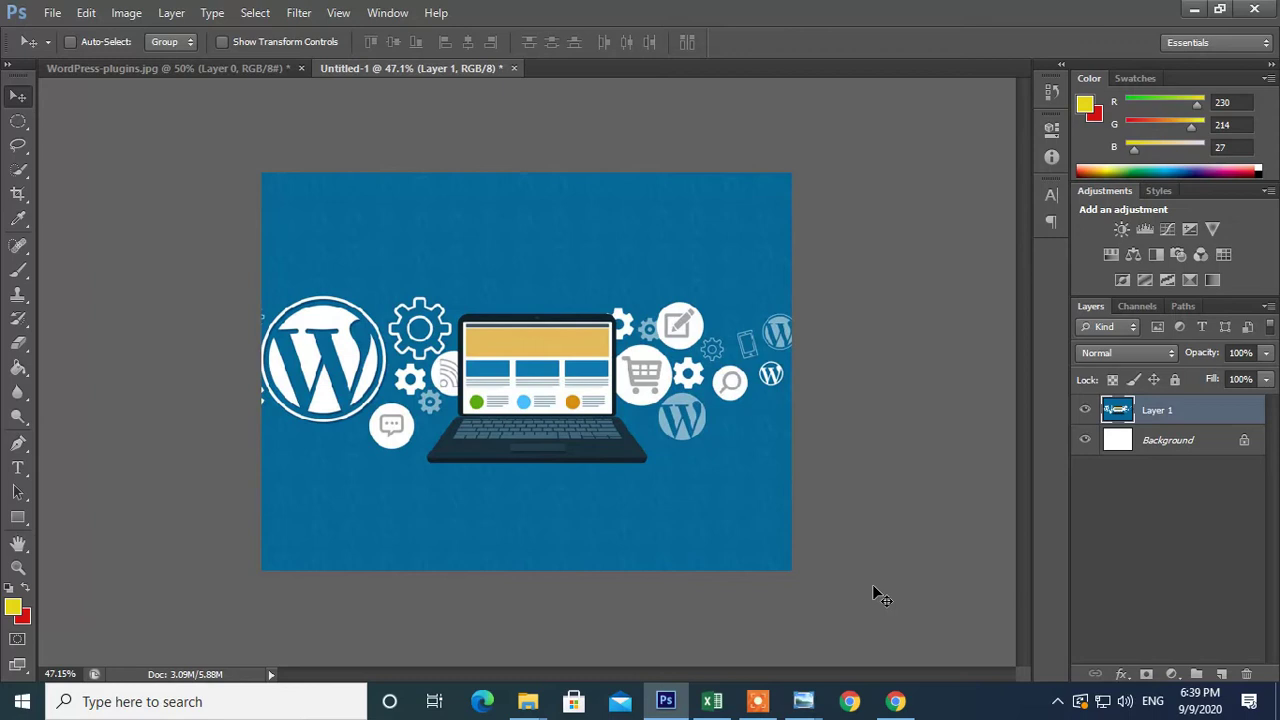
pyautogui.press('Right')
pyautogui.press('Right')
pyautogui.press('Left')
pyautogui.press('Left')
pyautogui.press('Left')
pyautogui.press('Left')
pyautogui.press('Left')
pyautogui.press('Left')
pyautogui.press('Left')
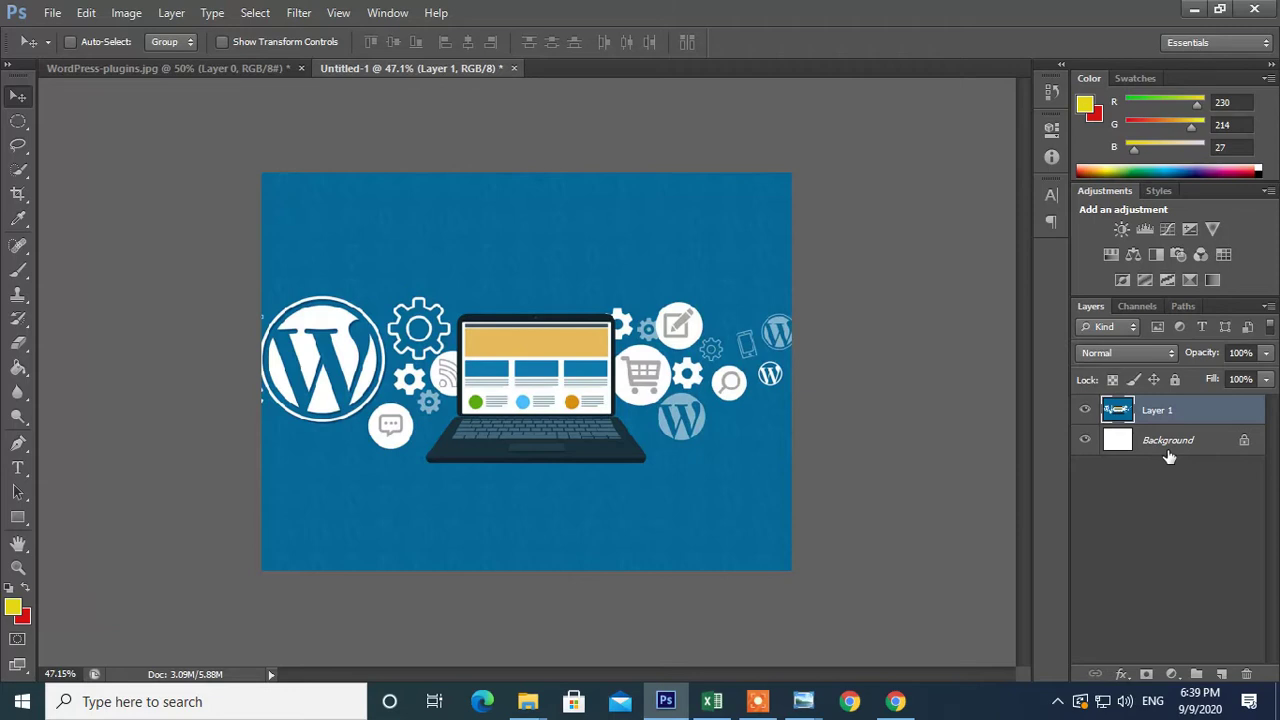
pyautogui.hotkey('ctrl', 'e')
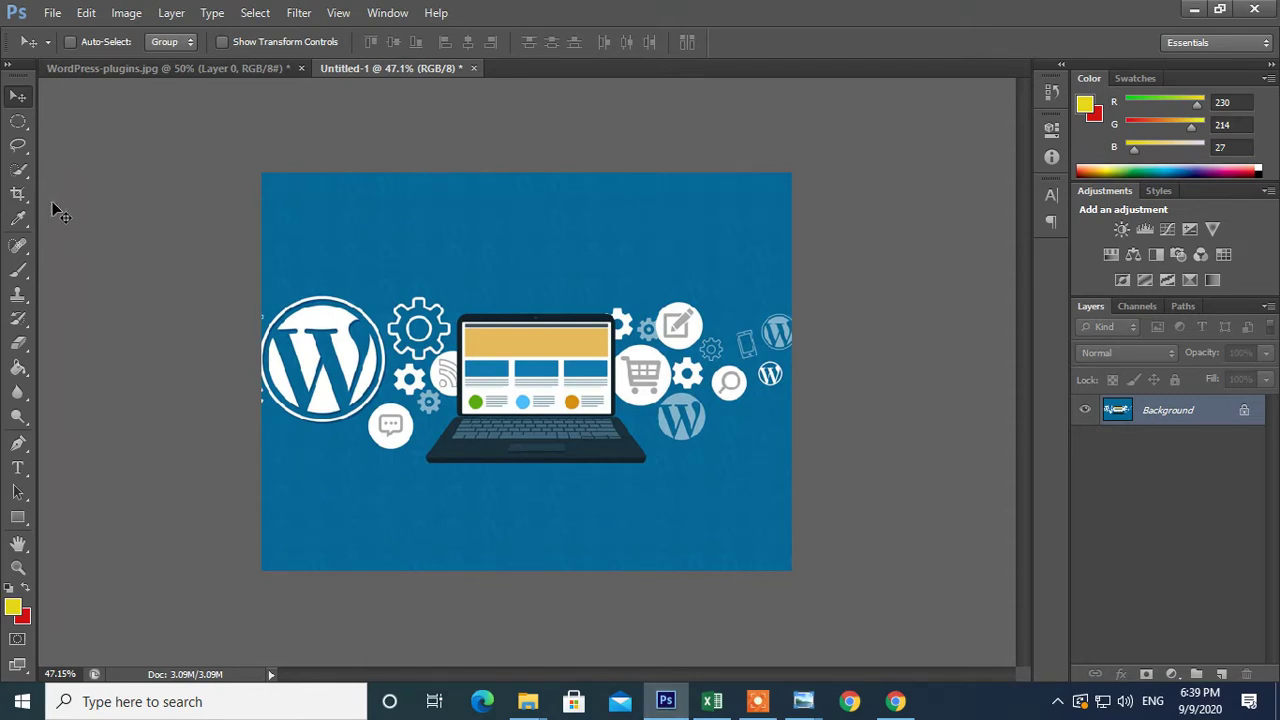
# - Dismiss the locked-layer alert and close Untitled-1 without saving
pyautogui.click(583, 260)
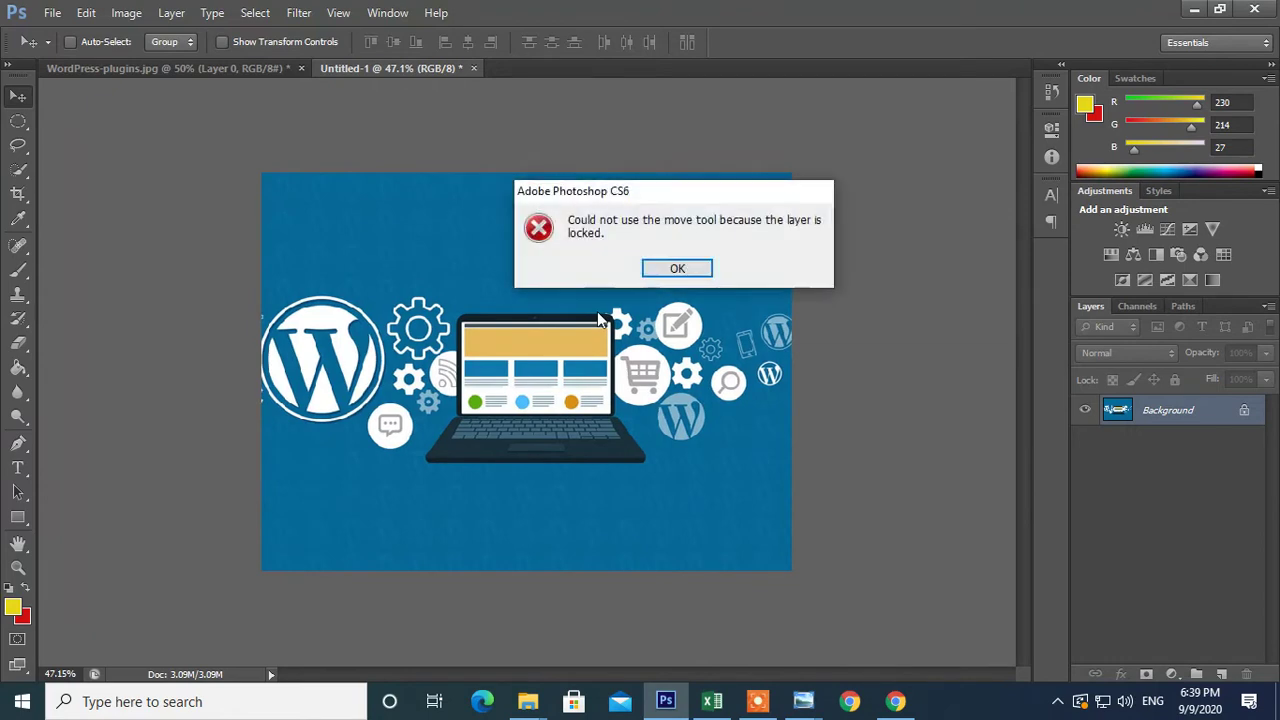
pyautogui.click(672, 268)
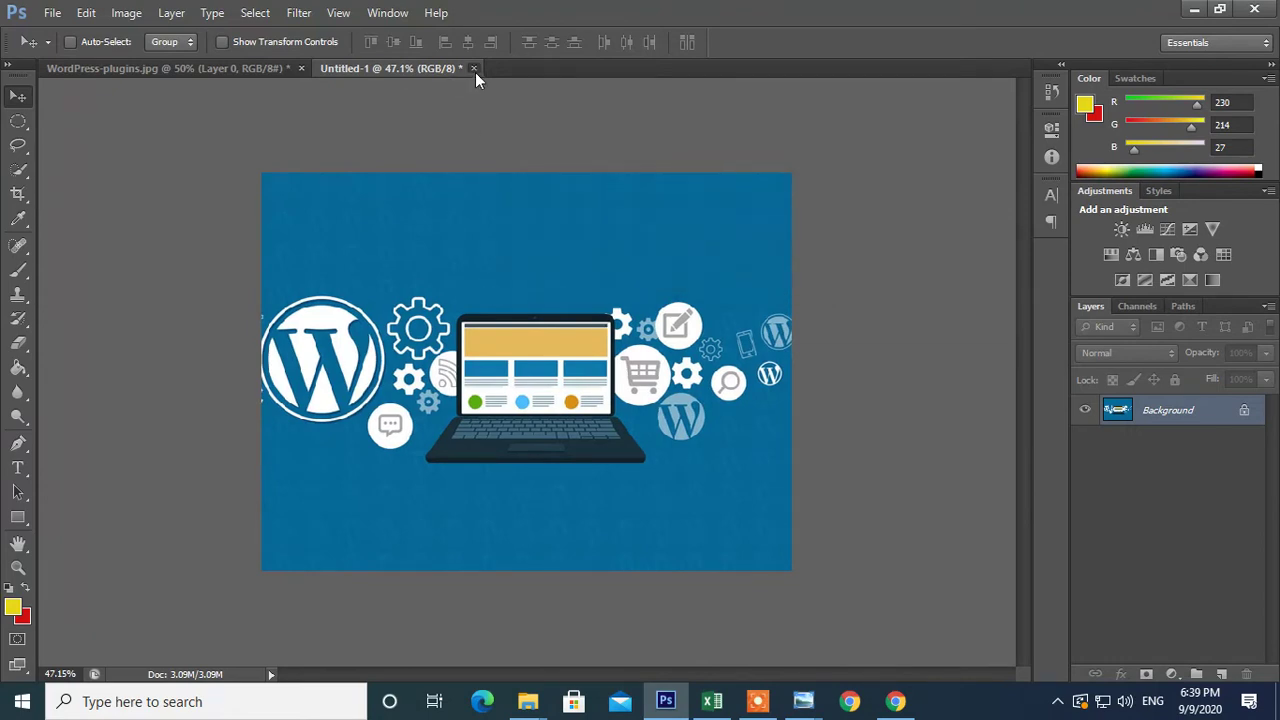
pyautogui.click(474, 68)
pyautogui.click(685, 270)
# - Switch to the Rectangular Marquee tool with a 200 px feather
pyautogui.click(19, 121)
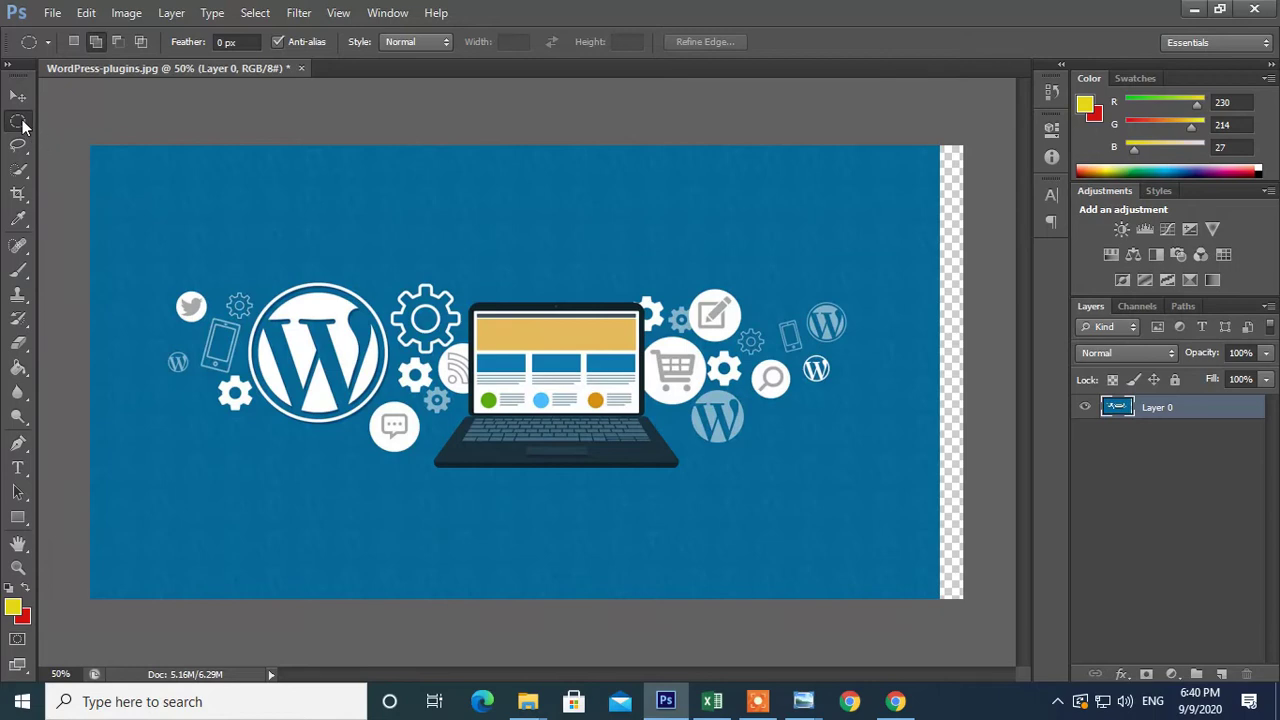
pyautogui.rightClick(19, 125)
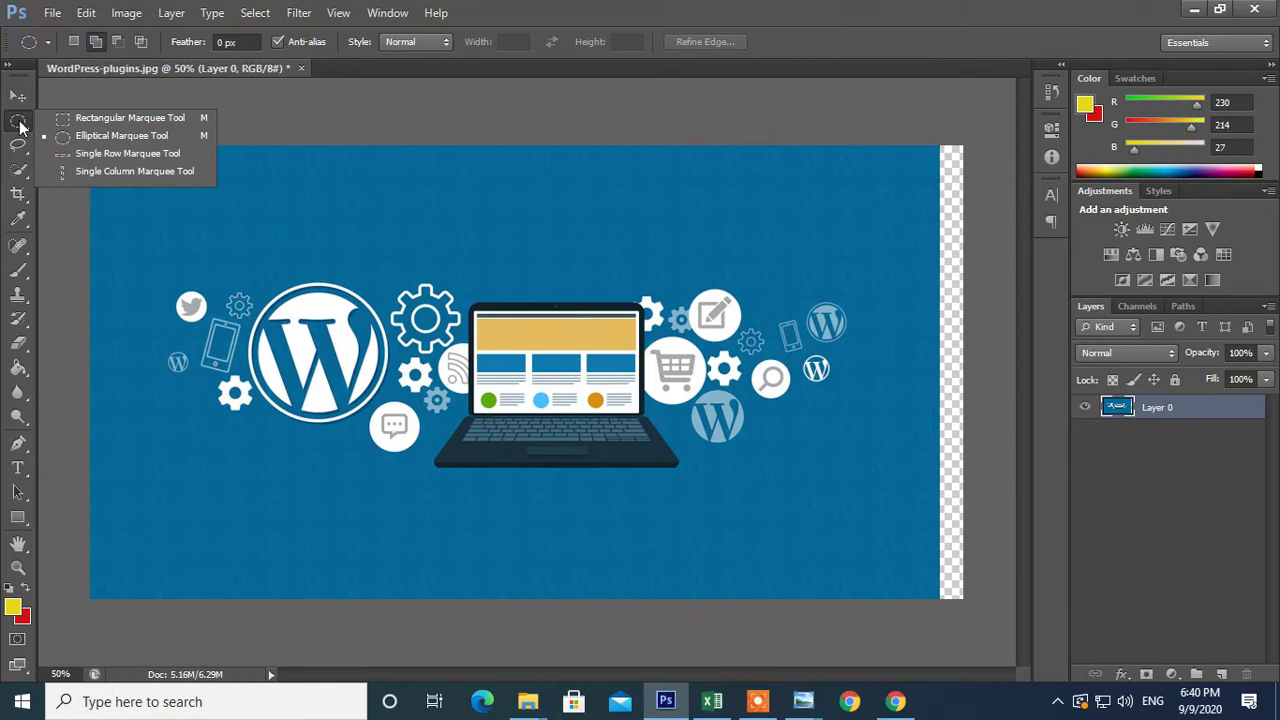
pyautogui.click(77, 120)
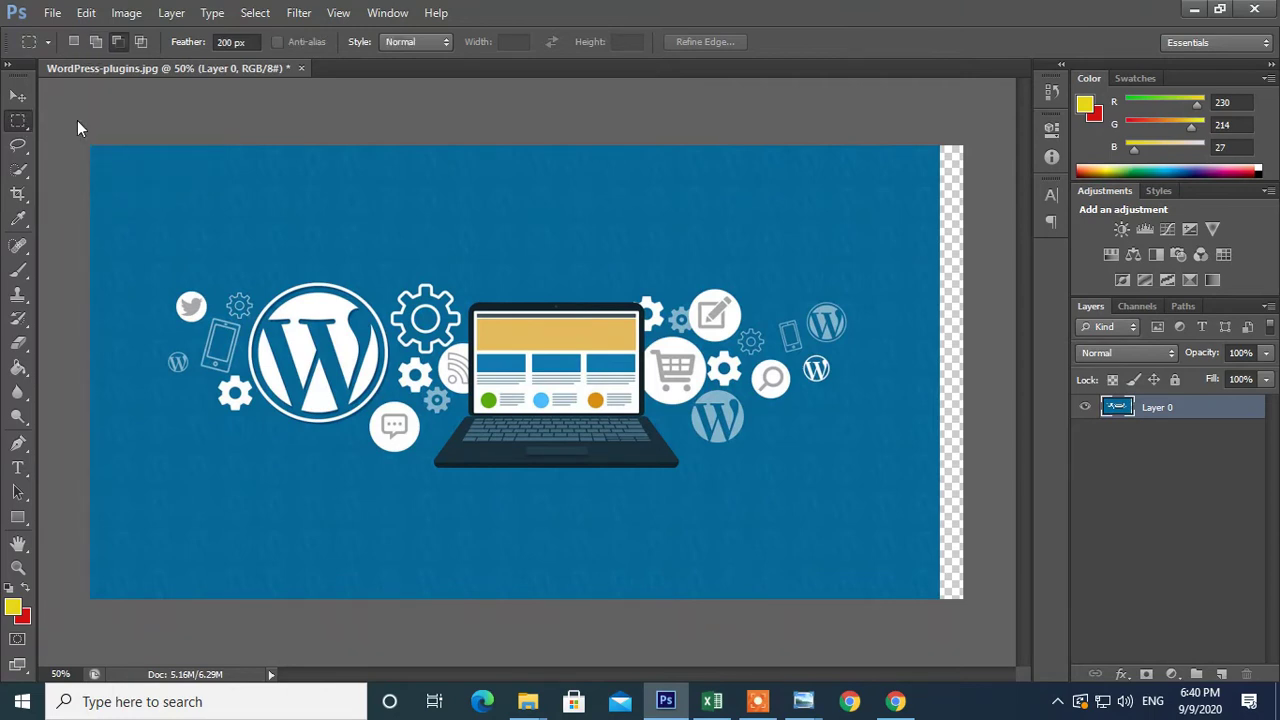
# - Marquee a wide area around the artwork, test moving its contents, then undo the move
pyautogui.moveTo(138, 265); pyautogui.dragTo(885, 493)
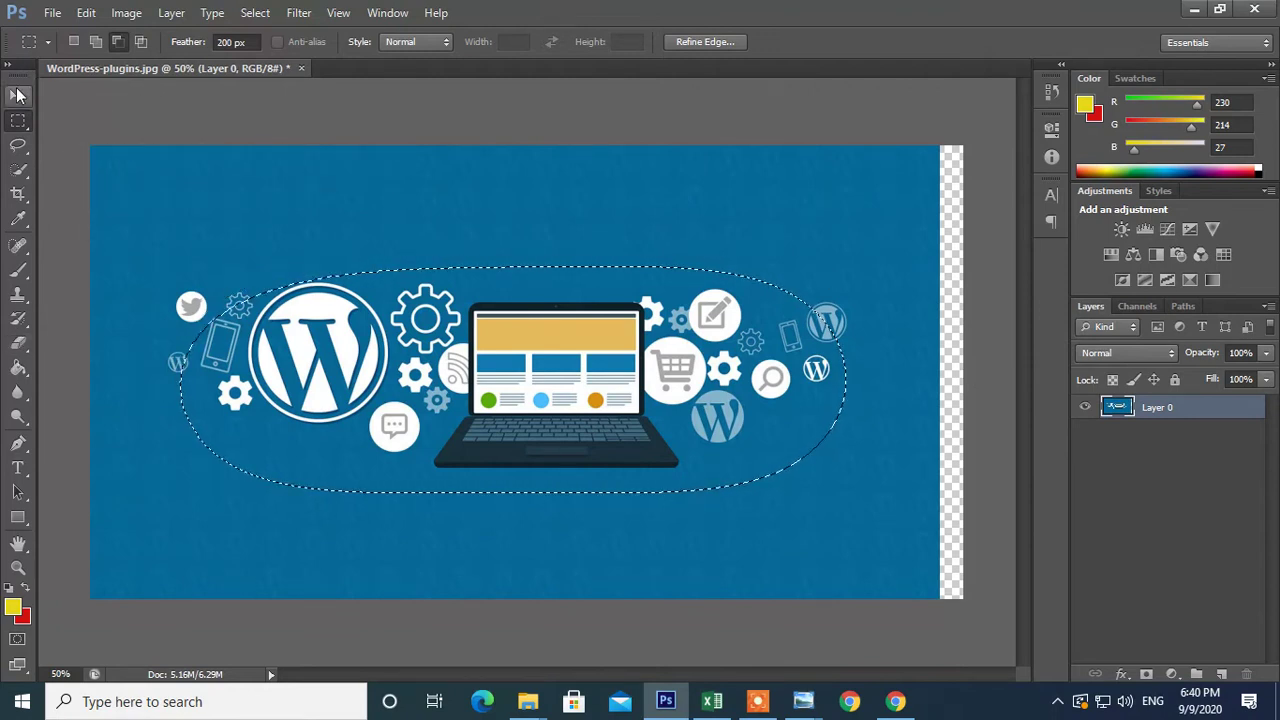
pyautogui.click(18, 96)
pyautogui.moveTo(355, 300); pyautogui.dragTo(328, 291)
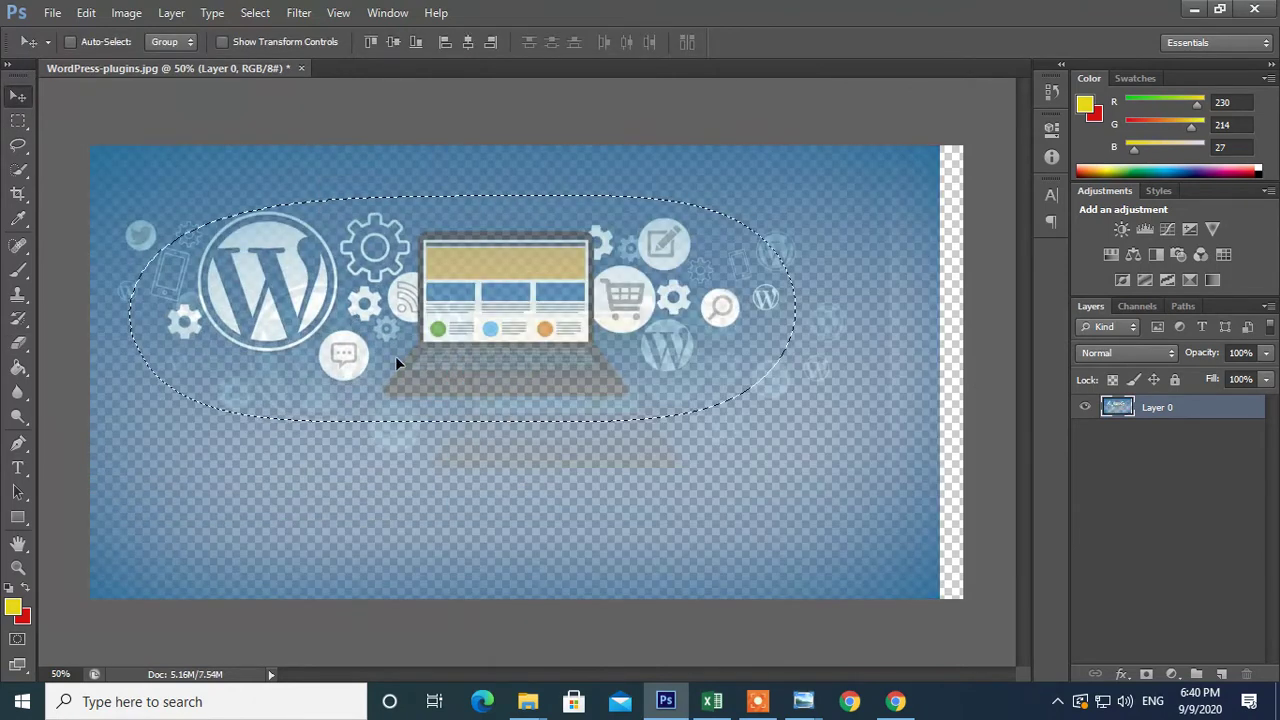
pyautogui.moveTo(395, 356); pyautogui.dragTo(427, 381)
pyautogui.hotkey('ctrl', 'z')
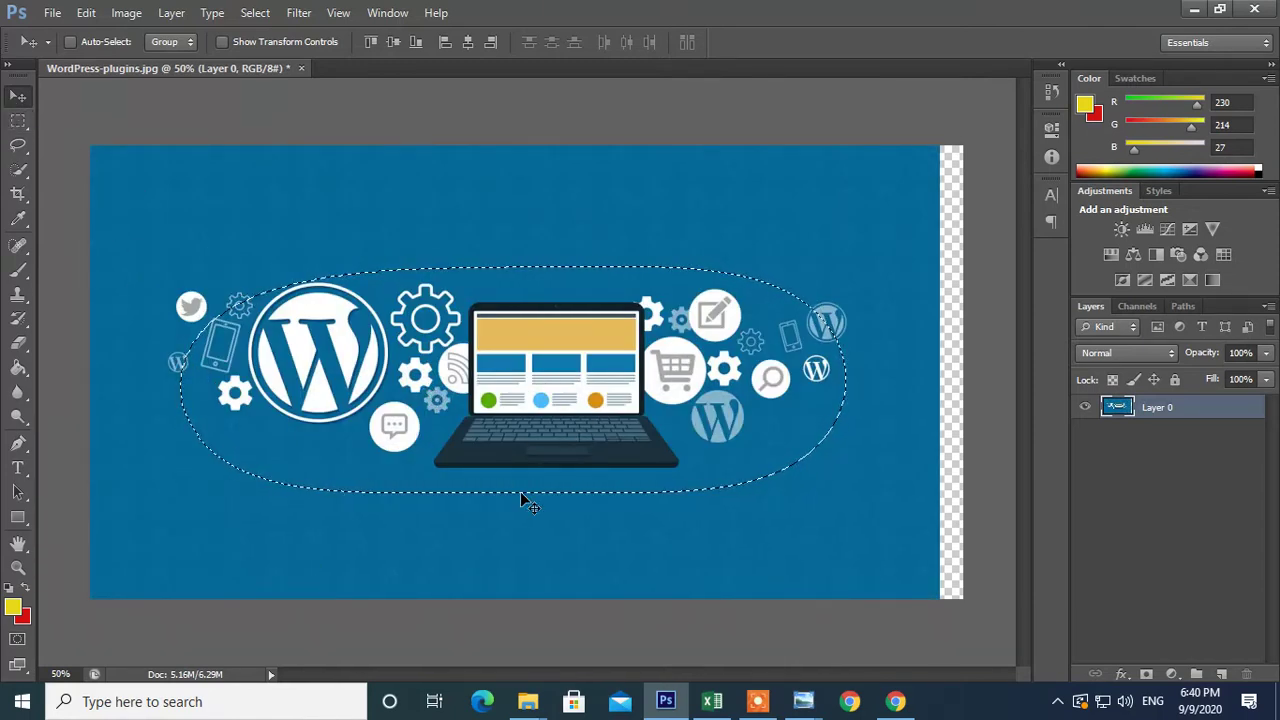
# - Deselect, then draw a new 200 px feathered rectangular marquee around the WordPress artwork
pyautogui.hotkey('ctrl', 'd')
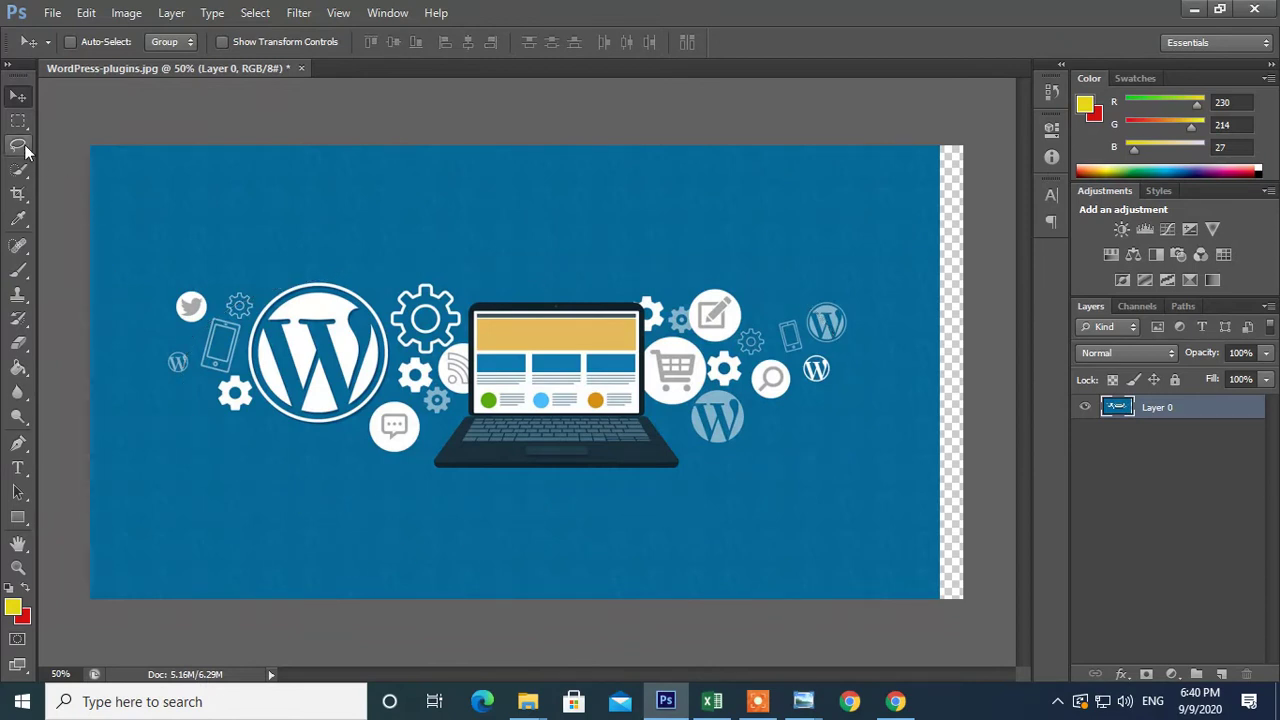
pyautogui.click(18, 120)
pyautogui.moveTo(106, 196); pyautogui.dragTo(900, 530)
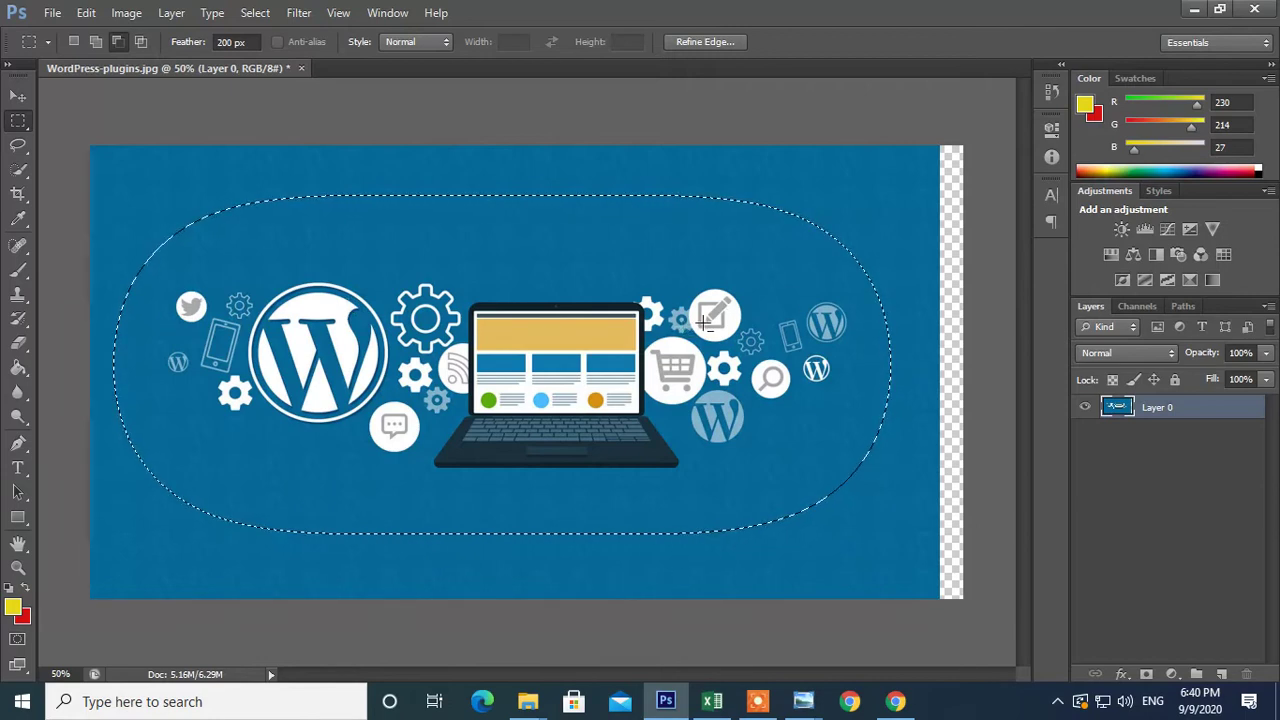
# - Switch to the Elliptical Marquee and draw a test ellipse near the lower canvas, then clear it
pyautogui.rightClick(21, 127)
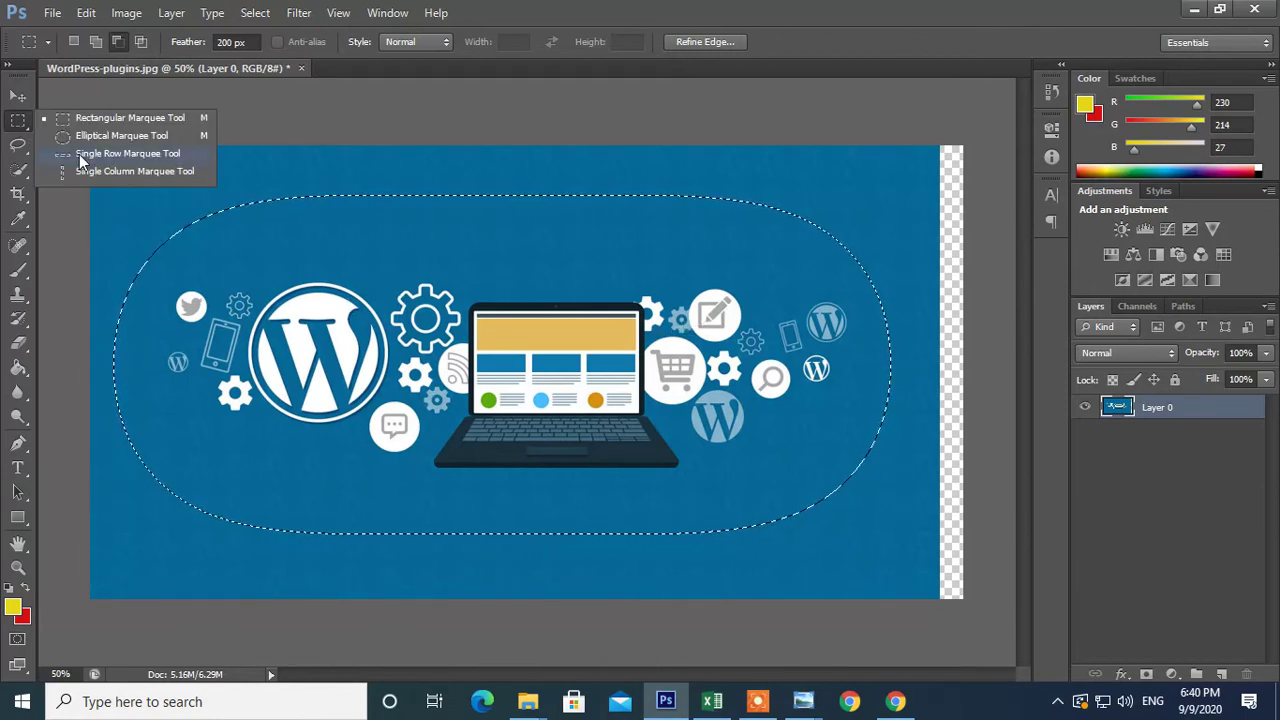
pyautogui.click(88, 138)
pyautogui.click(108, 160)
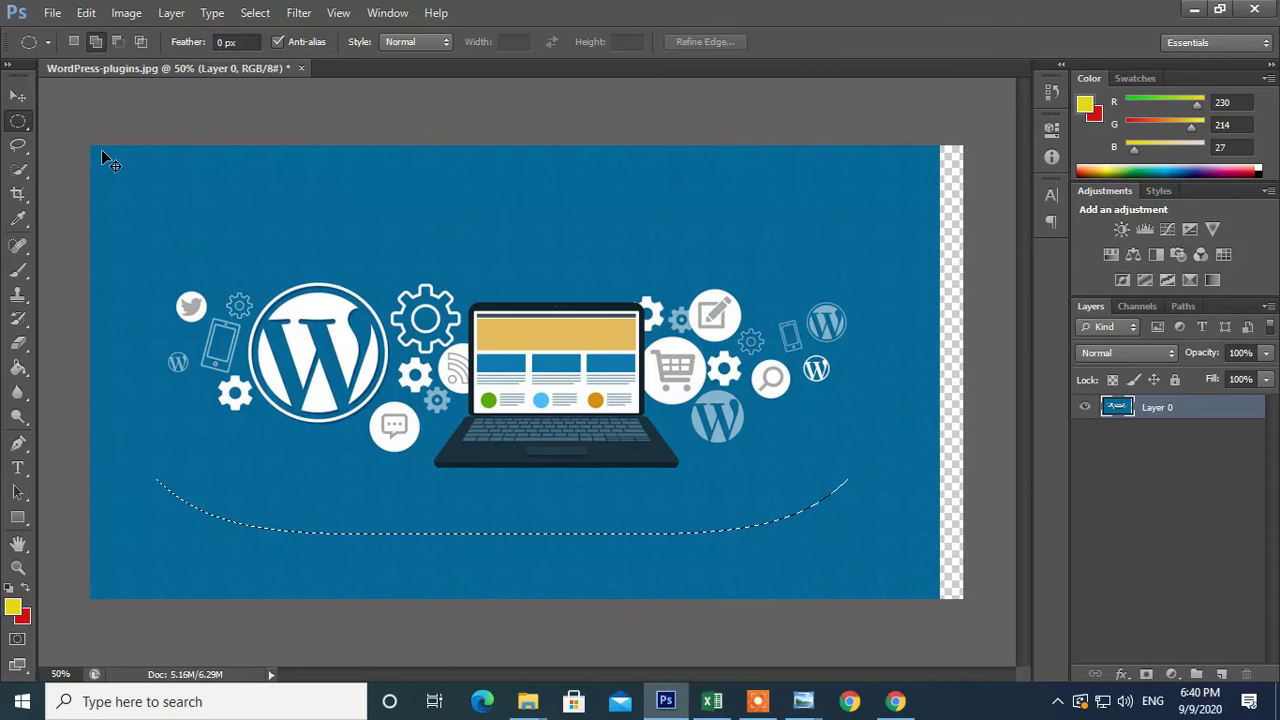
pyautogui.moveTo(149, 163); pyautogui.dragTo(634, 591)
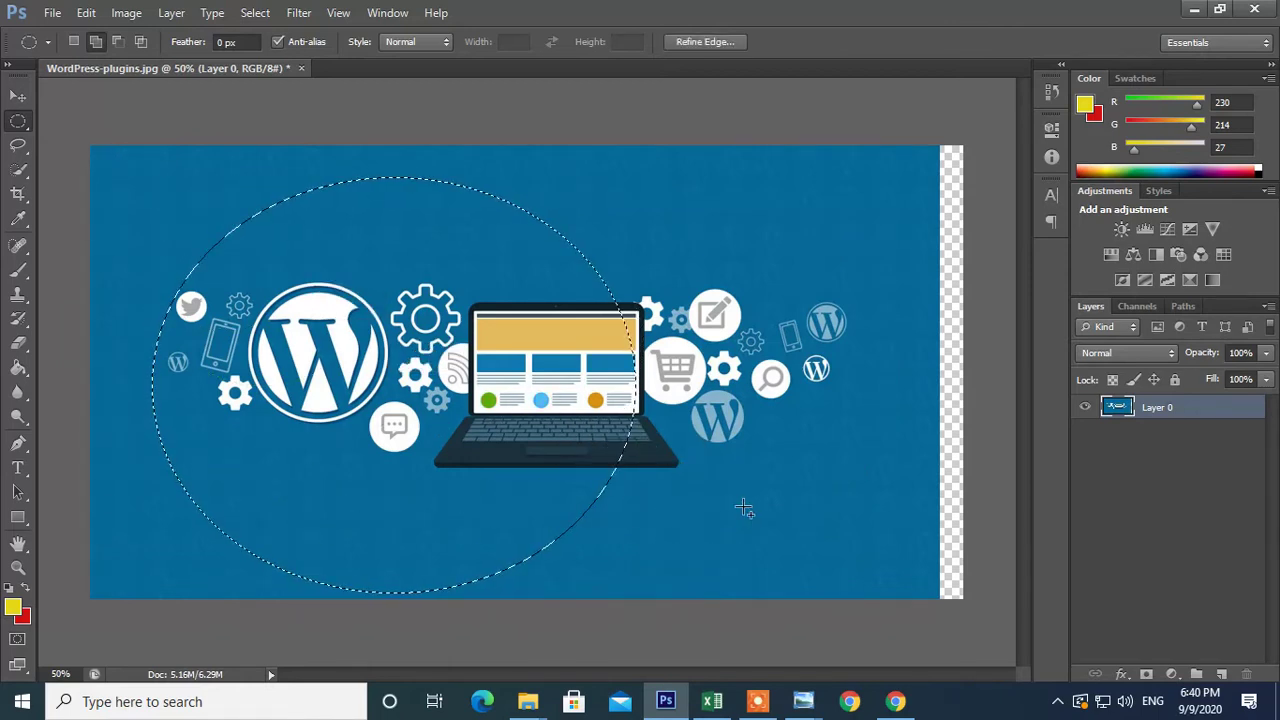
pyautogui.click(742, 506)
# - Cut and paste a large circle from the image's left side, then undo back and deselect
pyautogui.moveTo(120, 223); pyautogui.dragTo(490, 585)
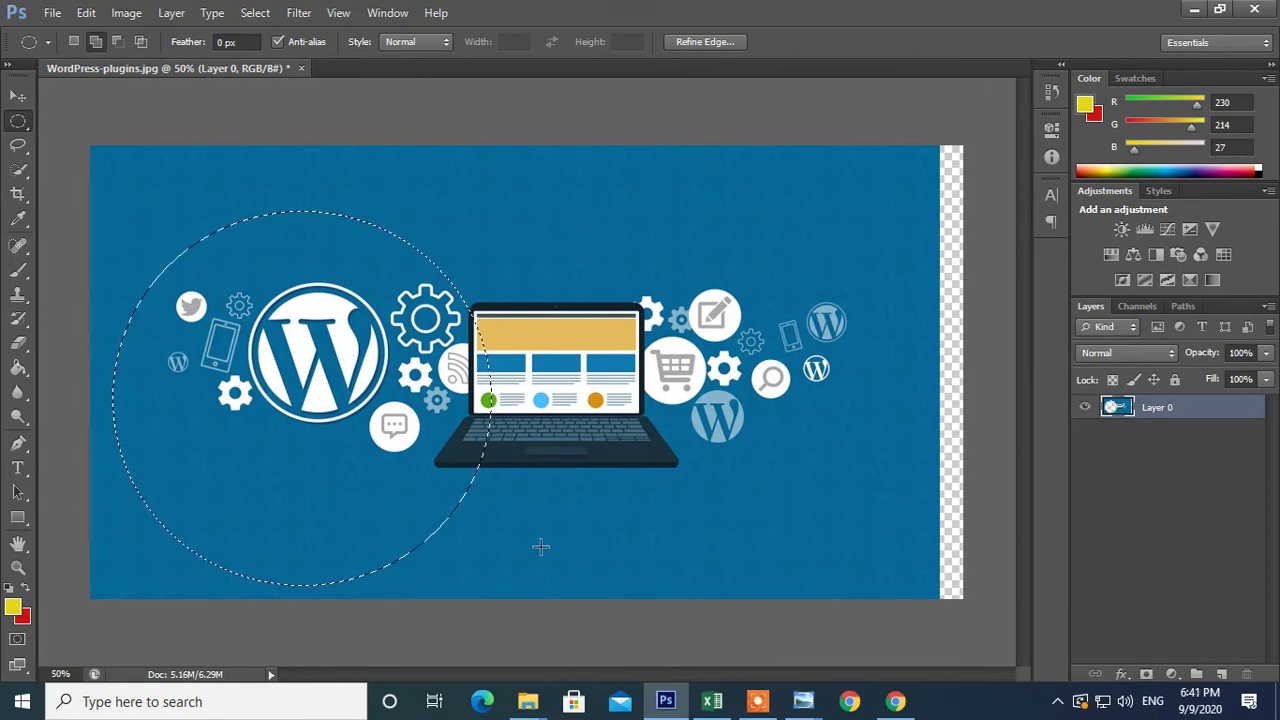
pyautogui.hotkey('ctrl', 'x')
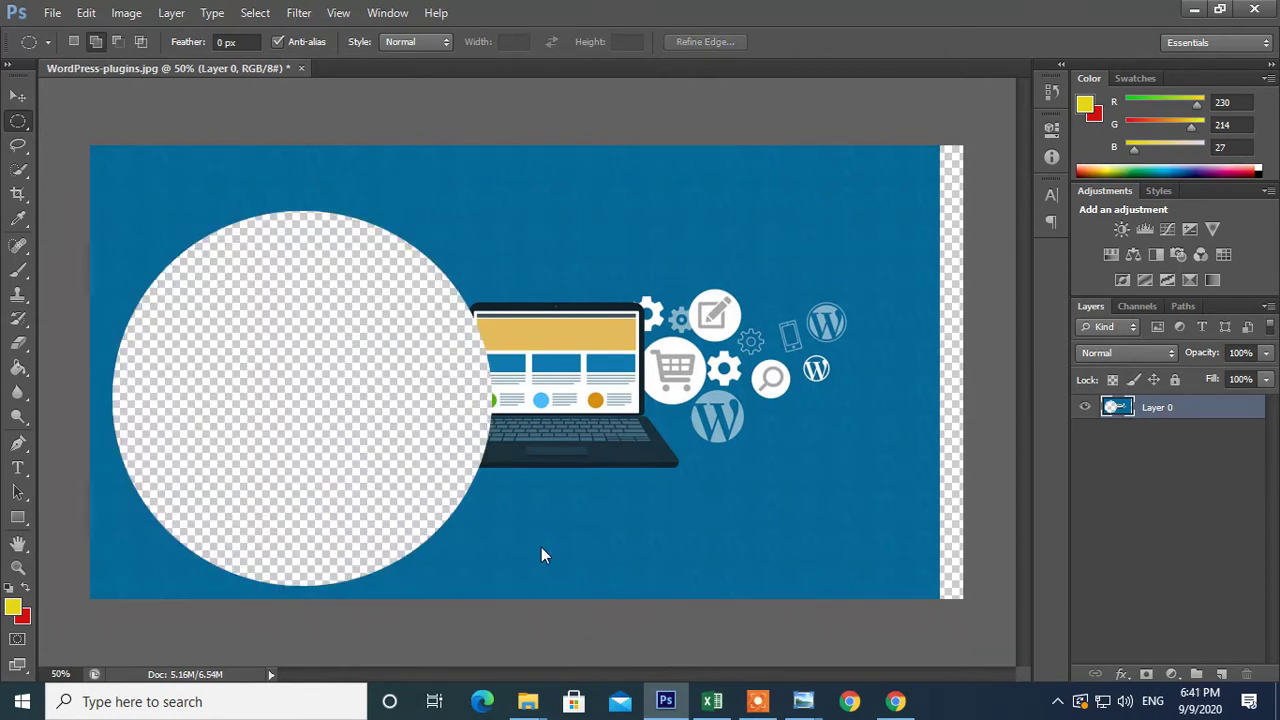
pyautogui.hotkey('ctrl', 'v')
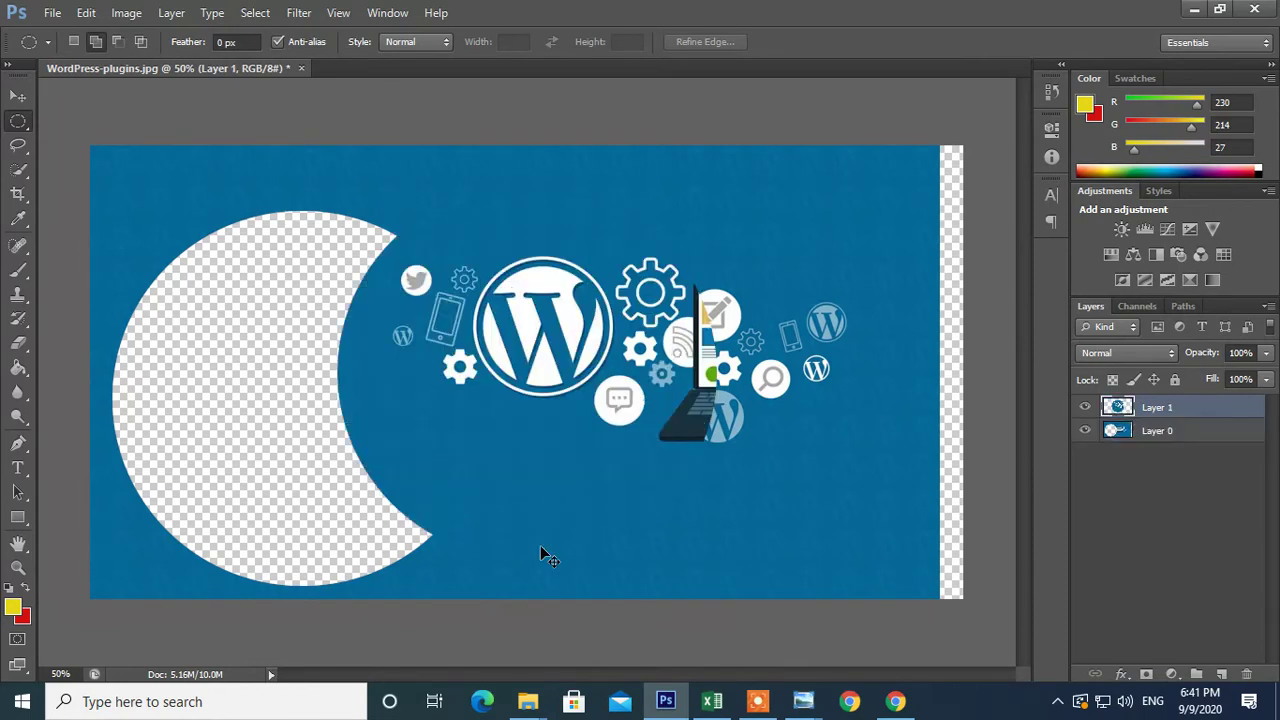
pyautogui.hotkey('ctrl', 'alt', 'z')
pyautogui.hotkey('ctrl', 'alt', 'z')
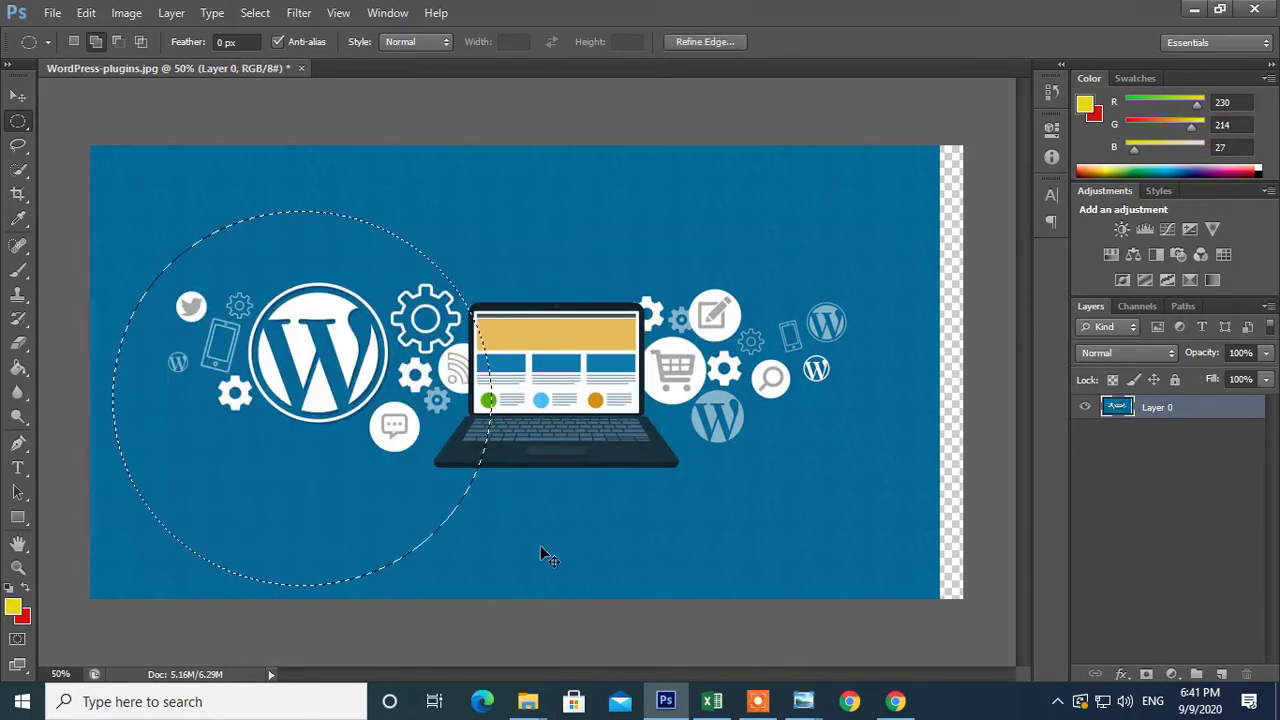
pyautogui.hotkey('ctrl', 'd')
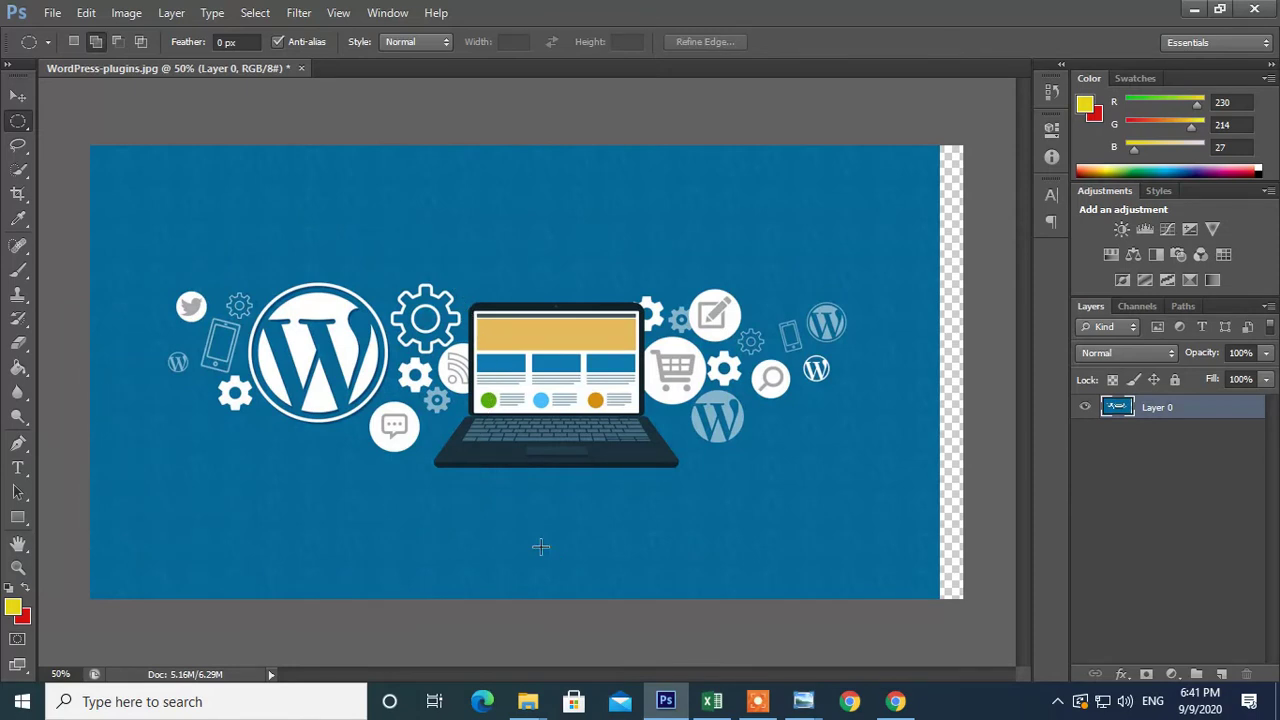
# - Select a one-pixel single row across the image with Single Row Marquee, then deselect
pyautogui.click(18, 147)
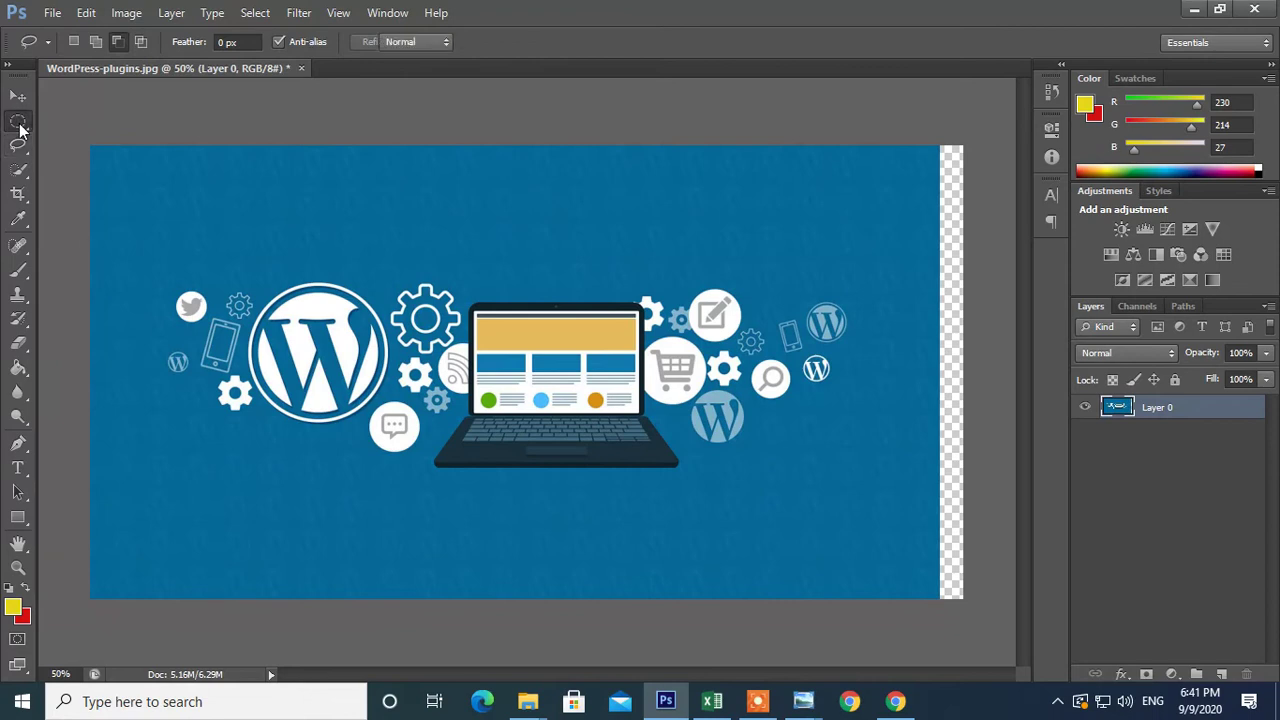
pyautogui.click(20, 125)
pyautogui.click(110, 152)
pyautogui.click(710, 277)
pyautogui.click(478, 209)
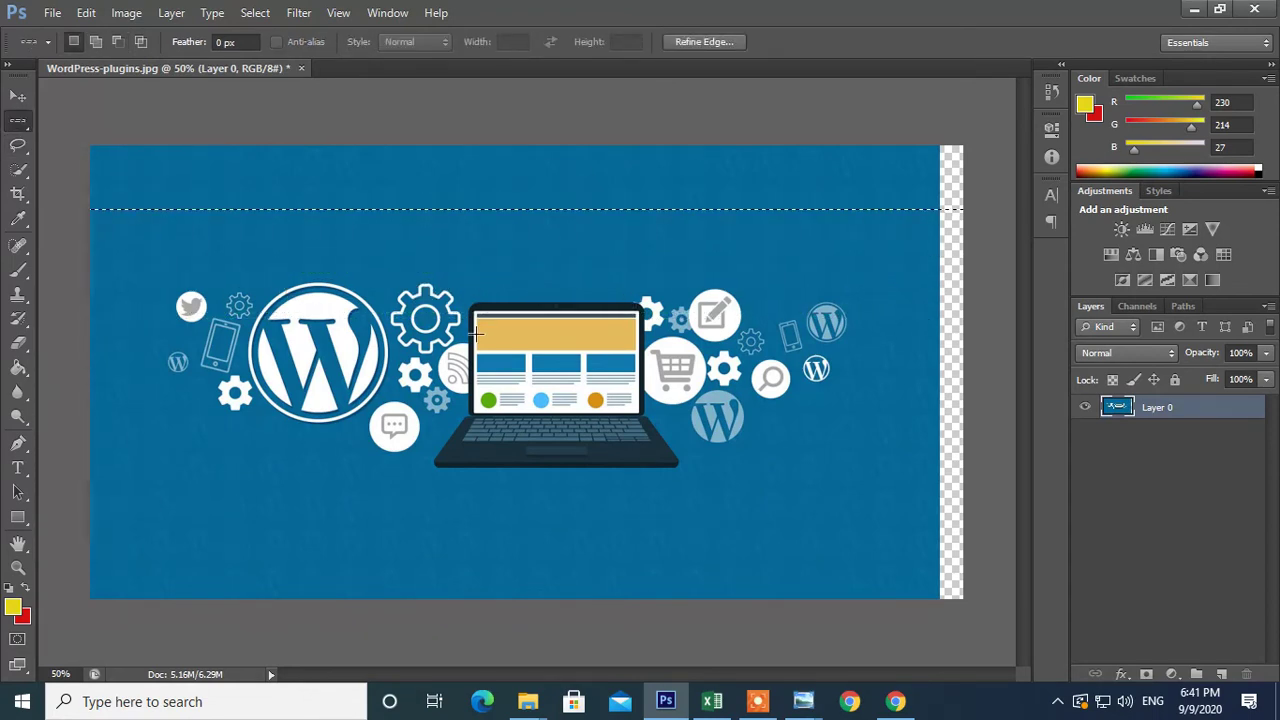
pyautogui.hotkey('ctrl', 'd')
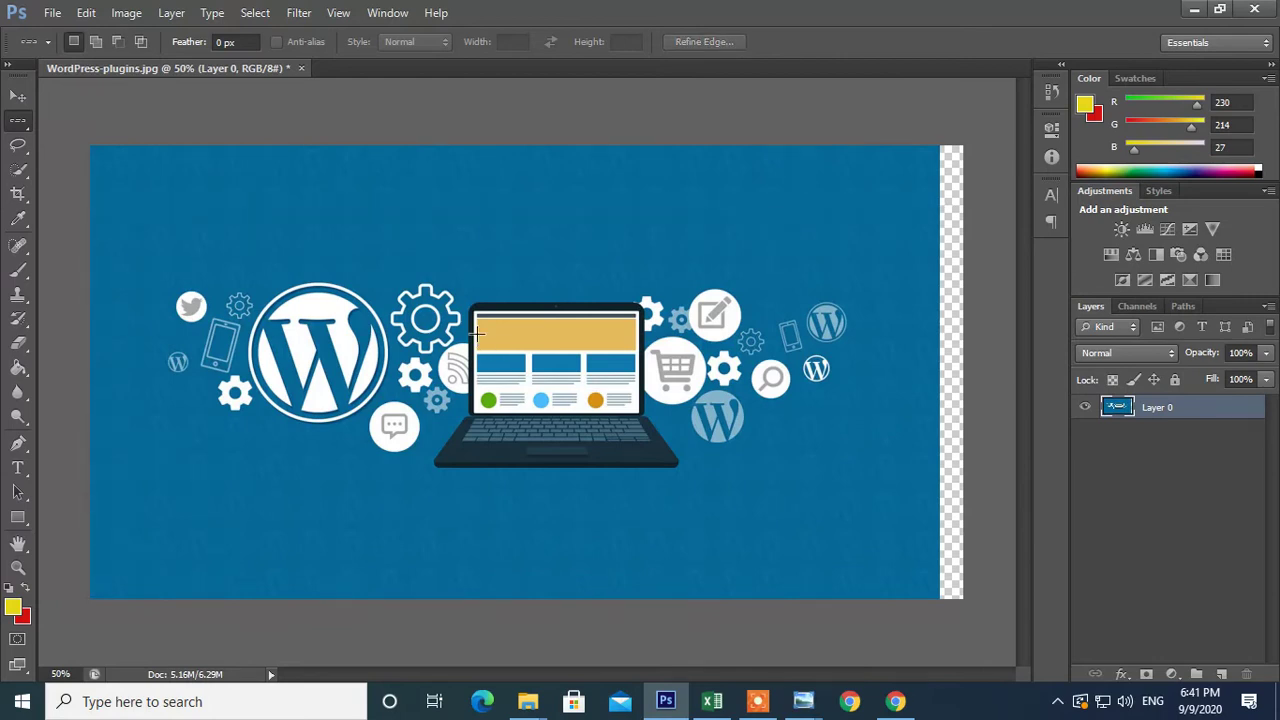
# - Return to the Rectangular Marquee, then move Layer 0 right over the transparent strip
pyautogui.click(18, 96)
pyautogui.click(18, 121)
pyautogui.rightClick(18, 128)
pyautogui.click(88, 118)
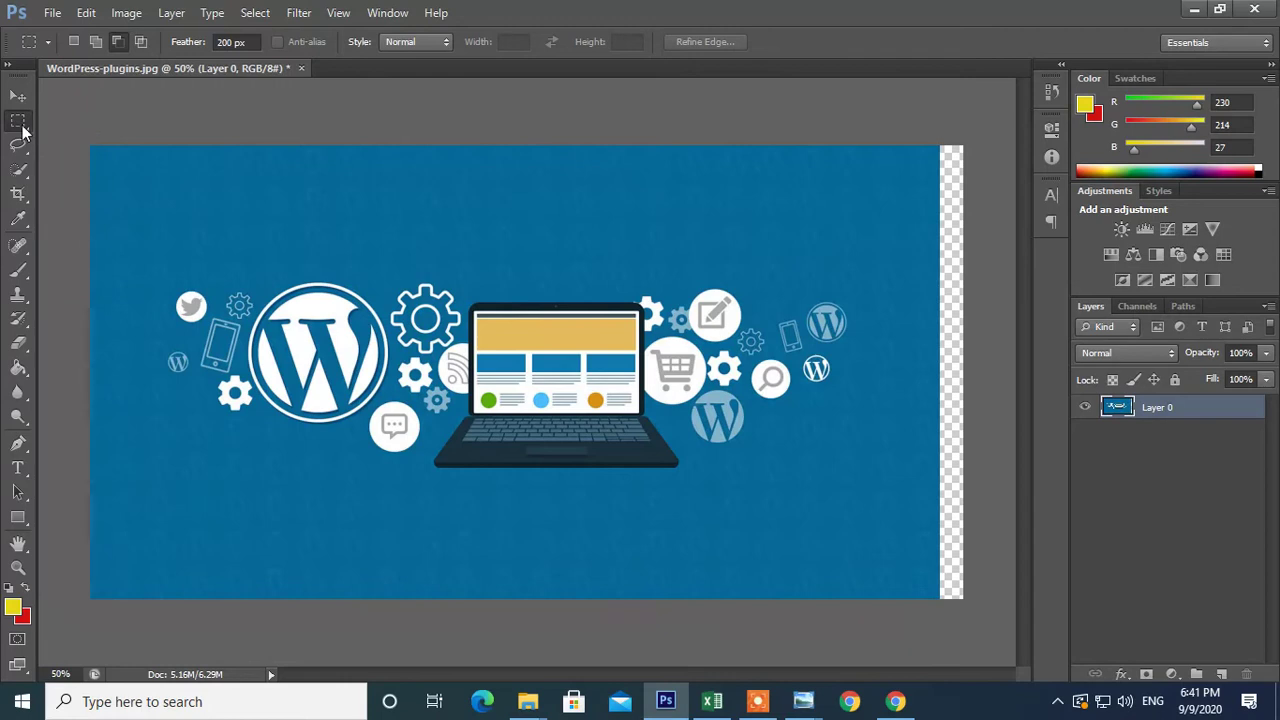
pyautogui.rightClick(22, 124)
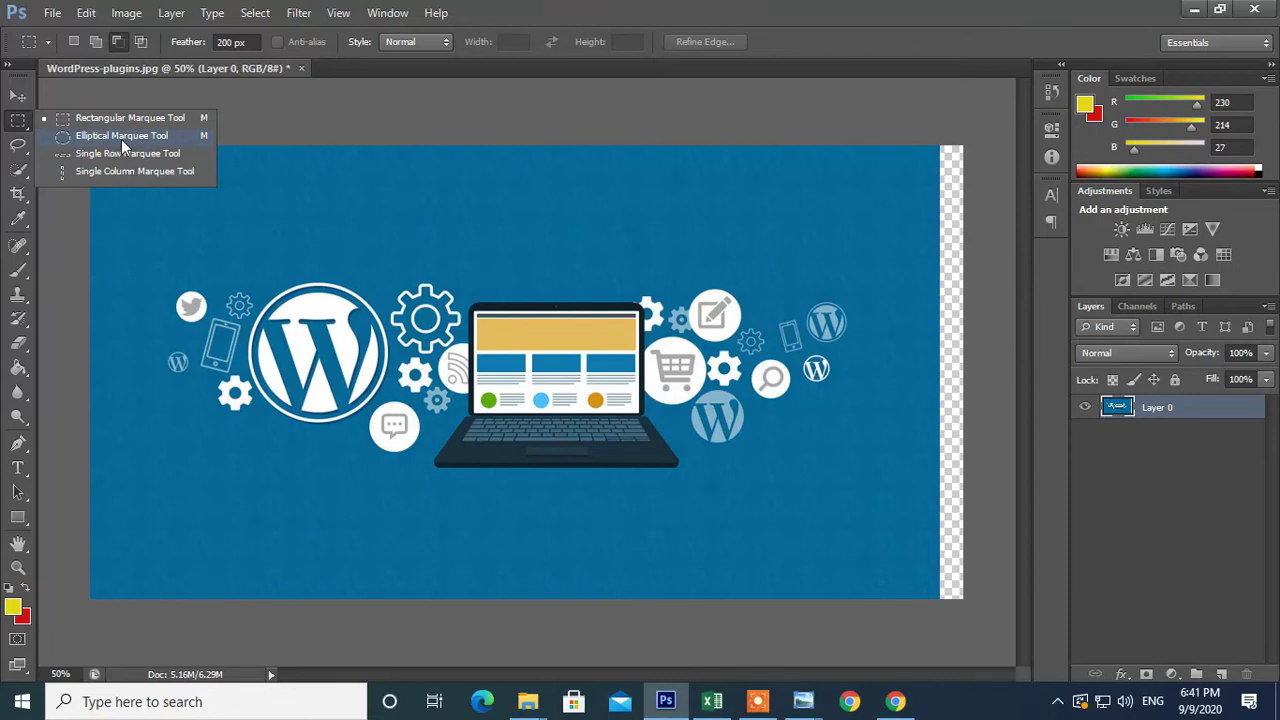
pyautogui.click(288, 208)
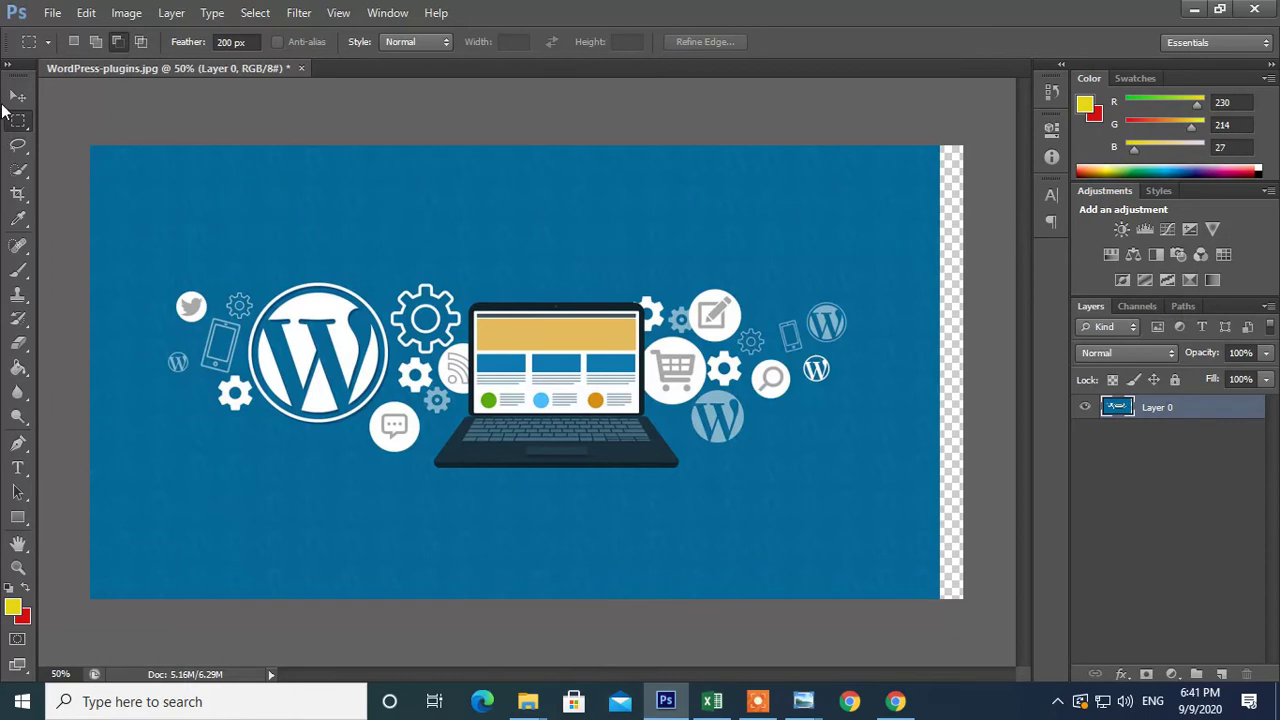
pyautogui.click(18, 95)
pyautogui.moveTo(456, 275); pyautogui.dragTo(478, 270)
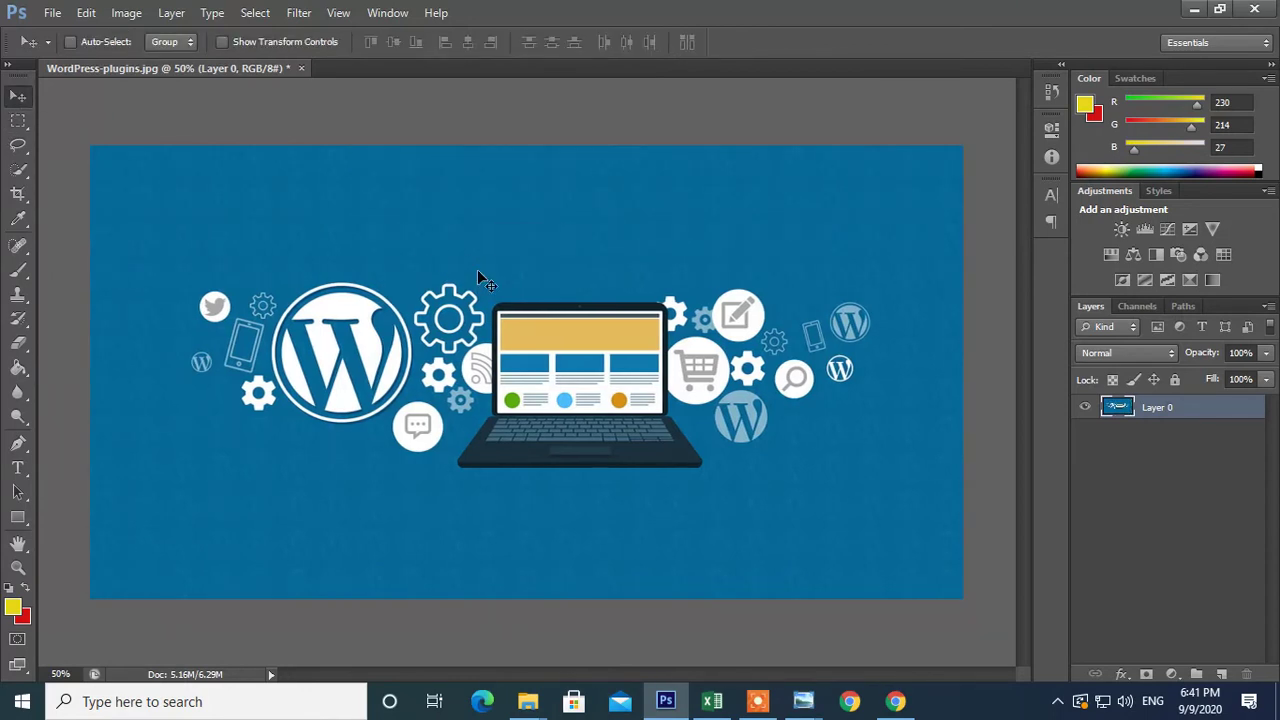
# - Outline the icons on the right with the freehand Lasso, dismissing the no-pixels warning
pyautogui.click(18, 145)
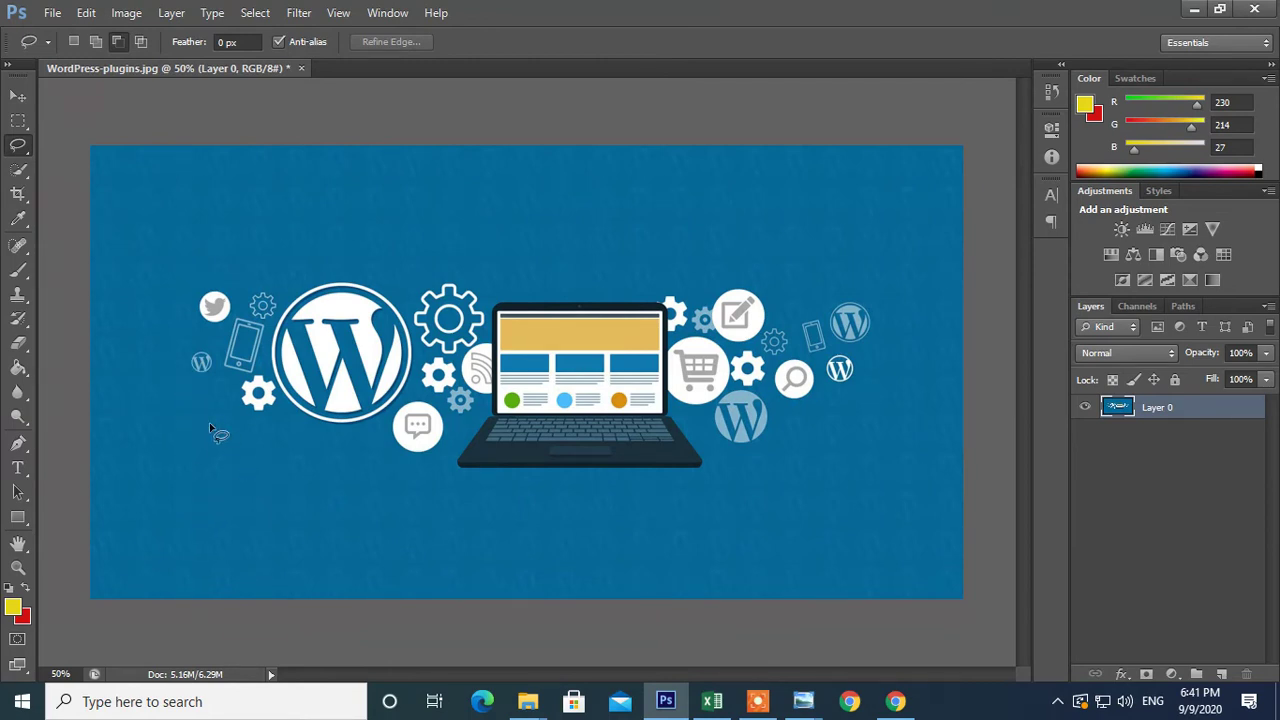
pyautogui.moveTo(851, 420)
pyautogui.mouseDown()
pyautogui.moveTo(793, 330)
pyautogui.moveTo(906, 323)
pyautogui.moveTo(894, 412)
pyautogui.moveTo(846, 423)
pyautogui.moveTo(791, 328)
pyautogui.mouseUp()
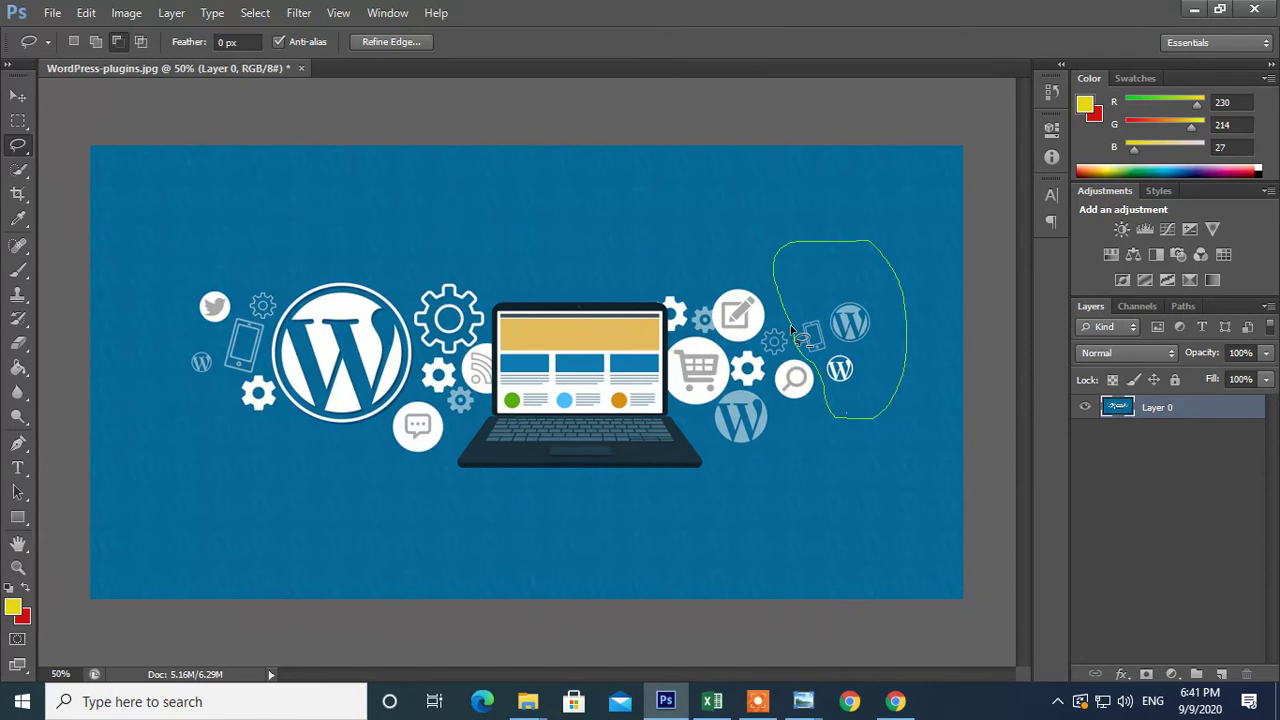
pyautogui.moveTo(790, 328); pyautogui.dragTo(793, 332)
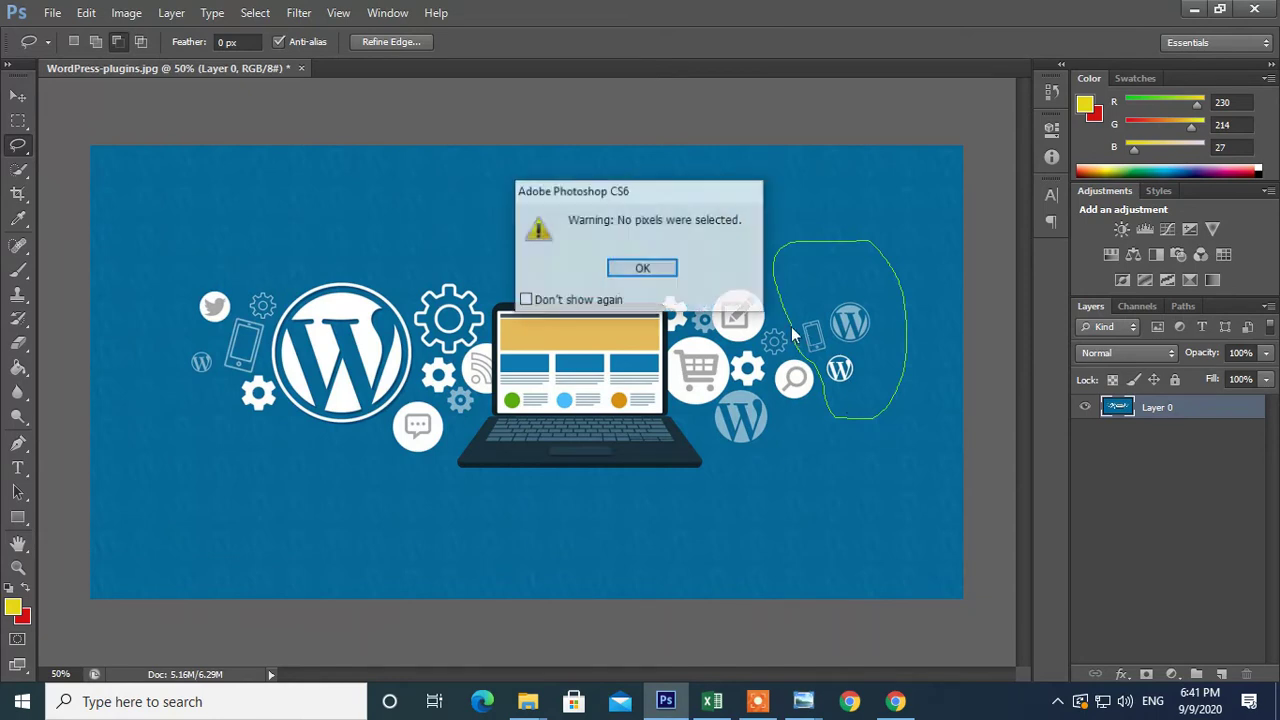
pyautogui.click(640, 268)
pyautogui.moveTo(852, 435)
pyautogui.mouseDown()
pyautogui.moveTo(796, 322)
pyautogui.moveTo(866, 284)
pyautogui.moveTo(890, 390)
pyautogui.moveTo(853, 437)
pyautogui.mouseUp()
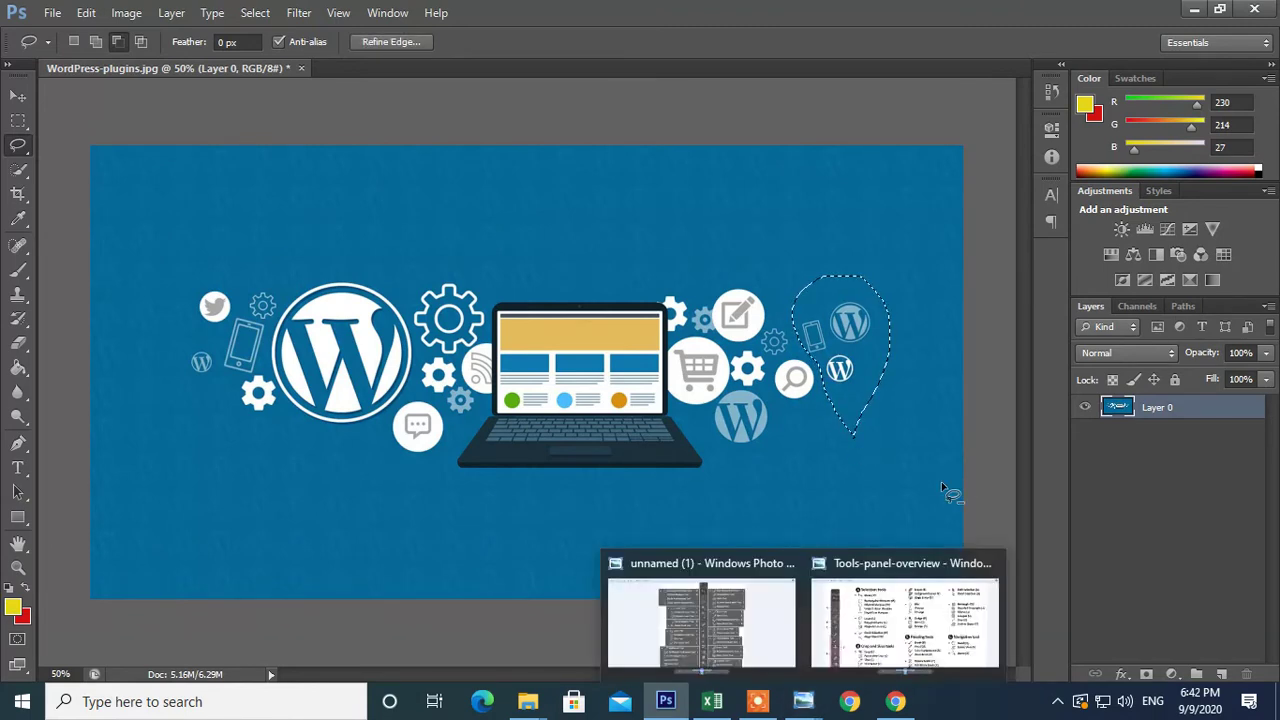
# - Cut and paste the lassoed icons as a new layer, then undo back and deselect
pyautogui.hotkey('ctrl', 'x')
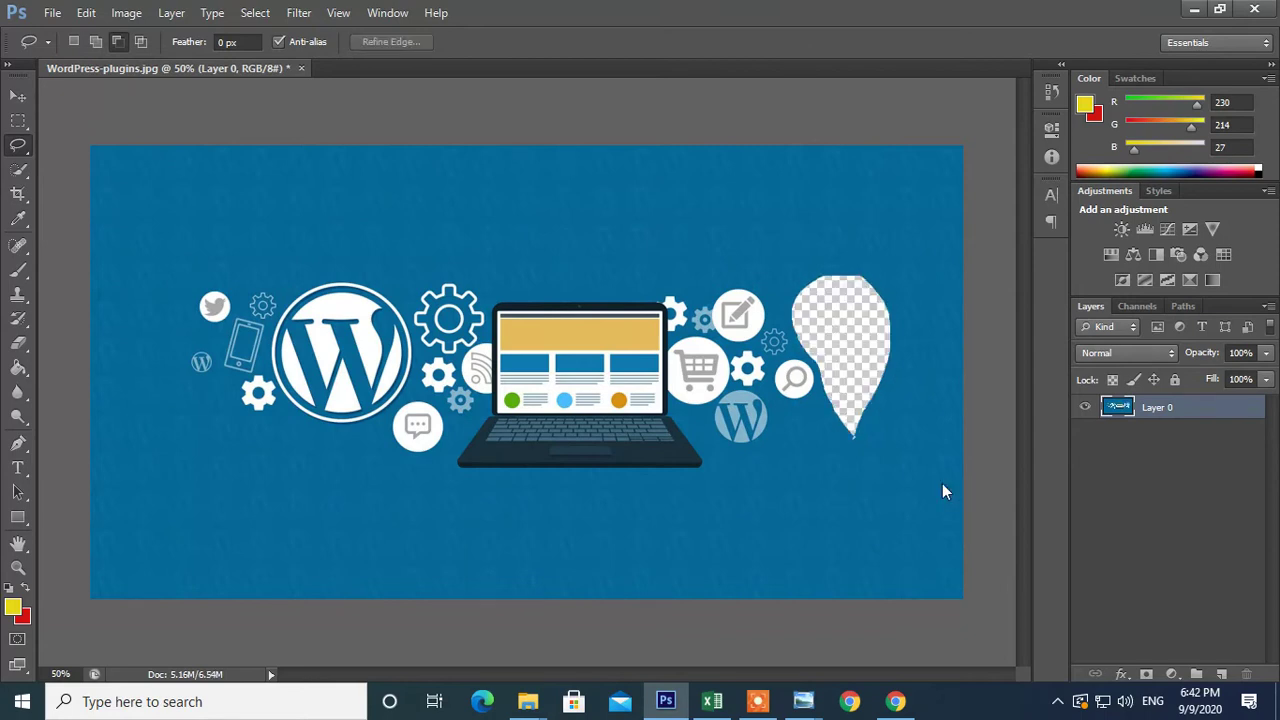
pyautogui.hotkey('ctrl', 'v')
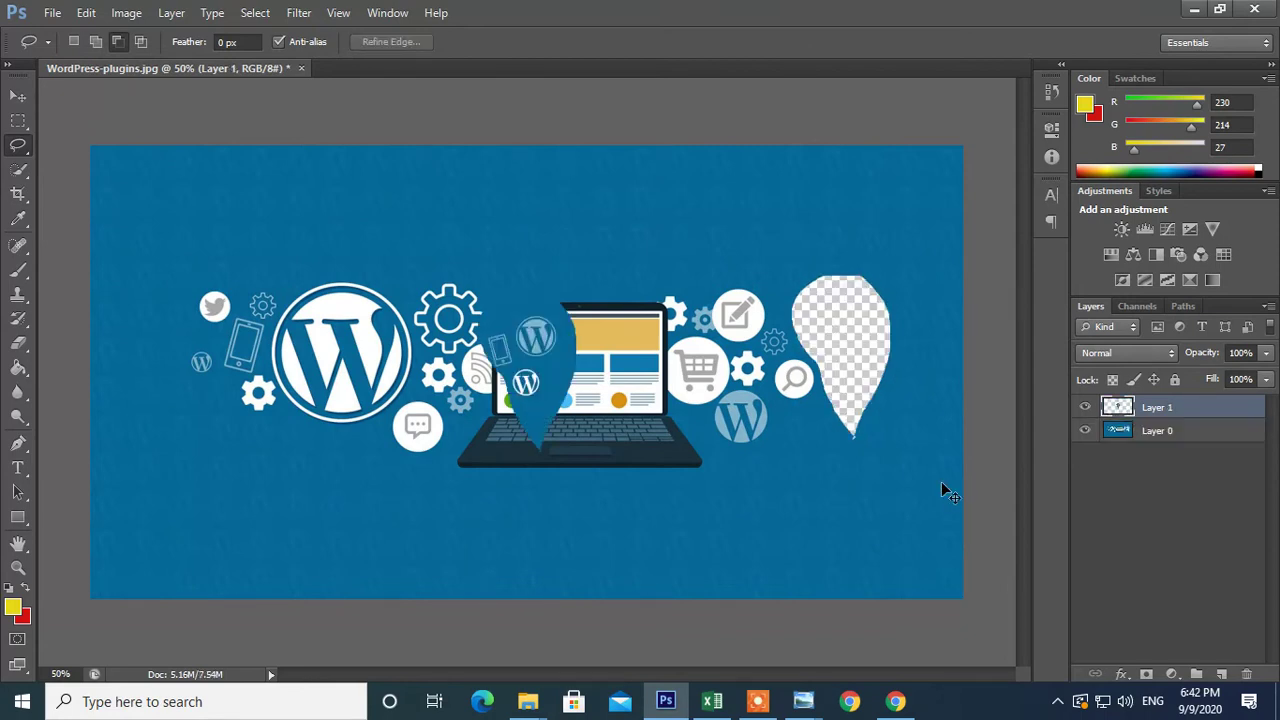
pyautogui.hotkey('ctrl', 'z')
pyautogui.hotkey('ctrl', 'z')
pyautogui.hotkey('ctrl', 'alt', 'z')
pyautogui.hotkey('ctrl', 'alt', 'z')
pyautogui.hotkey('ctrl', 'd')
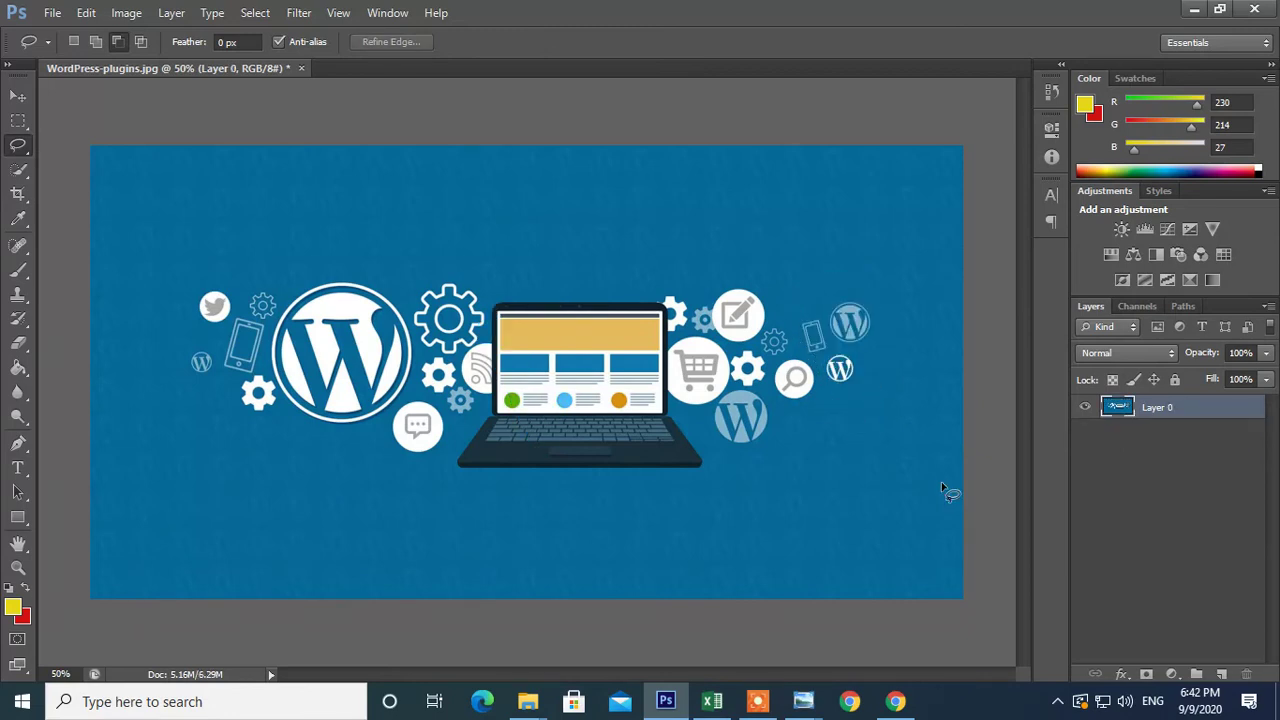
pyautogui.rightClick(24, 148)
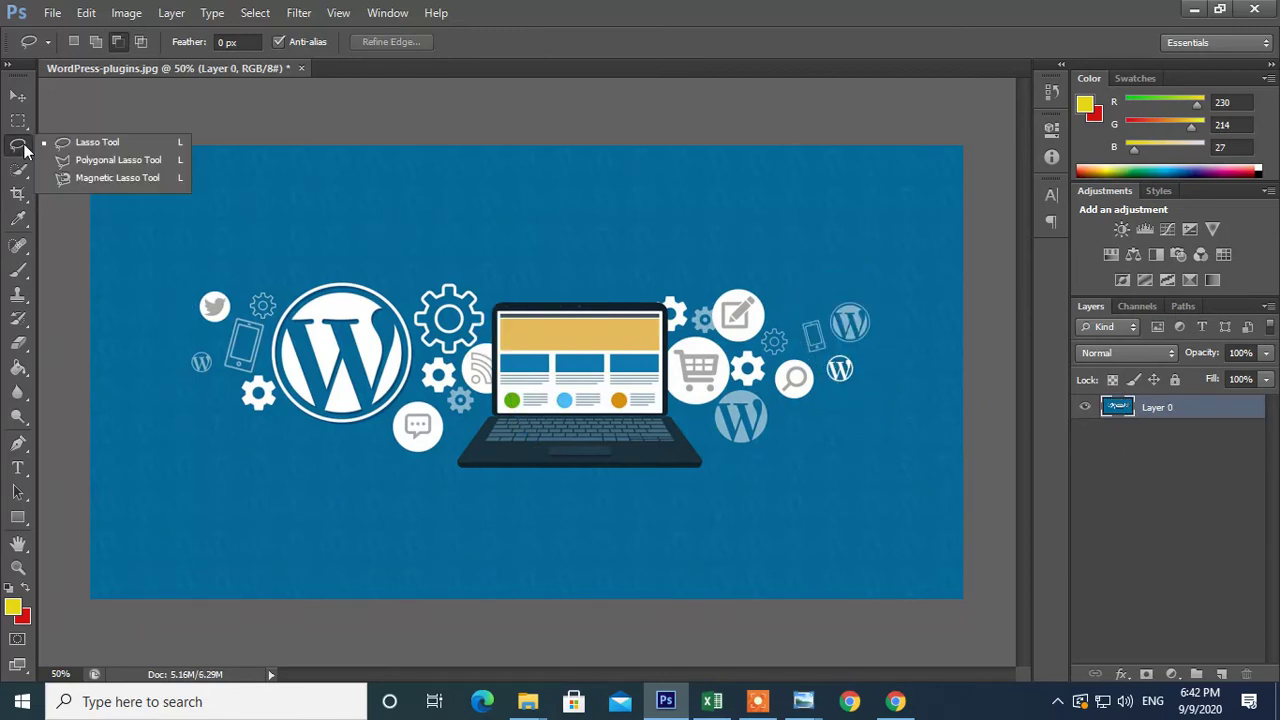
# - Trace a large many-cornered Polygonal Lasso selection across the banner, then clear it
pyautogui.click(120, 166)
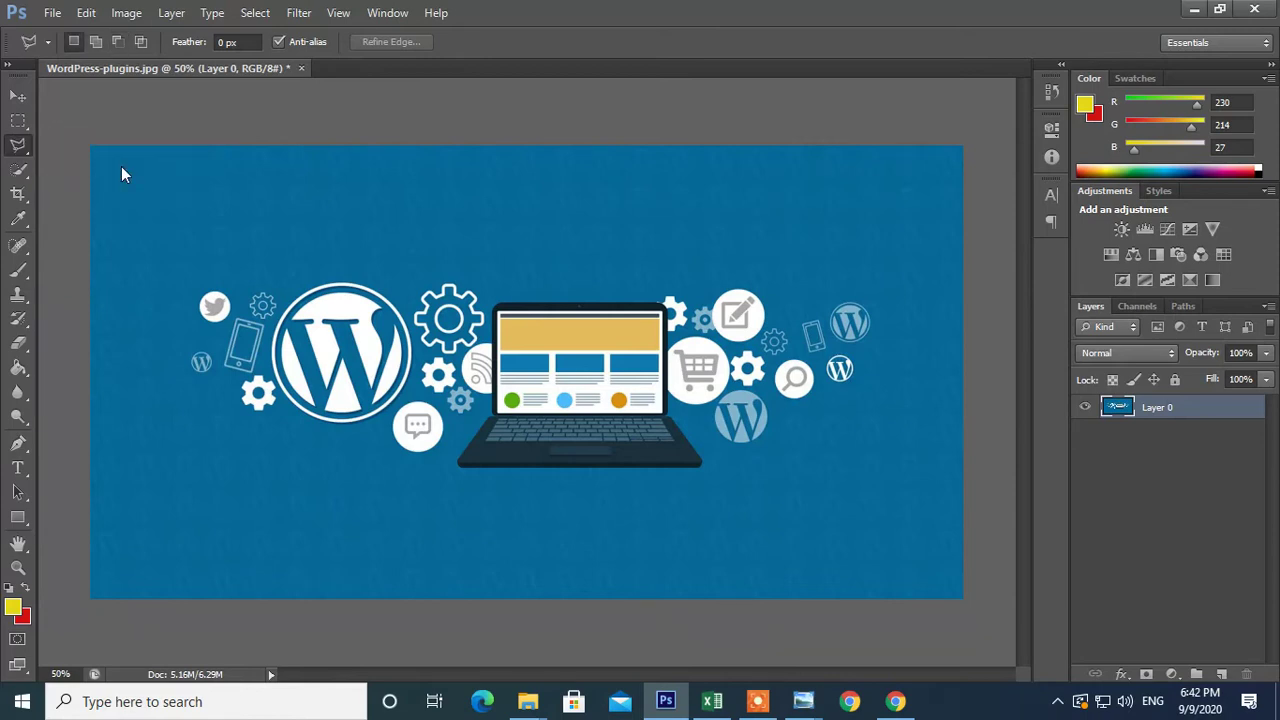
pyautogui.click(312, 424)
pyautogui.click(425, 530)
pyautogui.click(852, 478)
pyautogui.click(908, 340)
pyautogui.click(910, 237)
pyautogui.click(770, 218)
pyautogui.click(555, 282)
pyautogui.click(333, 234)
pyautogui.click(158, 296)
pyautogui.click(156, 450)
pyautogui.click(185, 525)
pyautogui.click(392, 449)
pyautogui.click(779, 460)
pyautogui.click(831, 288)
pyautogui.click(477, 188)
pyautogui.click(262, 292)
pyautogui.click(272, 450)
pyautogui.click(380, 578)
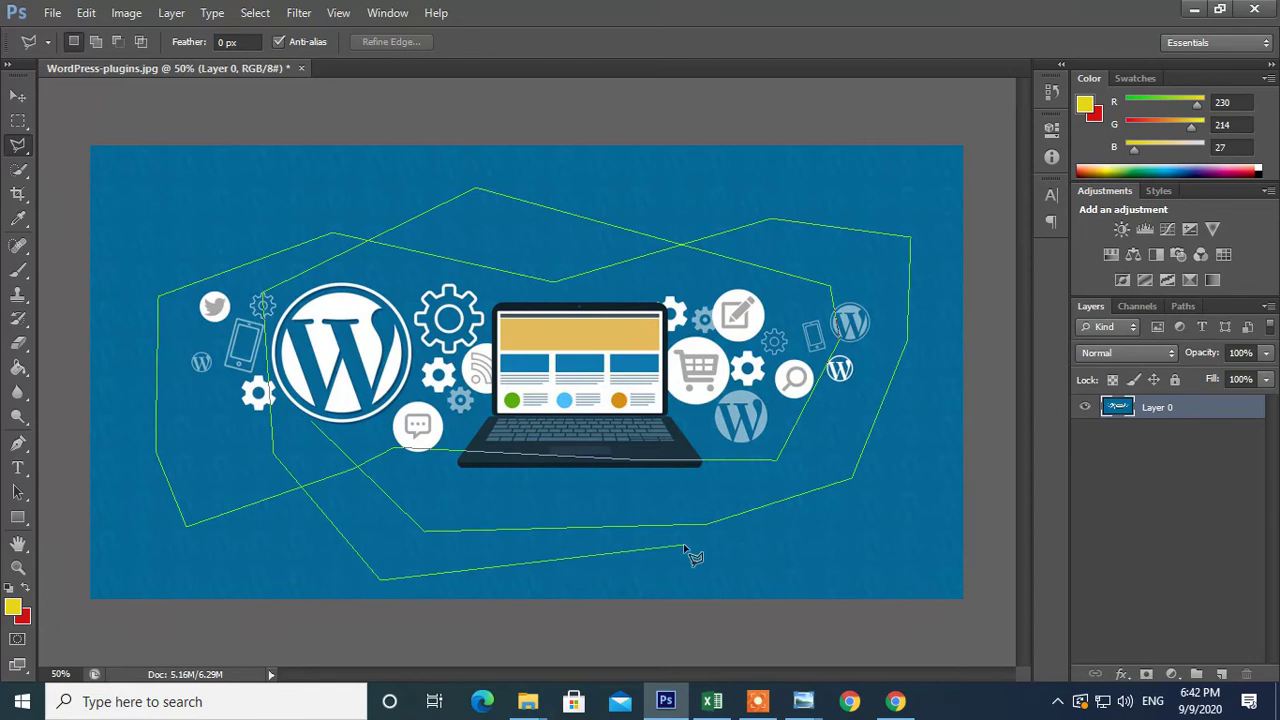
pyautogui.click(898, 537)
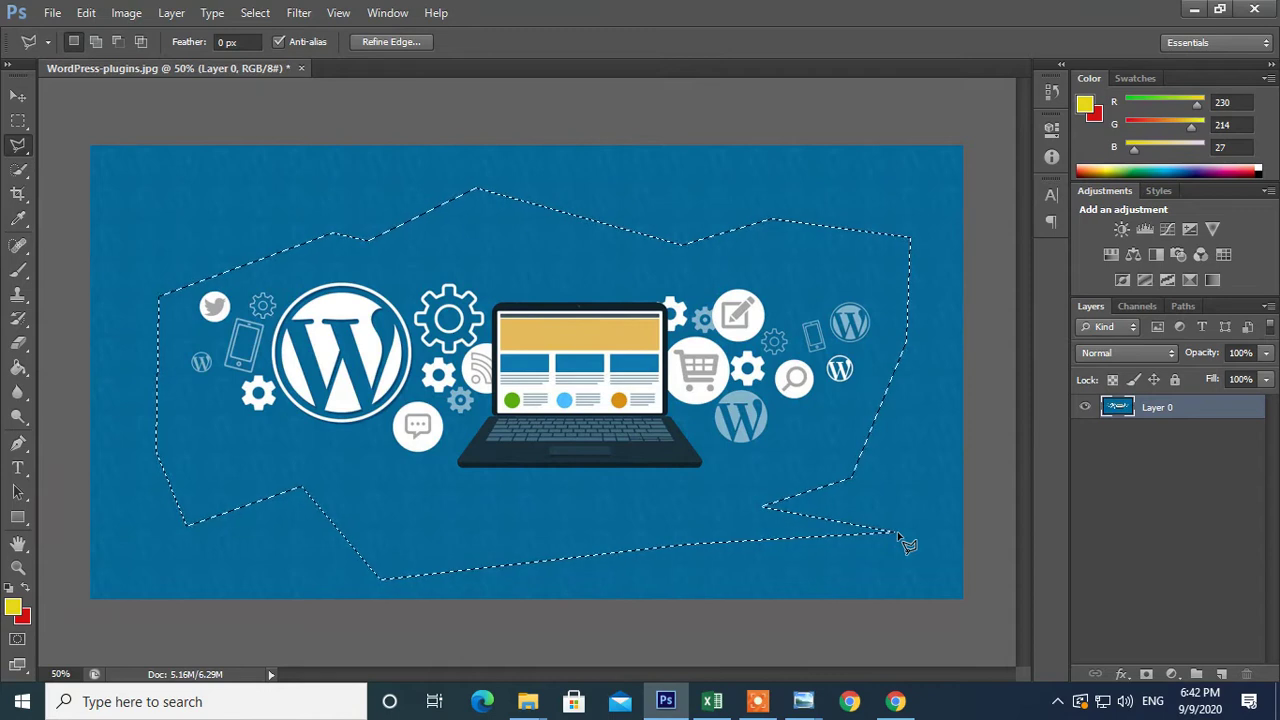
pyautogui.hotkey('ctrl', 'd')
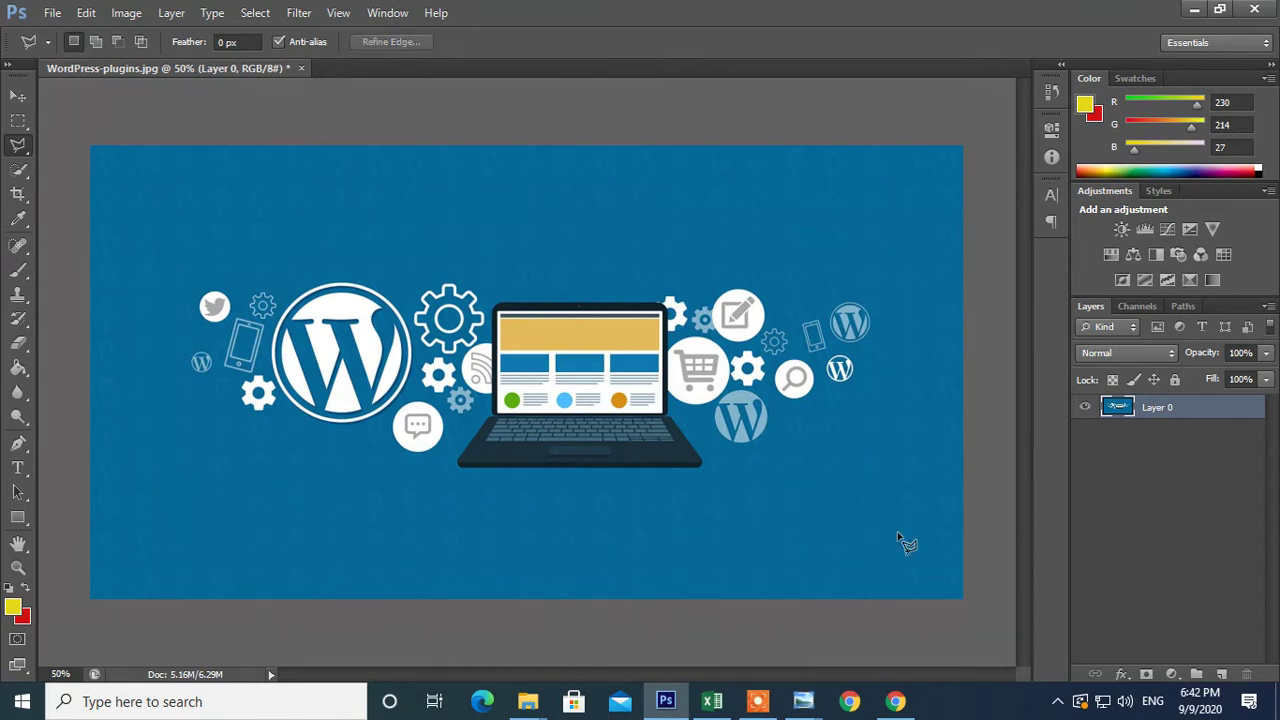
# - Outline the laptop with a four-corner polygonal selection around its base and screen
pyautogui.click(466, 466)
pyautogui.click(702, 465)
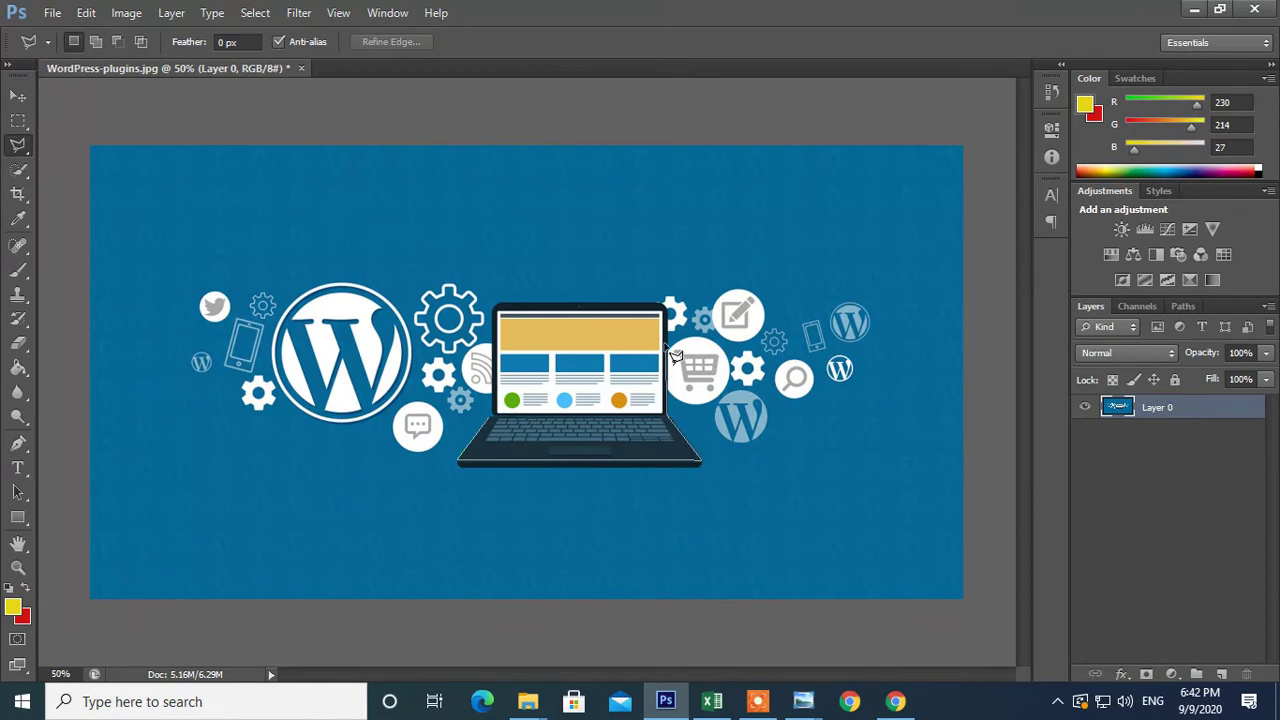
pyautogui.click(667, 306)
pyautogui.click(496, 306)
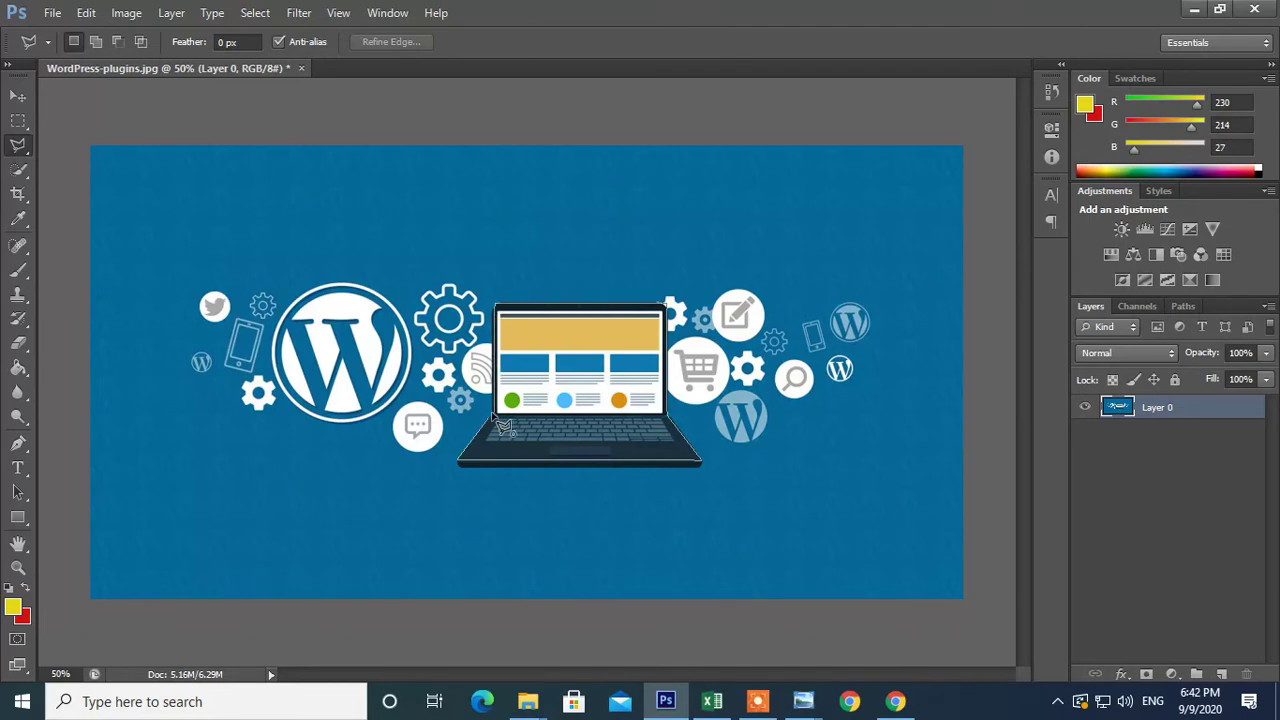
pyautogui.click(497, 421)
# - Delete the laptop inside the selection, then undo the erasure and deselect
pyautogui.press('Delete')
pyautogui.hotkey('ctrl', 'd')
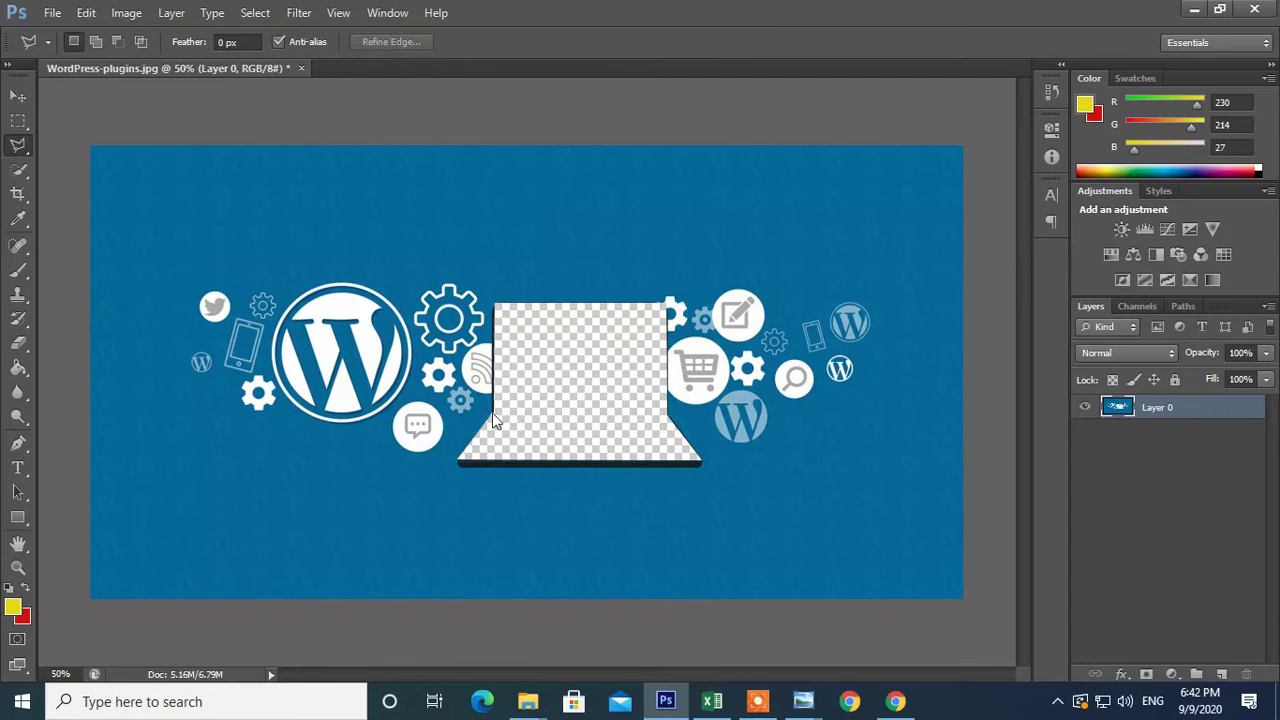
pyautogui.hotkey('ctrl', 'alt', 'z')
pyautogui.hotkey('ctrl', 'alt', 'z')
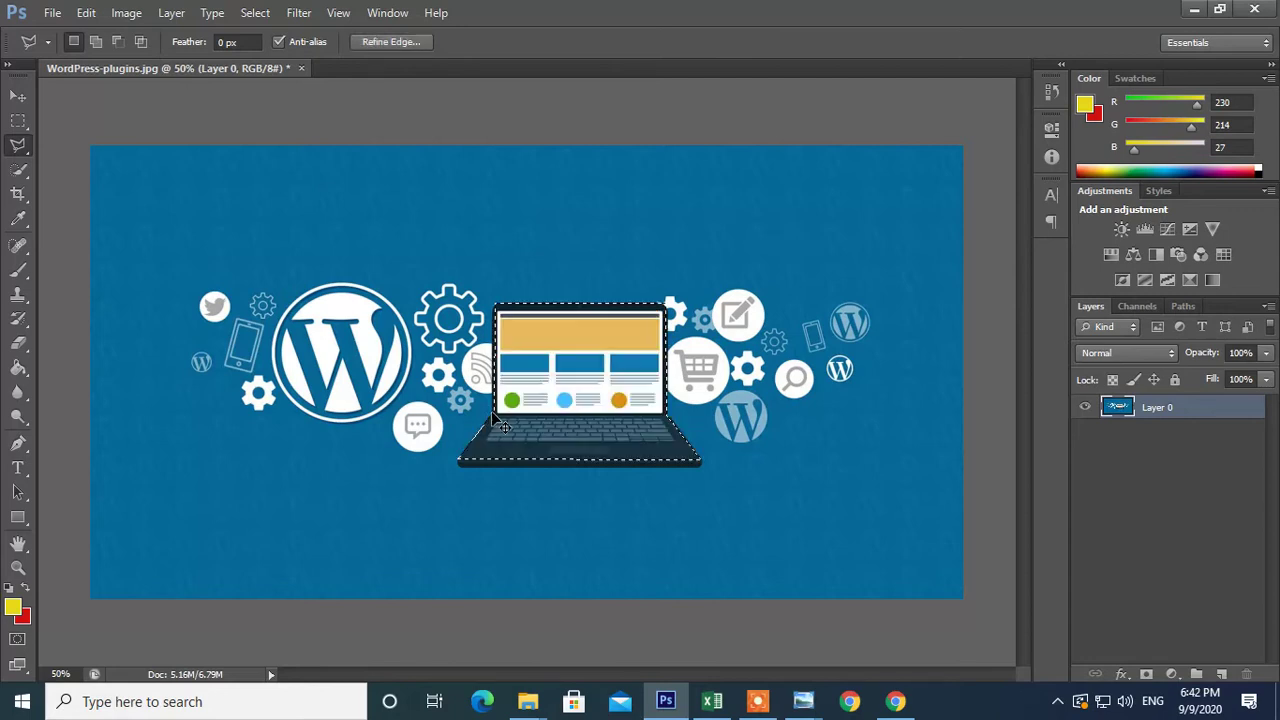
pyautogui.hotkey('ctrl', 'd')
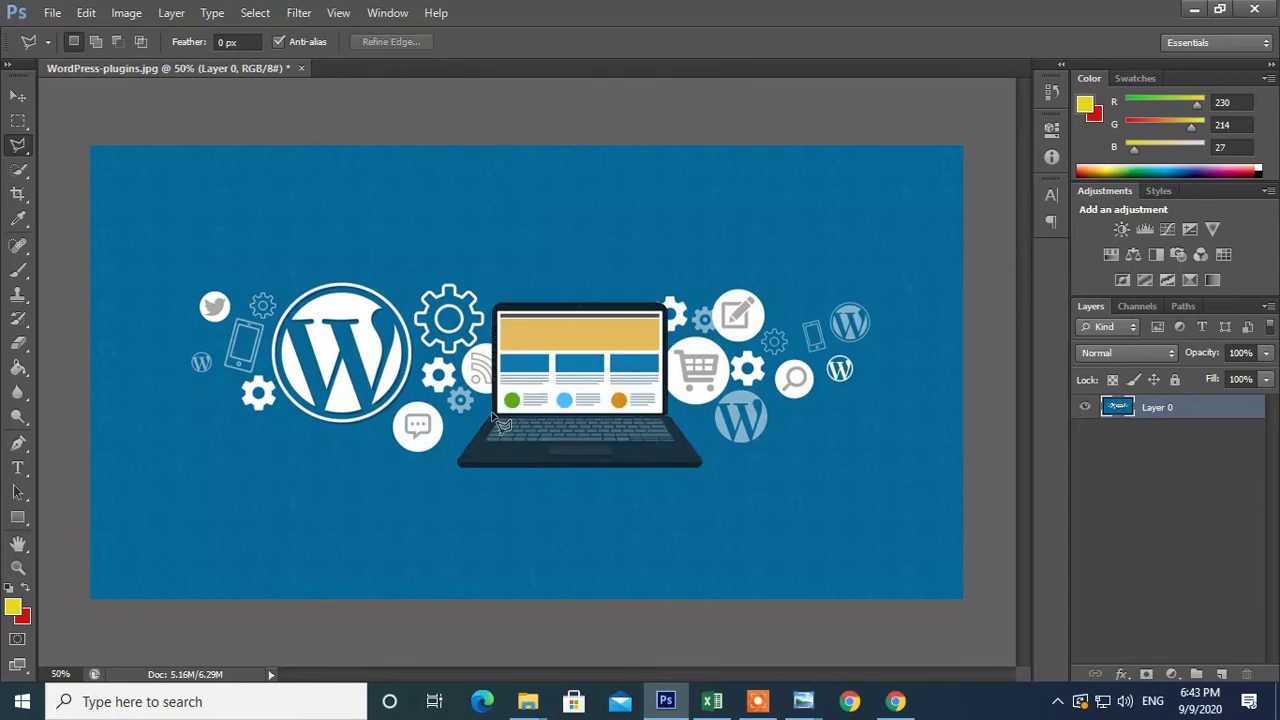
# - Try the Magnetic Lasso with a short outline at the upper left, then clear it
pyautogui.rightClick(18, 146)
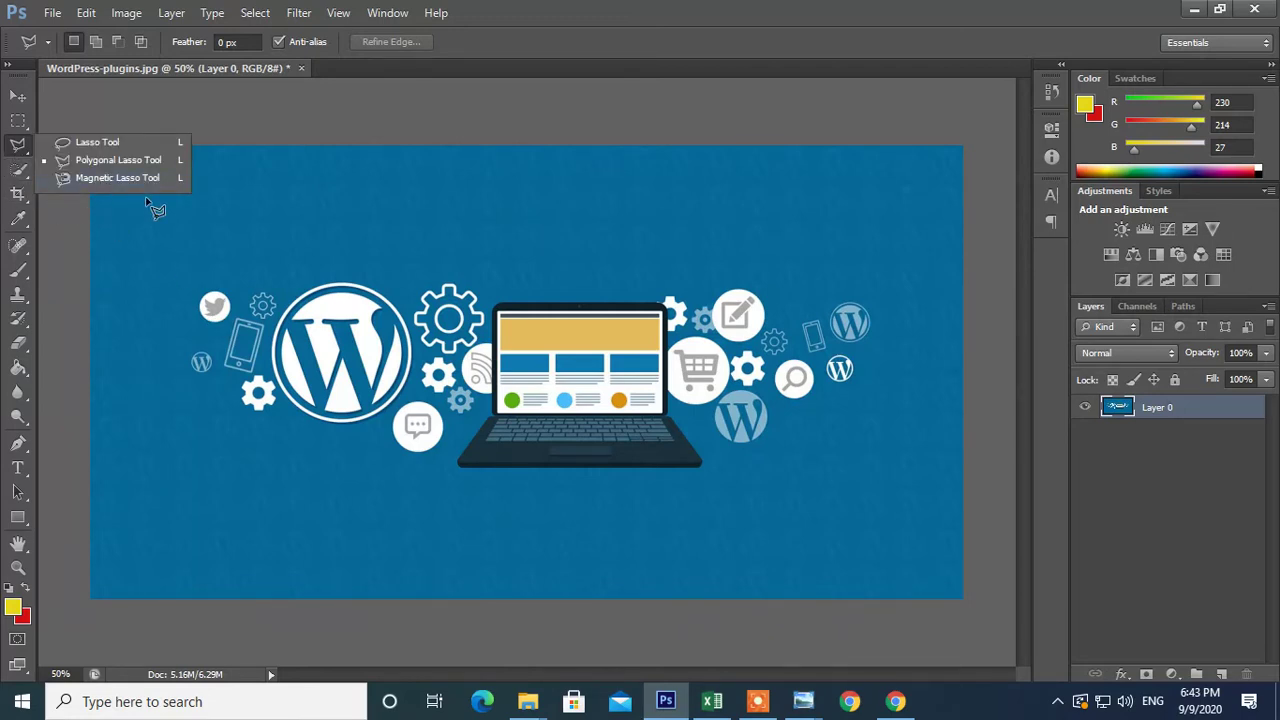
pyautogui.click(111, 178)
pyautogui.click(182, 219)
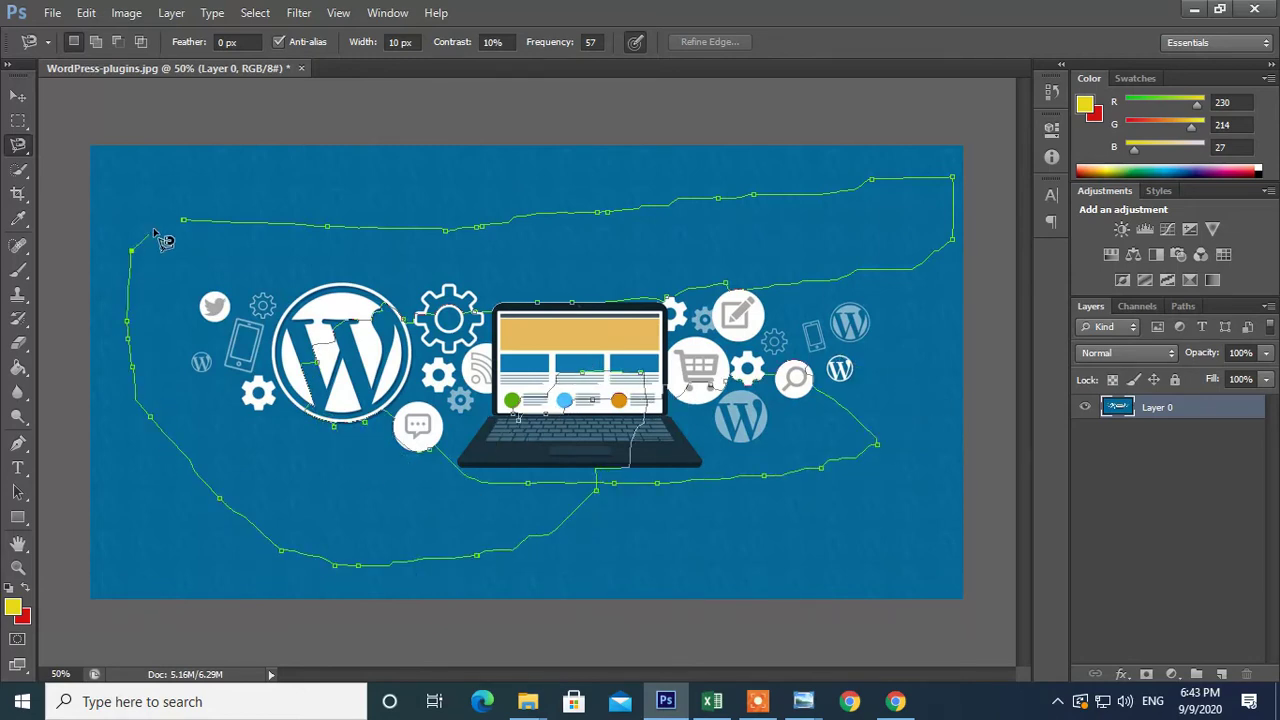
pyautogui.click(186, 224)
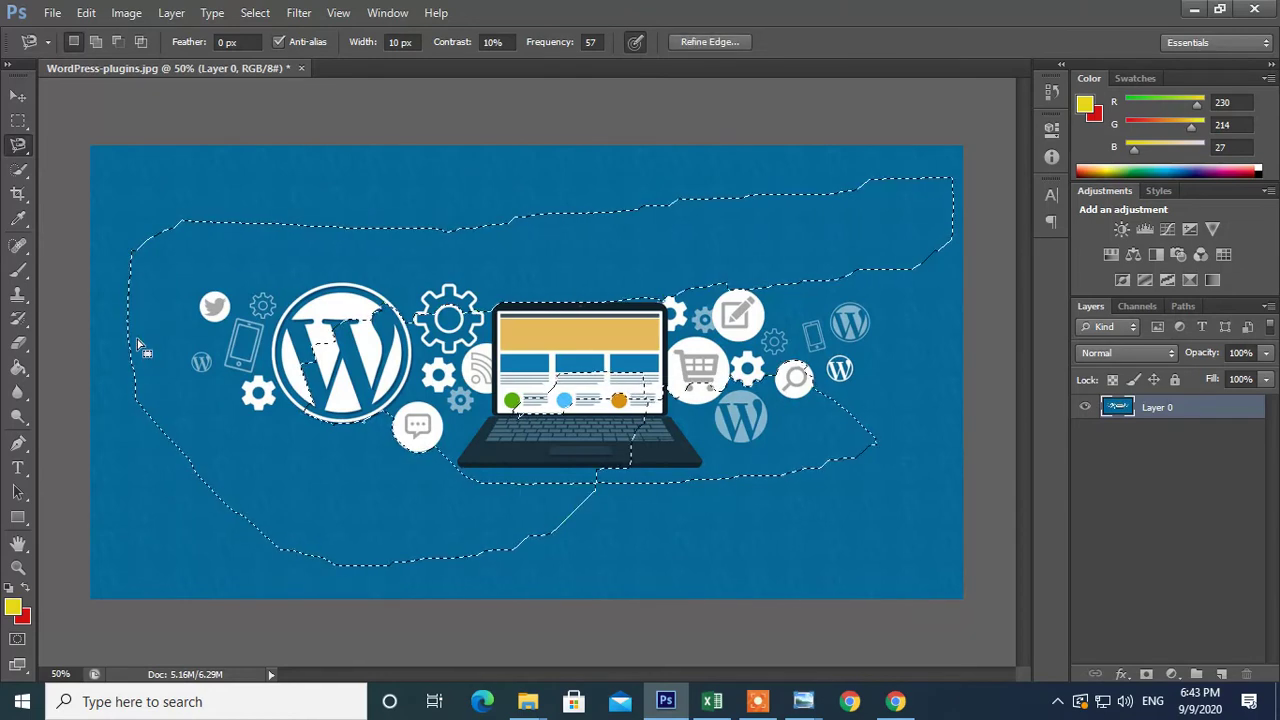
pyautogui.hotkey('ctrl', 'd')
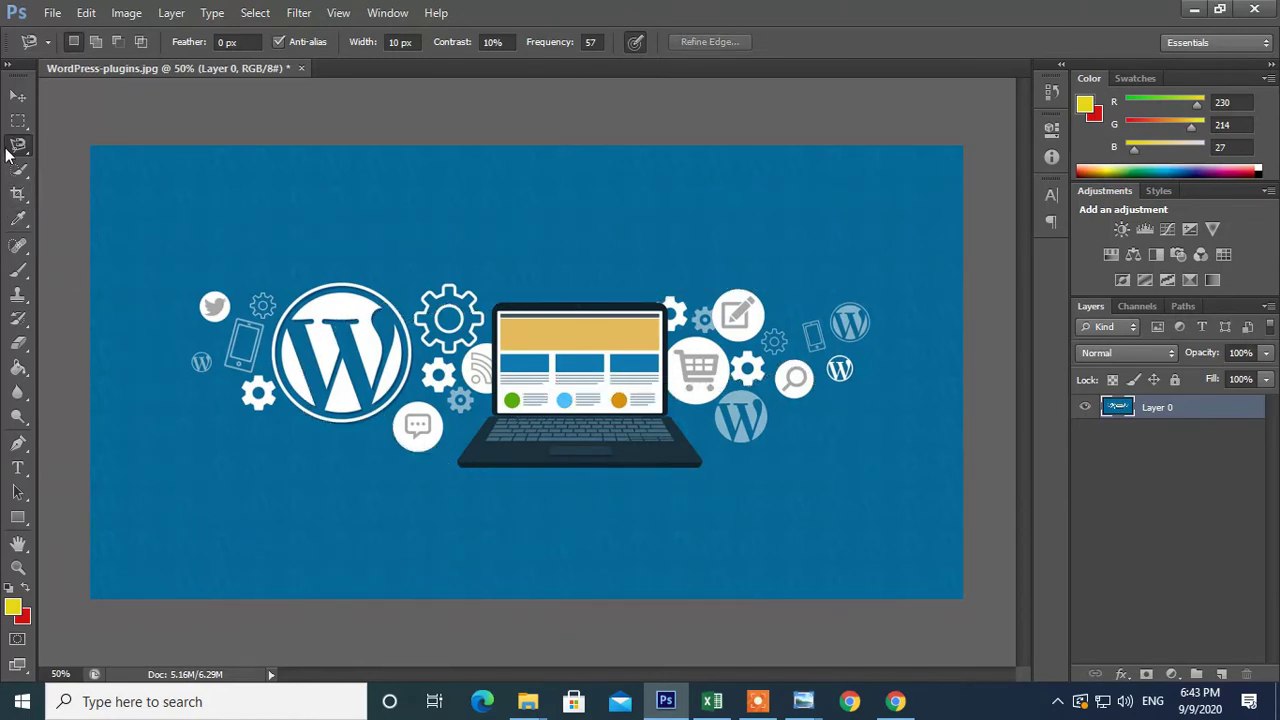
# - Draw a four-corner Polygonal Lasso selection over the banner, deselect, and pick Quick Selection
pyautogui.rightClick(18, 148)
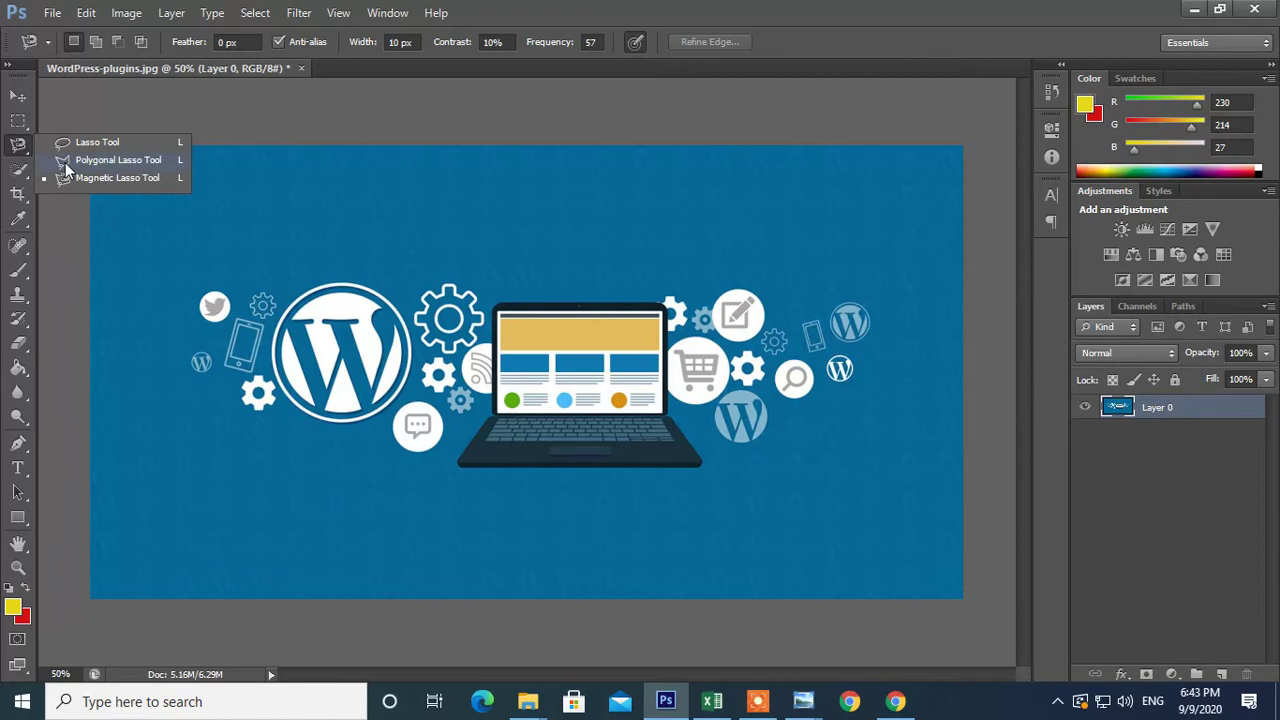
pyautogui.click(65, 162)
pyautogui.click(193, 241)
pyautogui.click(833, 225)
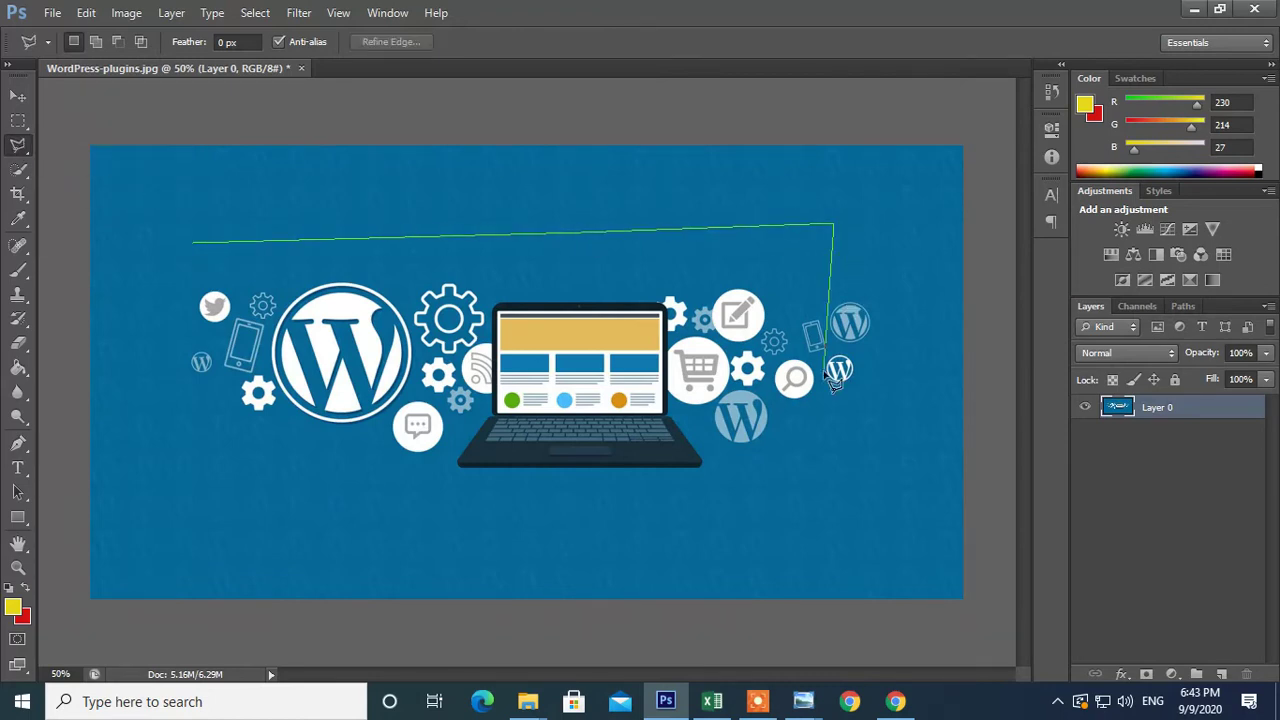
pyautogui.click(826, 370)
pyautogui.click(262, 408)
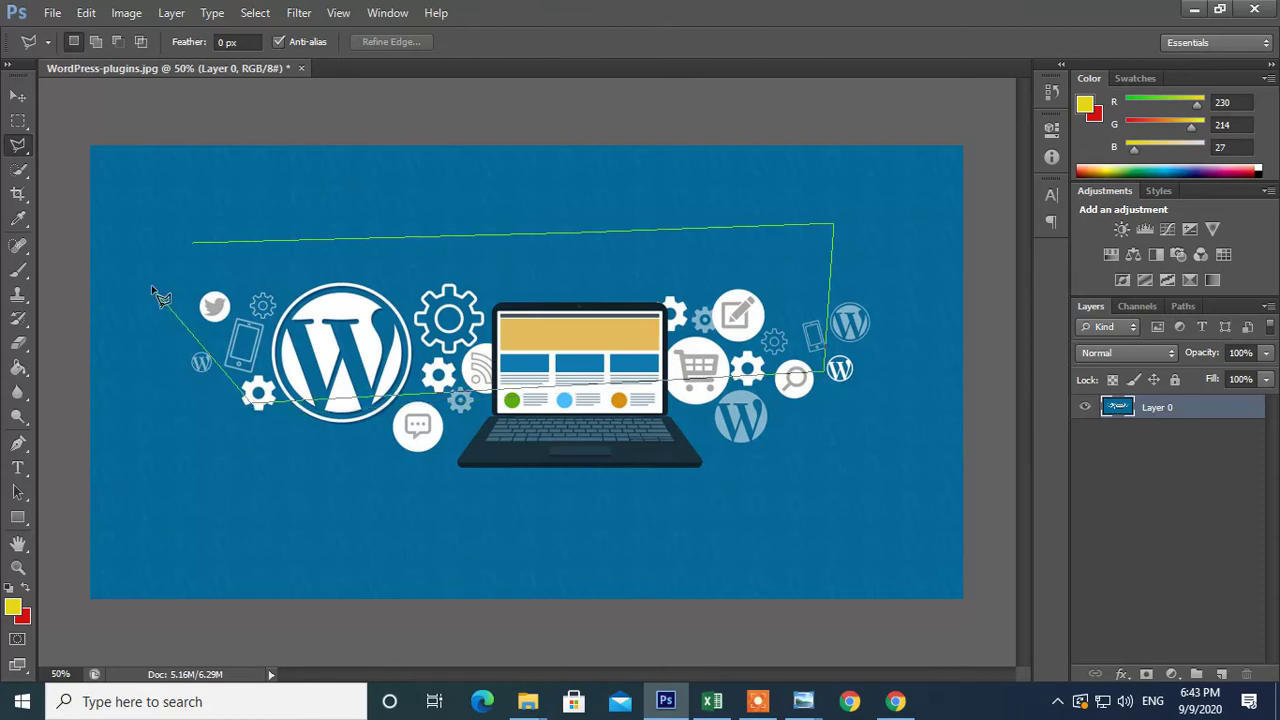
pyautogui.doubleClick(152, 291)
pyautogui.hotkey('ctrl', 'd')
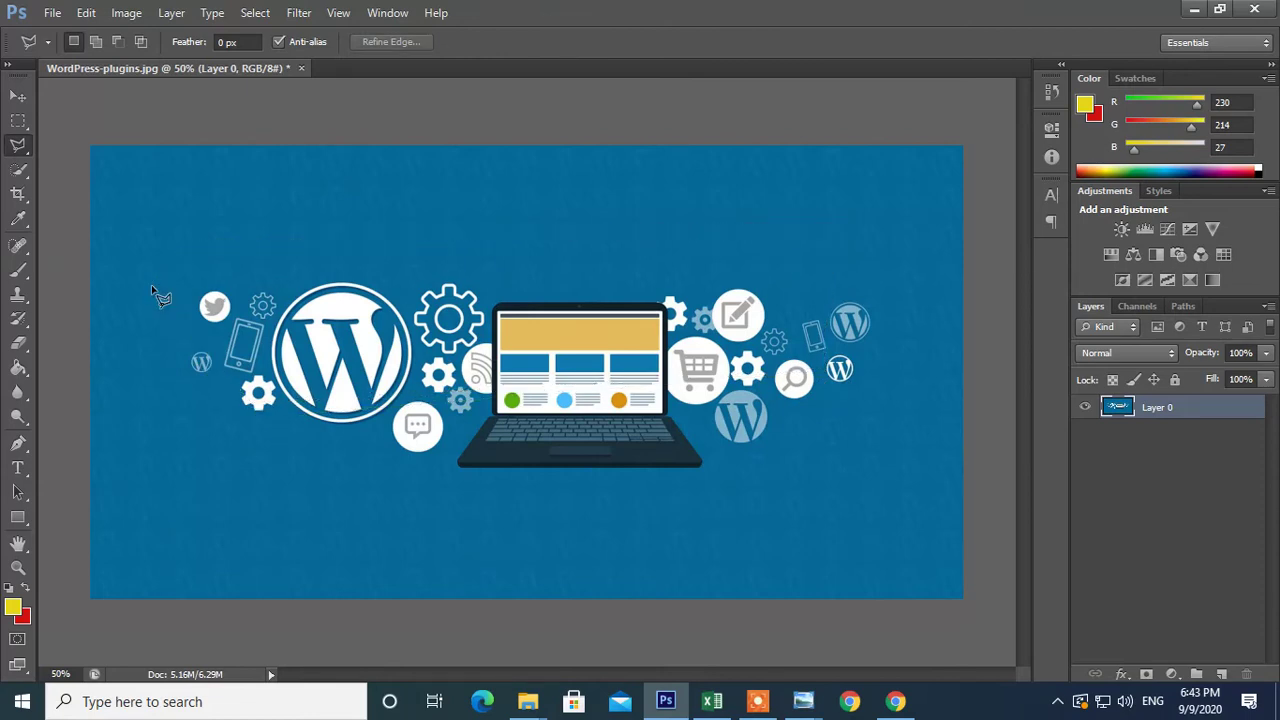
pyautogui.click(18, 172)
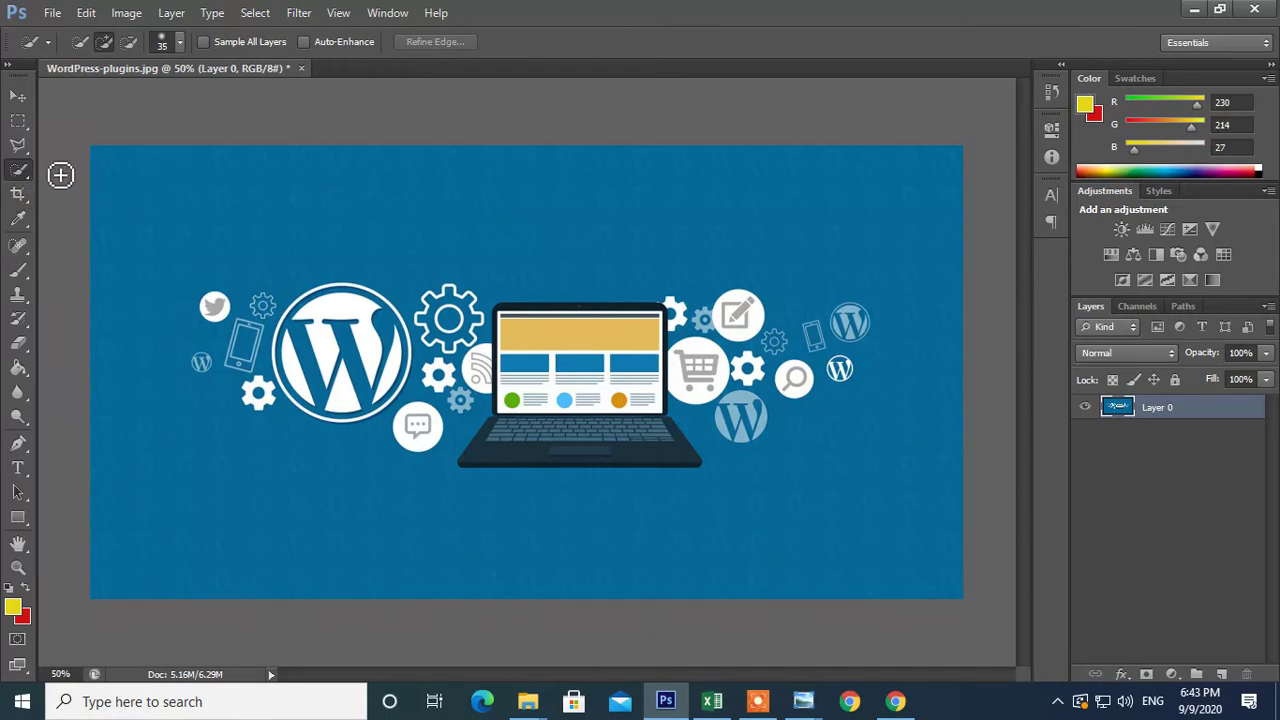
# - Open the photo 11.jpg and quick-select the white background left of the man
pyautogui.hotkey('ctrl', 'o')
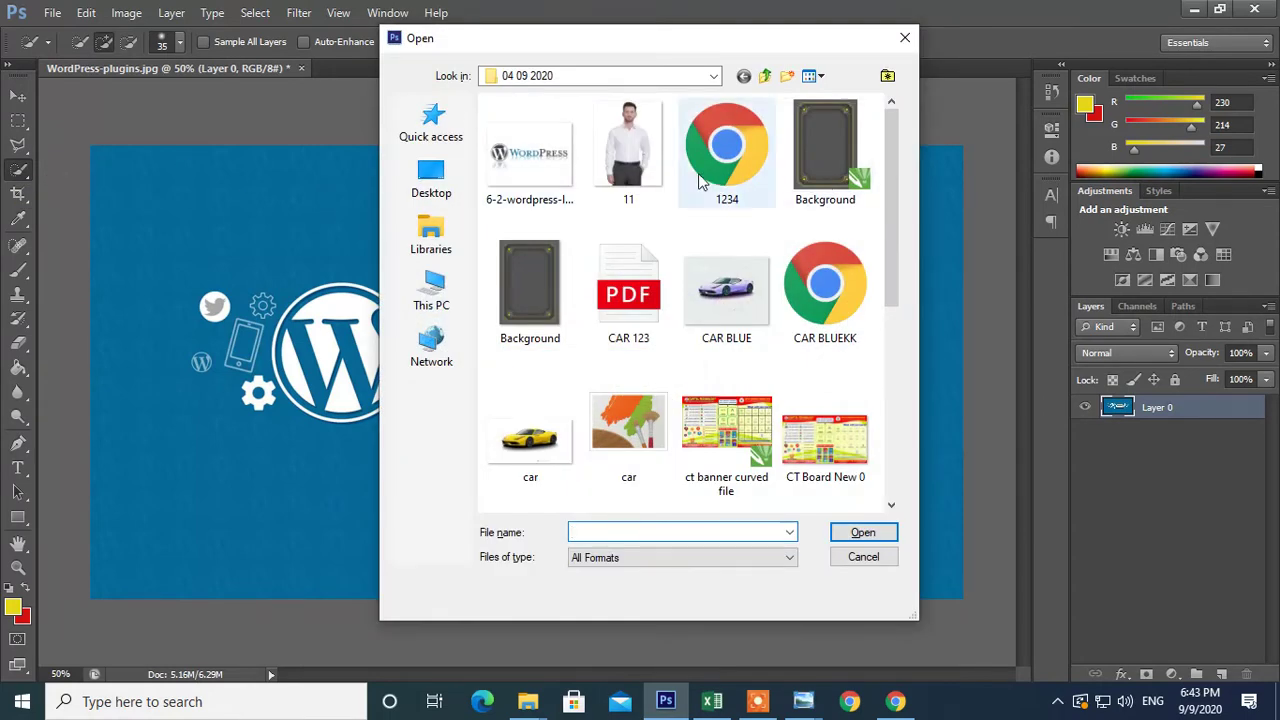
pyautogui.doubleClick(614, 190)
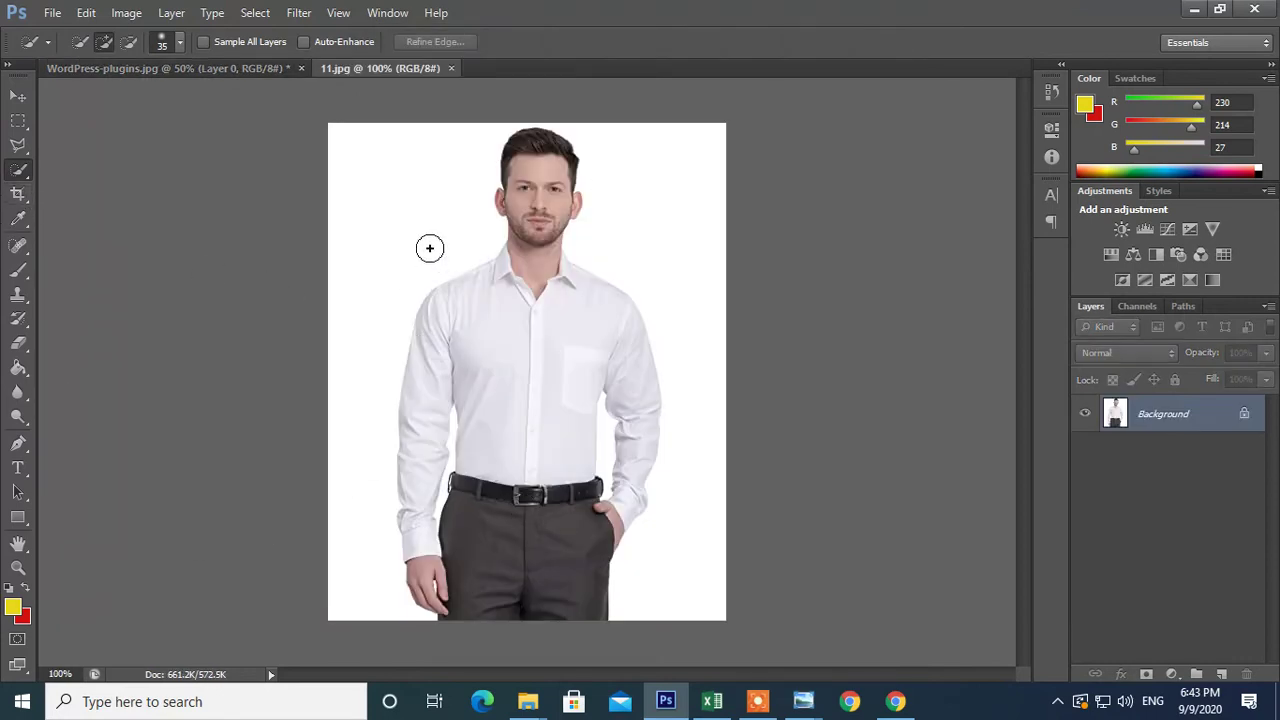
pyautogui.click(408, 201)
pyautogui.moveTo(417, 206); pyautogui.dragTo(344, 624)
# - Add the white background right of the man, down to the lower right, to the selection
pyautogui.rightClick(22, 172)
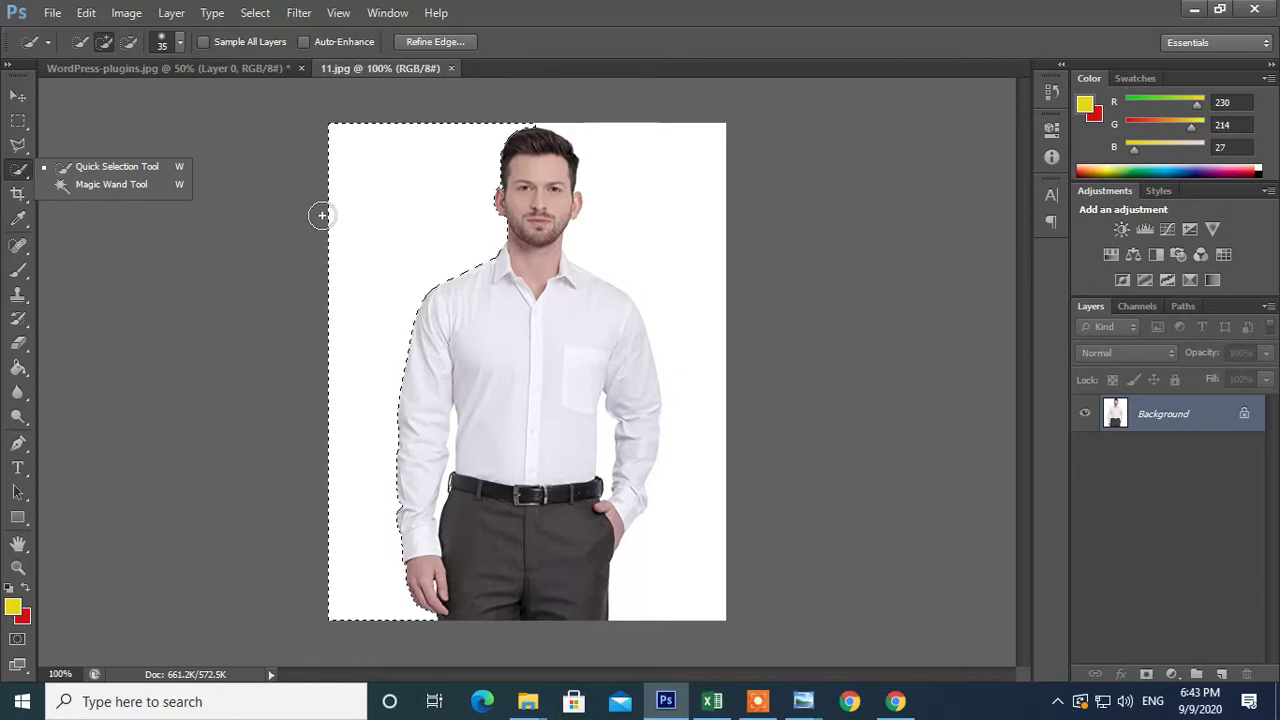
pyautogui.click(380, 292)
pyautogui.click(663, 160)
pyautogui.moveTo(689, 232); pyautogui.dragTo(758, 496)
pyautogui.moveTo(688, 546); pyautogui.dragTo(686, 640)
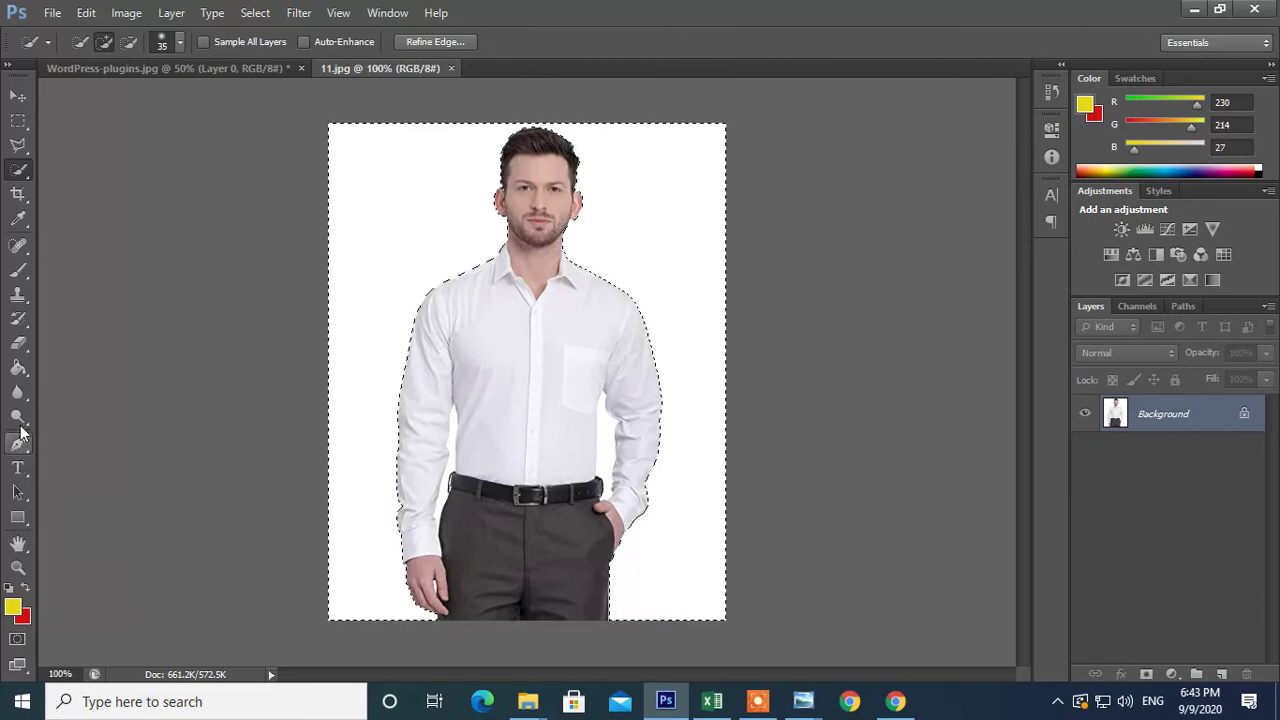
pyautogui.click(18, 368)
pyautogui.click(620, 267)
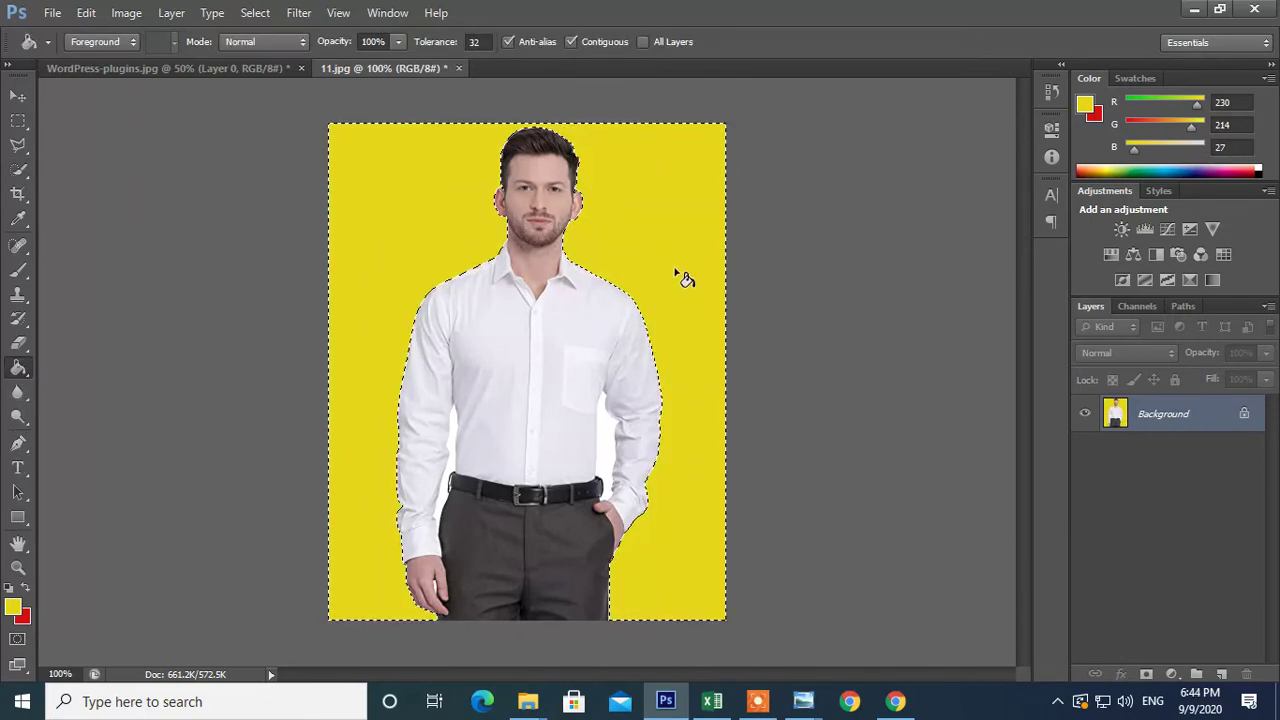
pyautogui.hotkey('ctrl', 'd')
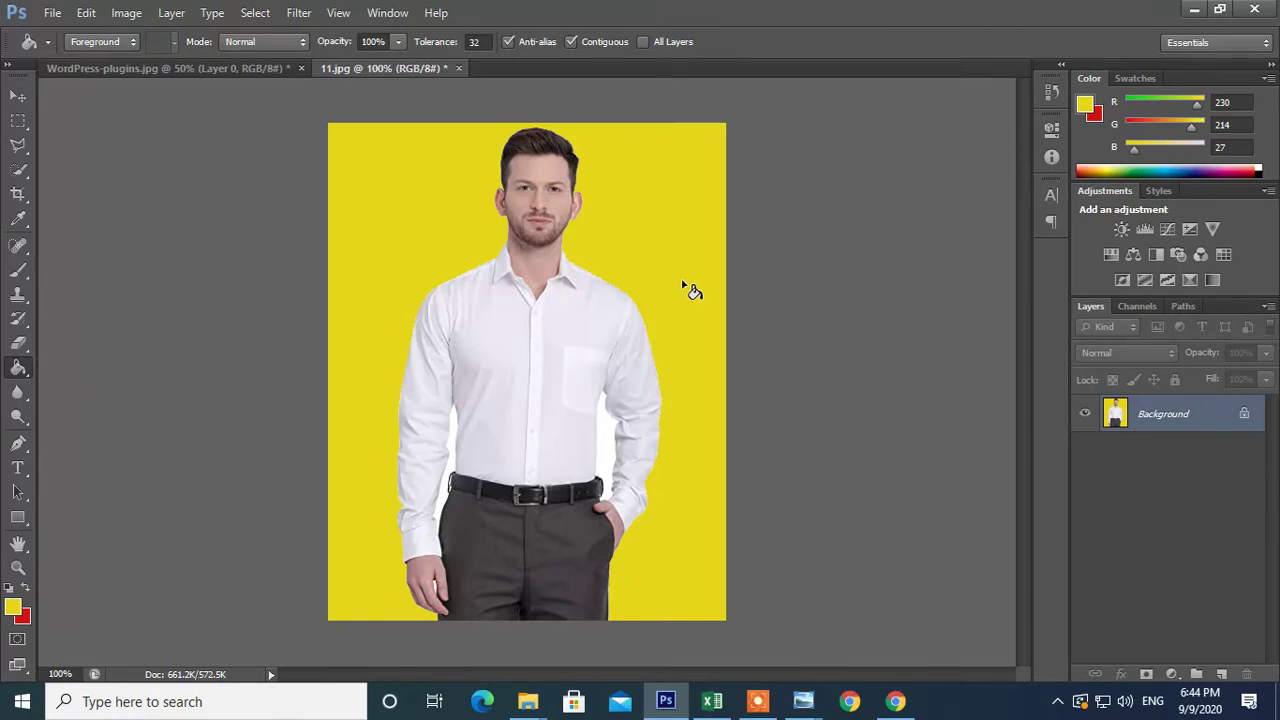
pyautogui.hotkey('ctrl', 'alt', 'z')
pyautogui.hotkey('ctrl', 'alt', 'z')
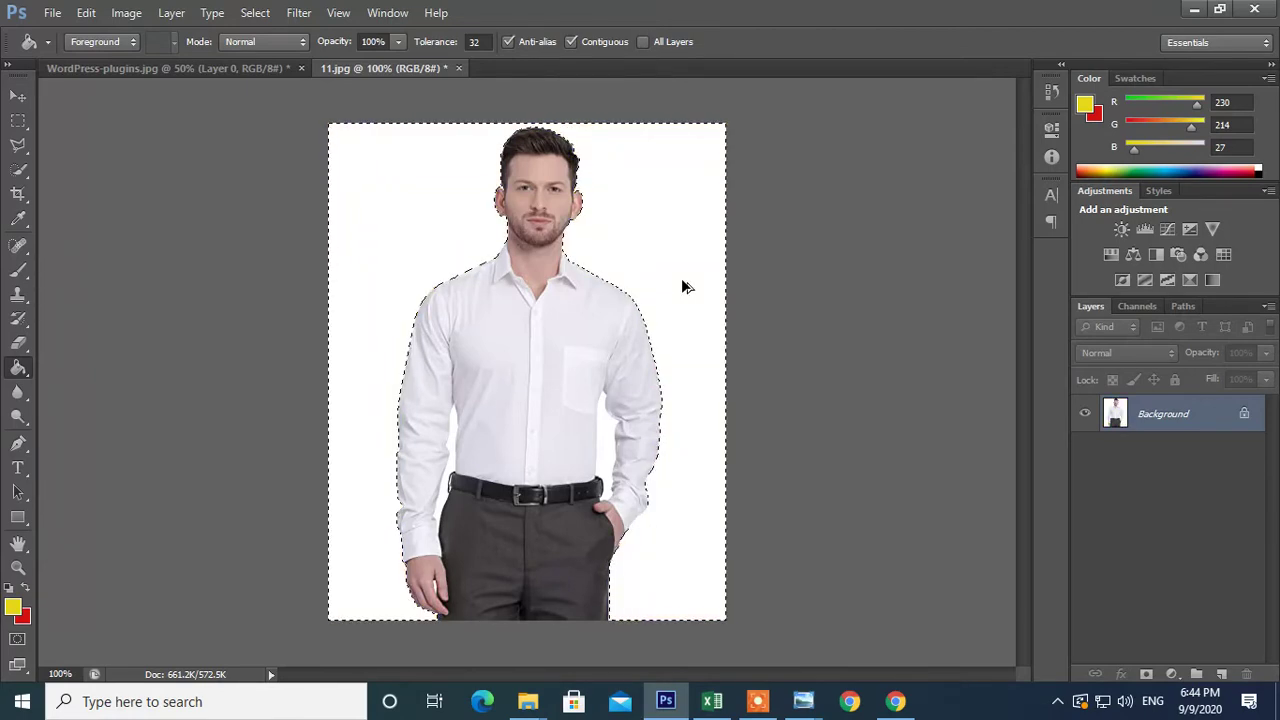
pyautogui.hotkey('ctrl', 'alt', 'z')
pyautogui.click(683, 286)
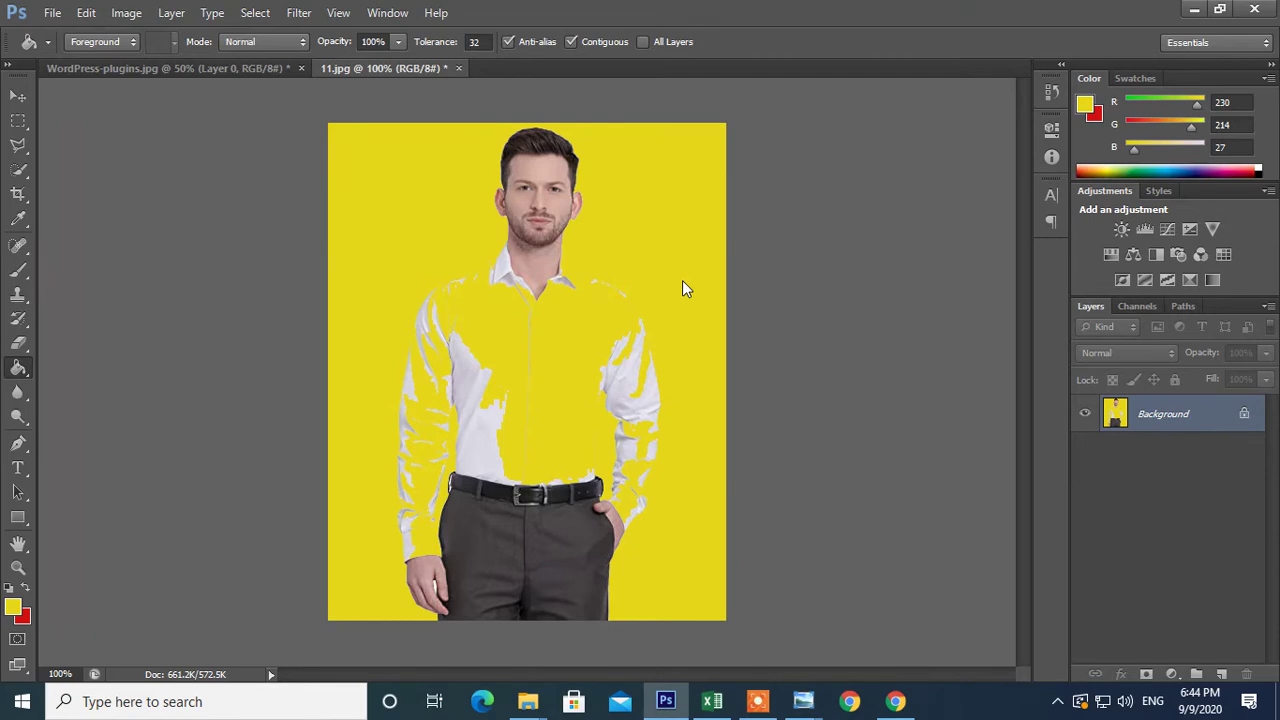
pyautogui.hotkey('ctrl', 'z')
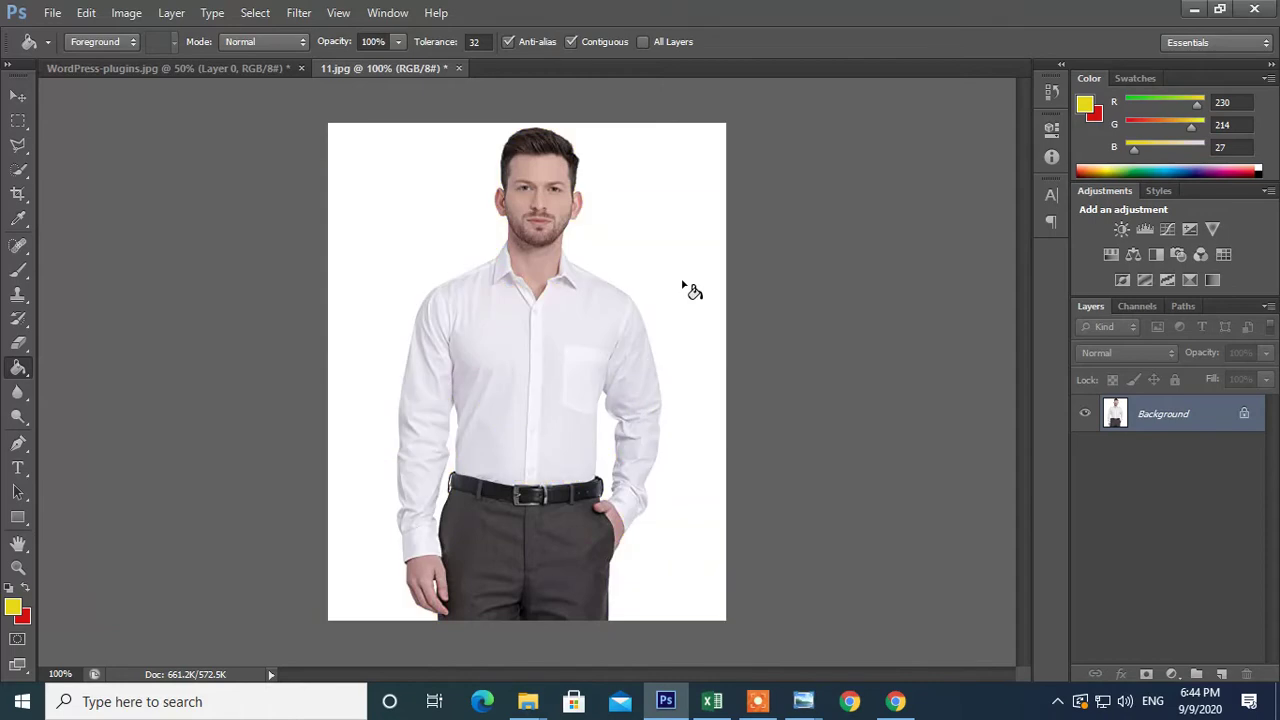
# - Quick-select the background on both sides of the man, fill it yellow, and deselect
pyautogui.click(18, 170)
pyautogui.moveTo(391, 212)
pyautogui.mouseDown()
pyautogui.moveTo(371, 426)
pyautogui.moveTo(377, 546)
pyautogui.mouseUp()
pyautogui.moveTo(683, 343); pyautogui.dragTo(717, 603)
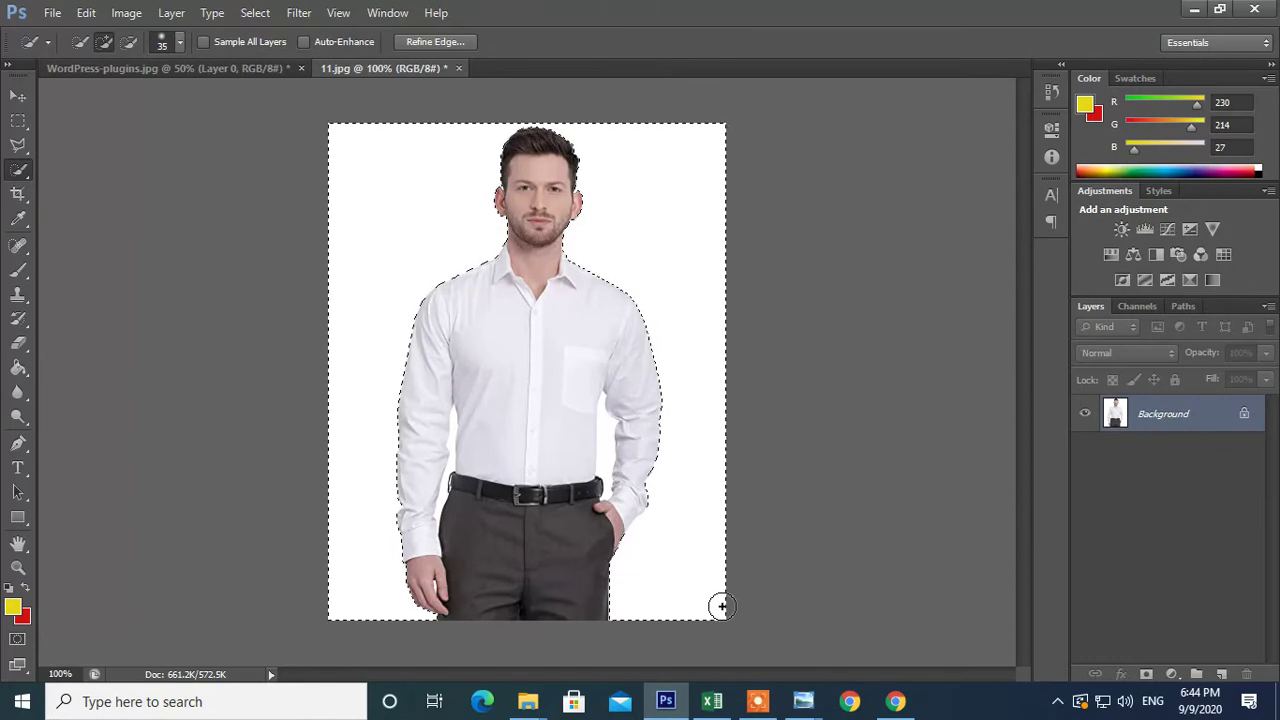
pyautogui.click(18, 368)
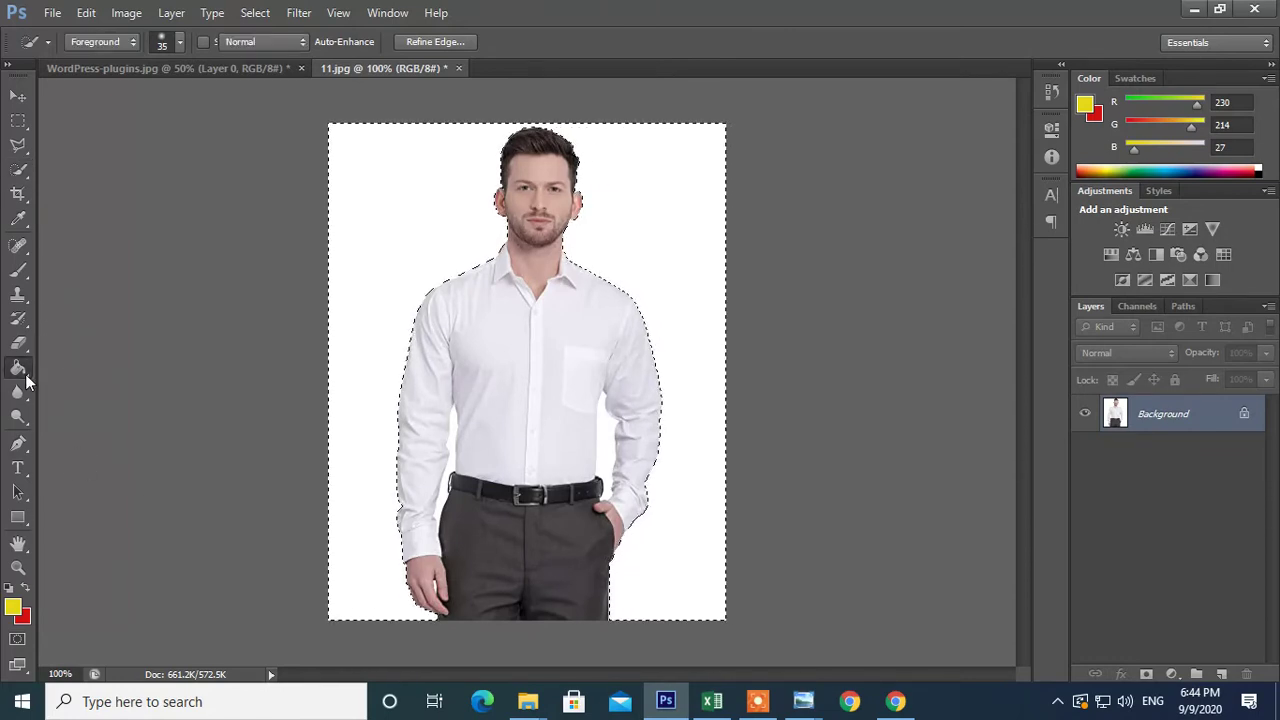
pyautogui.click(379, 270)
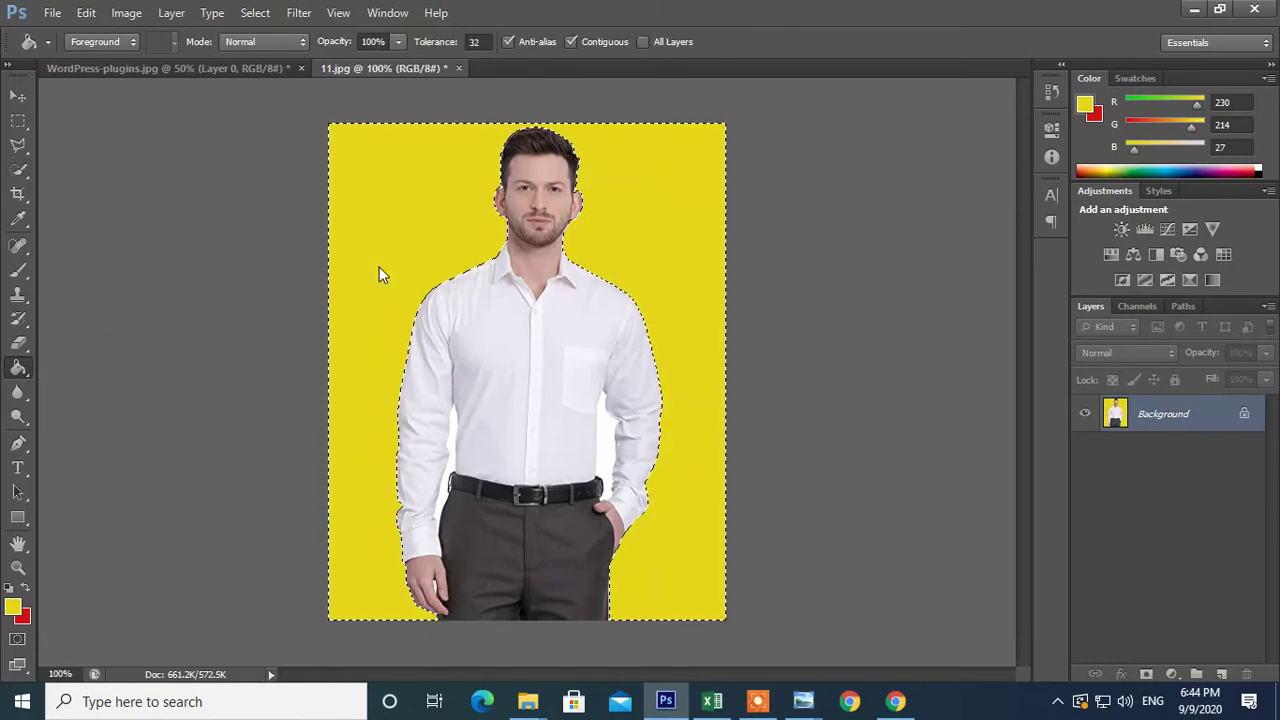
pyautogui.hotkey('ctrl', 'd')
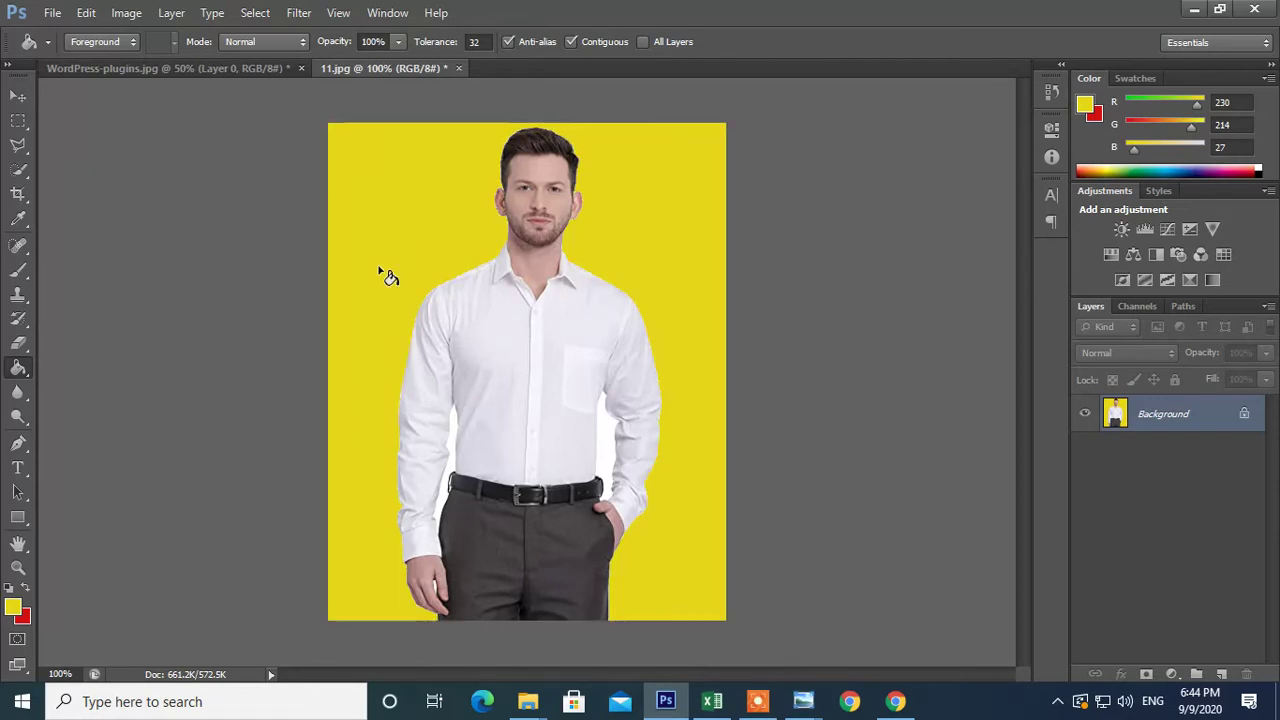
# - Test quick-selecting the man's left arm, then restore the earlier background selection
pyautogui.click(18, 170)
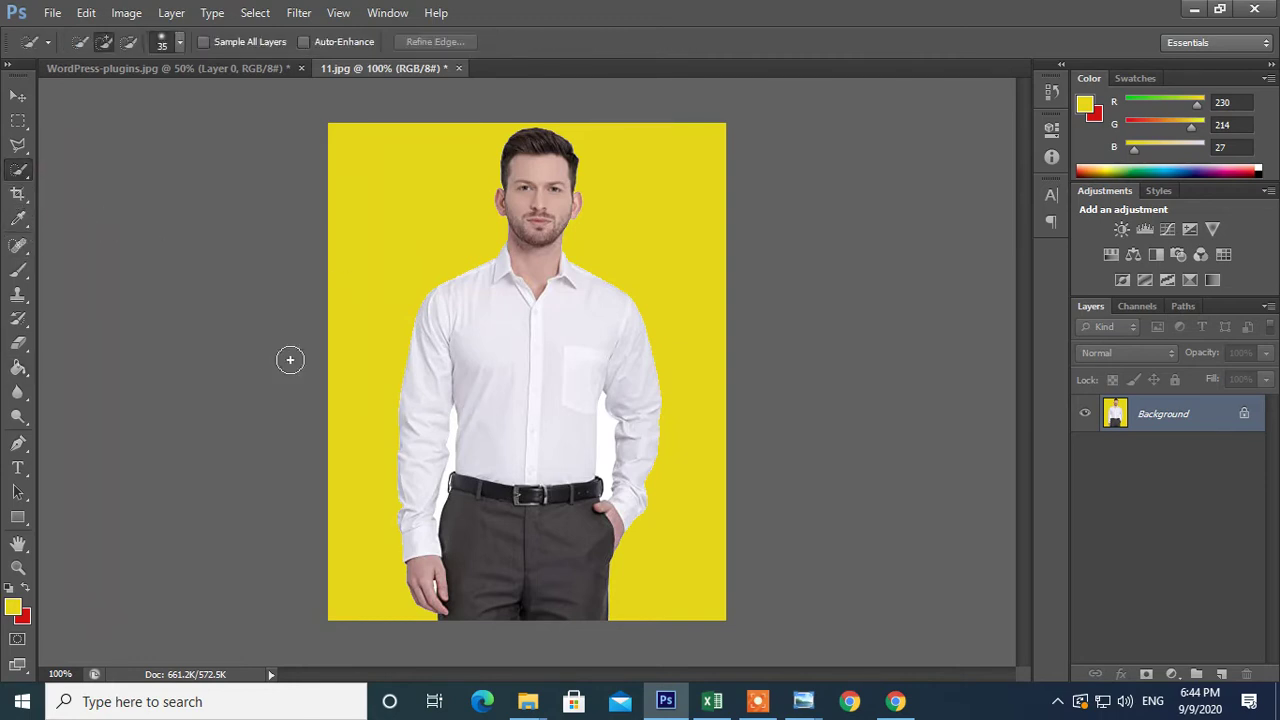
pyautogui.click(449, 459)
pyautogui.moveTo(453, 485); pyautogui.dragTo(466, 462)
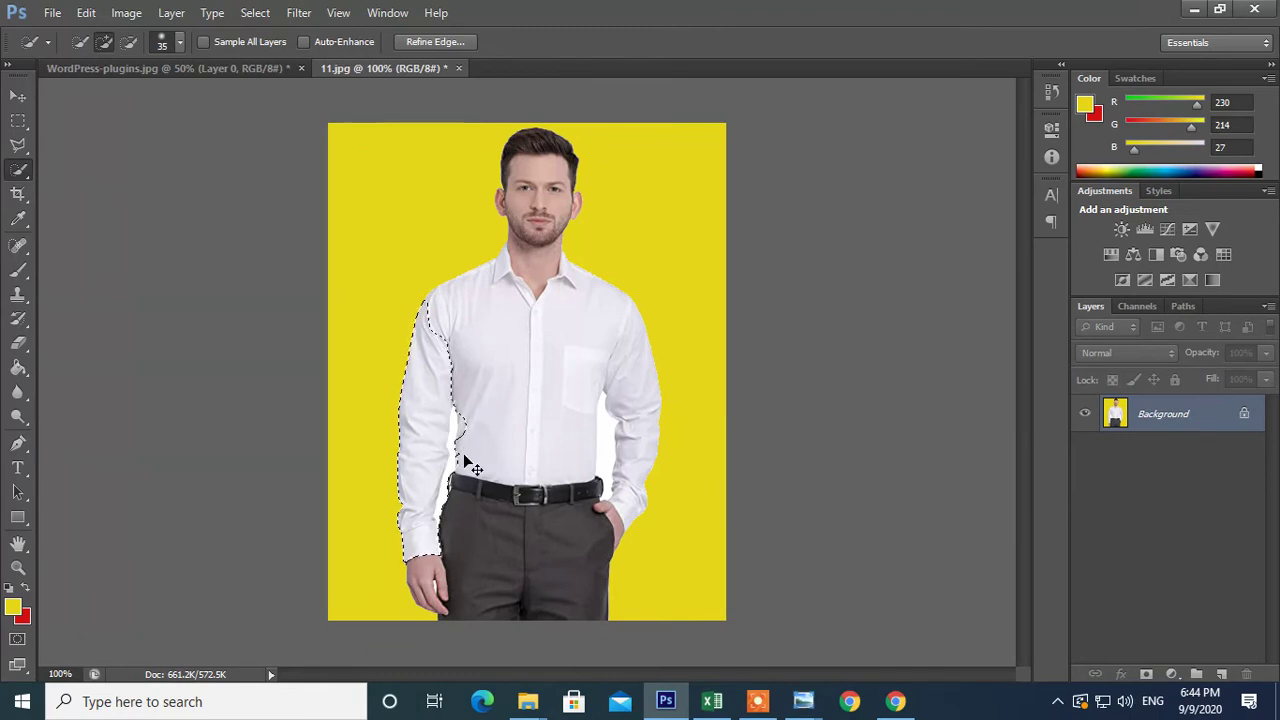
pyautogui.hotkey('ctrl', 'd')
pyautogui.hotkey('ctrl', 'z')
pyautogui.hotkey('ctrl', 'd')
pyautogui.hotkey('ctrl', 'alt', 'z')
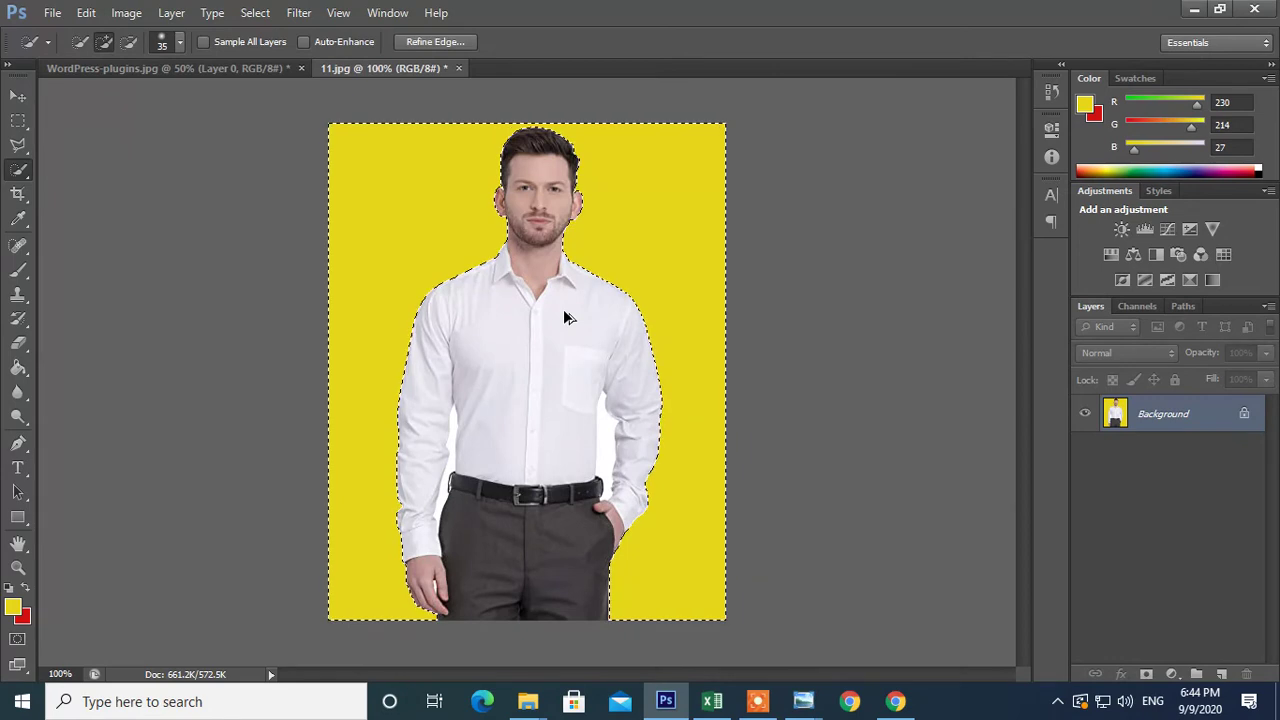
# - Cancel the Fill dialog, undo the yellow fill, deselect, and switch to the Magic Wand
pyautogui.hotkey('shift', 'F5')
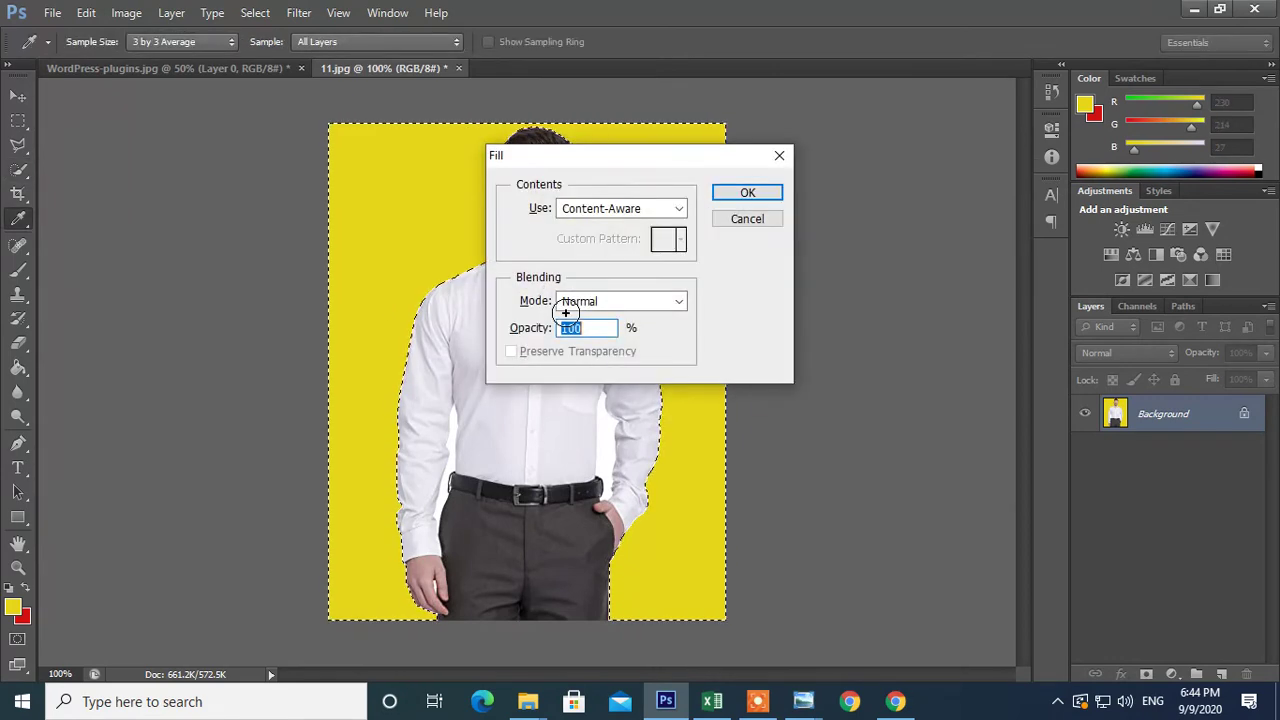
pyautogui.click(746, 219)
pyautogui.hotkey('ctrl', 'z')
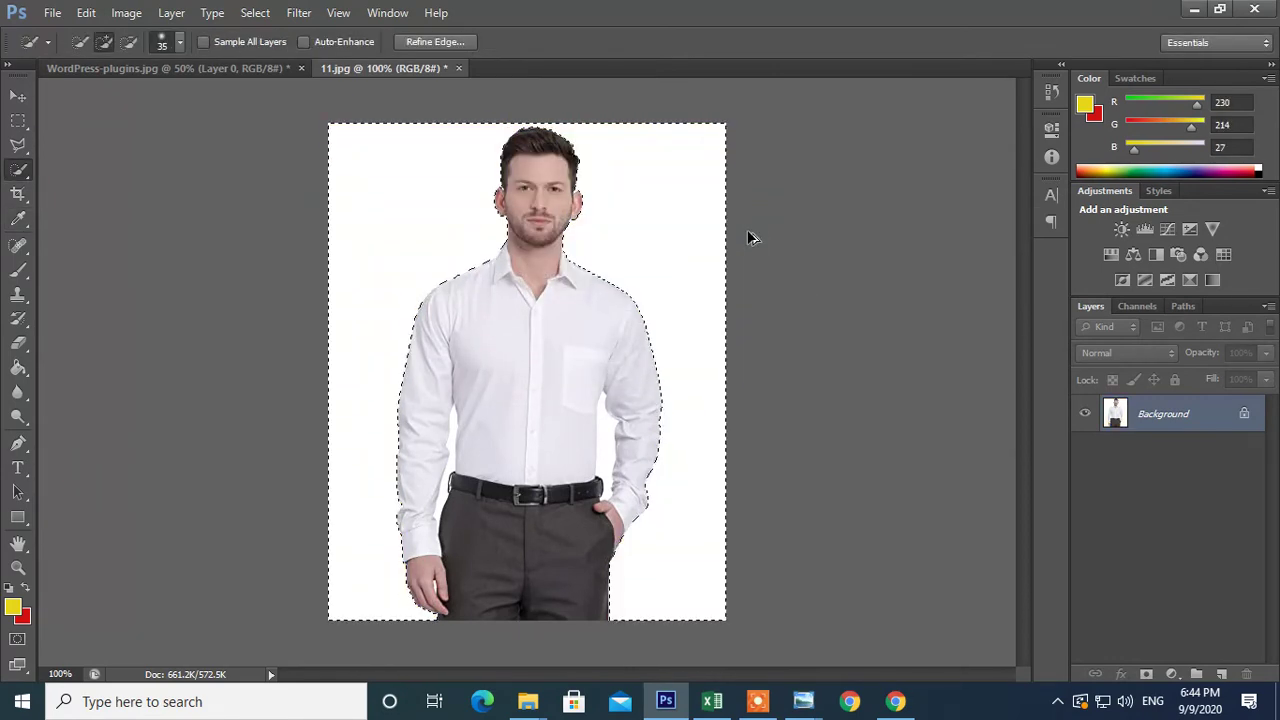
pyautogui.hotkey('ctrl', 'd')
pyautogui.rightClick(18, 170)
pyautogui.click(70, 185)
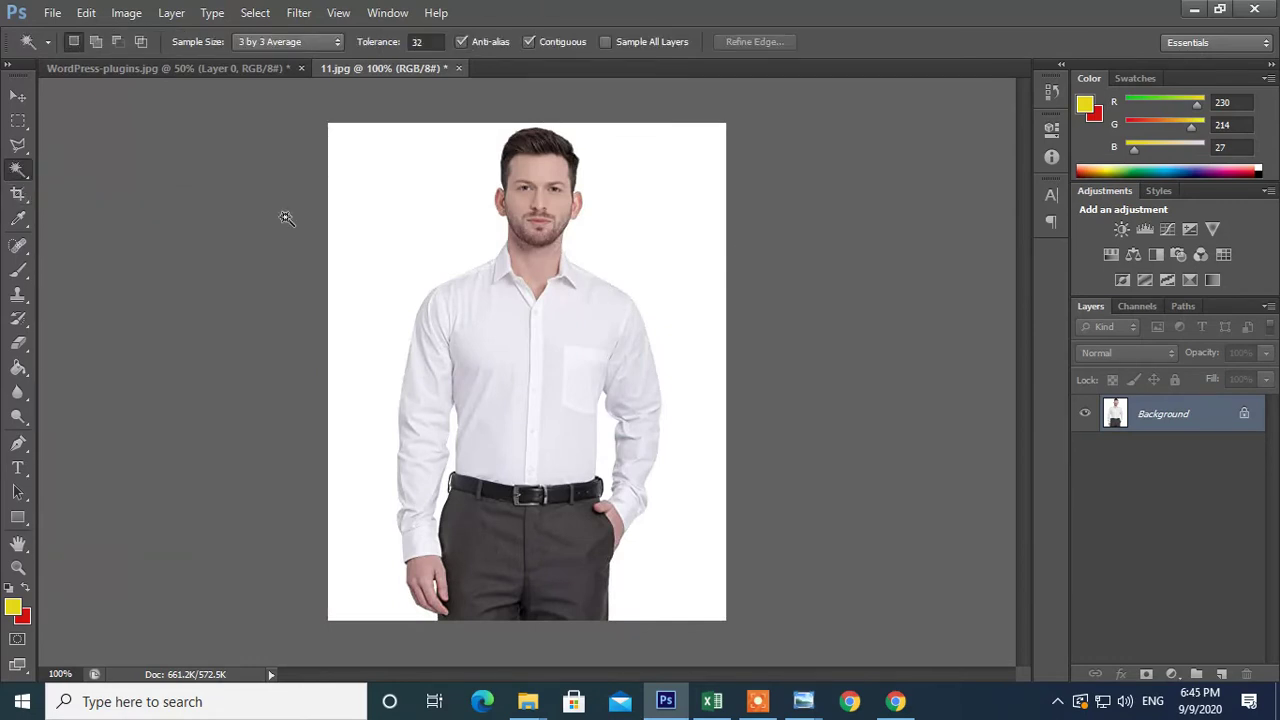
# - Magic-wand the man's white background and deselect, then magic-wand the banner's blue background in WordPress-plugins.jpg
pyautogui.click(390, 229)
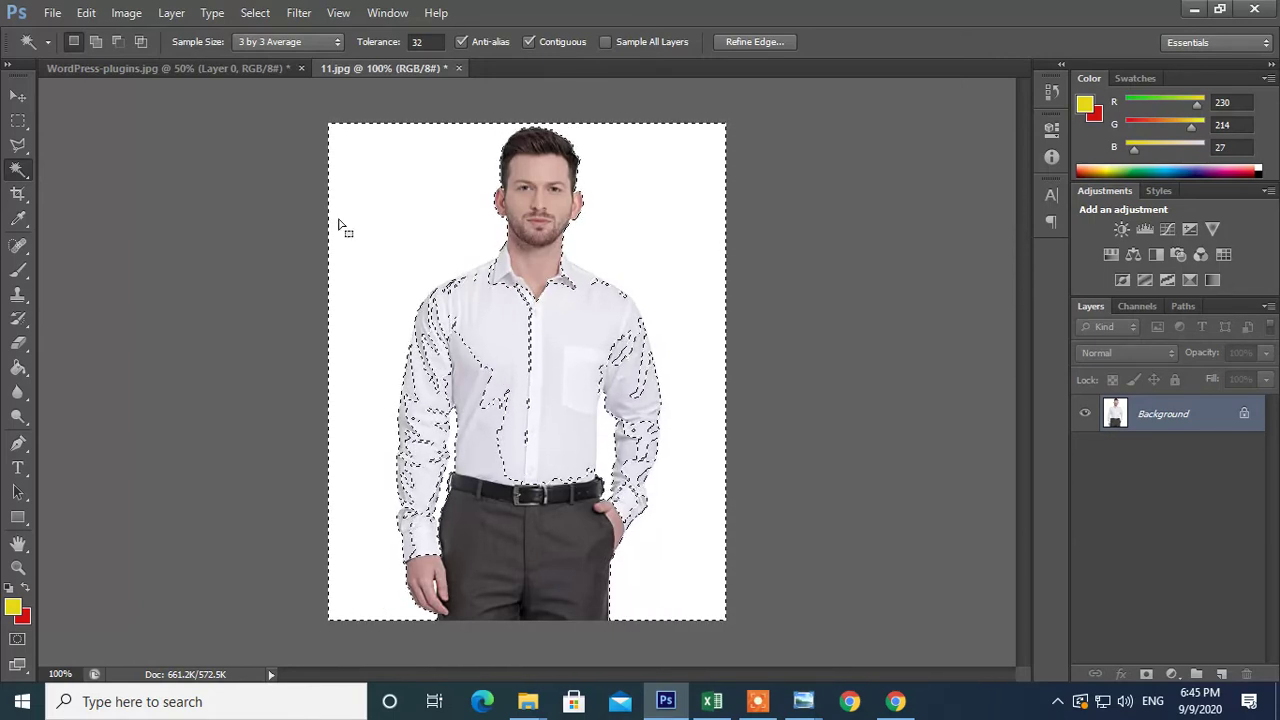
pyautogui.rightClick(18, 168)
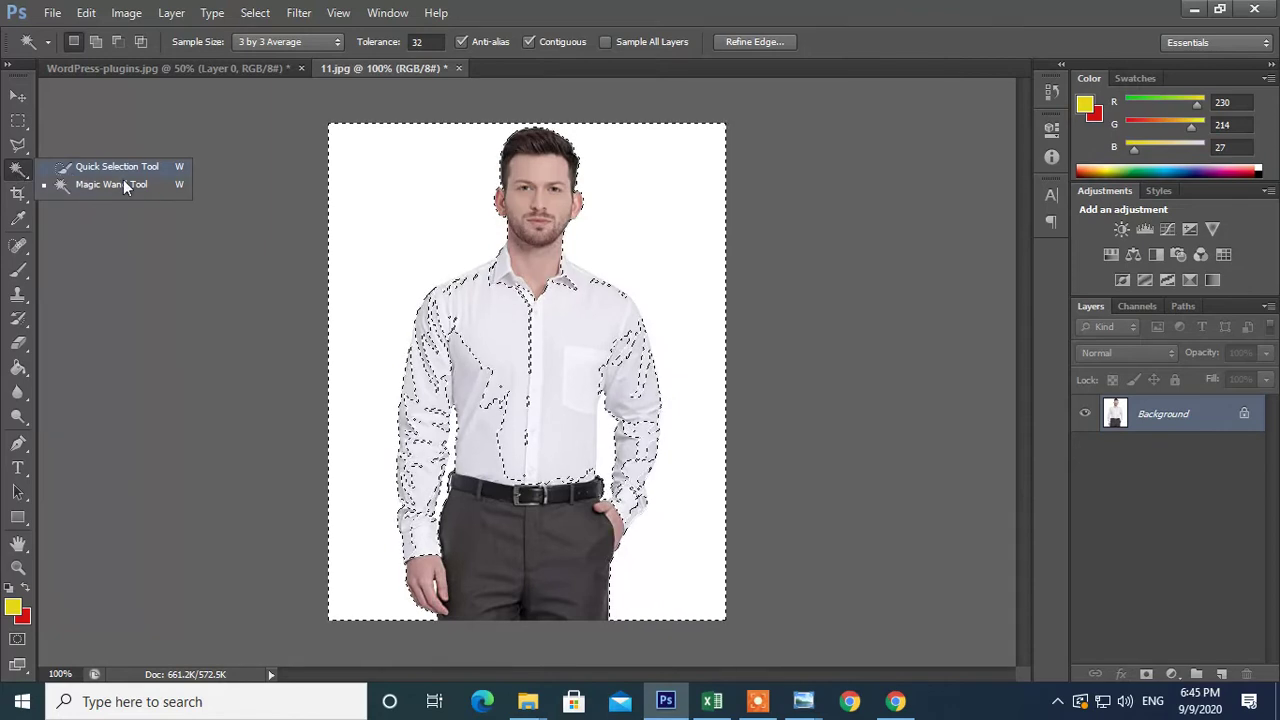
pyautogui.click(397, 268)
pyautogui.hotkey('ctrl', 'd')
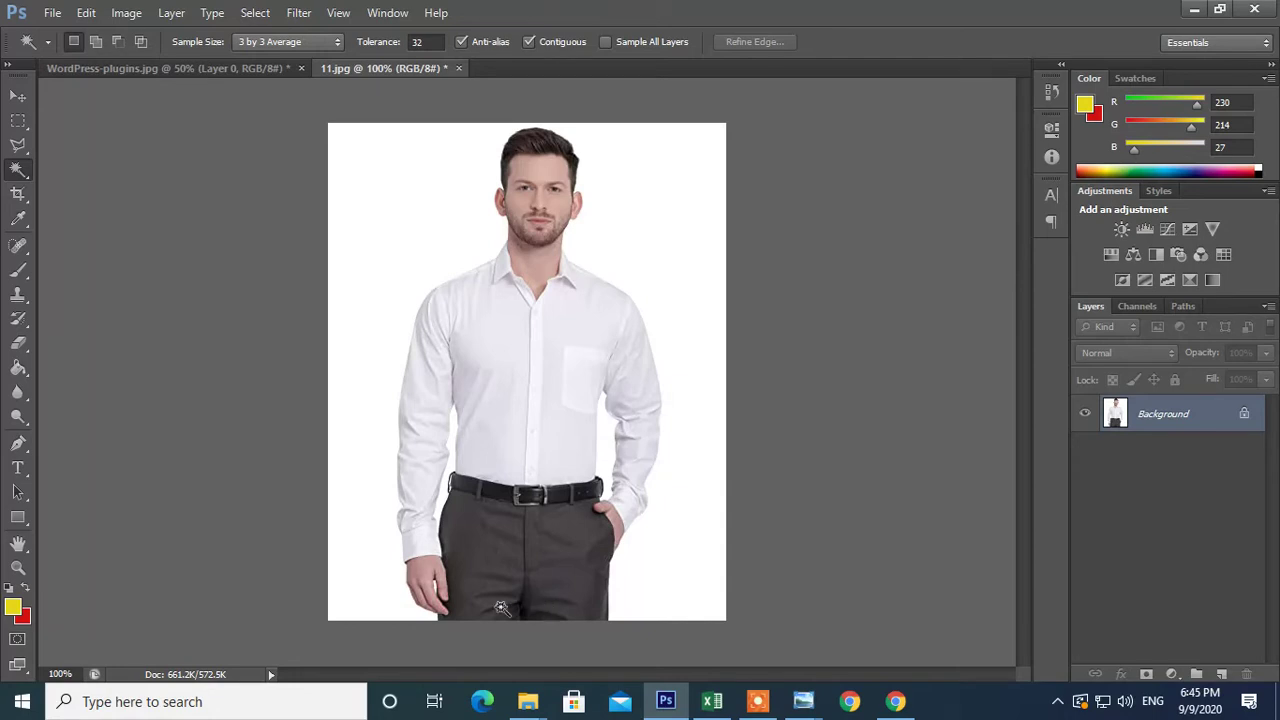
pyautogui.click(179, 67)
pyautogui.click(518, 271)
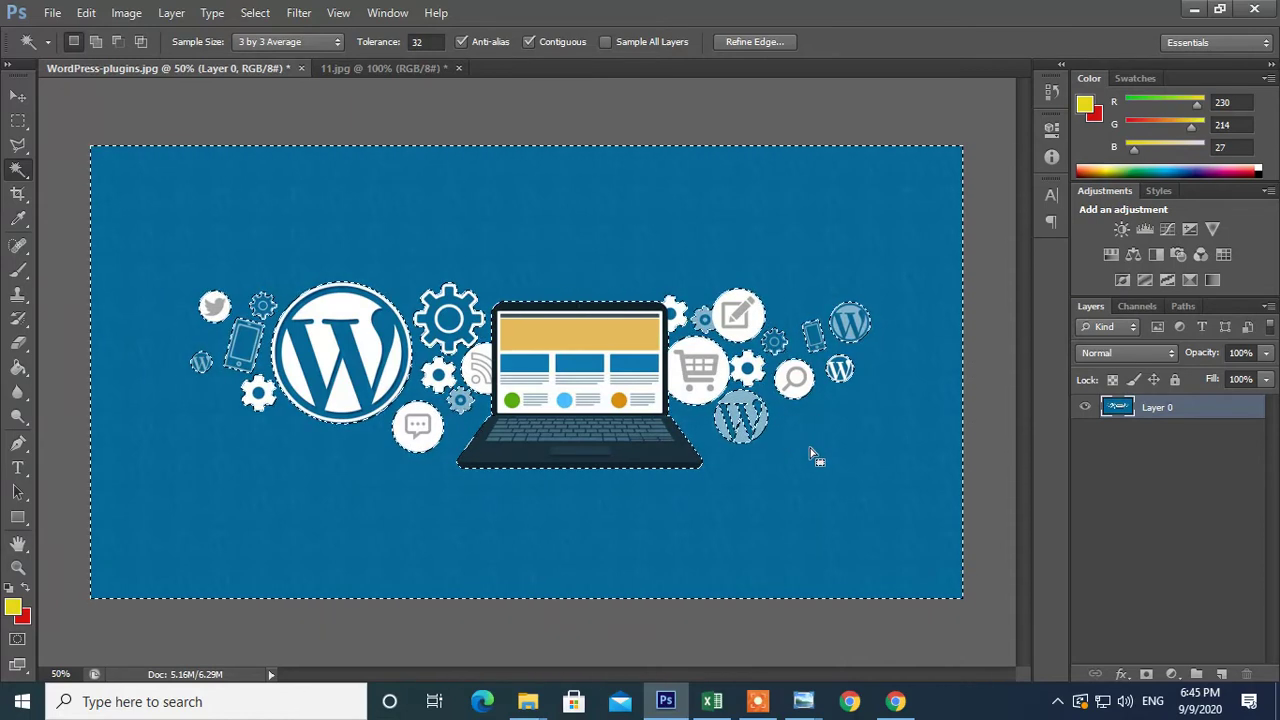
# - Delete the selected blue background, then bring up the Tools-panel-overview image in Photo Viewer
pyautogui.press('Delete')
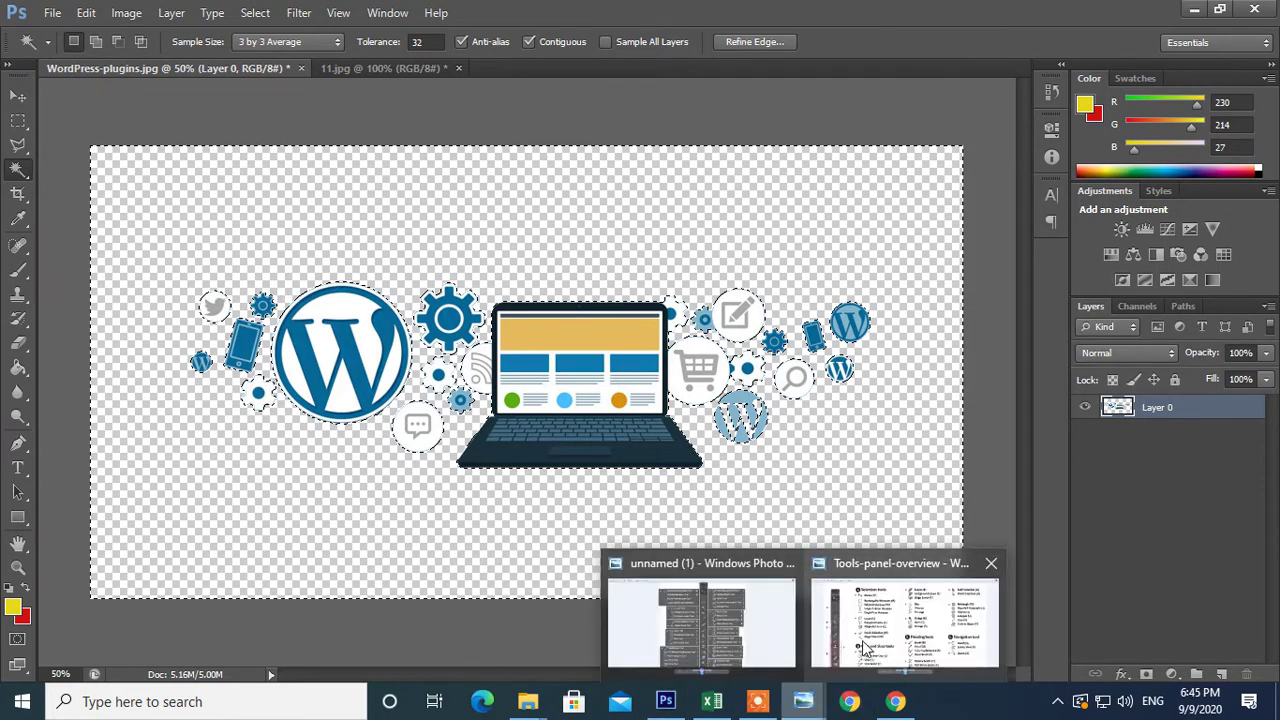
pyautogui.moveTo(803, 701)
pyautogui.click(866, 648)
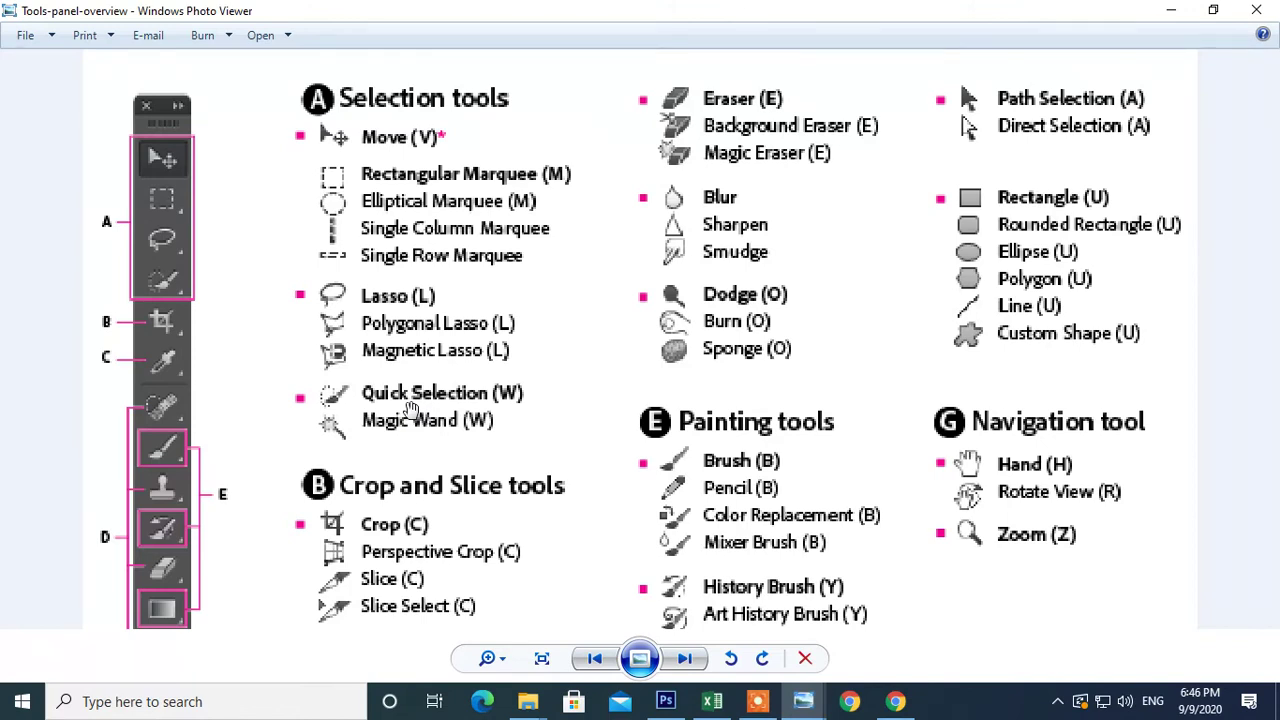
# - Return from the tools chart to the WordPress-plugins document in Photoshop
pyautogui.click(676, 706)
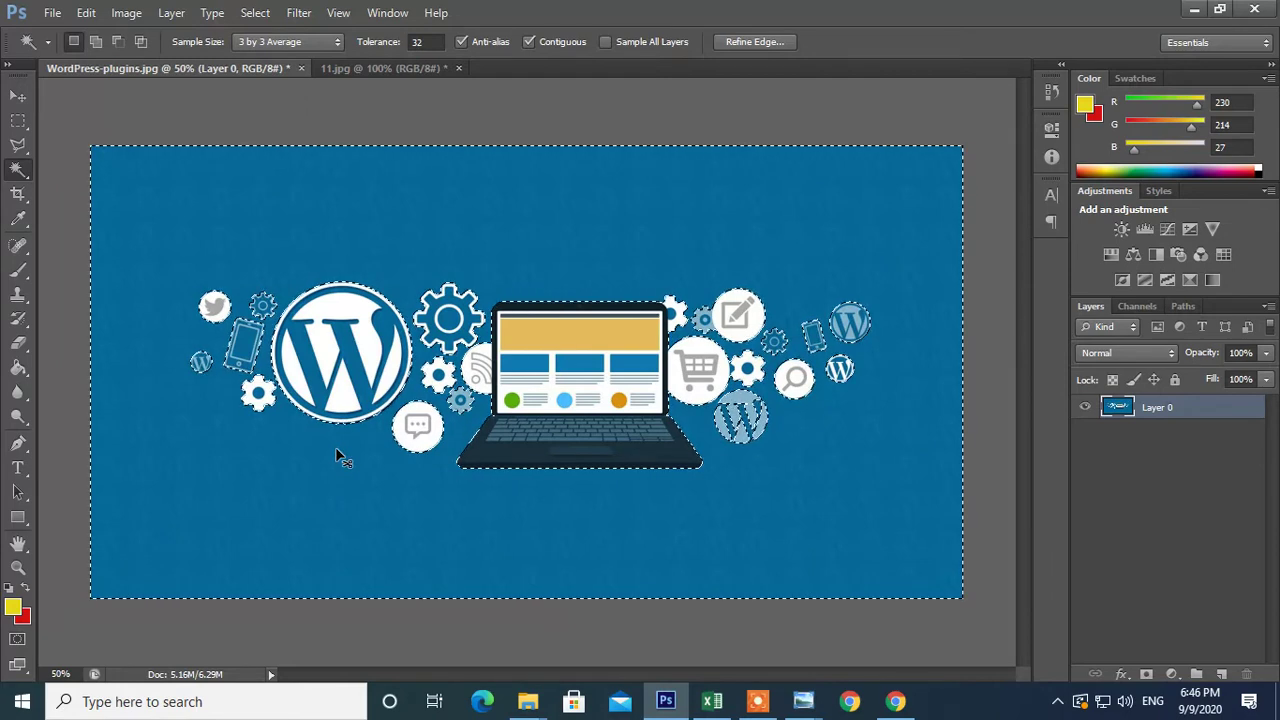
# - Delete and restore the blue background, then close WordPress-plugins.jpg without saving
pyautogui.hotkey('ctrl', 'd')
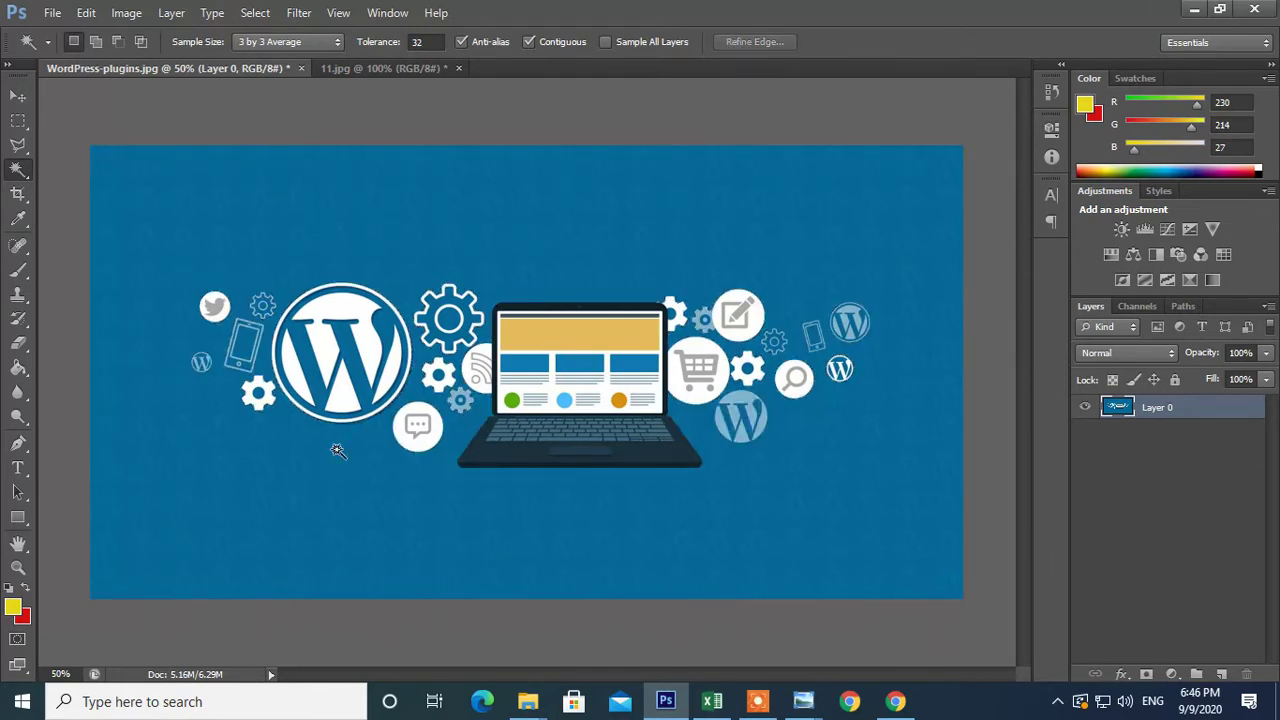
pyautogui.click(336, 449)
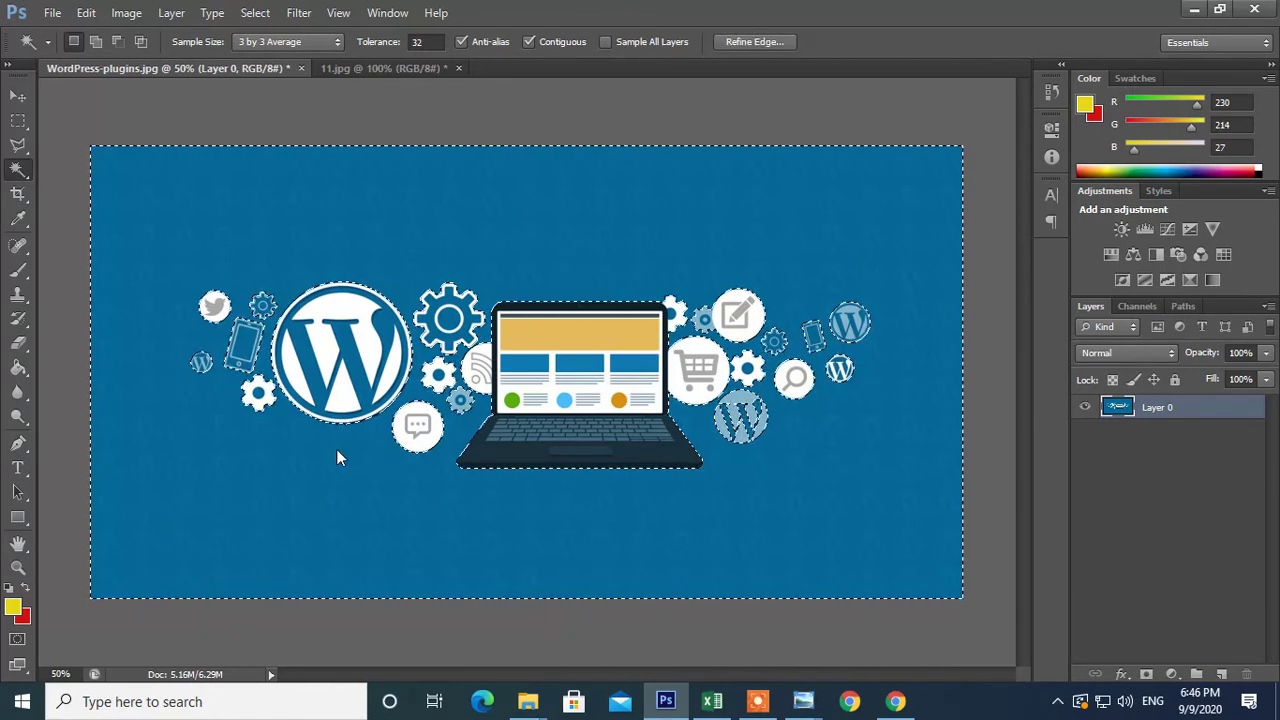
pyautogui.press('Delete')
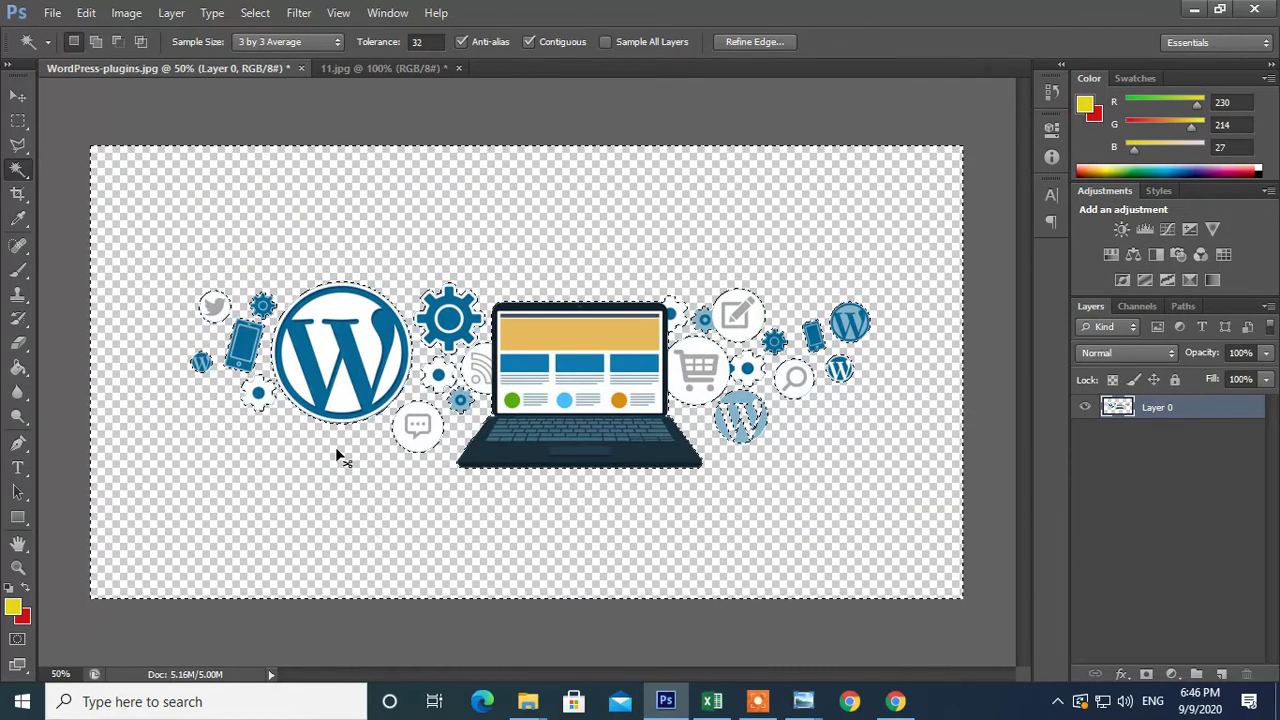
pyautogui.hotkey('ctrl', 'z')
pyautogui.hotkey('ctrl', 'd')
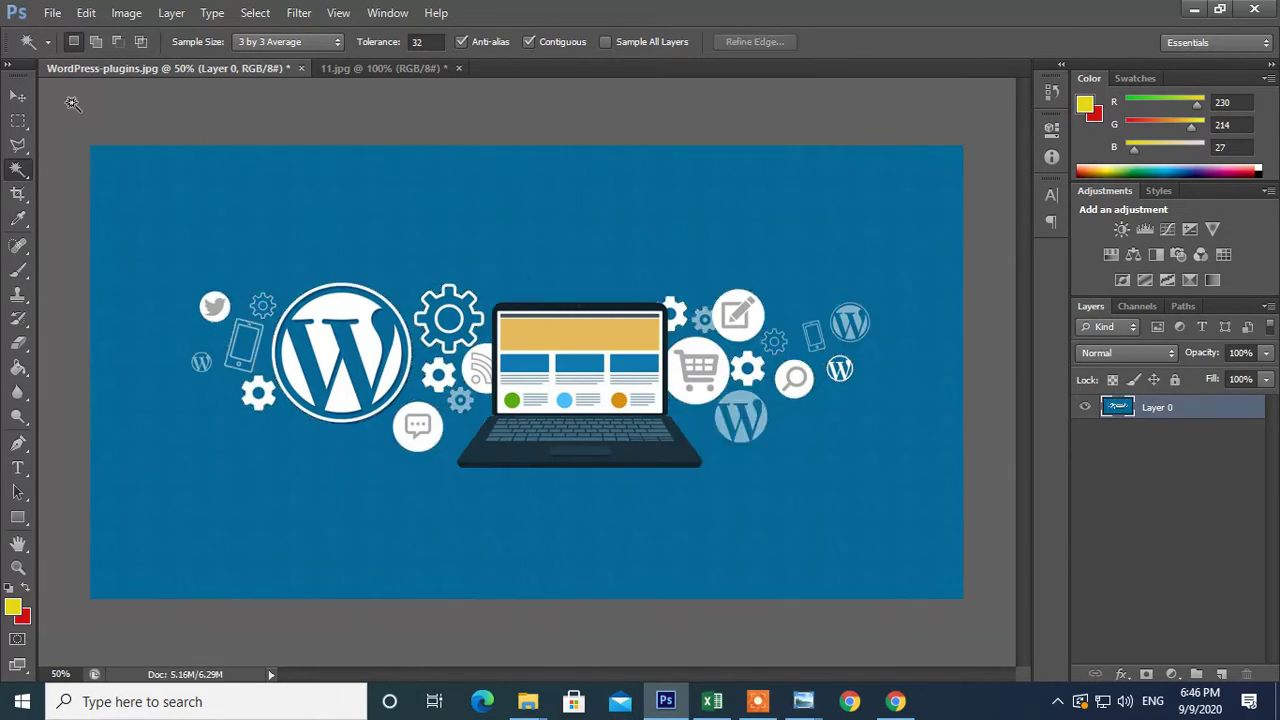
pyautogui.click(304, 68)
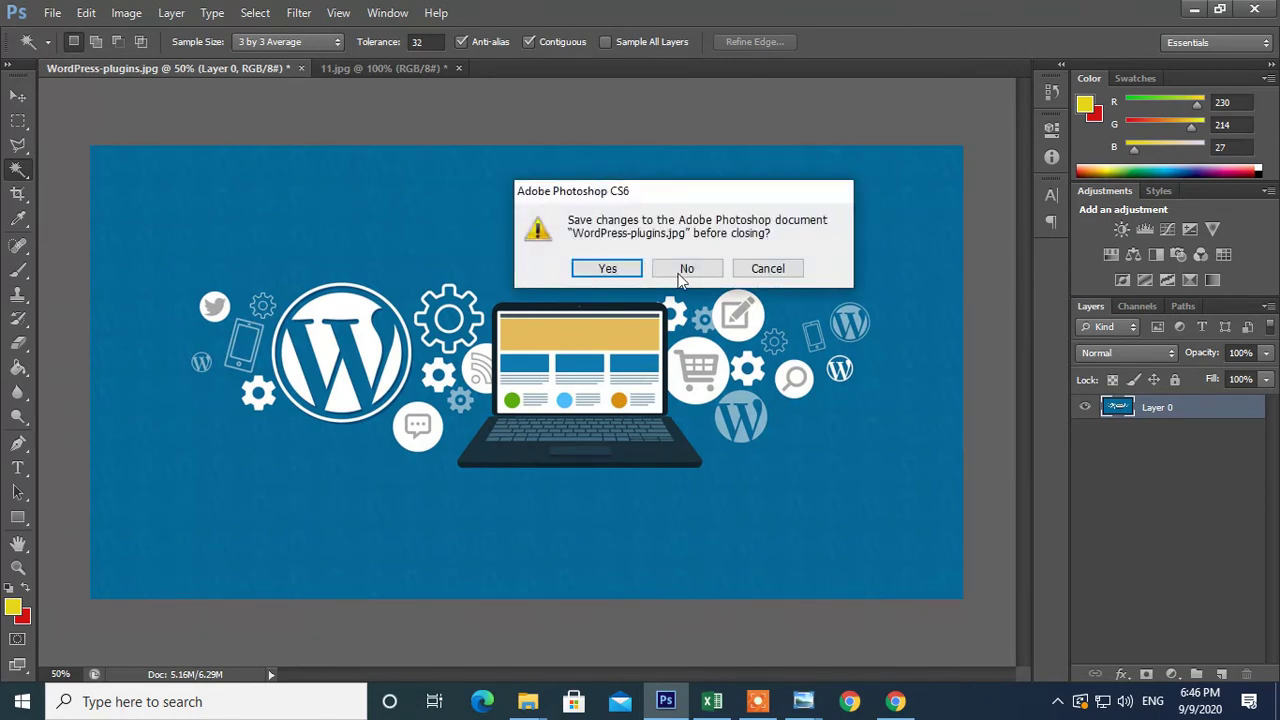
pyautogui.click(682, 274)
# - Select and deselect the man photo's white background, then close 11.jpg without saving
pyautogui.click(395, 240)
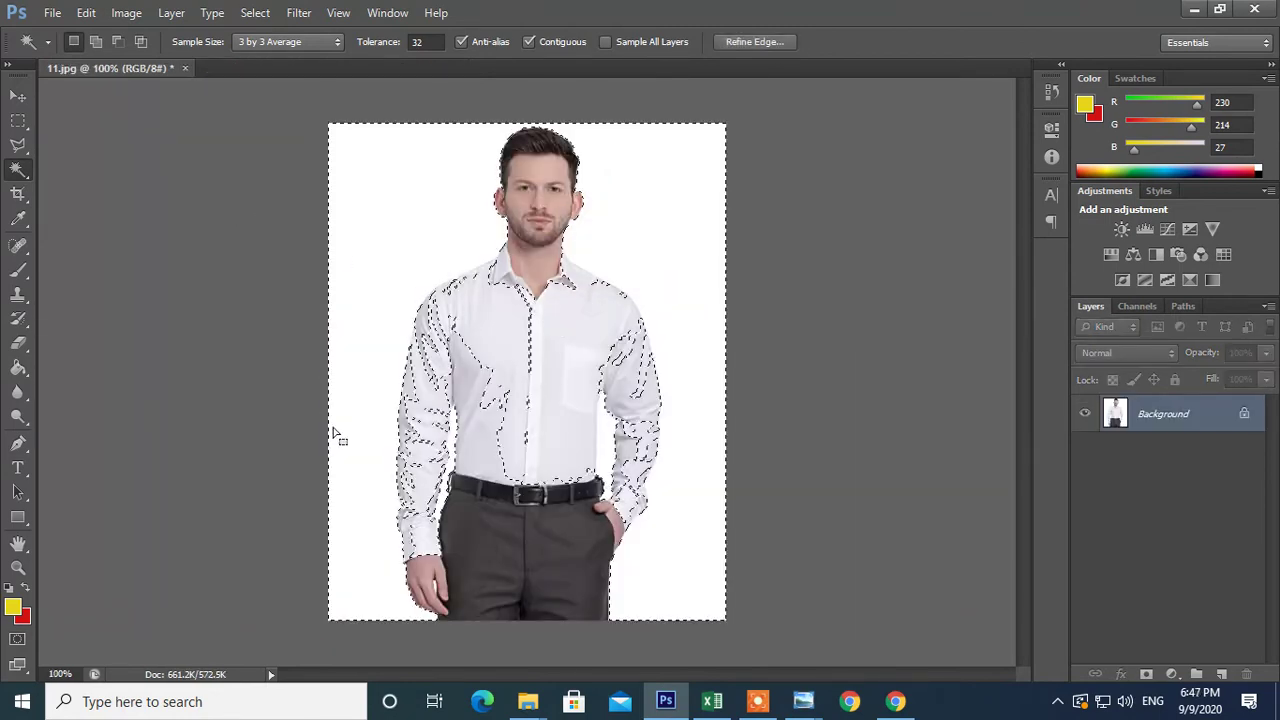
pyautogui.hotkey('ctrl', 'd')
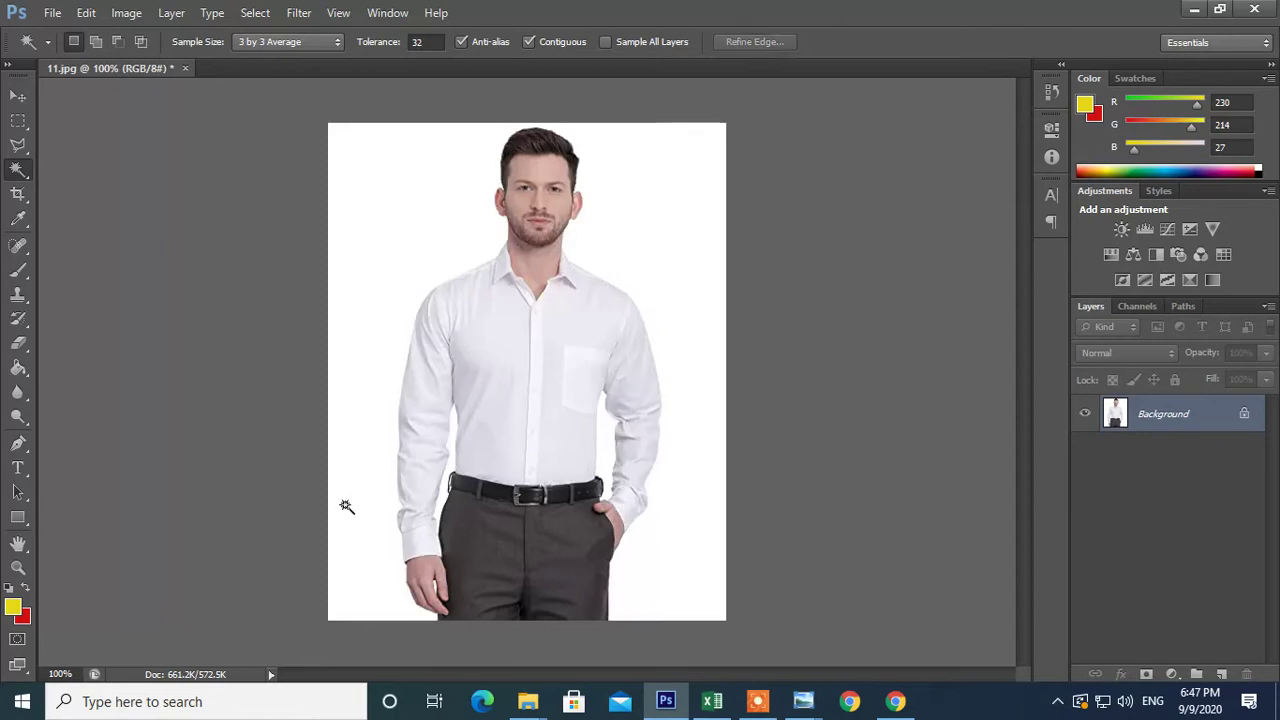
pyautogui.click(184, 68)
pyautogui.click(690, 268)
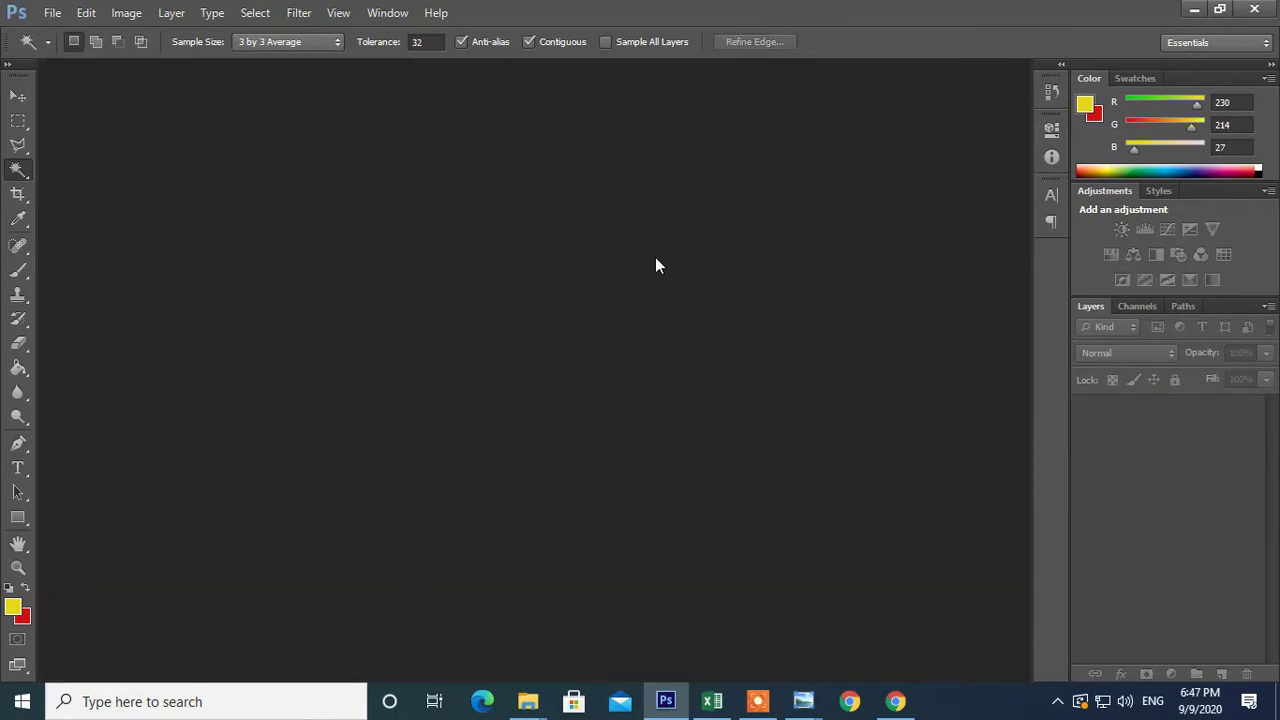
# - Reopen WordPress-plugins.jpg and Magic Wand-select its blue background
pyautogui.doubleClick(656, 258)
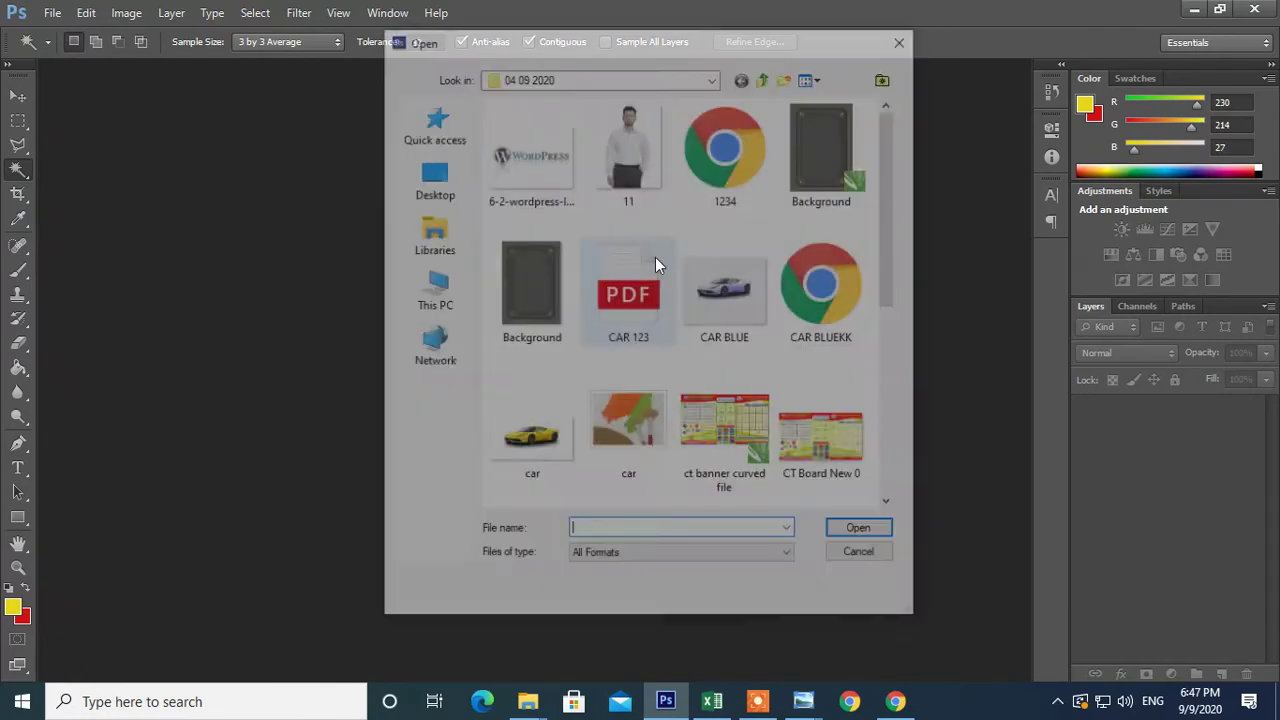
pyautogui.scroll(-2, 785, 388)
pyautogui.scroll(-2, 785, 388)
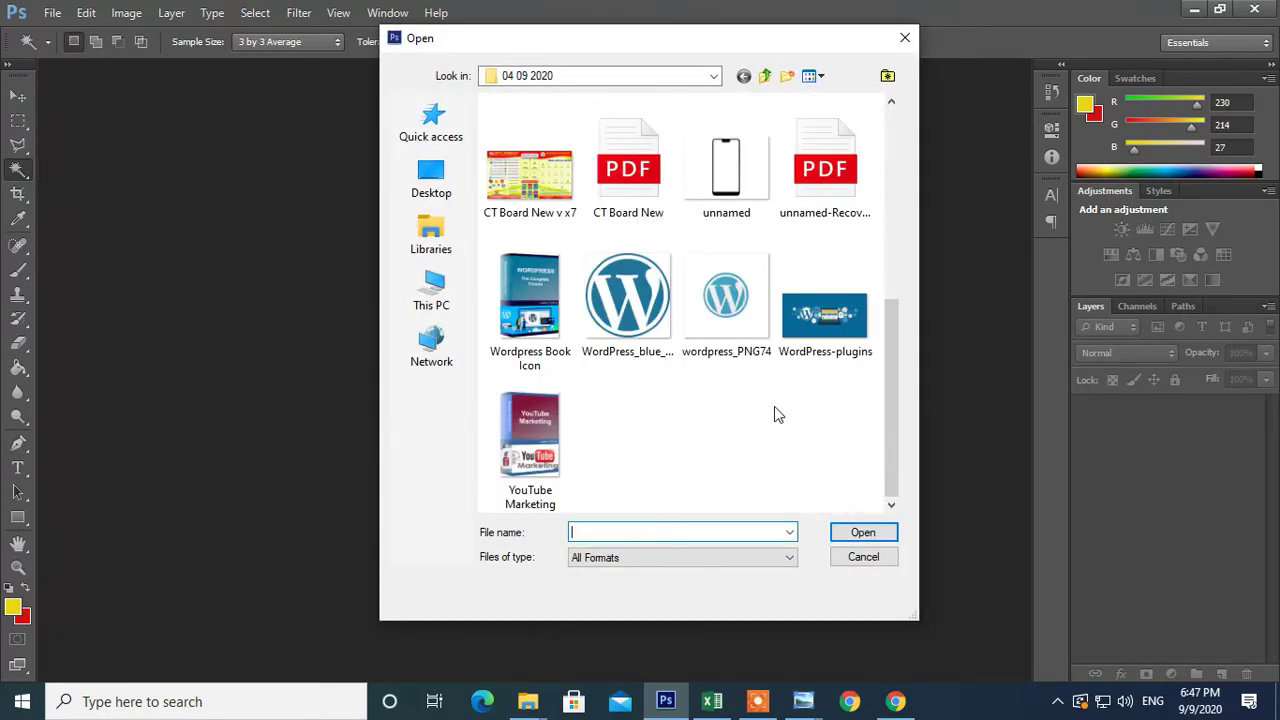
pyautogui.click(815, 343)
pyautogui.doubleClick(815, 343)
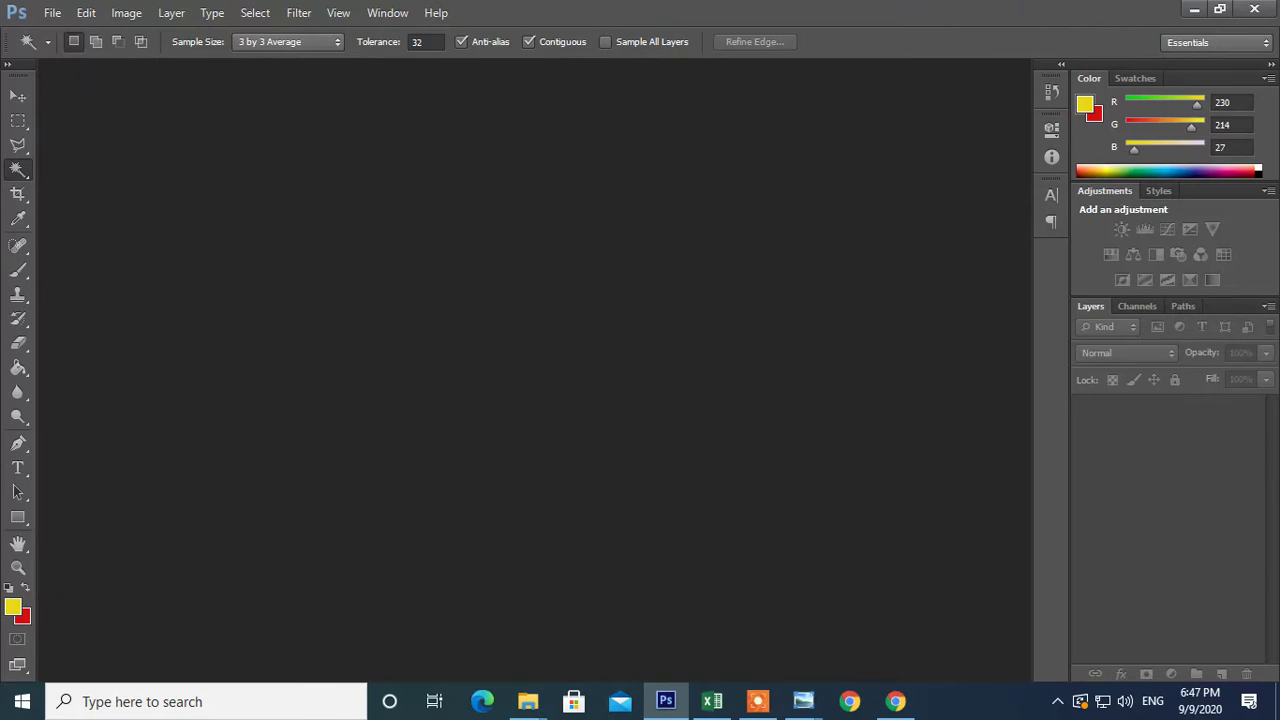
pyautogui.click(332, 493)
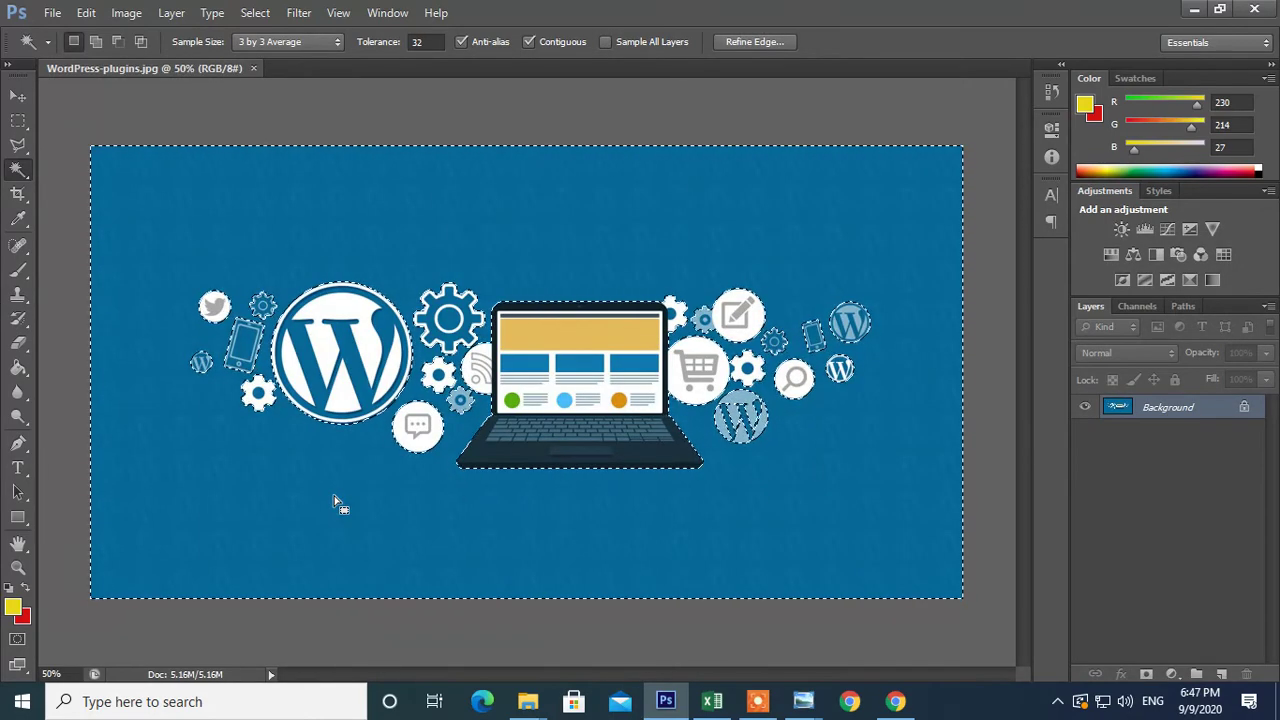
# - Cancel the Fill dialog and convert the locked Background into Layer 0
pyautogui.hotkey('shift', 'F5')
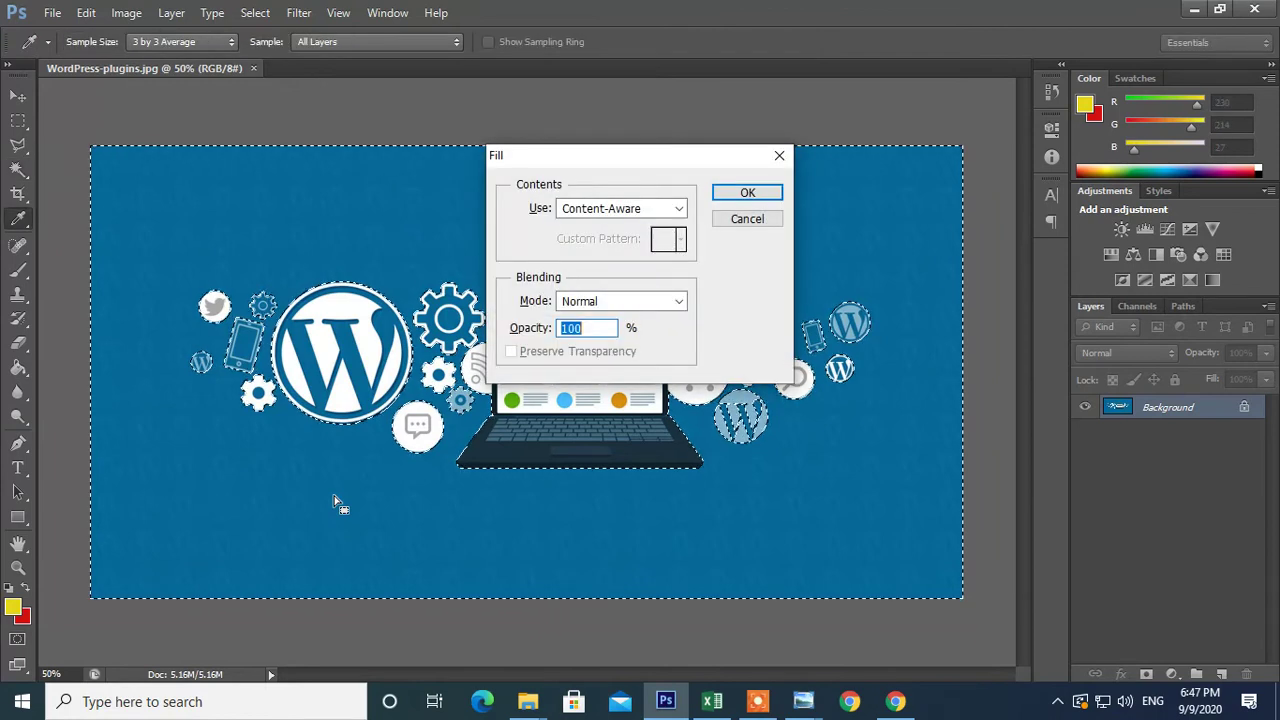
pyautogui.click(762, 221)
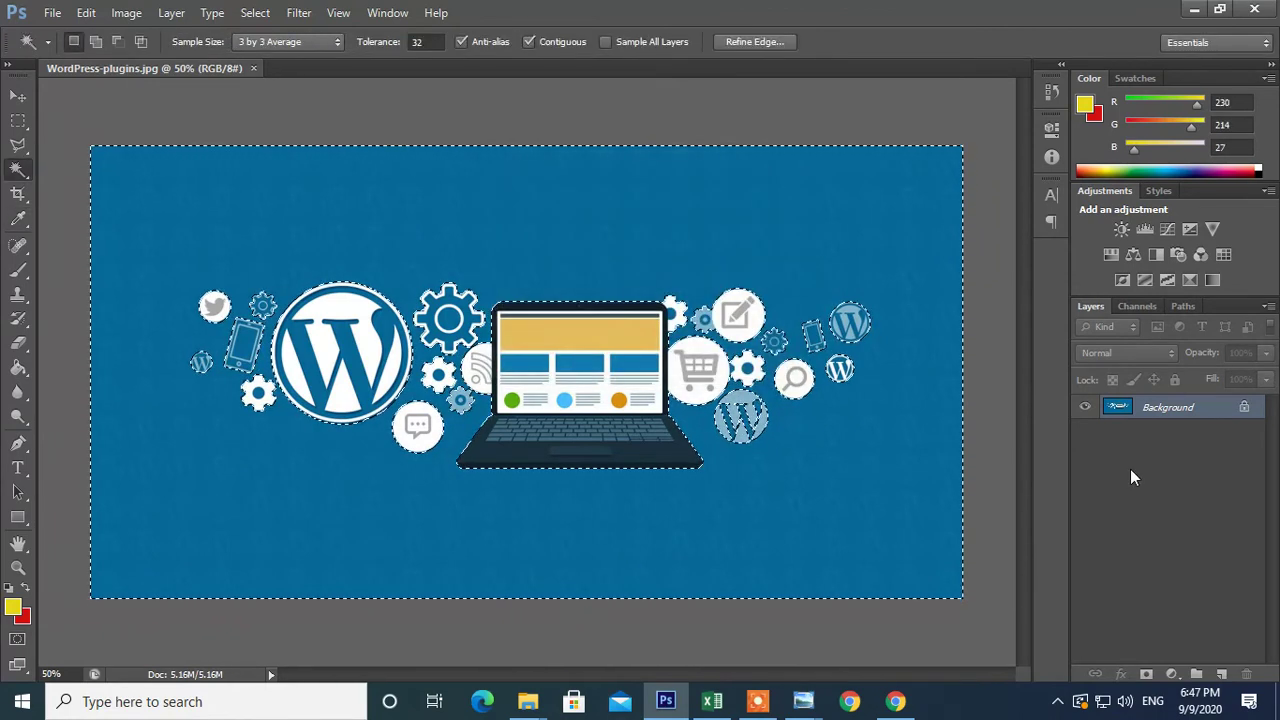
pyautogui.doubleClick(1218, 414)
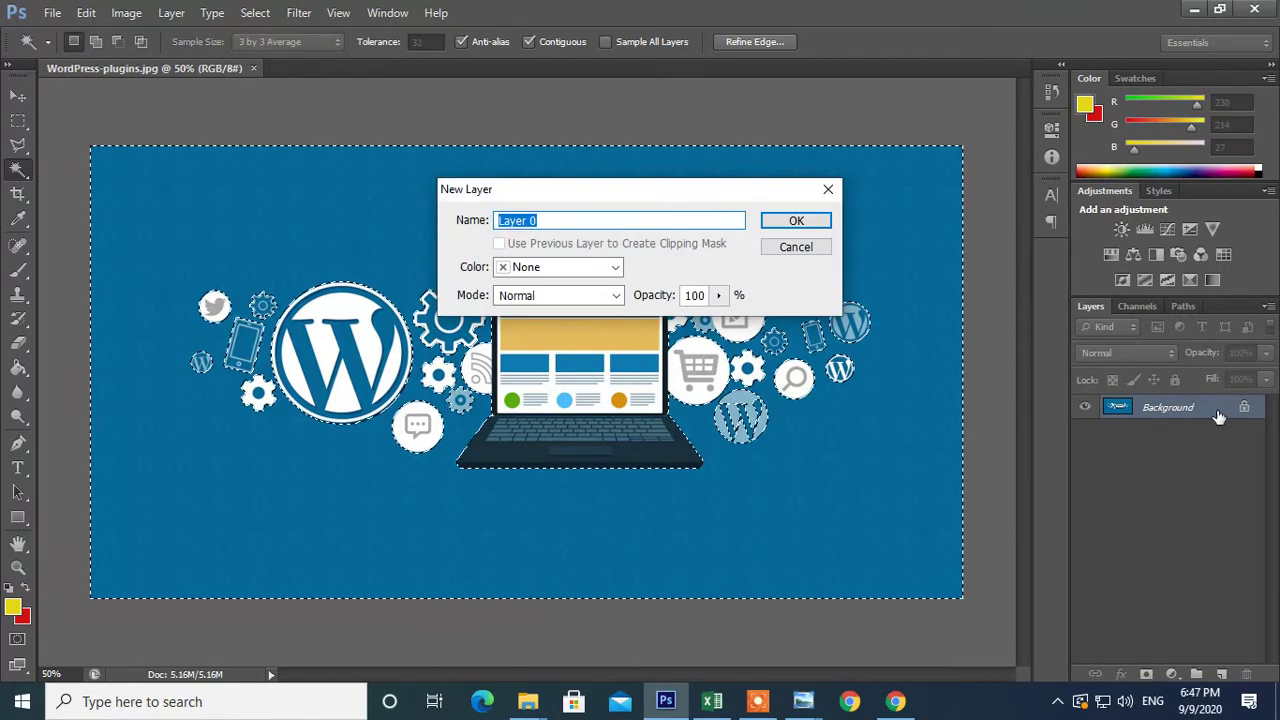
pyautogui.click(779, 226)
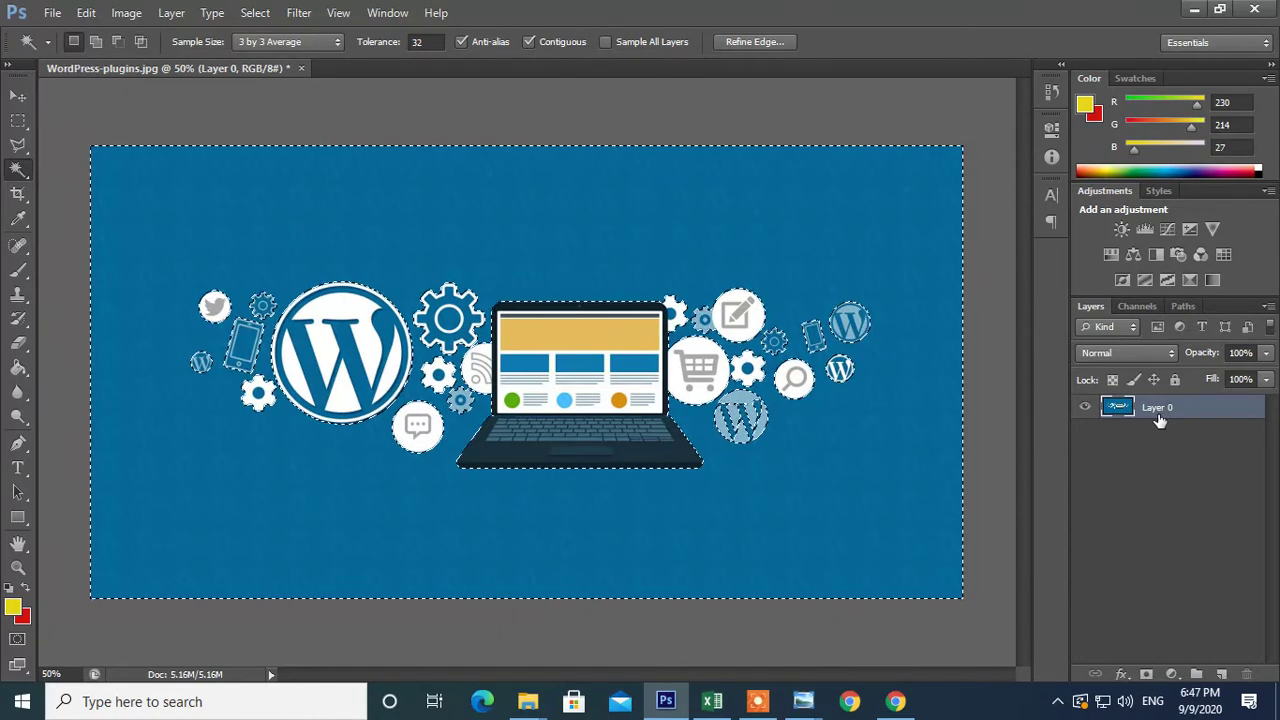
# - Delete the selected blue background, undo the deletion, and deselect
pyautogui.press('Delete')
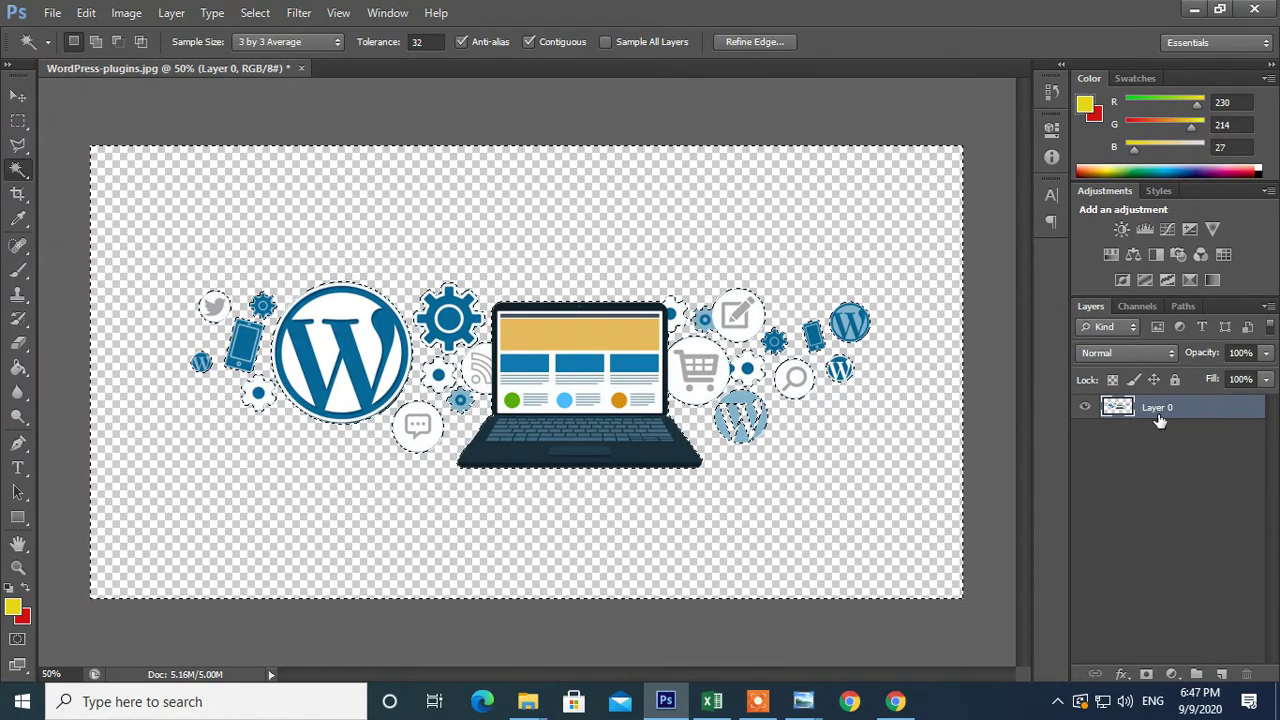
pyautogui.hotkey('ctrl', 'z')
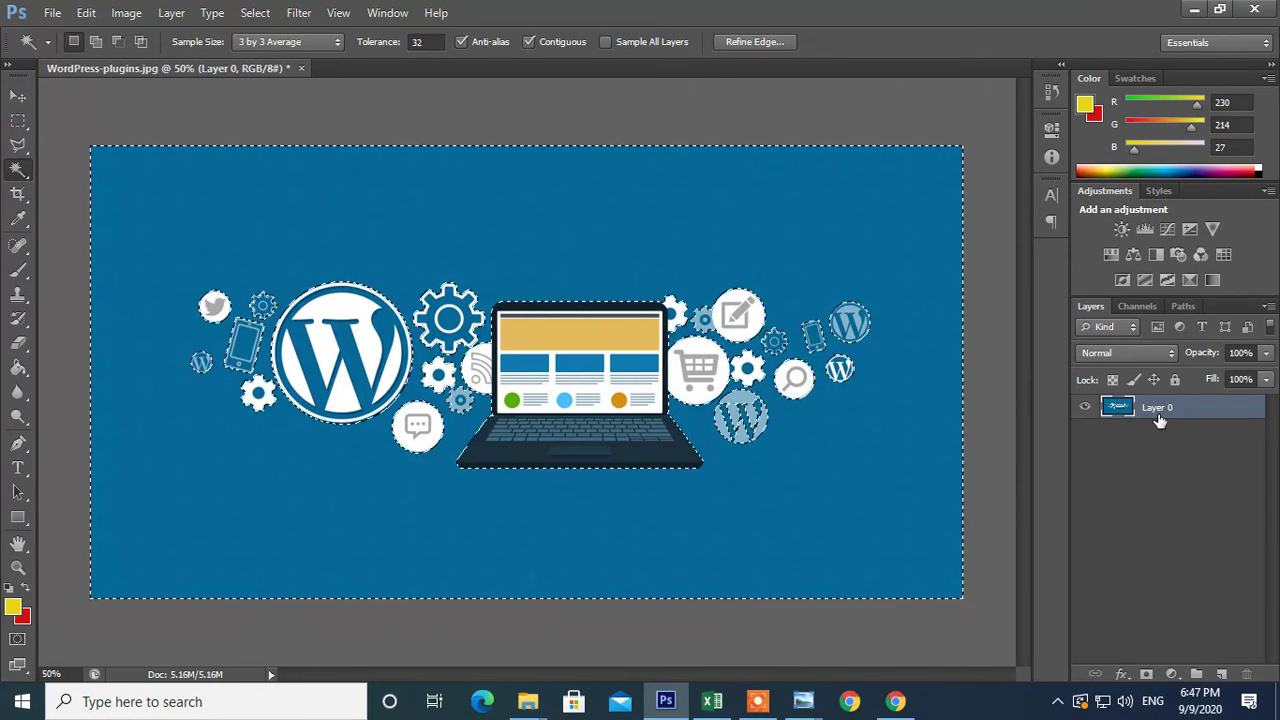
pyautogui.hotkey('ctrl', 'd')
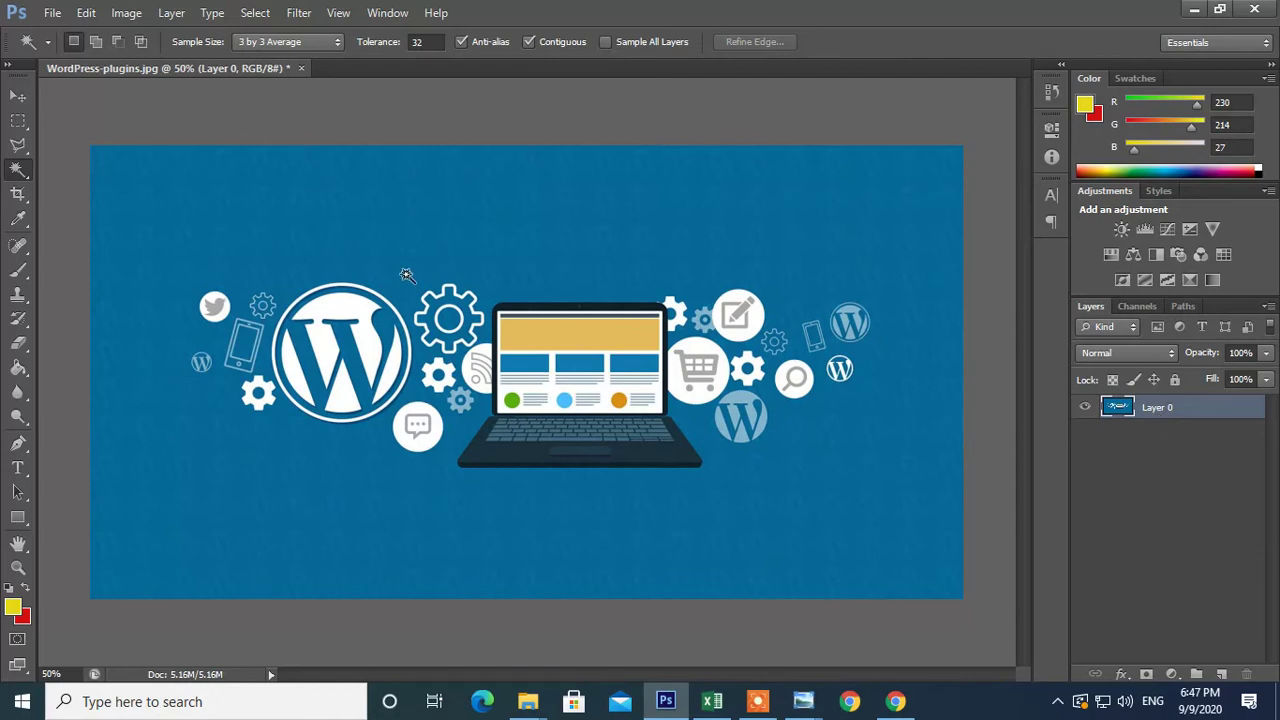
pyautogui.click(198, 222)
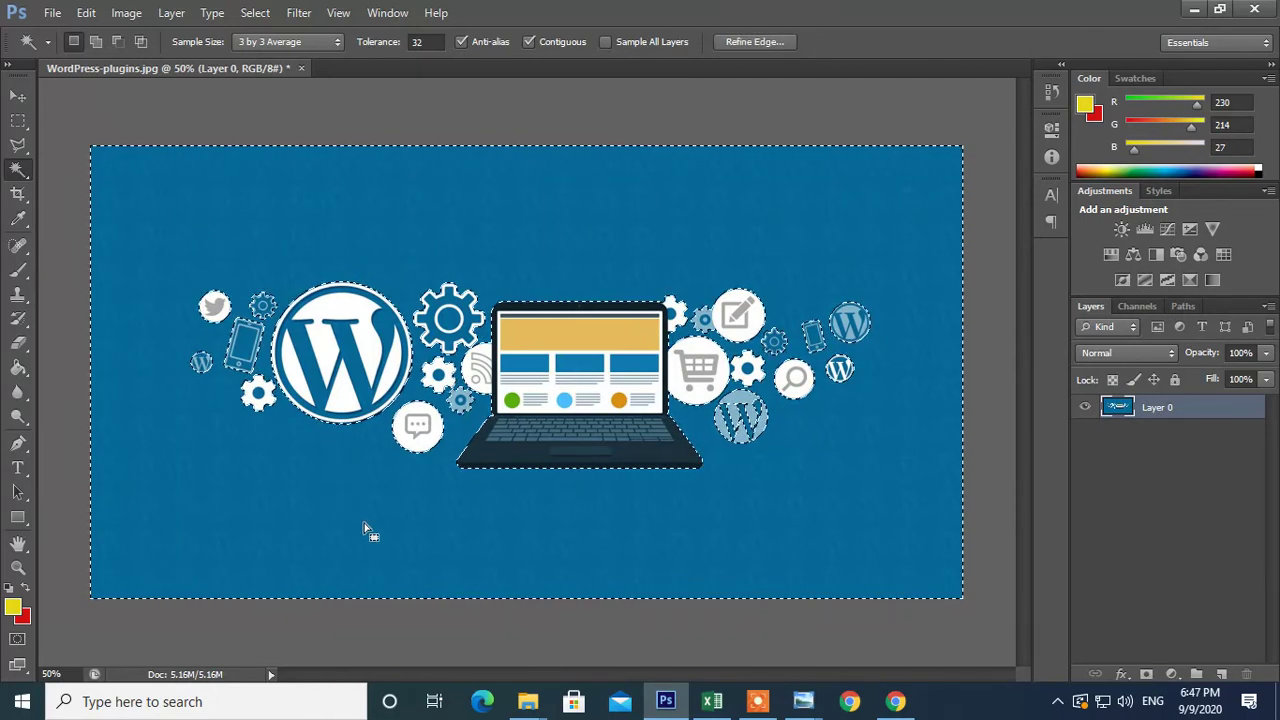
pyautogui.hotkey('ctrl', 'shift', 'i')
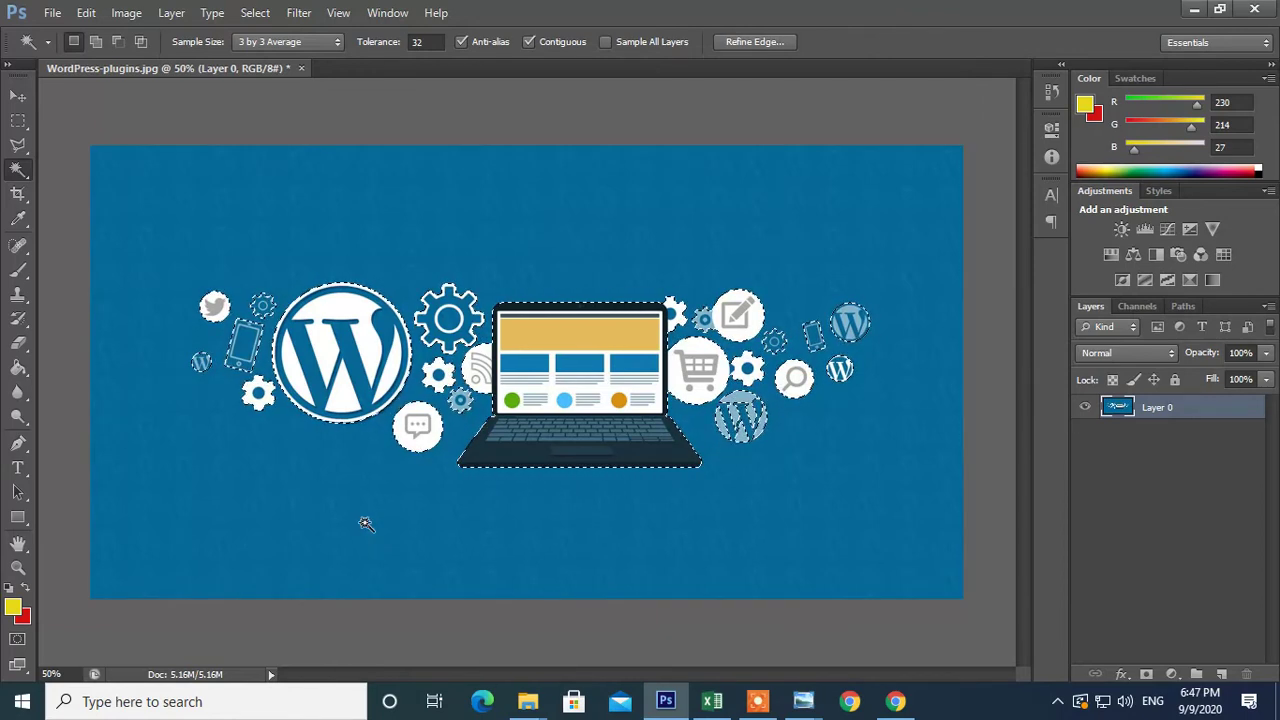
pyautogui.press('Delete')
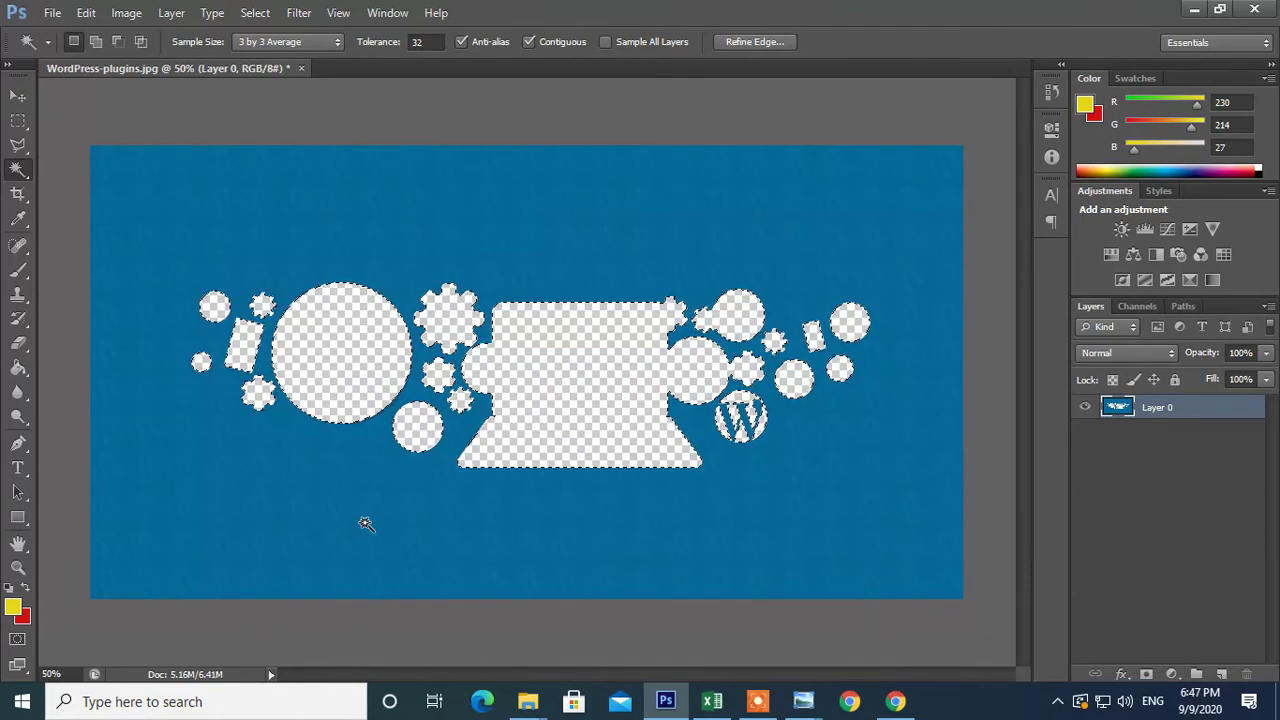
pyautogui.hotkey('ctrl', 'z')
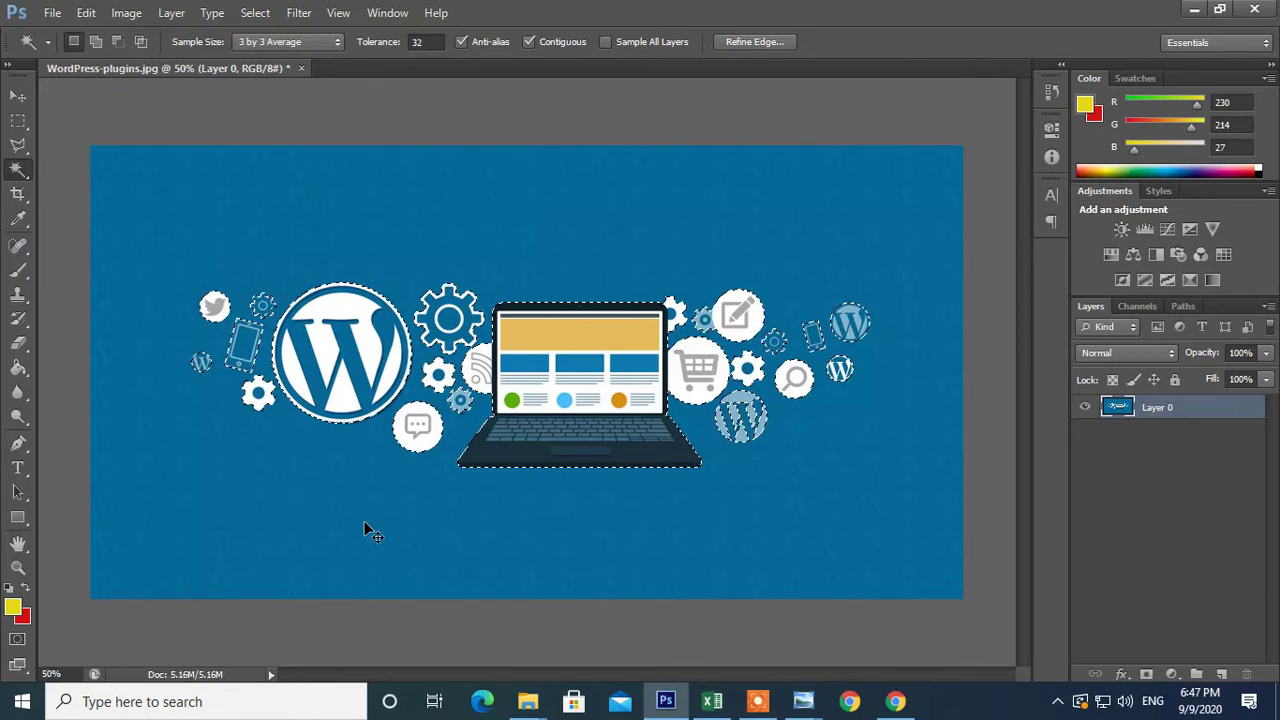
pyautogui.keyDown('shift'); pyautogui.click(364, 522); pyautogui.keyUp('shift')
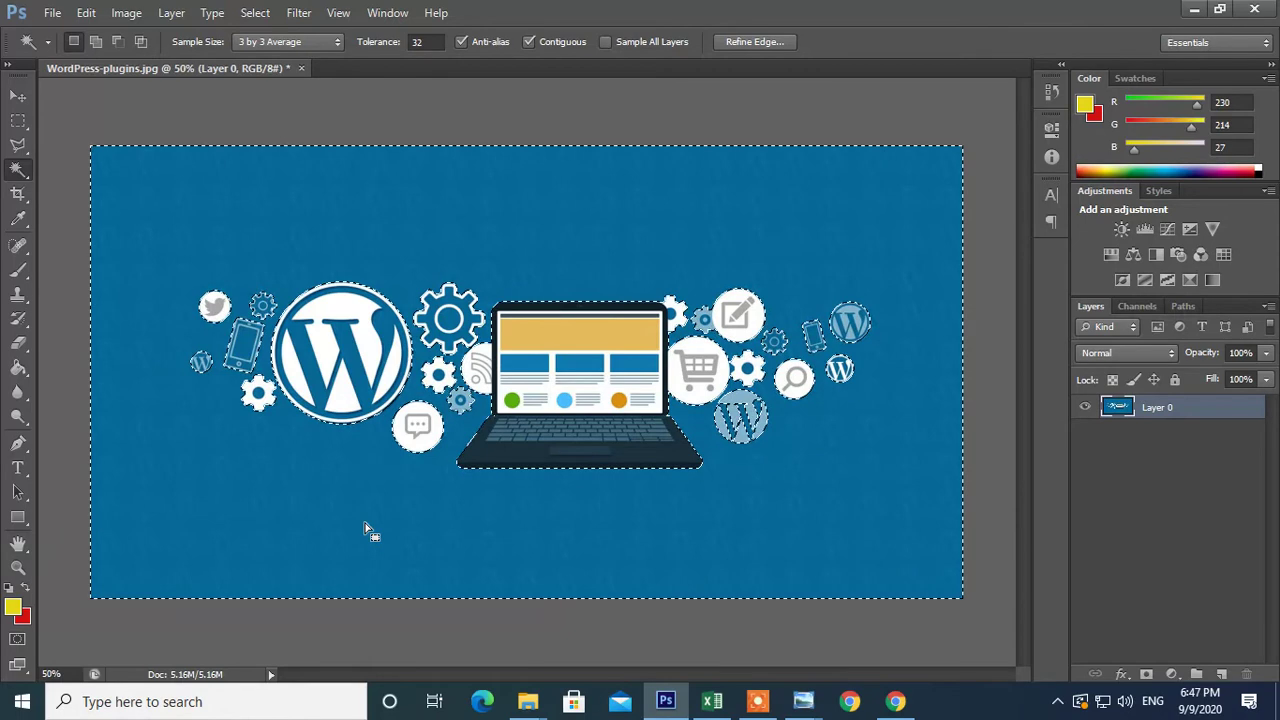
pyautogui.hotkey('ctrl', 'd')
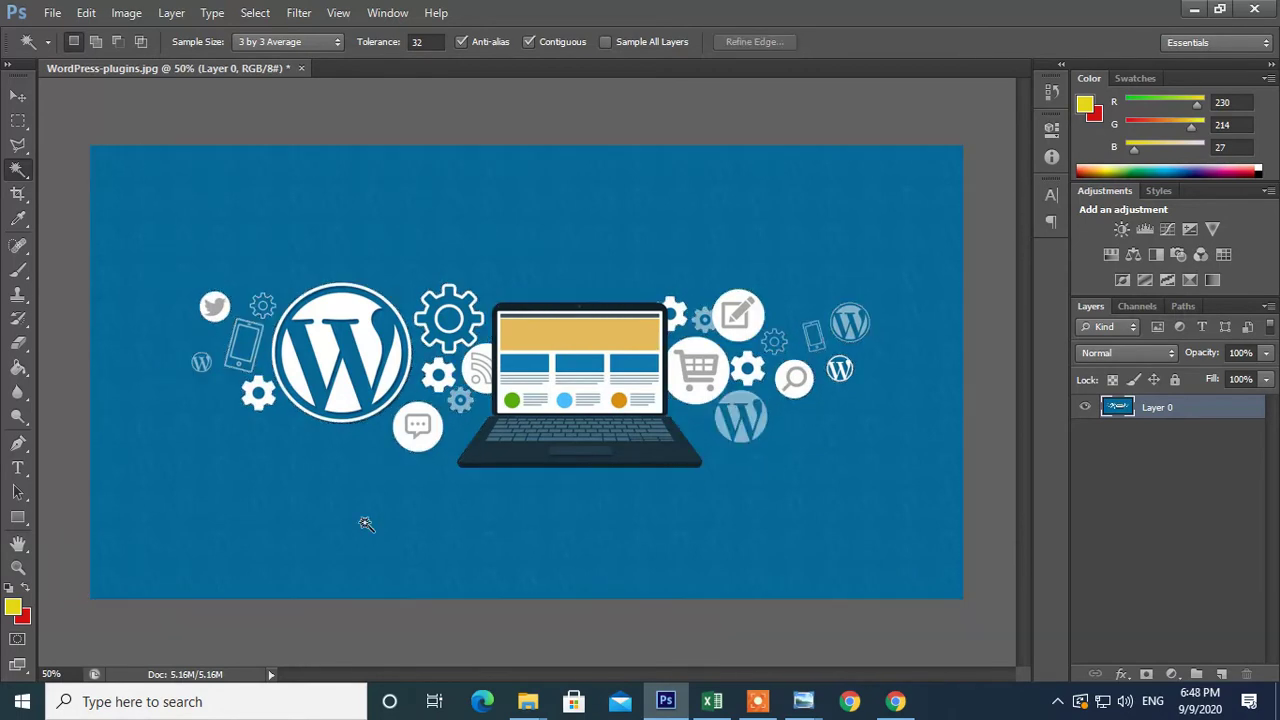
# - Crop the banner tighter by pulling the top-left and bottom-right corners inward
pyautogui.click(19, 195)
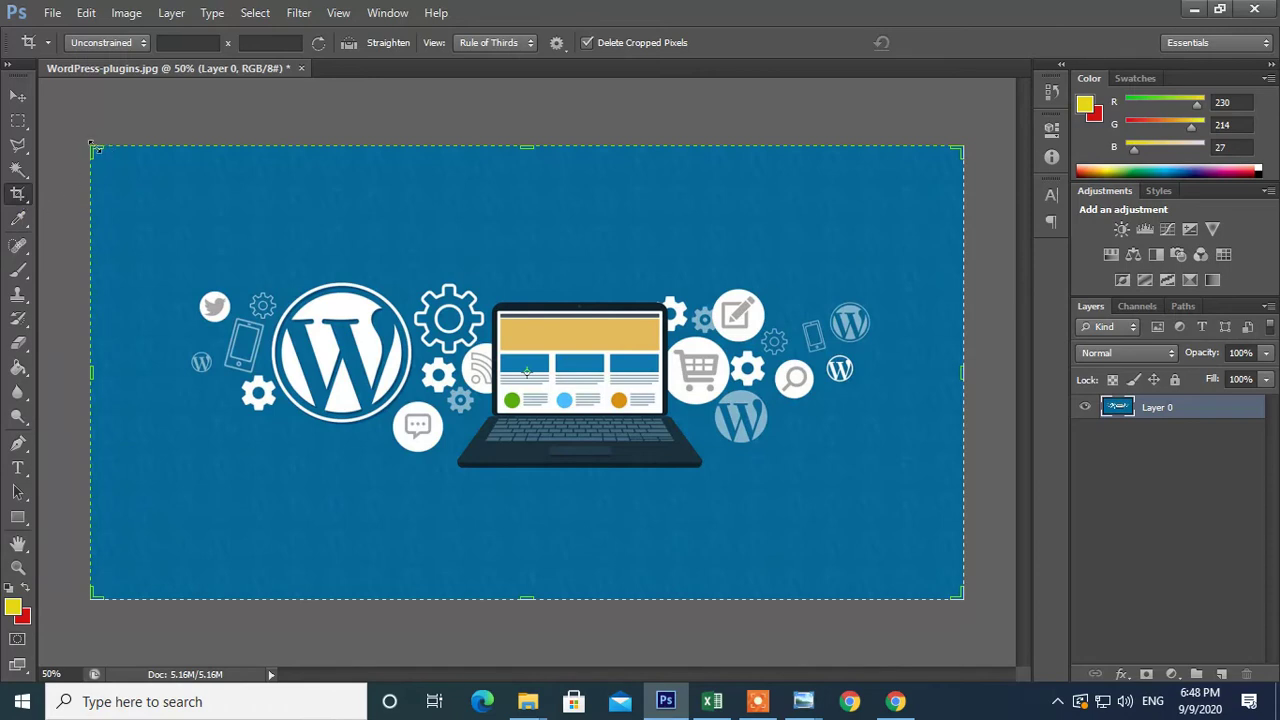
pyautogui.moveTo(91, 149); pyautogui.dragTo(143, 180)
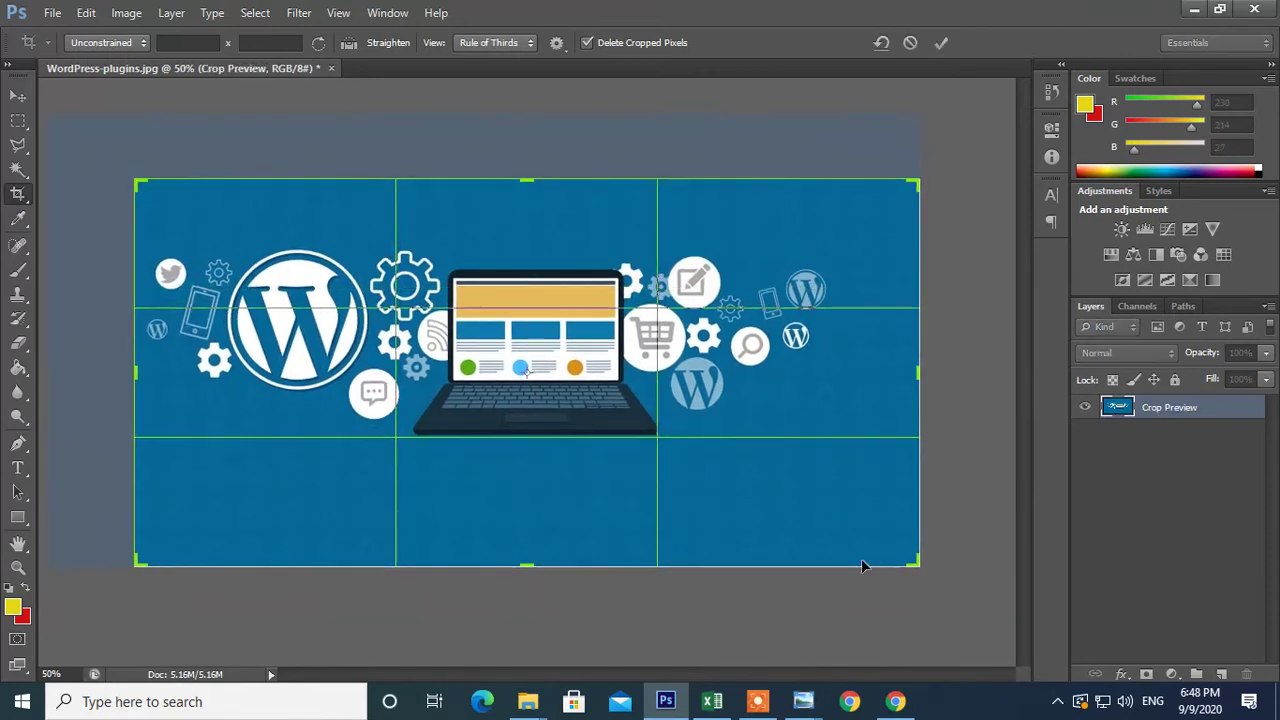
pyautogui.moveTo(914, 568); pyautogui.dragTo(876, 513)
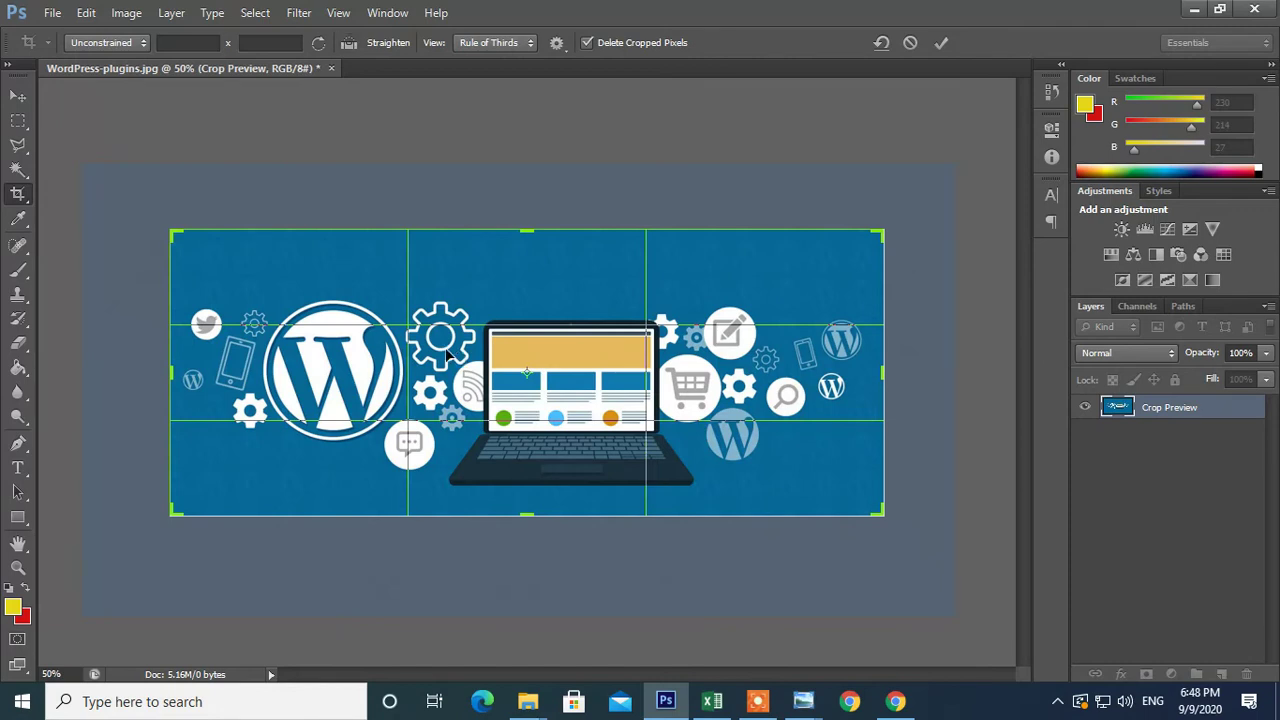
pyautogui.click(18, 95)
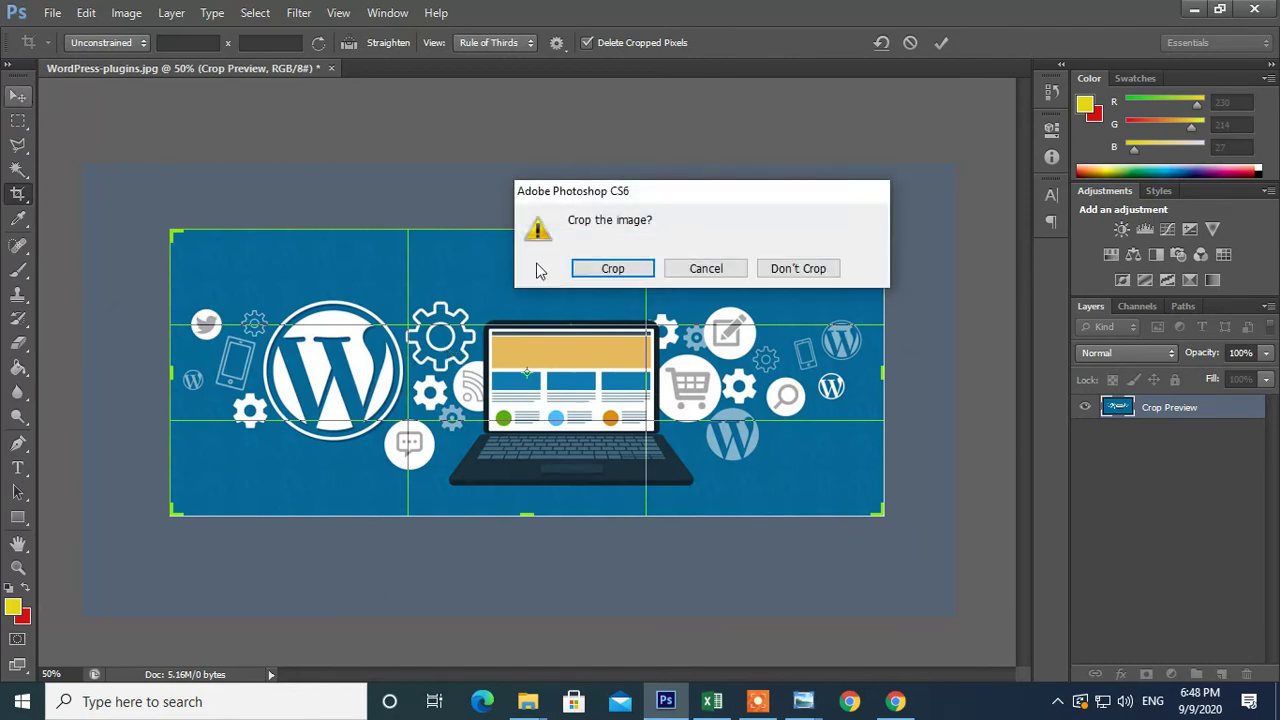
pyautogui.click(614, 268)
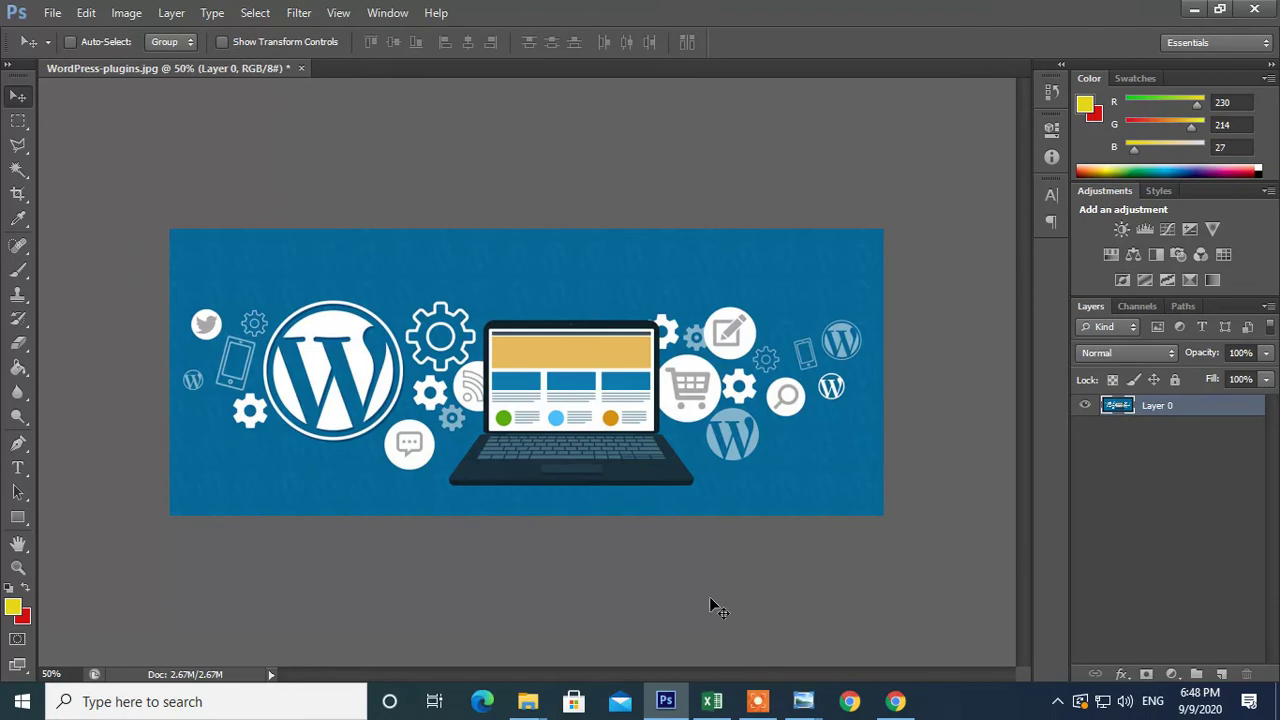
# - View the measuring and drawing tools on the tools overview chart, then return
pyautogui.click(665, 705)
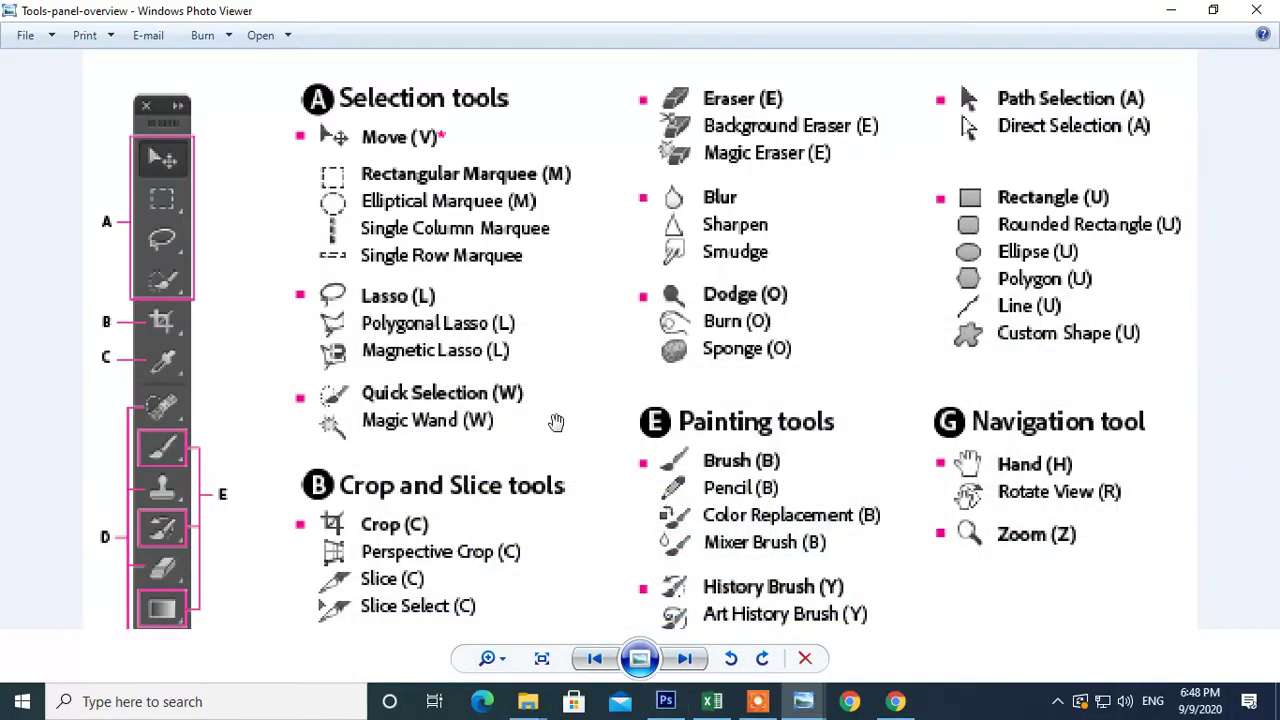
pyautogui.moveTo(597, 590)
pyautogui.mouseDown()
pyautogui.moveTo(473, 440)
pyautogui.moveTo(487, 386)
pyautogui.mouseUp()
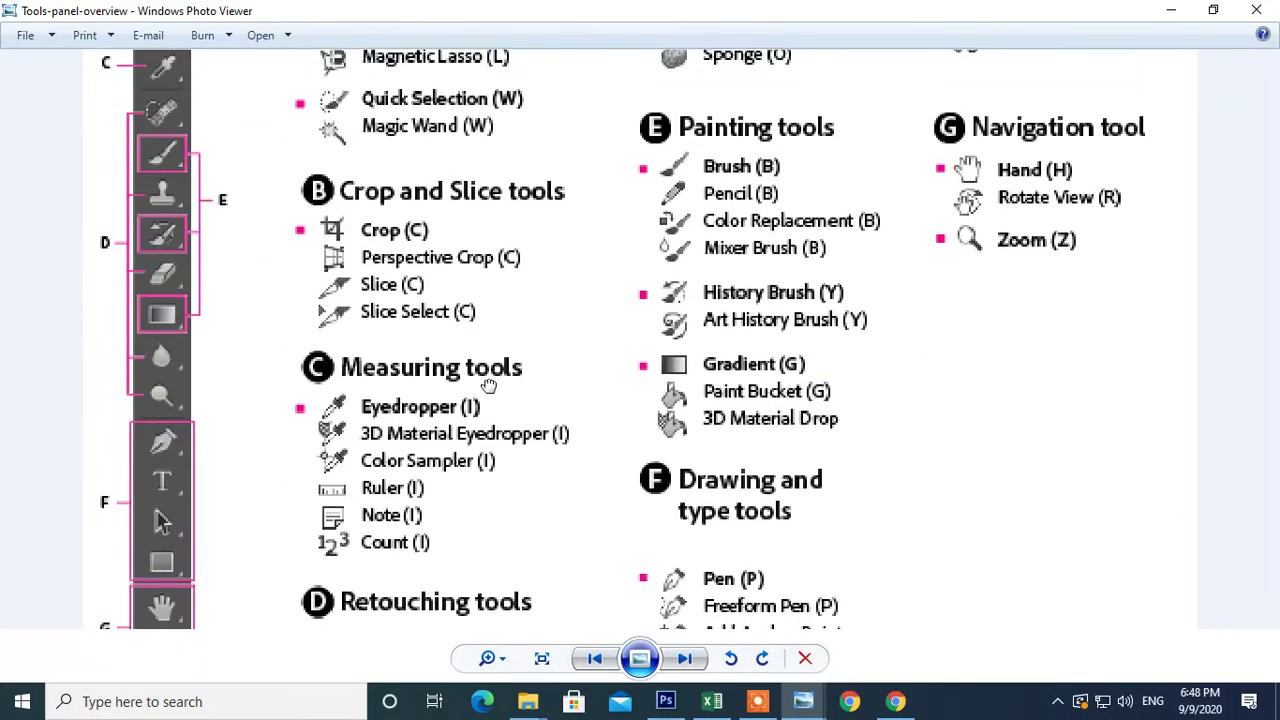
pyautogui.click(665, 701)
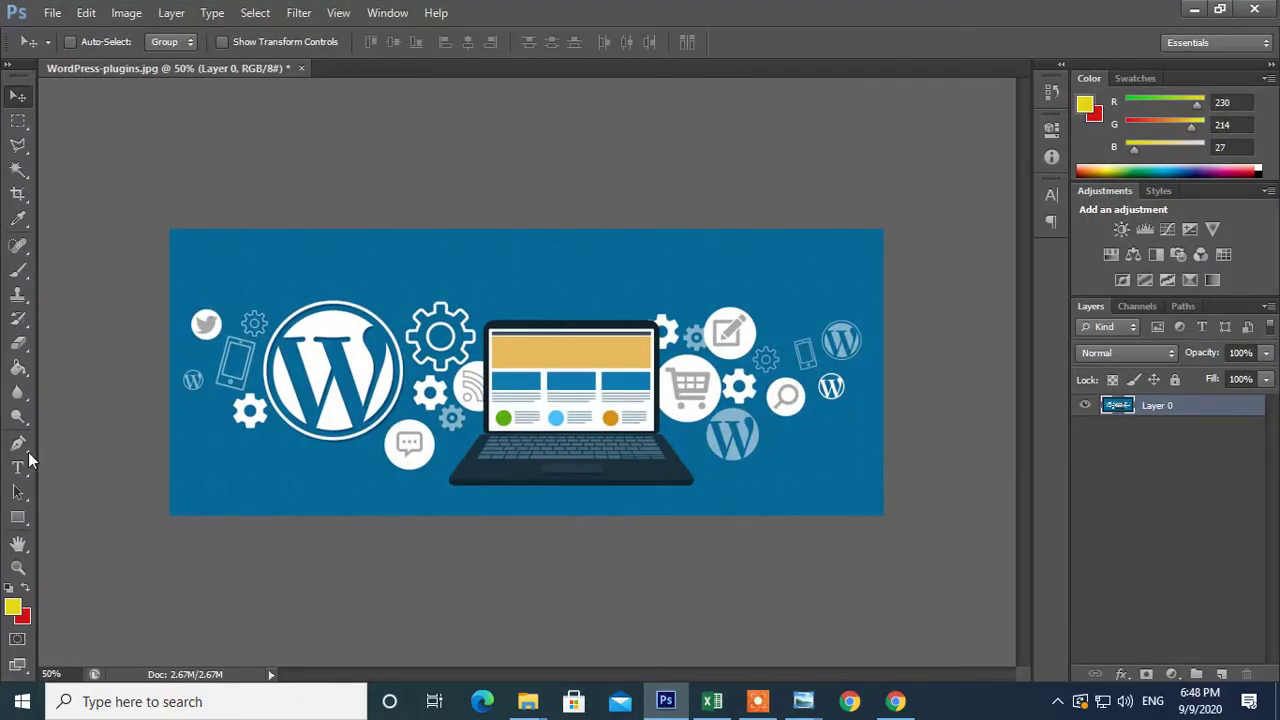
# - Undo the crop to restore the full banner, then show the Clone/Pattern Stamp flyout
pyautogui.click(18, 443)
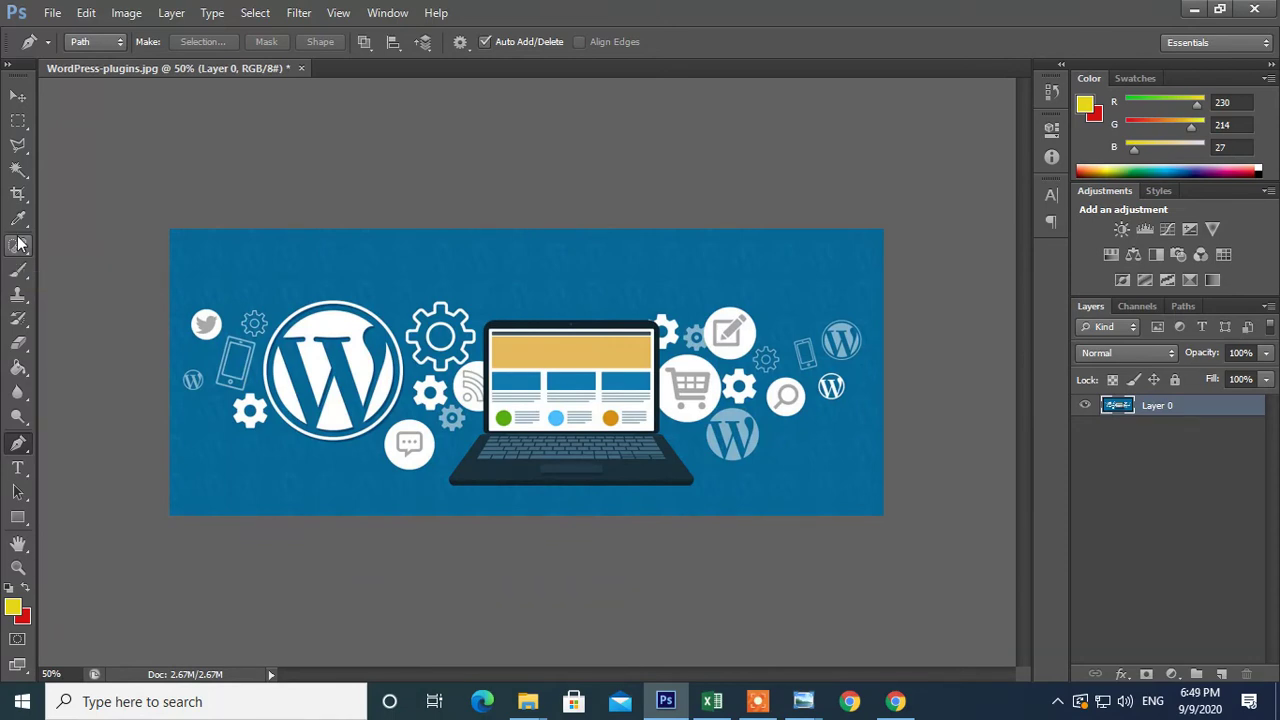
pyautogui.hotkey('ctrl', 'z')
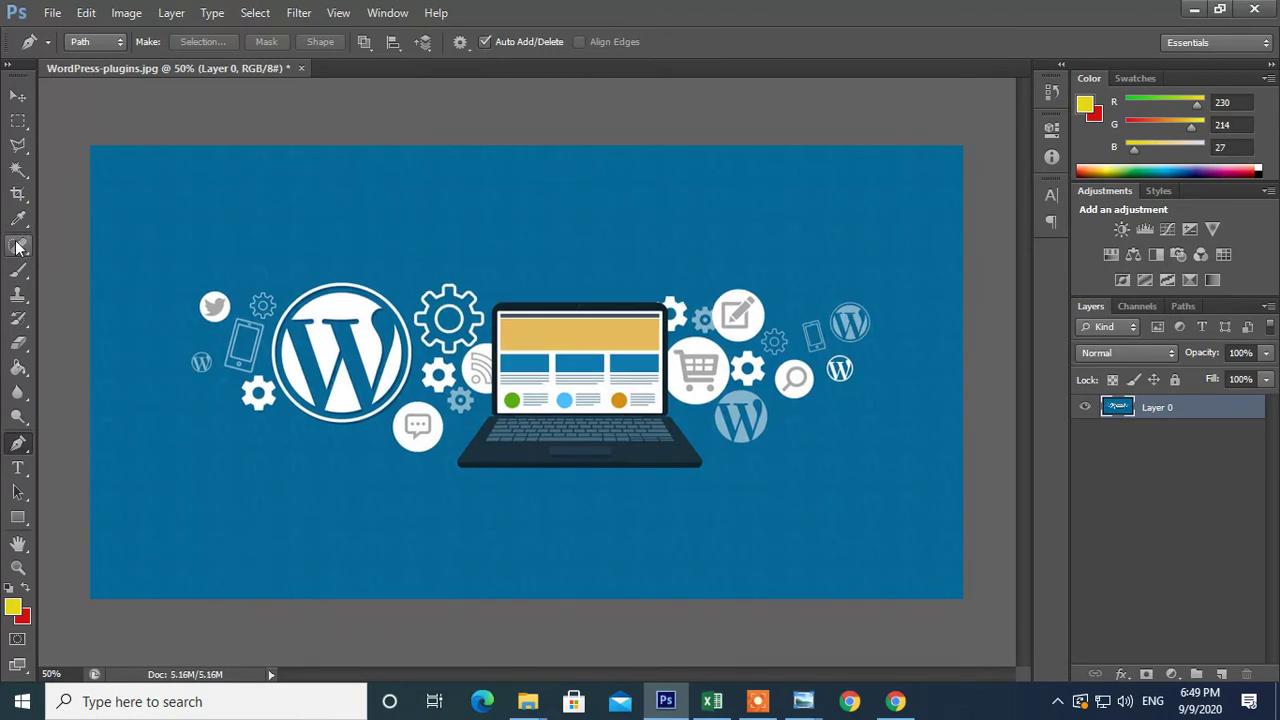
pyautogui.click(18, 246)
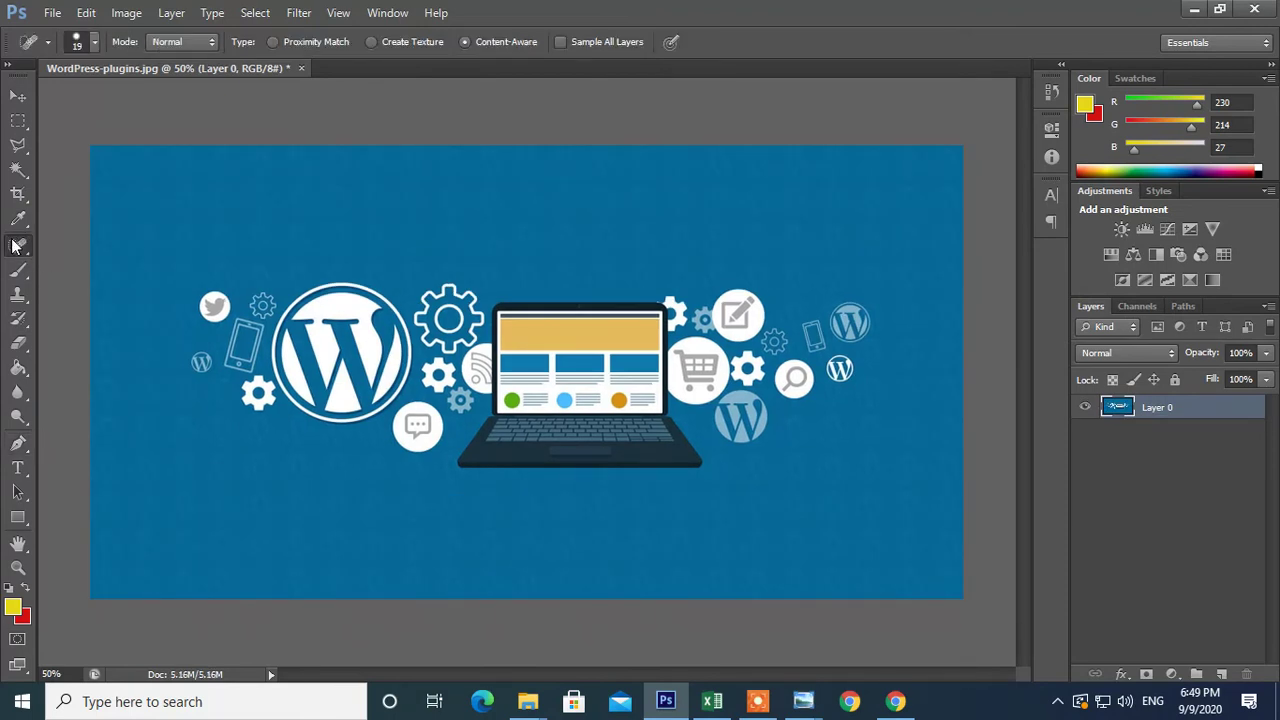
pyautogui.click(17, 298)
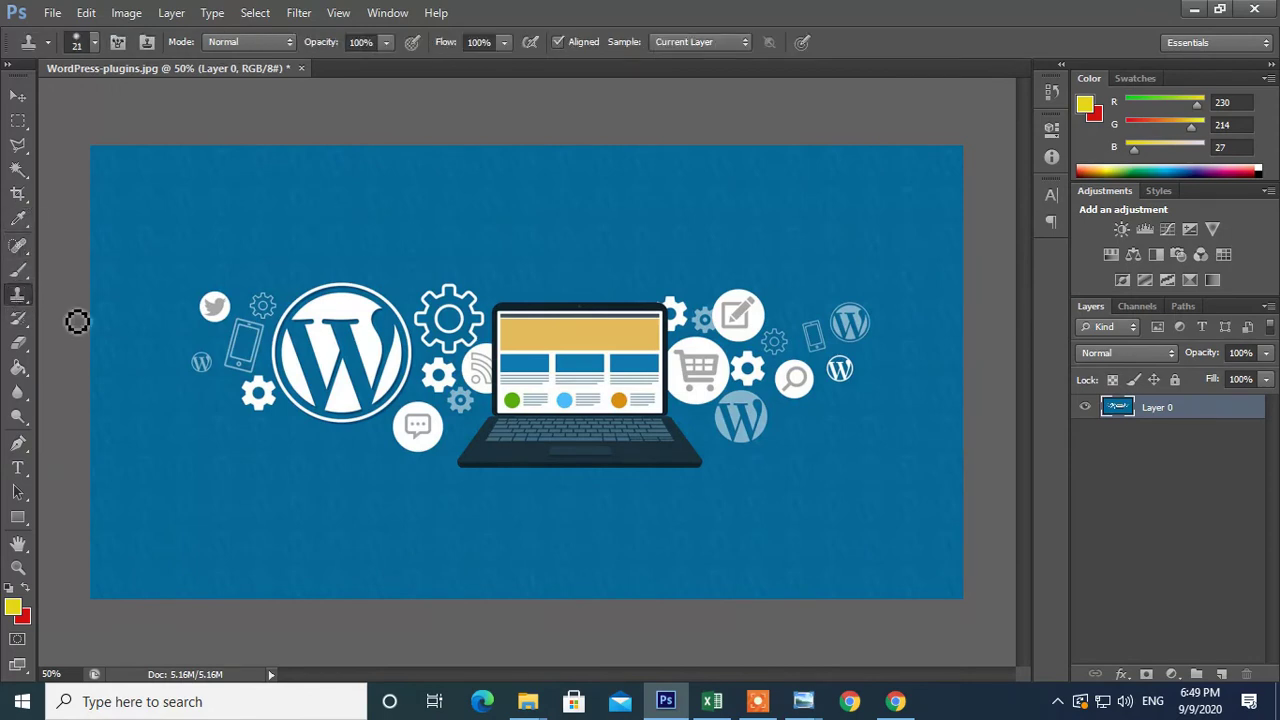
pyautogui.rightClick(22, 300)
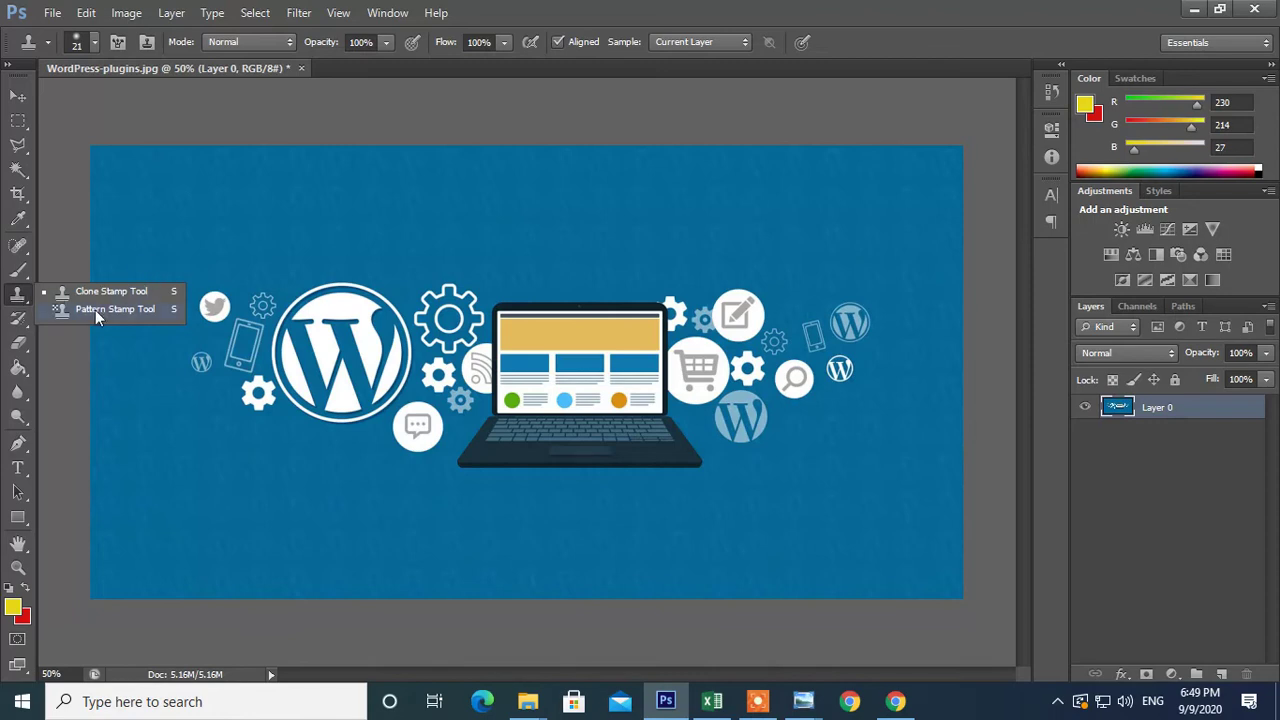
# - Try cloning and dismiss the missing clone-source warning
pyautogui.click(182, 472)
pyautogui.click(683, 277)
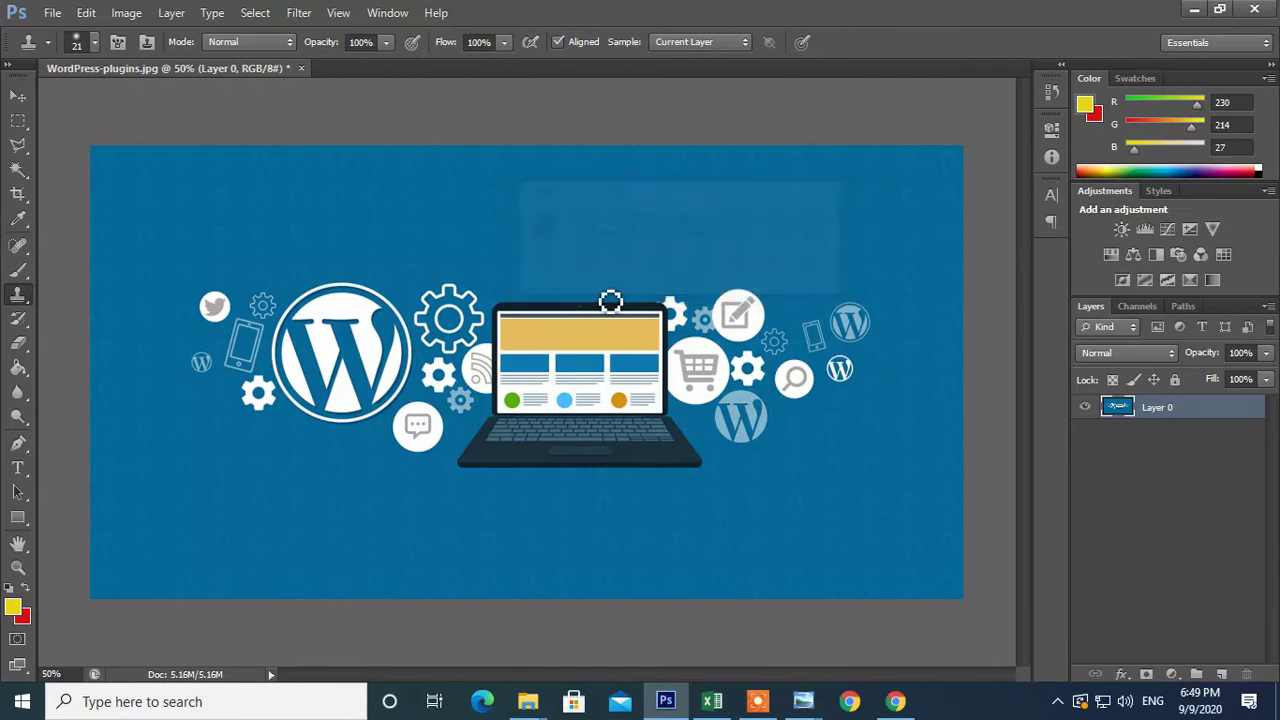
pyautogui.keyDown('alt'); pyautogui.click(215, 305); pyautogui.keyUp('alt')
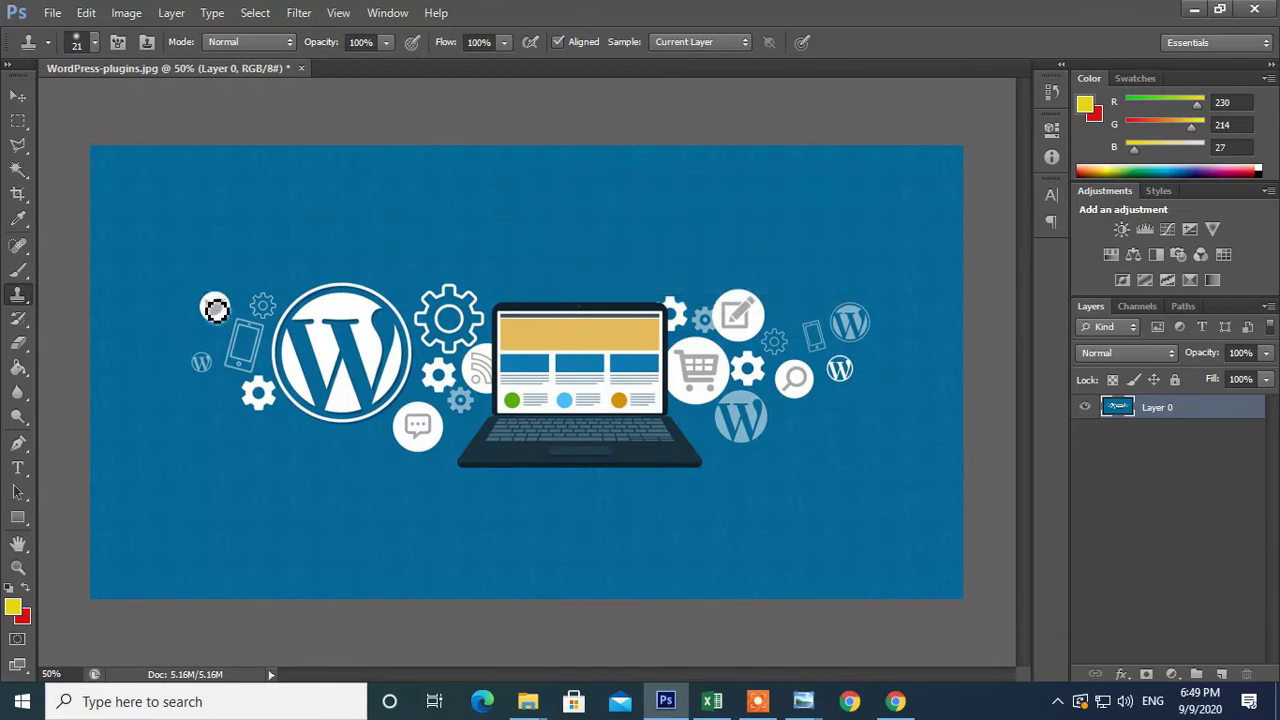
# - Resize the clone brush and sample the Twitter icon as the clone source
pyautogui.press(']')
pyautogui.press(']')
pyautogui.press(']')
pyautogui.press(']')
pyautogui.press(']')
pyautogui.press(']')
pyautogui.press(']')
pyautogui.press(']')
pyautogui.press(']')
pyautogui.press(']')
pyautogui.press(']')
pyautogui.press('[')
pyautogui.press('[')
pyautogui.press('[')
pyautogui.press(']')
pyautogui.press(']')
pyautogui.press(']')
pyautogui.press(']')
pyautogui.press(']')
pyautogui.press(']')
pyautogui.press(']')
pyautogui.press('[')
pyautogui.press('[')
pyautogui.press('[')
pyautogui.press('[')
pyautogui.press('[')
pyautogui.press('[')
pyautogui.press(']')
pyautogui.press(']')
pyautogui.keyDown('alt'); pyautogui.click(214, 305); pyautogui.keyUp('alt')
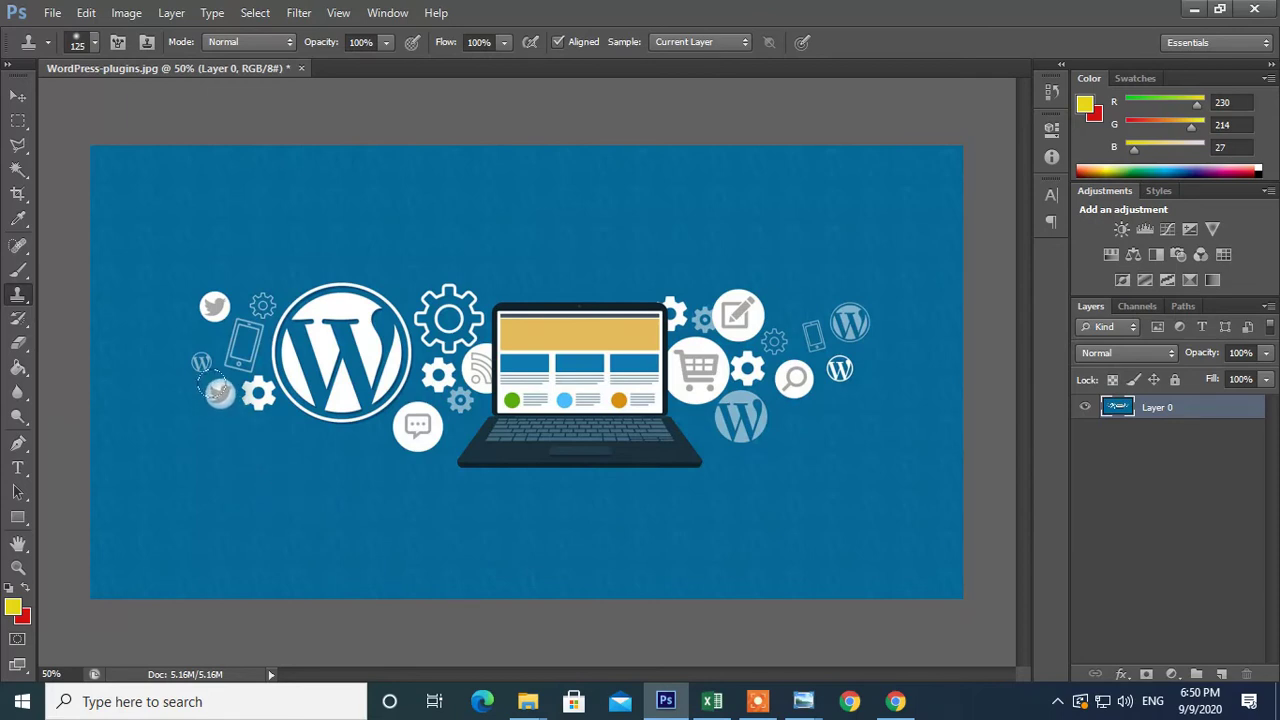
# - Stamp a Twitter copy below the WordPress logo and clone the chat bubble at 175 px
pyautogui.click(213, 390)
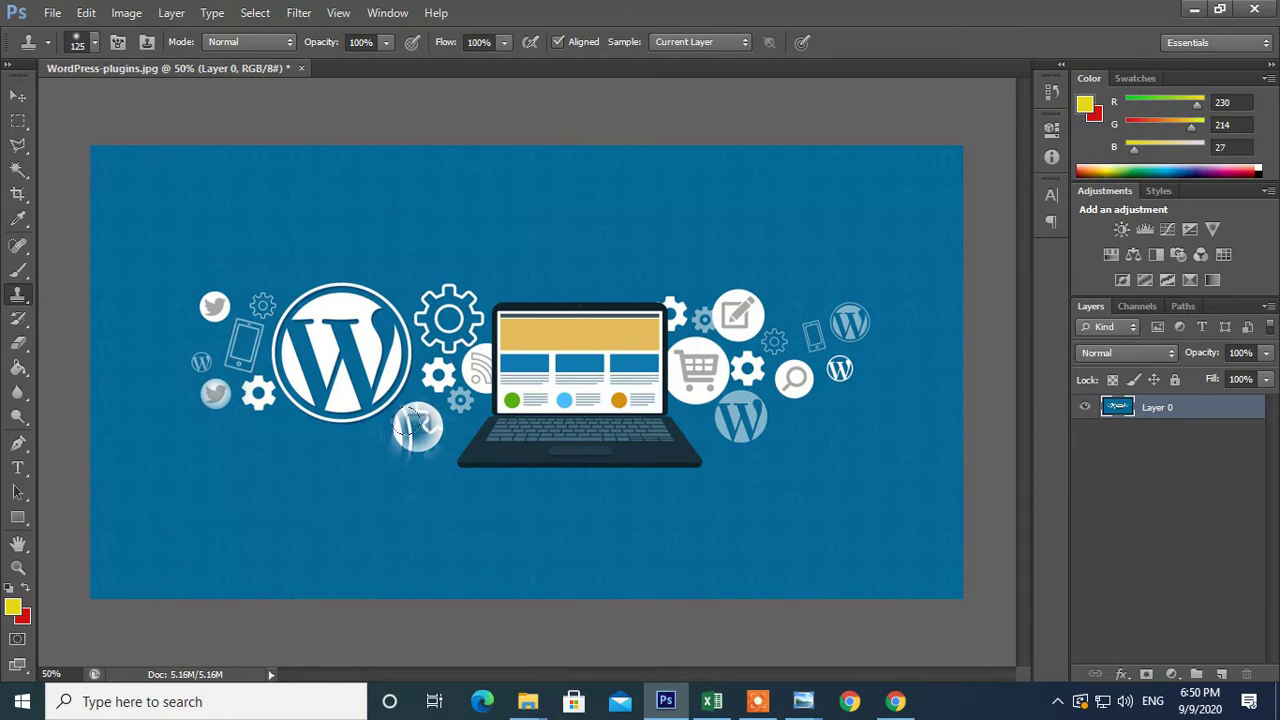
pyautogui.press(']')
pyautogui.press(']')
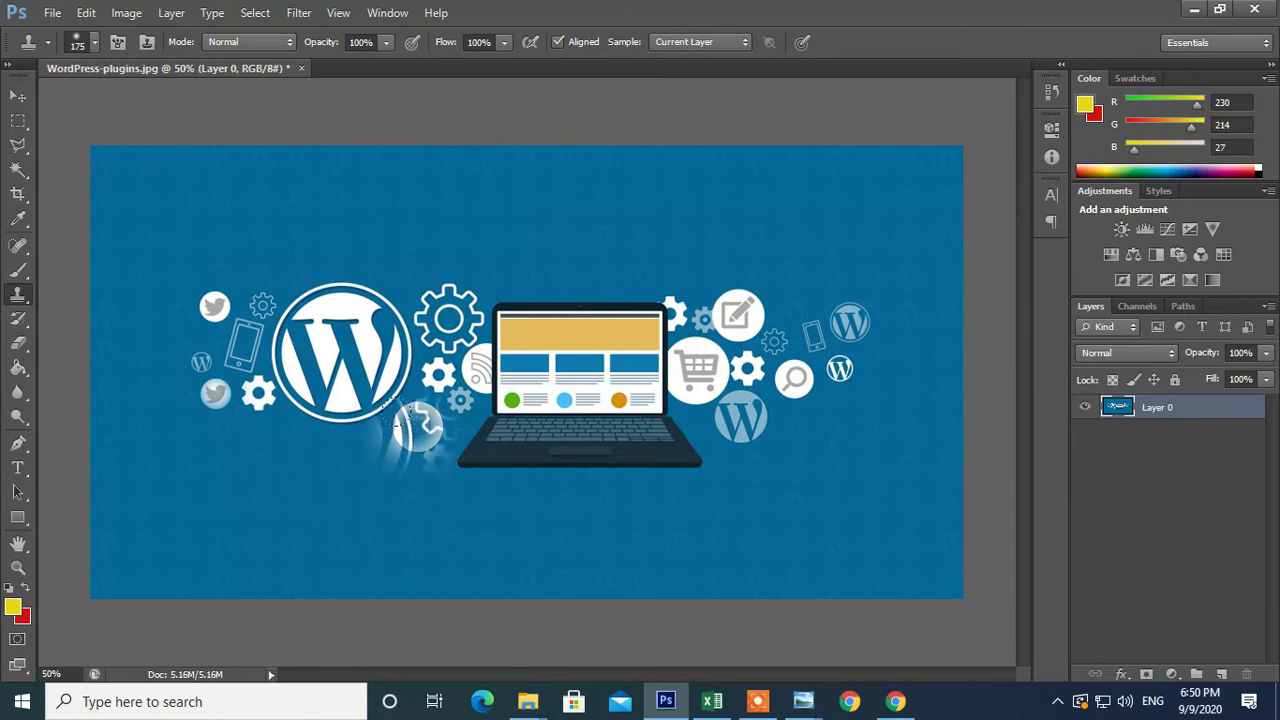
pyautogui.keyDown('alt'); pyautogui.click(416, 426); pyautogui.keyUp('alt')
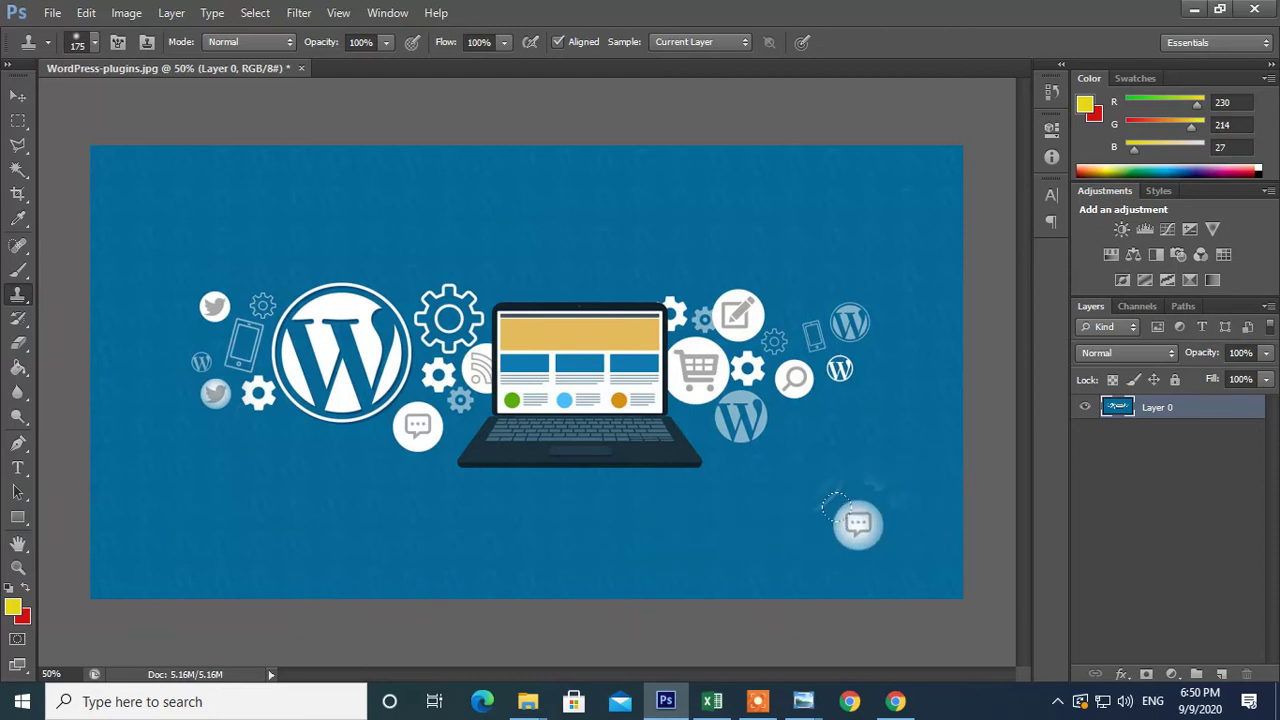
pyautogui.moveTo(836, 508); pyautogui.dragTo(842, 502)
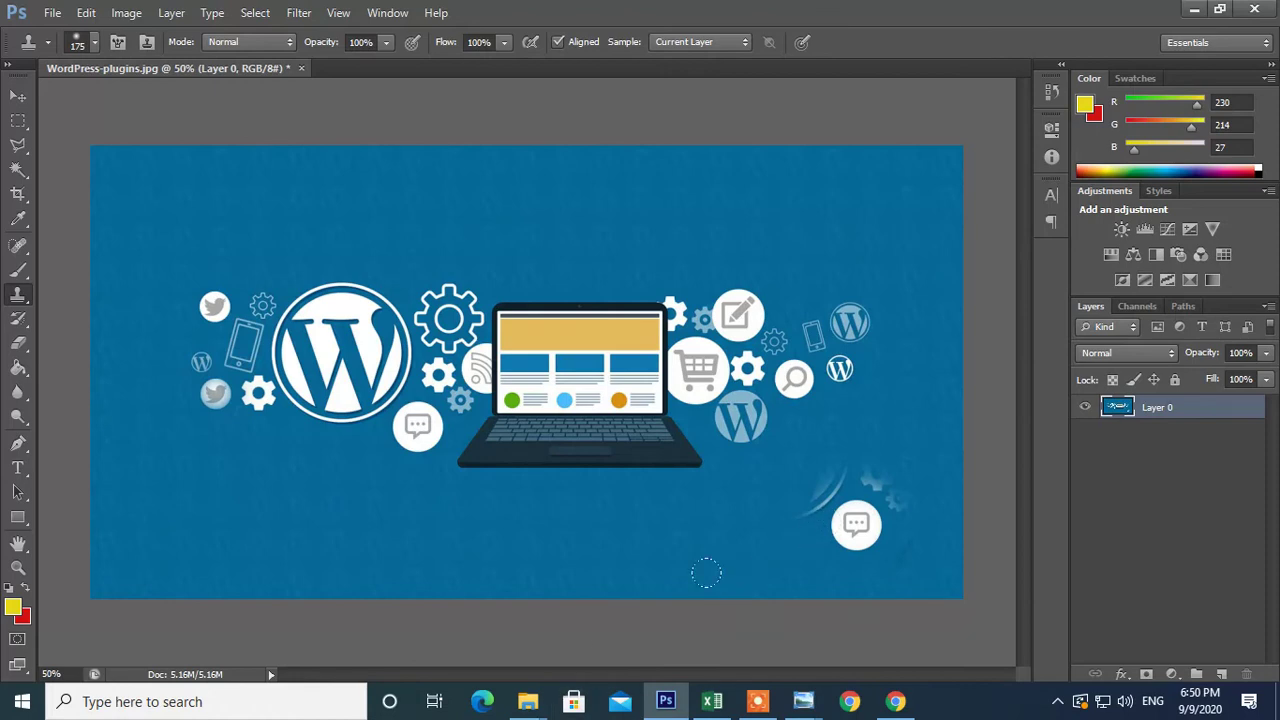
pyautogui.moveTo(850, 515); pyautogui.dragTo(858, 505)
# - Undo the chat-bubble clone strokes, restoring the banner's original artwork
pyautogui.hotkey('ctrl', 'z')
pyautogui.moveTo(884, 541); pyautogui.dragTo(908, 555)
pyautogui.hotkey('ctrl', 'z')
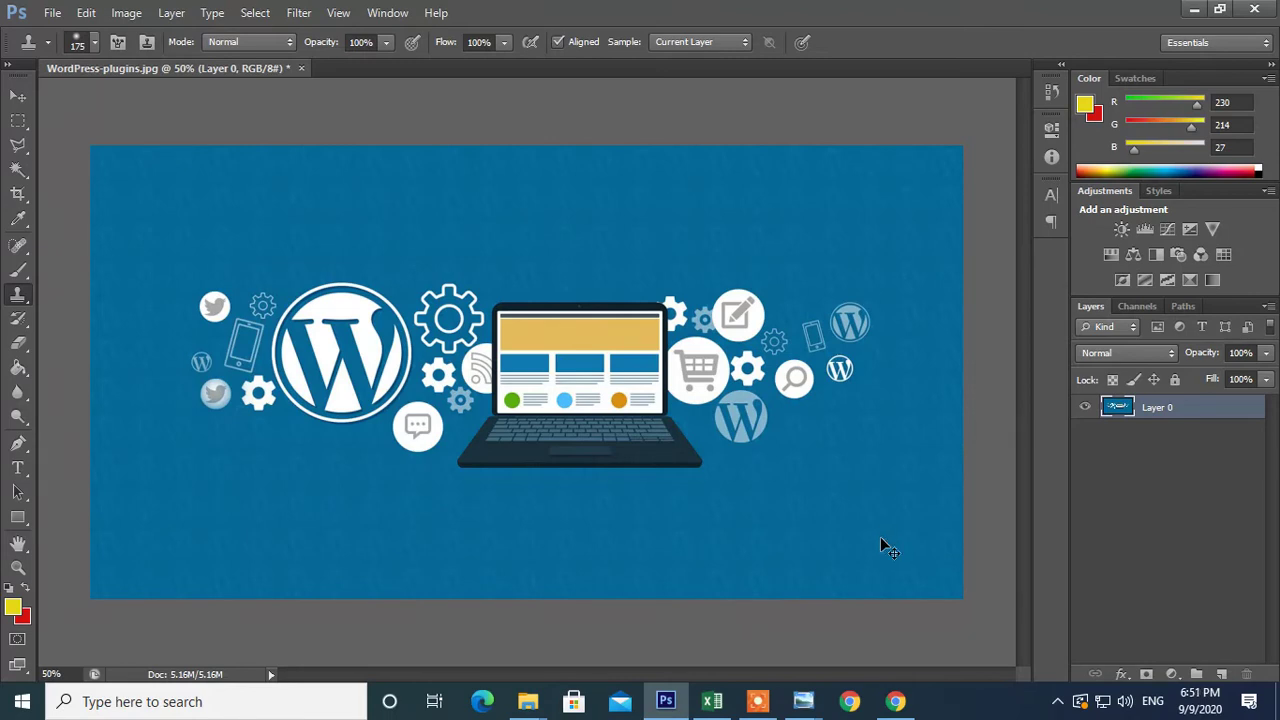
pyautogui.hotkey('ctrl', 'z')
pyautogui.hotkey('ctrl', 'z')
pyautogui.rightClick(17, 296)
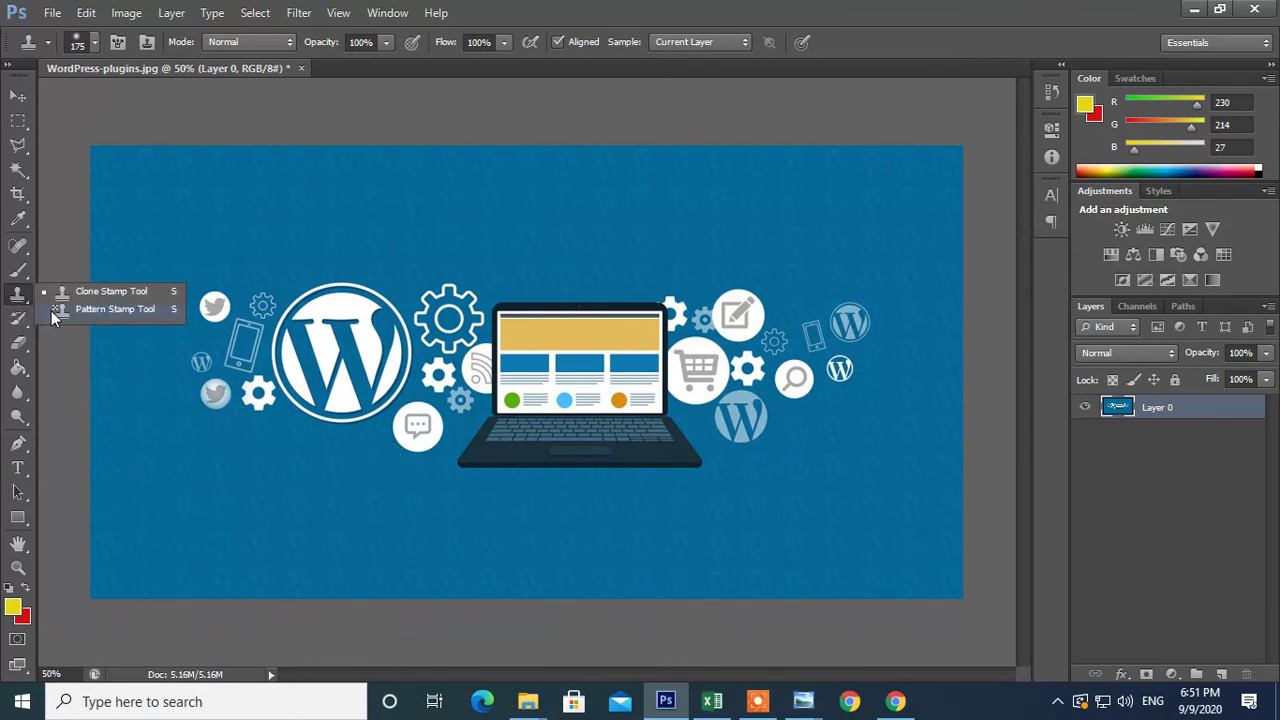
pyautogui.click(56, 310)
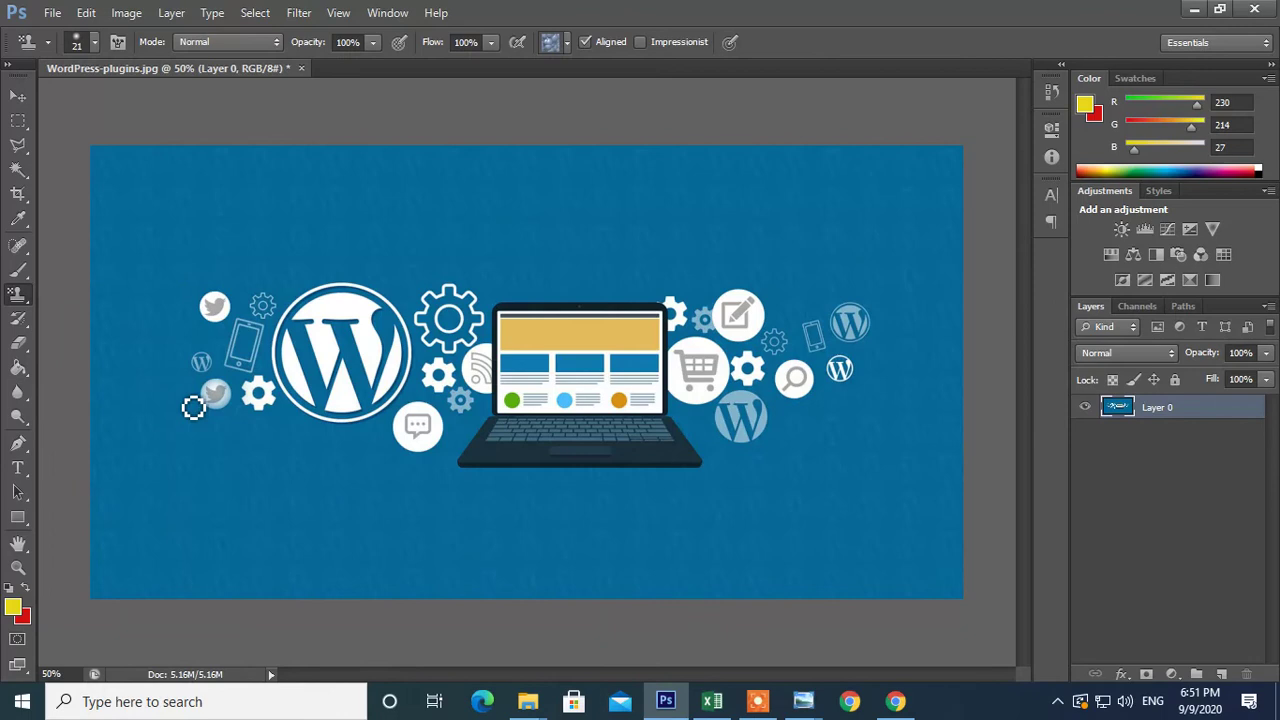
pyautogui.press(']')
pyautogui.press(']')
pyautogui.press(']')
pyautogui.press('[')
pyautogui.press('[')
pyautogui.press('[')
pyautogui.press('[')
pyautogui.press('[')
pyautogui.press('[')
pyautogui.rightClick(17, 293)
pyautogui.click(52, 292)
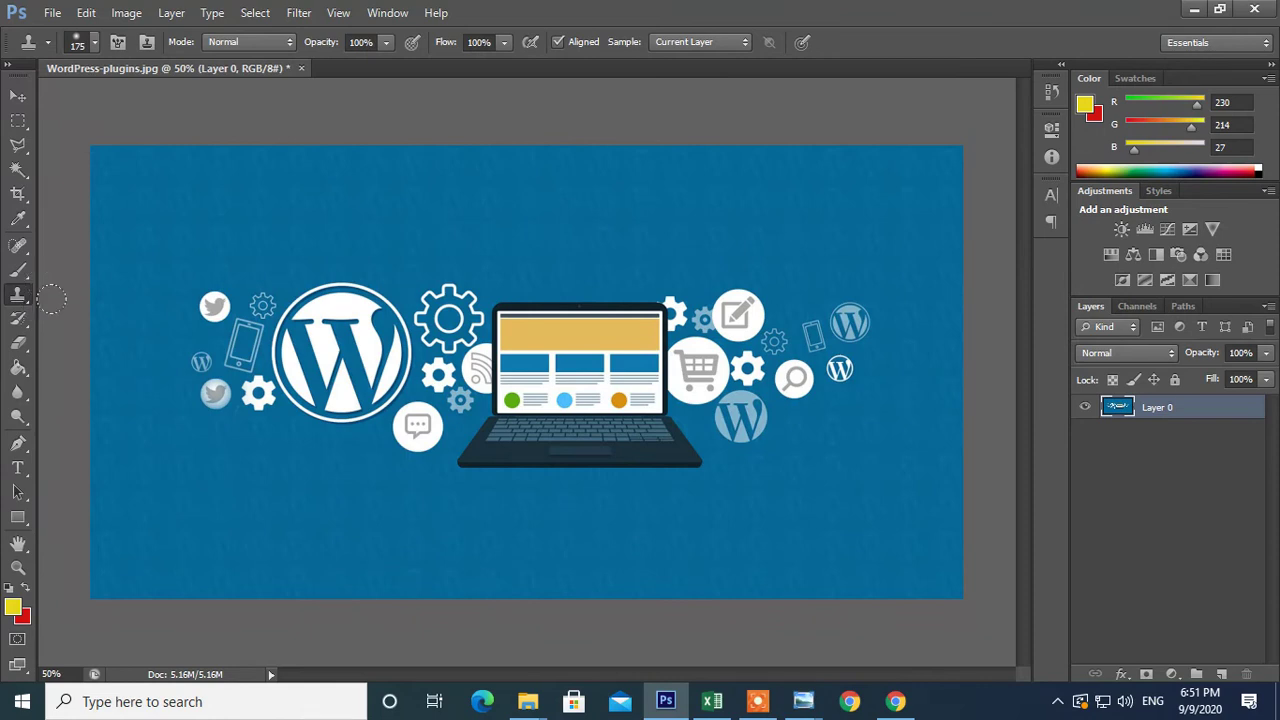
pyautogui.rightClick(17, 296)
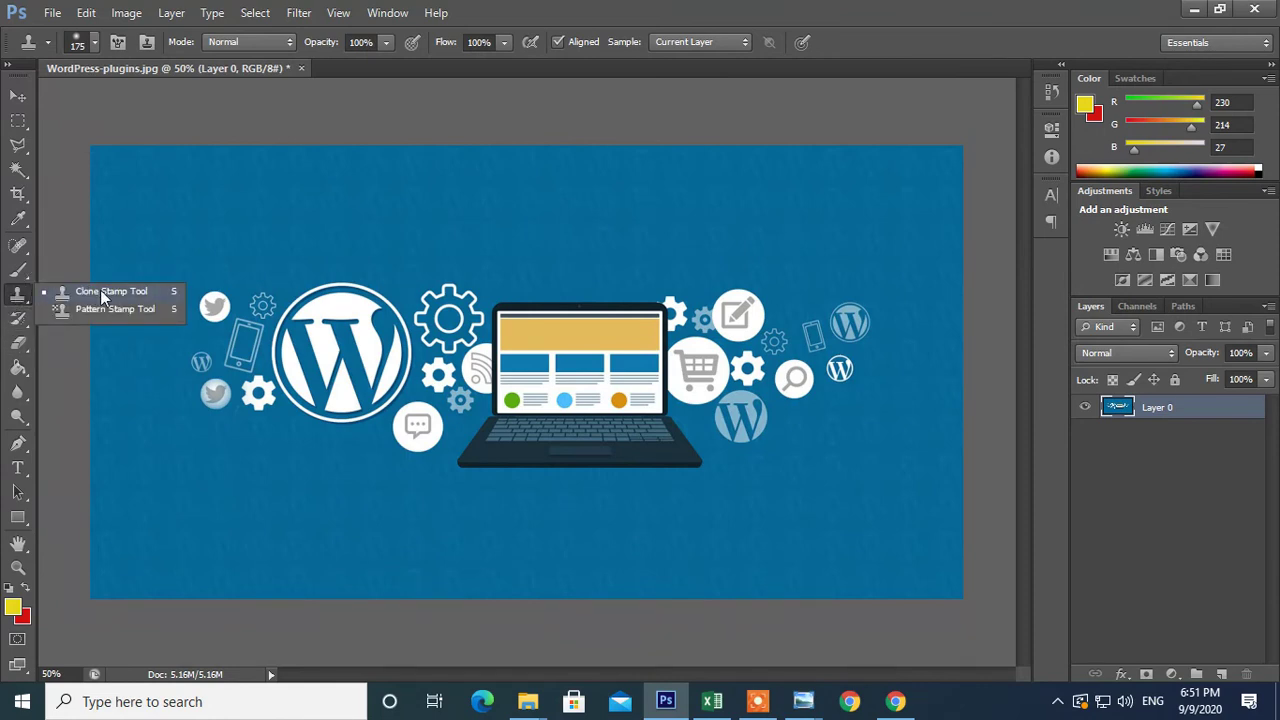
pyautogui.click(100, 290)
pyautogui.rightClick(17, 294)
pyautogui.click(77, 309)
pyautogui.rightClick(17, 294)
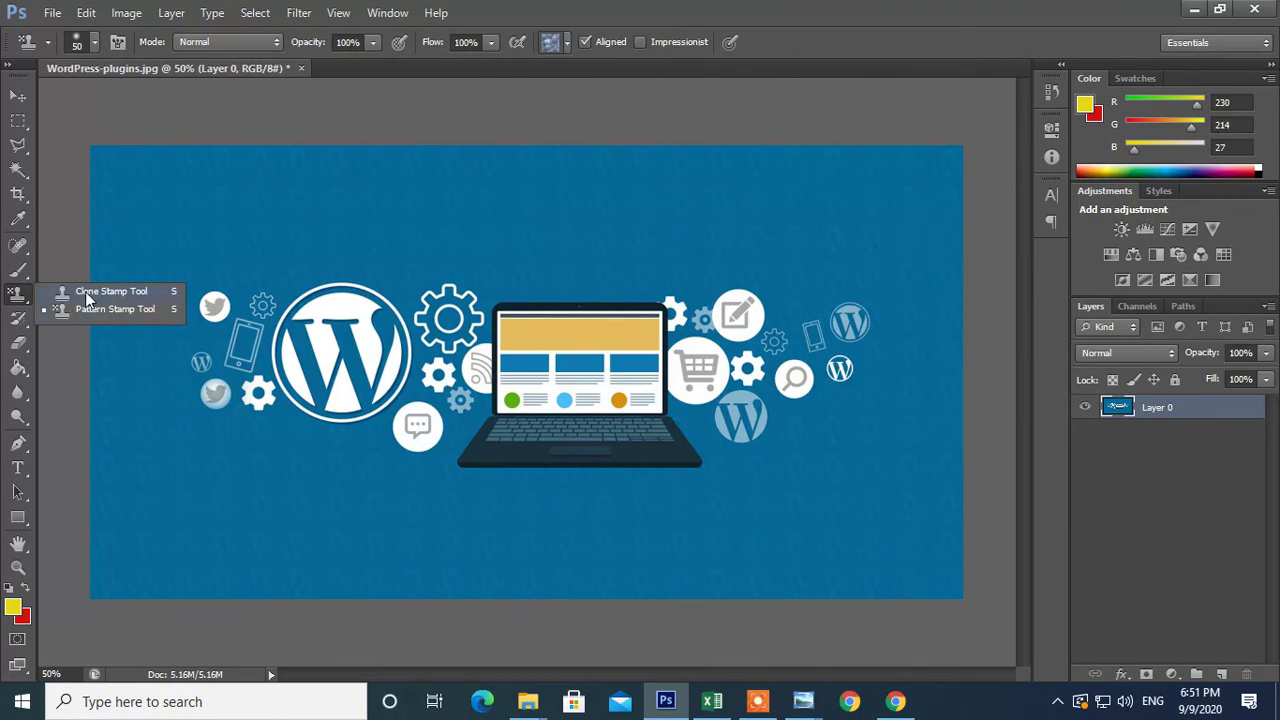
pyautogui.click(86, 294)
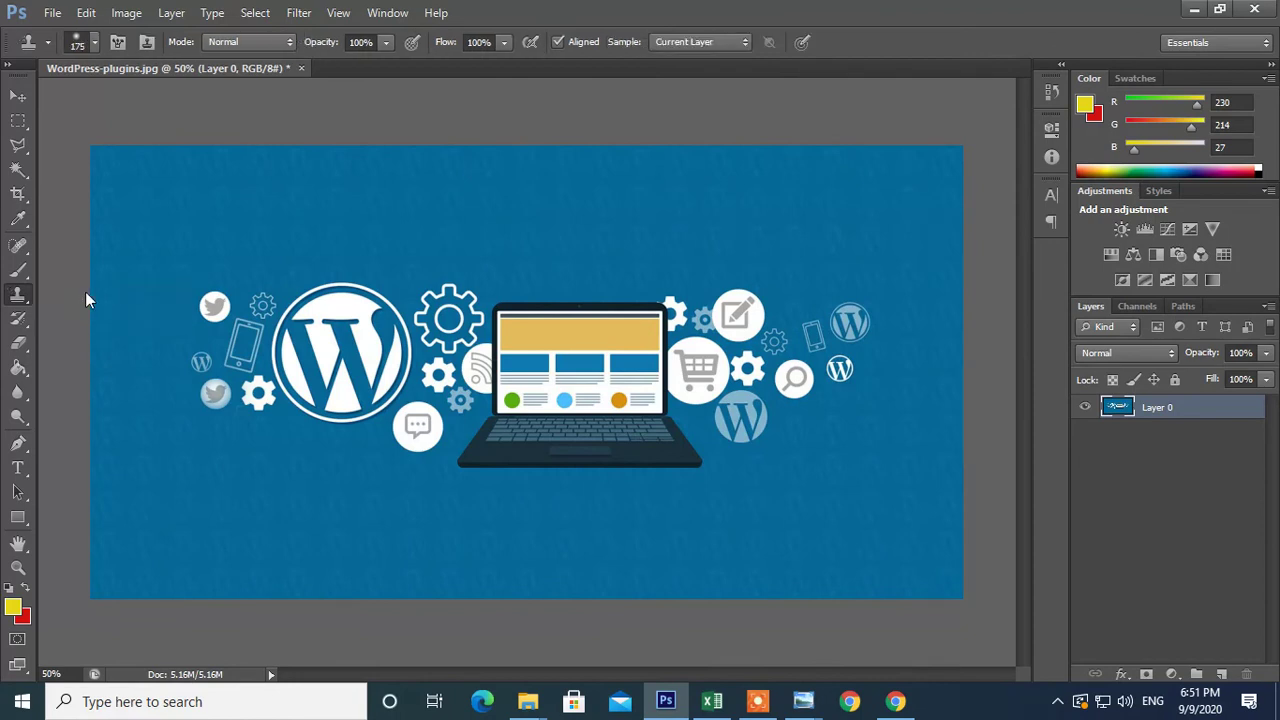
pyautogui.click(24, 350)
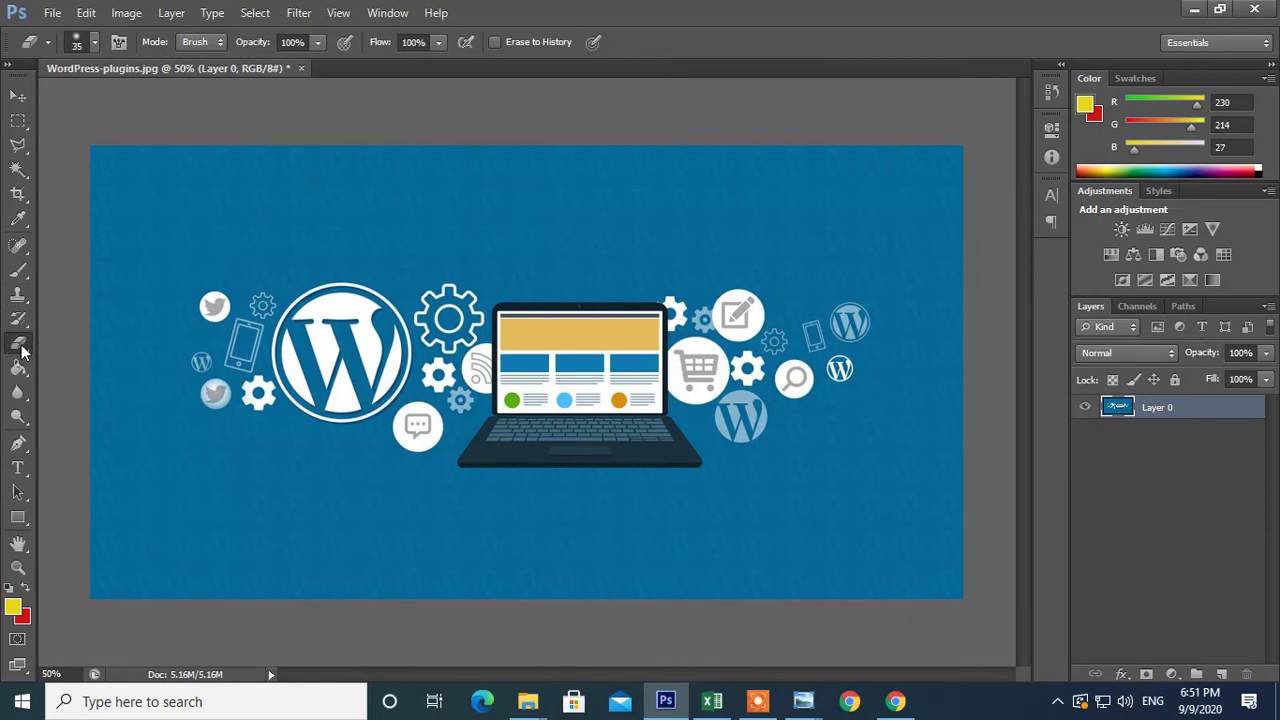
pyautogui.rightClick(24, 350)
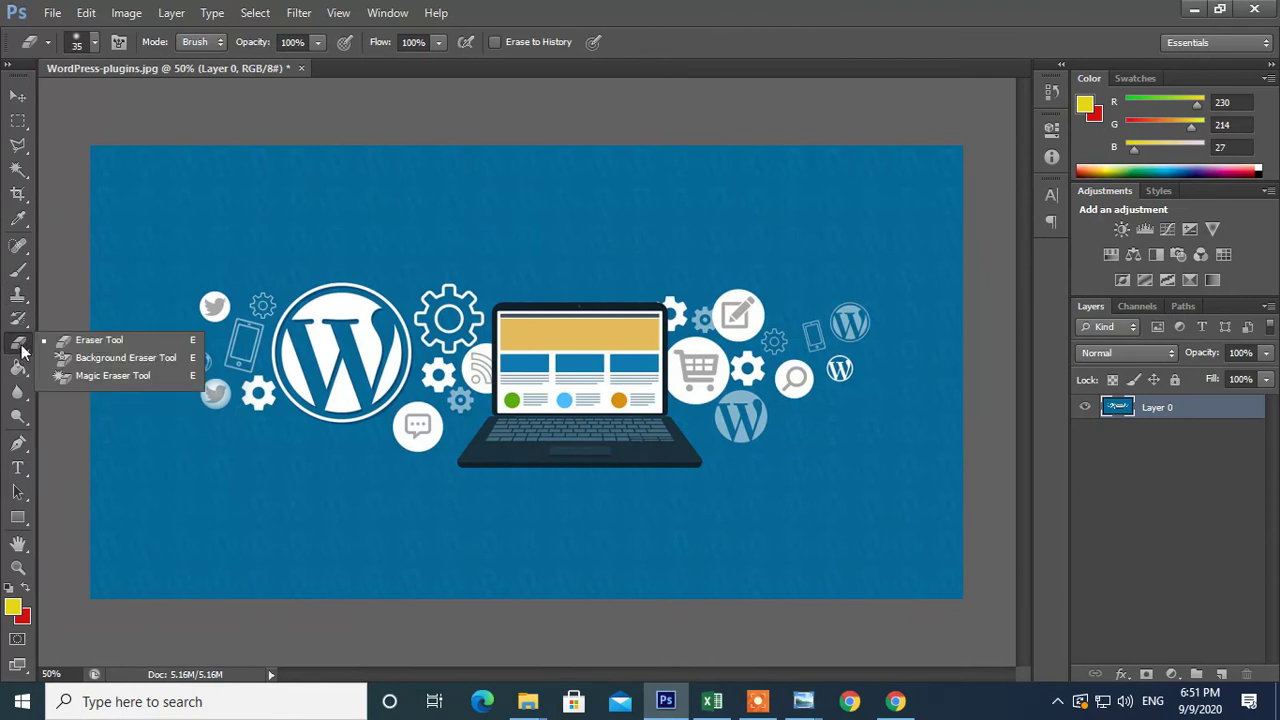
pyautogui.click(83, 341)
pyautogui.moveTo(146, 250); pyautogui.dragTo(140, 432)
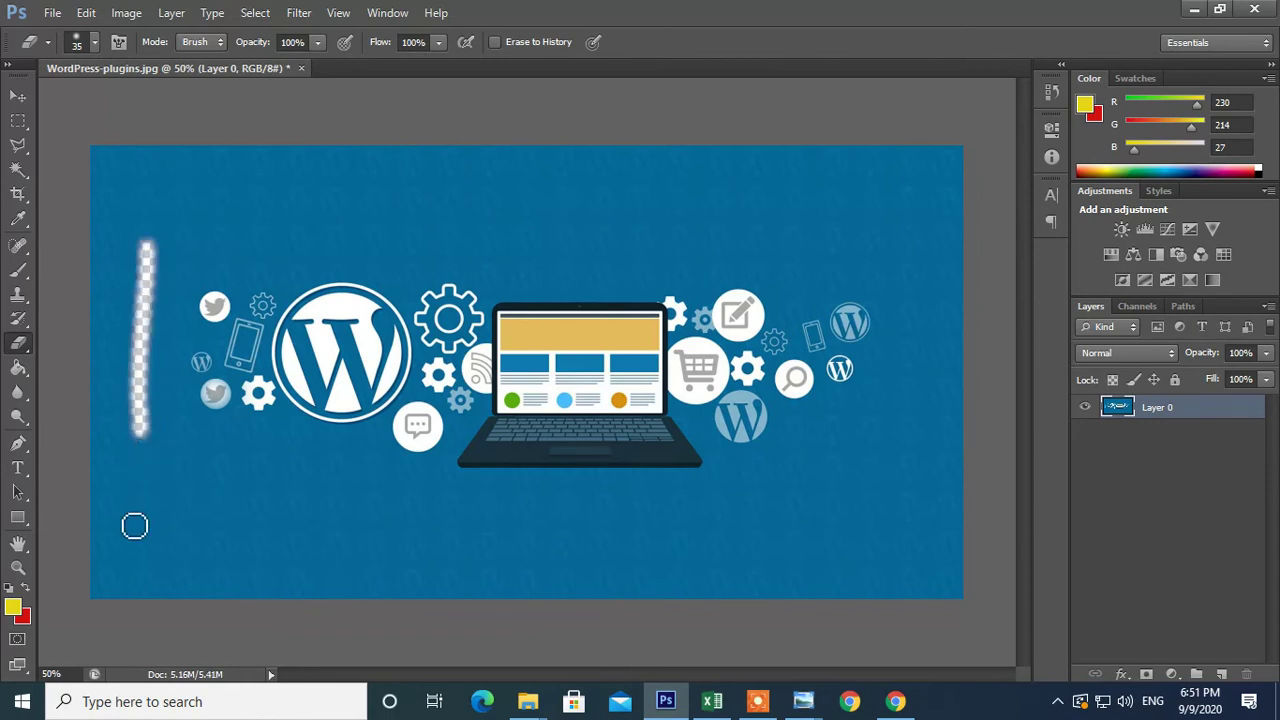
pyautogui.moveTo(136, 522)
pyautogui.mouseDown()
pyautogui.moveTo(158, 232)
pyautogui.moveTo(600, 207)
pyautogui.mouseUp()
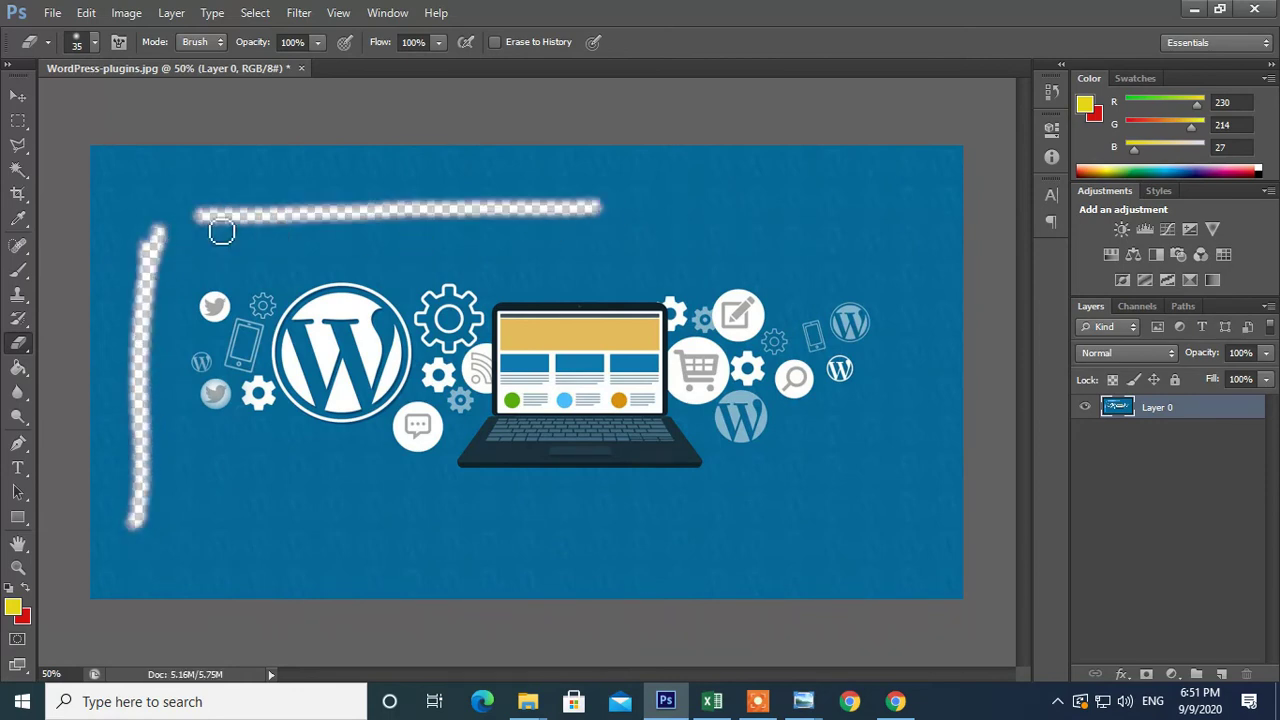
pyautogui.moveTo(178, 152); pyautogui.dragTo(640, 173)
pyautogui.moveTo(785, 195)
pyautogui.mouseDown()
pyautogui.moveTo(634, 270)
pyautogui.moveTo(810, 200)
pyautogui.moveTo(858, 204)
pyautogui.mouseUp()
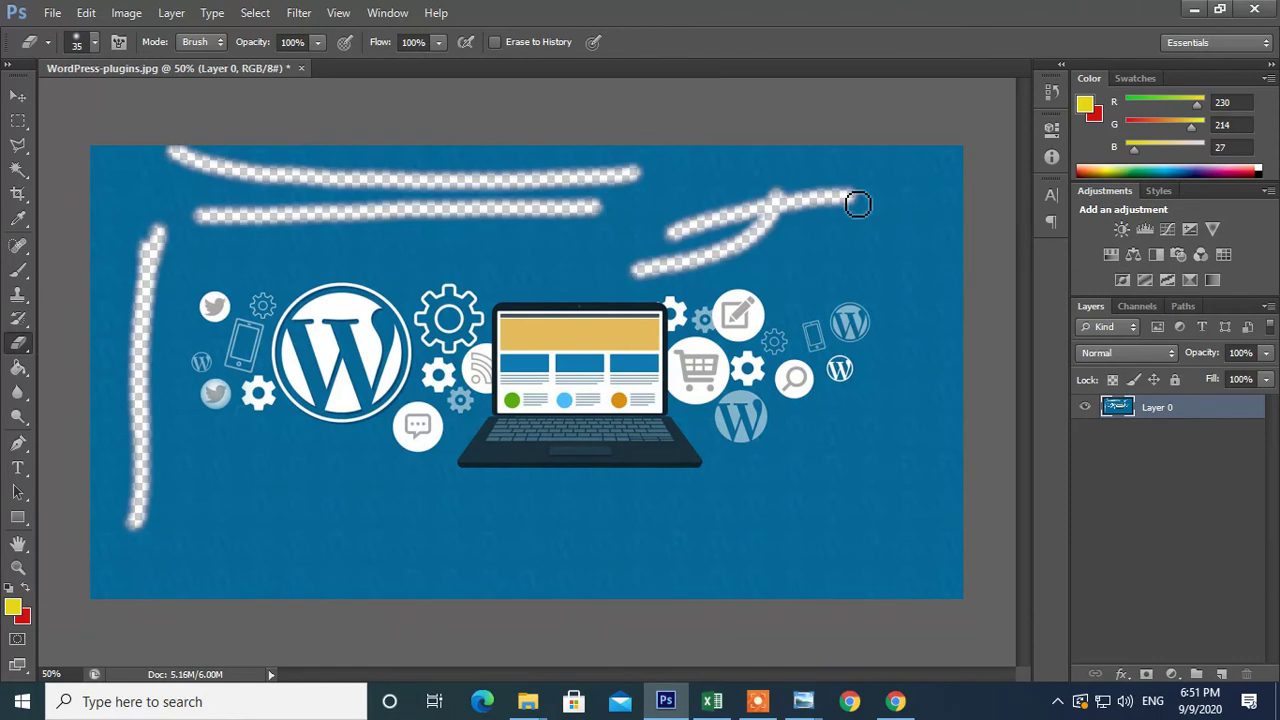
pyautogui.press(']')
pyautogui.press(']')
pyautogui.press(']')
pyautogui.press('[')
pyautogui.press(']')
pyautogui.press(']')
pyautogui.moveTo(811, 172)
pyautogui.mouseDown()
pyautogui.moveTo(885, 133)
pyautogui.moveTo(930, 180)
pyautogui.mouseUp()
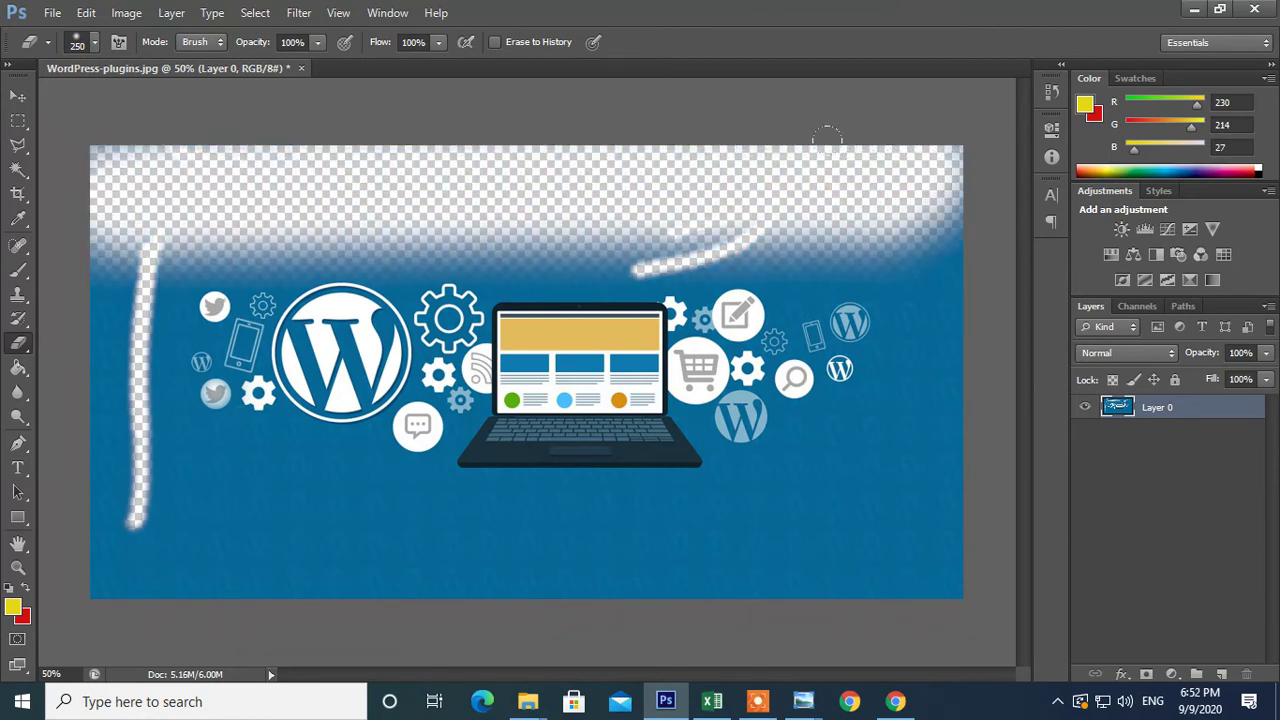
pyautogui.click(93, 40)
pyautogui.click(68, 187)
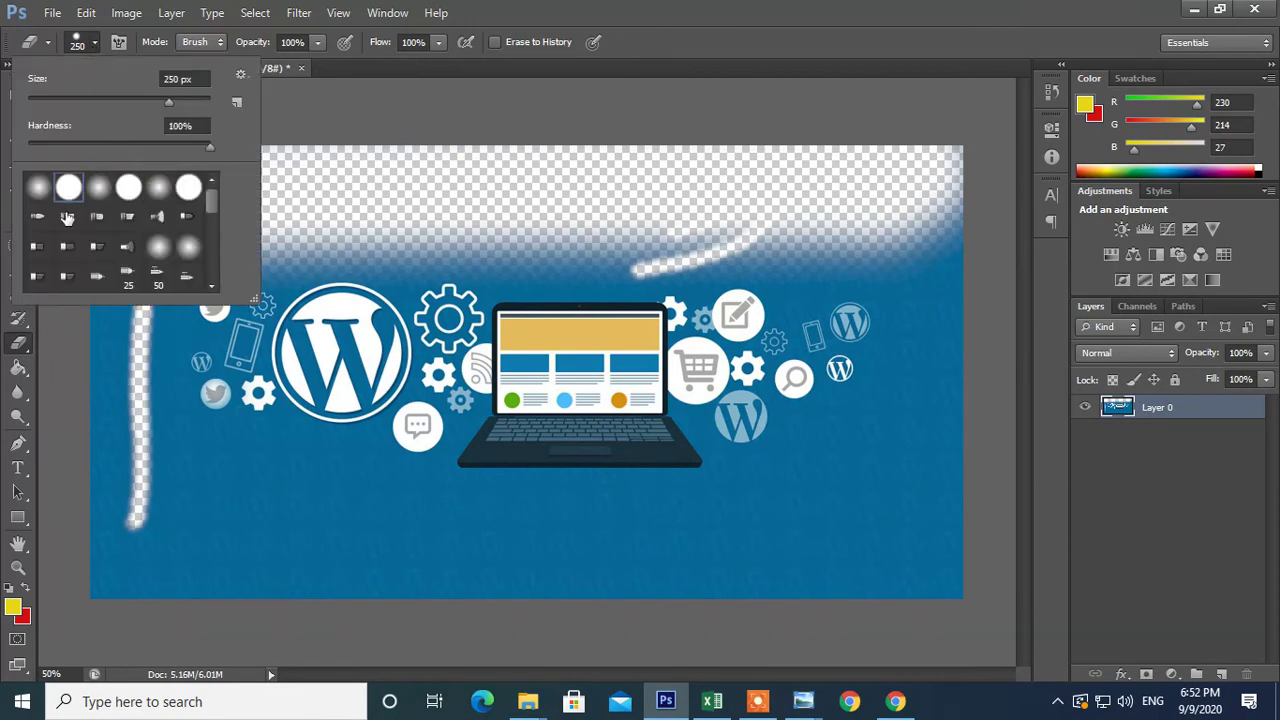
pyautogui.click(142, 512)
pyautogui.moveTo(100, 480); pyautogui.dragTo(64, 518)
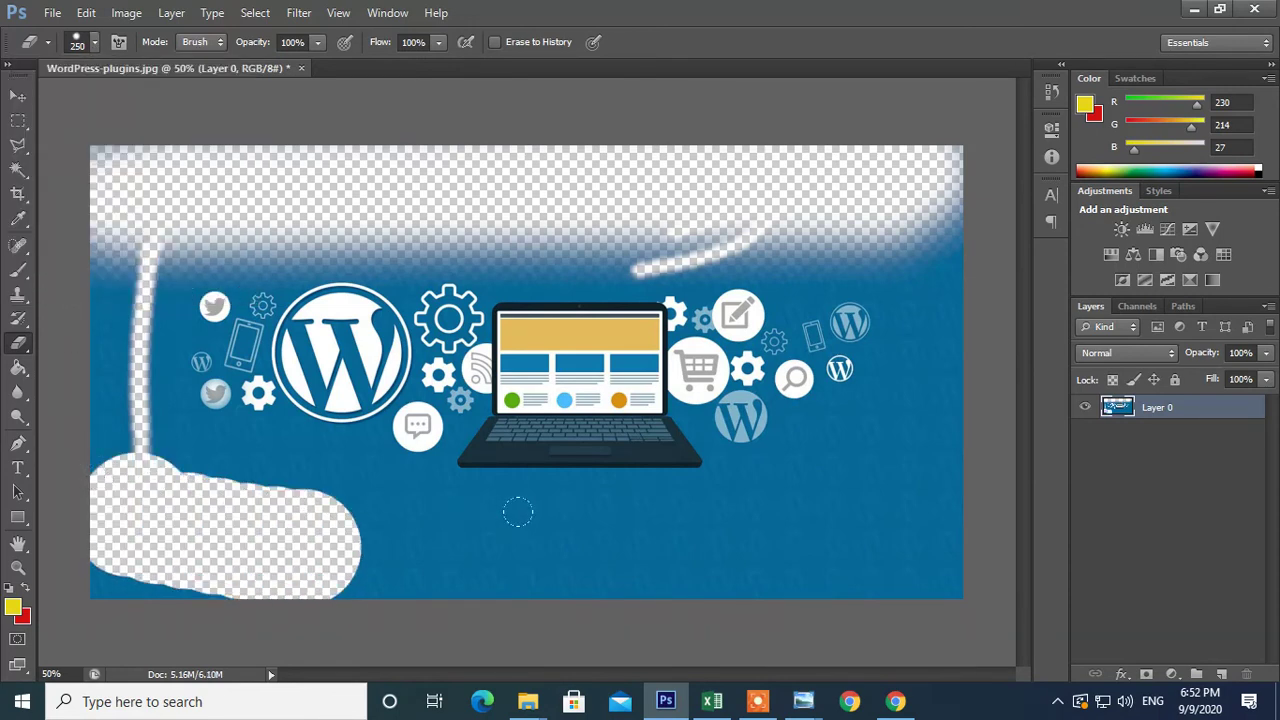
pyautogui.moveTo(443, 529); pyautogui.dragTo(838, 515)
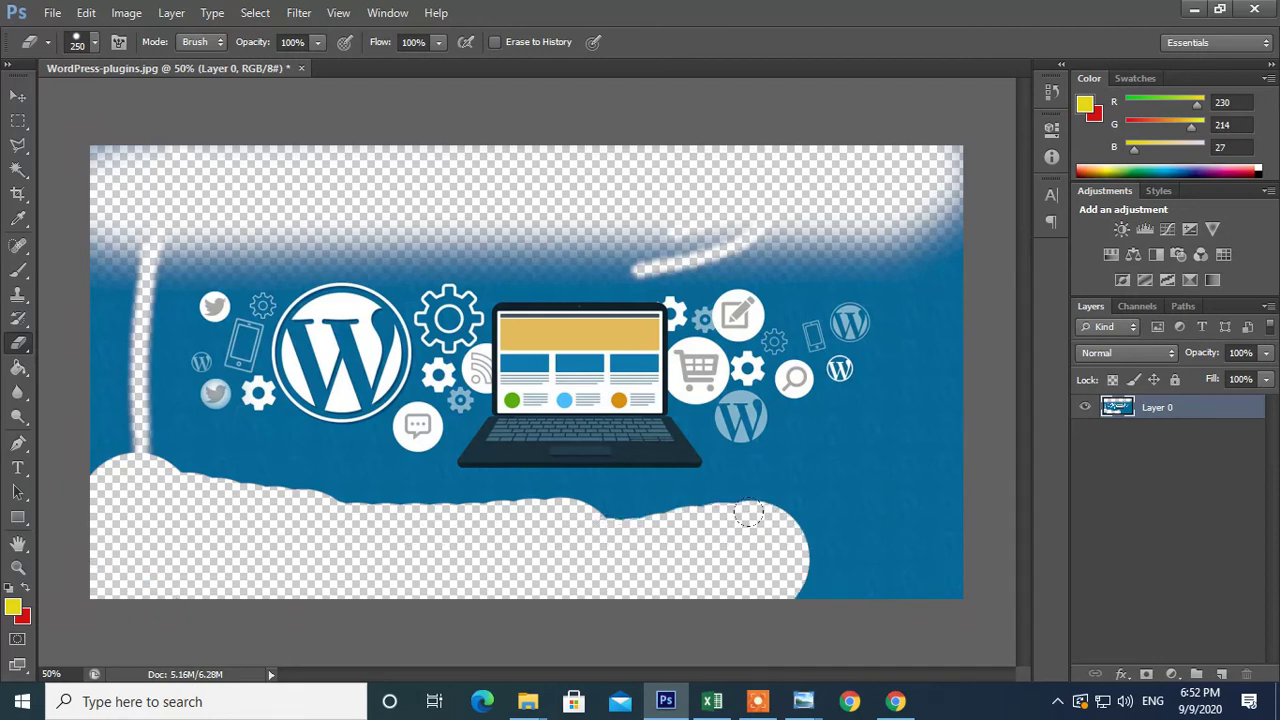
pyautogui.click(97, 40)
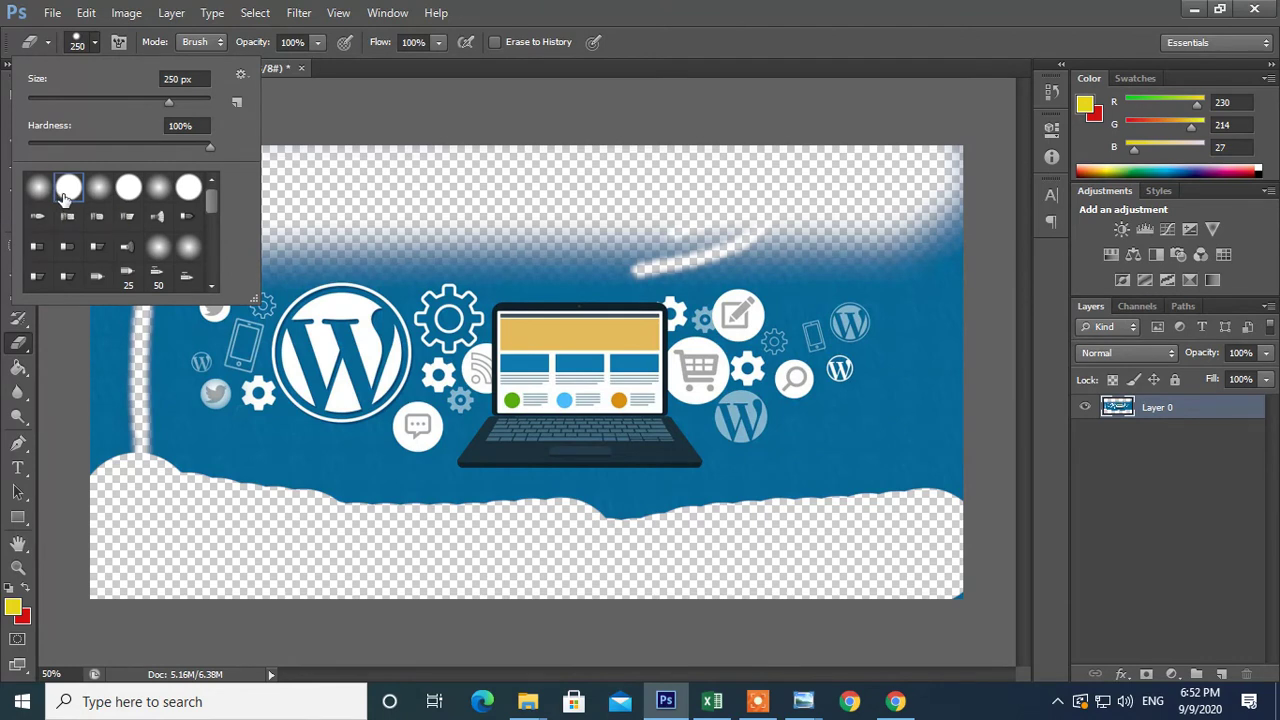
pyautogui.click(345, 527)
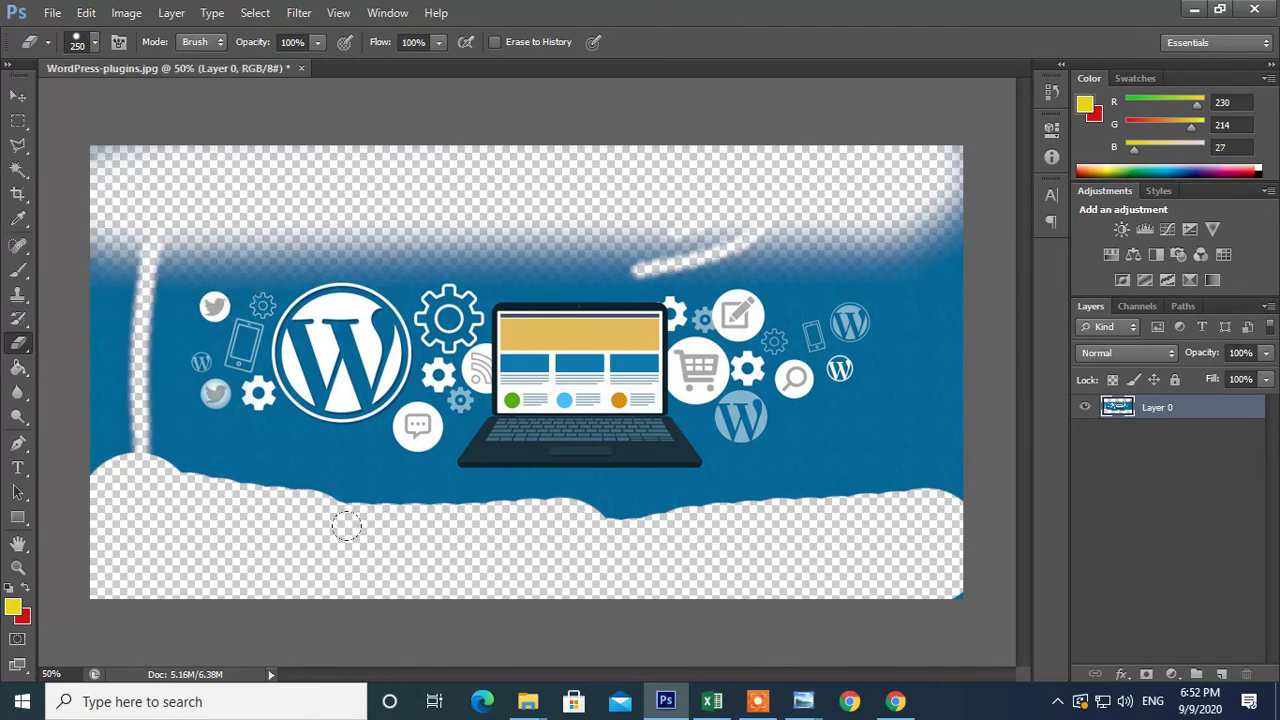
pyautogui.press(']')
pyautogui.press(']')
pyautogui.press(']')
pyautogui.hotkey('ctrl', 'alt', 'z')
pyautogui.hotkey('ctrl', 'alt', 'z')
pyautogui.hotkey('ctrl', 'alt', 'z')
pyautogui.hotkey('ctrl', 'alt', 'z')
pyautogui.hotkey('ctrl', 'alt', 'z')
pyautogui.hotkey('ctrl', 'alt', 'z')
pyautogui.hotkey('ctrl', 'alt', 'z')
pyautogui.hotkey('ctrl', 'alt', 'z')
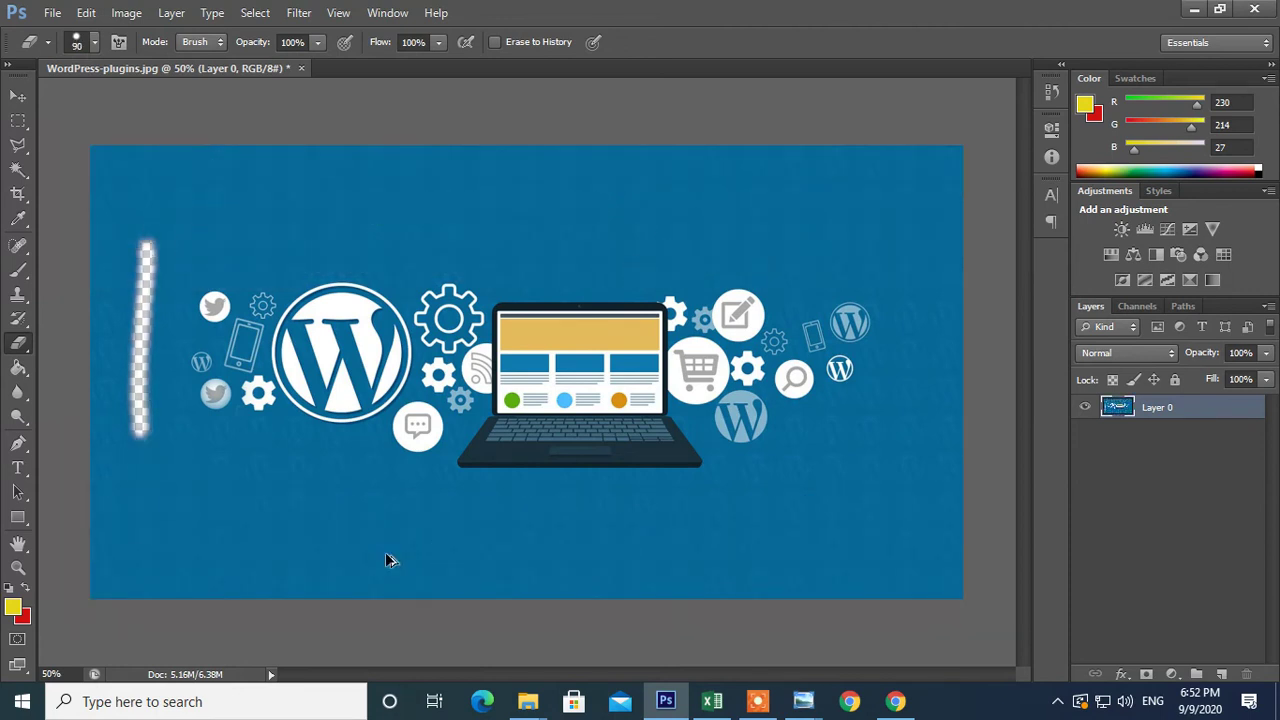
pyautogui.hotkey('ctrl', 'alt', 'z')
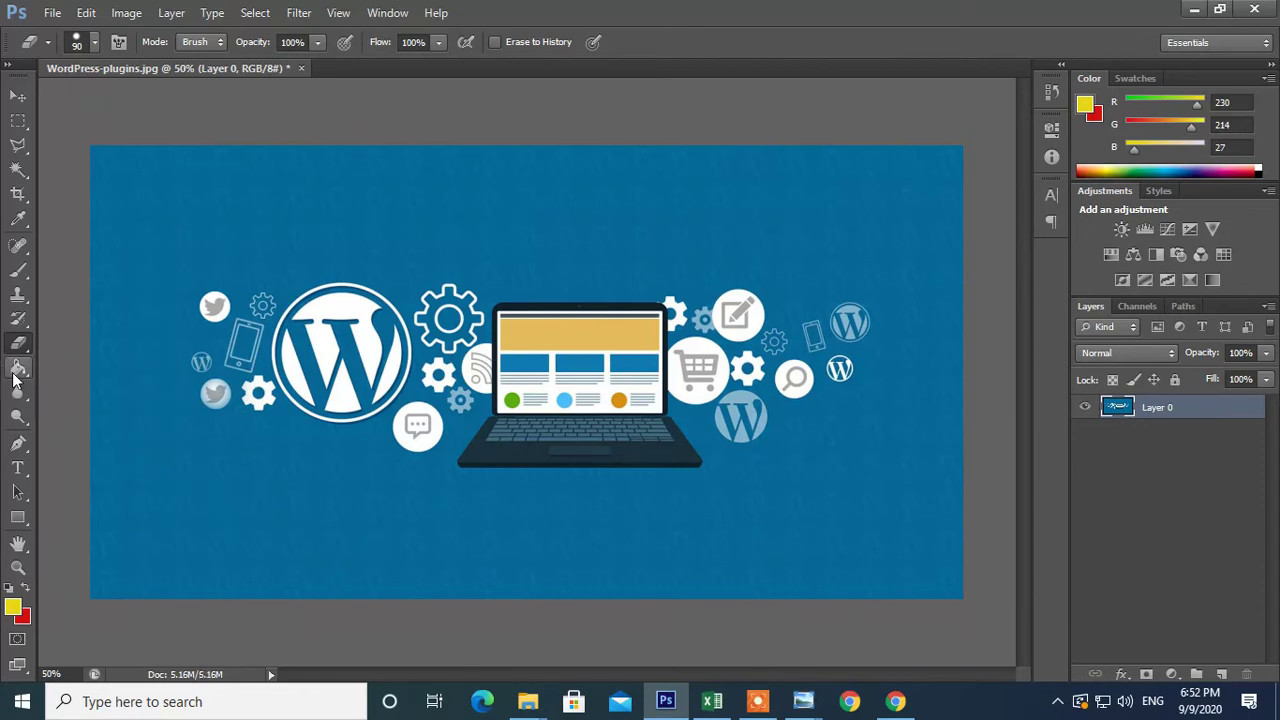
pyautogui.click(15, 370)
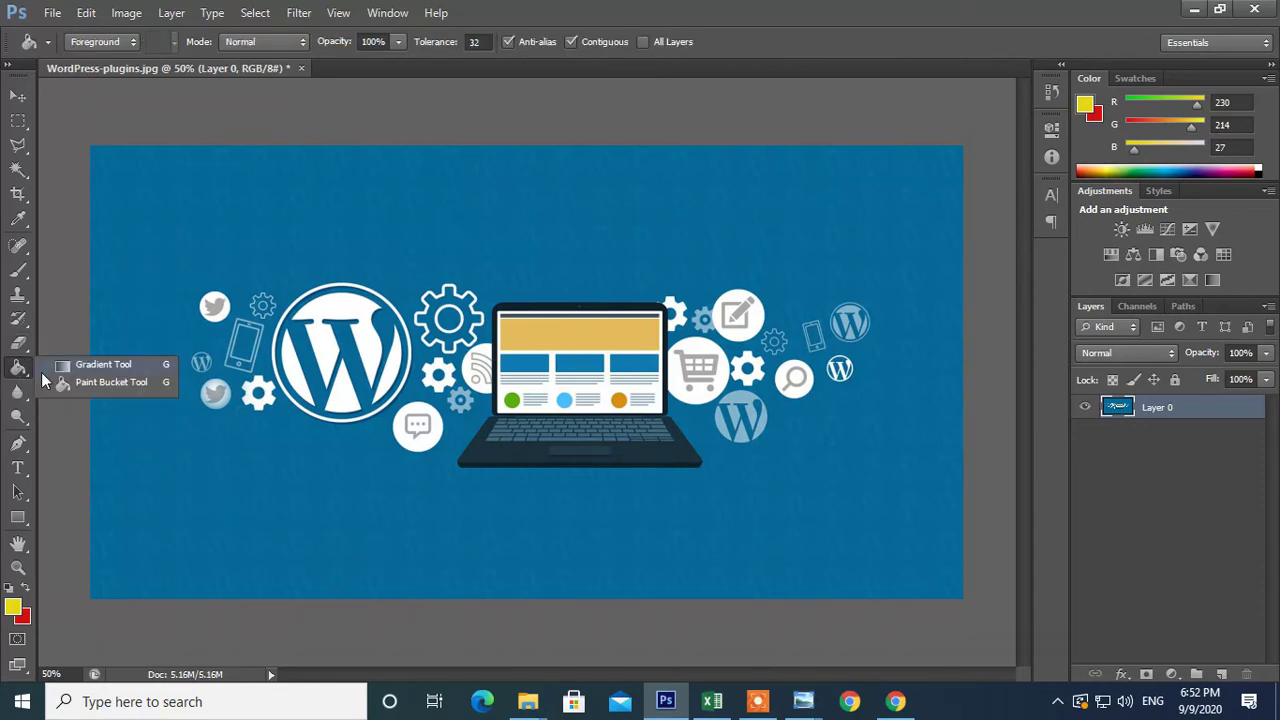
pyautogui.click(80, 364)
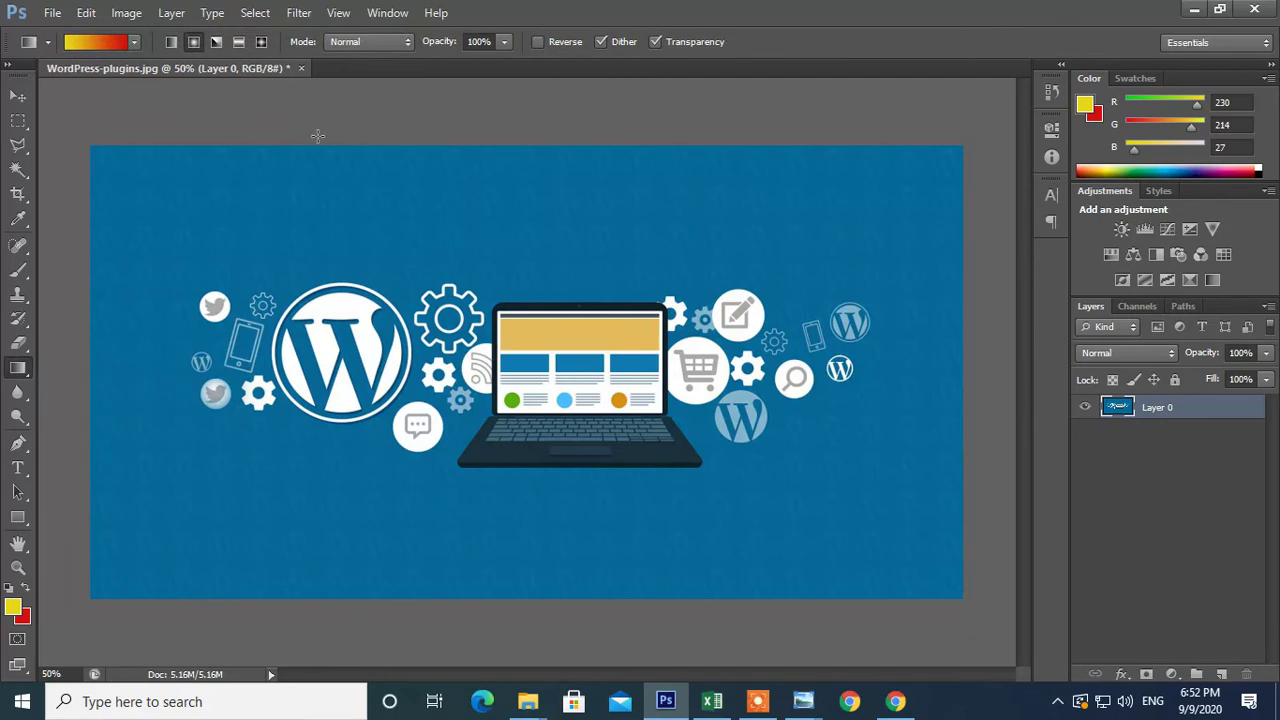
pyautogui.hotkey('ctrl', 'o')
pyautogui.click(613, 158)
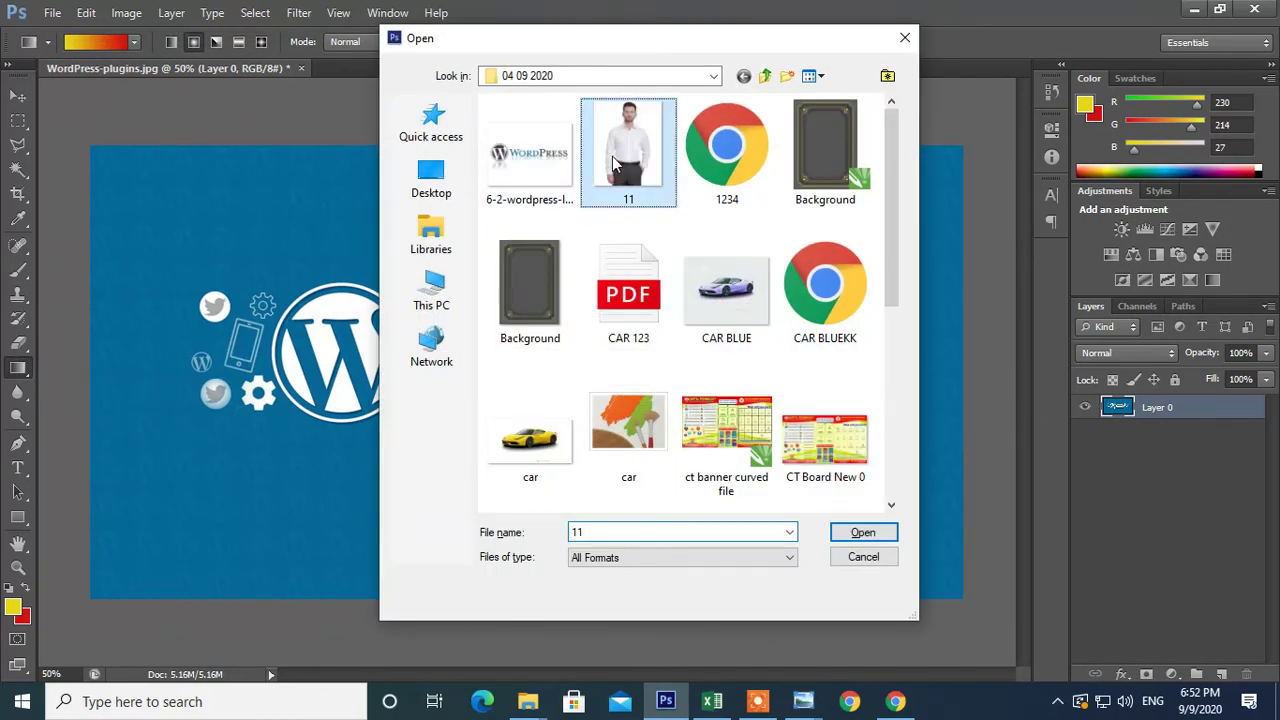
pyautogui.doubleClick(613, 163)
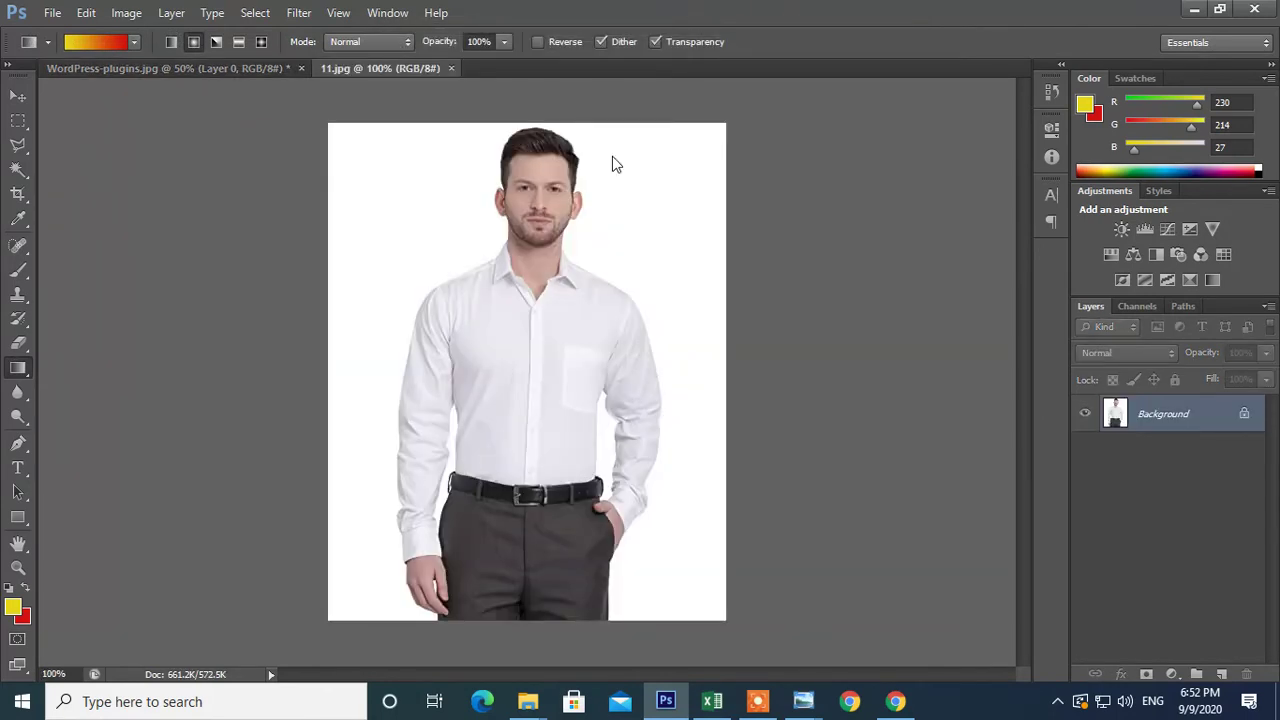
pyautogui.rightClick(23, 375)
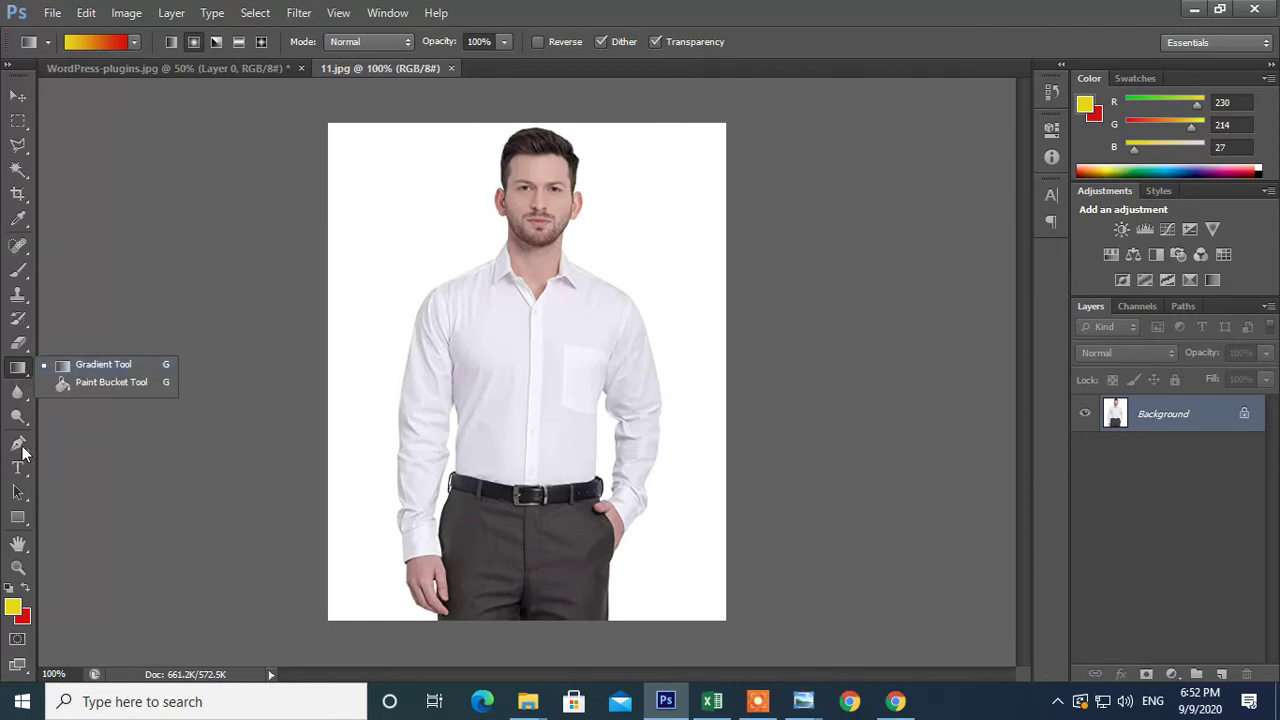
pyautogui.moveTo(363, 157); pyautogui.dragTo(400, 237)
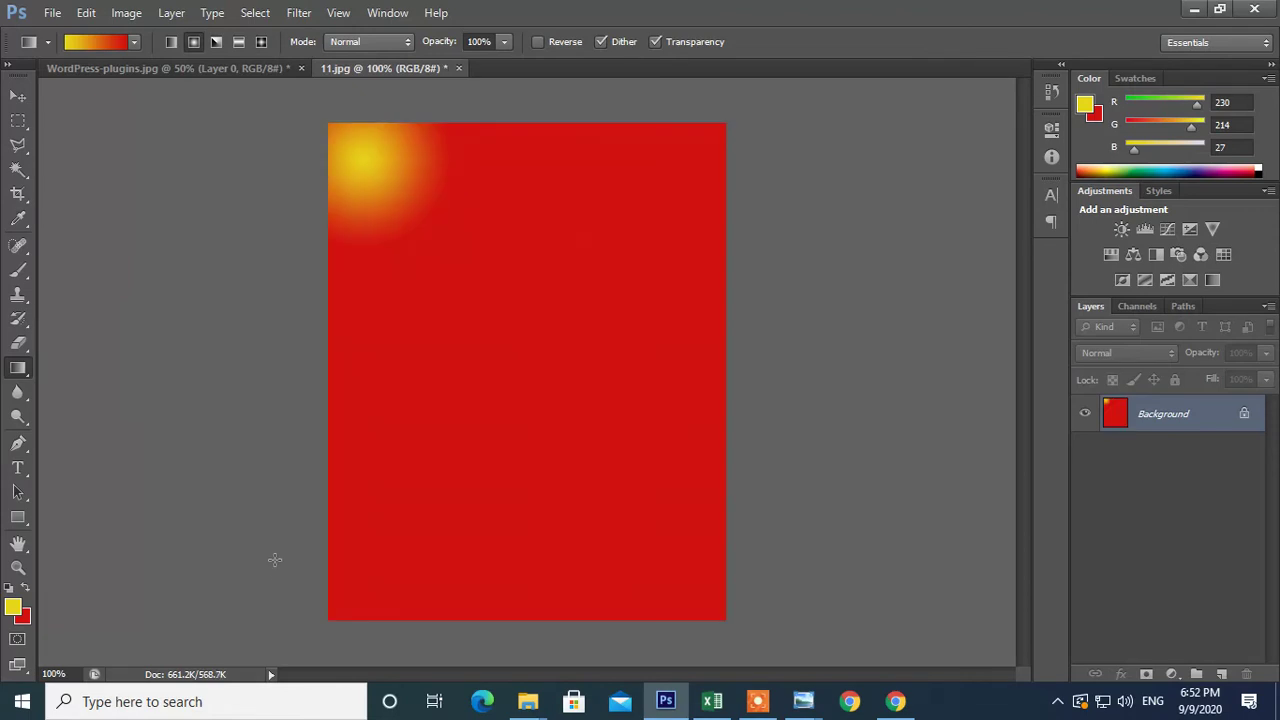
pyautogui.hotkey('ctrl', 'z')
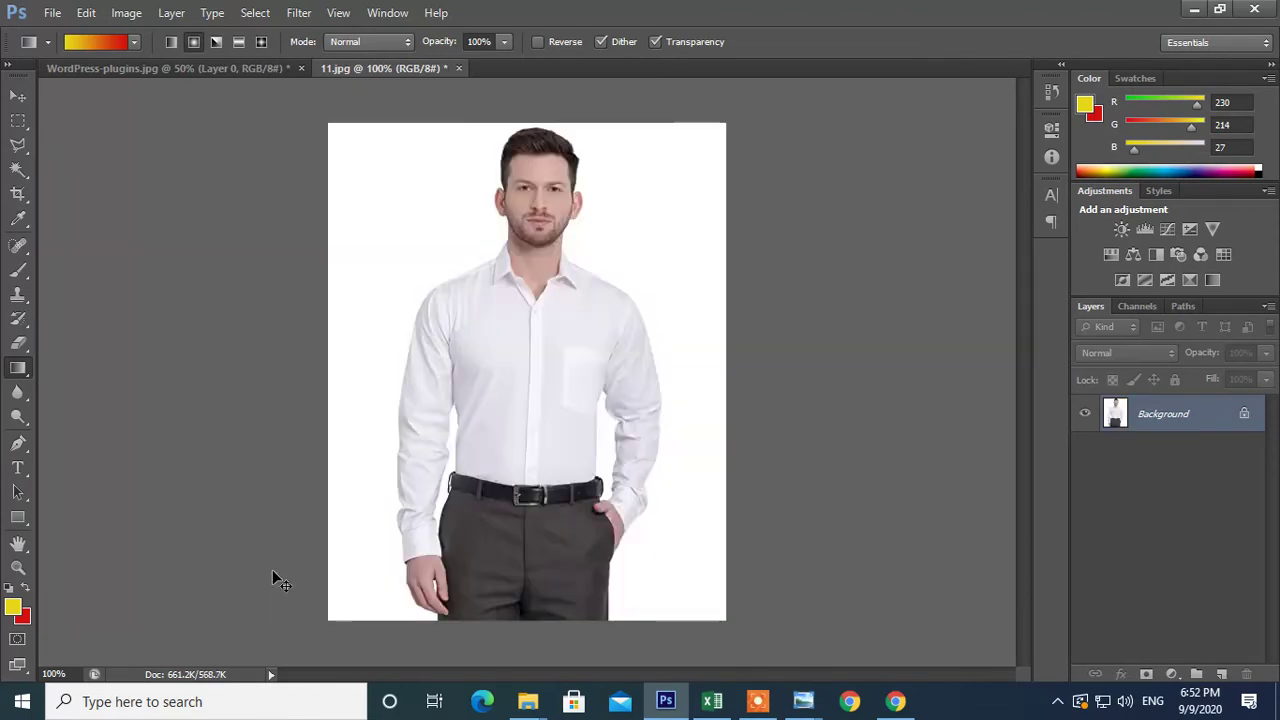
# - Try the Magic Wand, then brush the white background around the man with Quick Selection
pyautogui.click(18, 170)
pyautogui.click(350, 232)
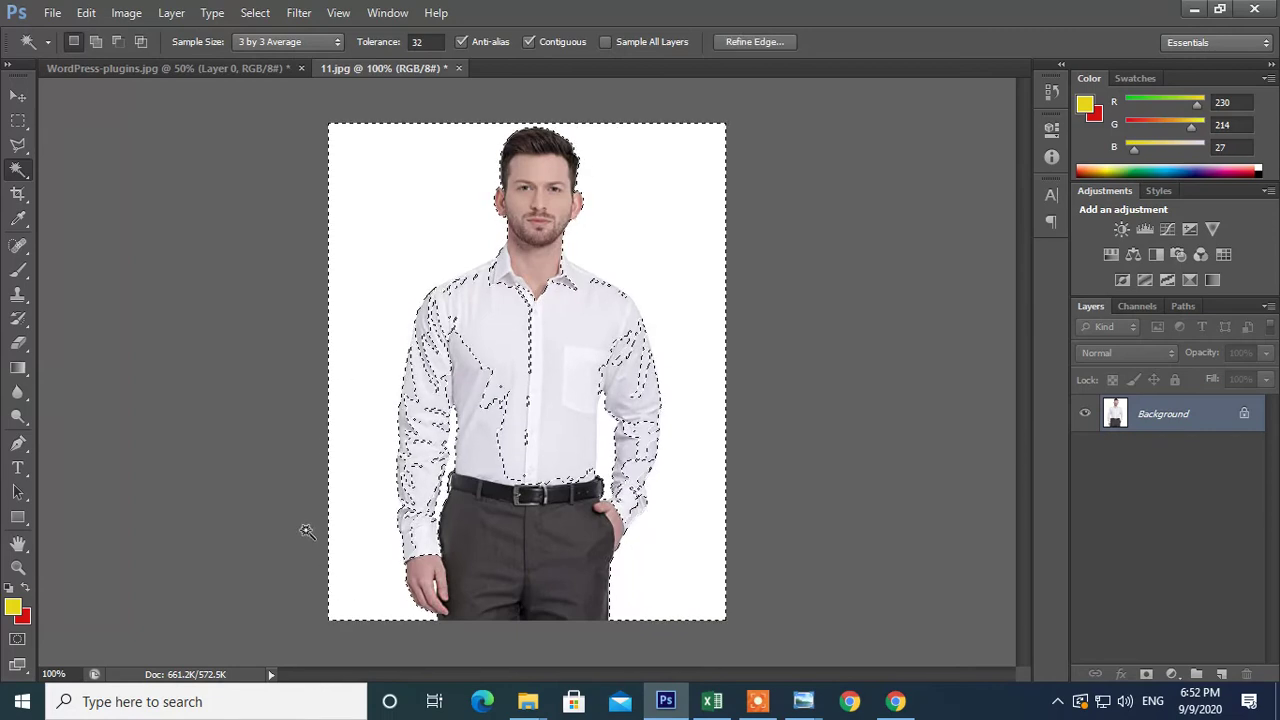
pyautogui.hotkey('ctrl', 'd')
pyautogui.rightClick(26, 172)
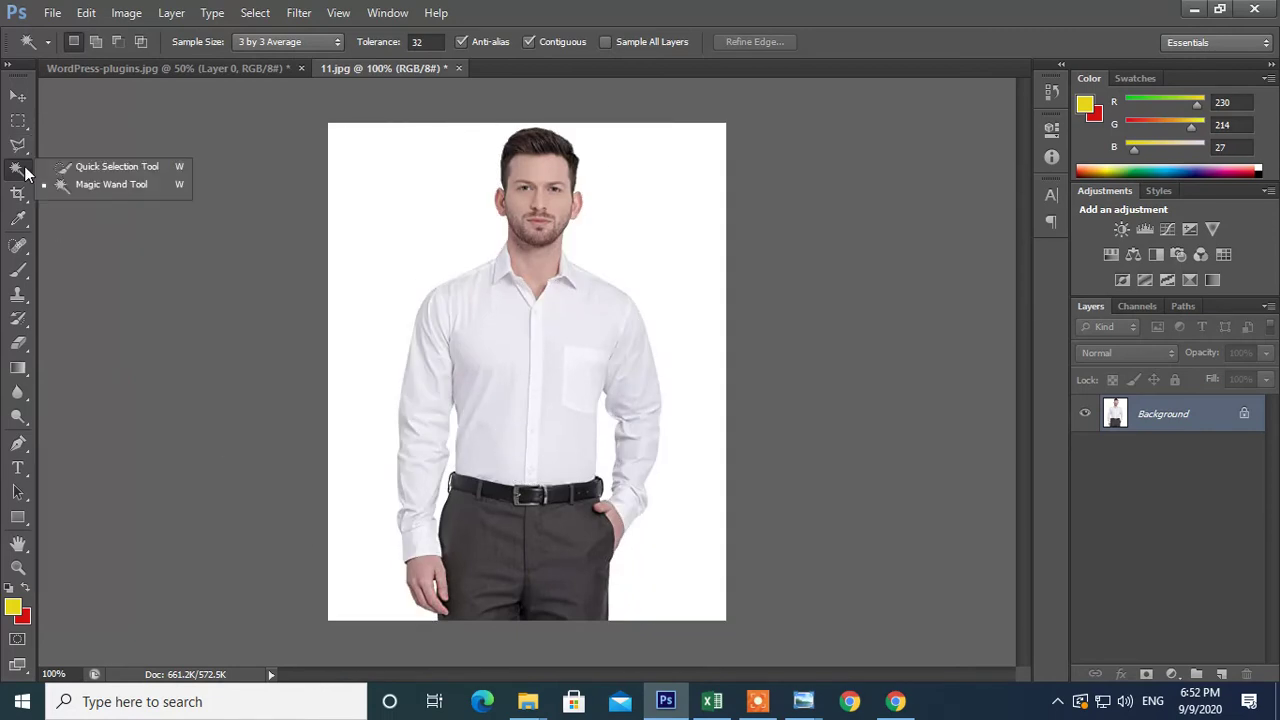
pyautogui.click(100, 167)
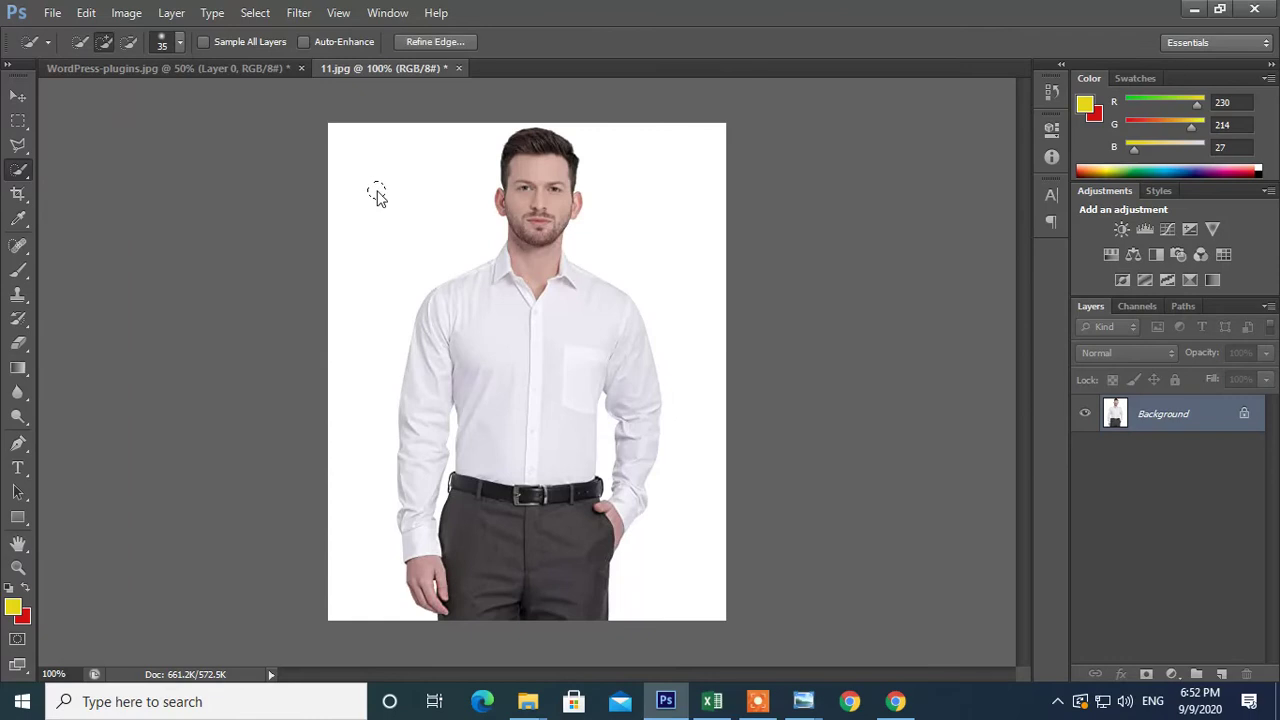
pyautogui.moveTo(377, 194); pyautogui.dragTo(369, 394)
pyautogui.moveTo(646, 274); pyautogui.dragTo(694, 310)
pyautogui.moveTo(702, 373); pyautogui.dragTo(721, 571)
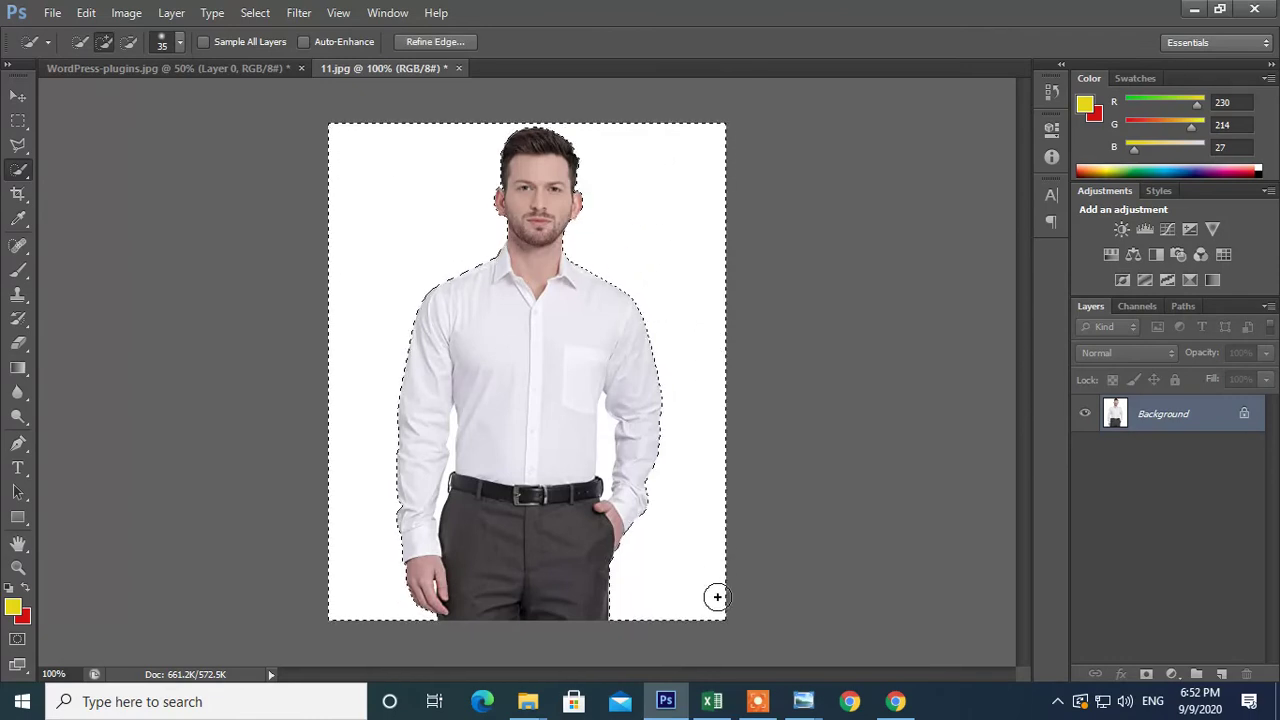
# - Fill the selected background with a yellow-red radial gradient glowing at the left edge
pyautogui.click(18, 368)
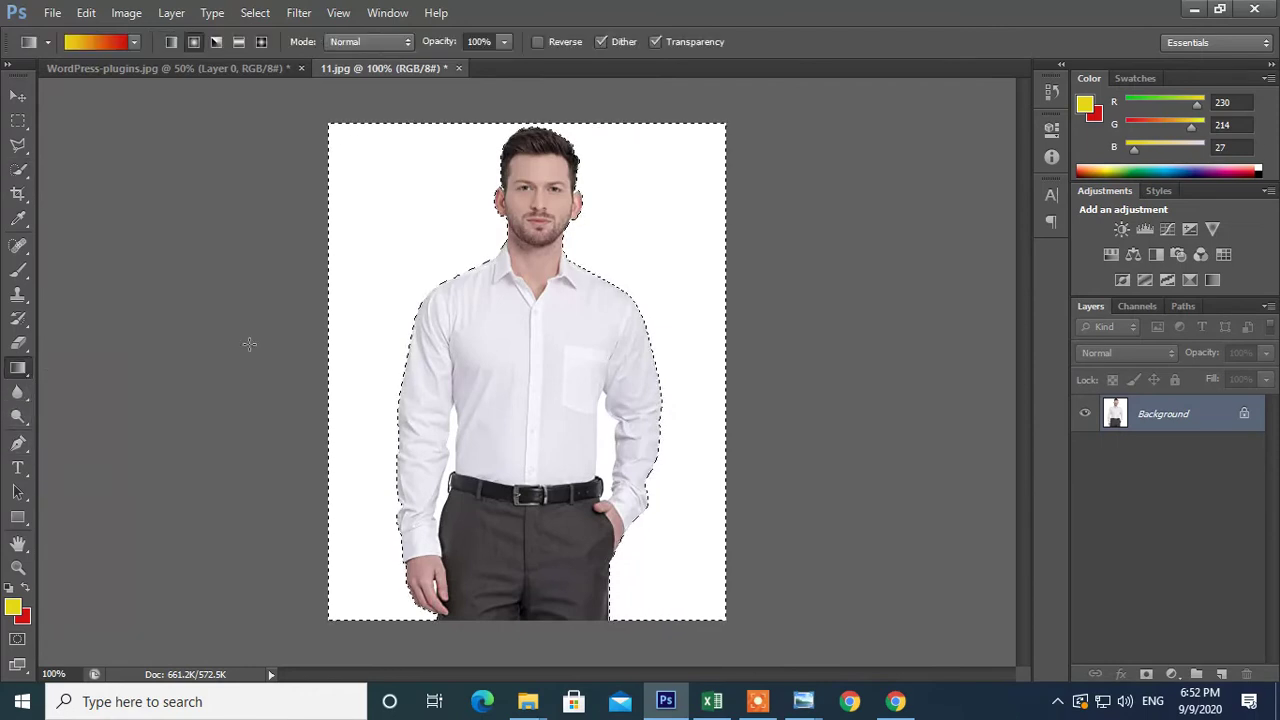
pyautogui.moveTo(364, 173); pyautogui.dragTo(380, 236)
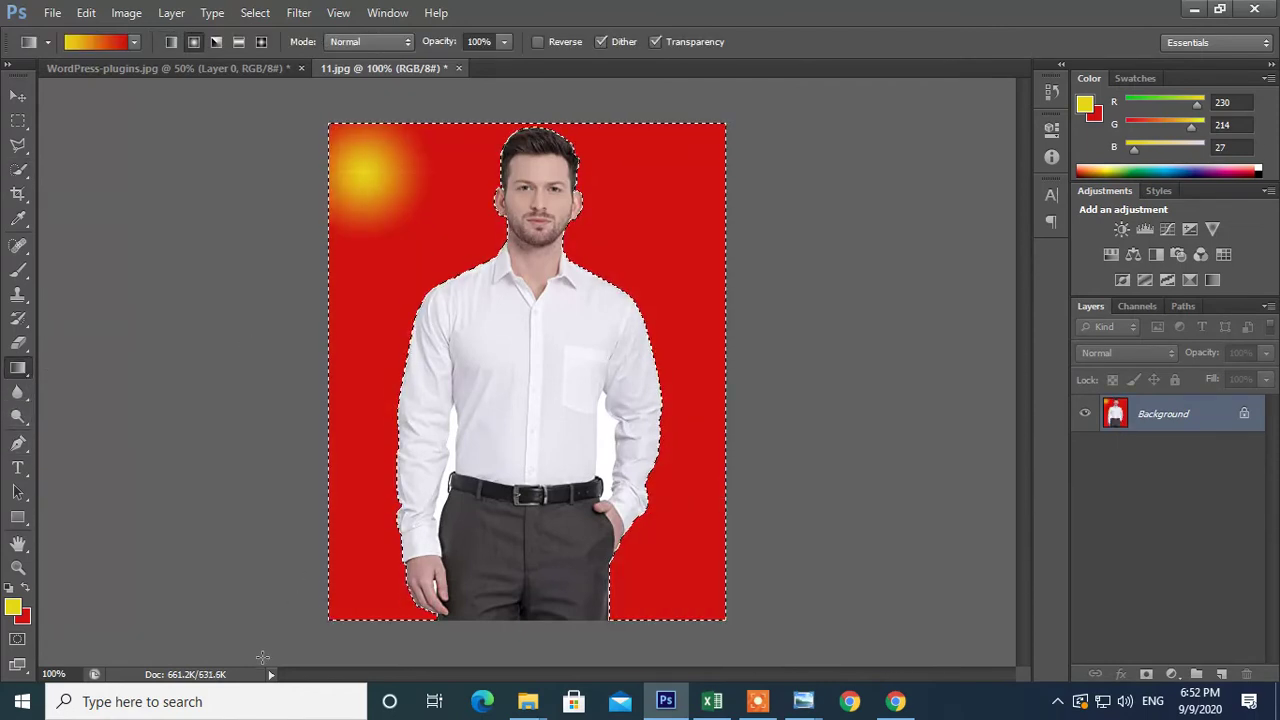
pyautogui.moveTo(652, 247); pyautogui.dragTo(631, 287)
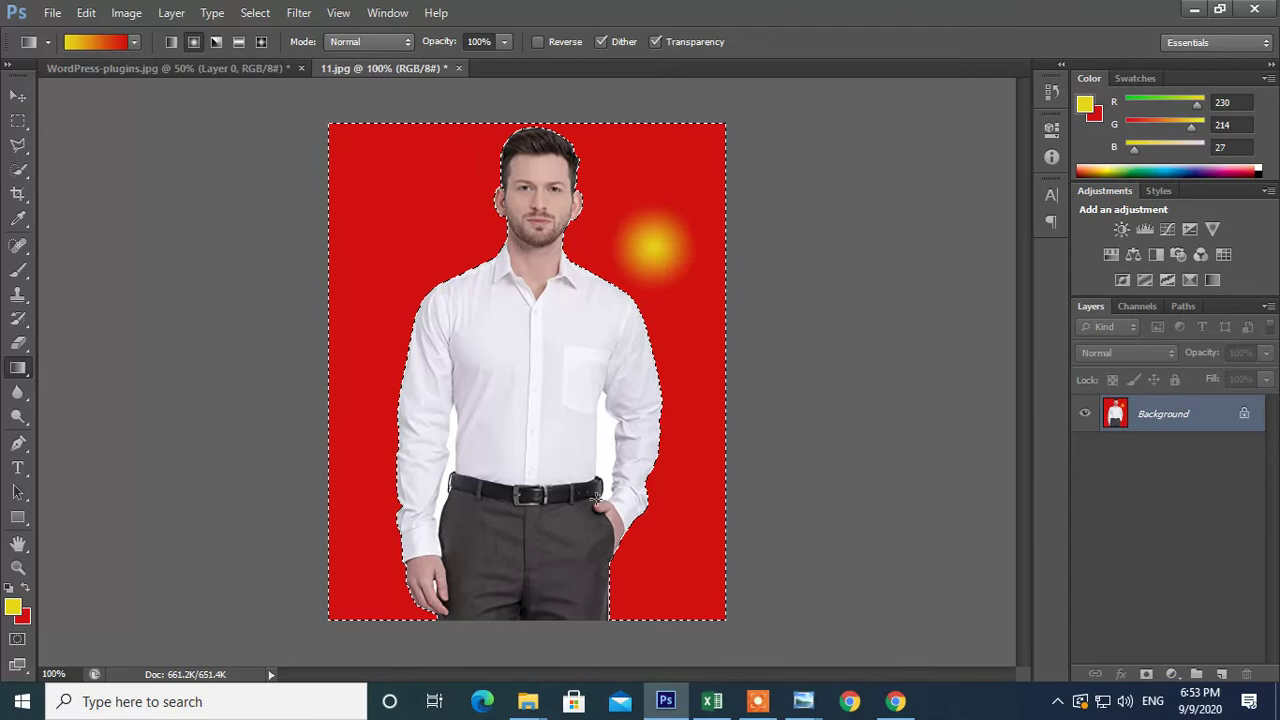
pyautogui.moveTo(697, 432); pyautogui.dragTo(690, 470)
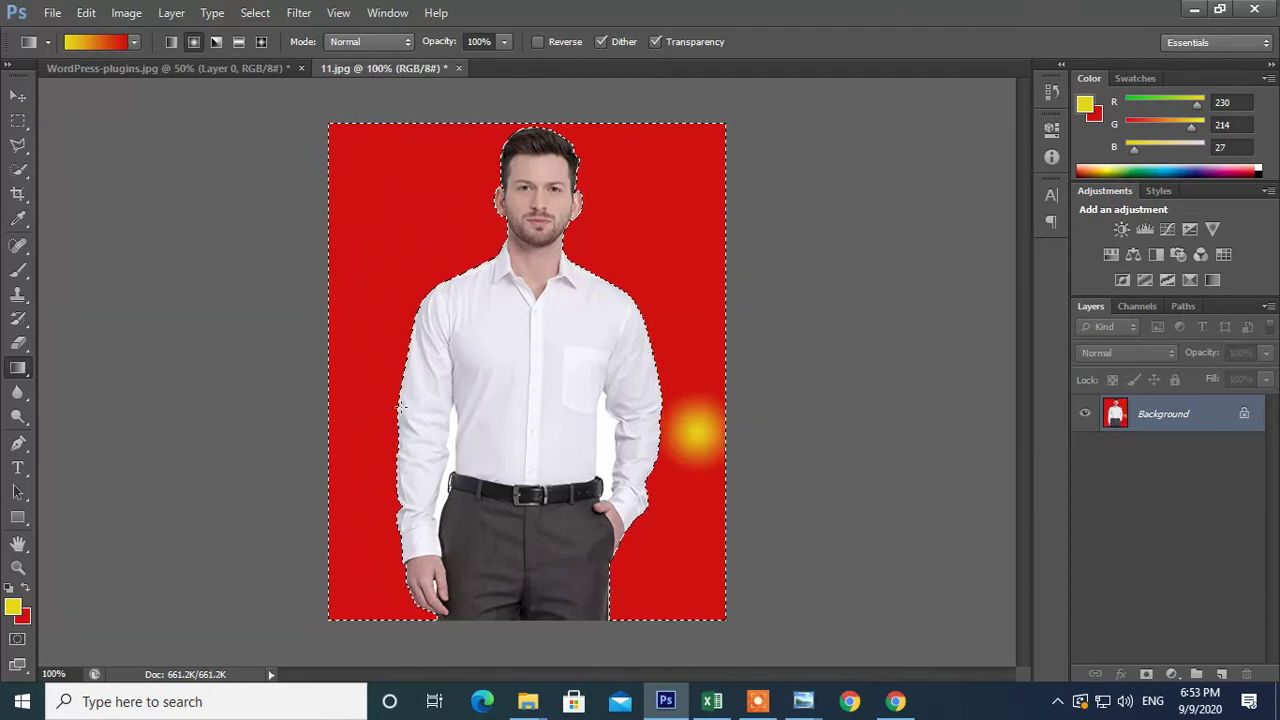
pyautogui.moveTo(353, 352); pyautogui.dragTo(391, 418)
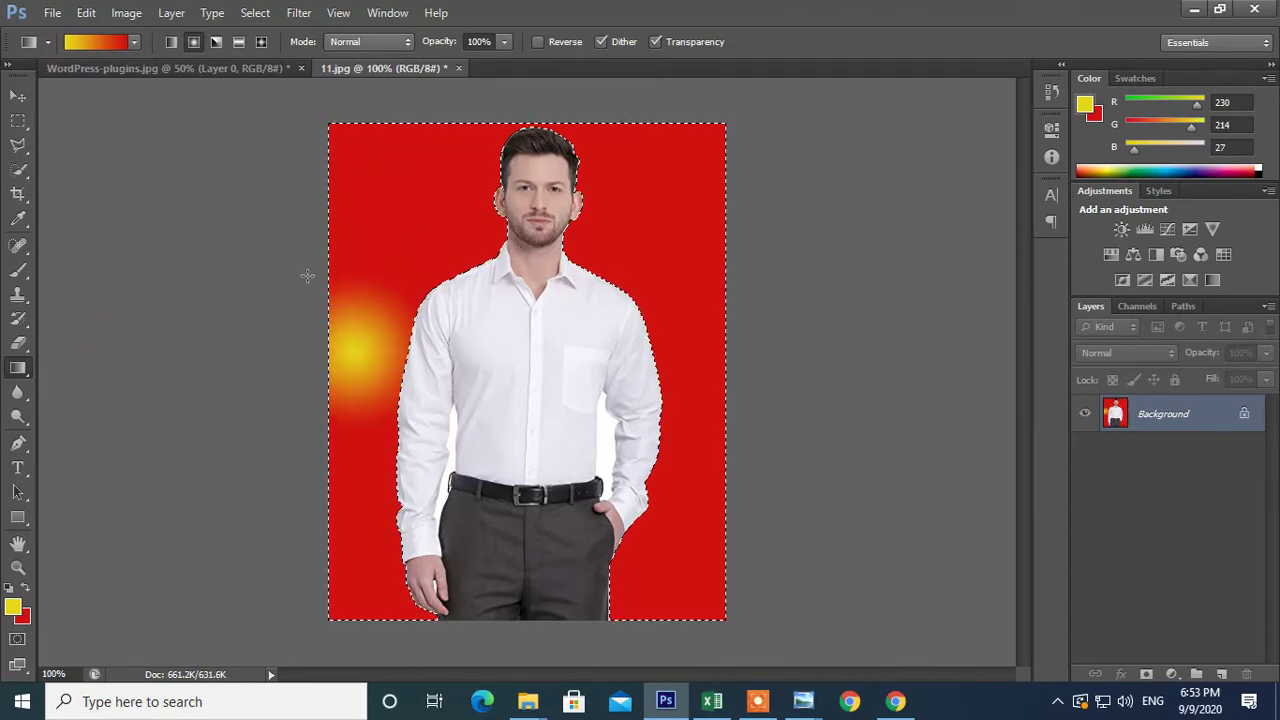
# - Choose the Spectrum preset and scatter rainbow radial circles across the background
pyautogui.click(133, 41)
pyautogui.click(65, 145)
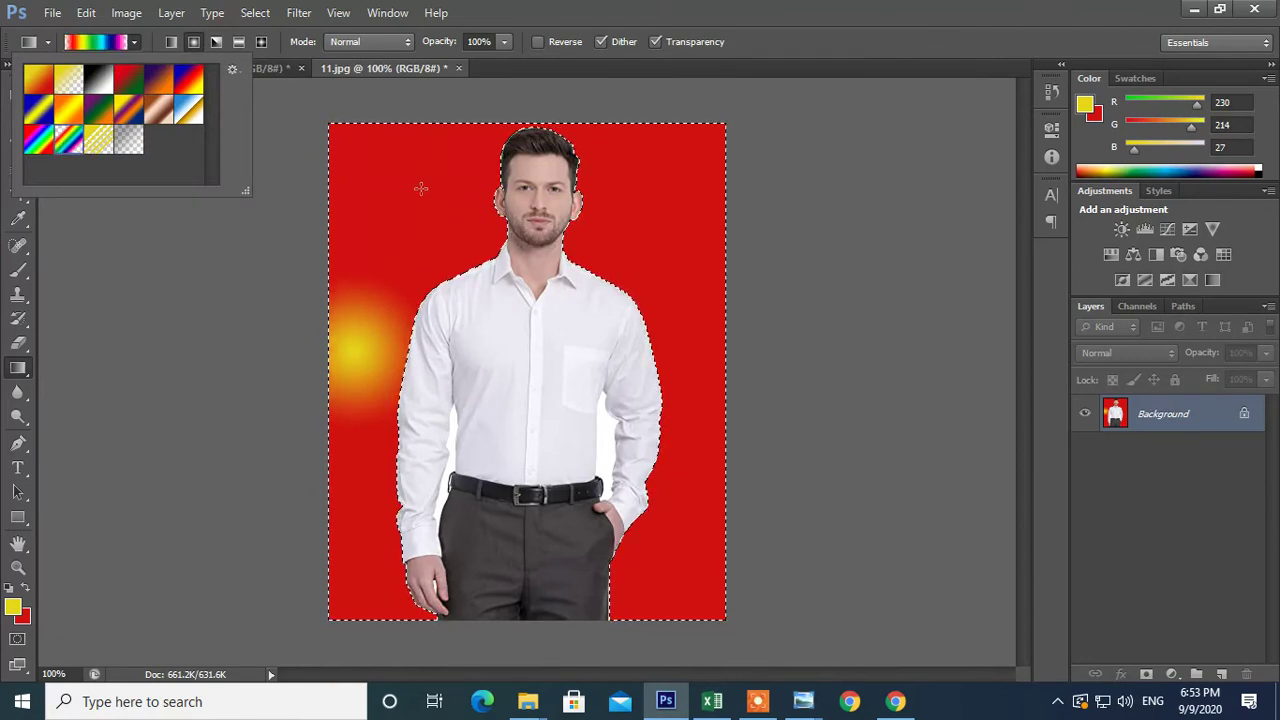
pyautogui.moveTo(420, 188); pyautogui.dragTo(434, 252)
pyautogui.moveTo(681, 173); pyautogui.dragTo(652, 221)
pyautogui.moveTo(698, 338); pyautogui.dragTo(686, 356)
pyautogui.moveTo(694, 535); pyautogui.dragTo(660, 566)
pyautogui.moveTo(379, 568); pyautogui.dragTo(416, 611)
pyautogui.moveTo(384, 353); pyautogui.dragTo(384, 353)
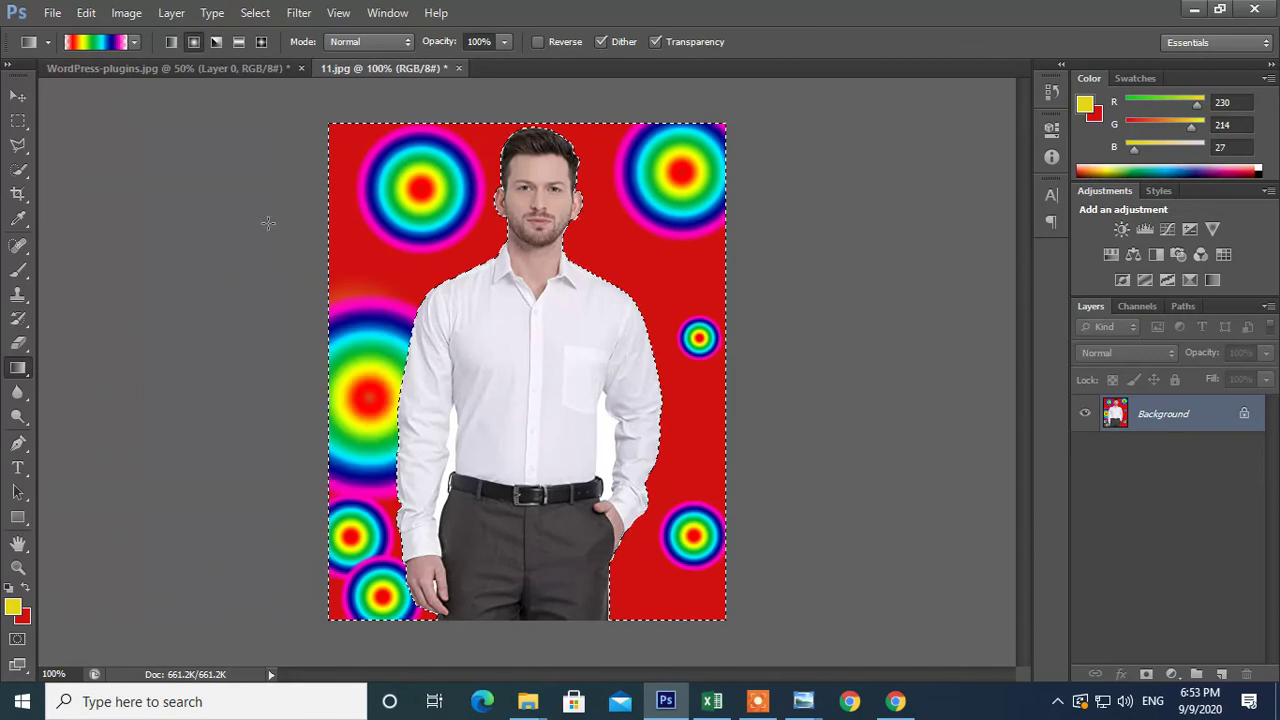
pyautogui.click(52, 12)
# - Create a blank new document, then close it again
pyautogui.click(62, 34)
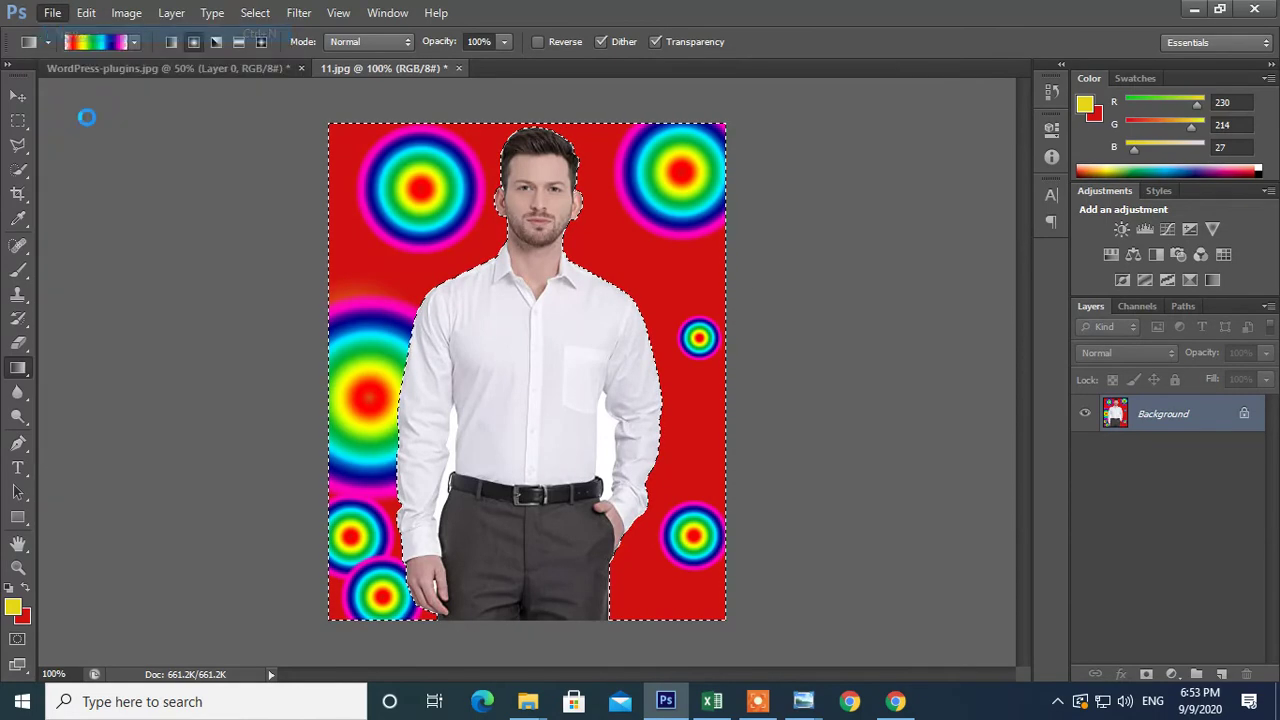
pyautogui.click(822, 164)
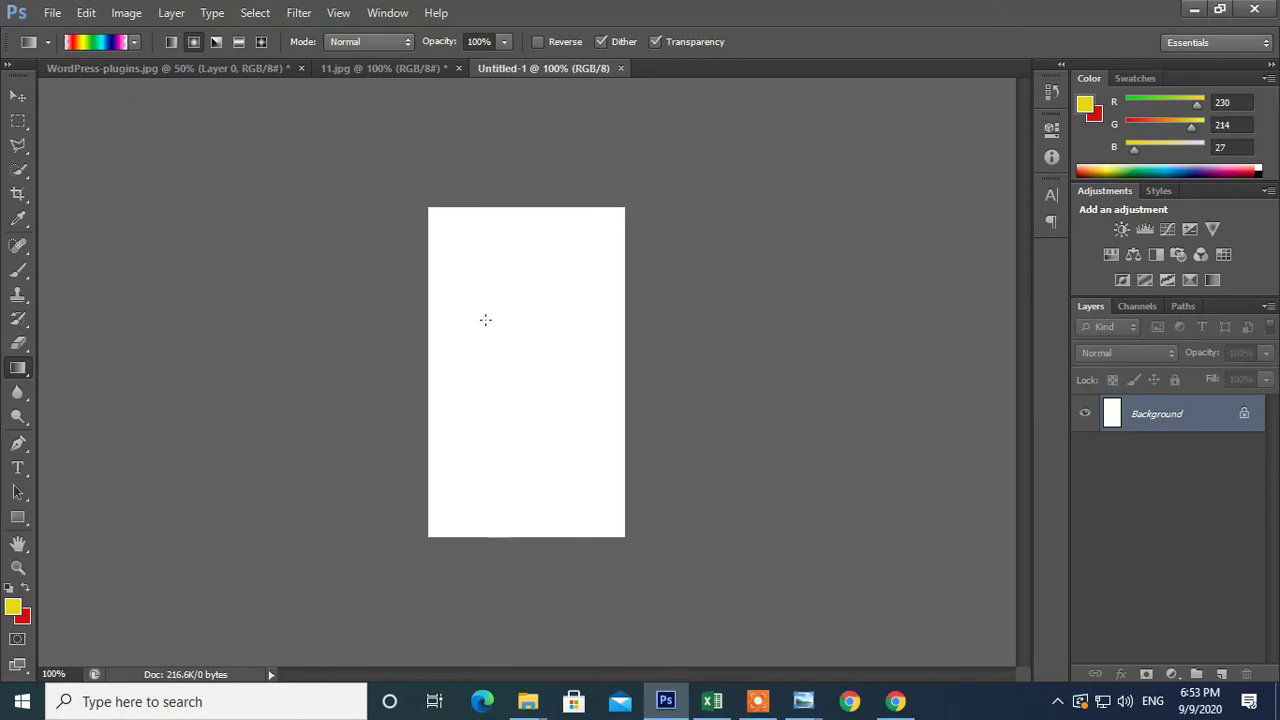
pyautogui.click(620, 68)
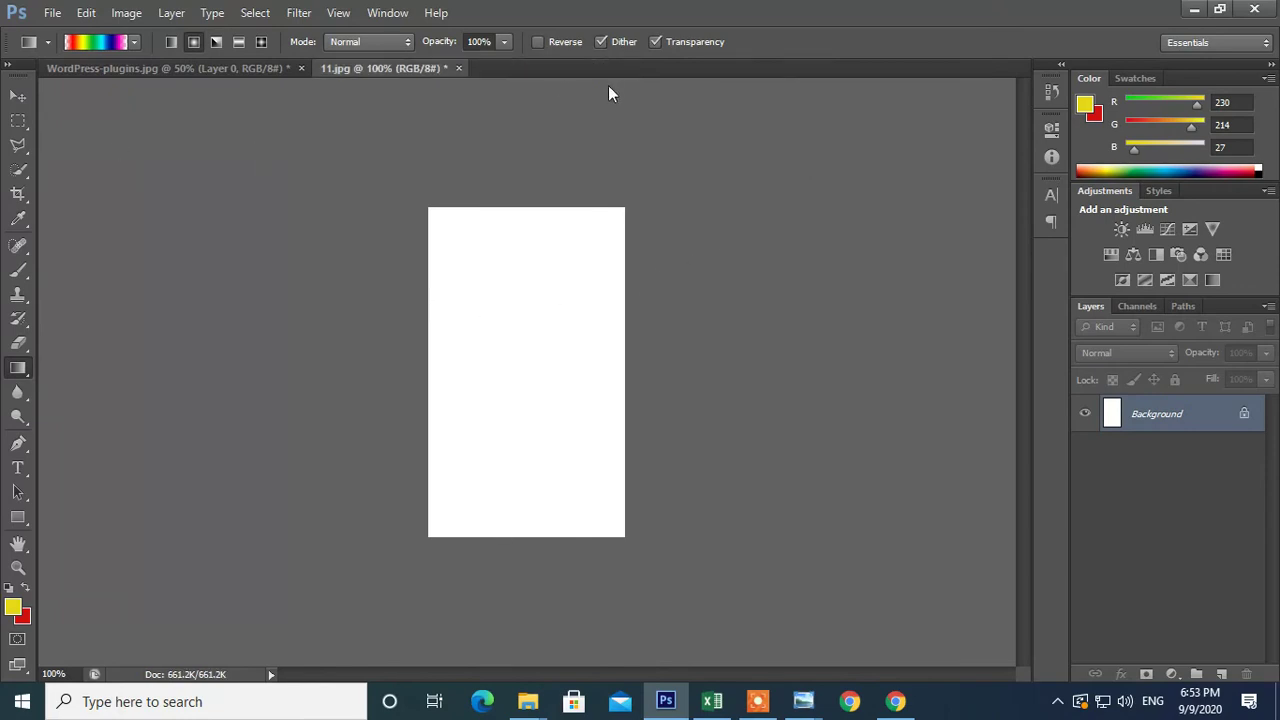
# - Create a new 2100 × 352 px blank document and bring up its Image Size settings
pyautogui.click(52, 12)
pyautogui.click(62, 34)
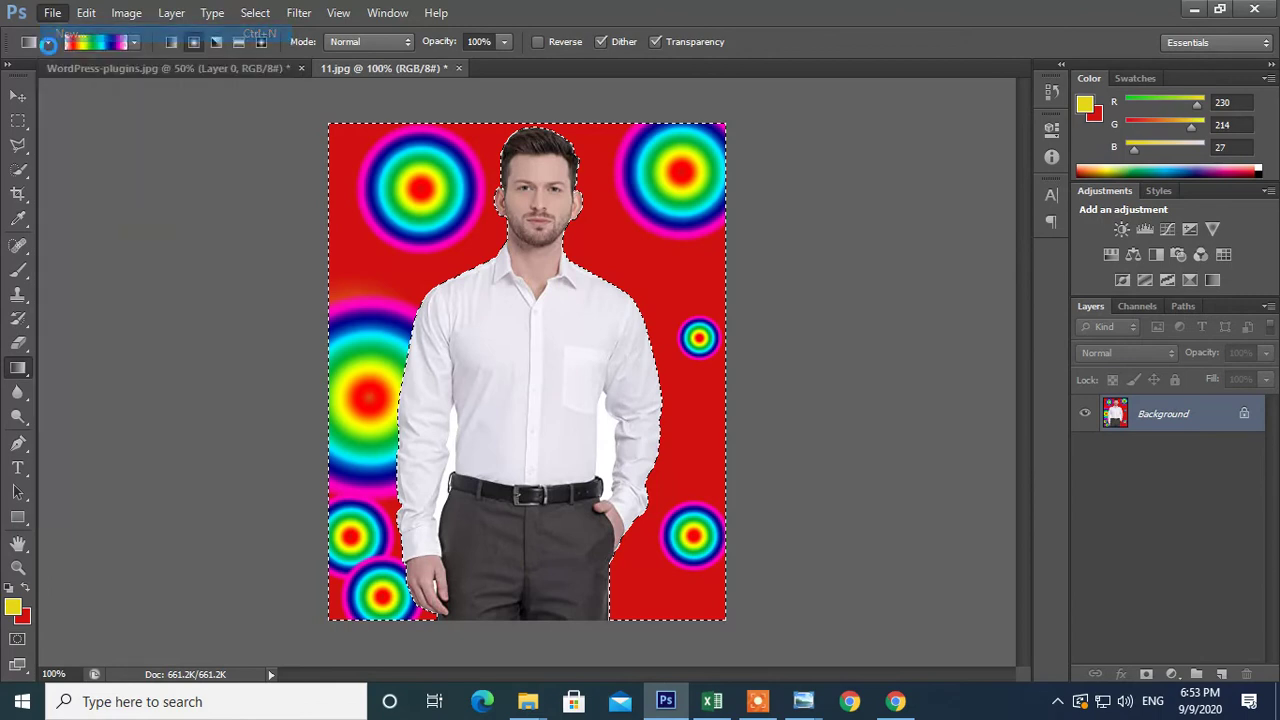
pyautogui.click(565, 244)
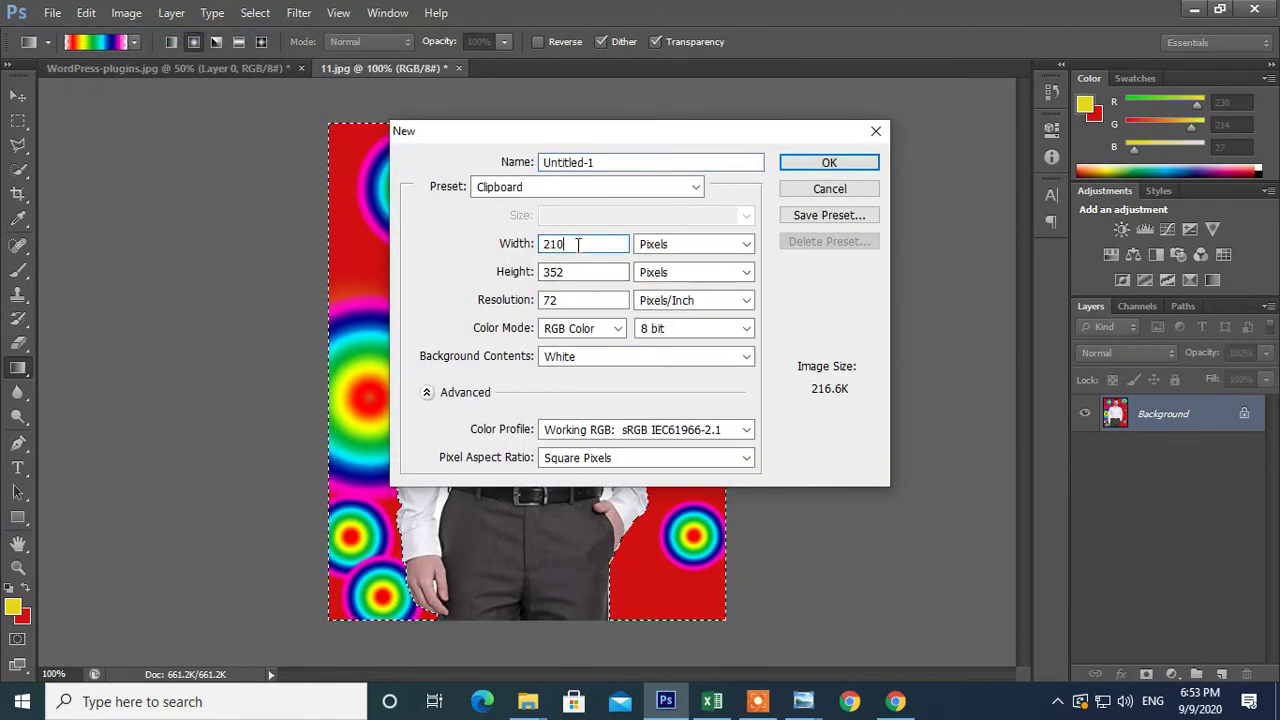
pyautogui.write('0')
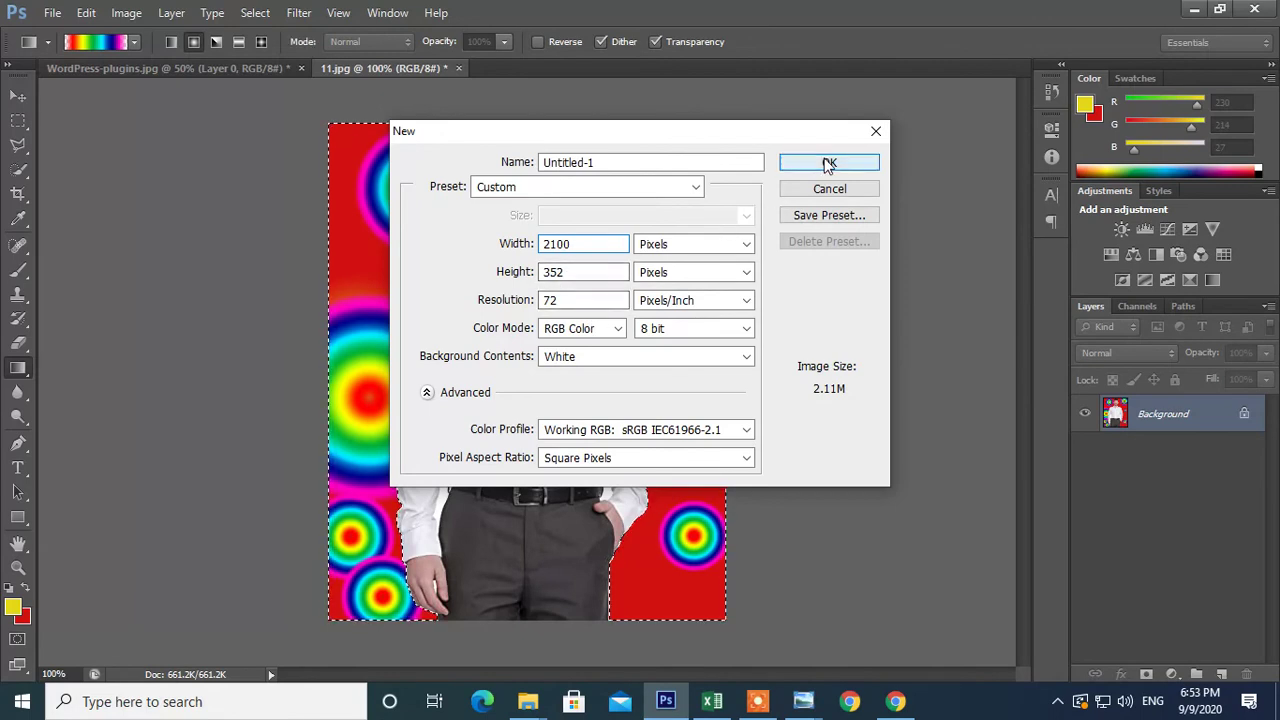
pyautogui.click(828, 163)
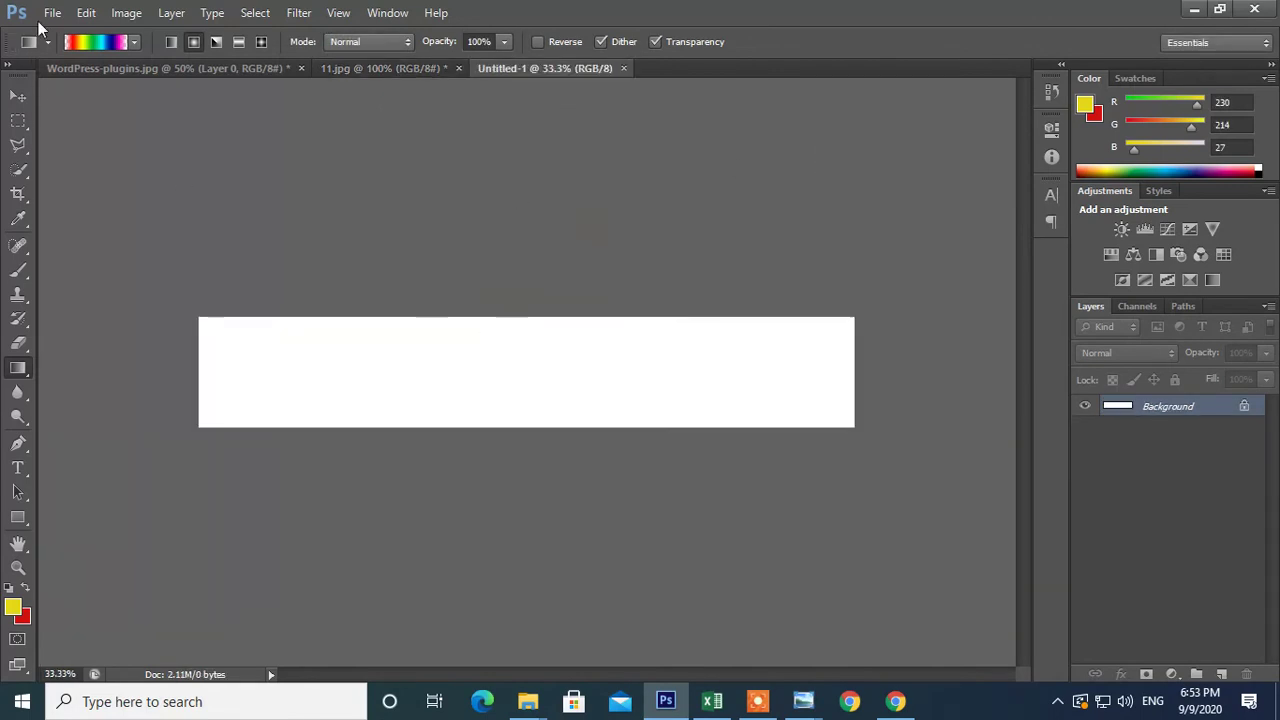
pyautogui.hotkey('ctrl', 'alt', 'i')
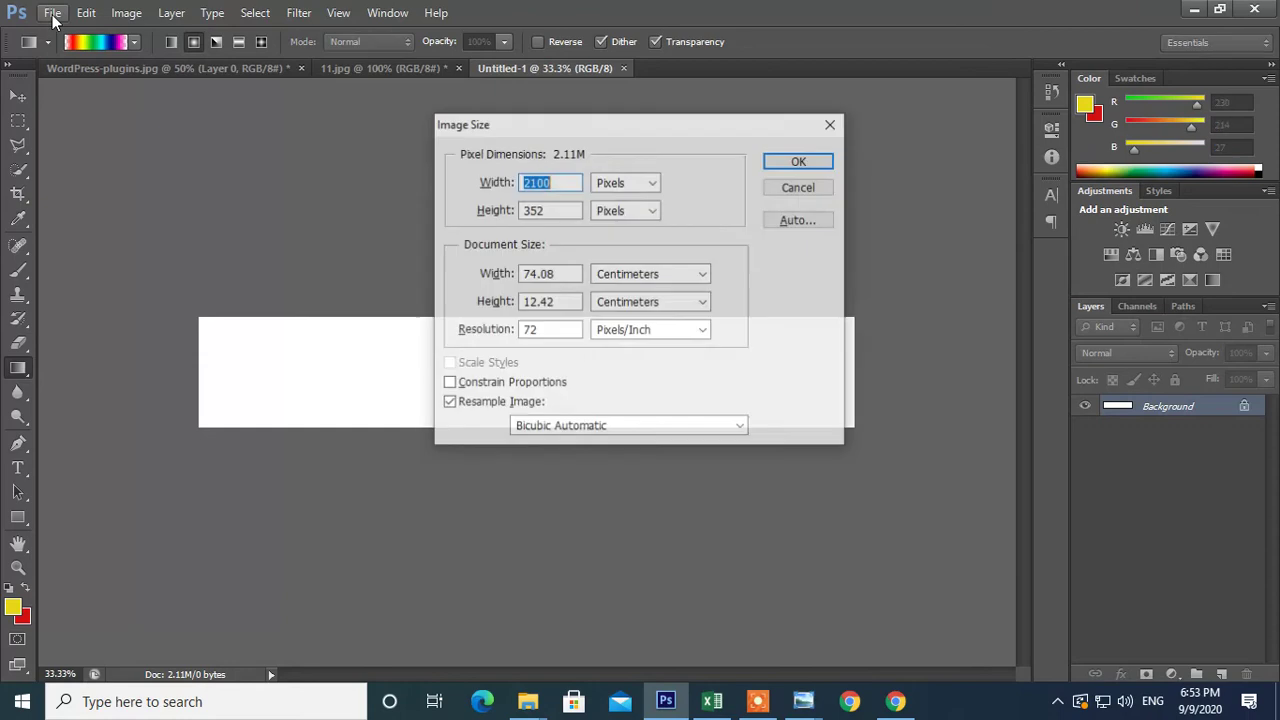
# - Change the image height to 3520 px and apply it
pyautogui.click(557, 210)
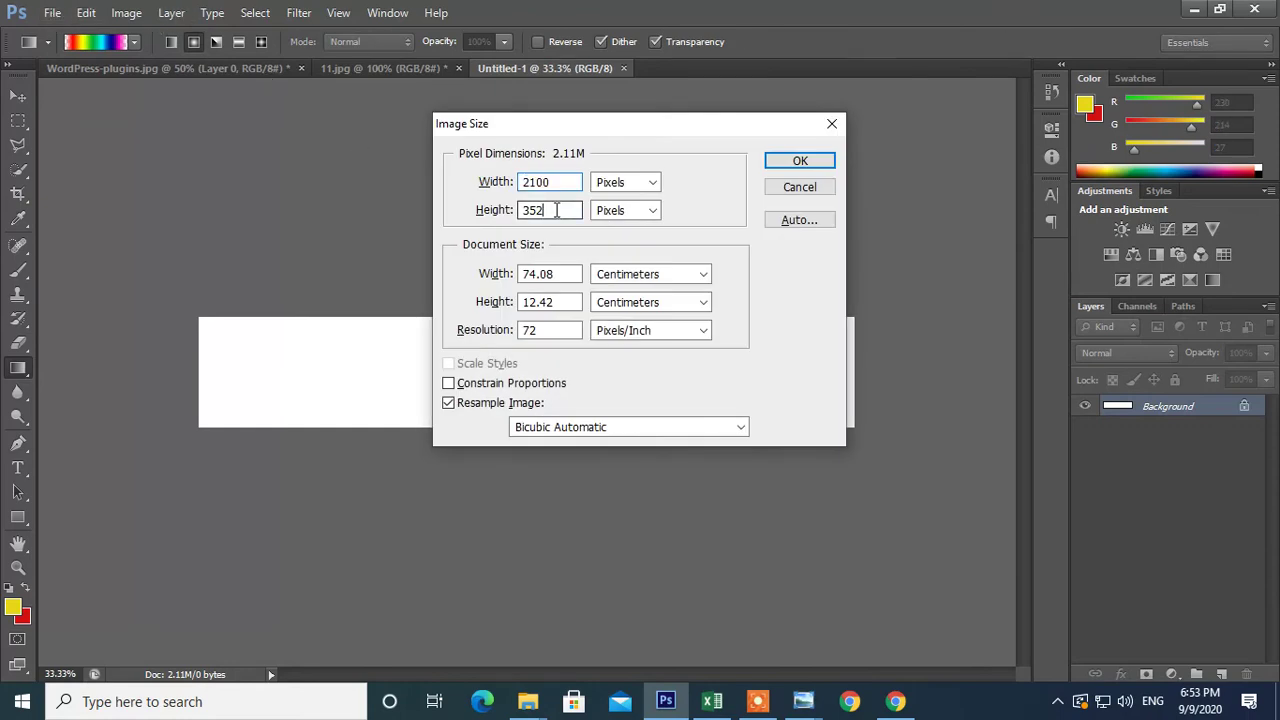
pyautogui.write('0')
pyautogui.press('Return')
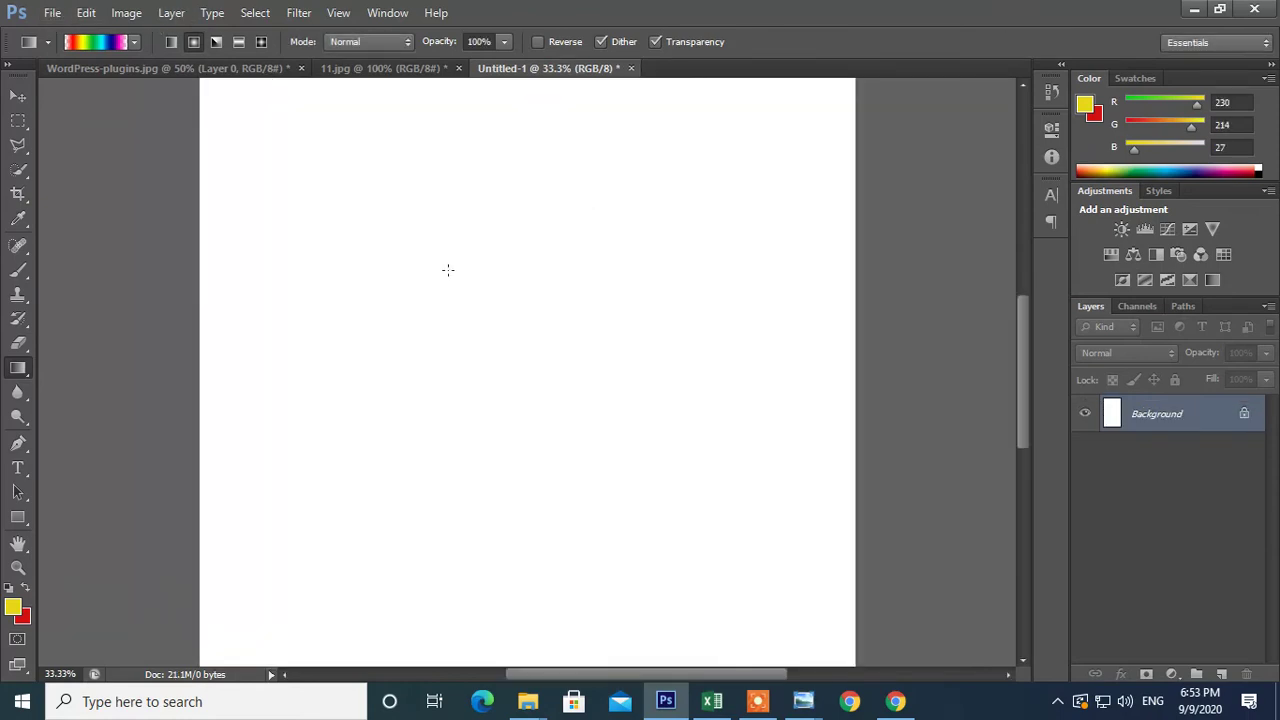
# - Drag several rainbow radial gradient circles across the canvas
pyautogui.moveTo(319, 268); pyautogui.dragTo(414, 321)
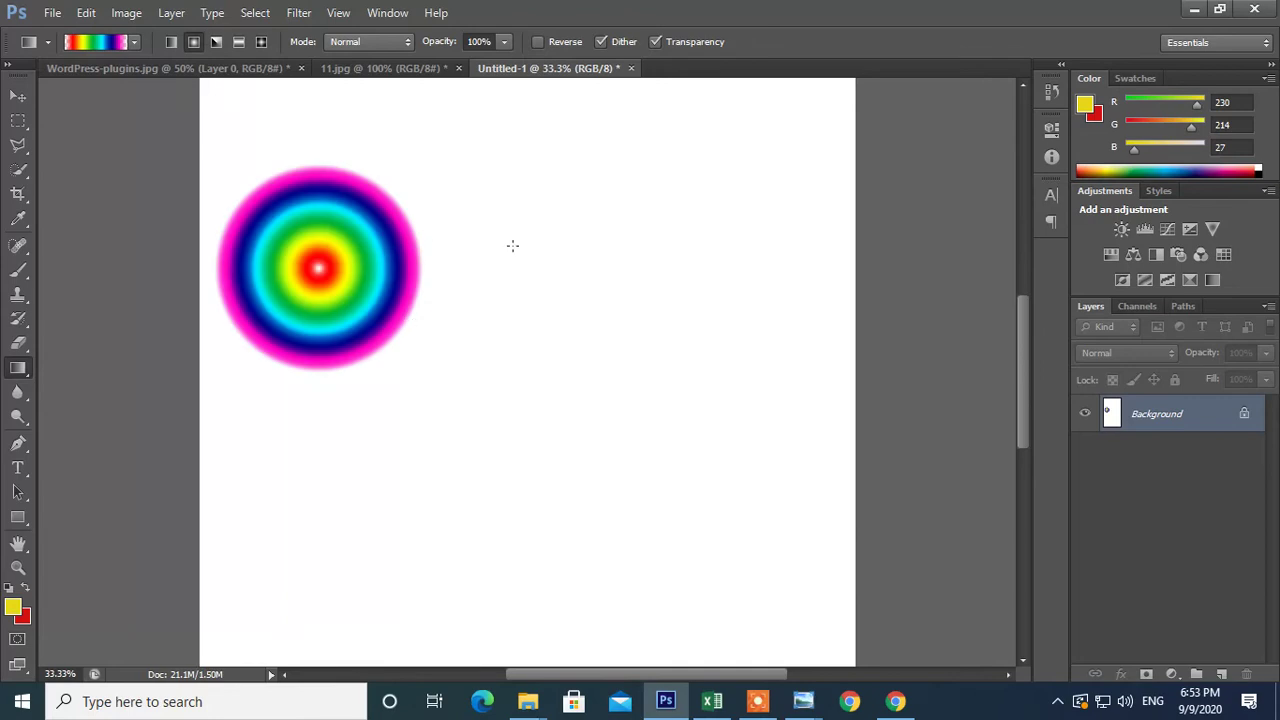
pyautogui.moveTo(619, 316); pyautogui.dragTo(619, 316)
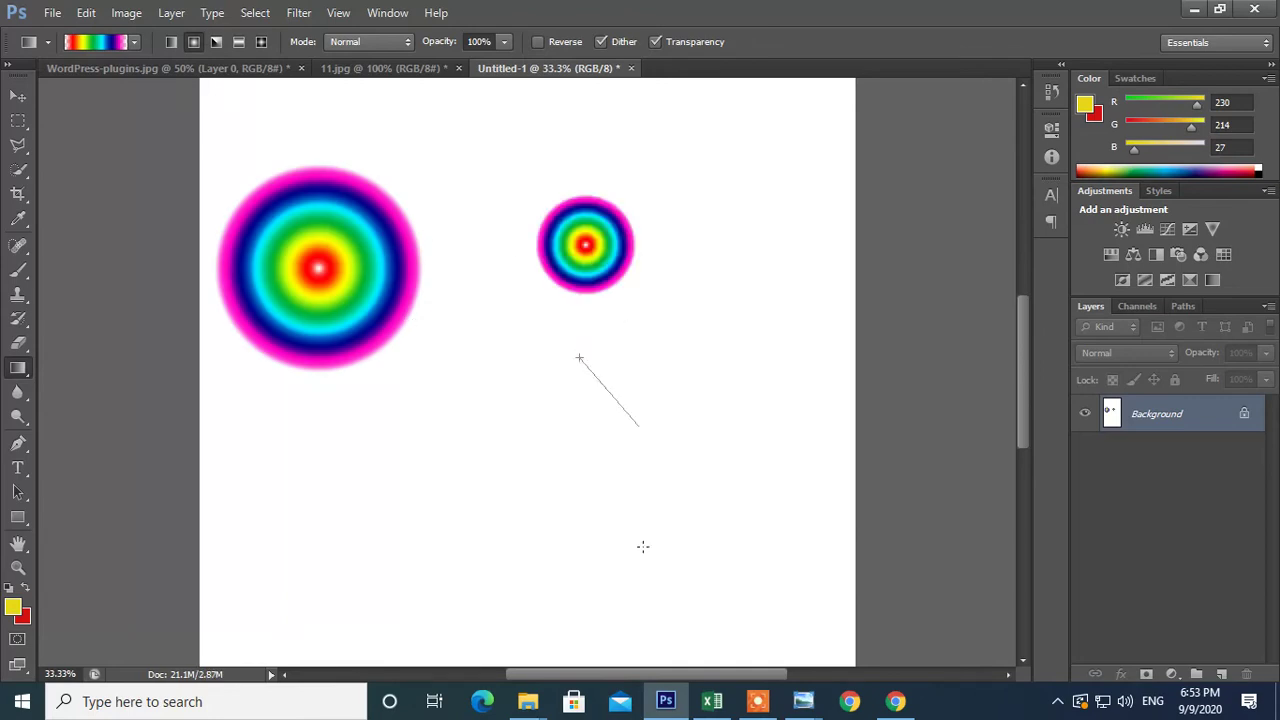
pyautogui.moveTo(579, 358); pyautogui.dragTo(638, 425)
pyautogui.moveTo(472, 519); pyautogui.dragTo(535, 568)
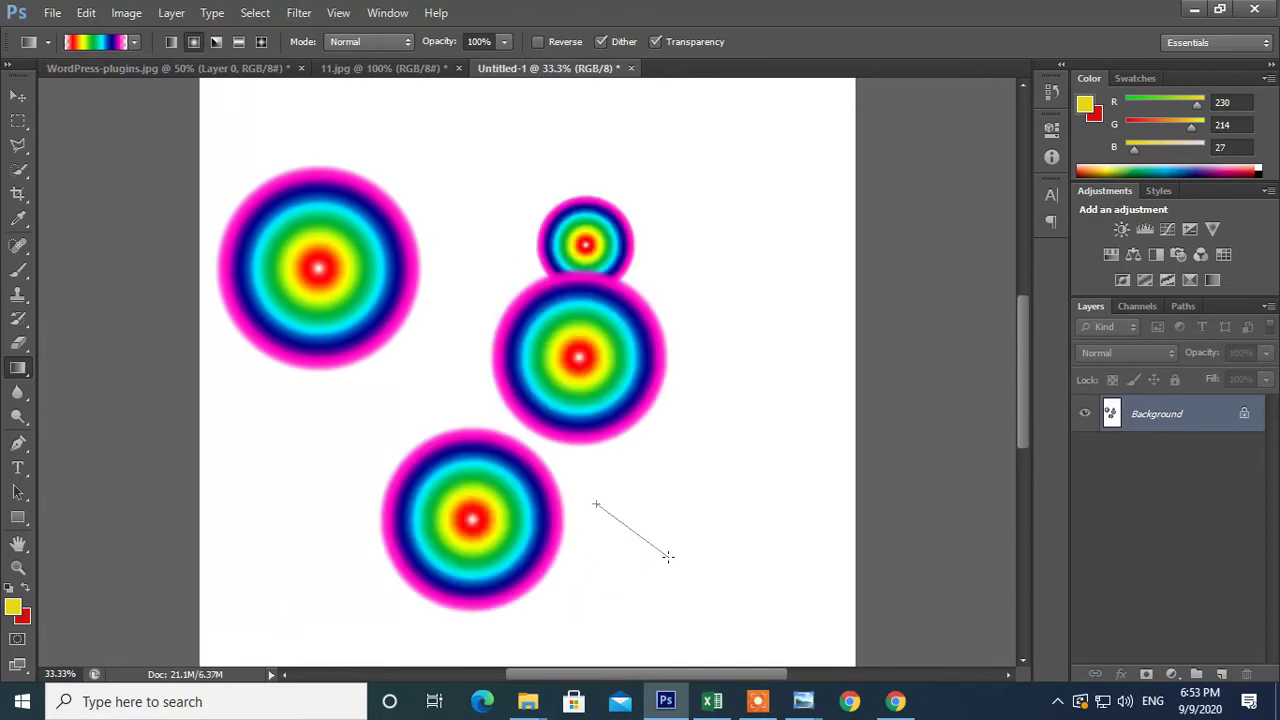
pyautogui.moveTo(668, 556); pyautogui.dragTo(703, 583)
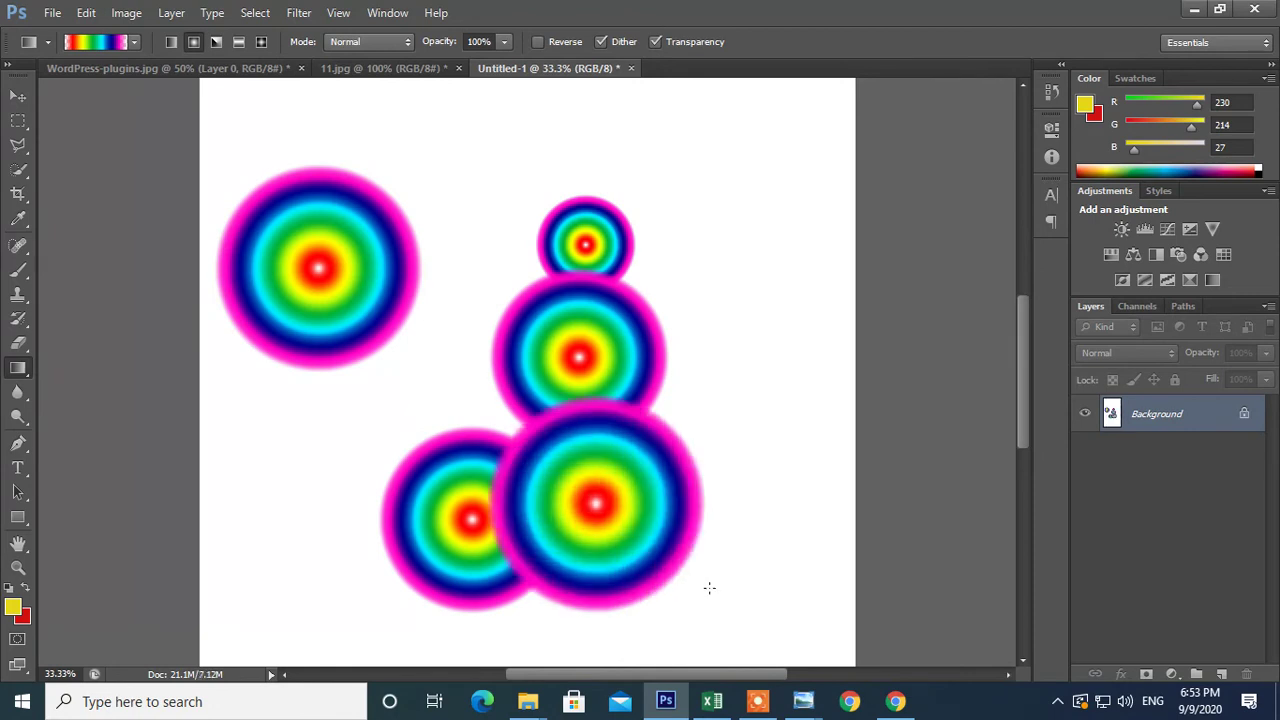
# - Switch to the orange-yellow gradient preset and redraw its radial ring in several spots
pyautogui.click(133, 41)
pyautogui.click(69, 113)
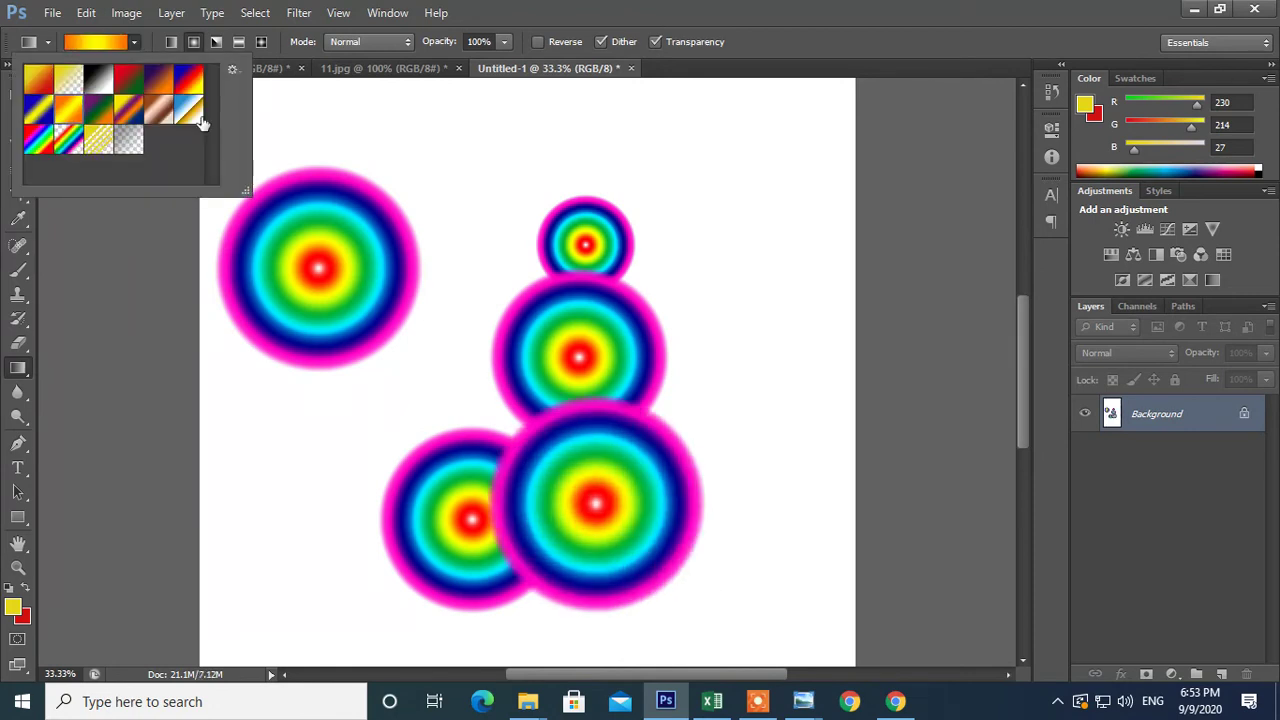
pyautogui.moveTo(463, 109); pyautogui.dragTo(480, 158)
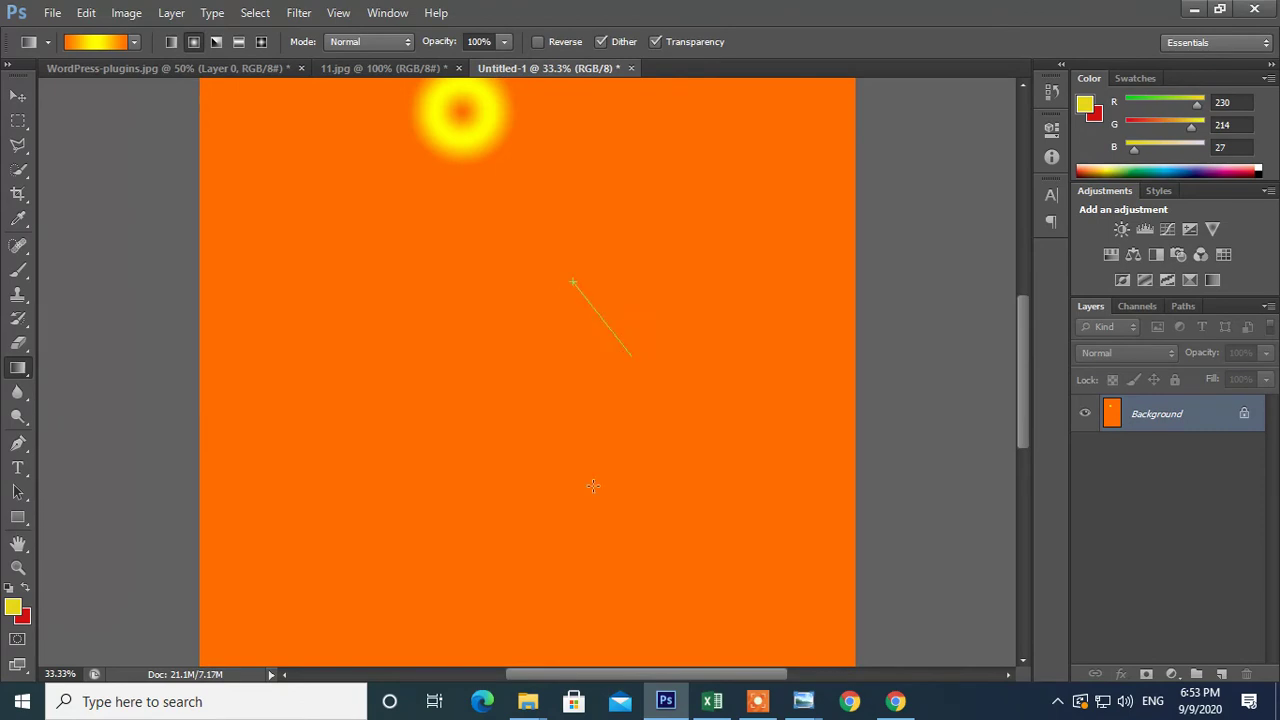
pyautogui.moveTo(573, 283); pyautogui.dragTo(631, 355)
pyautogui.moveTo(509, 443); pyautogui.dragTo(551, 491)
pyautogui.moveTo(392, 510); pyautogui.dragTo(455, 568)
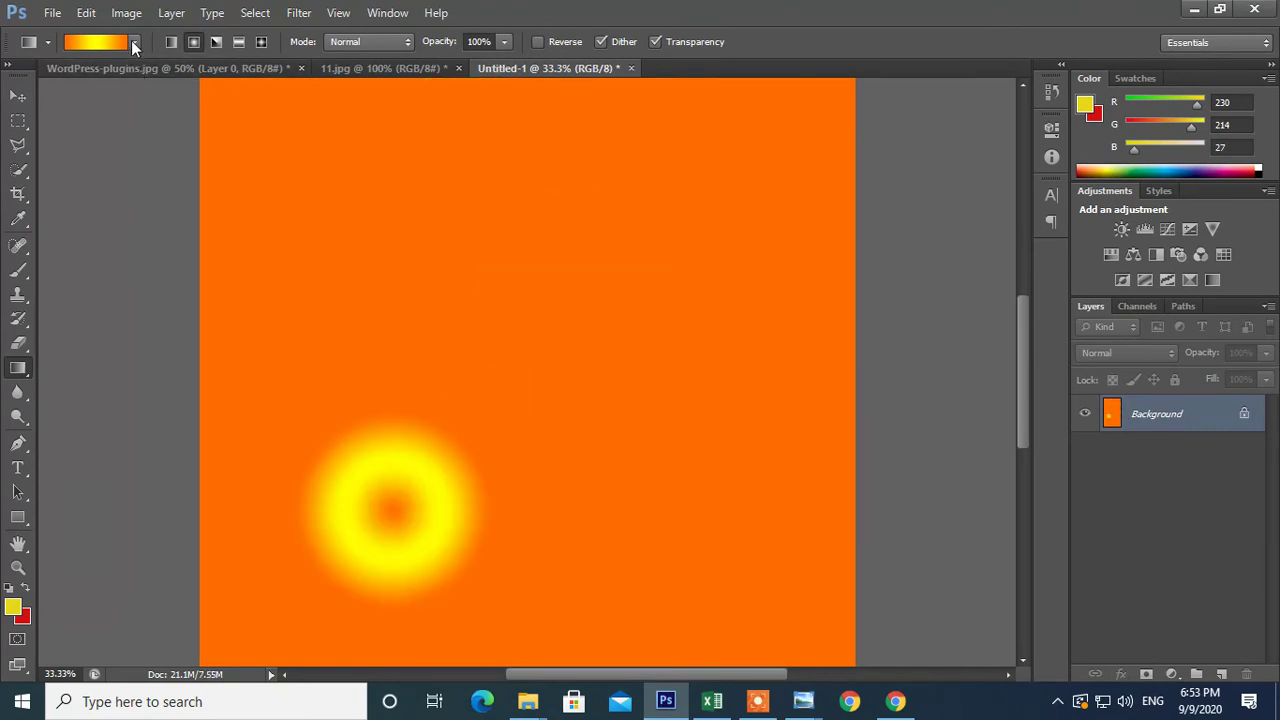
# - Return to the Spectrum preset and draw a large radial gradient on the left side
pyautogui.click(133, 42)
pyautogui.click(48, 145)
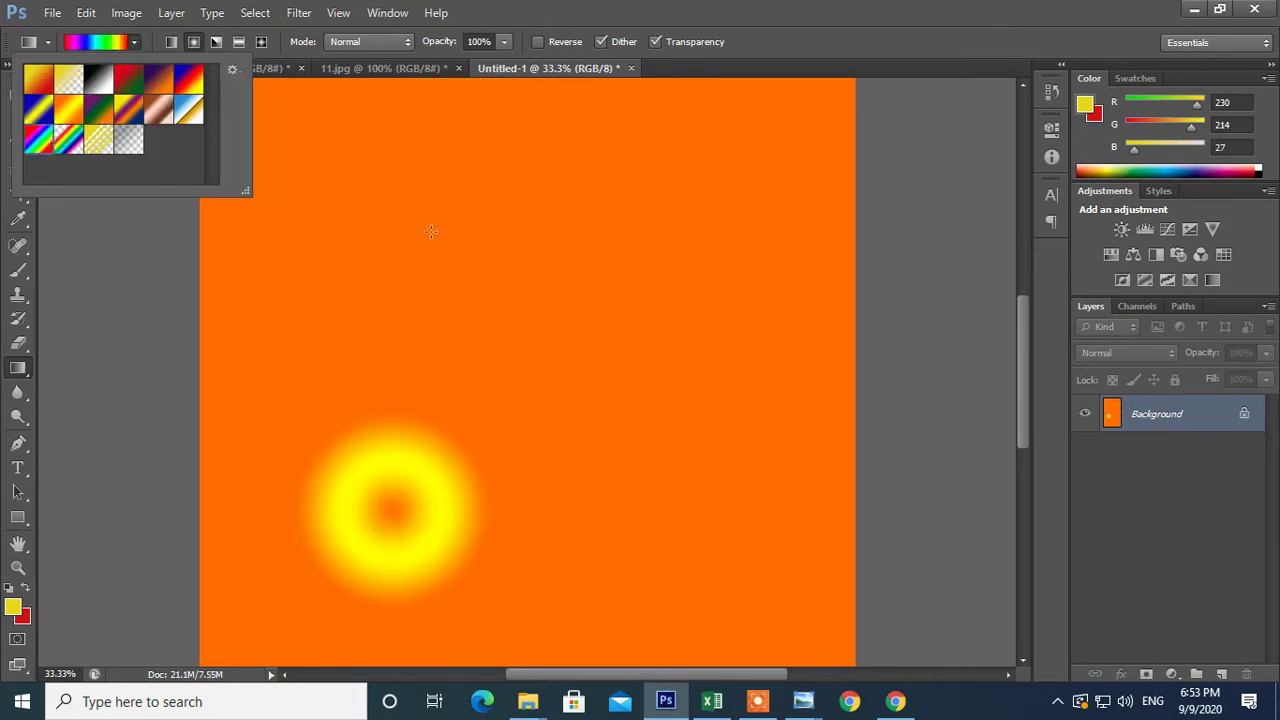
pyautogui.moveTo(431, 231); pyautogui.dragTo(476, 298)
pyautogui.moveTo(510, 428); pyautogui.dragTo(600, 508)
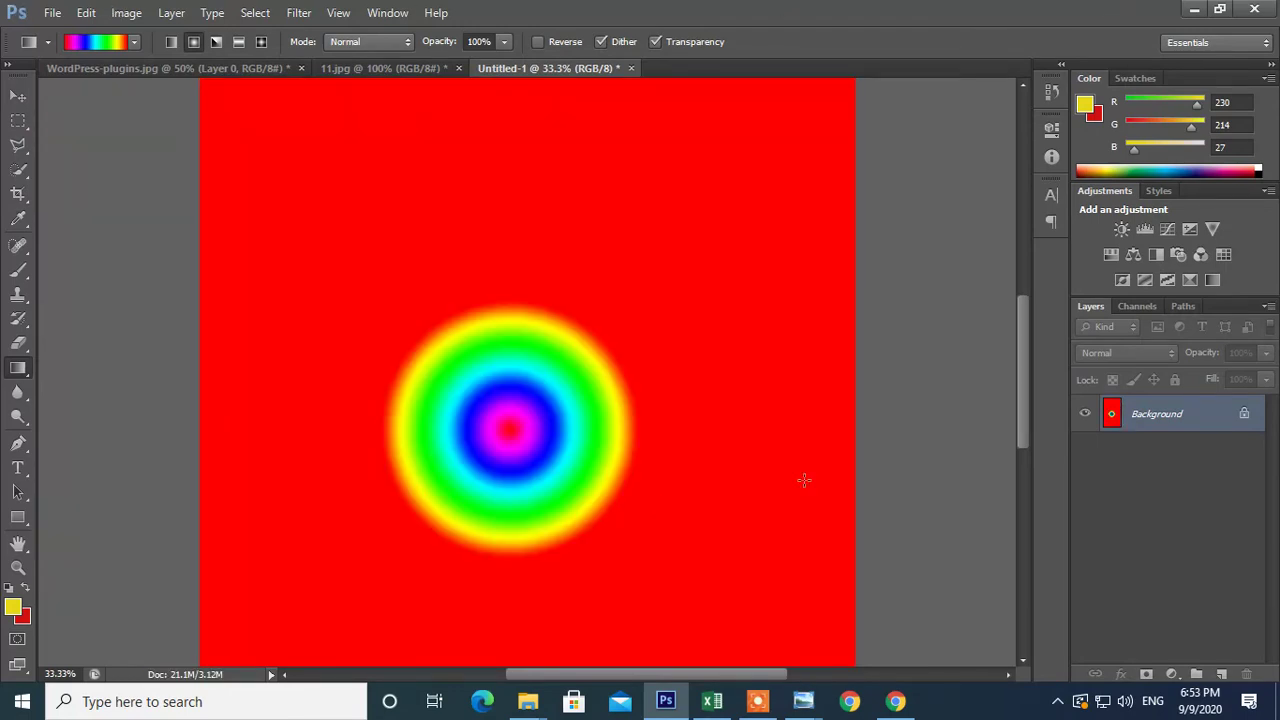
pyautogui.moveTo(660, 211); pyautogui.dragTo(690, 238)
pyautogui.moveTo(612, 235); pyautogui.dragTo(669, 320)
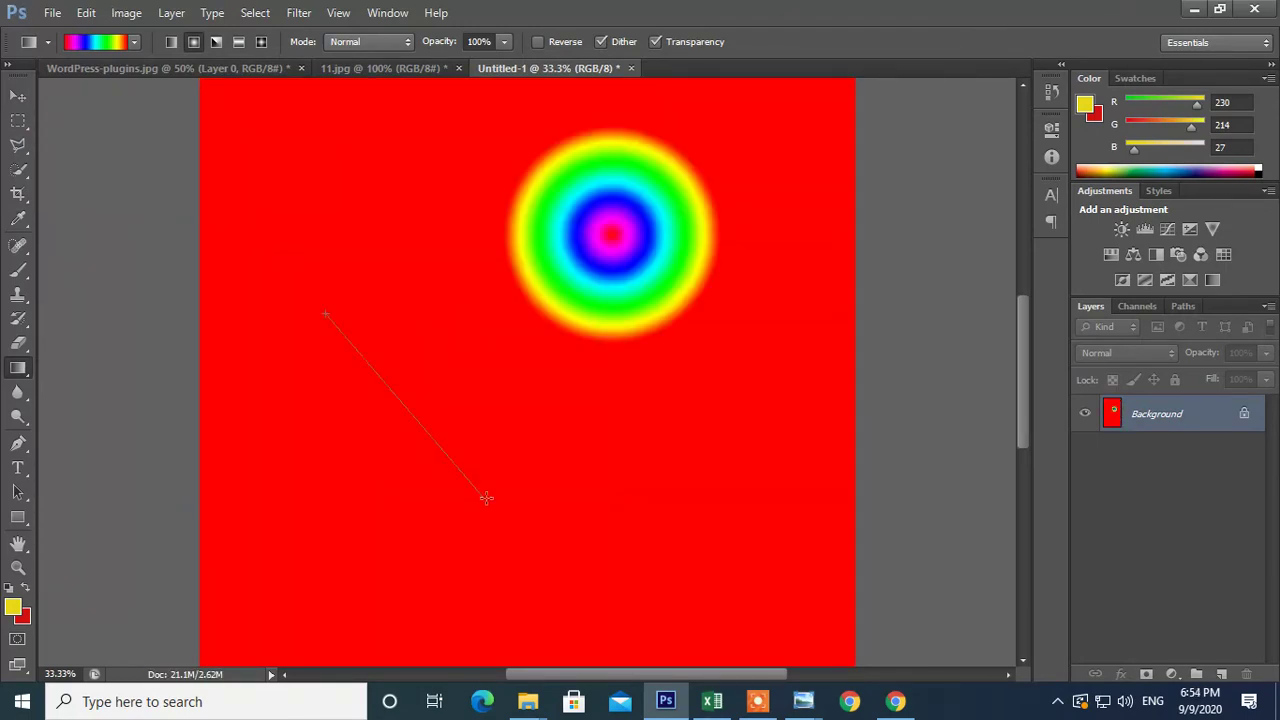
pyautogui.moveTo(323, 310); pyautogui.dragTo(488, 500)
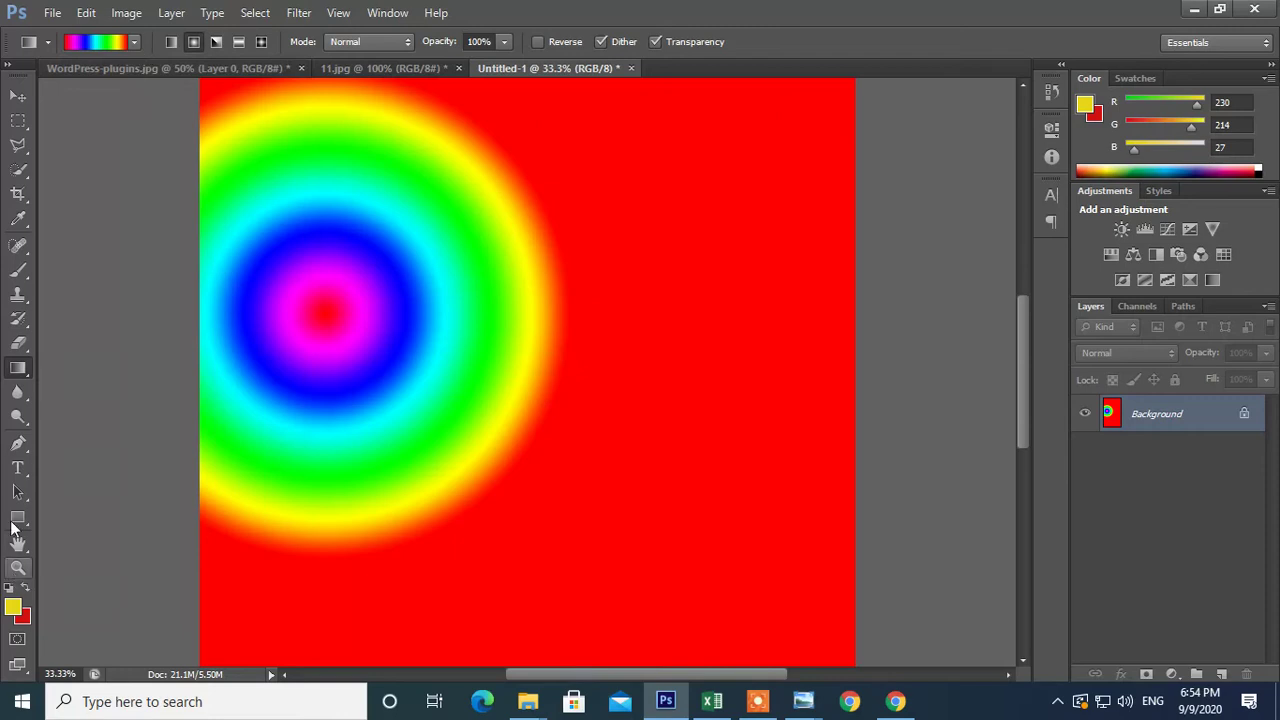
pyautogui.rightClick(30, 368)
# - With the Paint Bucket, undo the red fill on 11.jpg and fill the background yellow
pyautogui.click(74, 382)
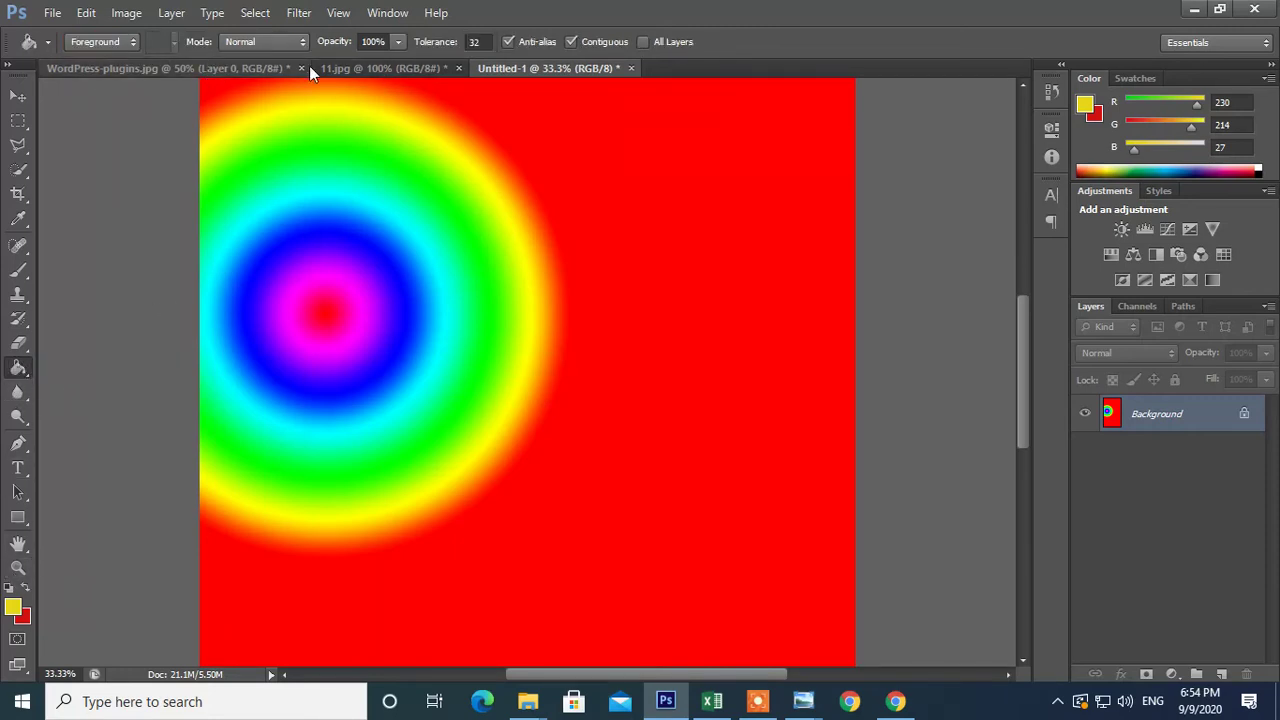
pyautogui.click(395, 68)
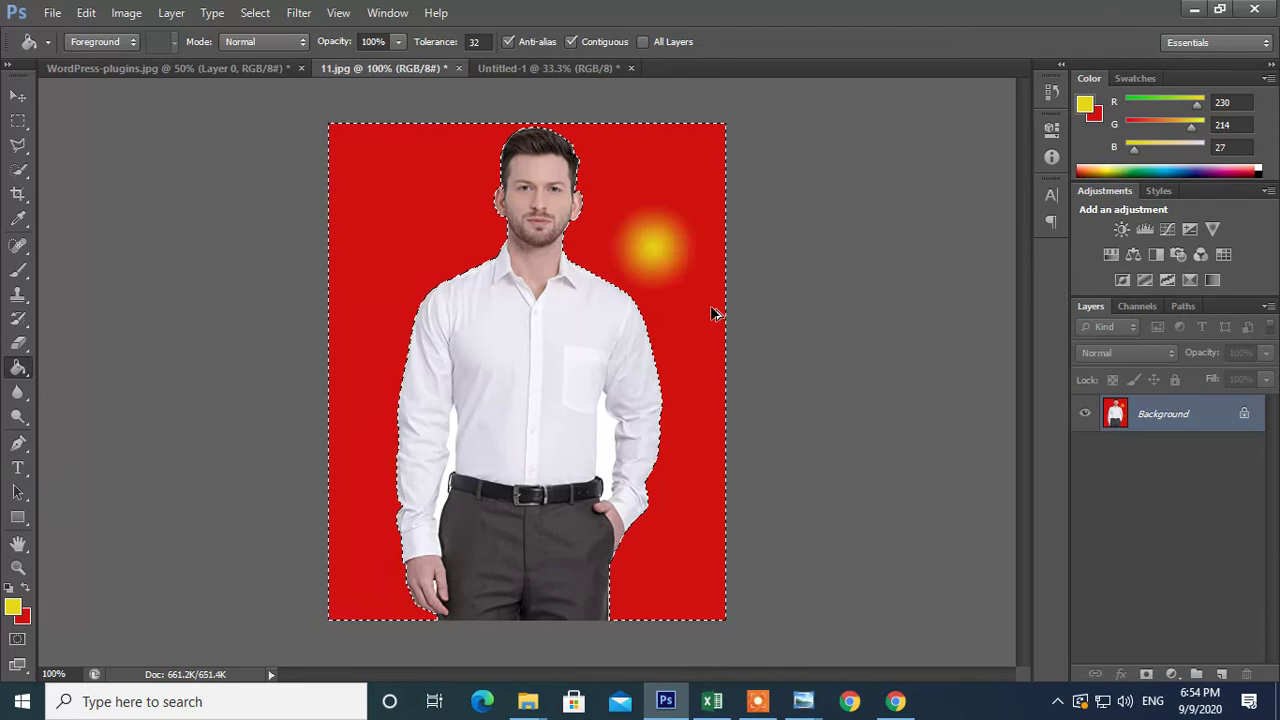
pyautogui.hotkey('ctrl', 'z')
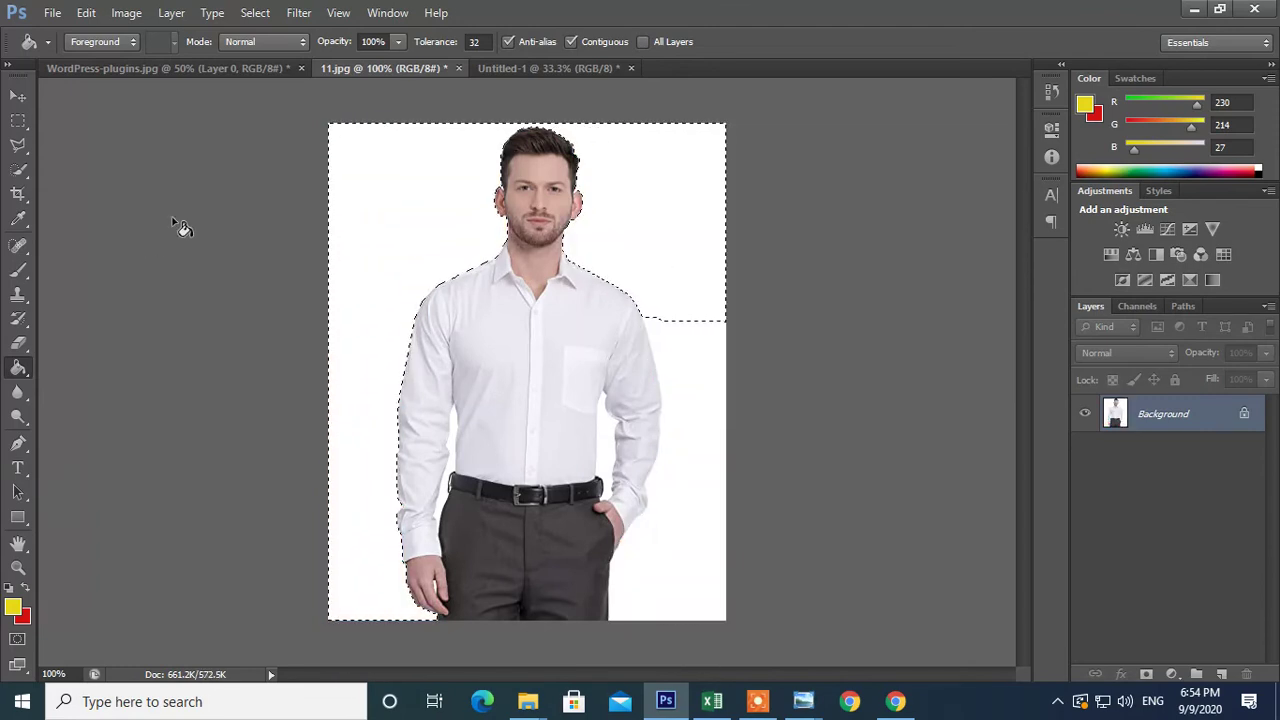
pyautogui.click(377, 297)
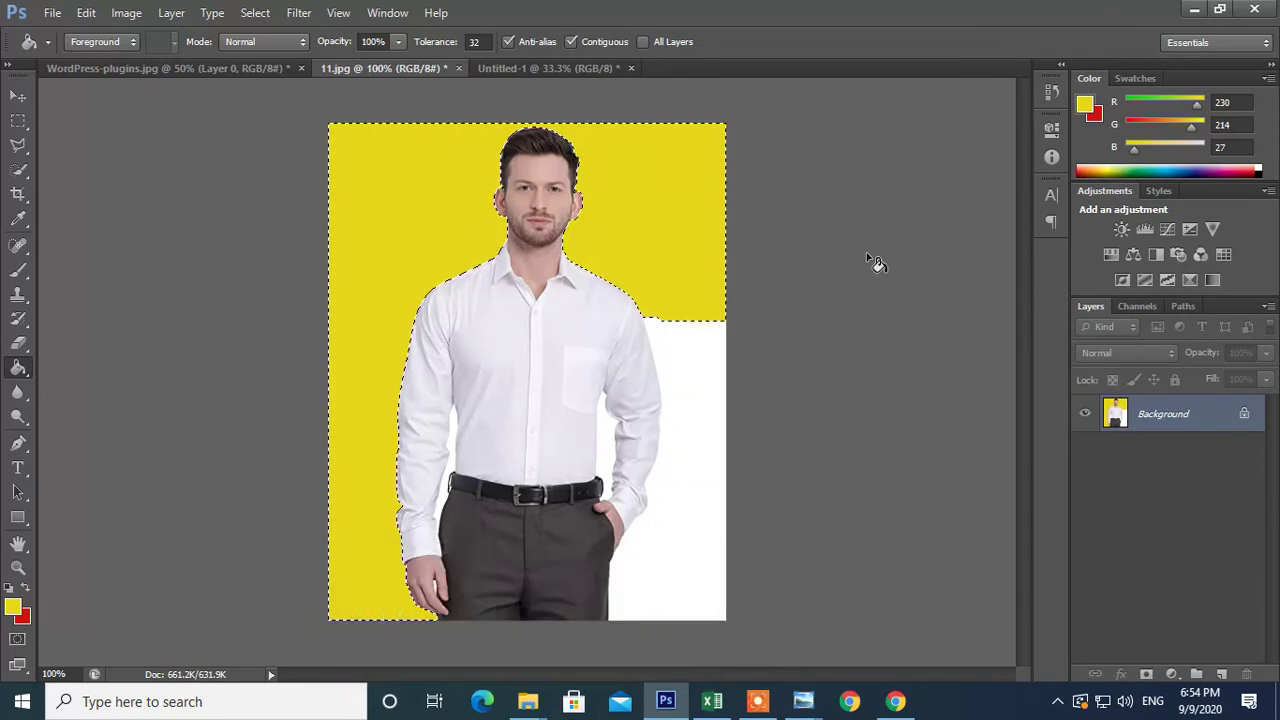
# - Set a light mint foreground colour, refill the background with it, and deselect
pyautogui.click(13, 607)
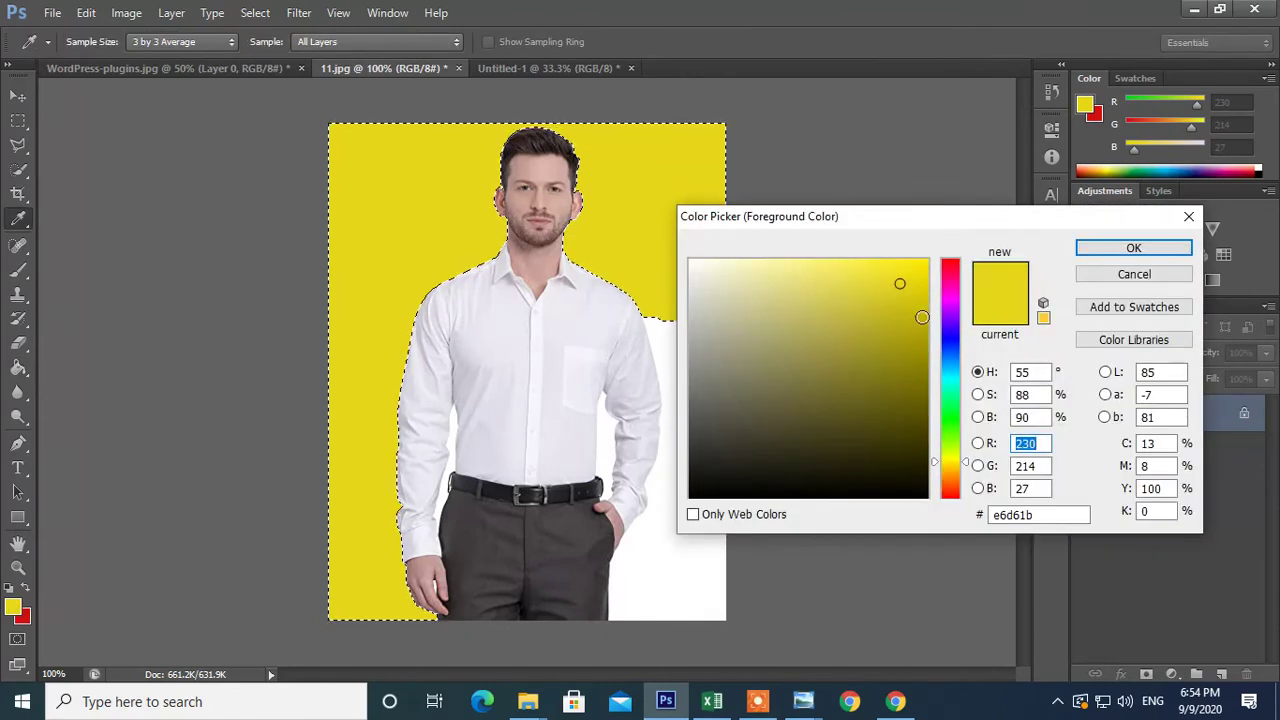
pyautogui.click(951, 390)
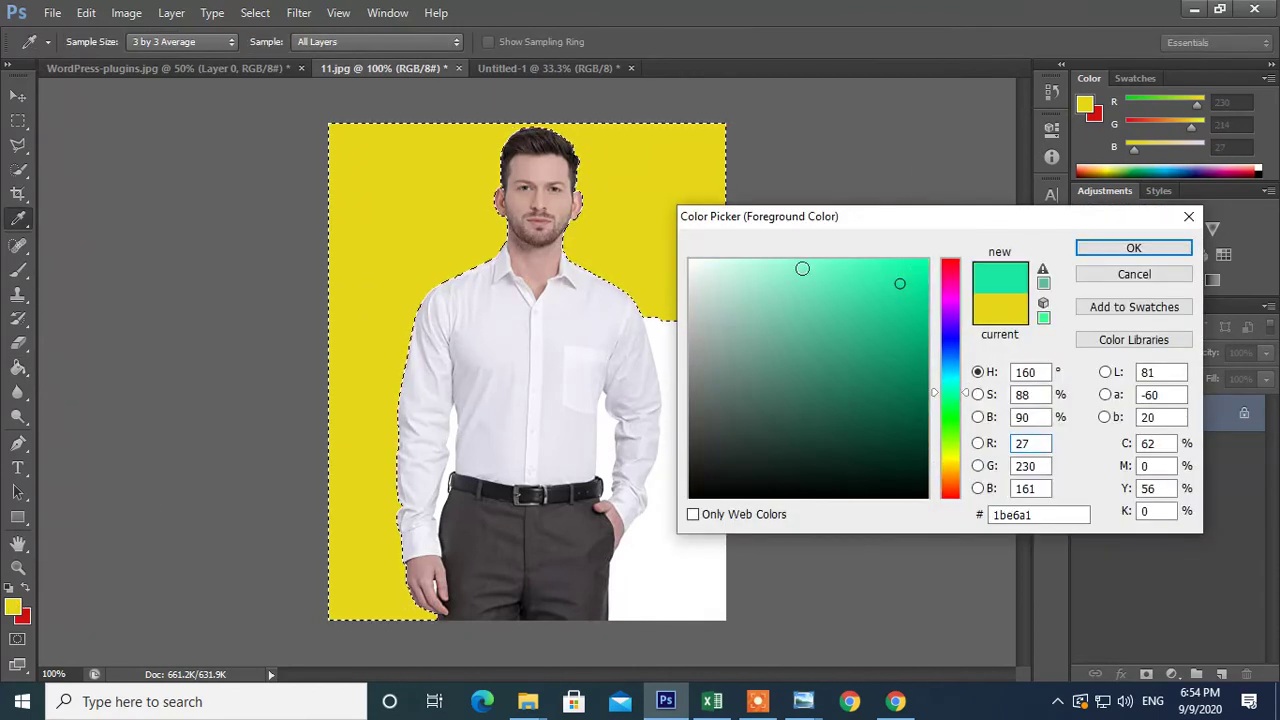
pyautogui.click(798, 266)
pyautogui.click(1130, 248)
pyautogui.click(360, 265)
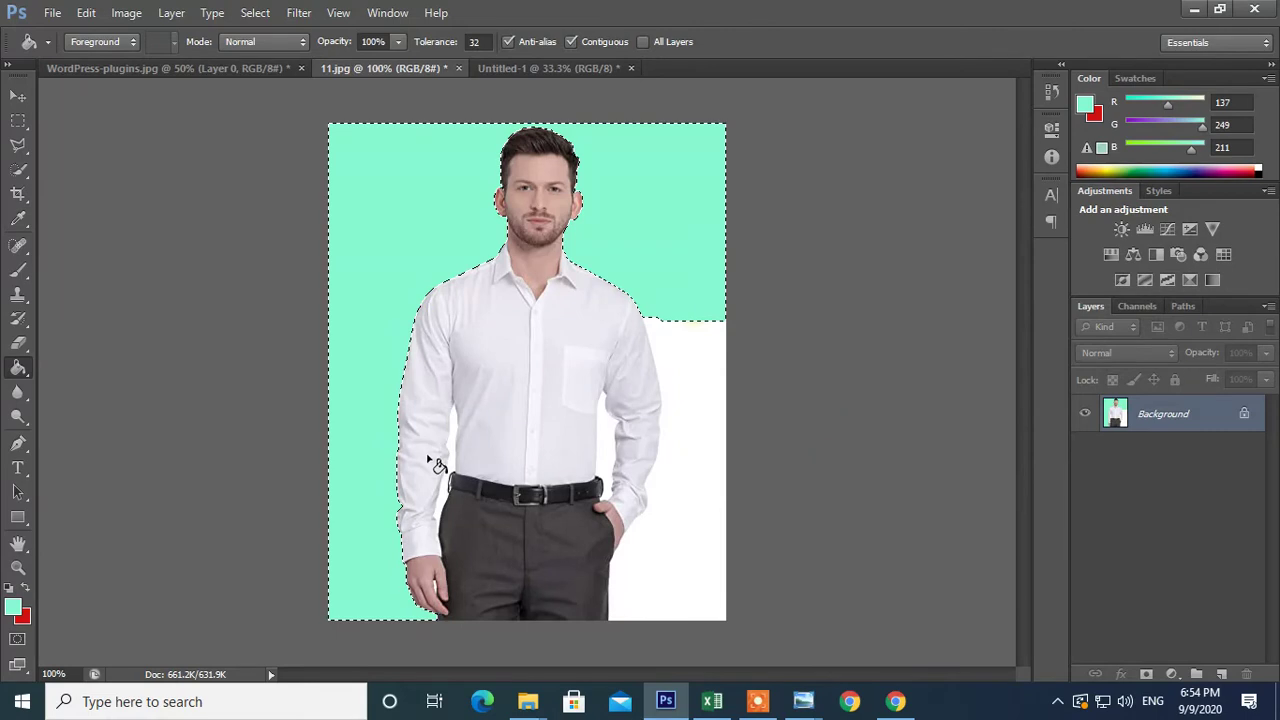
pyautogui.hotkey('ctrl', 'd')
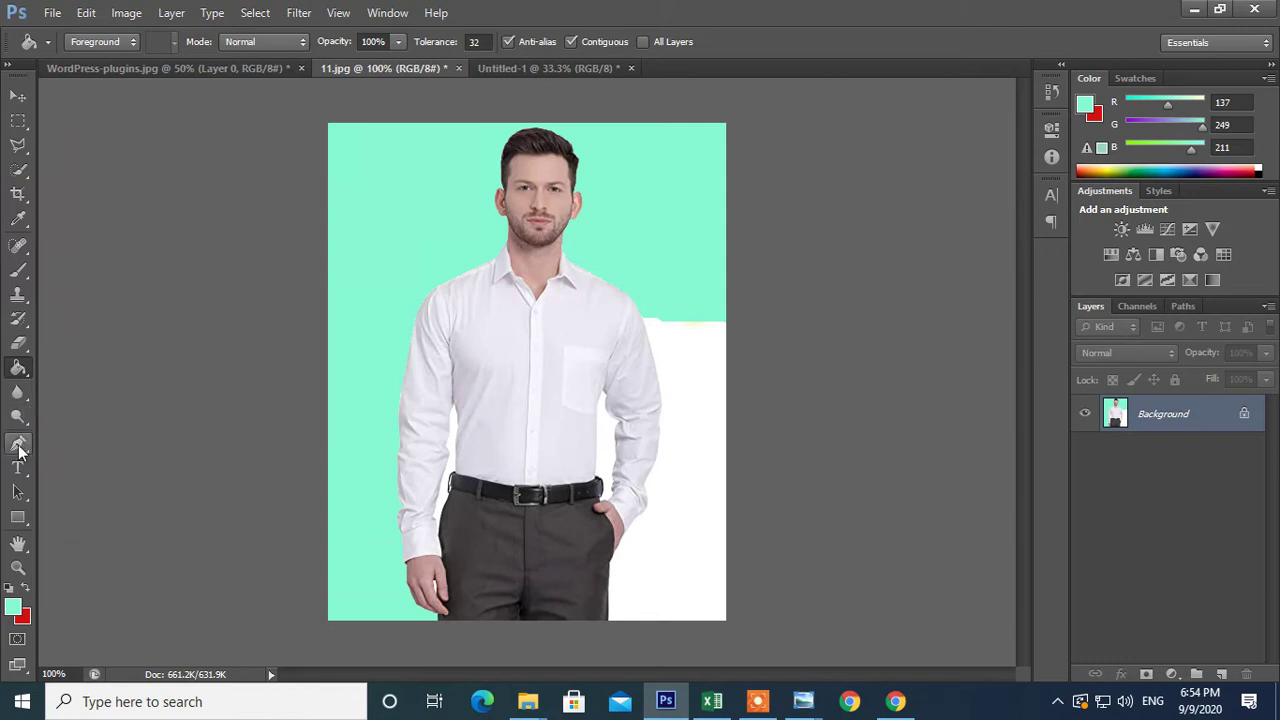
# - With the Pen tool zoomed in, start a path at the fingertip and trace up the hand
pyautogui.click(18, 446)
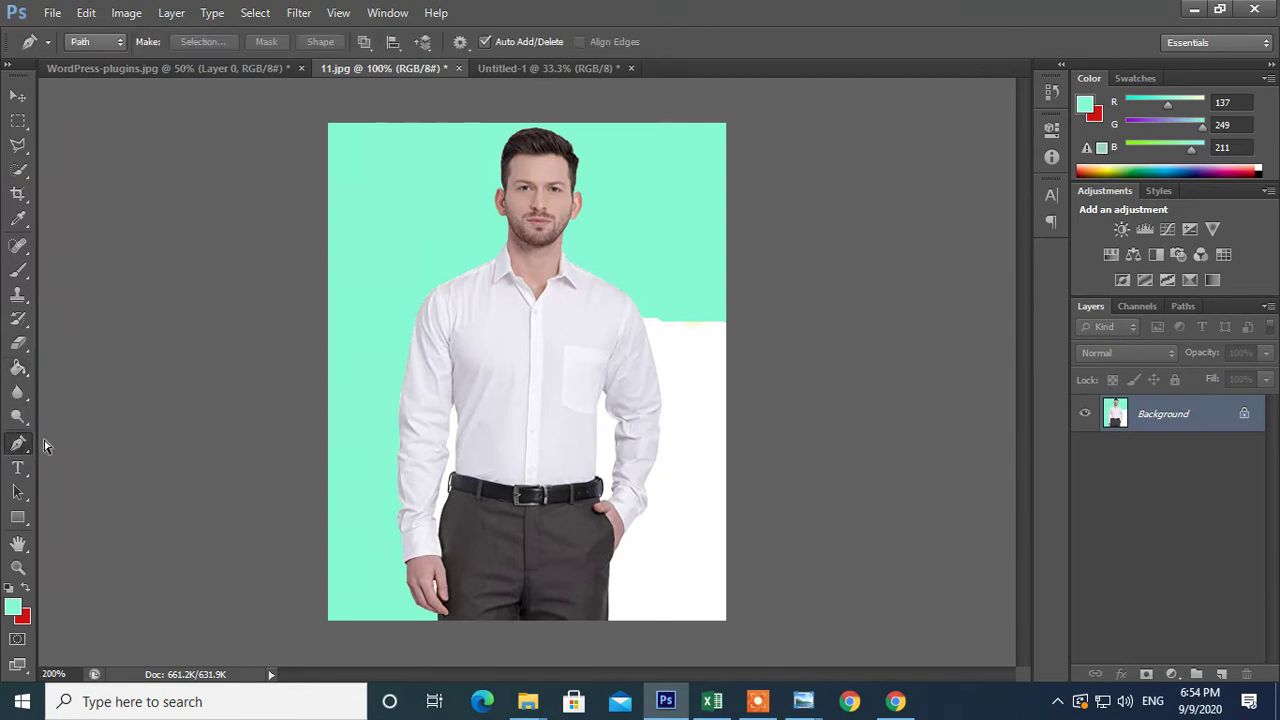
pyautogui.hotkey('ctrl', '+')
pyautogui.hotkey('ctrl', '+')
pyautogui.moveTo(241, 359); pyautogui.dragTo(349, 331)
pyautogui.scroll(-2, 342, 535)
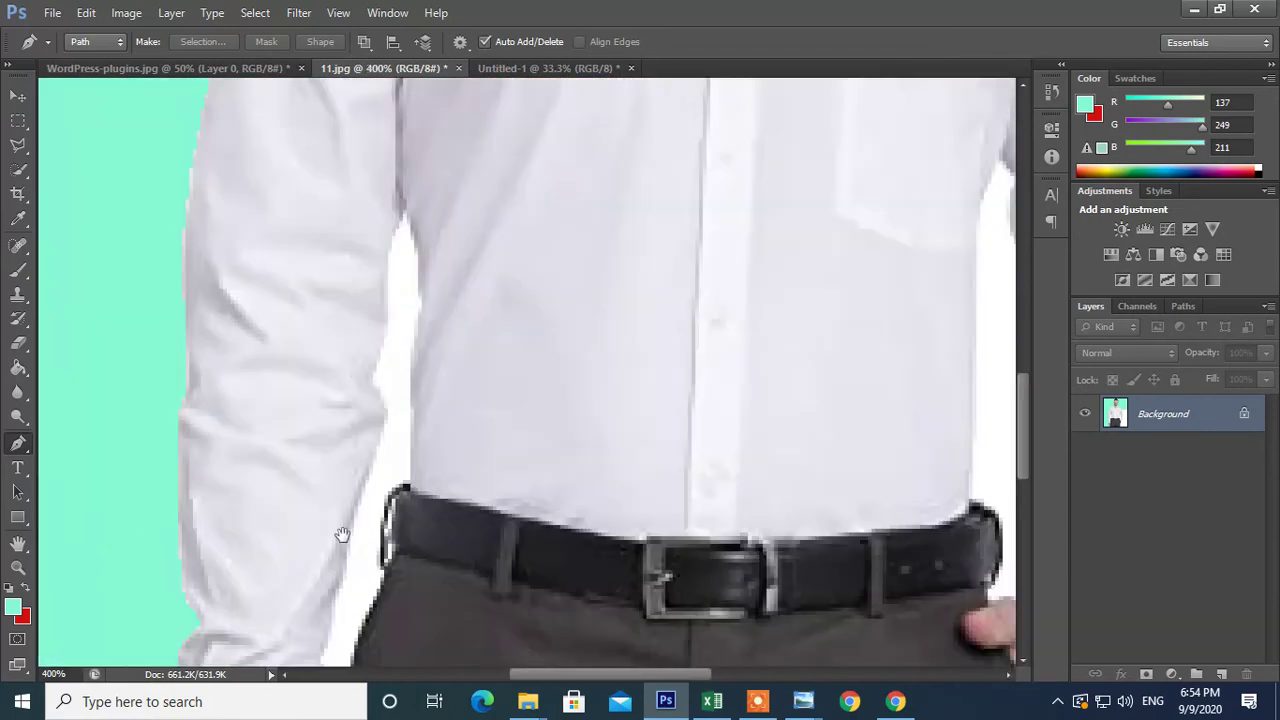
pyautogui.scroll(-5, 342, 535)
pyautogui.scroll(-3, 414, 294)
pyautogui.scroll(-3, 343, 337)
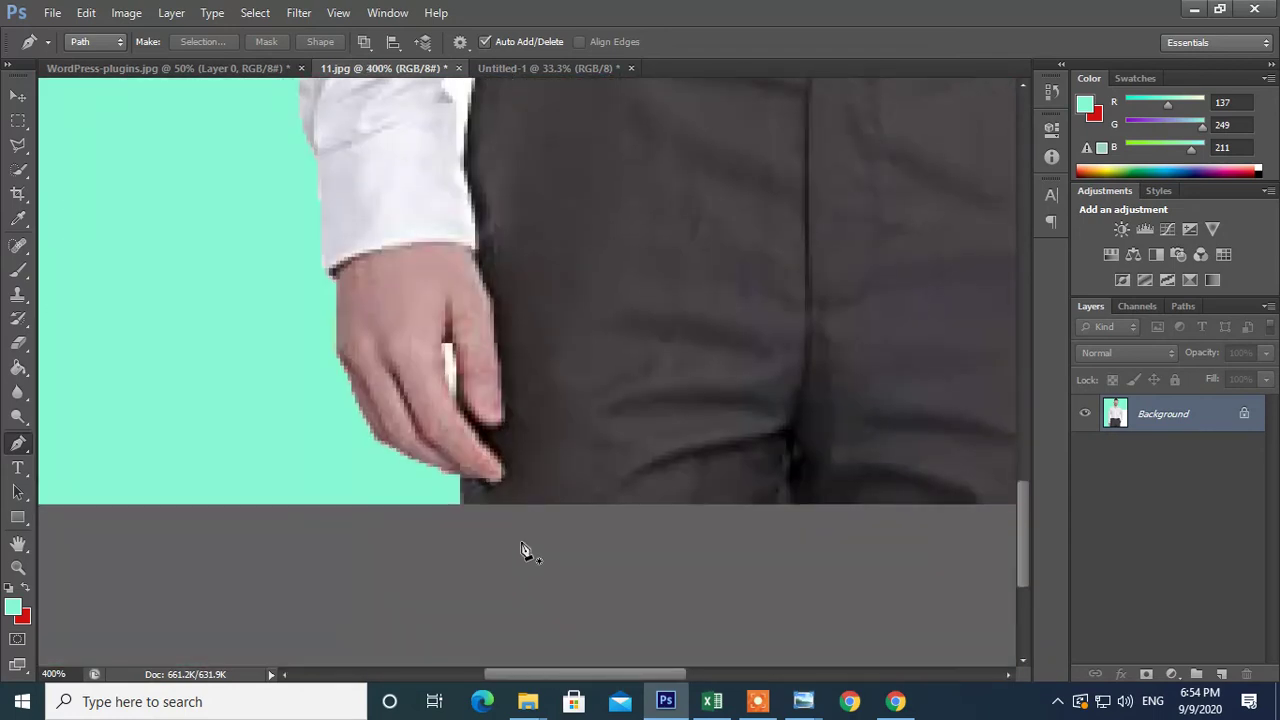
pyautogui.click(461, 506)
pyautogui.moveTo(481, 508); pyautogui.dragTo(446, 498)
pyautogui.click(395, 470)
pyautogui.click(357, 380)
pyautogui.click(356, 302)
# - Continue the path around the wrist, up the sleeve and arm, and over the shoulder
pyautogui.moveTo(393, 354); pyautogui.dragTo(409, 444)
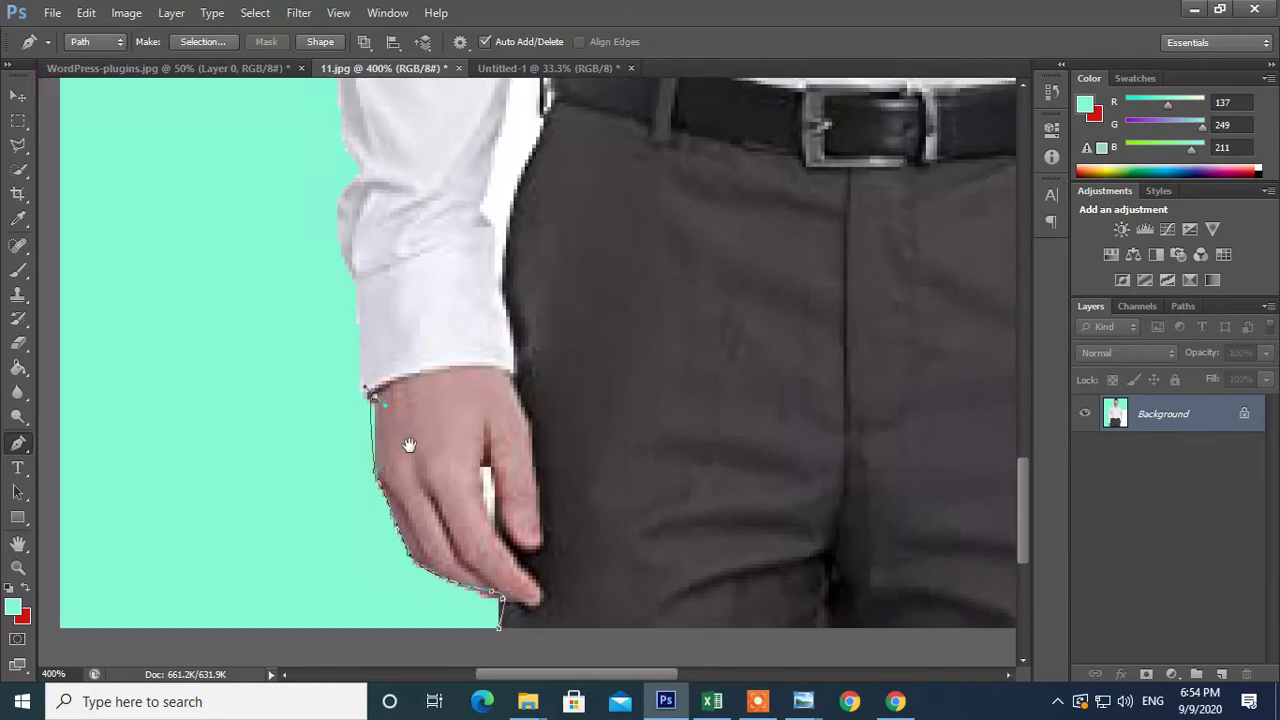
pyautogui.click(371, 399)
pyautogui.moveTo(358, 282); pyautogui.dragTo(411, 460)
pyautogui.moveTo(398, 344)
pyautogui.mouseDown()
pyautogui.moveTo(424, 296)
pyautogui.moveTo(439, 314)
pyautogui.mouseUp()
pyautogui.keyDown('alt'); pyautogui.click(398, 344); pyautogui.keyUp('alt')
pyautogui.moveTo(447, 371); pyautogui.dragTo(476, 509)
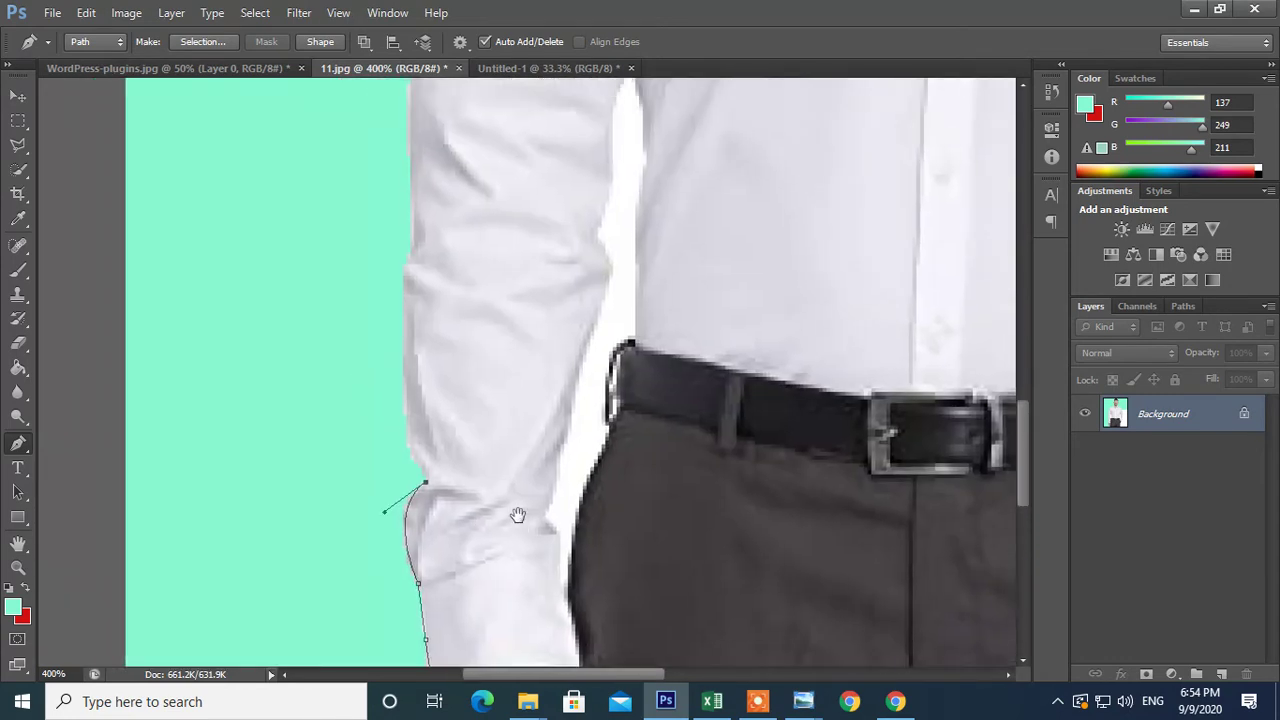
pyautogui.moveTo(403, 396); pyautogui.dragTo(404, 330)
pyautogui.moveTo(416, 252)
pyautogui.mouseDown()
pyautogui.moveTo(417, 233)
pyautogui.moveTo(471, 522)
pyautogui.mouseUp()
pyautogui.keyDown('alt'); pyautogui.click(410, 253); pyautogui.keyUp('alt')
pyautogui.moveTo(458, 234)
pyautogui.mouseDown()
pyautogui.moveTo(478, 146)
pyautogui.moveTo(509, 337)
pyautogui.moveTo(380, 645)
pyautogui.mouseUp()
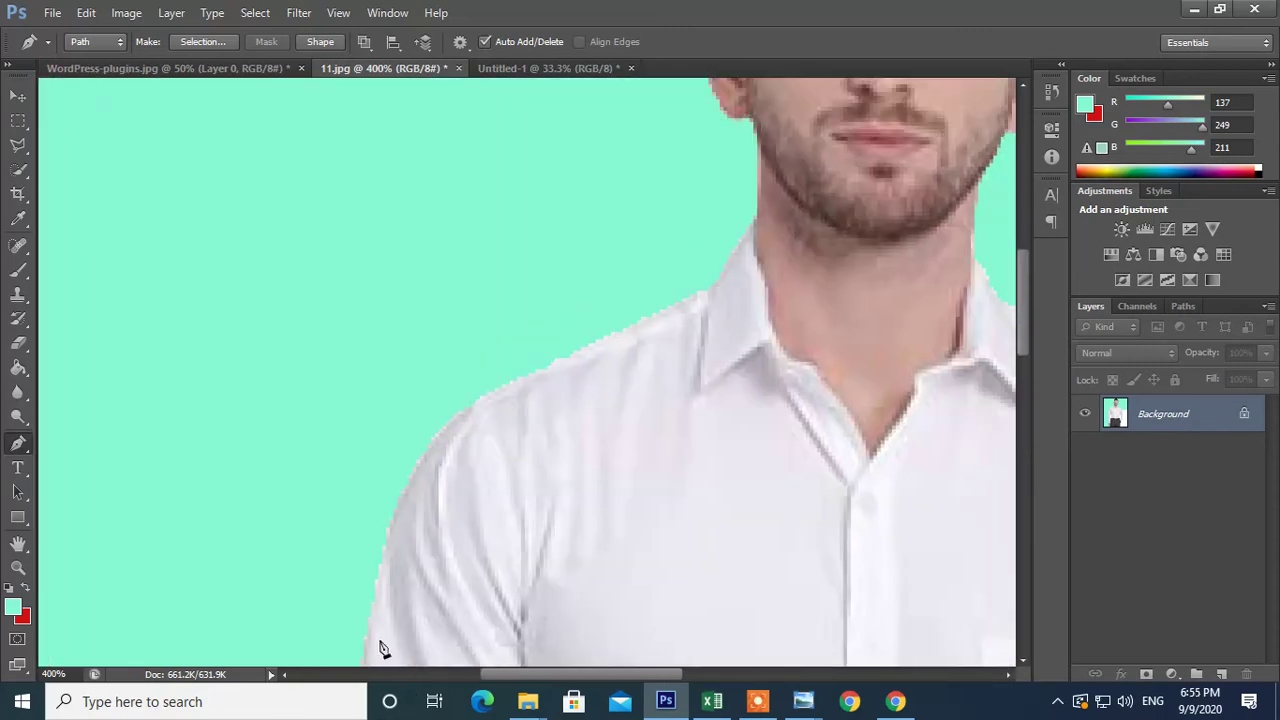
pyautogui.moveTo(510, 385)
pyautogui.mouseDown()
pyautogui.moveTo(606, 325)
pyautogui.moveTo(631, 324)
pyautogui.mouseUp()
pyautogui.keyDown('alt'); pyautogui.click(510, 385); pyautogui.keyUp('alt')
# - Trace the collar, neck, jaw and ear, arc over the hair, and fit the image on screen
pyautogui.click(709, 298)
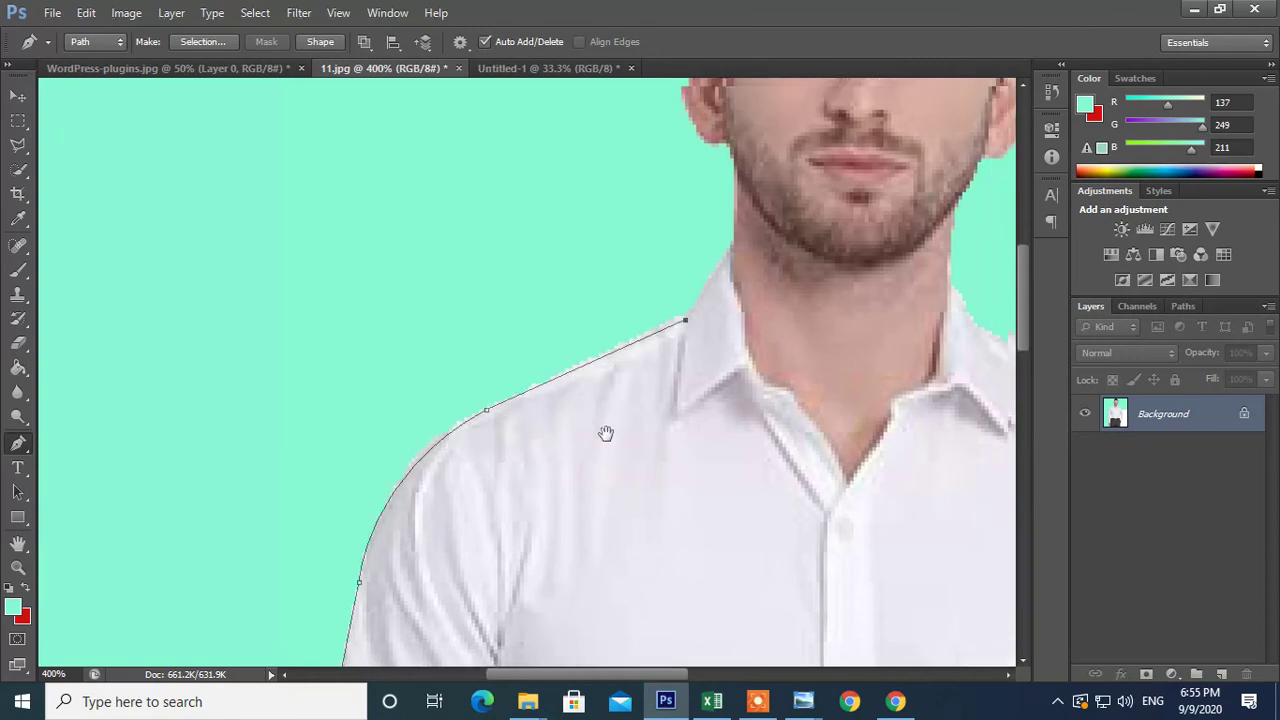
pyautogui.moveTo(640, 398); pyautogui.dragTo(573, 506)
pyautogui.click(688, 333)
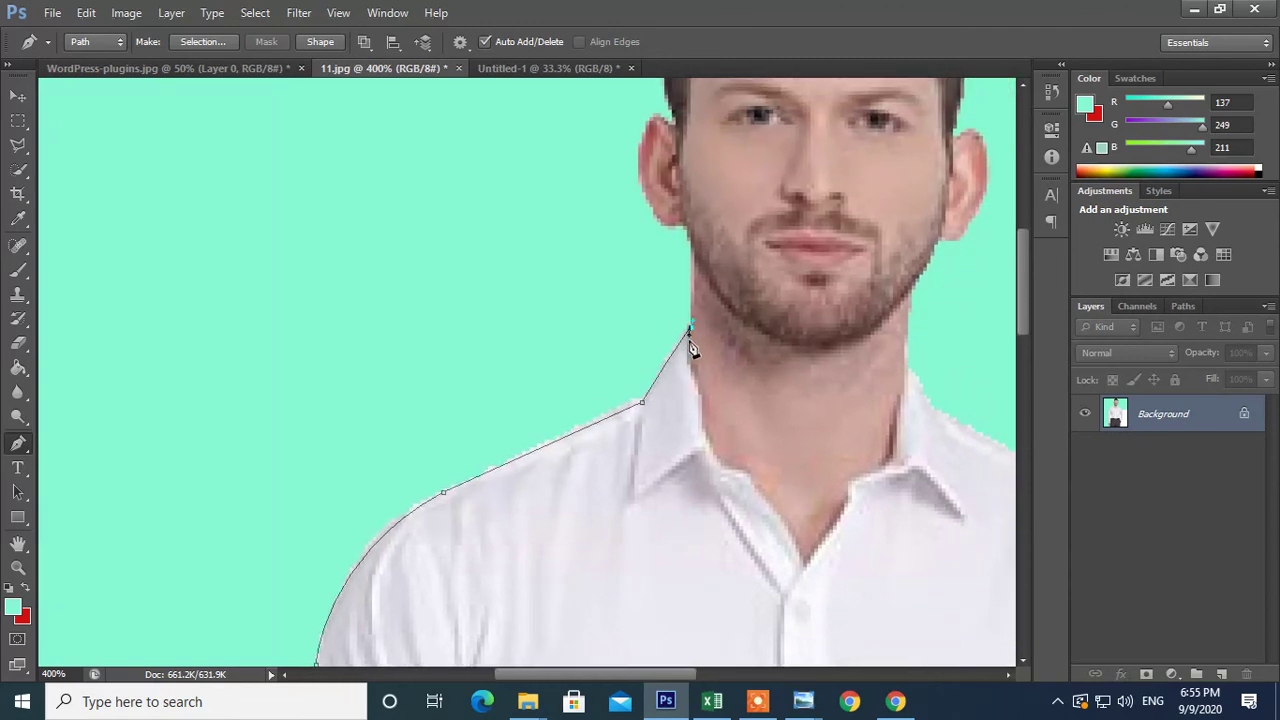
pyautogui.moveTo(683, 374); pyautogui.dragTo(593, 500)
pyautogui.click(598, 365)
pyautogui.click(594, 352)
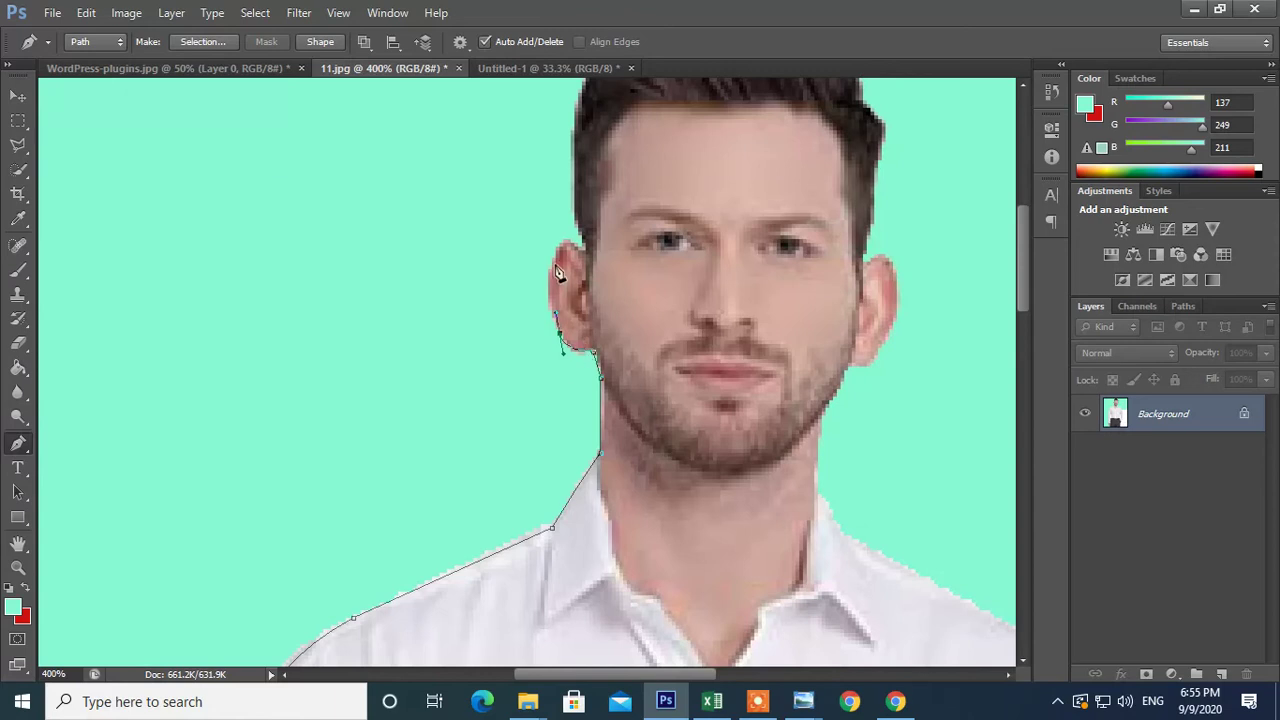
pyautogui.moveTo(559, 247); pyautogui.dragTo(584, 200)
pyautogui.moveTo(560, 252); pyautogui.dragTo(588, 260)
pyautogui.moveTo(617, 240); pyautogui.dragTo(563, 457)
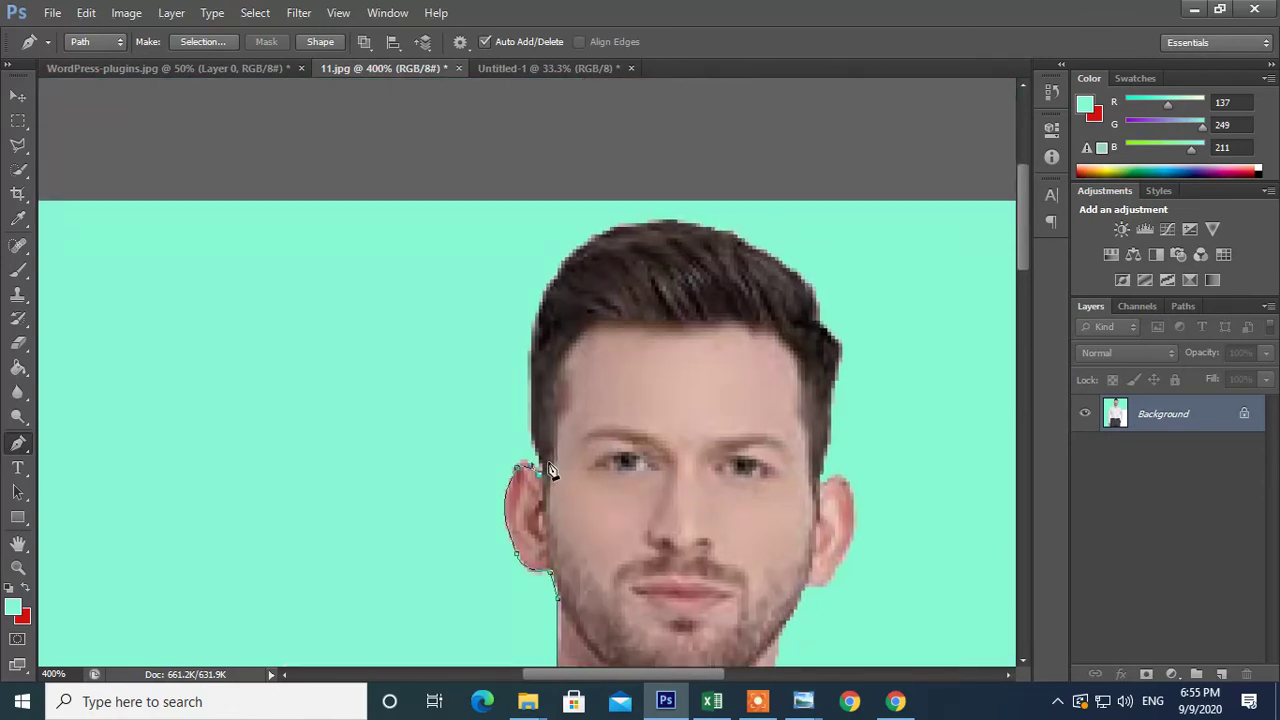
pyautogui.moveTo(536, 317)
pyautogui.mouseDown()
pyautogui.moveTo(558, 250)
pyautogui.moveTo(549, 213)
pyautogui.mouseUp()
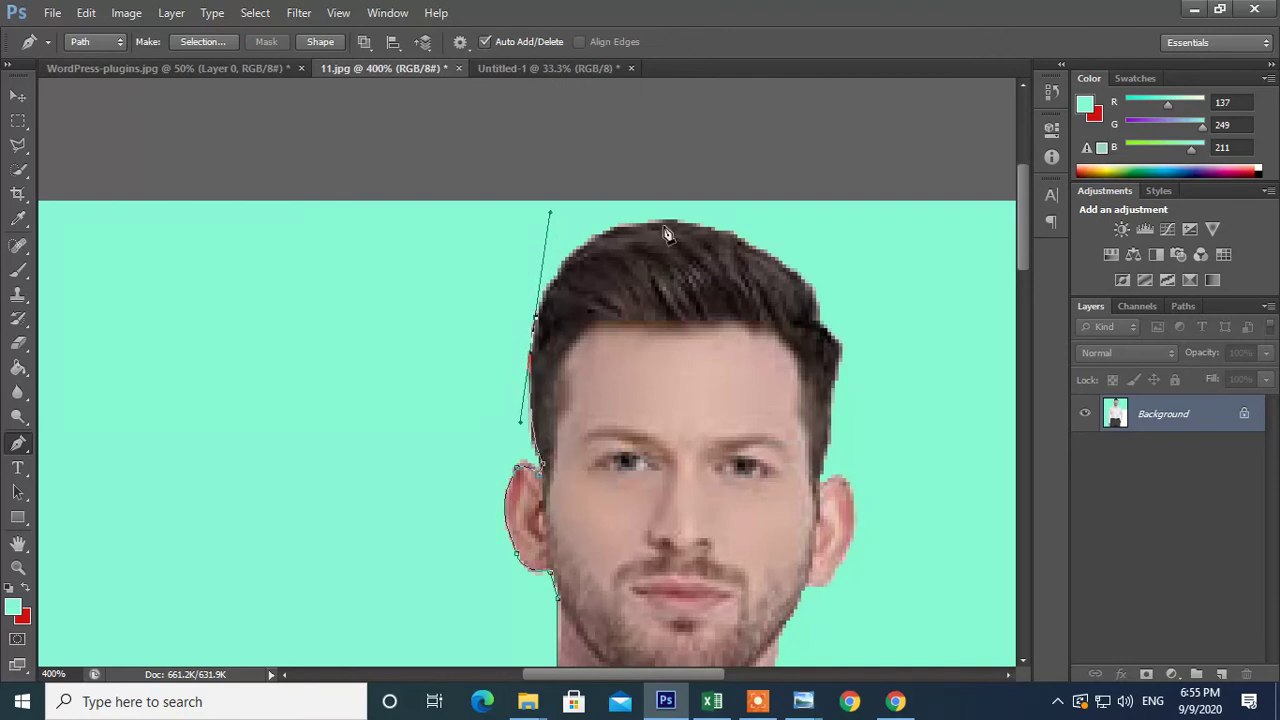
pyautogui.moveTo(786, 288); pyautogui.dragTo(854, 216)
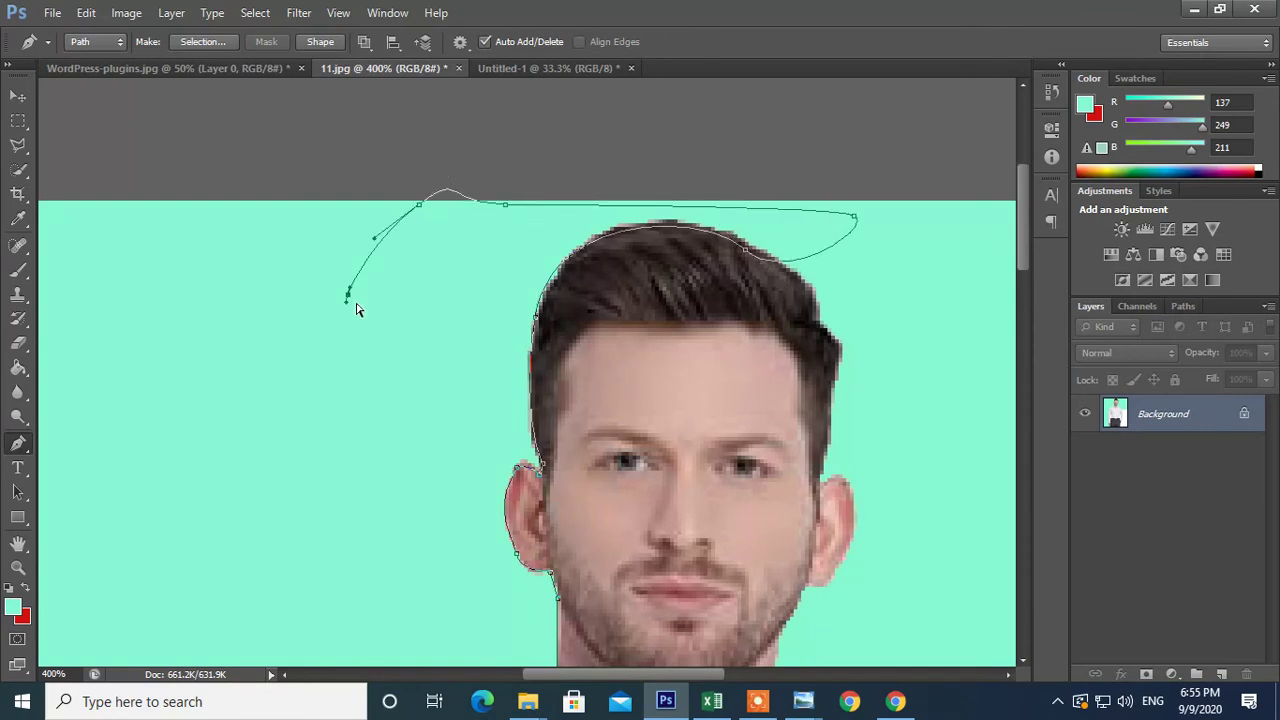
pyautogui.hotkey('ctrl', '0')
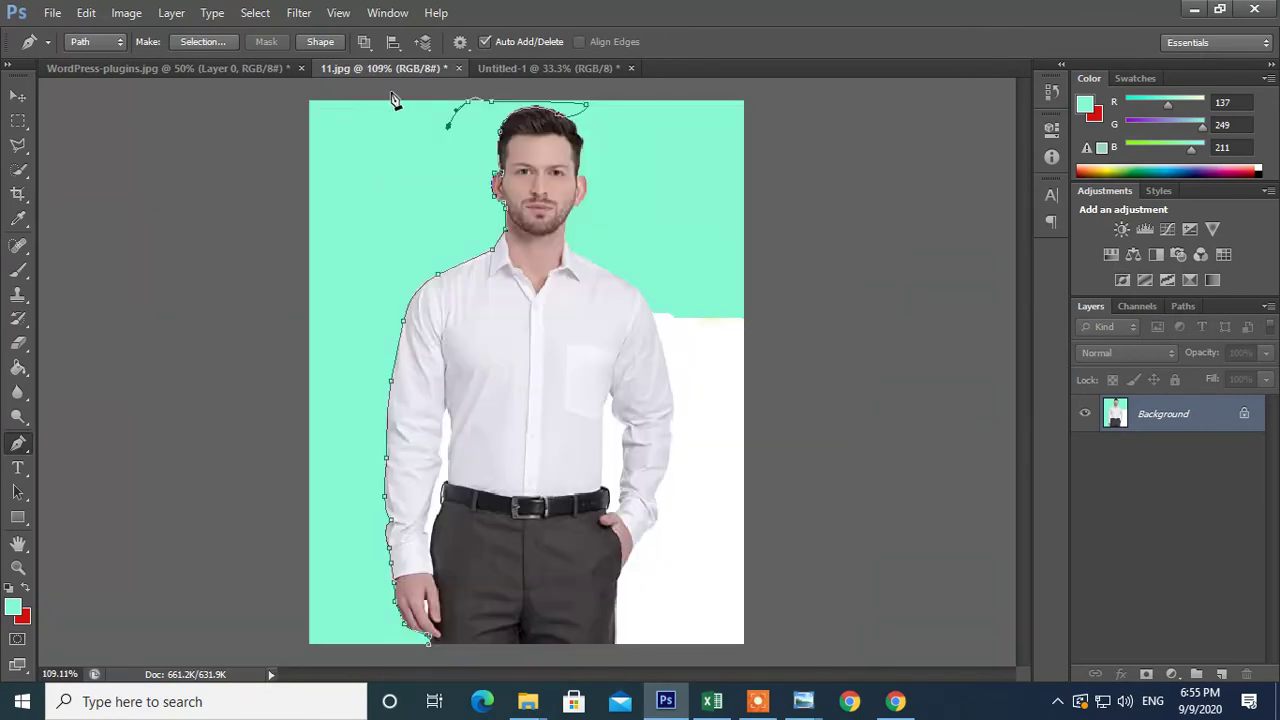
# - Close the path down the left side, turn it into a selection, and fill it red
pyautogui.click(287, 84)
pyautogui.moveTo(205, 612); pyautogui.dragTo(217, 650)
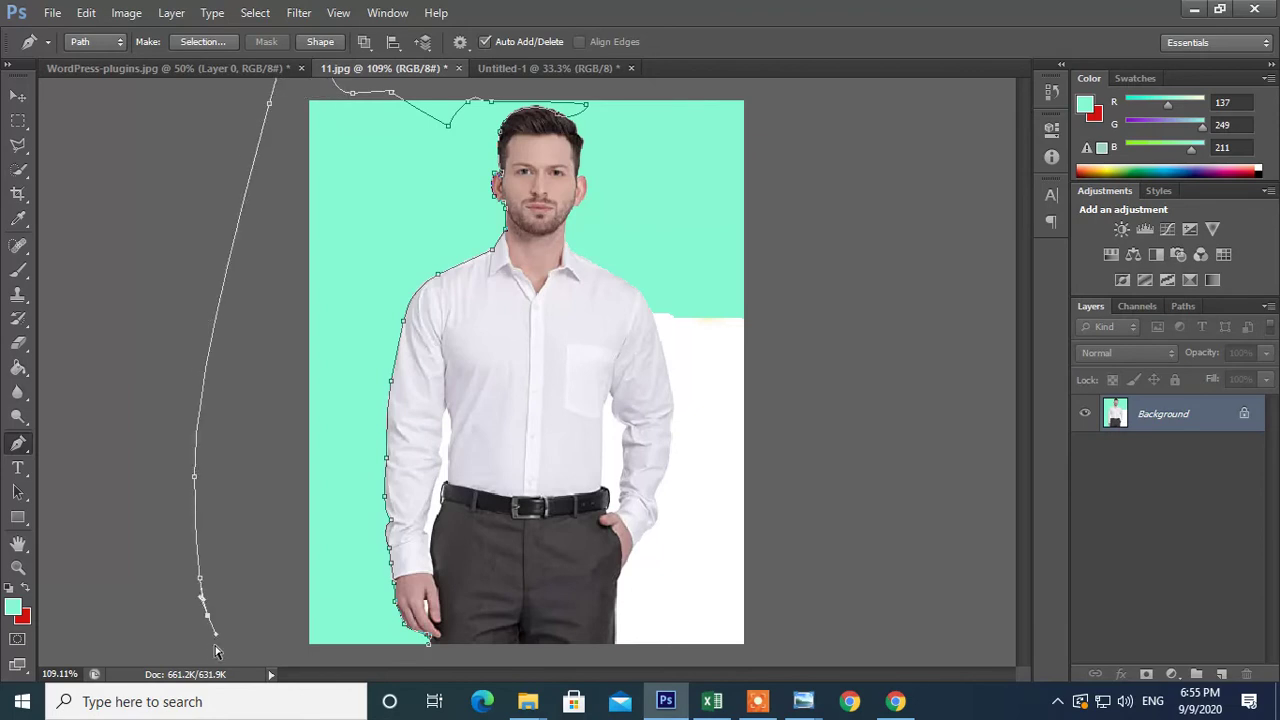
pyautogui.hotkey('ctrl', 'Return')
pyautogui.hotkey('shift', 'F5')
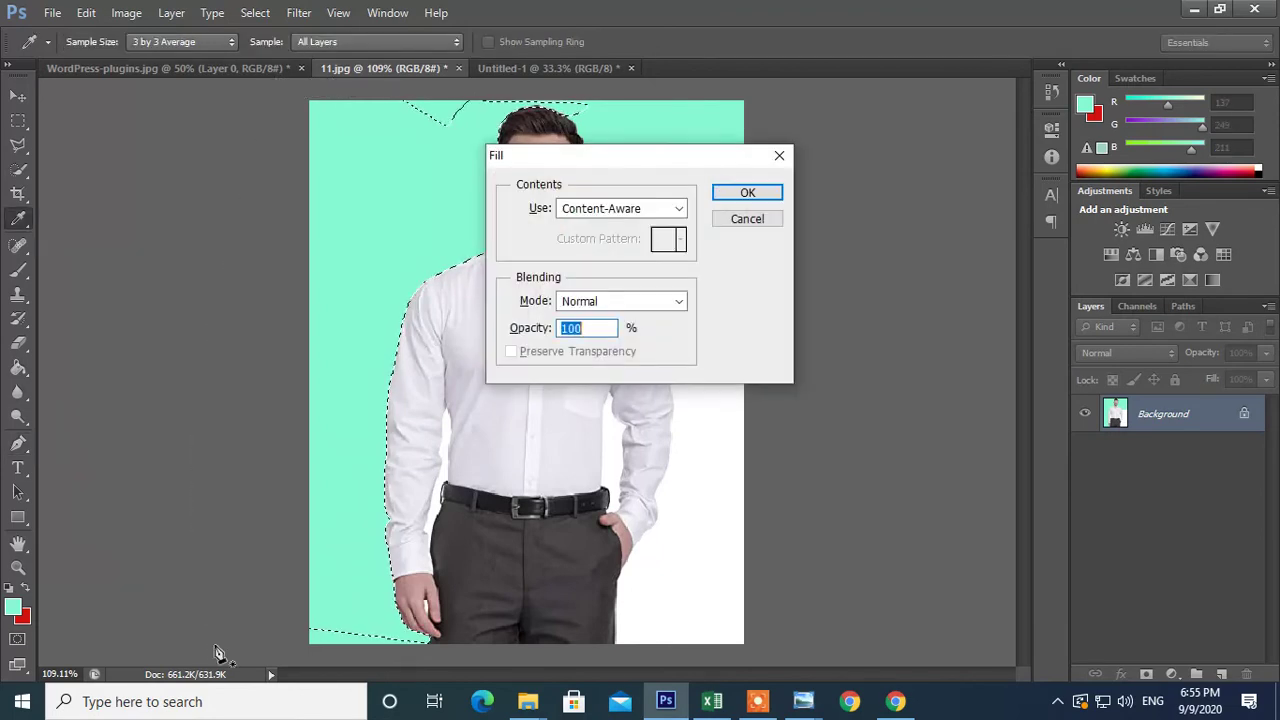
pyautogui.click(740, 220)
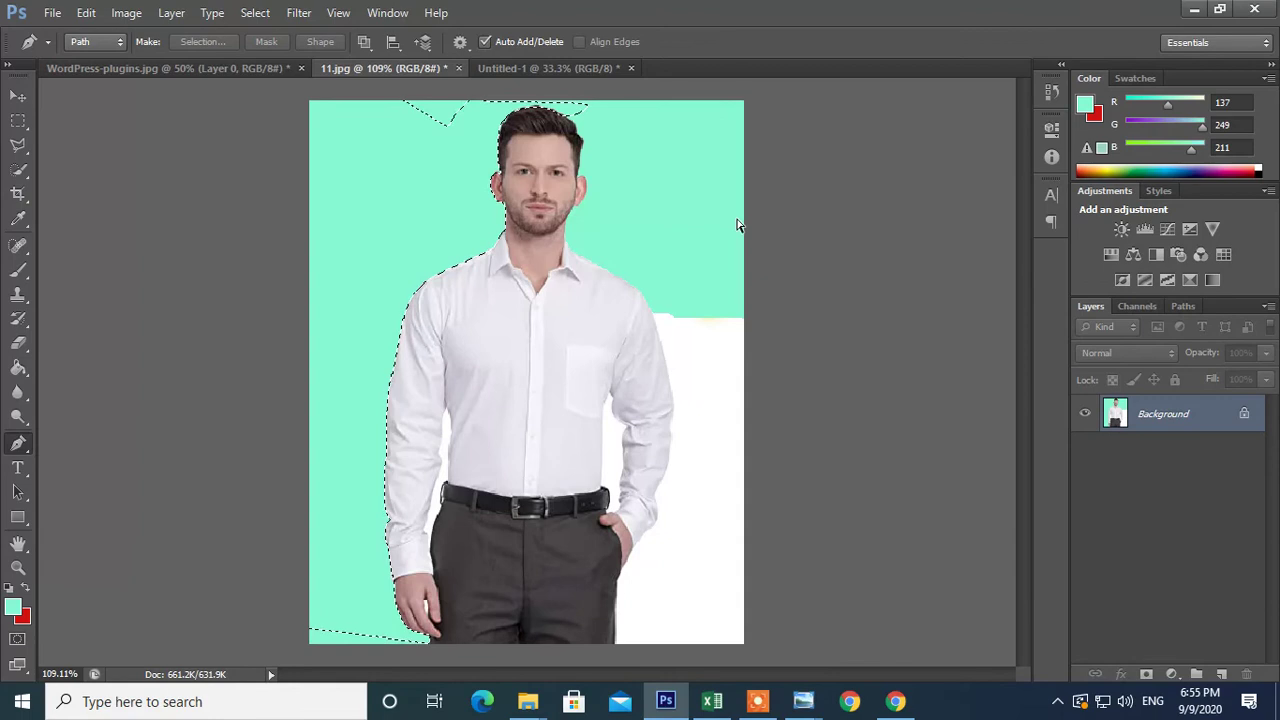
pyautogui.hotkey('ctrl', 'BackSpace')
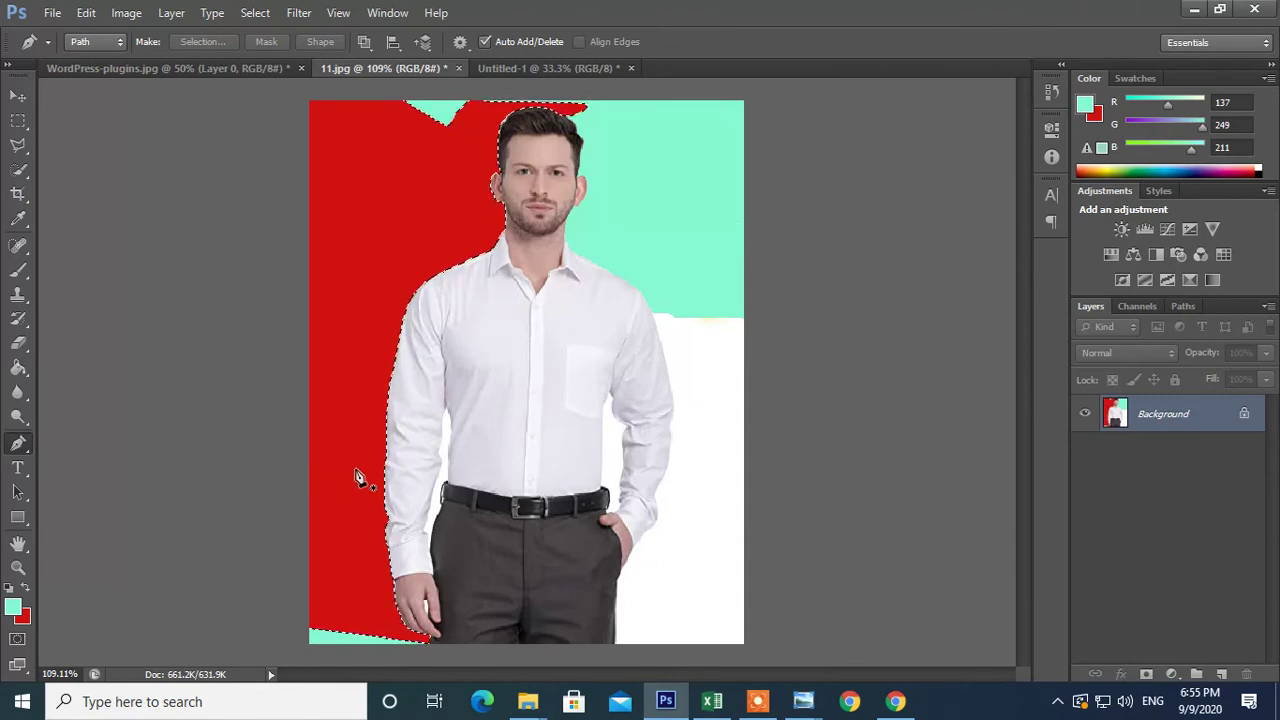
# - Set the background colour to white and fill the selection with it
pyautogui.click(22, 616)
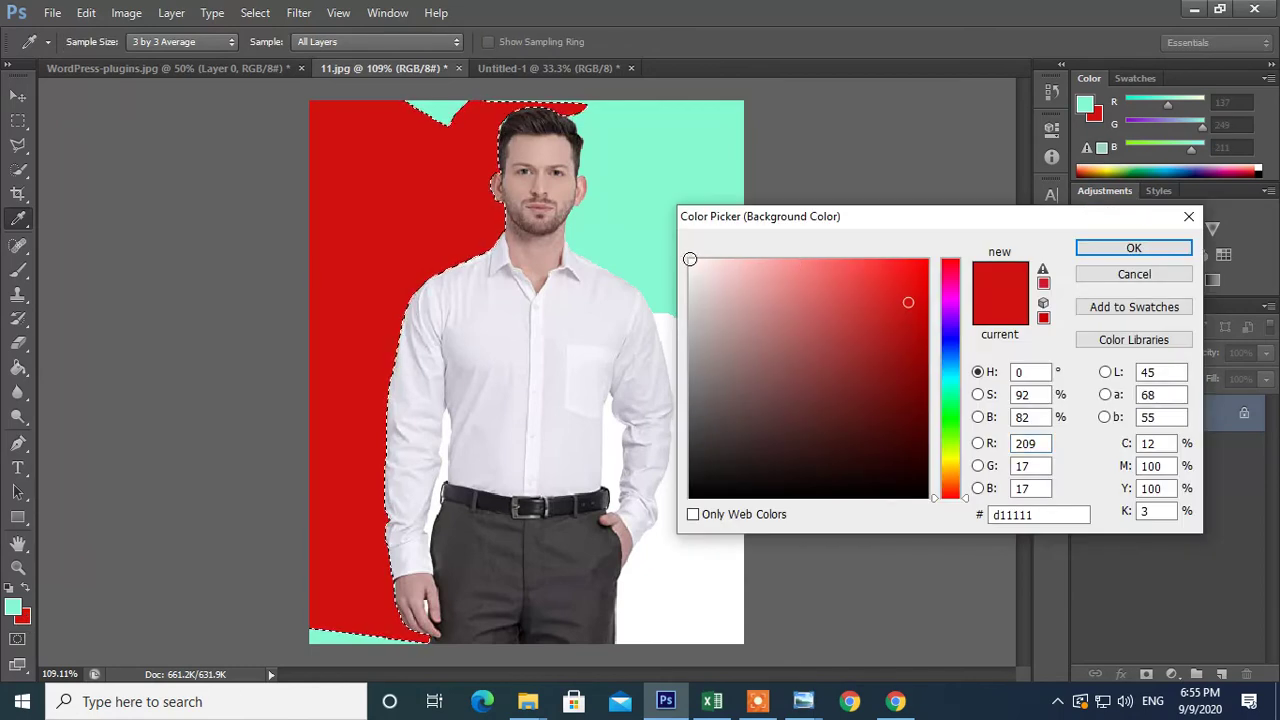
pyautogui.click(690, 259)
pyautogui.click(1124, 250)
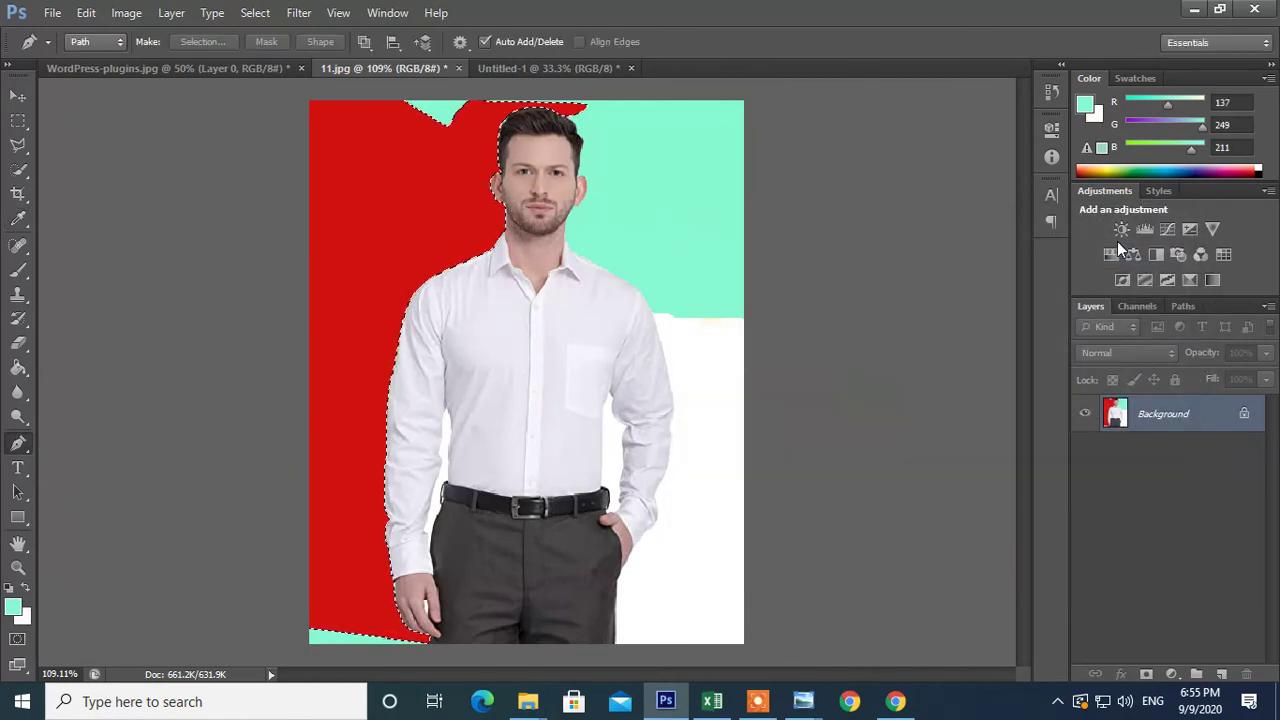
pyautogui.hotkey('ctrl', 'BackSpace')
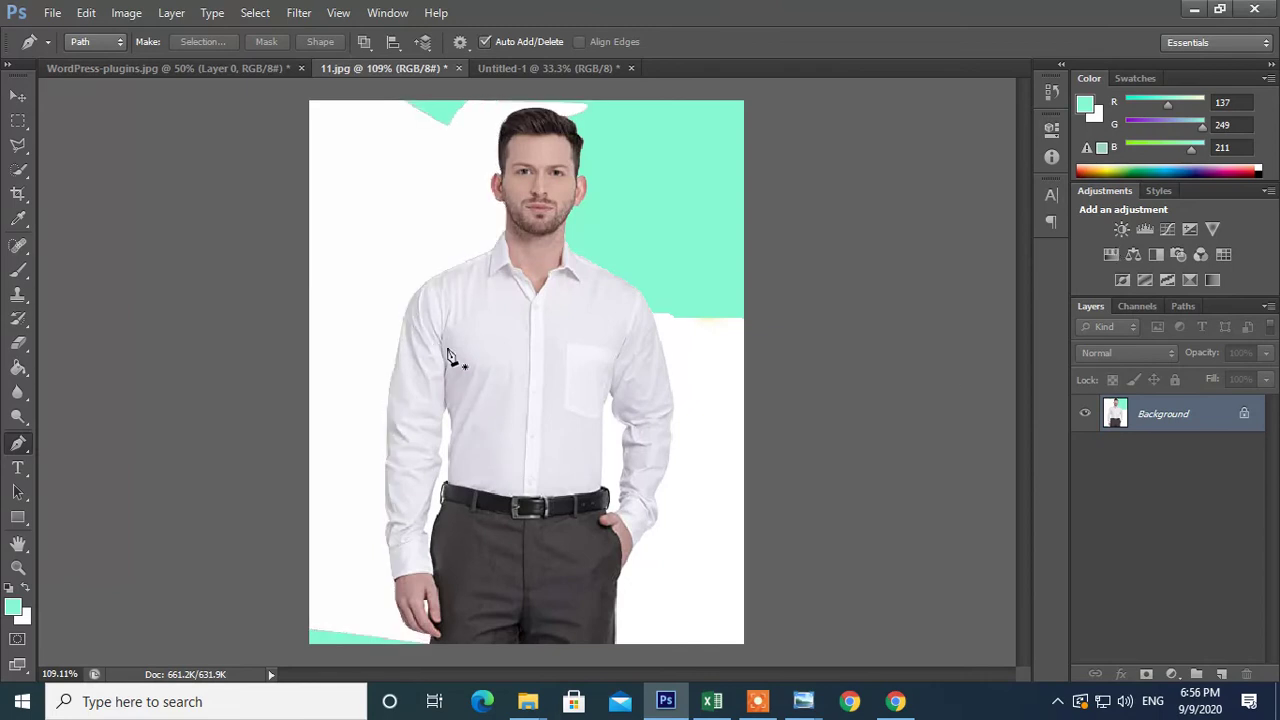
# - Zoom the portrait to 500% and inspect the collar, face and shoulder edge
pyautogui.click(18, 170)
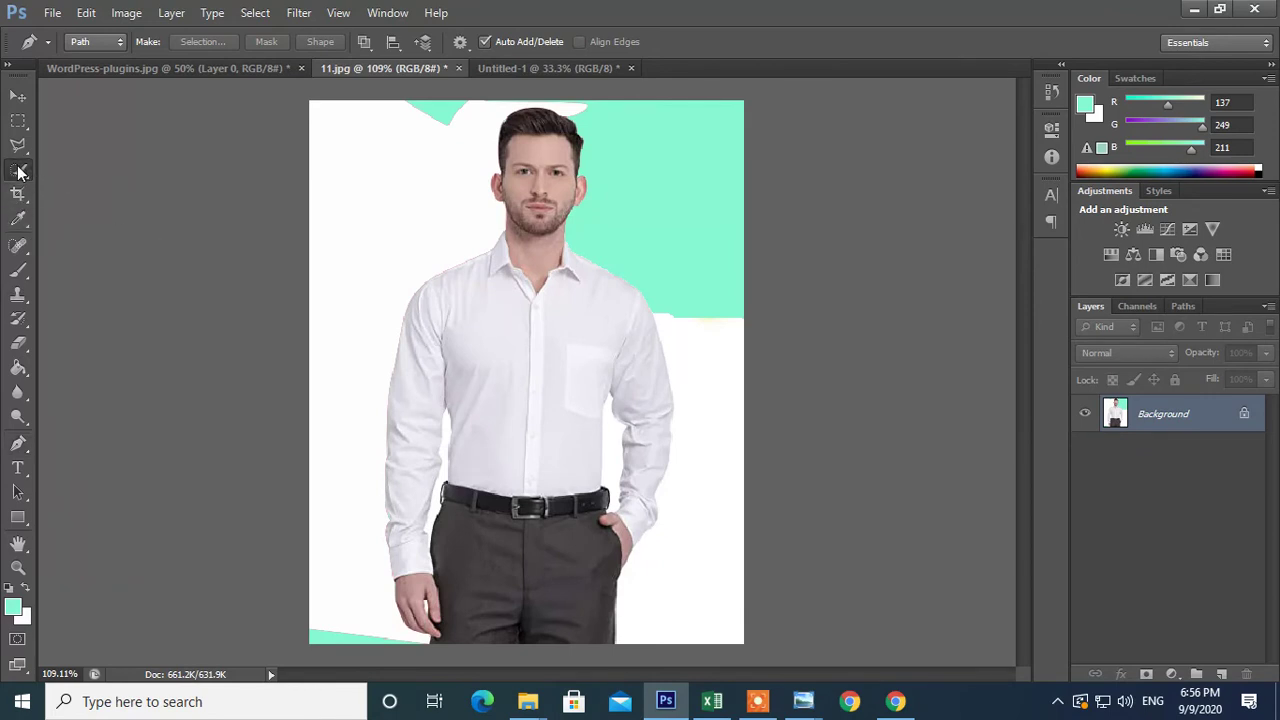
pyautogui.hotkey('ctrl', '+')
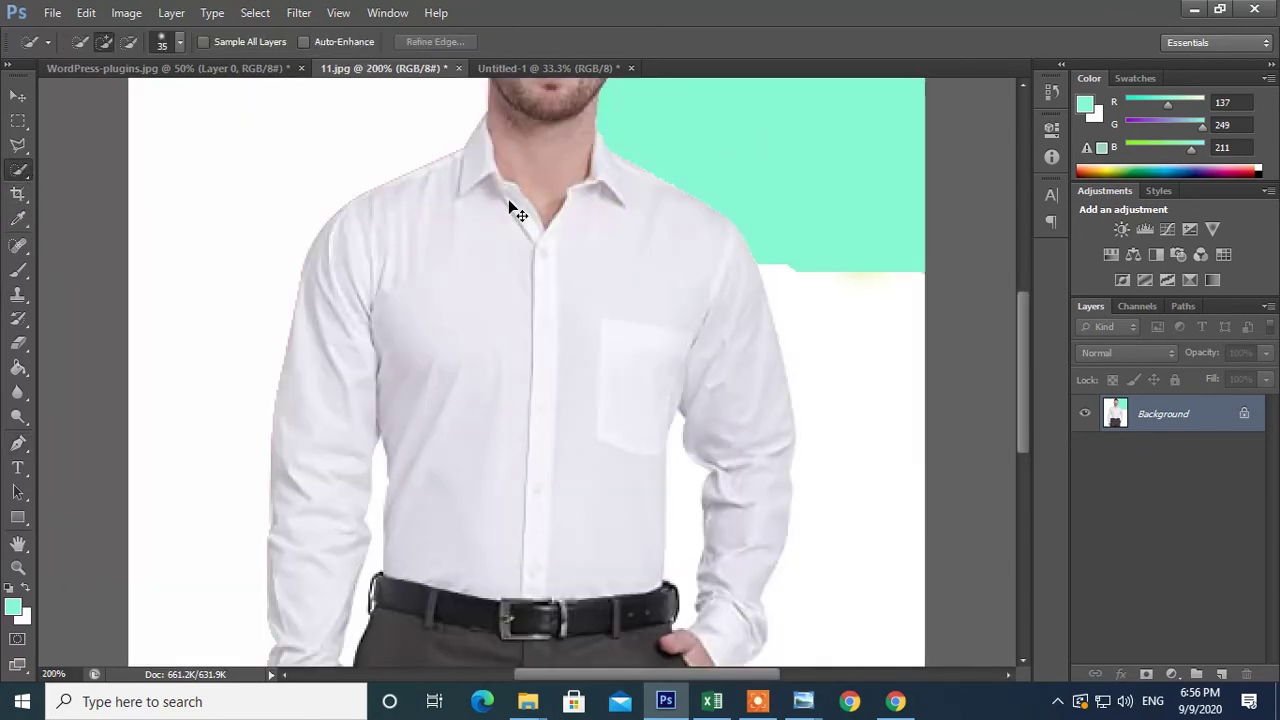
pyautogui.hotkey('ctrl', '+')
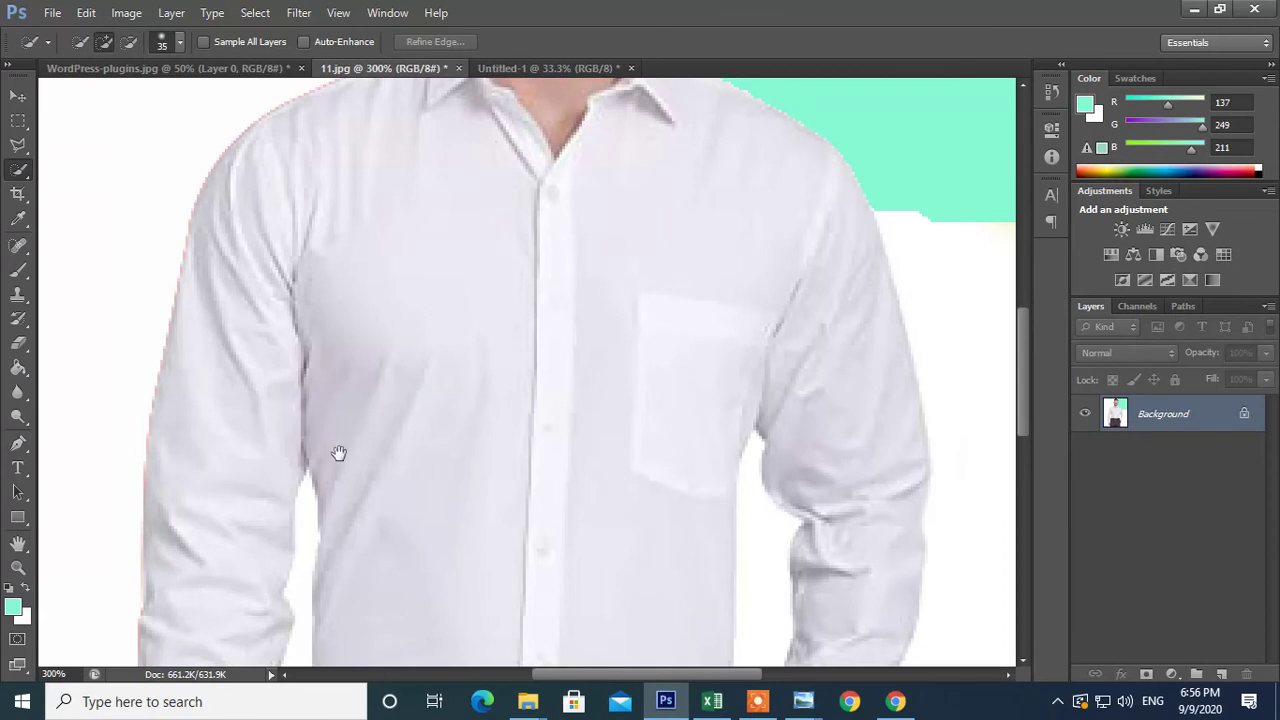
pyautogui.moveTo(337, 451); pyautogui.dragTo(510, 268)
pyautogui.moveTo(314, 326); pyautogui.dragTo(339, 461)
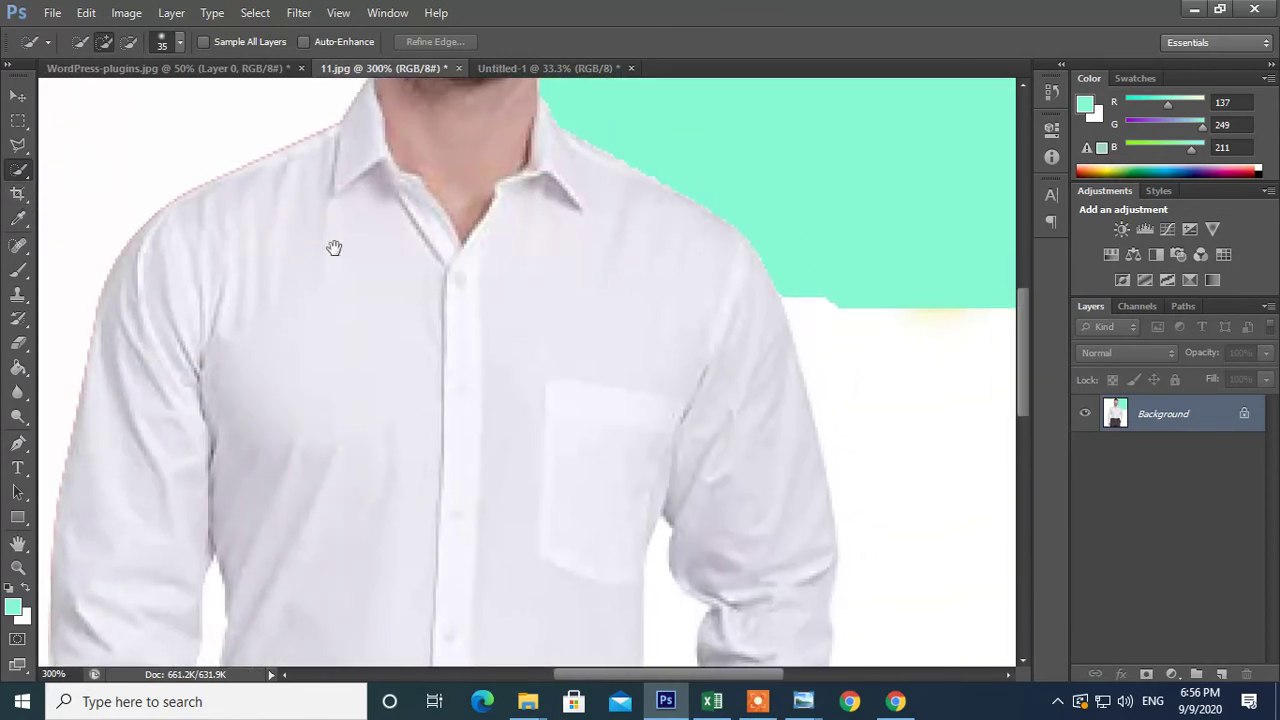
pyautogui.moveTo(334, 249); pyautogui.dragTo(374, 417)
pyautogui.hotkey('ctrl', '+')
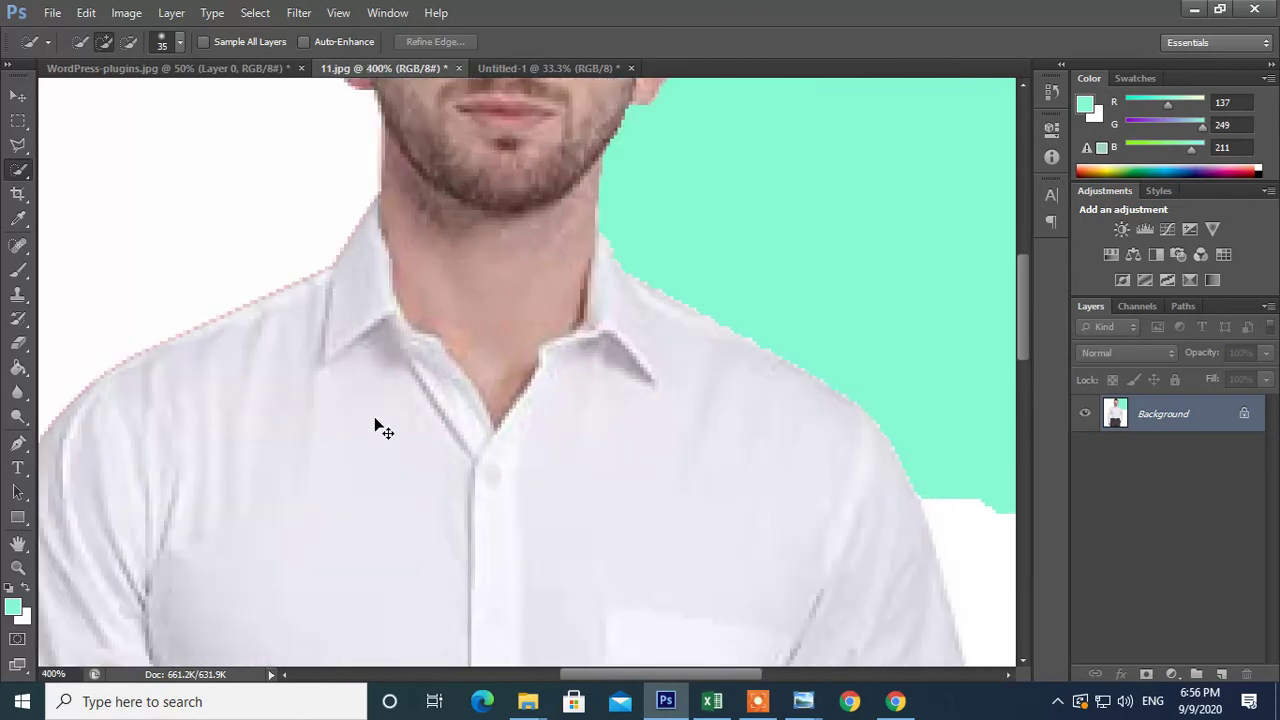
pyautogui.hotkey('ctrl', '+')
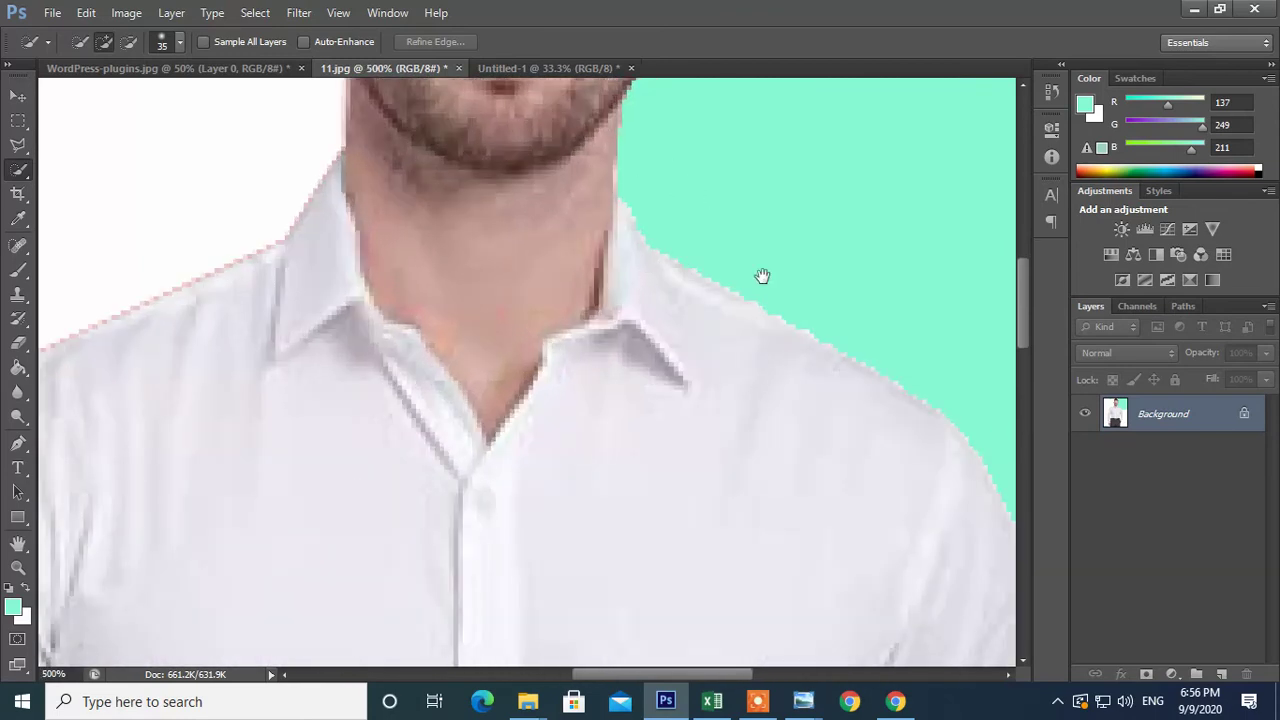
pyautogui.moveTo(854, 374); pyautogui.dragTo(346, 351)
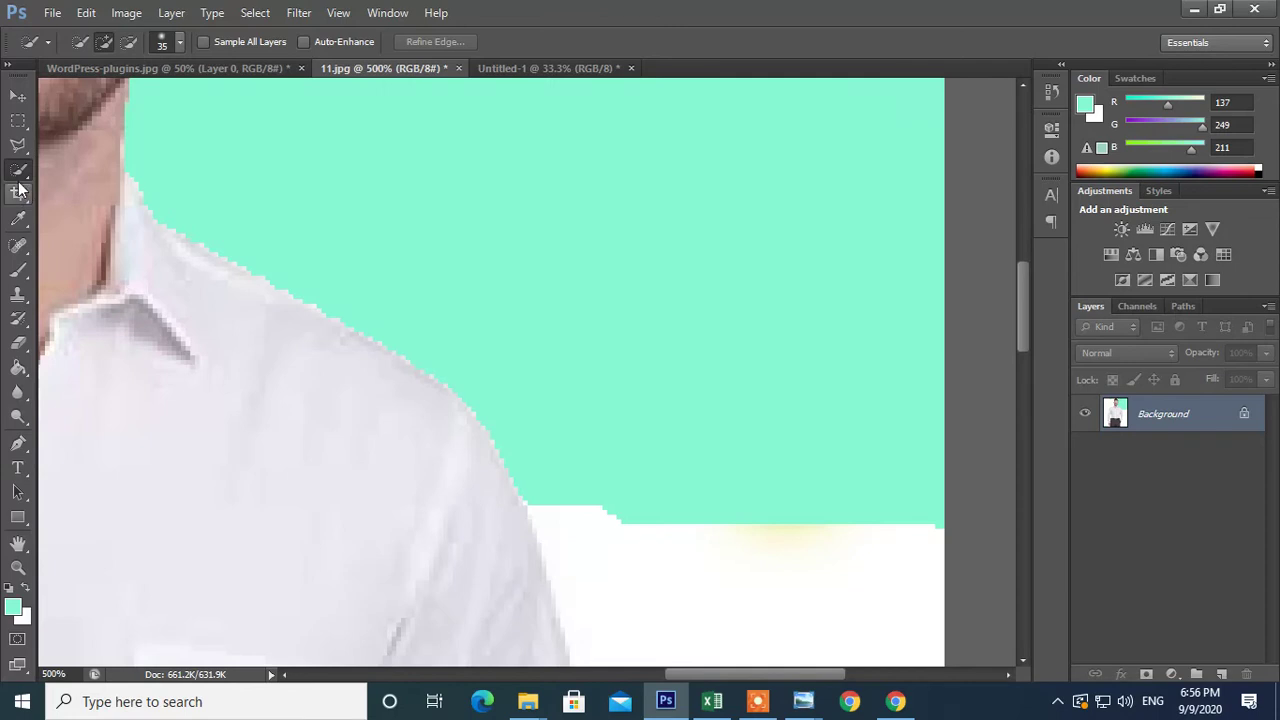
# - Pan across the collar, button placket and left shoulder, then return to 100% view
pyautogui.click(18, 96)
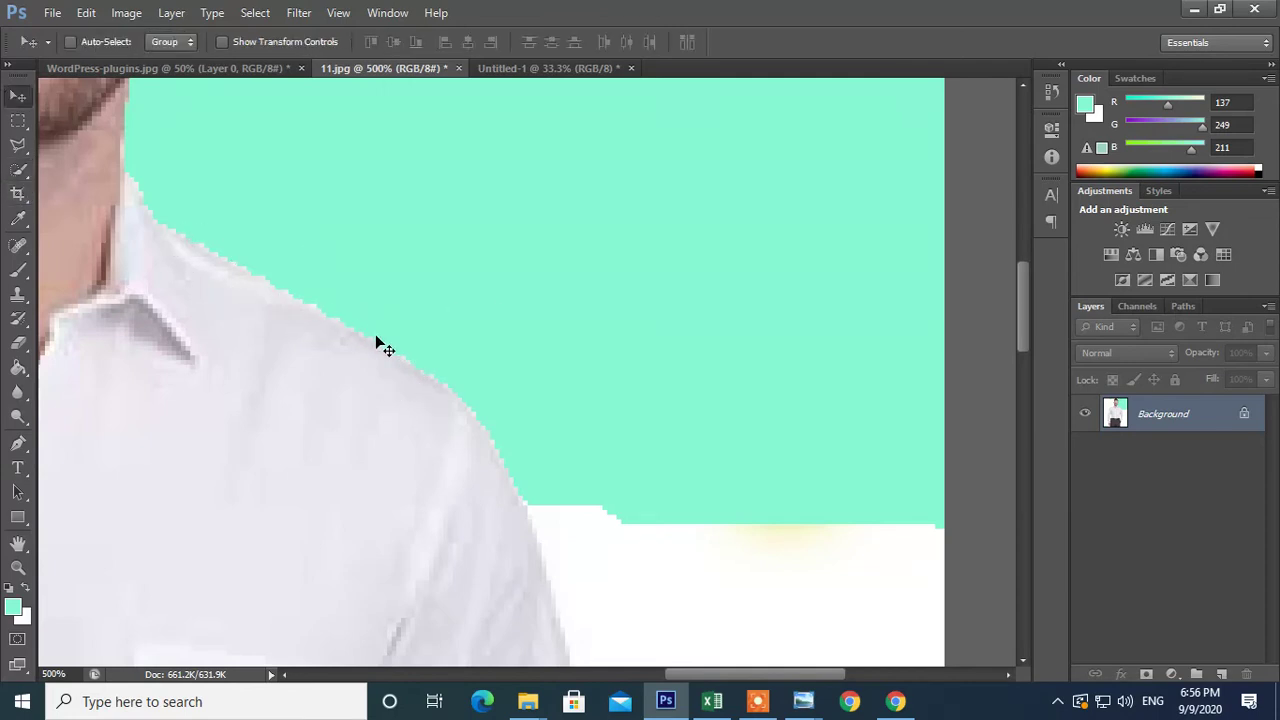
pyautogui.moveTo(514, 520); pyautogui.dragTo(826, 369)
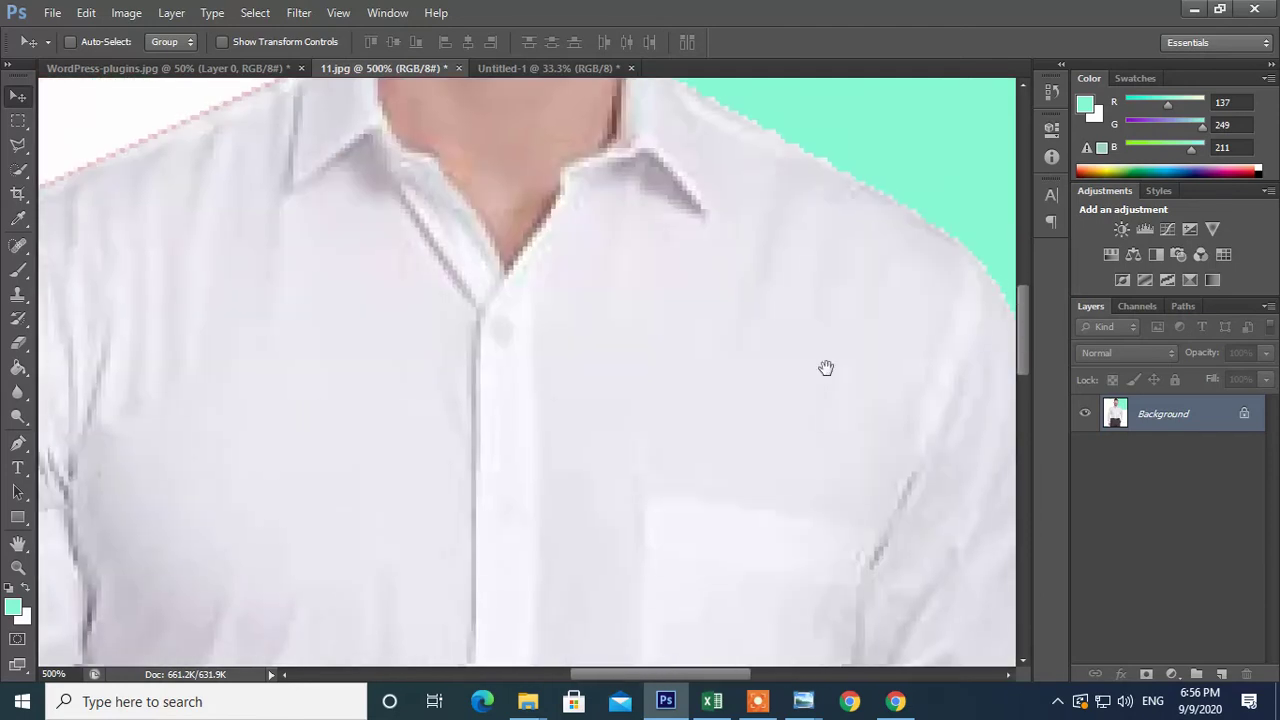
pyautogui.moveTo(840, 451); pyautogui.dragTo(955, 531)
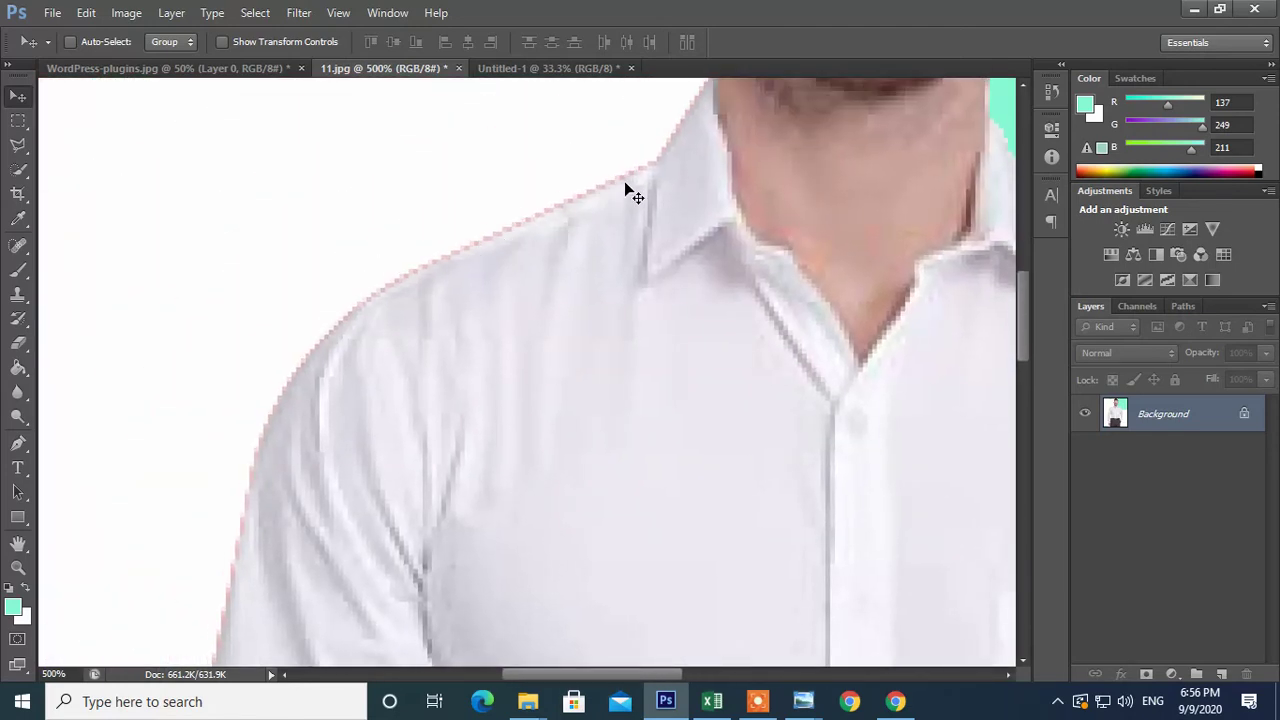
pyautogui.moveTo(337, 517)
pyautogui.mouseDown()
pyautogui.moveTo(394, 366)
pyautogui.moveTo(336, 372)
pyautogui.moveTo(240, 494)
pyautogui.moveTo(297, 448)
pyautogui.mouseUp()
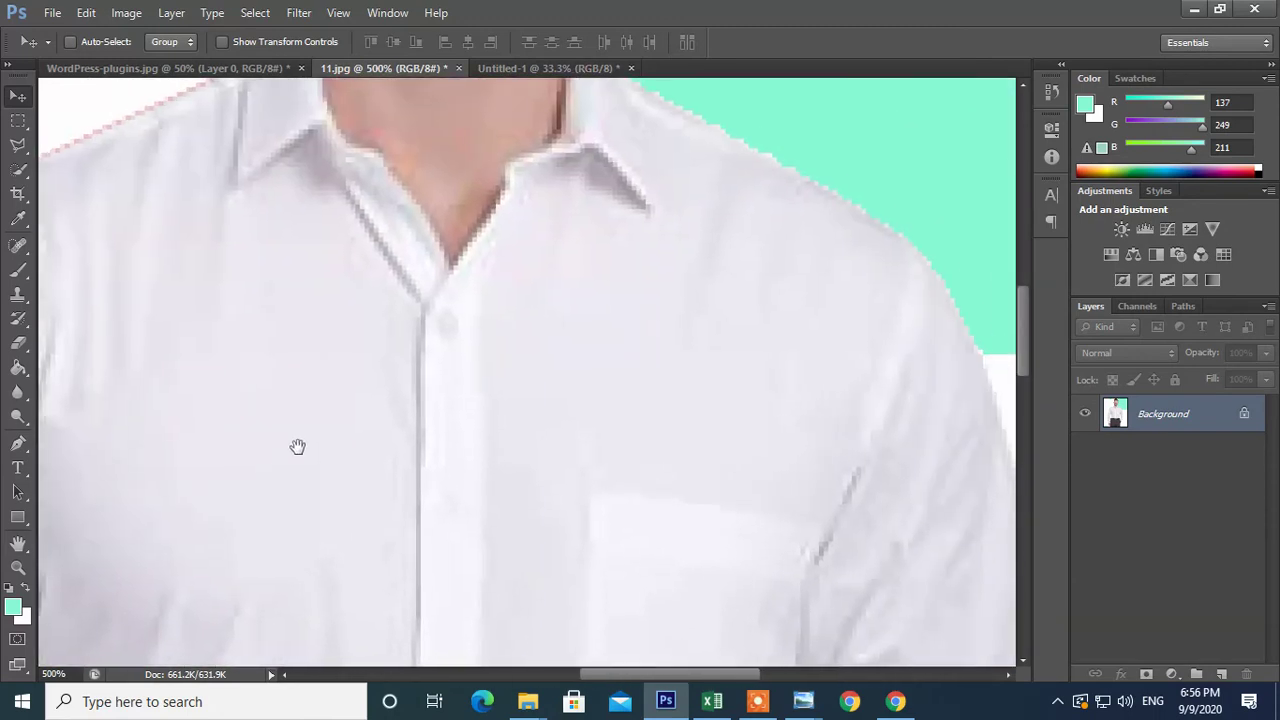
pyautogui.click(18, 169)
pyautogui.hotkey('ctrl', '1')
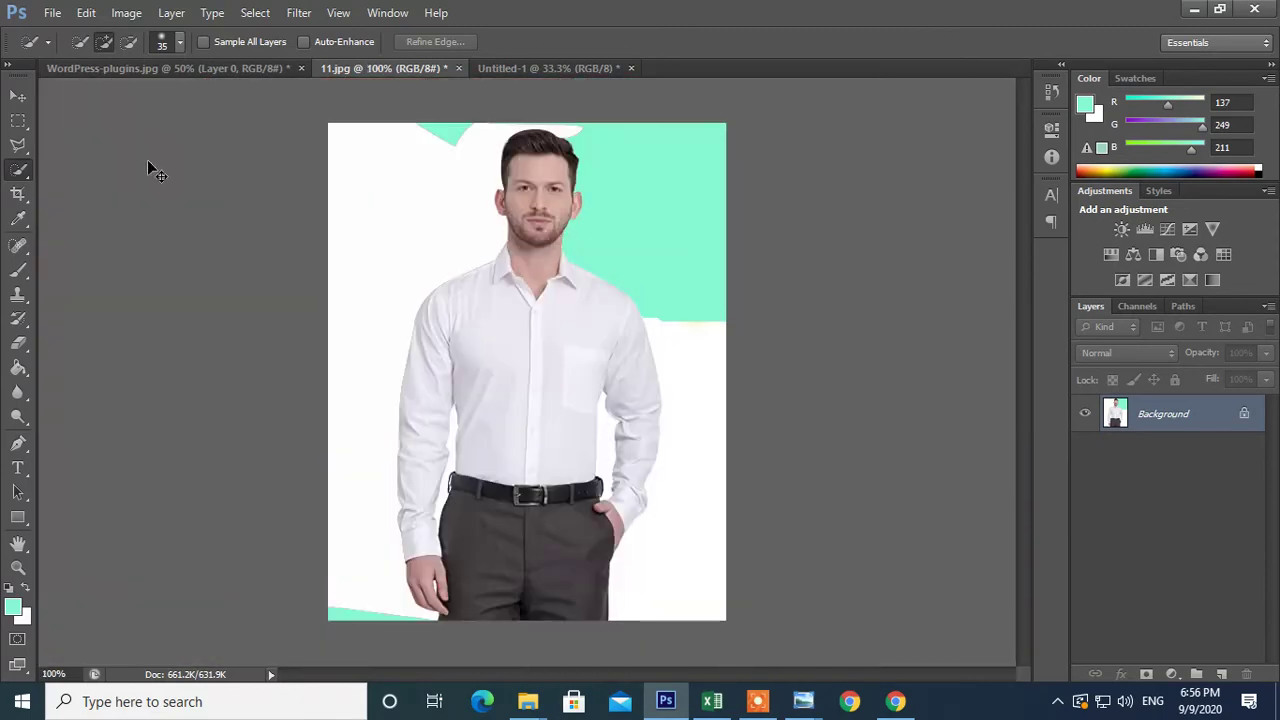
# - Select the white and teal background around the man and fill it with white
pyautogui.moveTo(417, 240); pyautogui.dragTo(373, 330)
pyautogui.moveTo(666, 227)
pyautogui.mouseDown()
pyautogui.moveTo(709, 343)
pyautogui.moveTo(734, 571)
pyautogui.mouseUp()
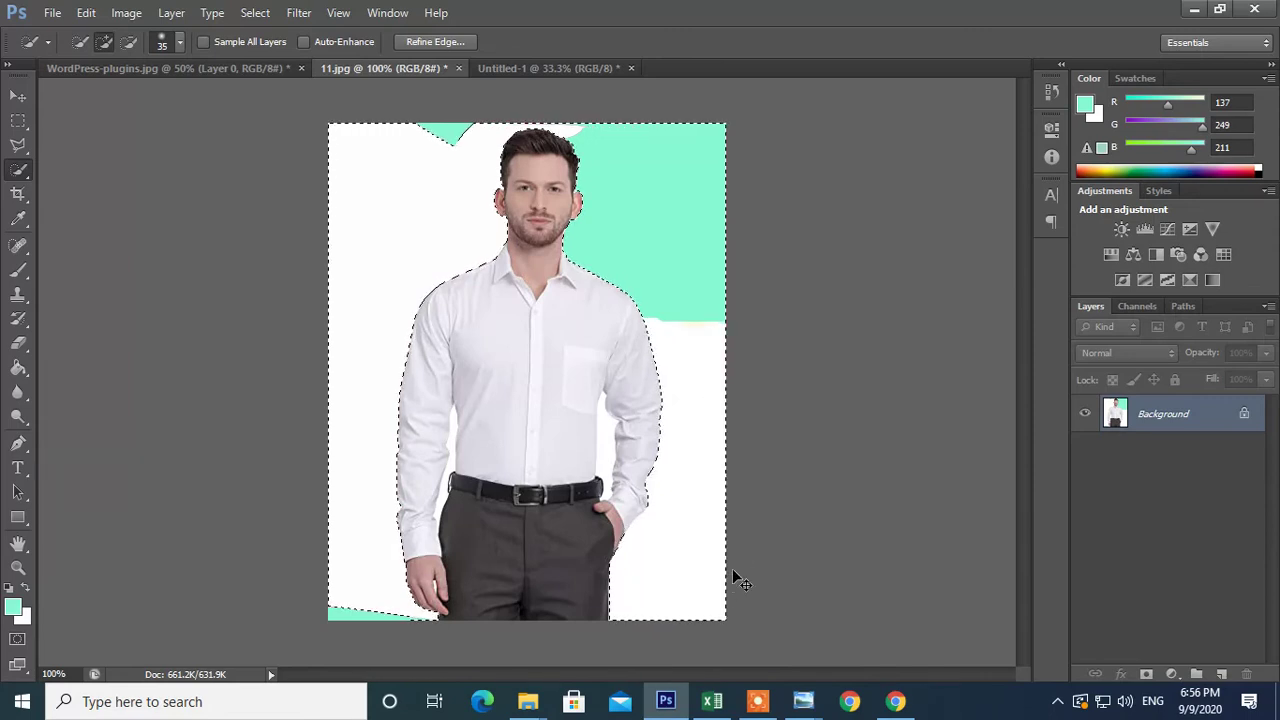
pyautogui.click(357, 610)
pyautogui.press('BackSpace')
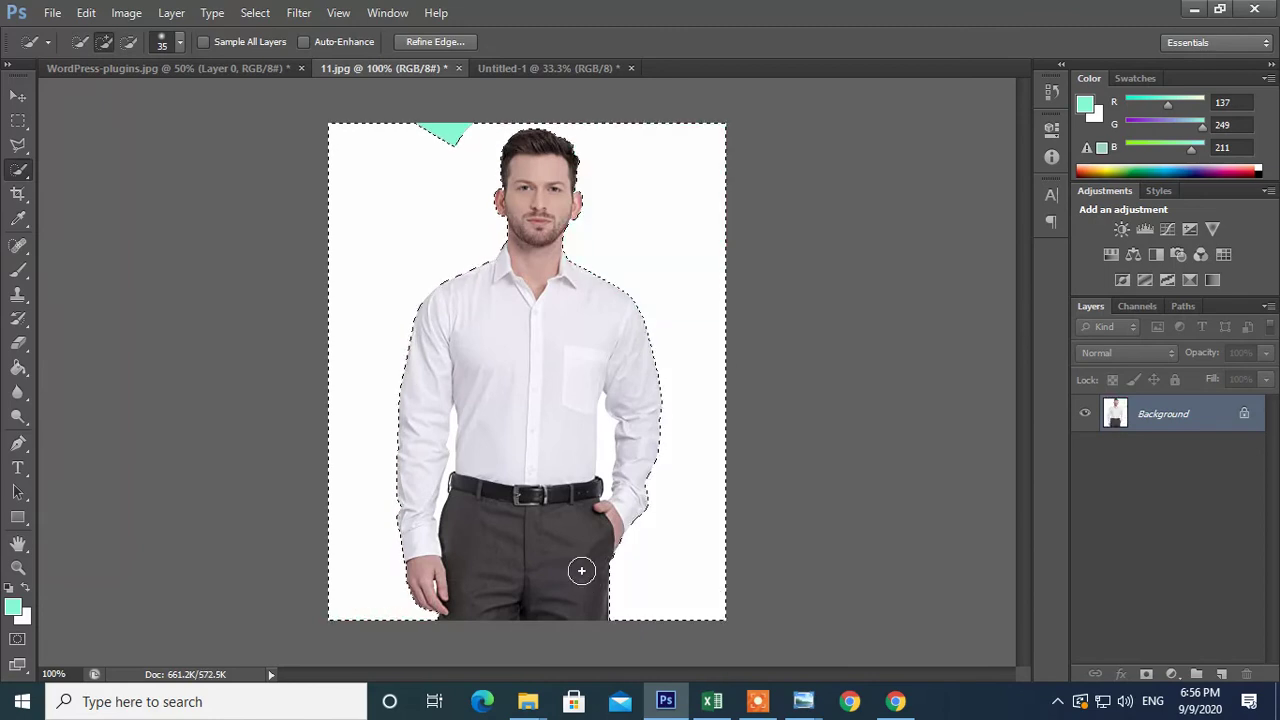
pyautogui.hotkey('ctrl', 'd')
# - Zoom to 400% over the face and shirt, try a white layer fill, then undo it
pyautogui.hotkey('ctrl', '+')
pyautogui.hotkey('ctrl', '+')
pyautogui.hotkey('ctrl', '+')
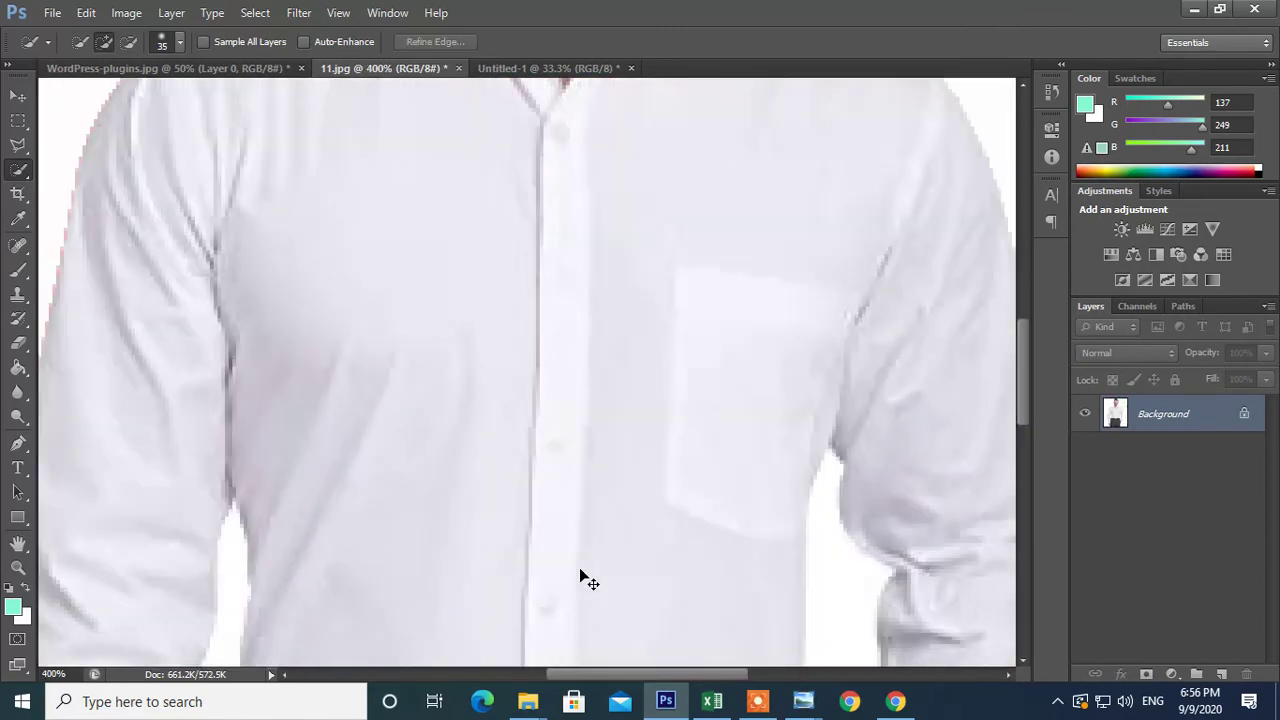
pyautogui.moveTo(710, 291); pyautogui.dragTo(363, 400)
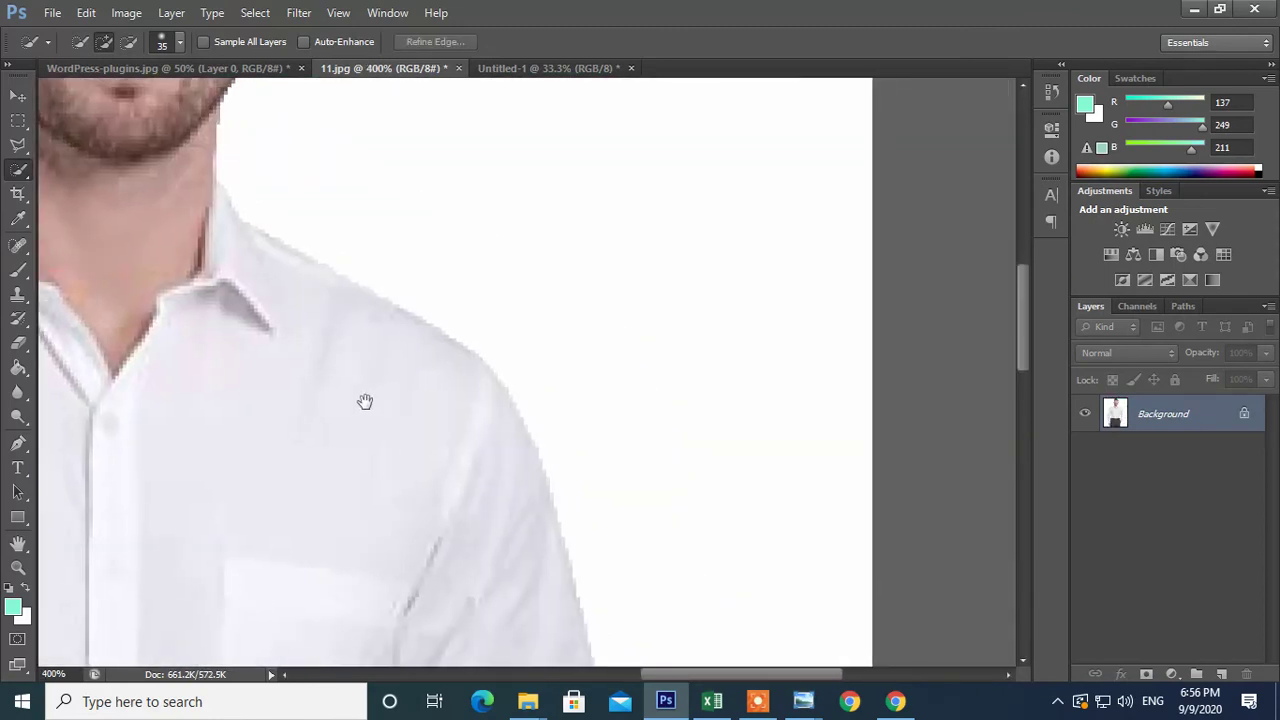
pyautogui.moveTo(448, 412); pyautogui.dragTo(283, 257)
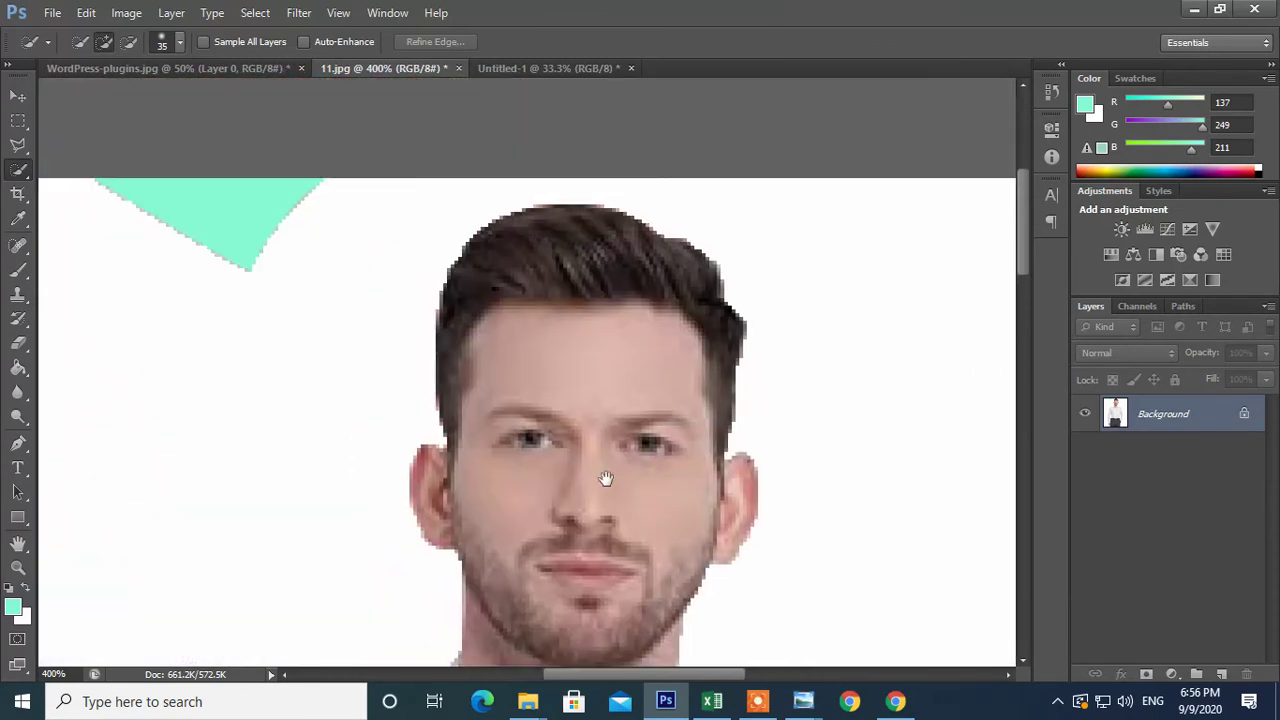
pyautogui.moveTo(605, 478); pyautogui.dragTo(337, 251)
pyautogui.moveTo(531, 560); pyautogui.dragTo(531, 209)
pyautogui.moveTo(420, 500)
pyautogui.mouseDown()
pyautogui.moveTo(520, 586)
pyautogui.moveTo(465, 476)
pyautogui.moveTo(636, 370)
pyautogui.mouseUp()
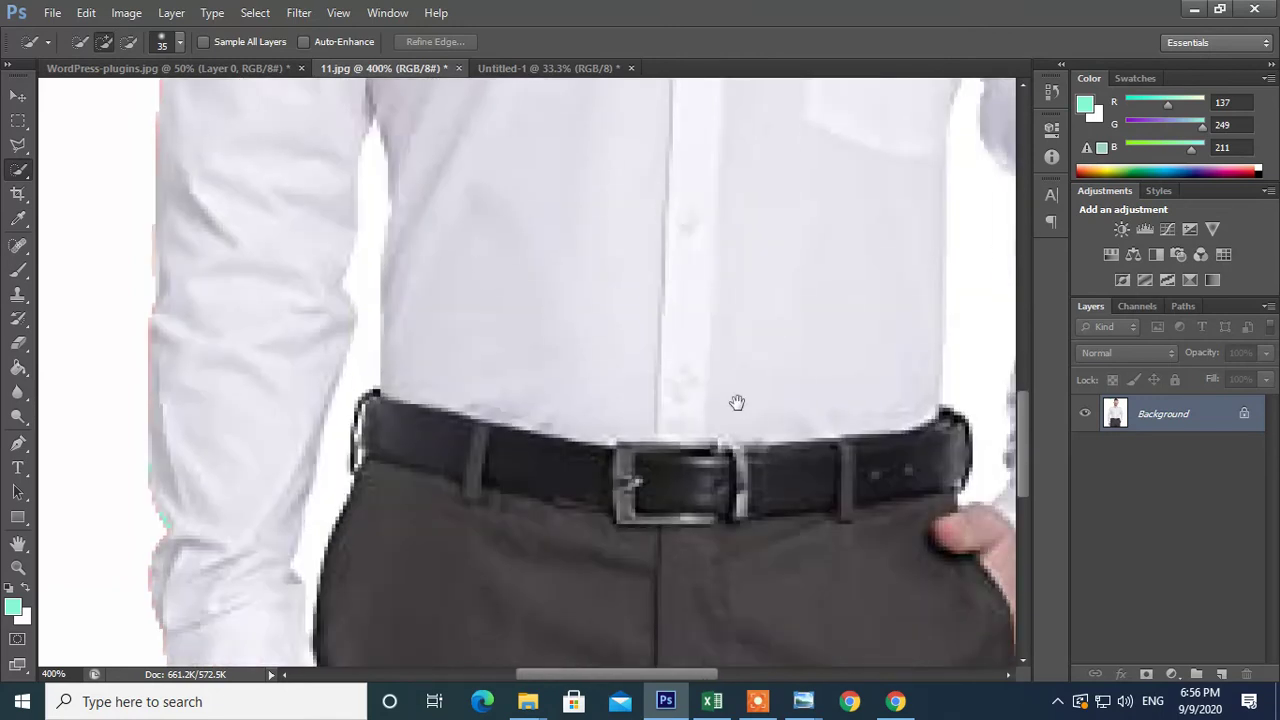
pyautogui.press('BackSpace')
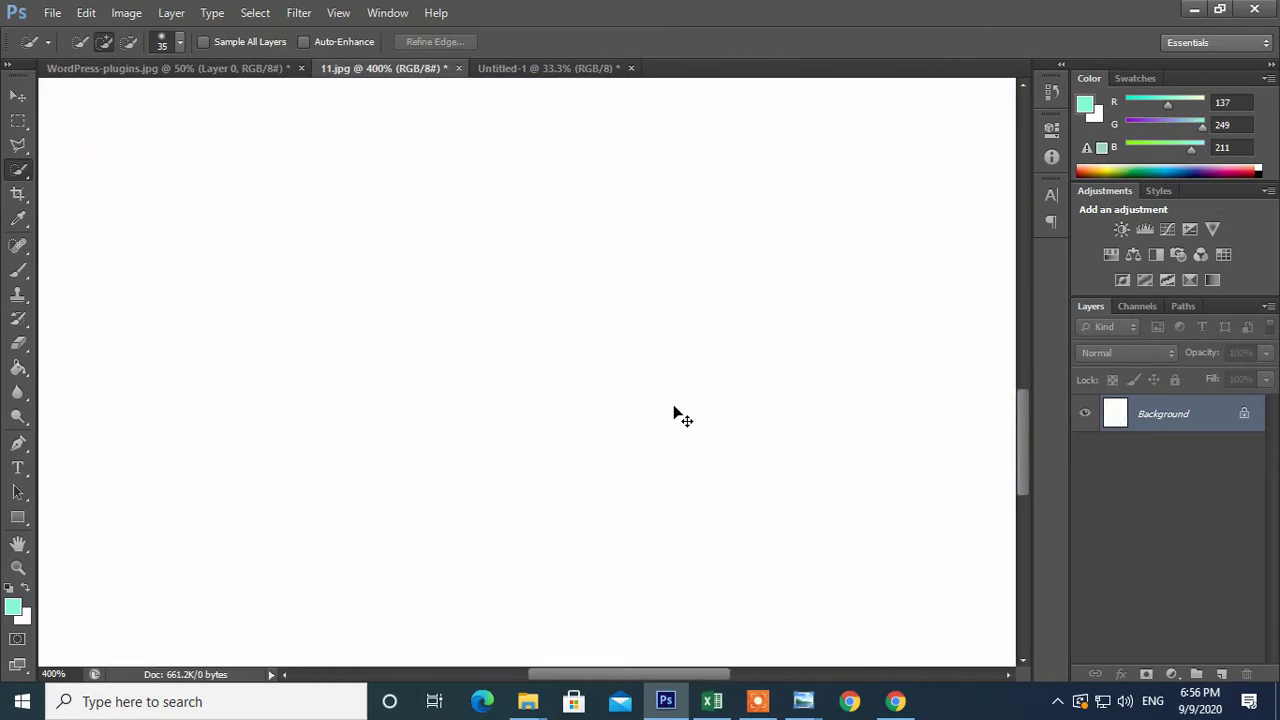
pyautogui.hotkey('ctrl', 'z')
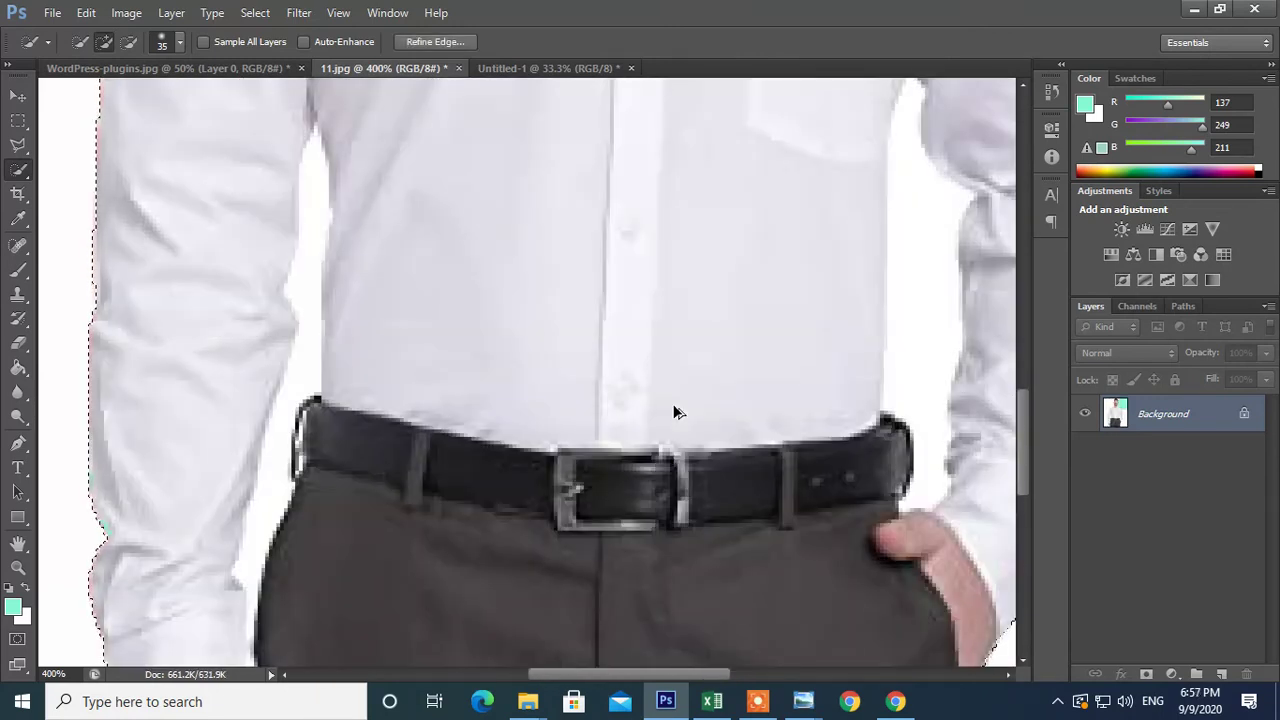
pyautogui.hotkey('ctrl', '1')
pyautogui.hotkey('ctrl', 'd')
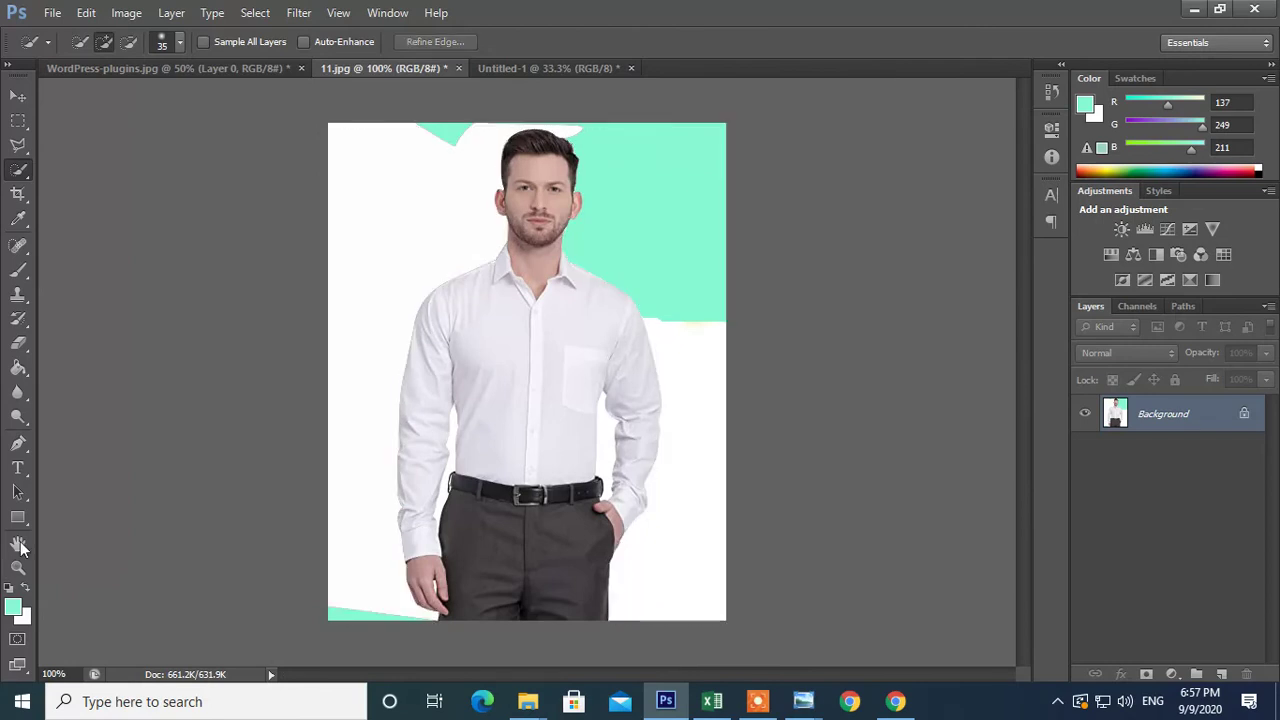
# - Draw a text box across the lower shirt, commit it, and start a second text layer
pyautogui.click(18, 468)
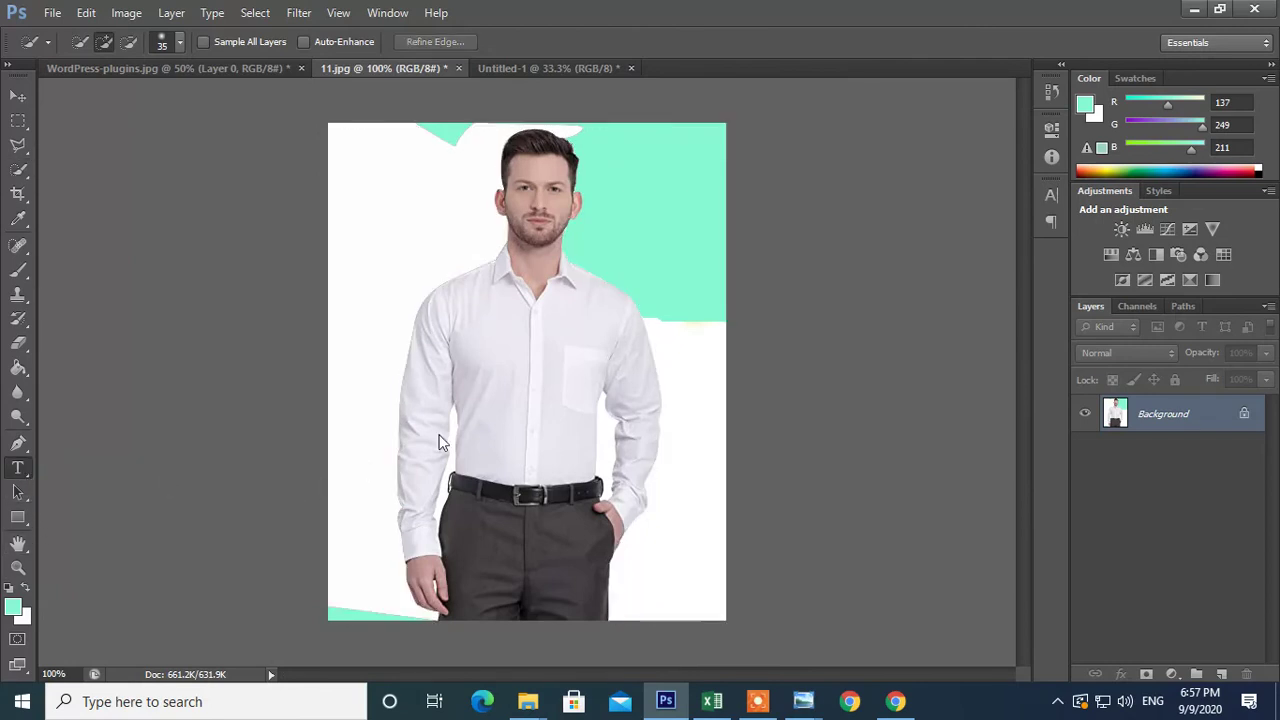
pyautogui.click(491, 410)
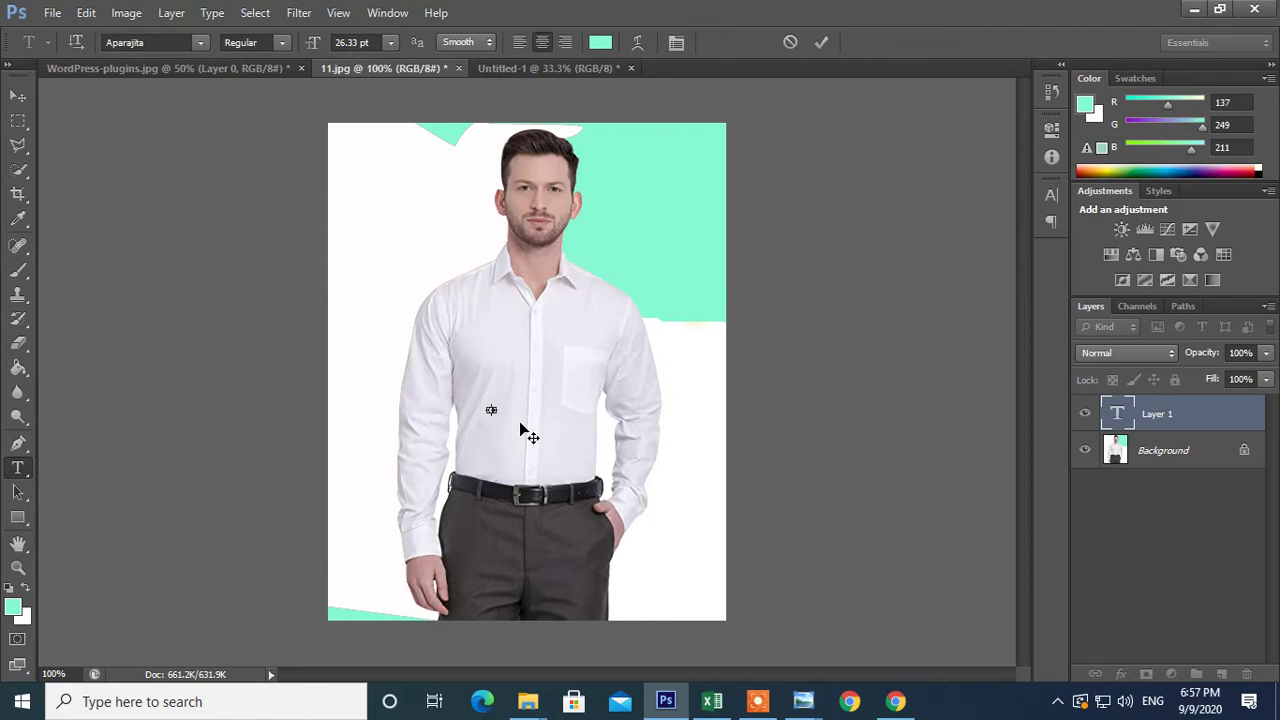
pyautogui.moveTo(491, 411); pyautogui.dragTo(664, 469)
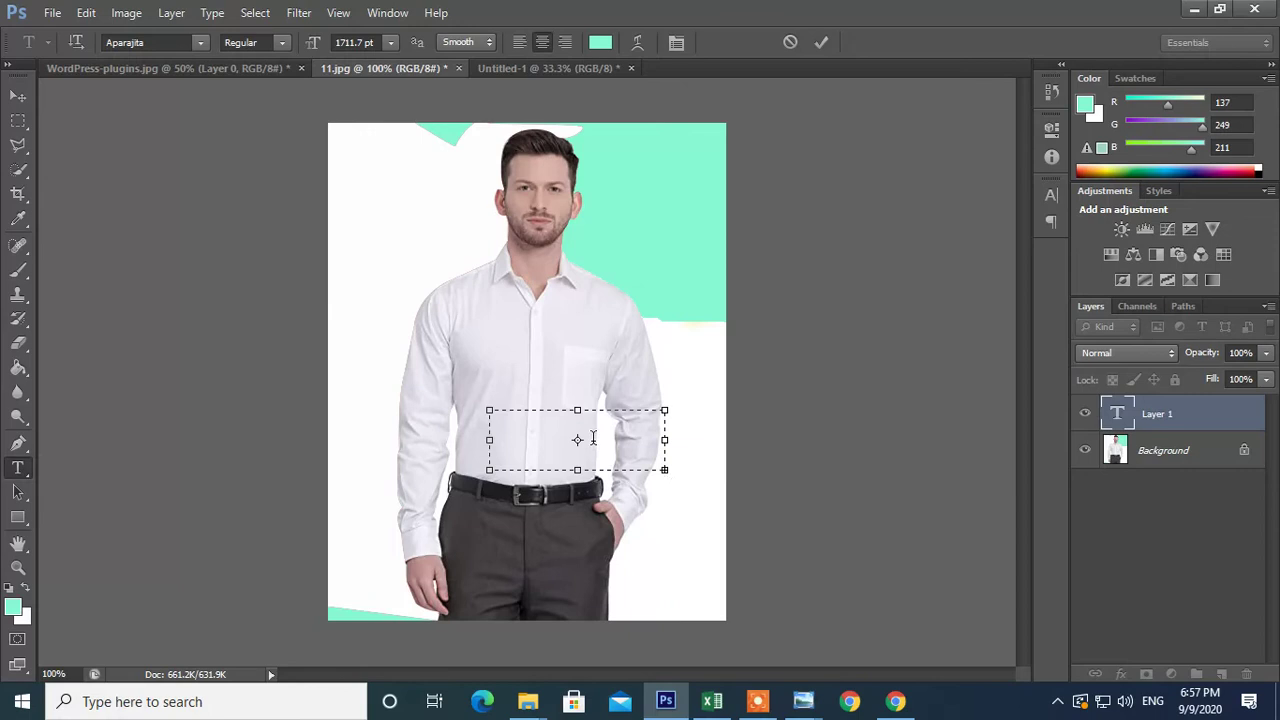
pyautogui.click(18, 96)
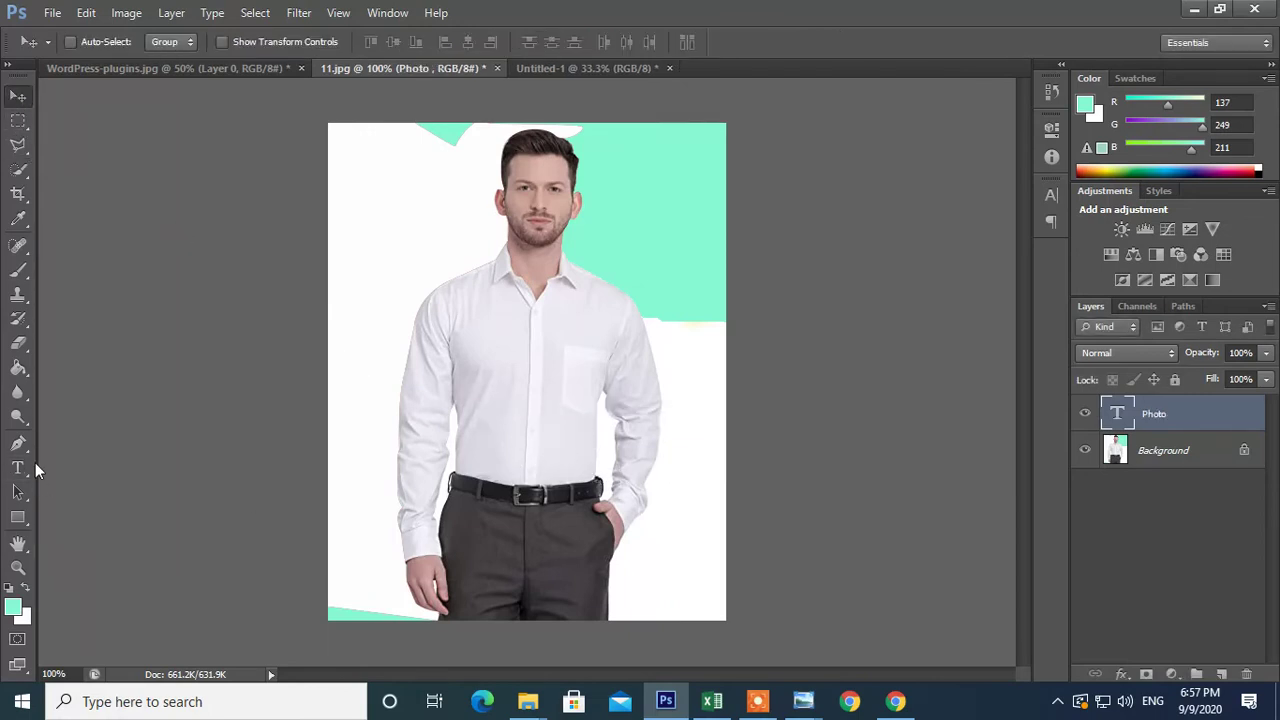
pyautogui.click(20, 468)
pyautogui.click(482, 372)
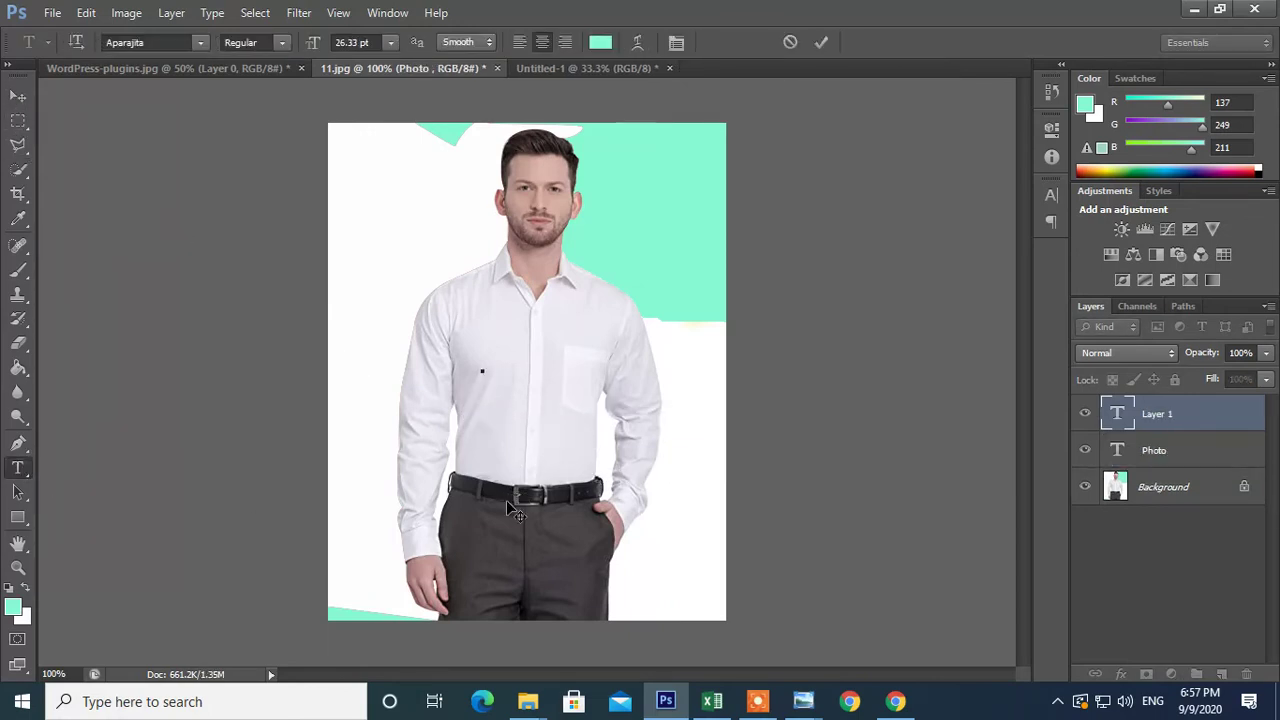
pyautogui.write('www.website')
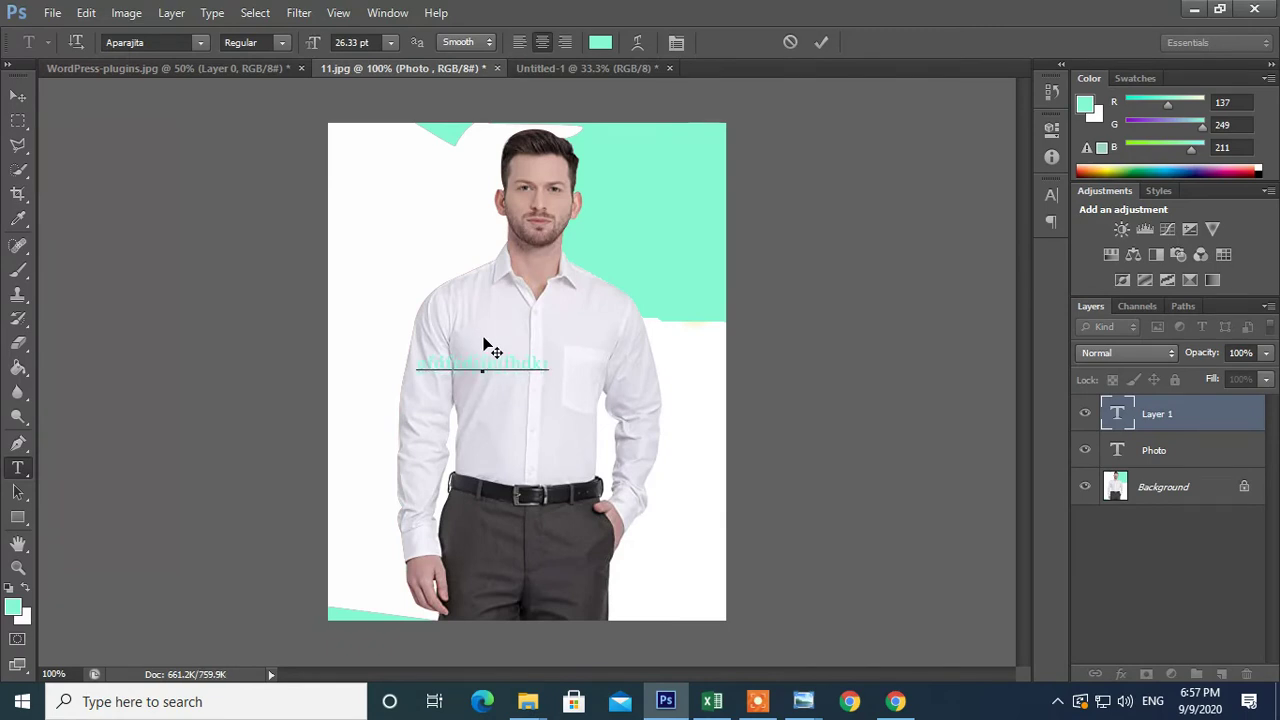
pyautogui.hotkey('ctrl', 'a')
pyautogui.click(604, 42)
pyautogui.click(946, 338)
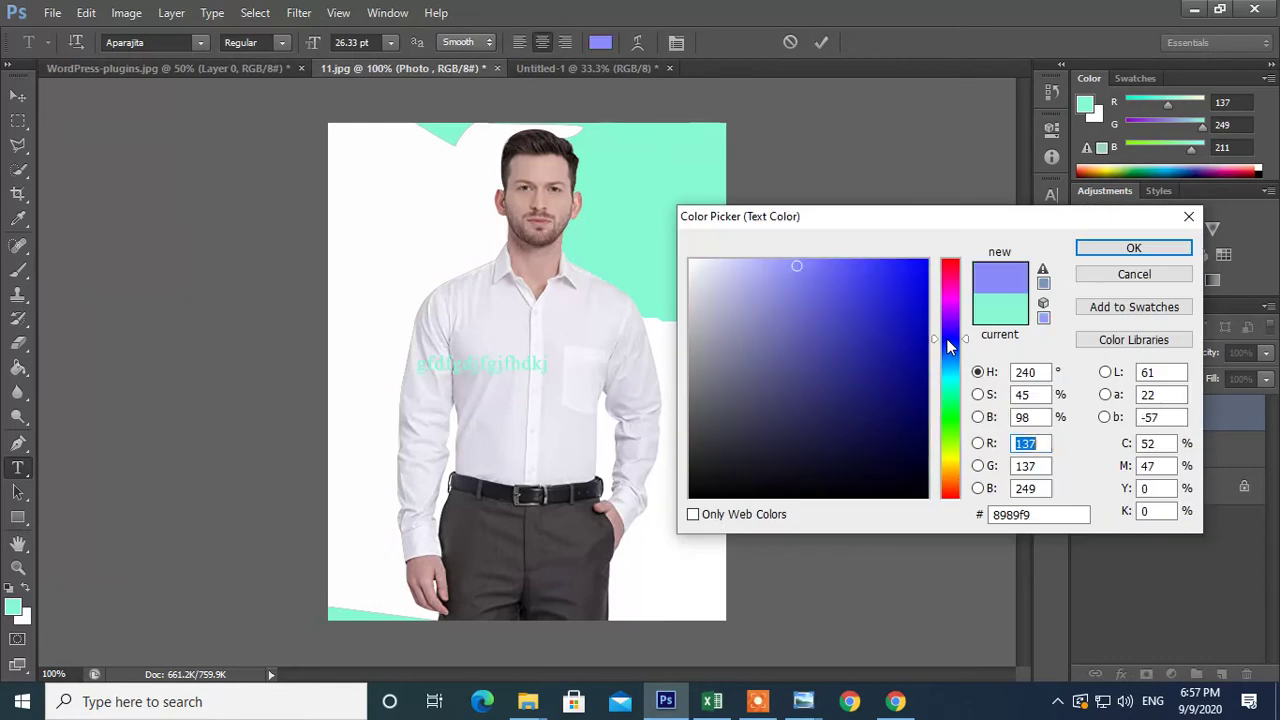
pyautogui.click(1134, 248)
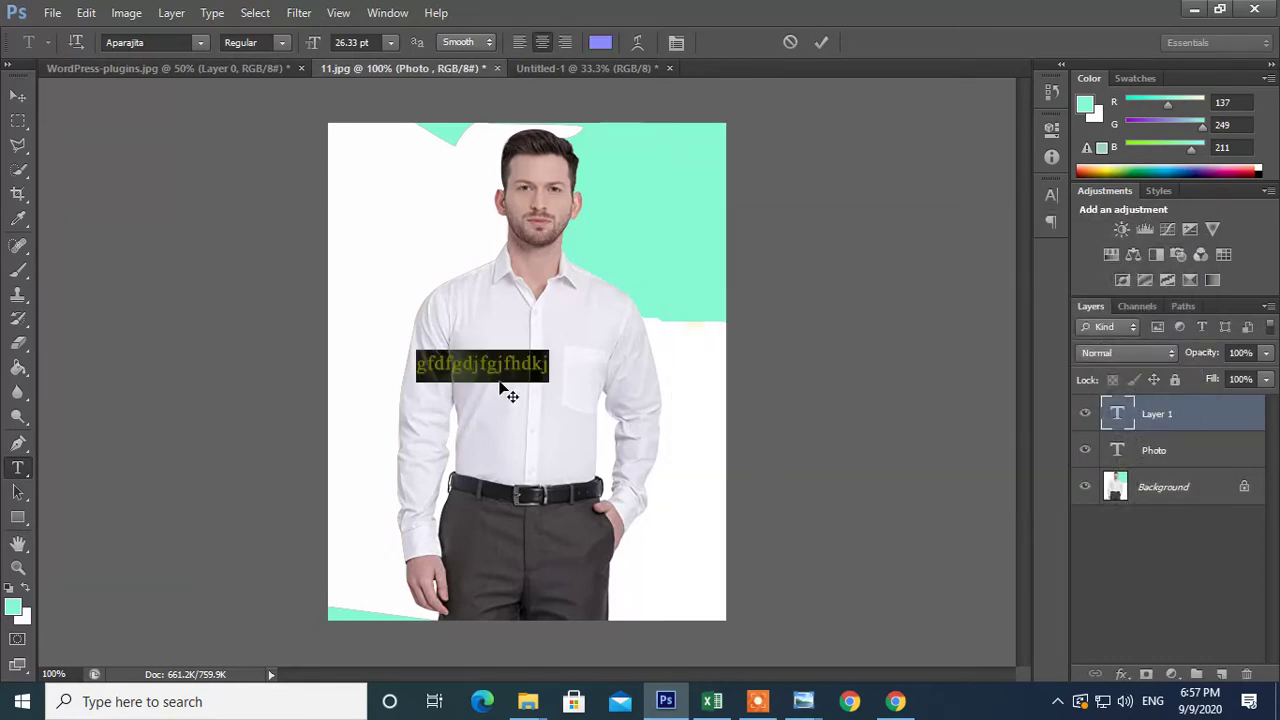
# - Refine the text colour to pure blue, commit, and move the text just above the belt
pyautogui.click(600, 42)
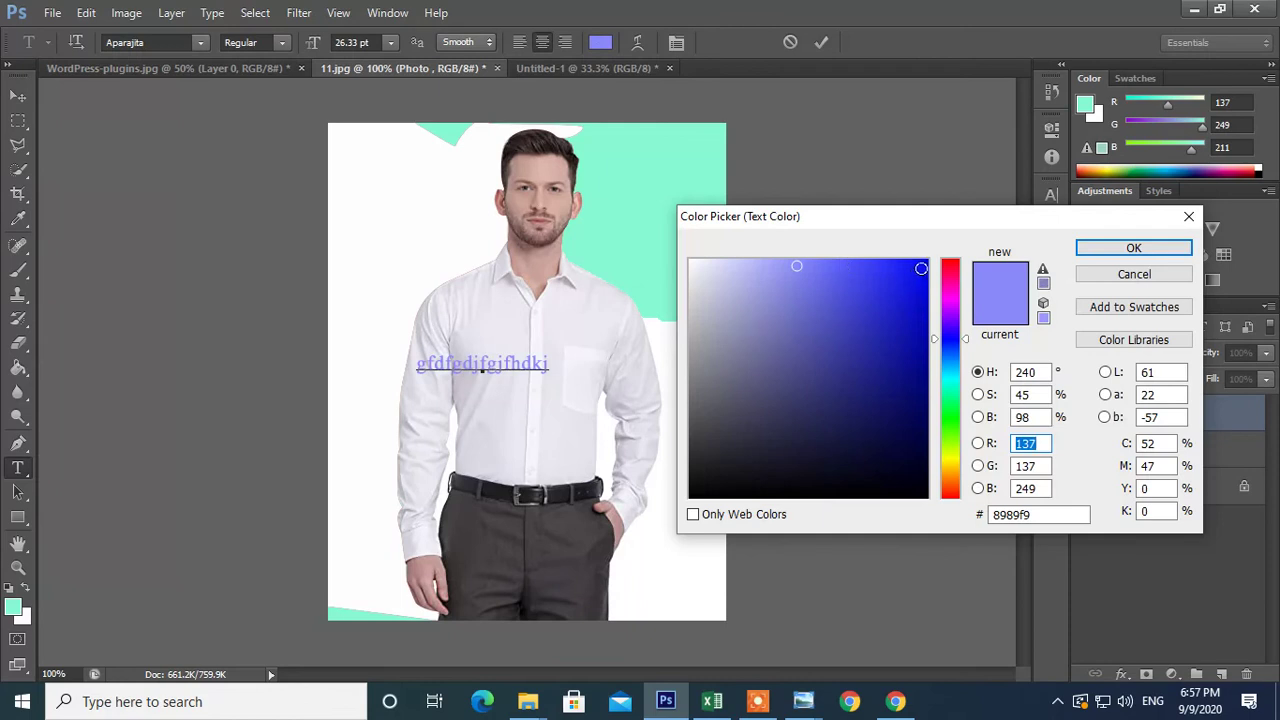
pyautogui.click(921, 268)
pyautogui.click(1134, 248)
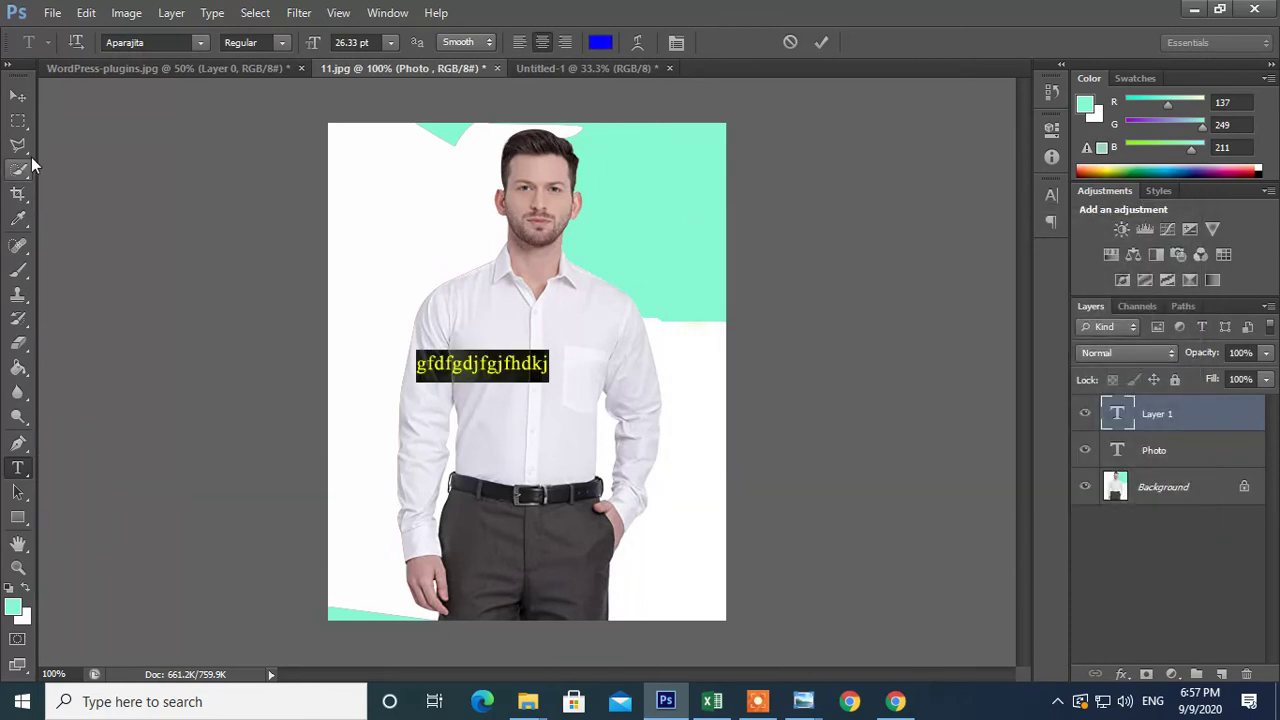
pyautogui.click(18, 96)
pyautogui.moveTo(508, 376); pyautogui.dragTo(538, 461)
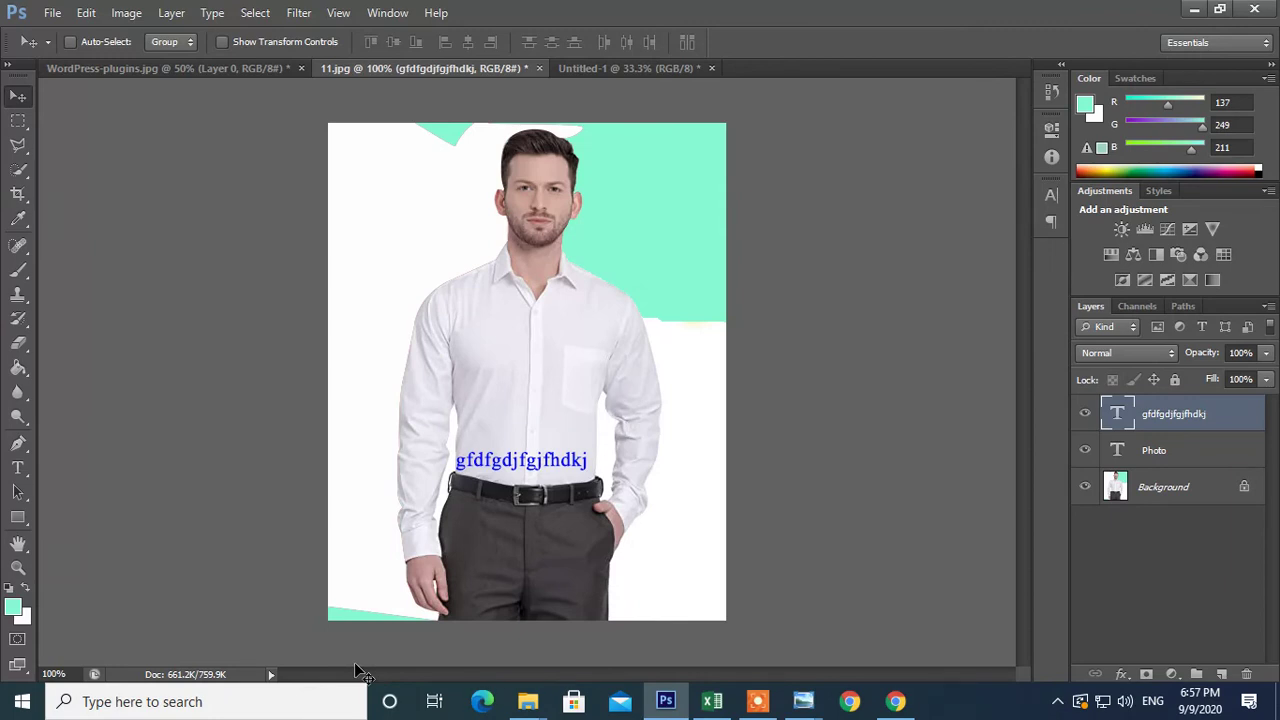
# - Set the text to Bold Italic at 26.33 pt, trying left and right alignment before centring
pyautogui.click(18, 467)
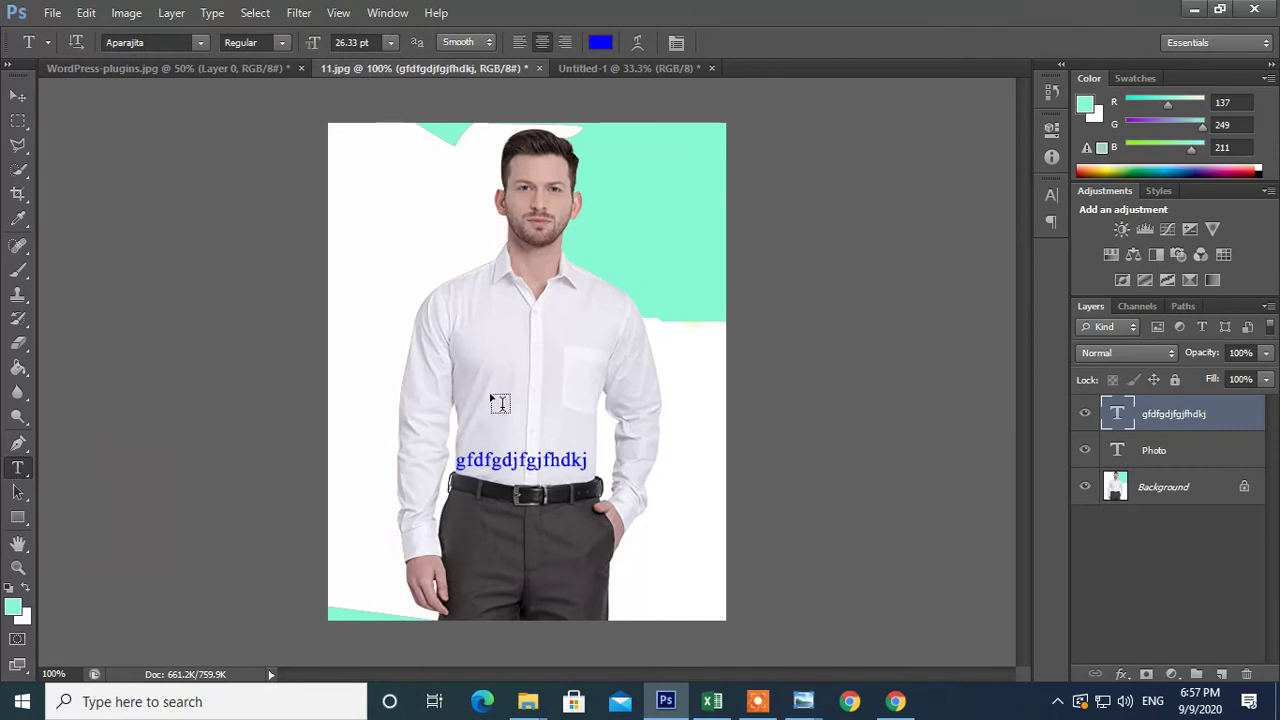
pyautogui.click(202, 43)
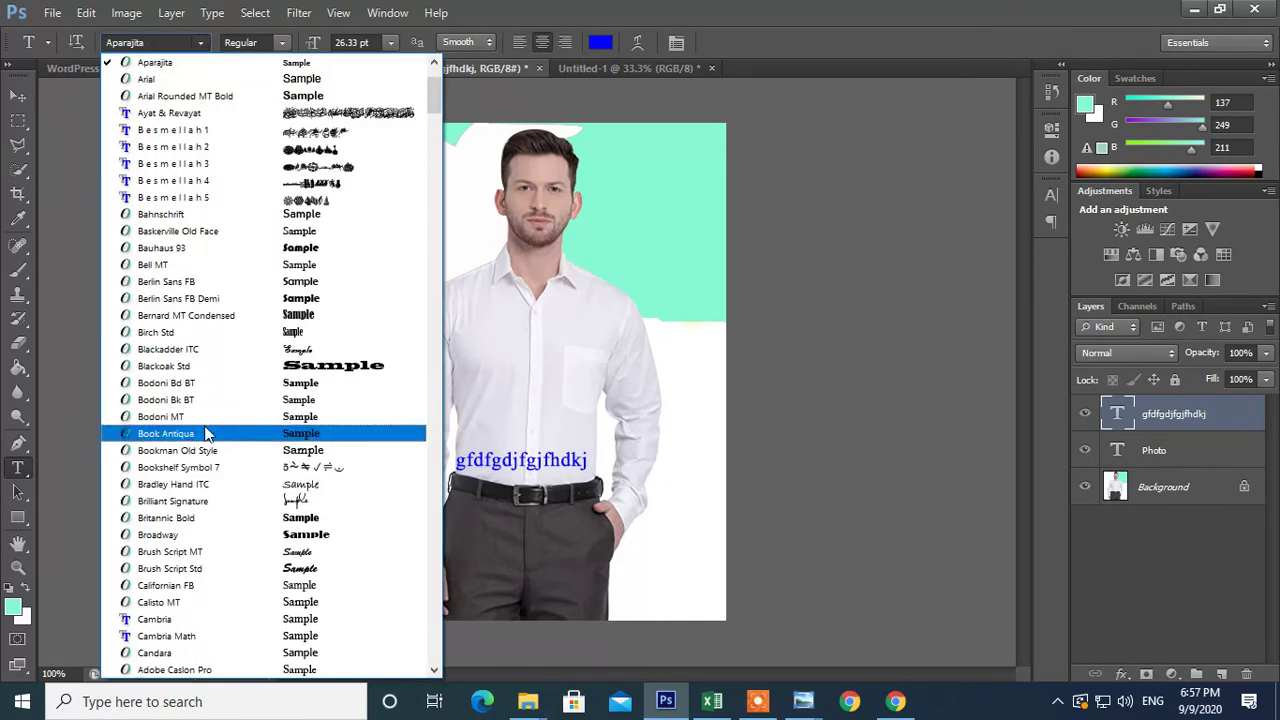
pyautogui.click(284, 43)
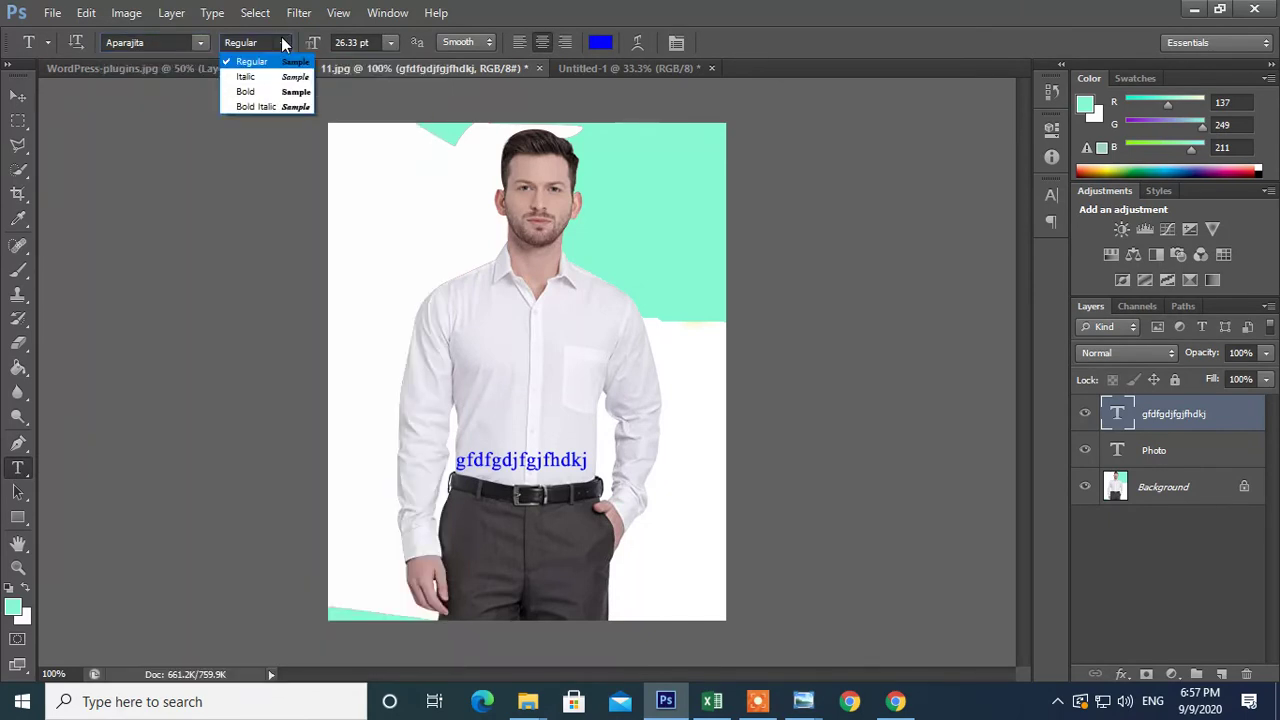
pyautogui.click(285, 108)
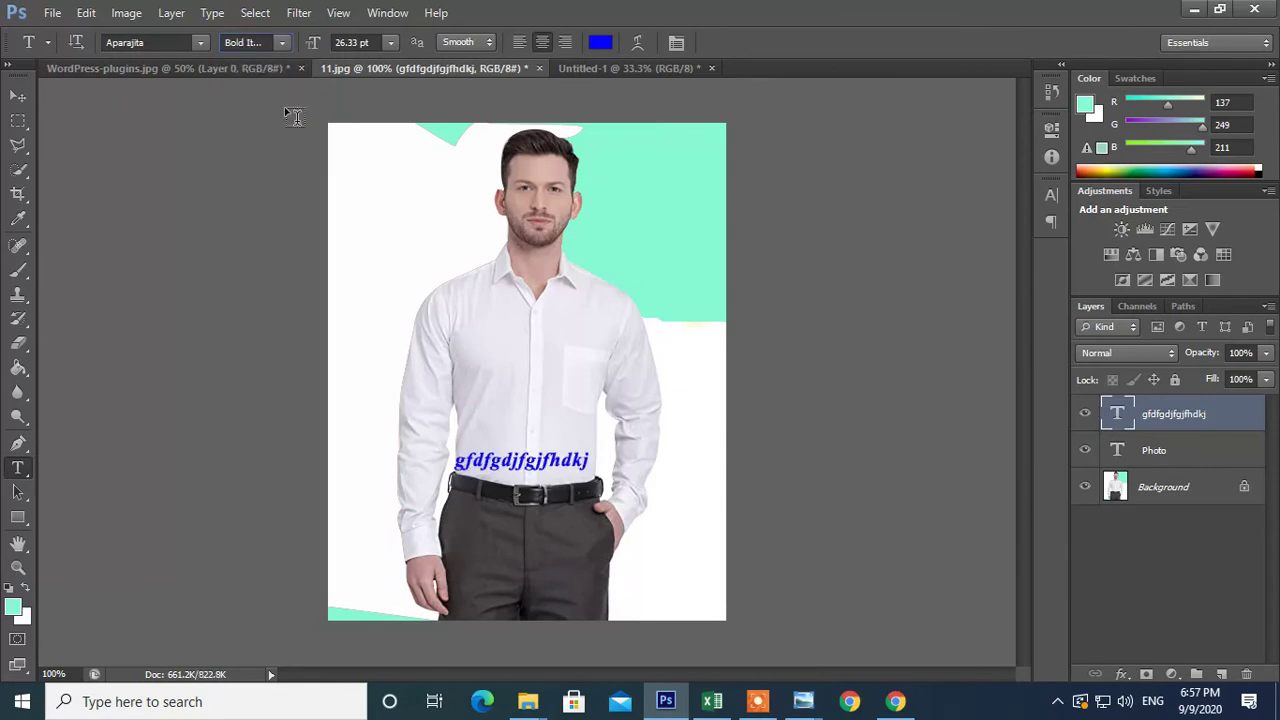
pyautogui.click(392, 42)
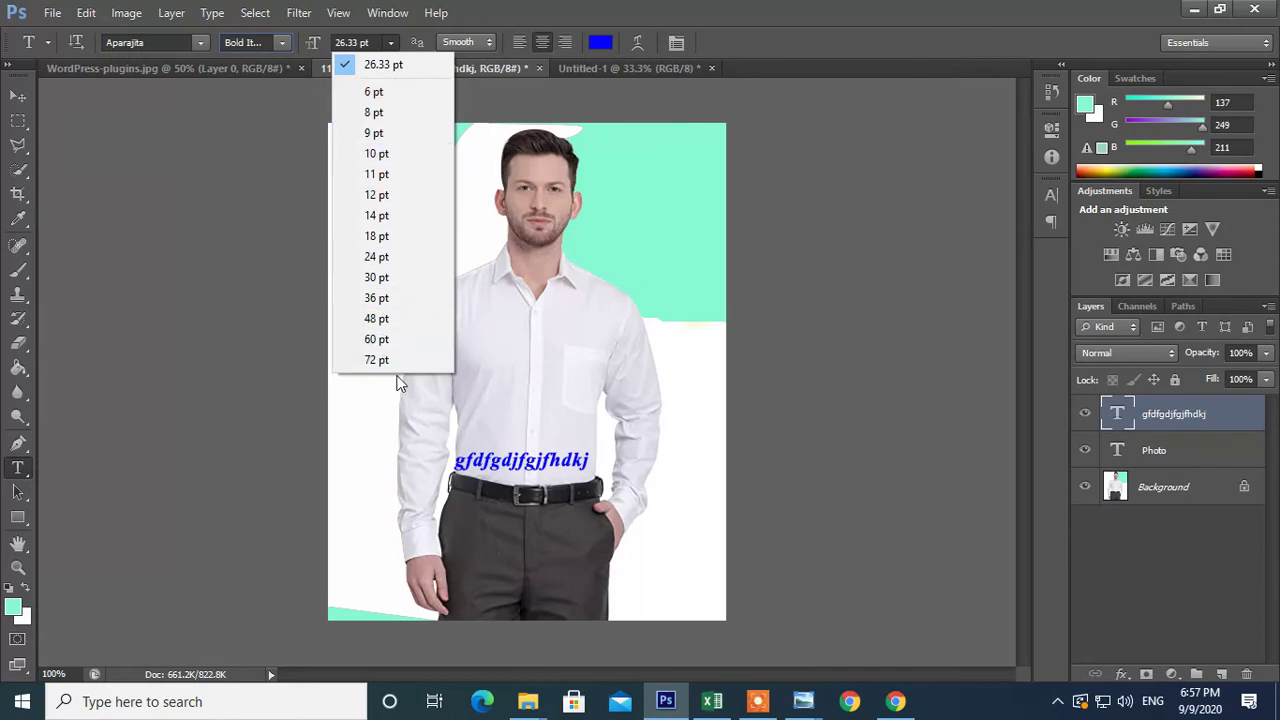
pyautogui.click(522, 43)
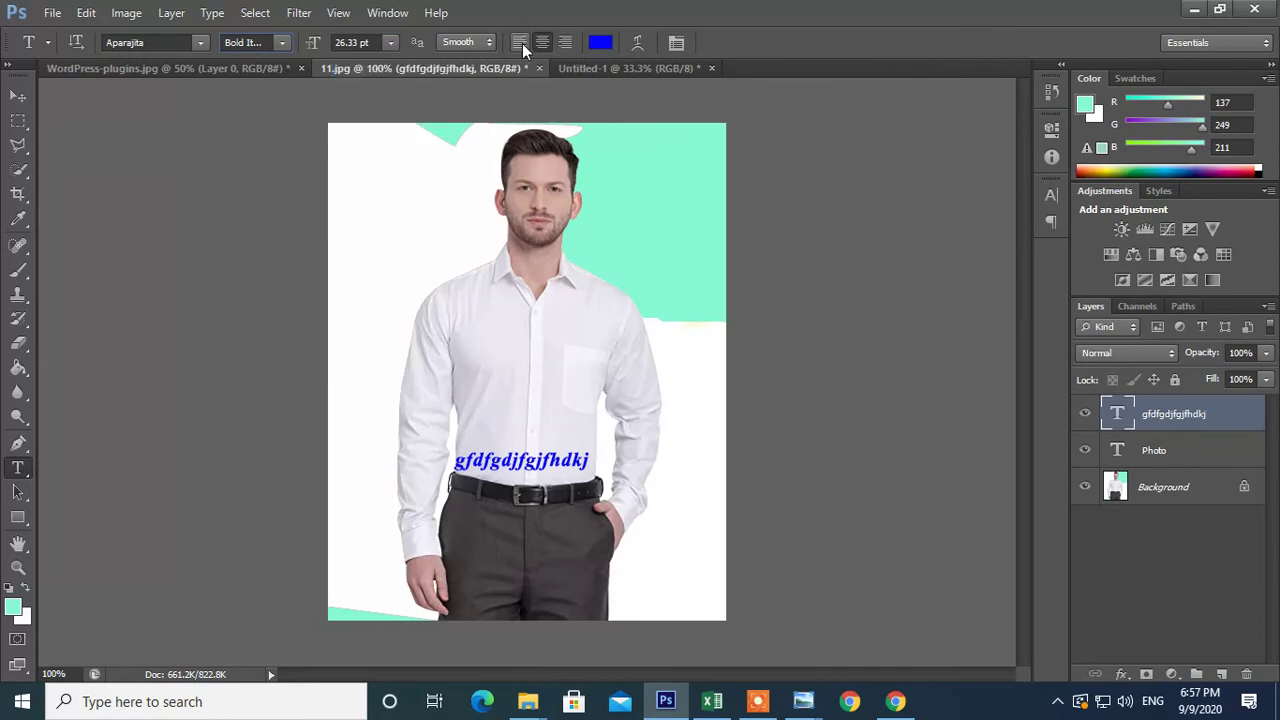
pyautogui.click(520, 43)
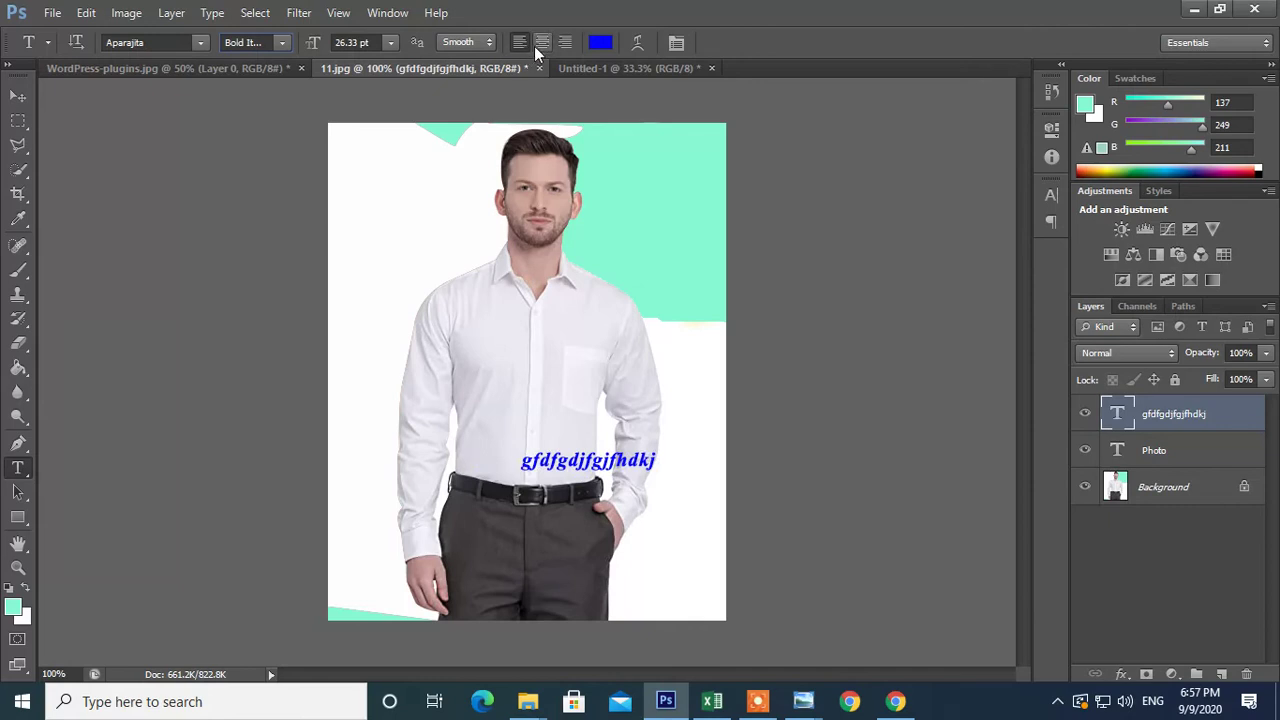
pyautogui.click(567, 44)
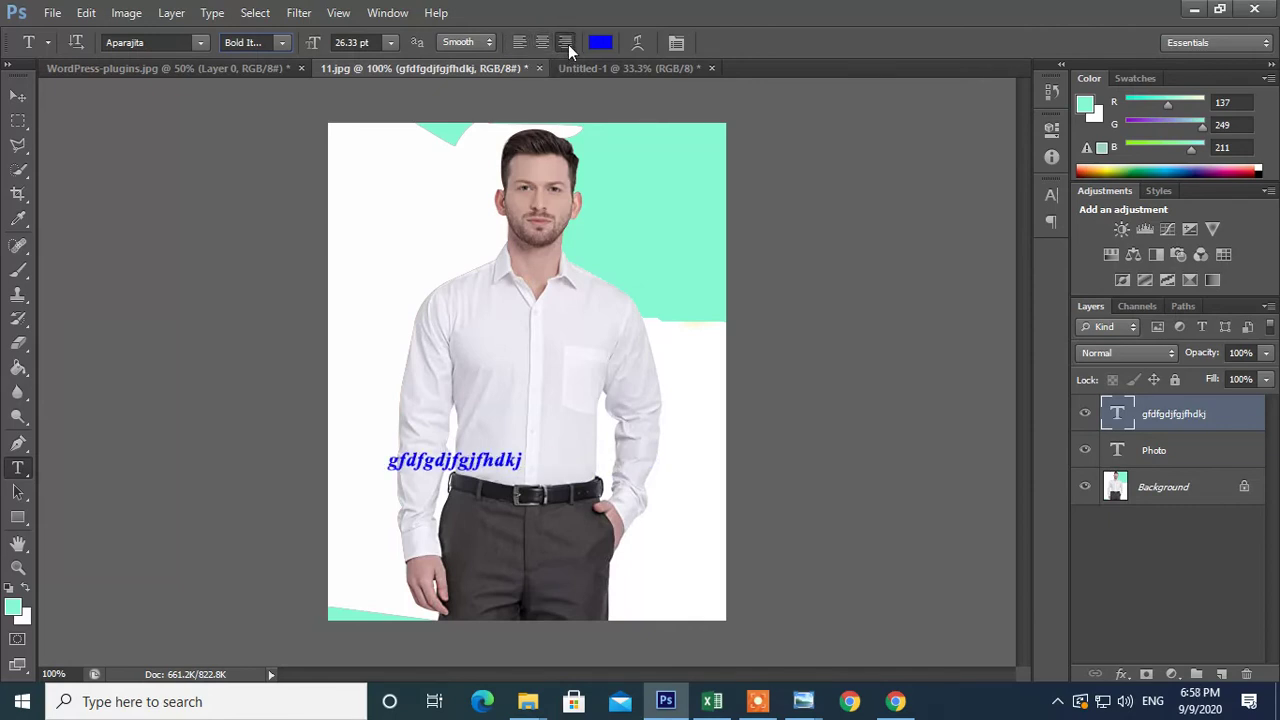
pyautogui.click(543, 45)
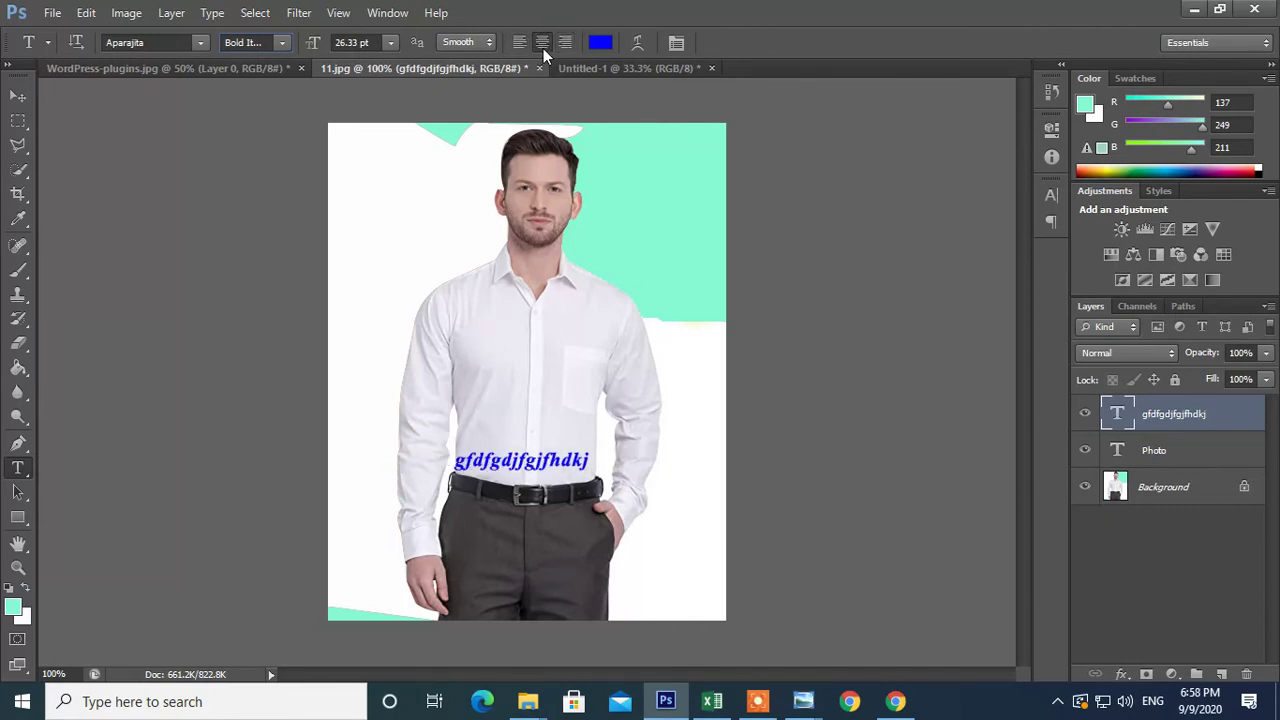
# - Drop faux bold and preview Arc, Fish, Flag, Arc Upper and Rise warp styles
pyautogui.click(642, 43)
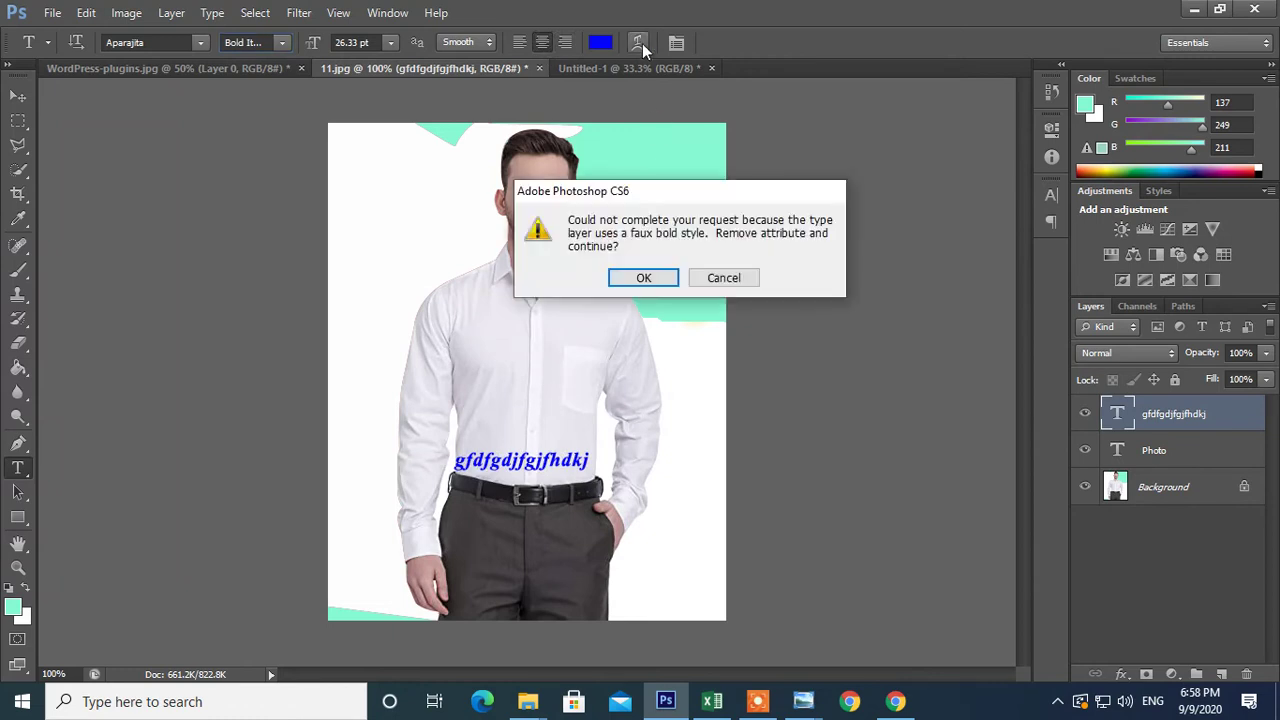
pyautogui.click(650, 280)
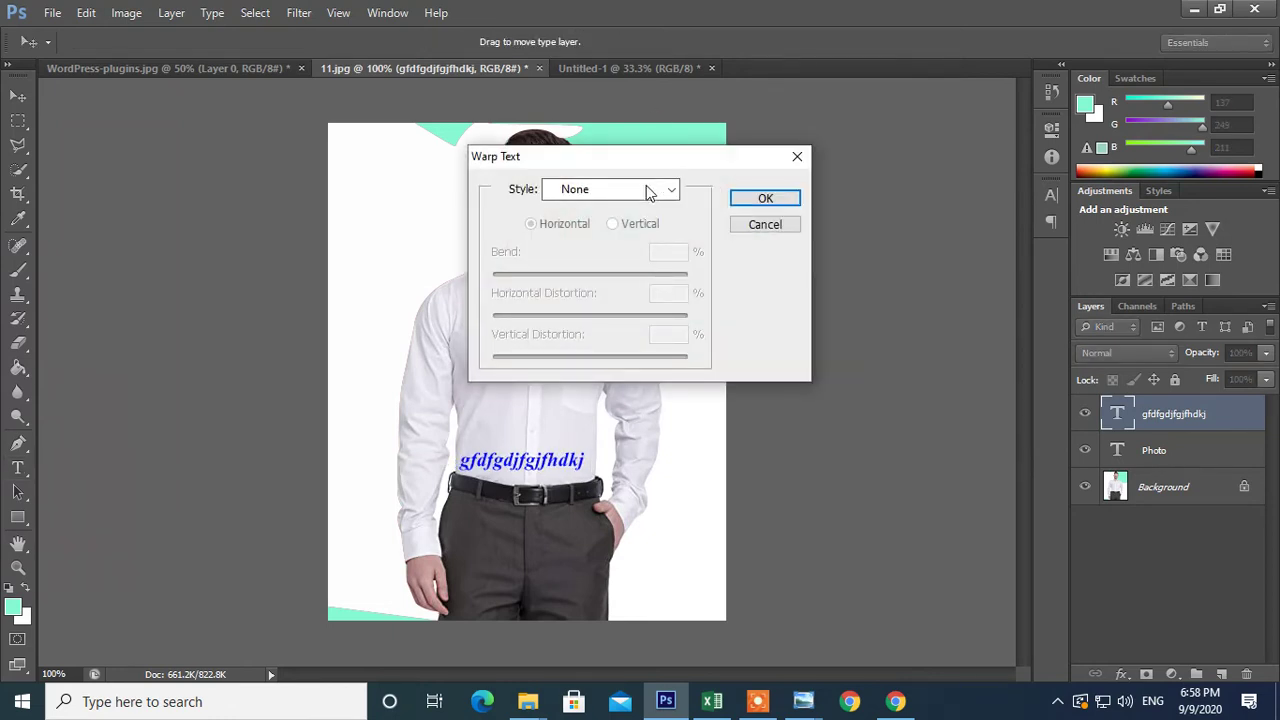
pyautogui.click(652, 190)
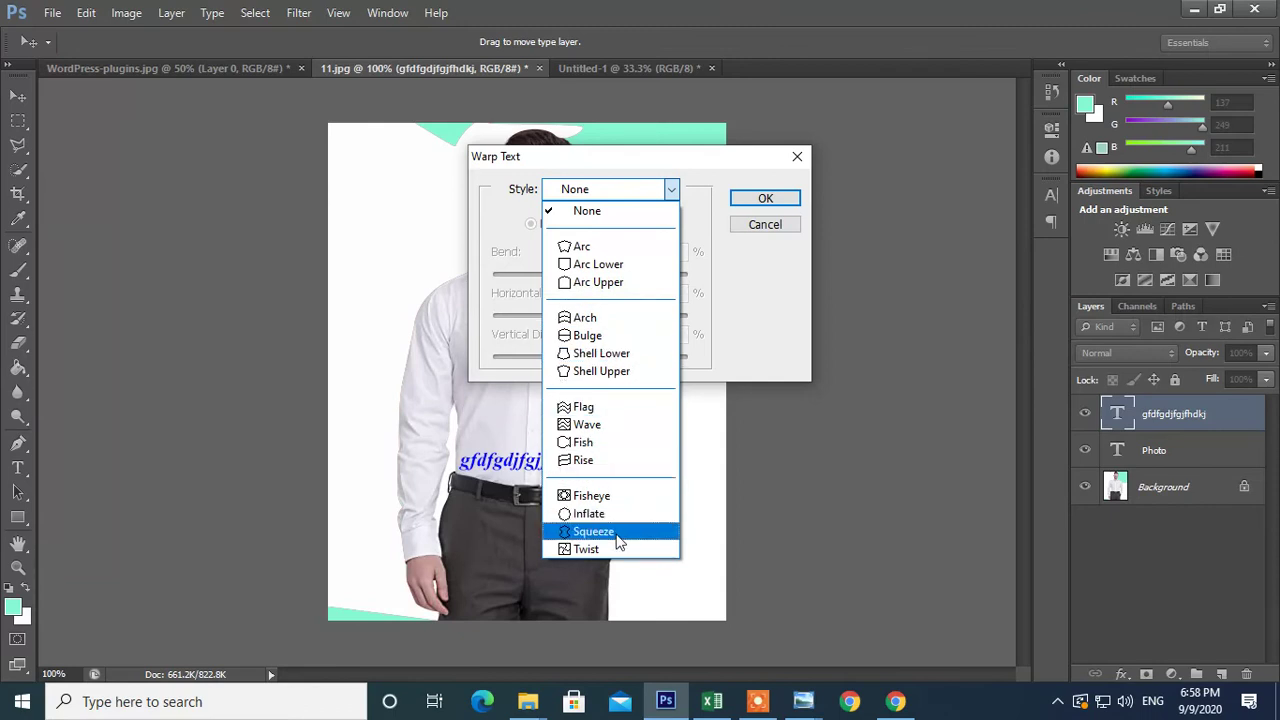
pyautogui.click(590, 247)
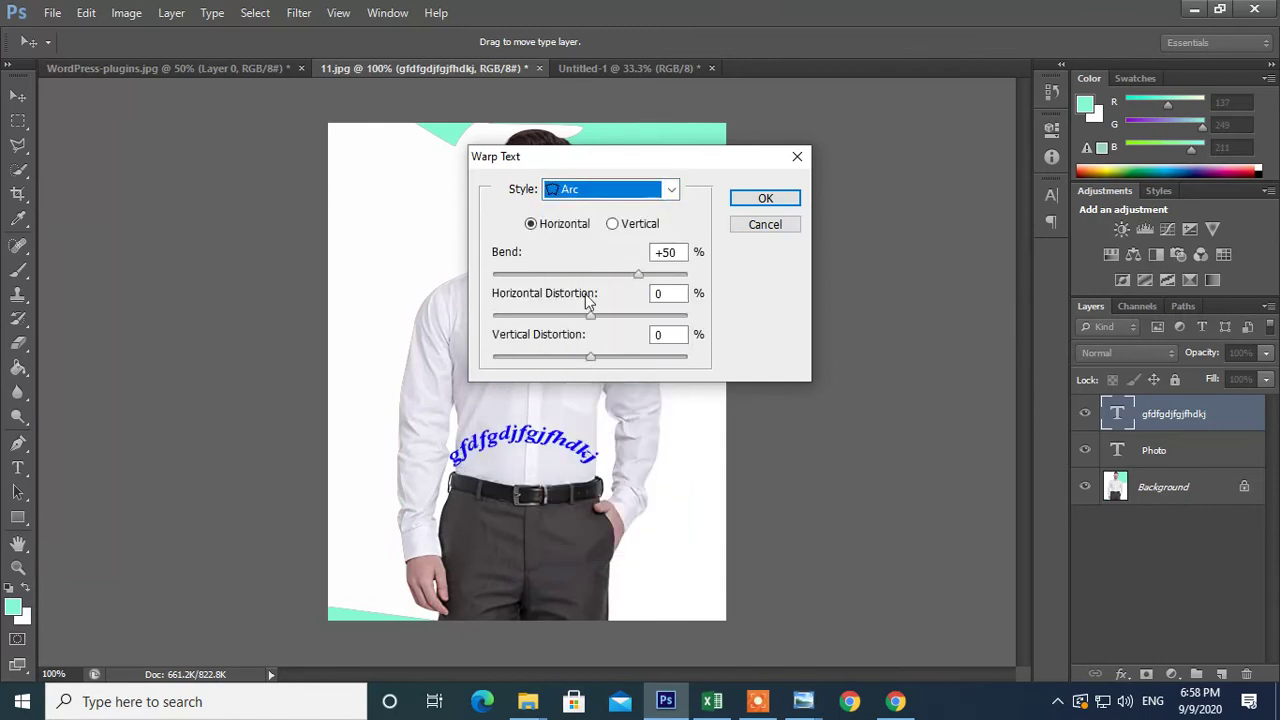
pyautogui.click(671, 190)
pyautogui.click(595, 440)
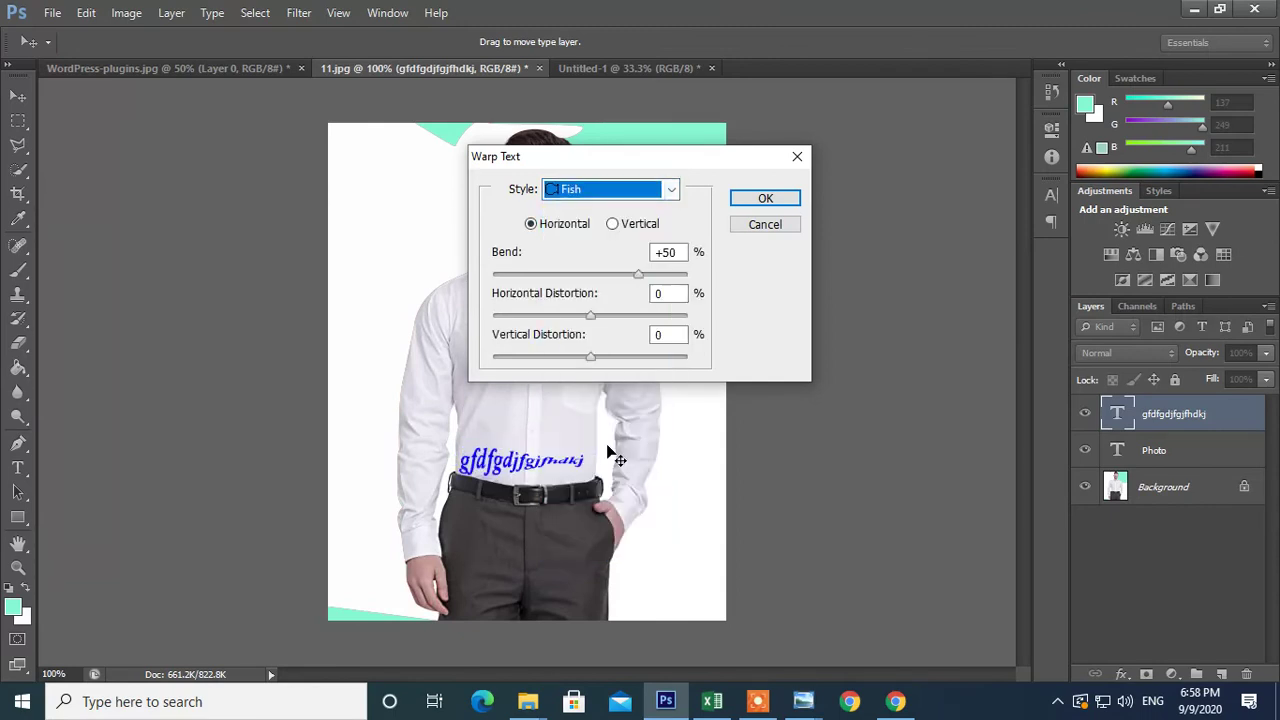
pyautogui.click(671, 190)
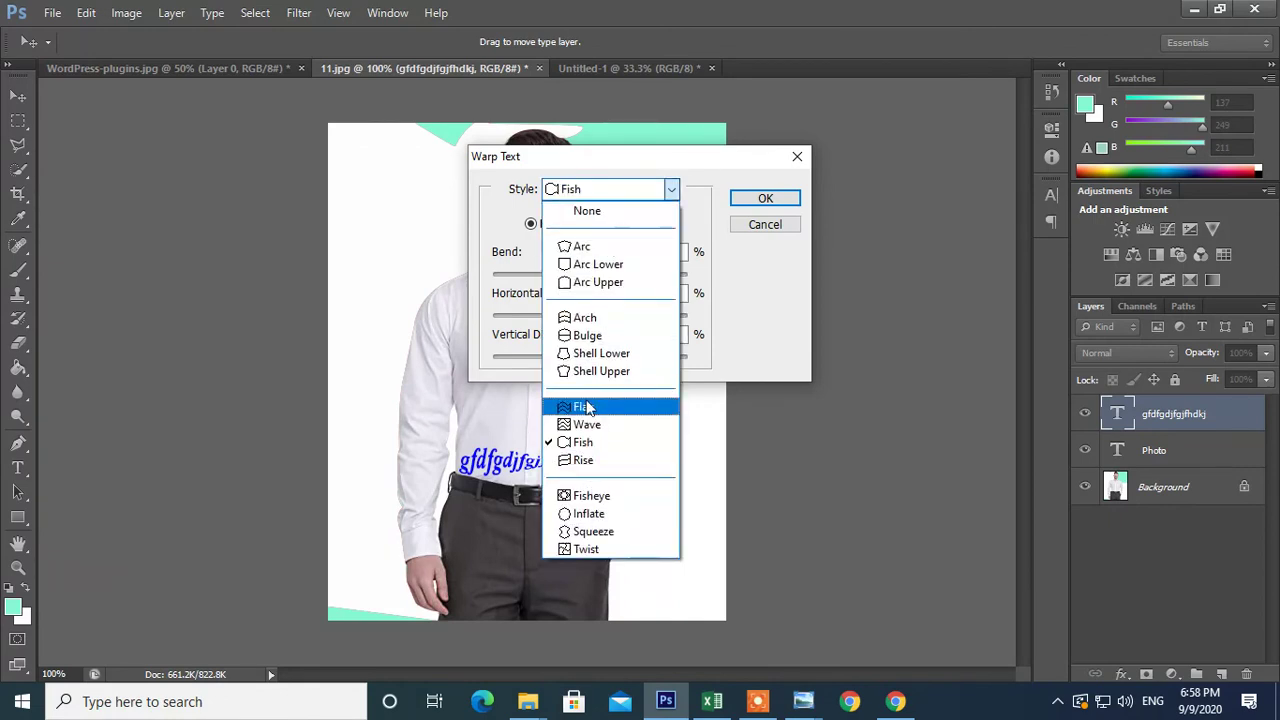
pyautogui.click(588, 407)
pyautogui.click(606, 195)
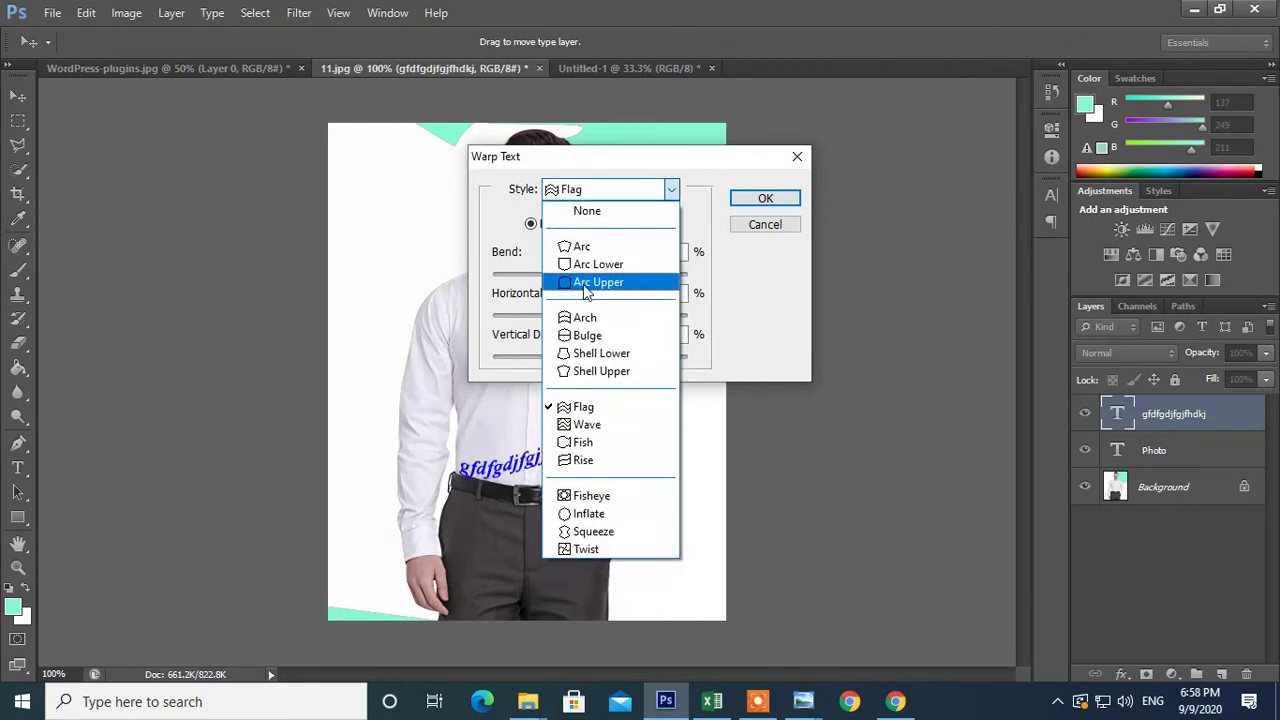
pyautogui.click(586, 282)
pyautogui.click(622, 190)
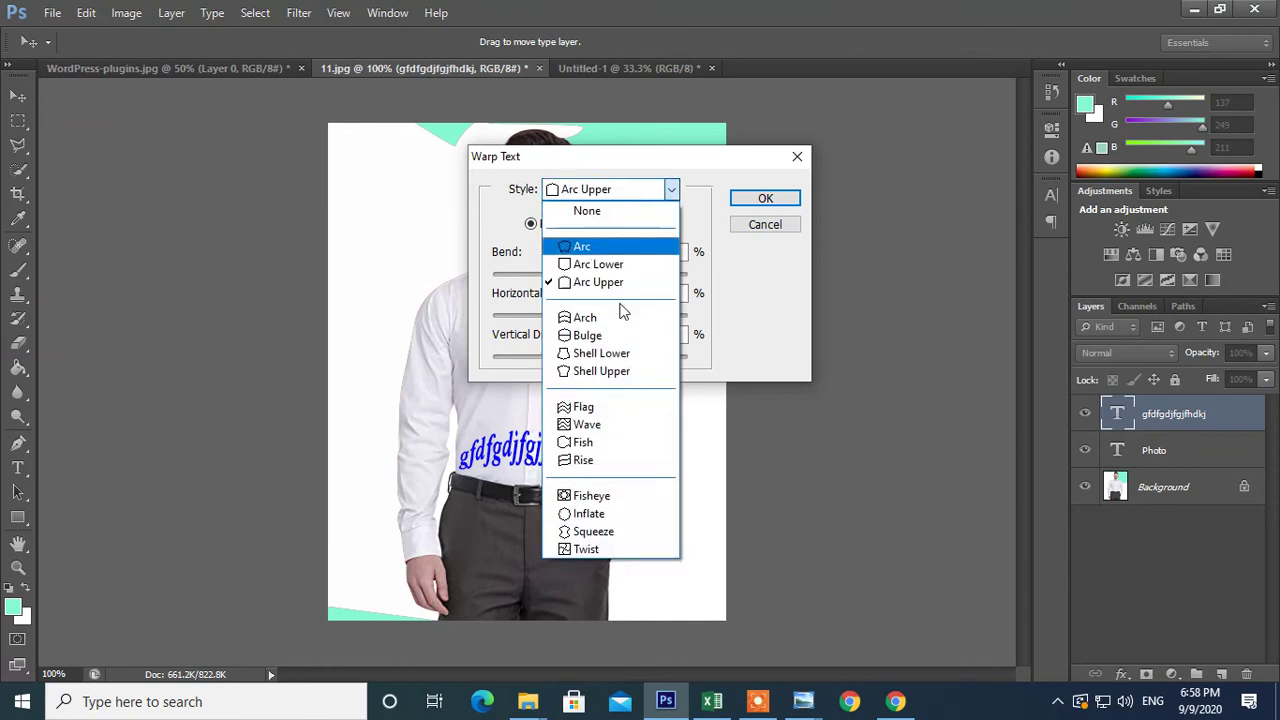
pyautogui.click(590, 460)
# - Try a vertical Squeeze and Arc, then apply a horizontal Arc Lower warp at +50% bend
pyautogui.click(671, 190)
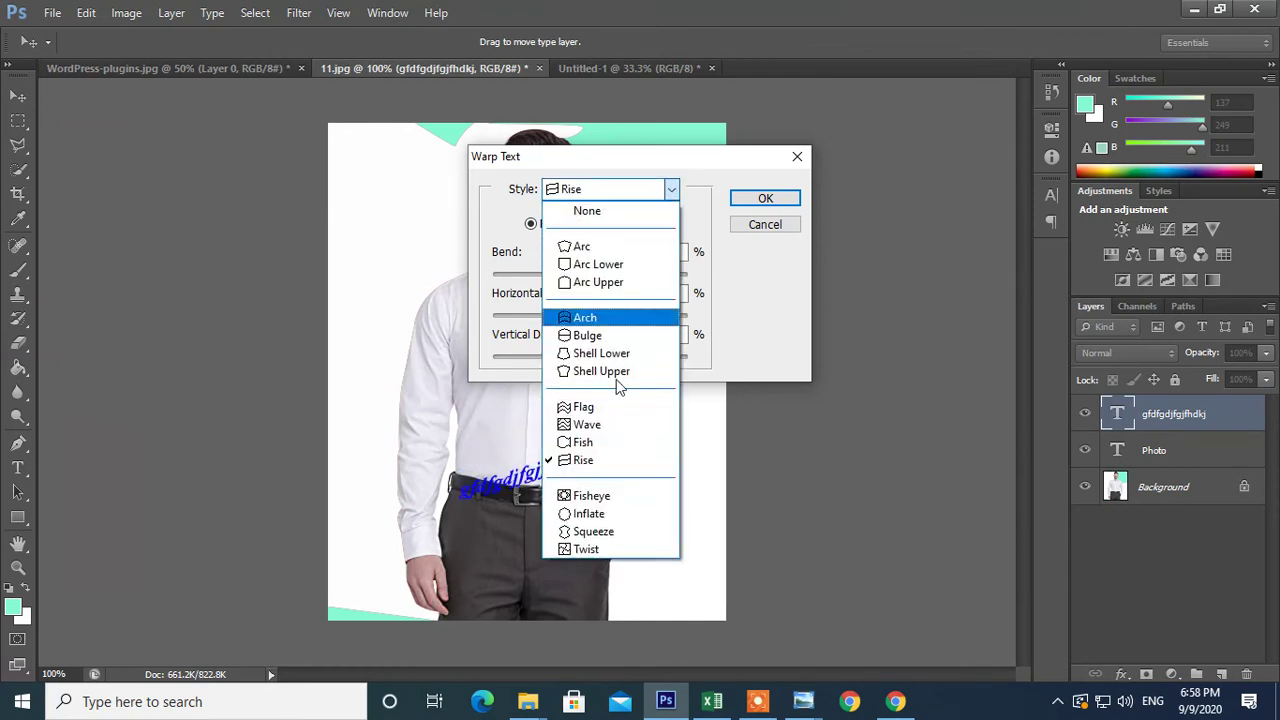
pyautogui.click(594, 531)
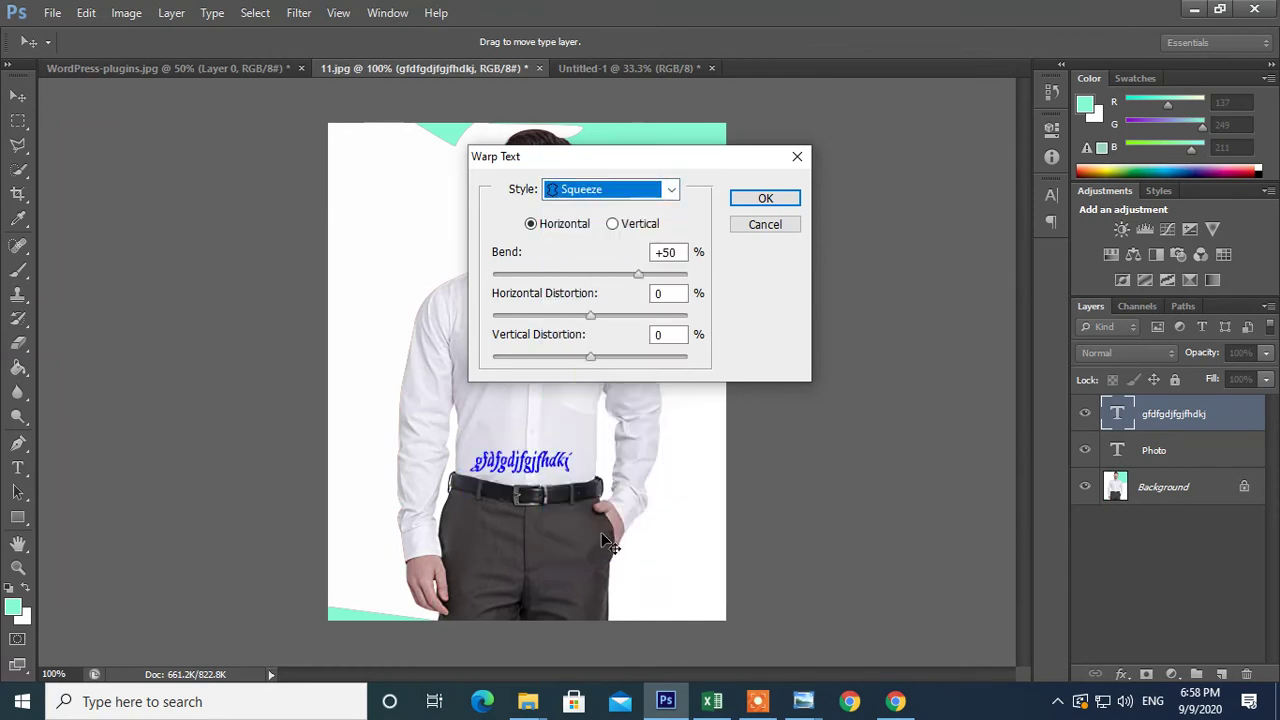
pyautogui.click(614, 224)
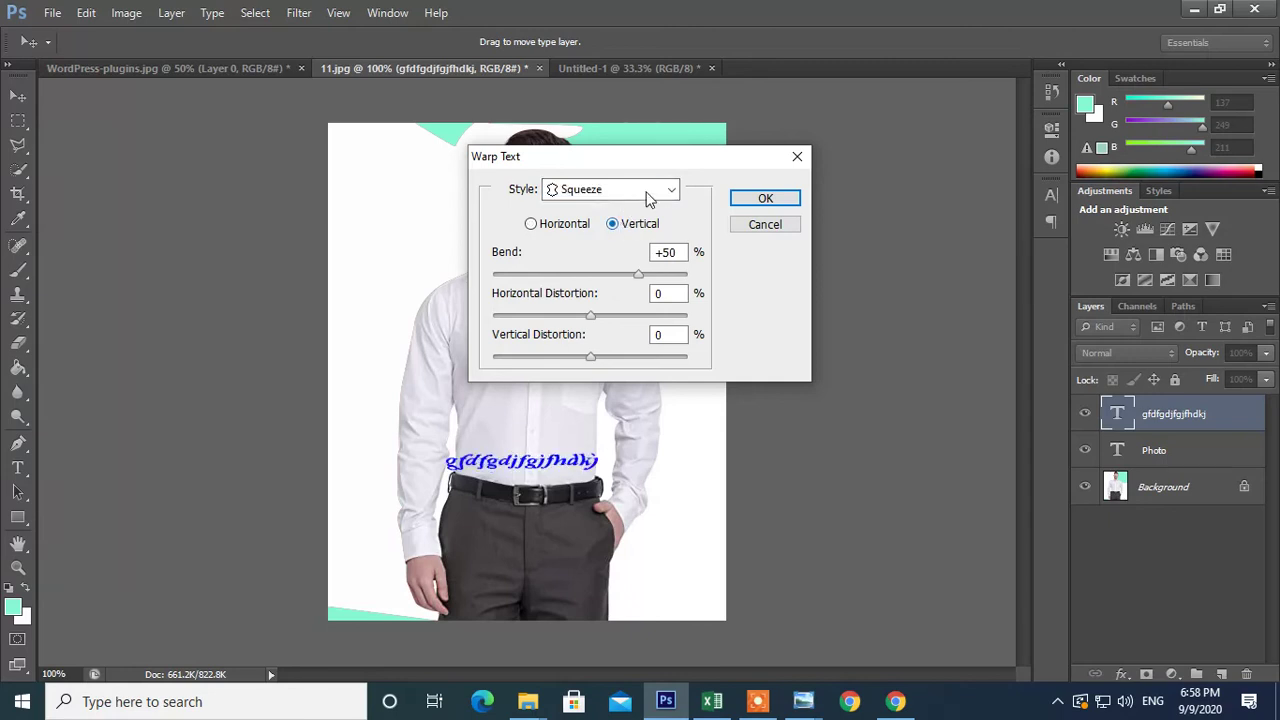
pyautogui.click(648, 198)
pyautogui.click(603, 246)
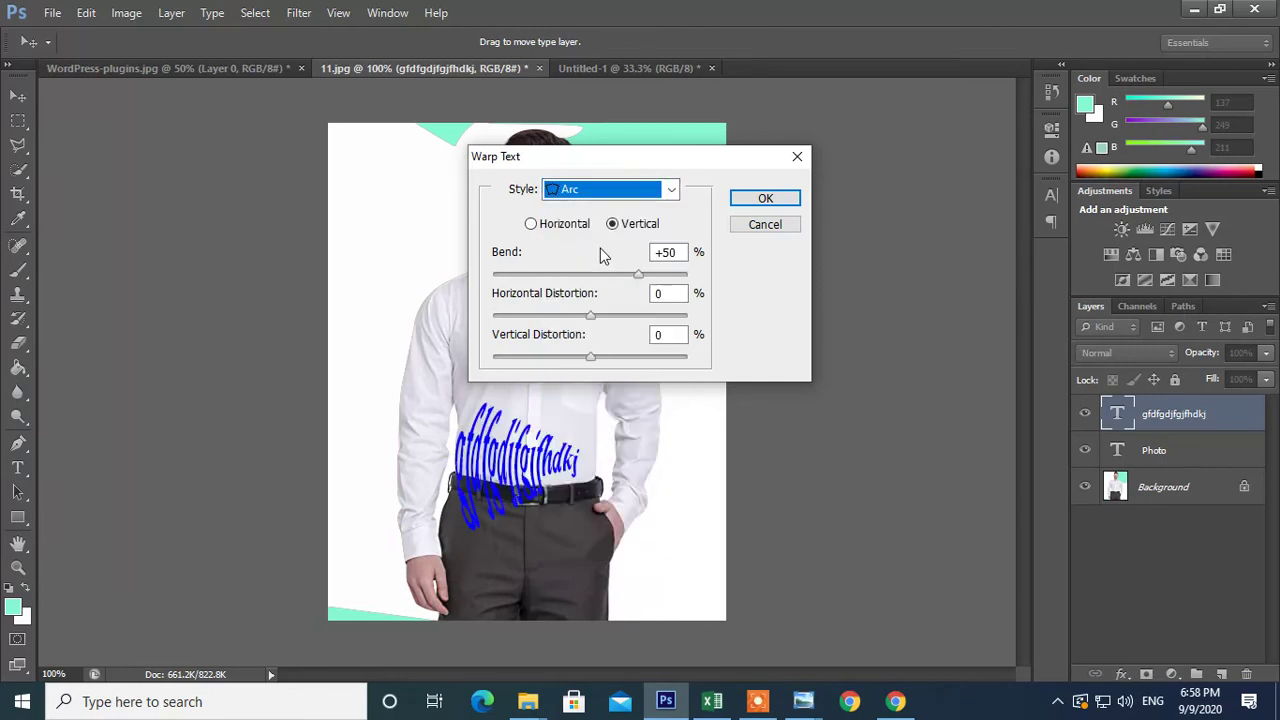
pyautogui.click(670, 190)
pyautogui.click(608, 264)
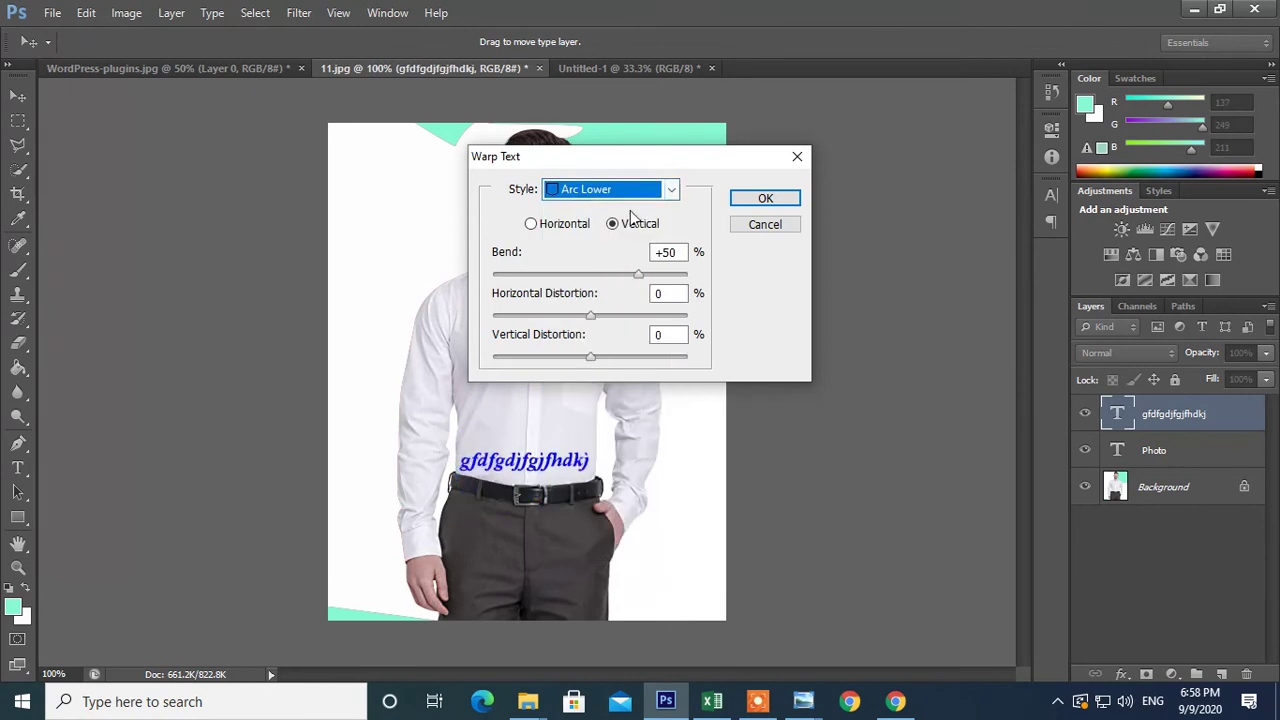
pyautogui.click(525, 228)
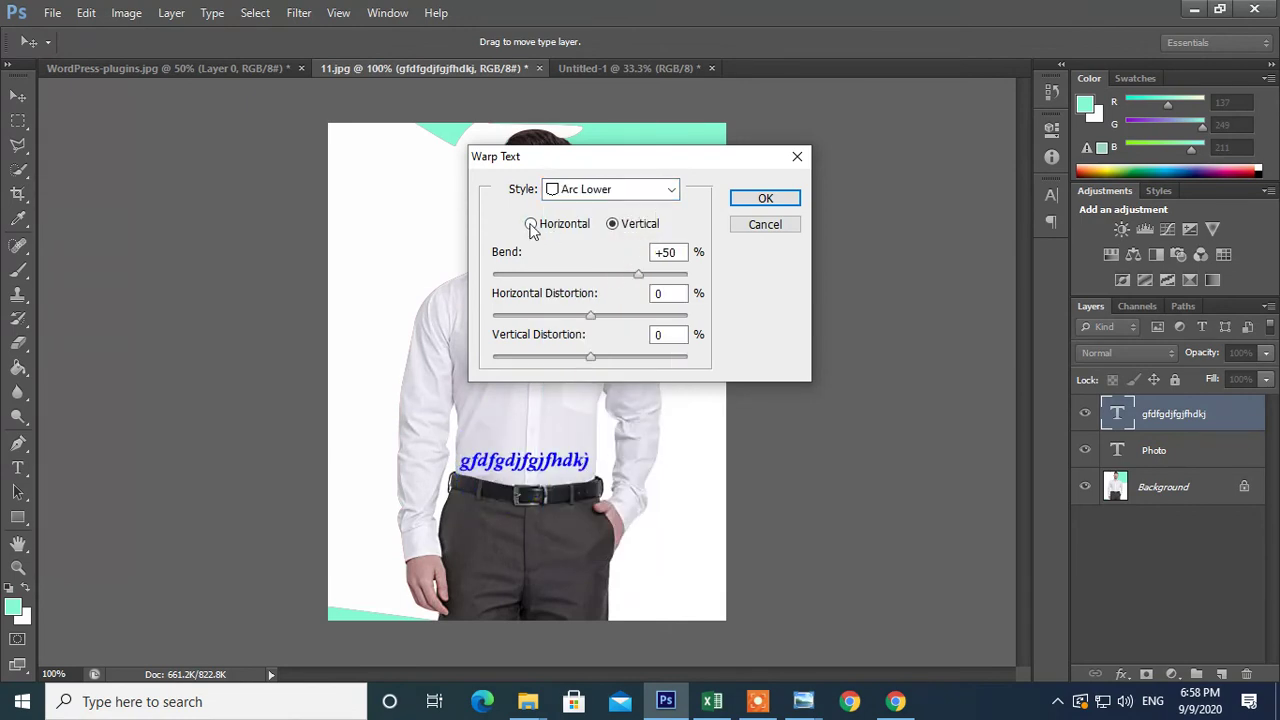
pyautogui.click(530, 224)
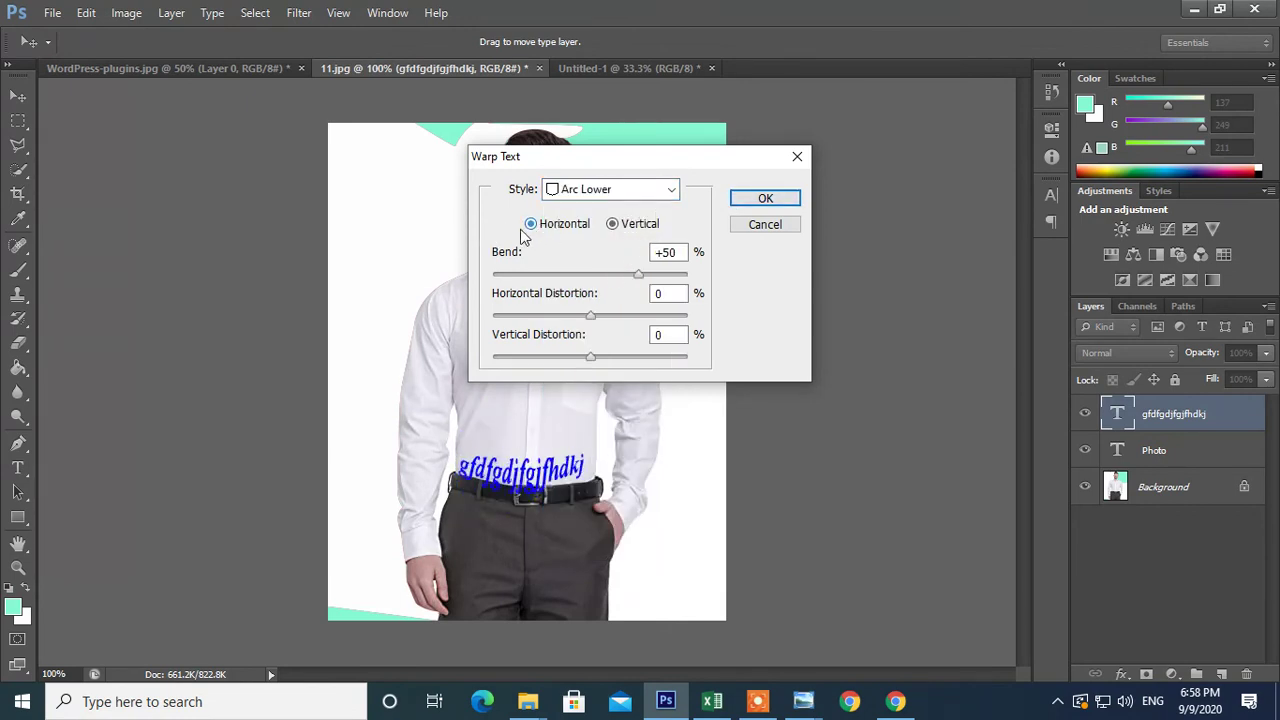
pyautogui.click(762, 199)
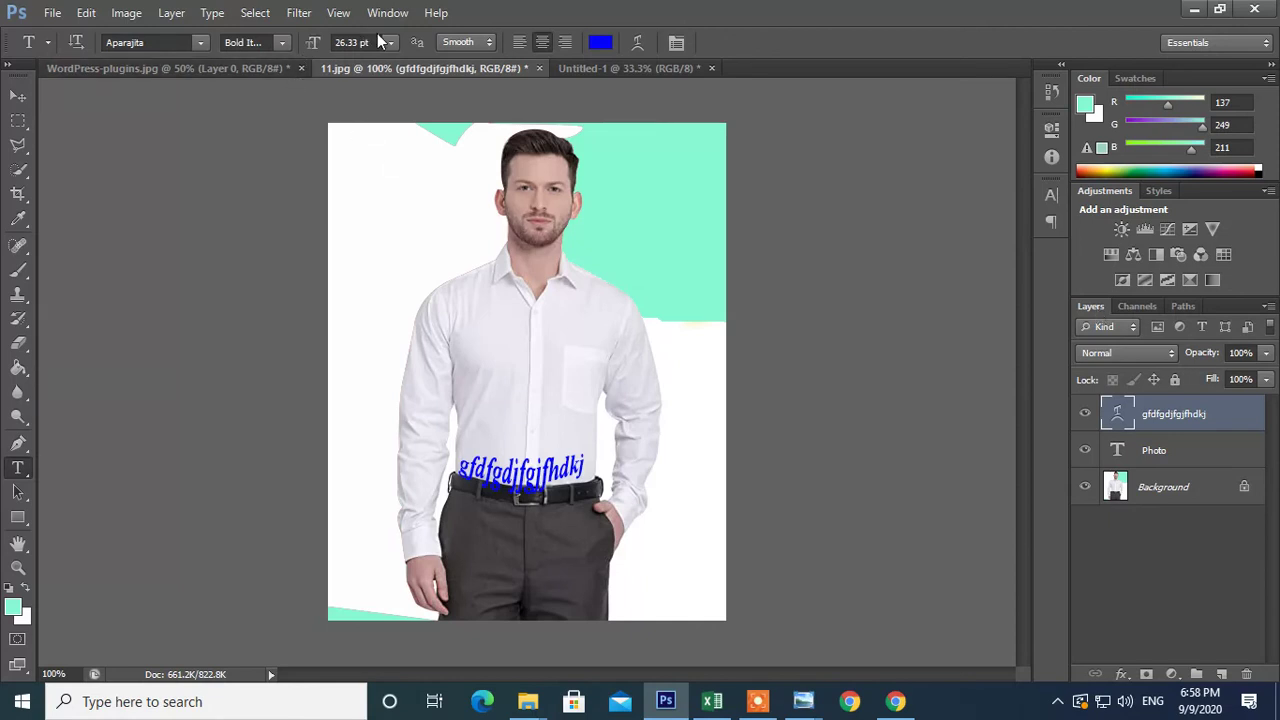
# - Hide and restore the Tools and Layers panels via the Window menu
pyautogui.click(298, 12)
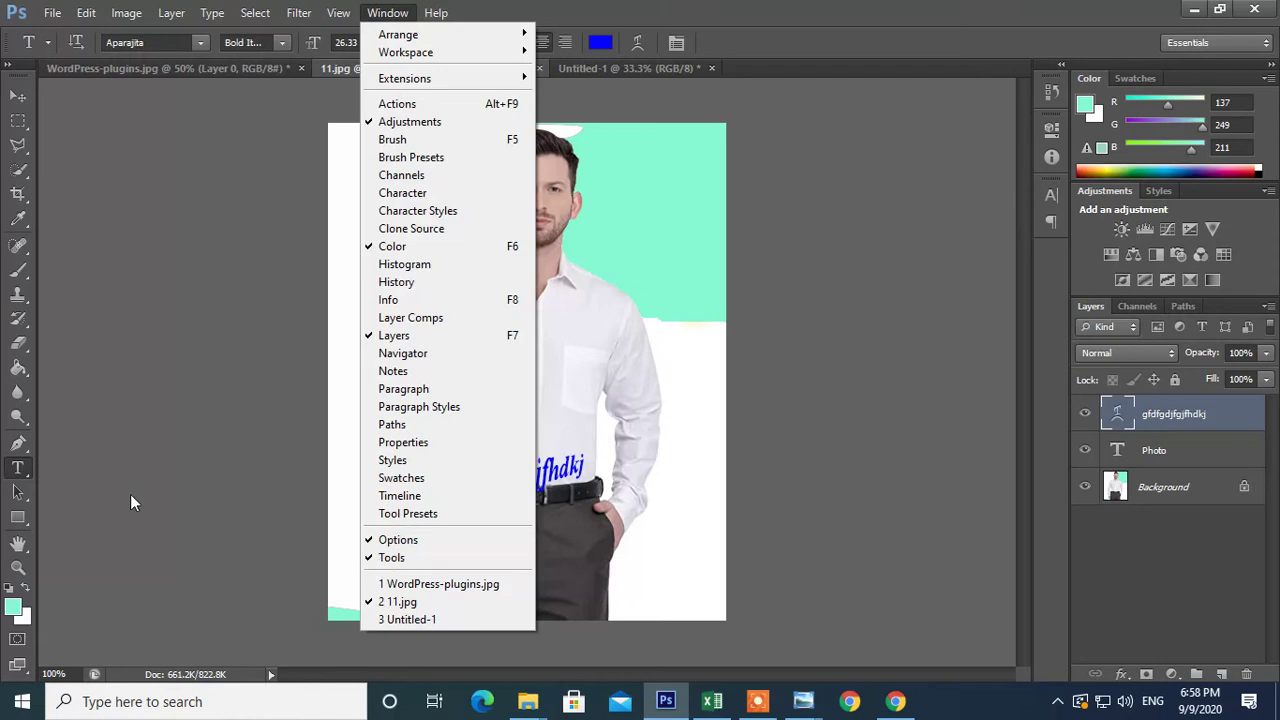
pyautogui.click(372, 558)
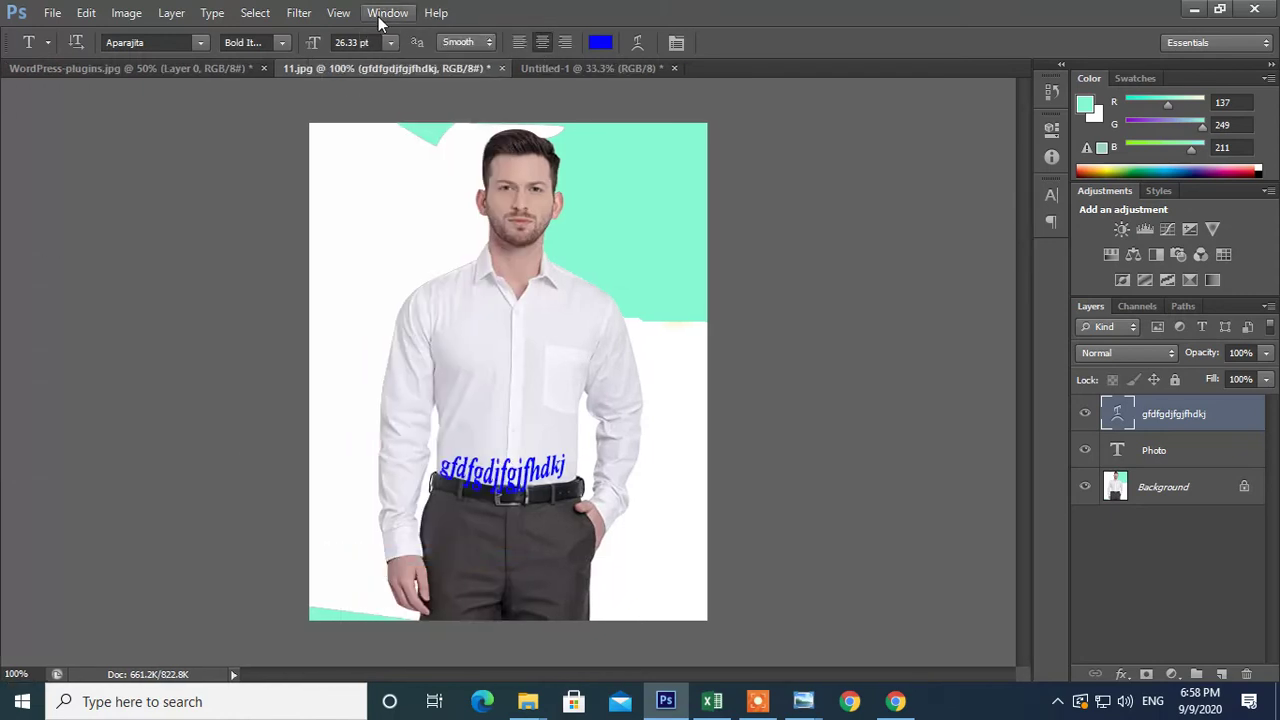
pyautogui.click(387, 12)
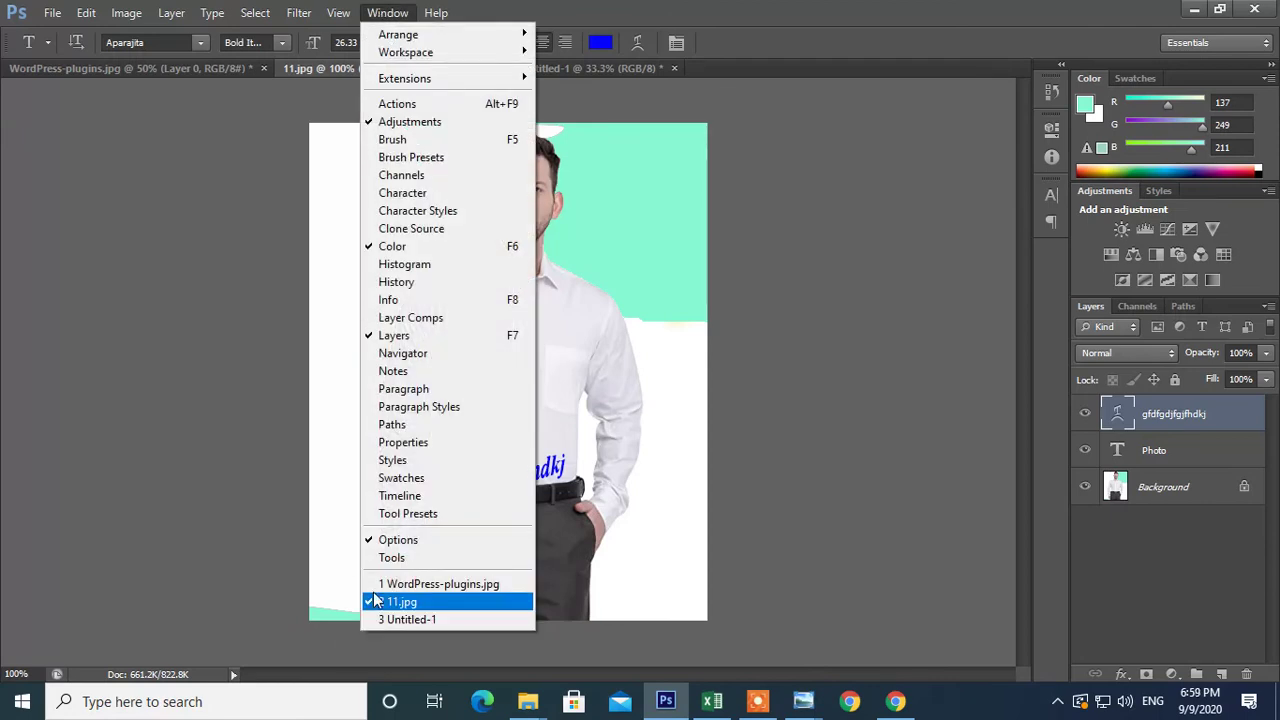
pyautogui.click(378, 557)
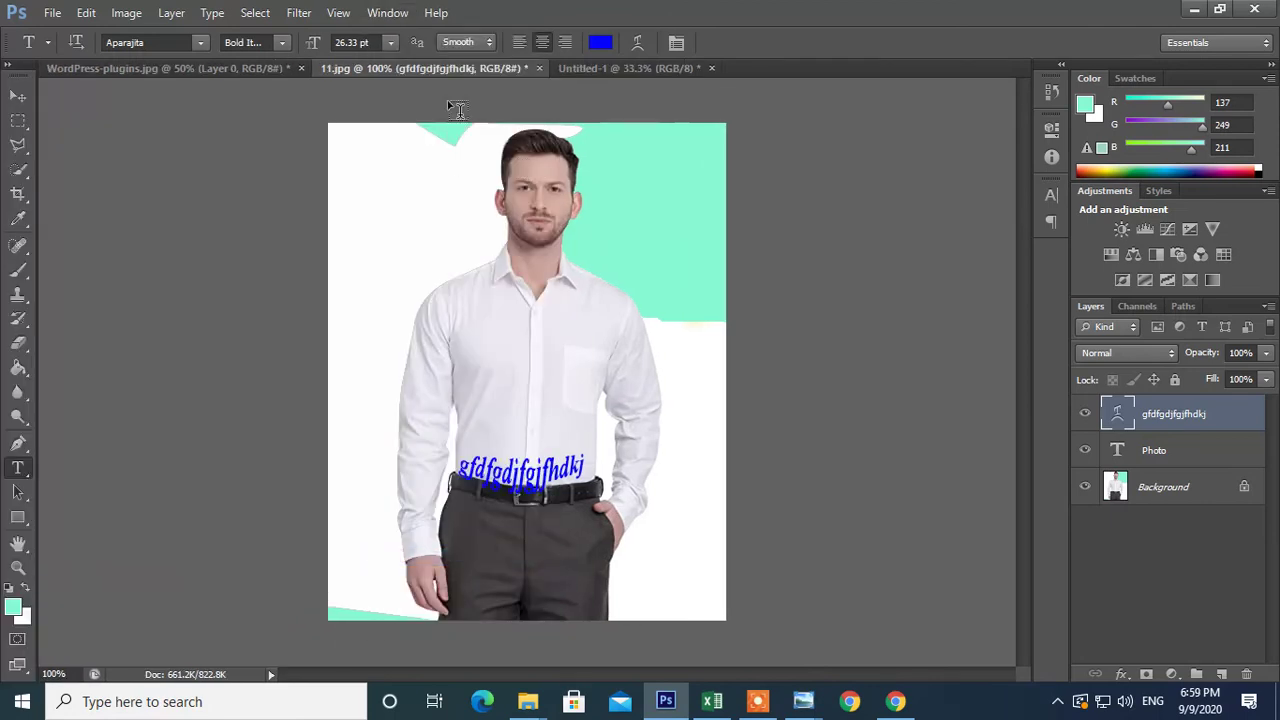
pyautogui.click(387, 12)
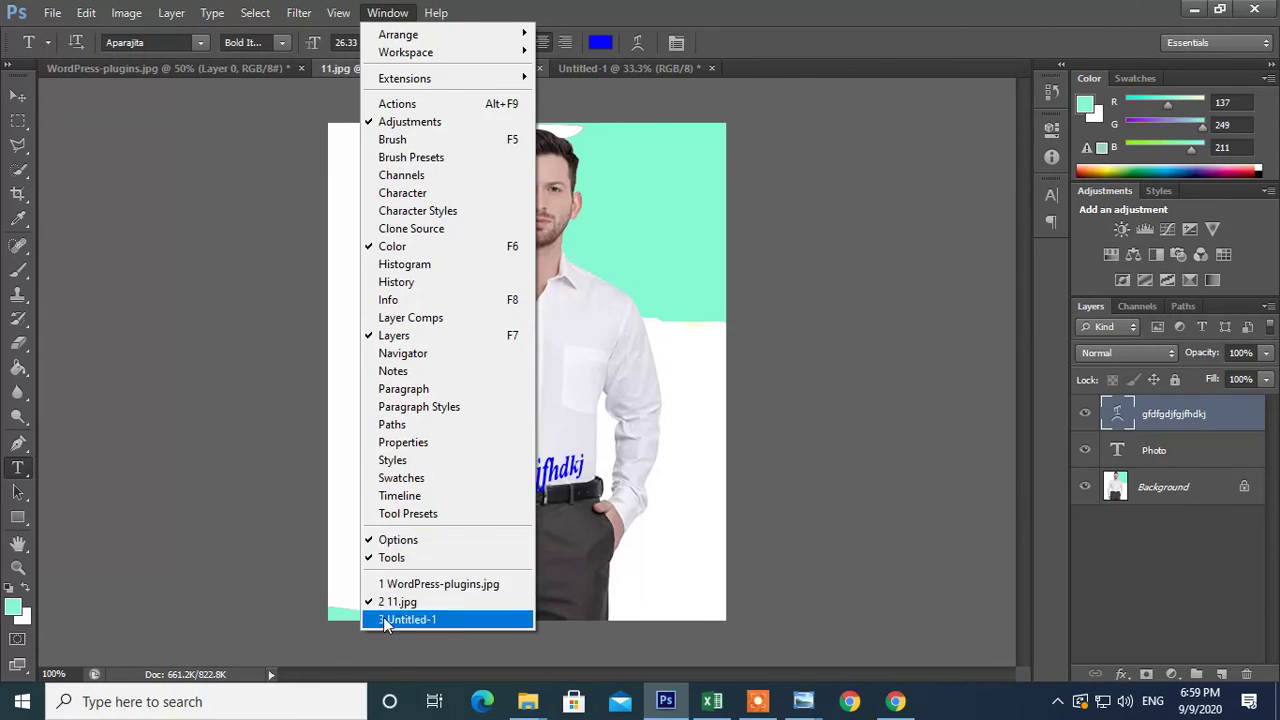
pyautogui.click(390, 335)
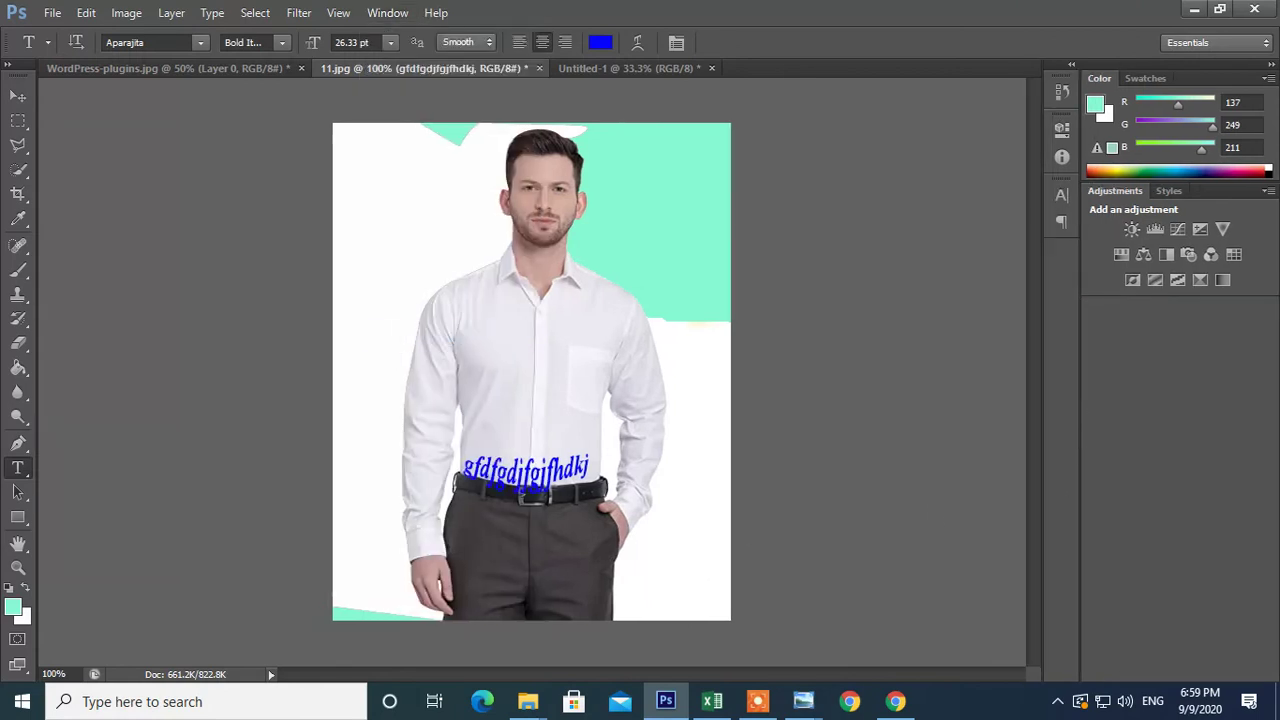
pyautogui.click(389, 14)
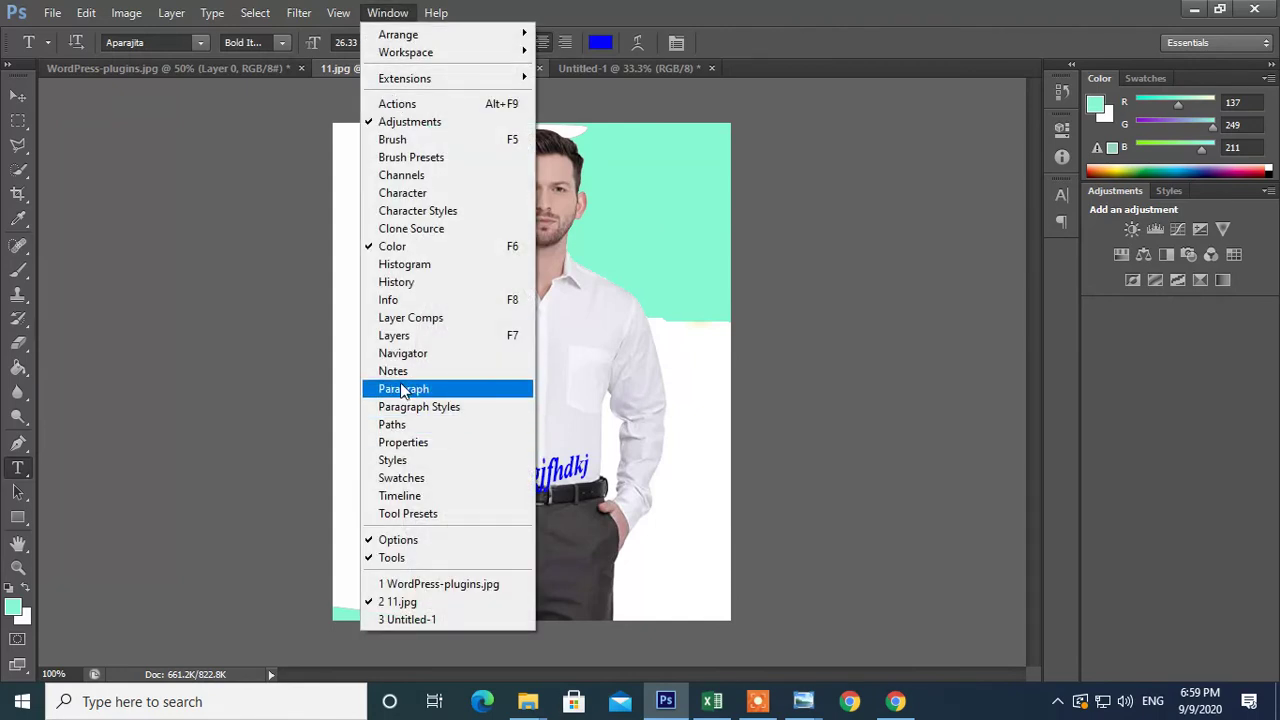
pyautogui.click(394, 335)
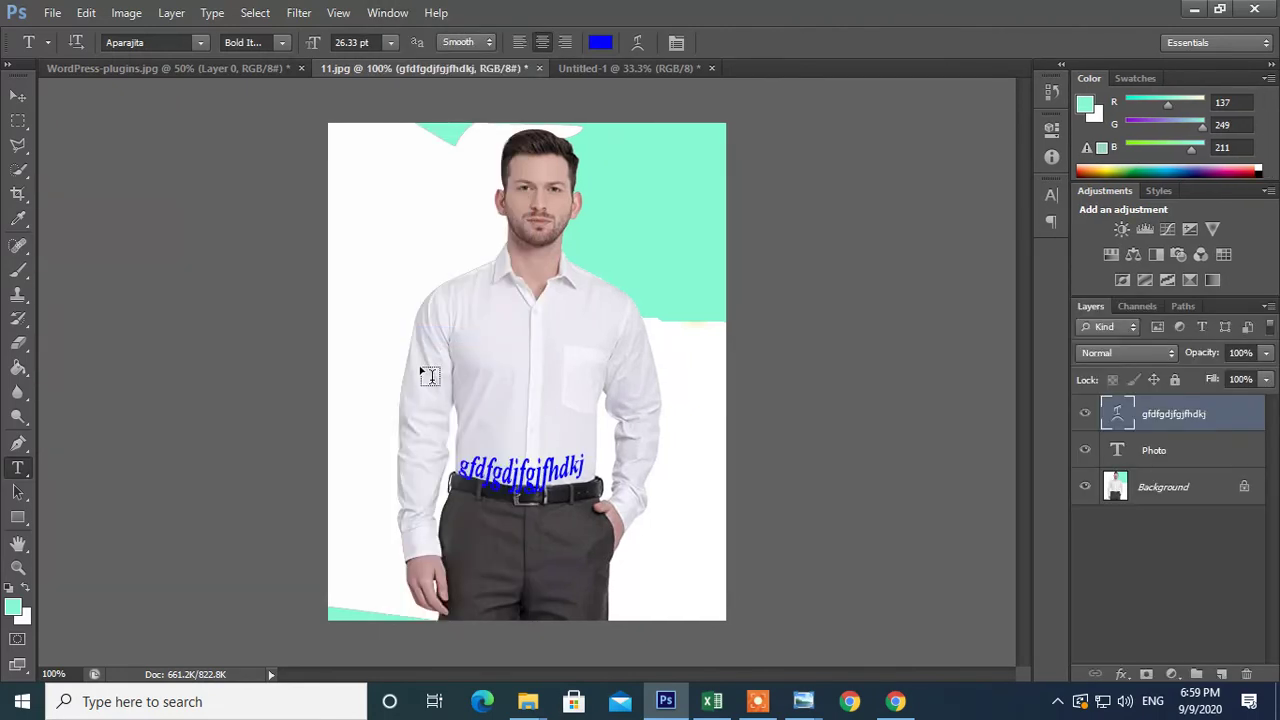
pyautogui.click(388, 13)
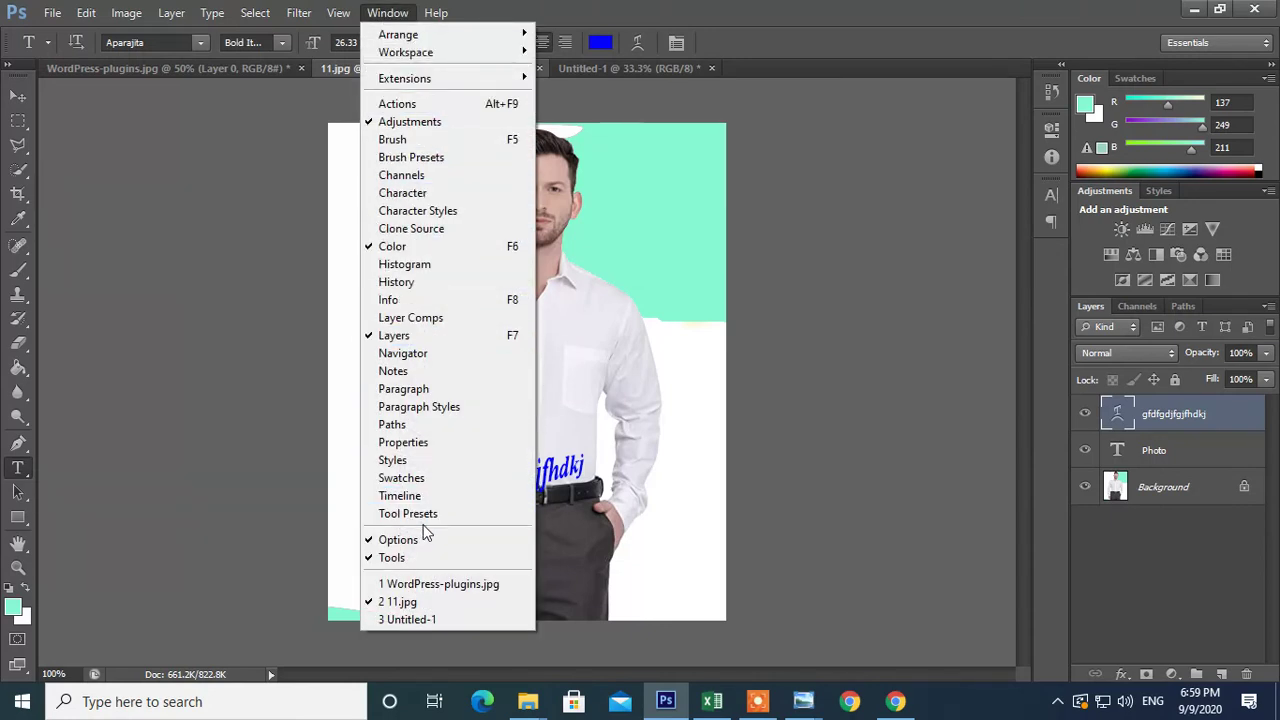
pyautogui.click(714, 288)
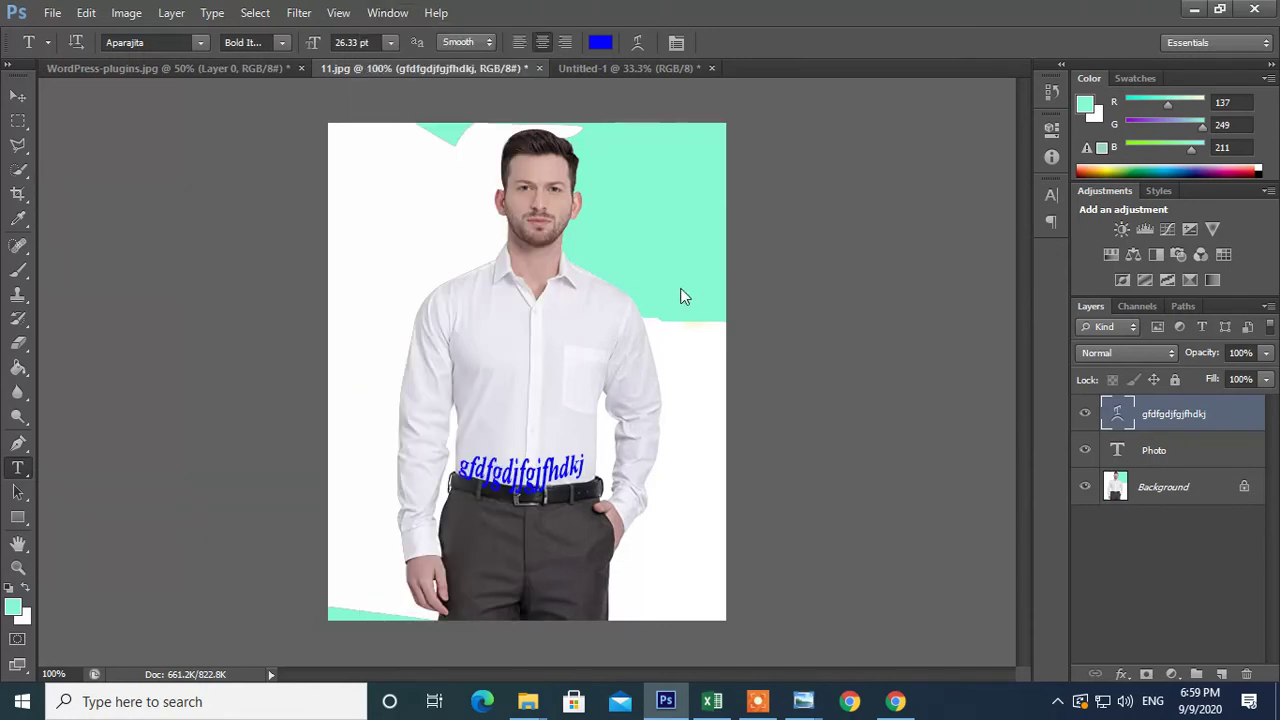
# - Start a new text layer on the portrait and try quick-selecting the mint area
pyautogui.click(602, 236)
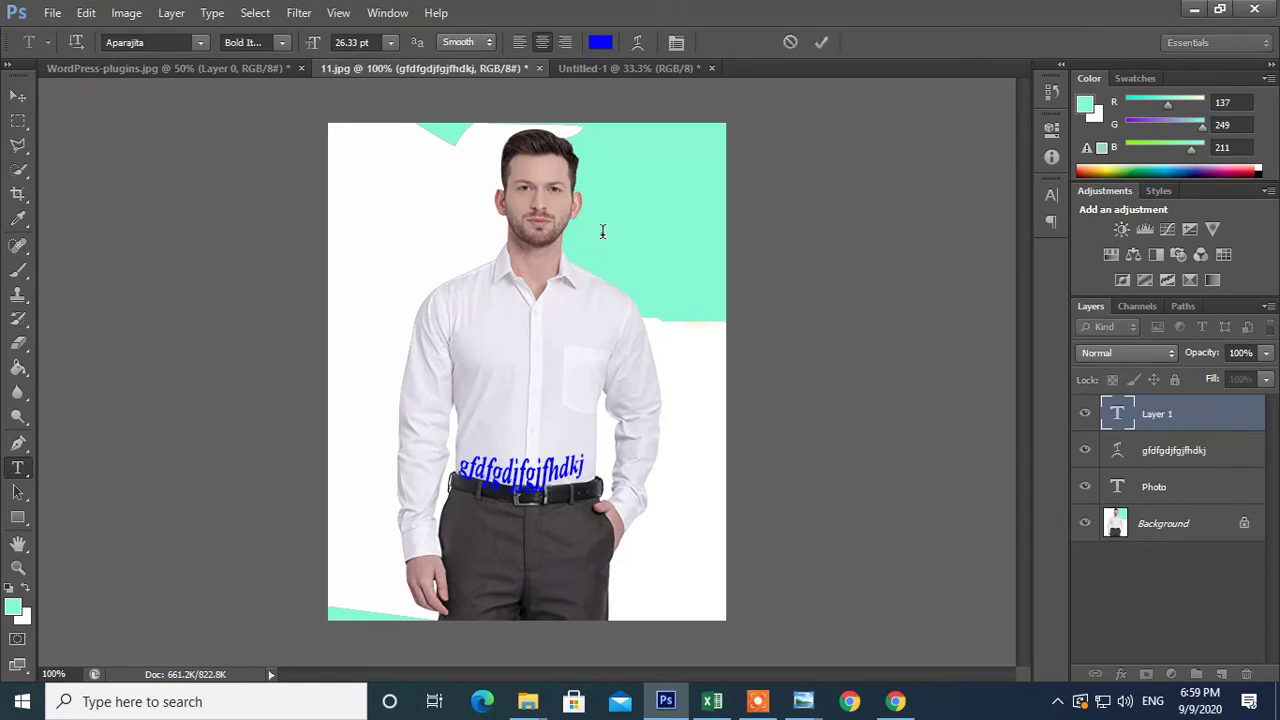
pyautogui.click(18, 169)
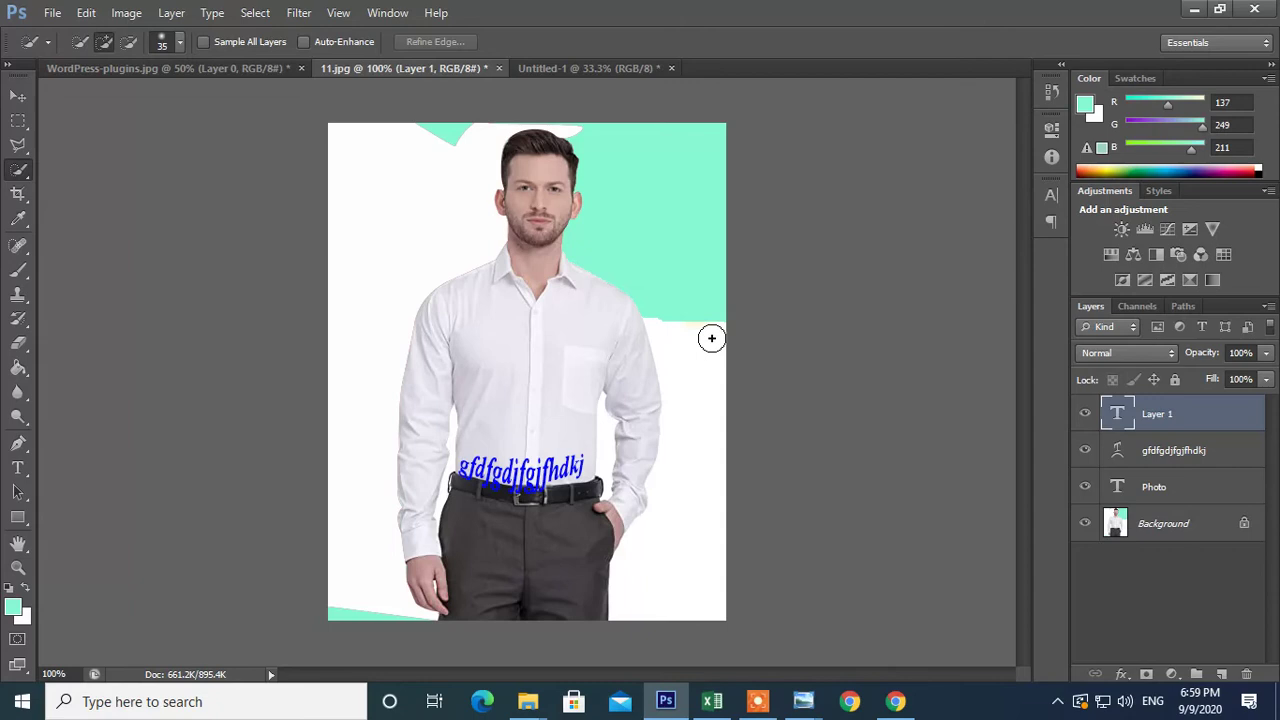
pyautogui.moveTo(640, 275); pyautogui.dragTo(674, 500)
pyautogui.hotkey('ctrl', 'd')
# - Activate the Background layer, quick-select the backdrop around the man, and open Fill (Shift+F5)
pyautogui.click(1165, 523)
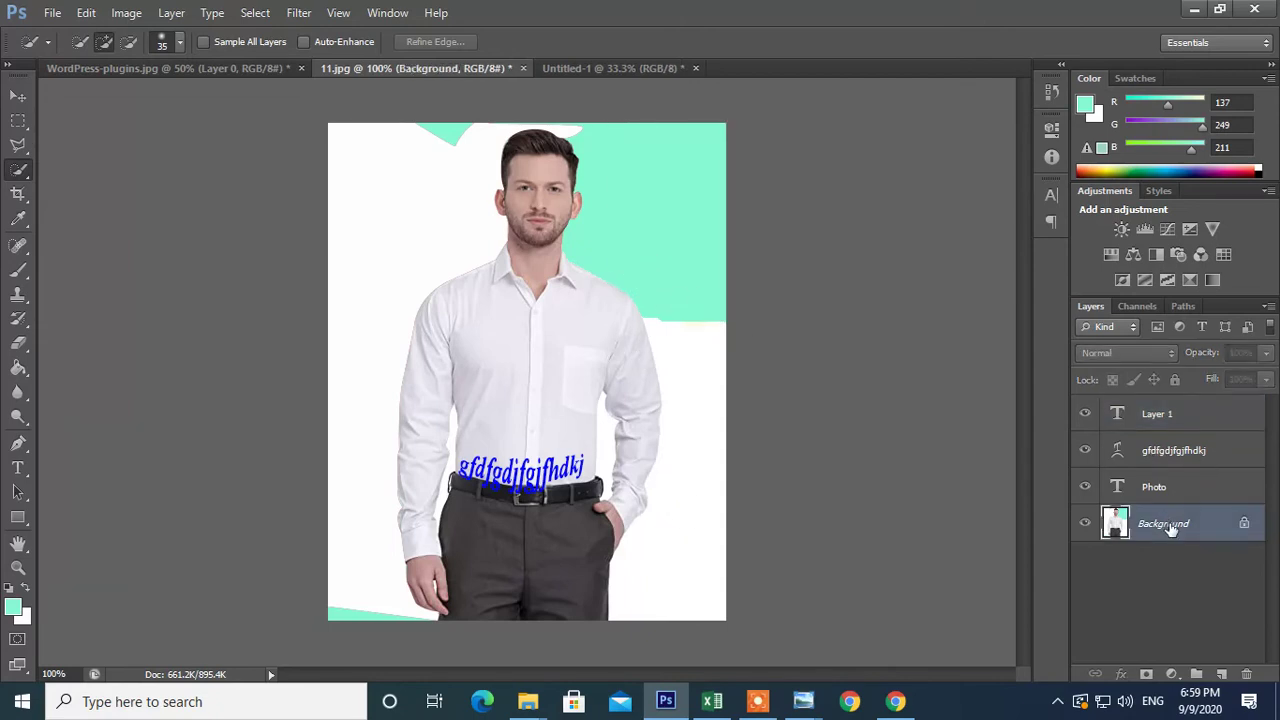
pyautogui.hotkey('ctrl', 'a')
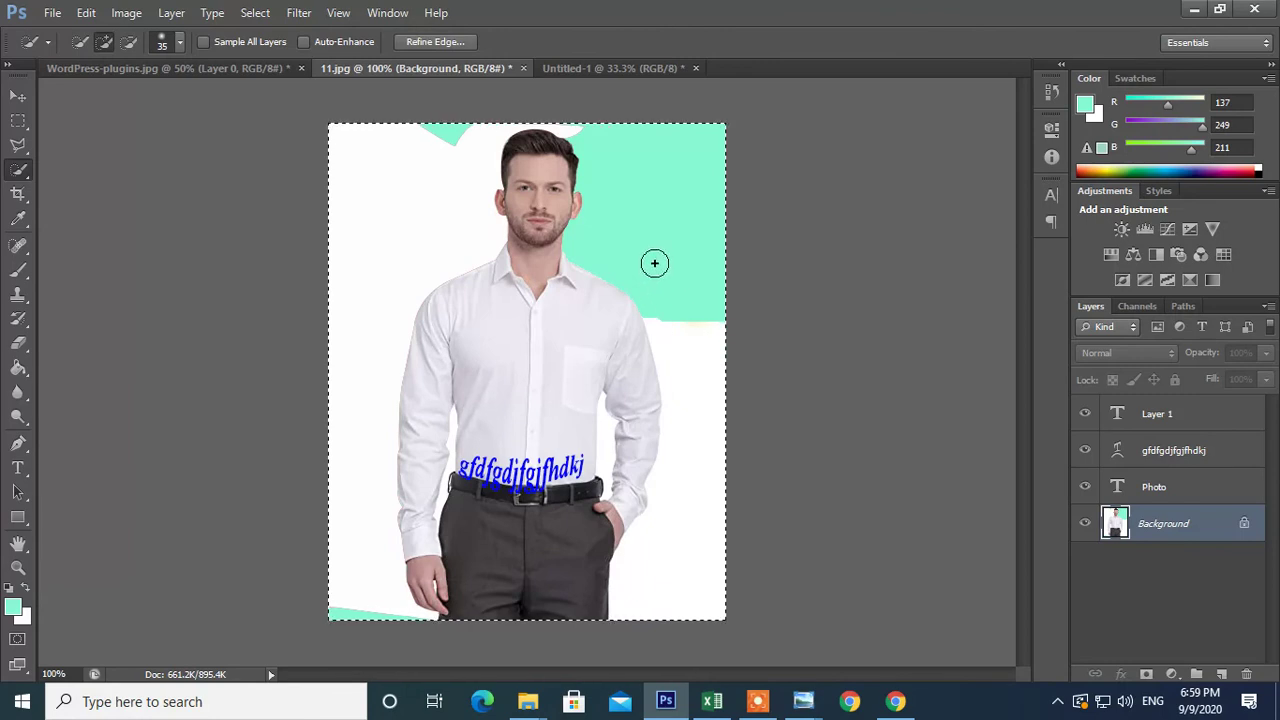
pyautogui.click(18, 96)
pyautogui.hotkey('ctrl', 'd')
pyautogui.click(18, 170)
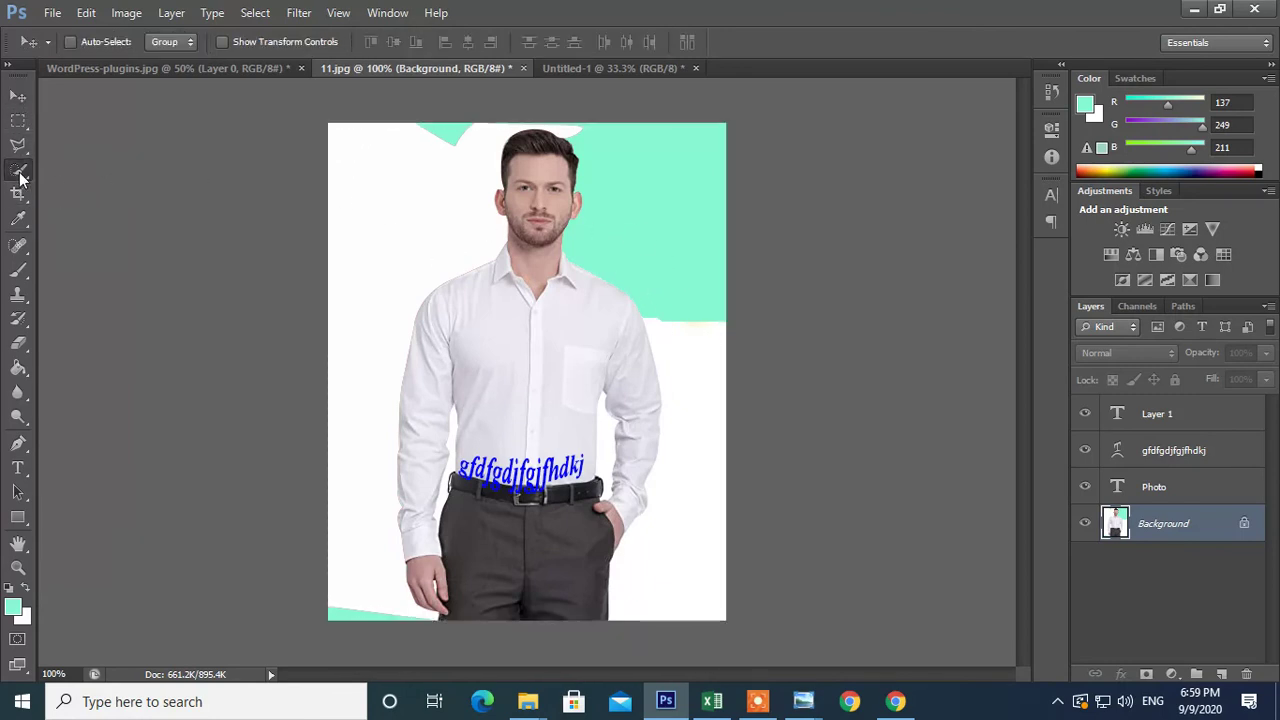
pyautogui.moveTo(420, 220)
pyautogui.mouseDown()
pyautogui.moveTo(363, 420)
pyautogui.moveTo(603, 206)
pyautogui.moveTo(709, 386)
pyautogui.moveTo(706, 586)
pyautogui.mouseUp()
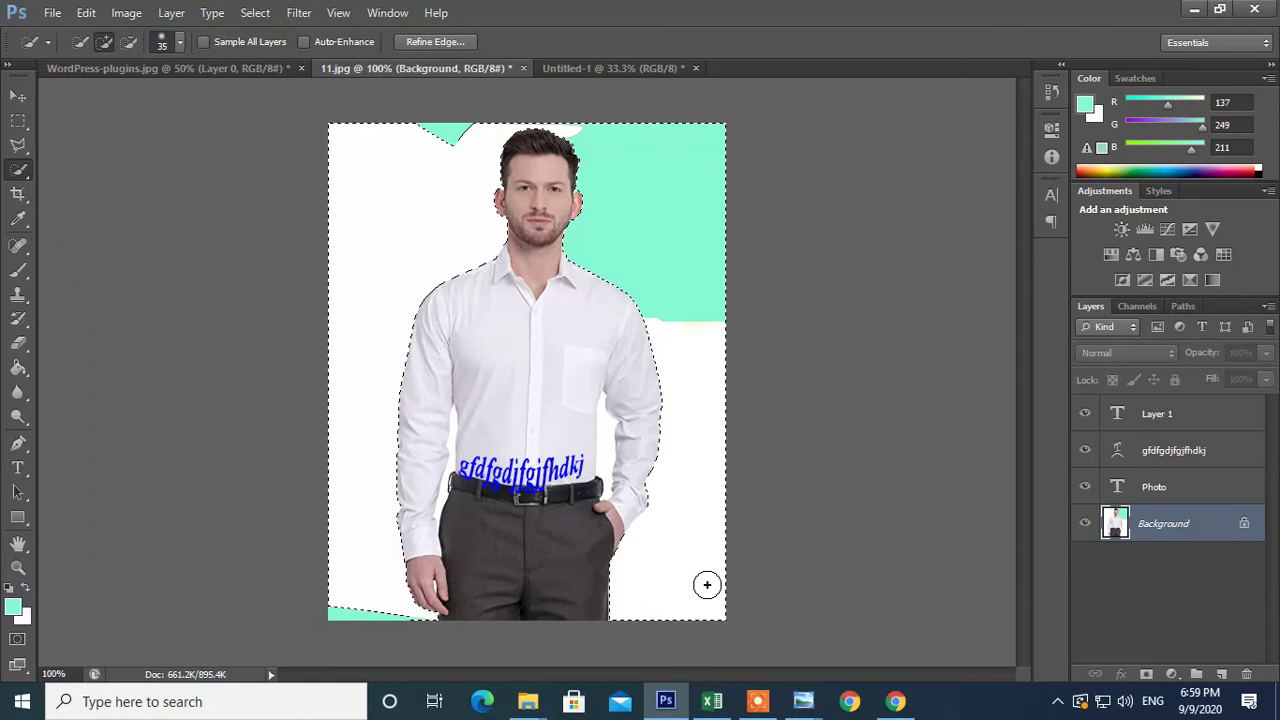
pyautogui.hotkey('shift', 'F5')
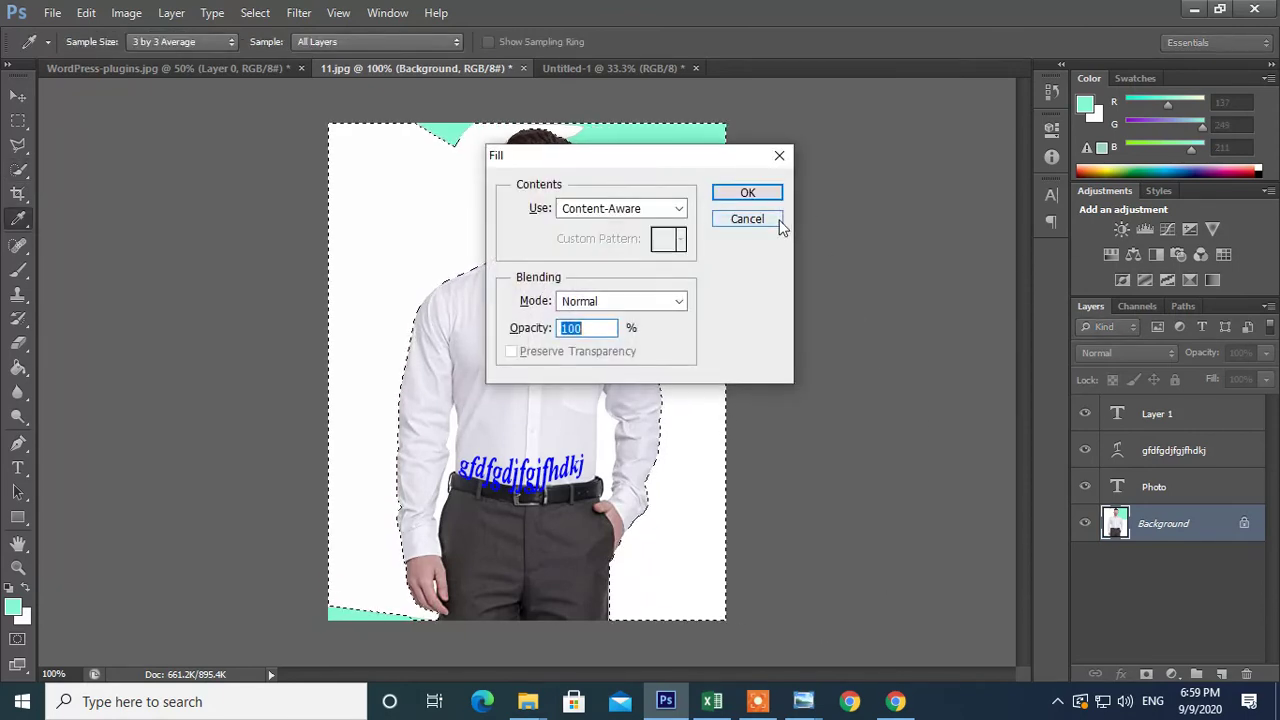
# - Content-aware fill the backdrop, then erase the top mint triangle and bottom-left strip
pyautogui.press('Return')
pyautogui.hotkey('ctrl', 'd')
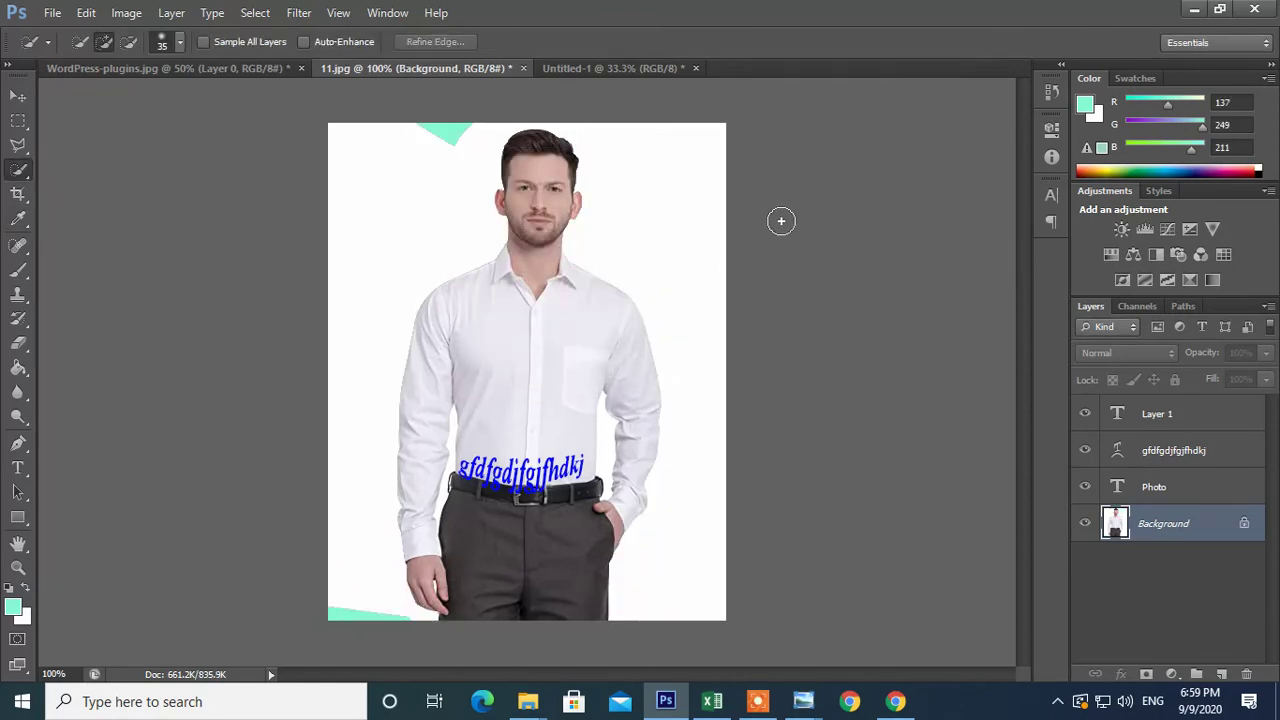
pyautogui.press('e')
pyautogui.moveTo(455, 130); pyautogui.dragTo(419, 98)
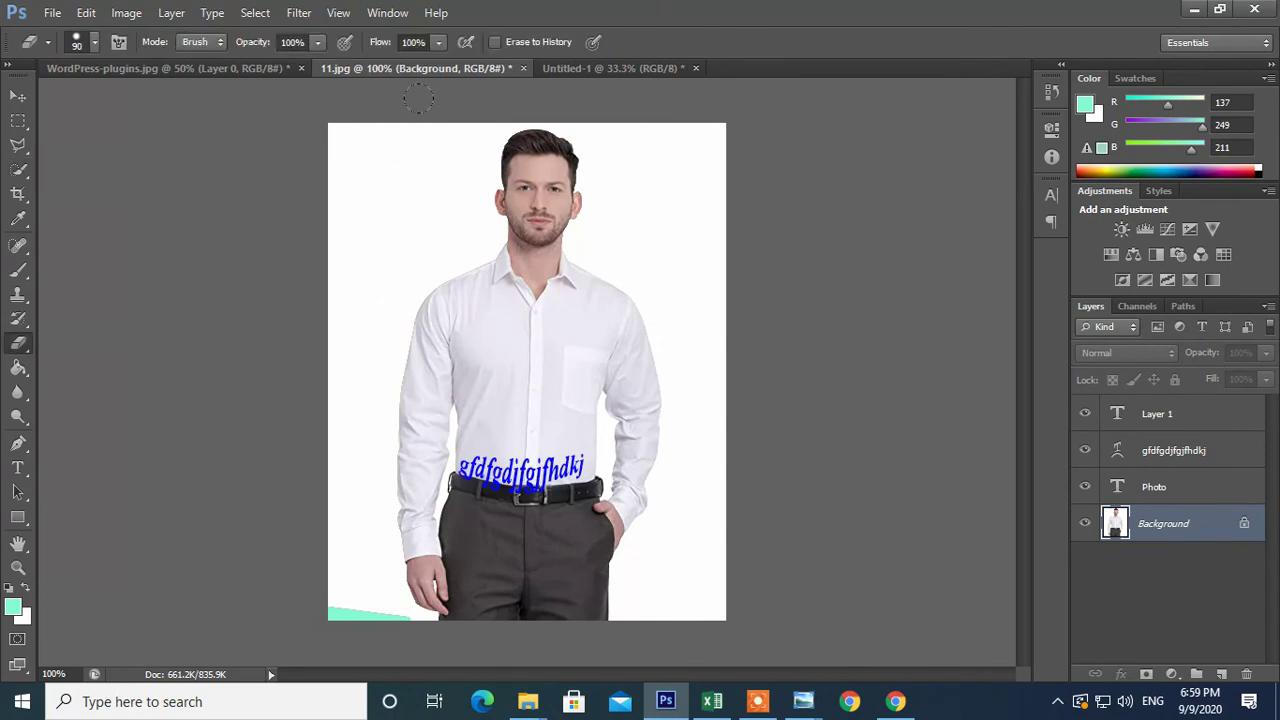
pyautogui.moveTo(258, 568); pyautogui.dragTo(296, 596)
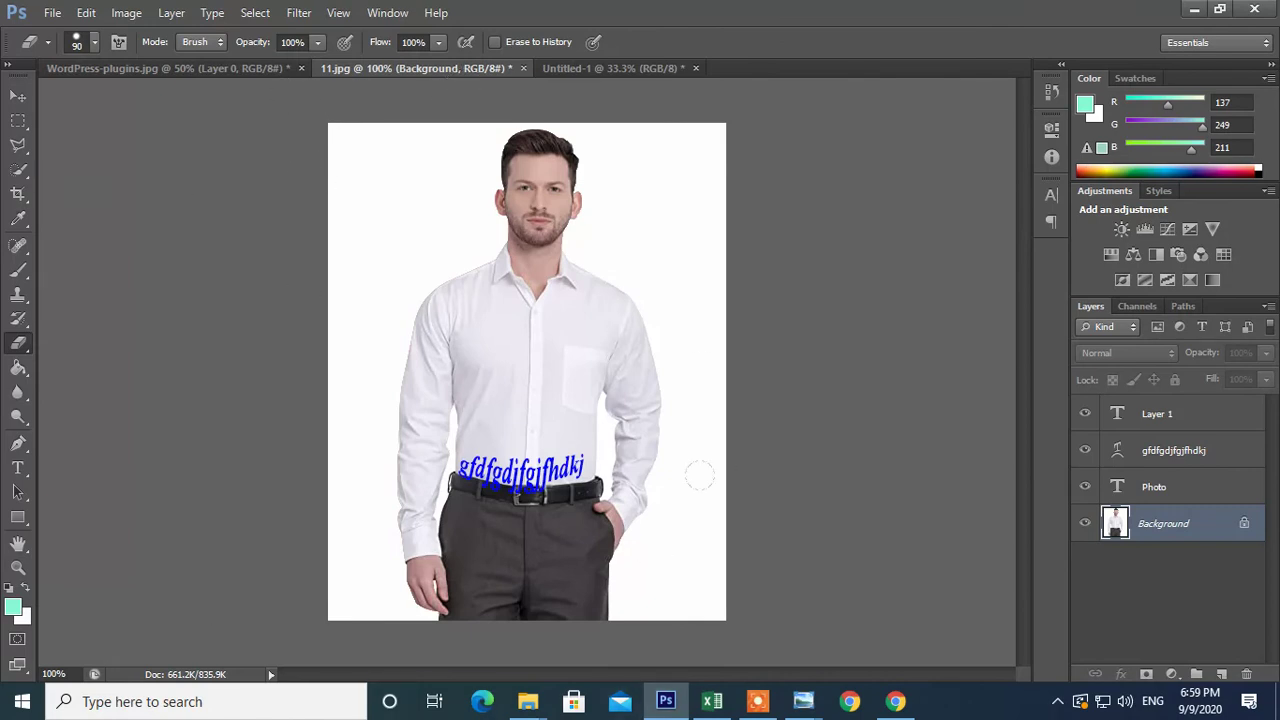
pyautogui.press('v')
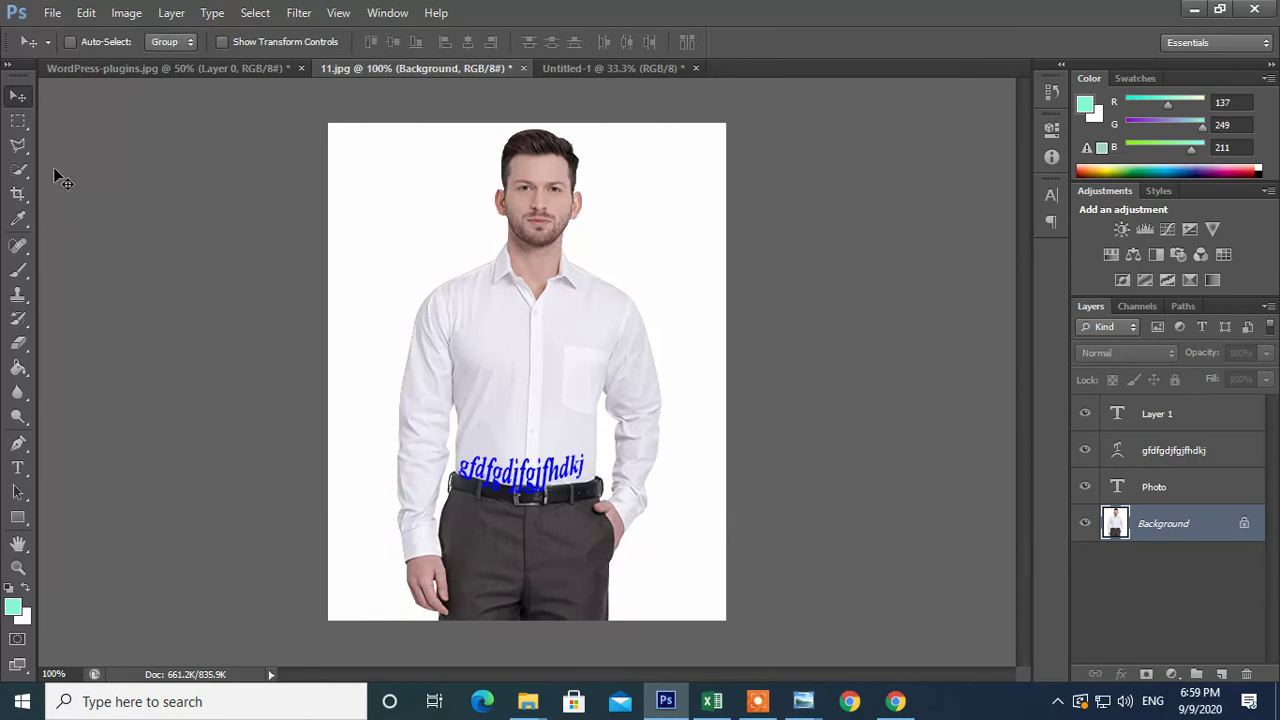
# - Convert the Background into the regular Layer 0
pyautogui.click(87, 14)
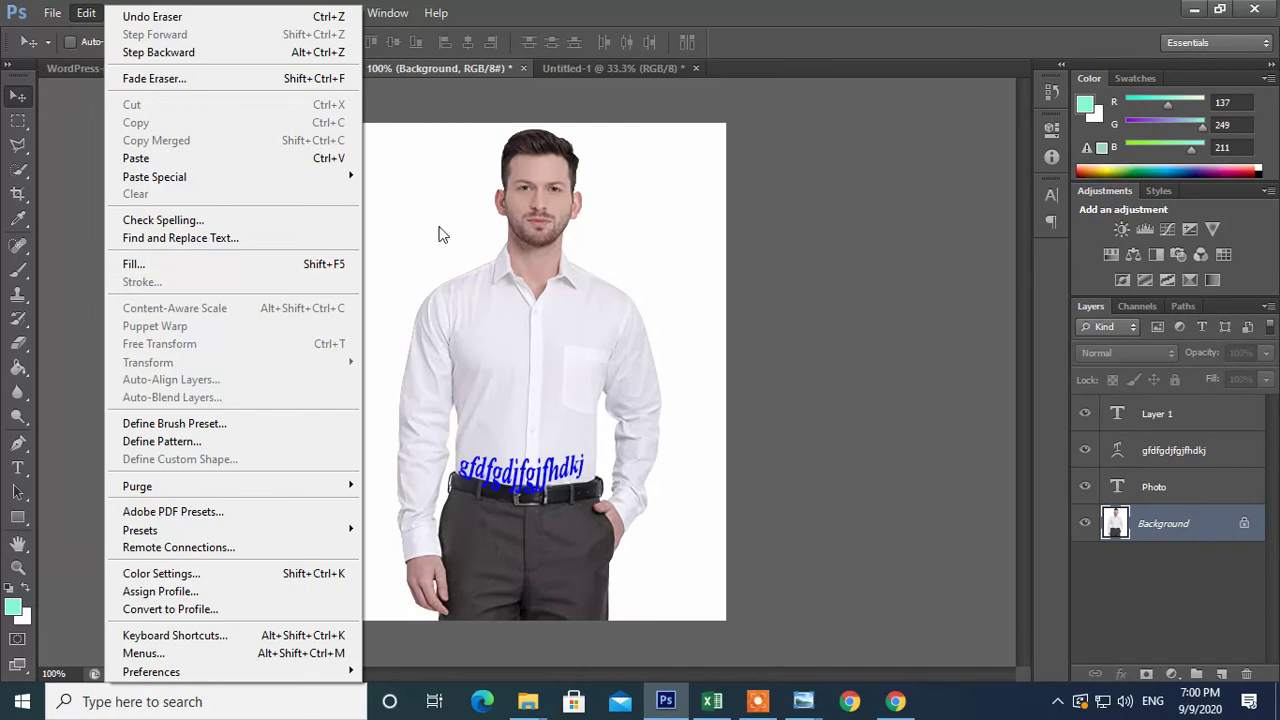
pyautogui.click(830, 392)
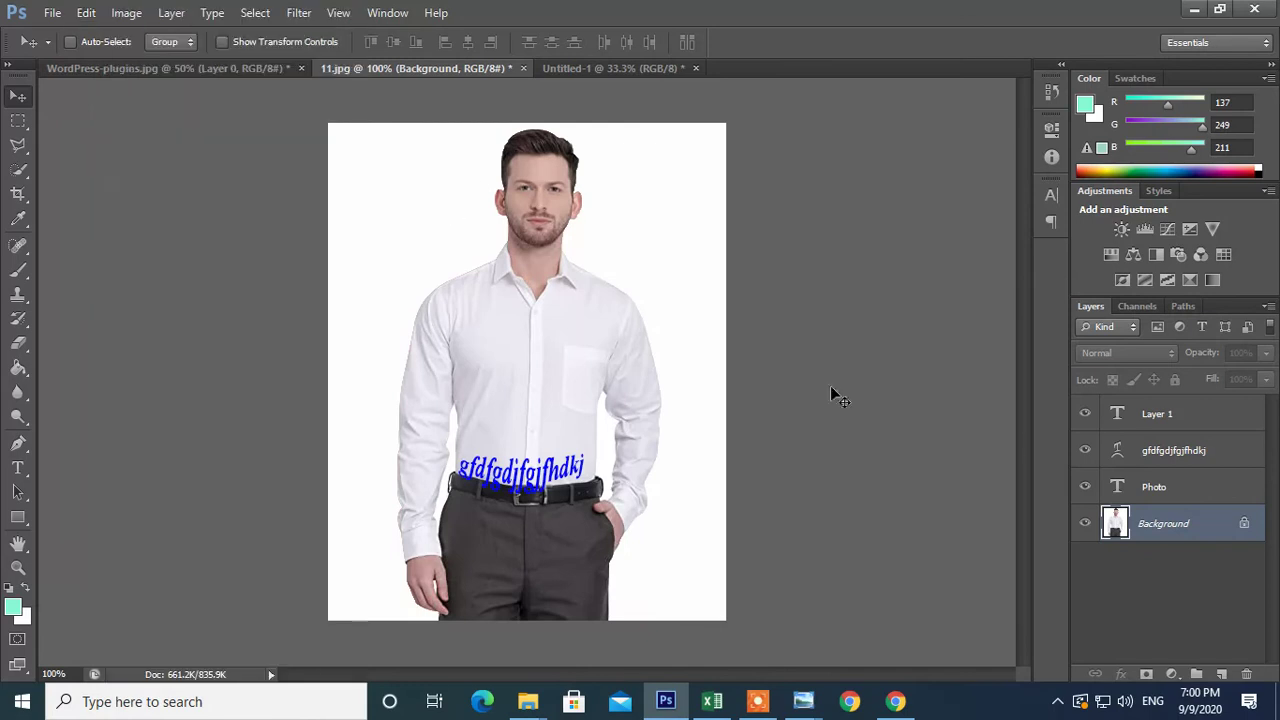
pyautogui.doubleClick(1209, 529)
pyautogui.click(803, 222)
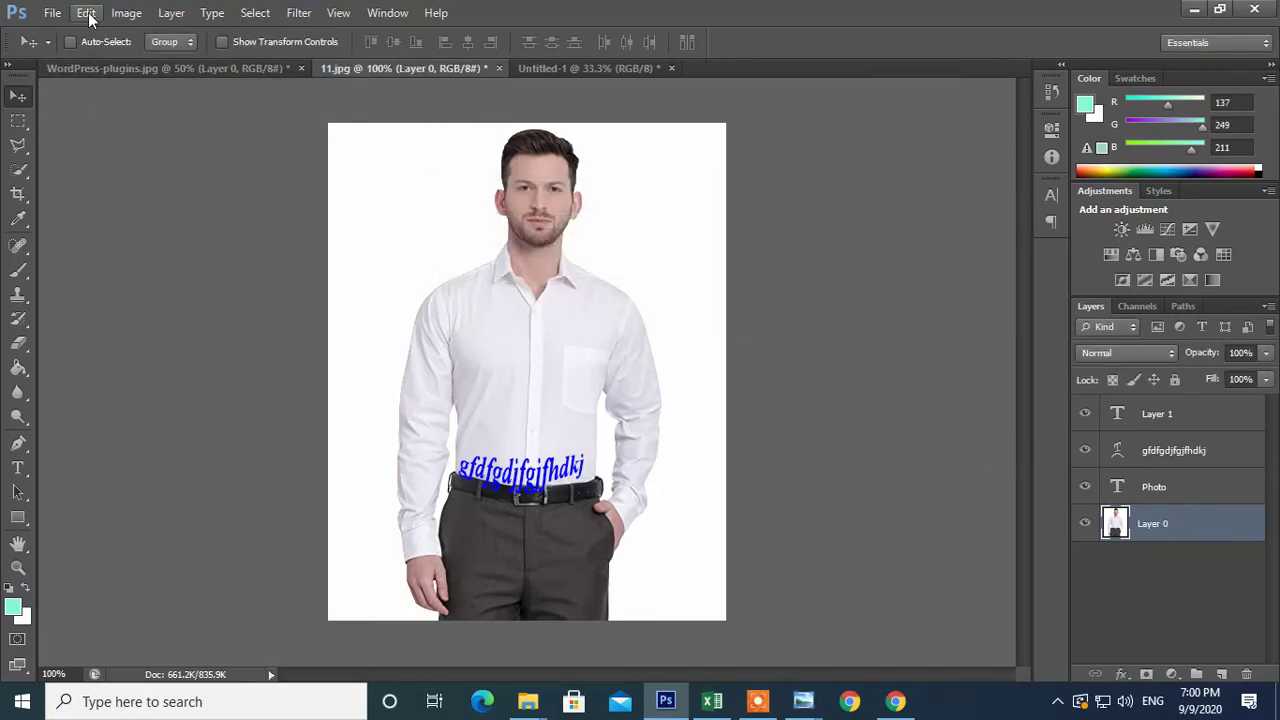
# - Stroke the canvas edge with a 5 px black stroke, undoing and redoing to compare
pyautogui.click(87, 14)
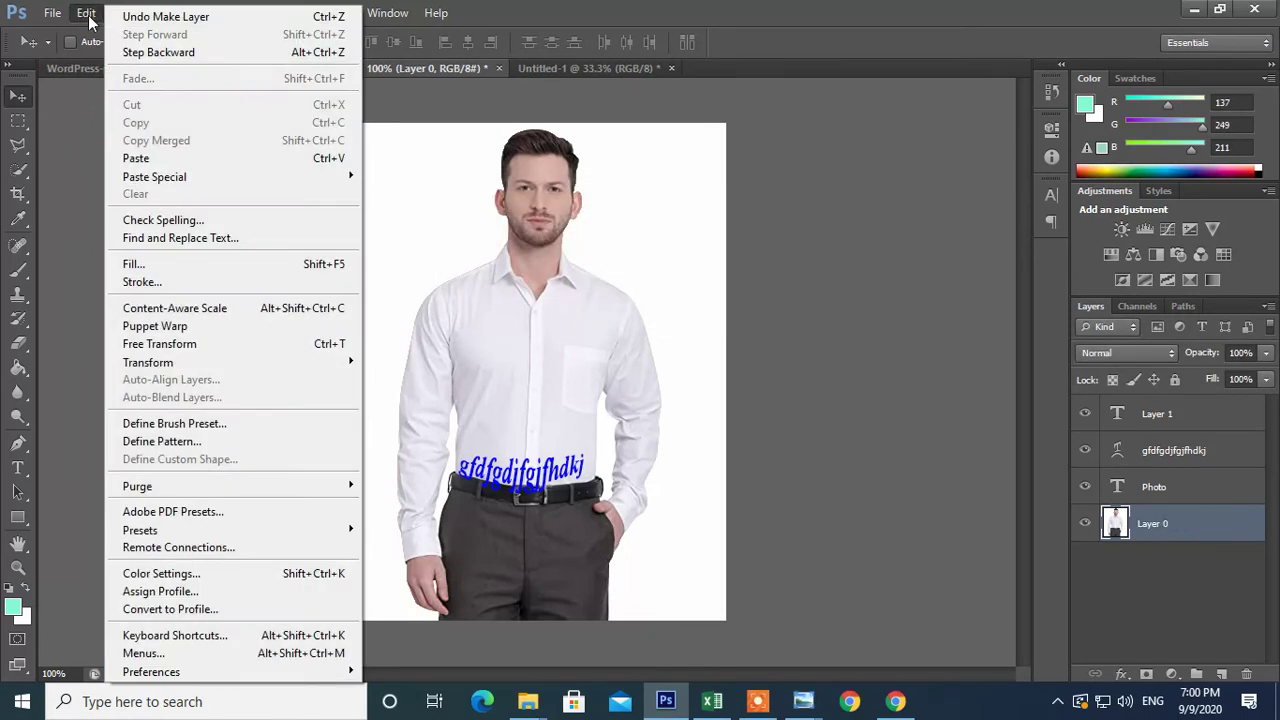
pyautogui.click(131, 288)
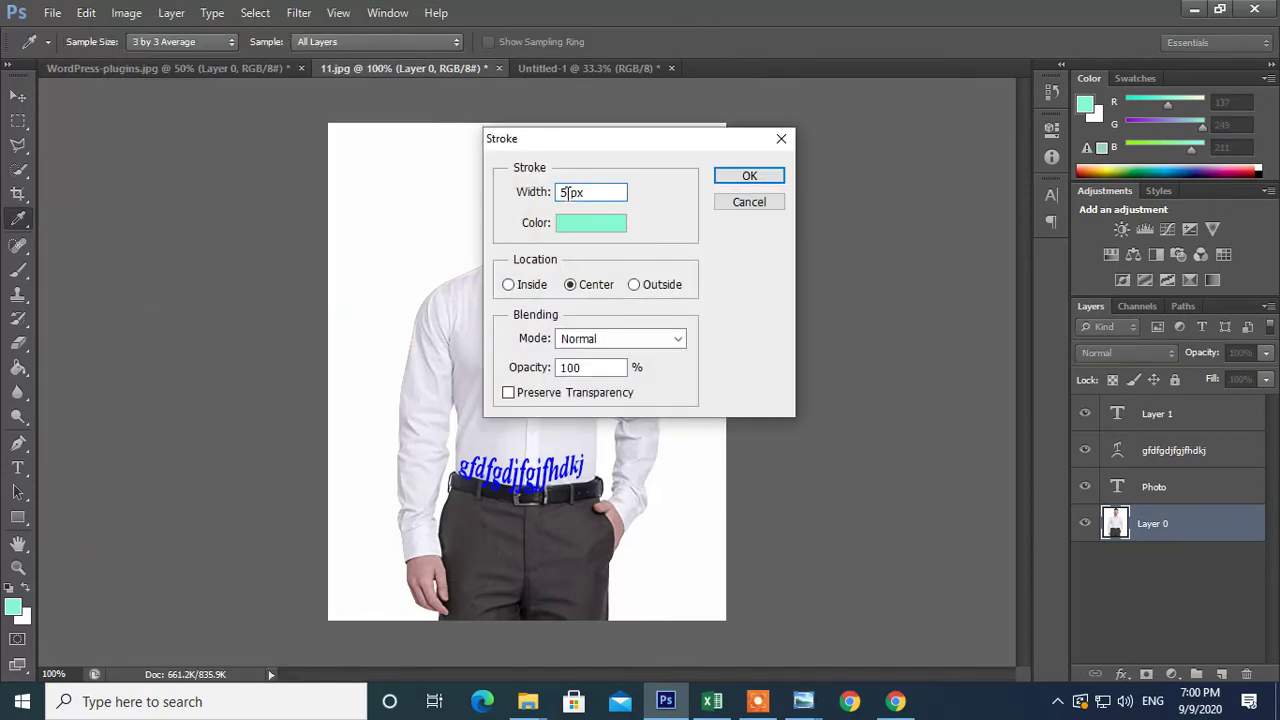
pyautogui.click(560, 224)
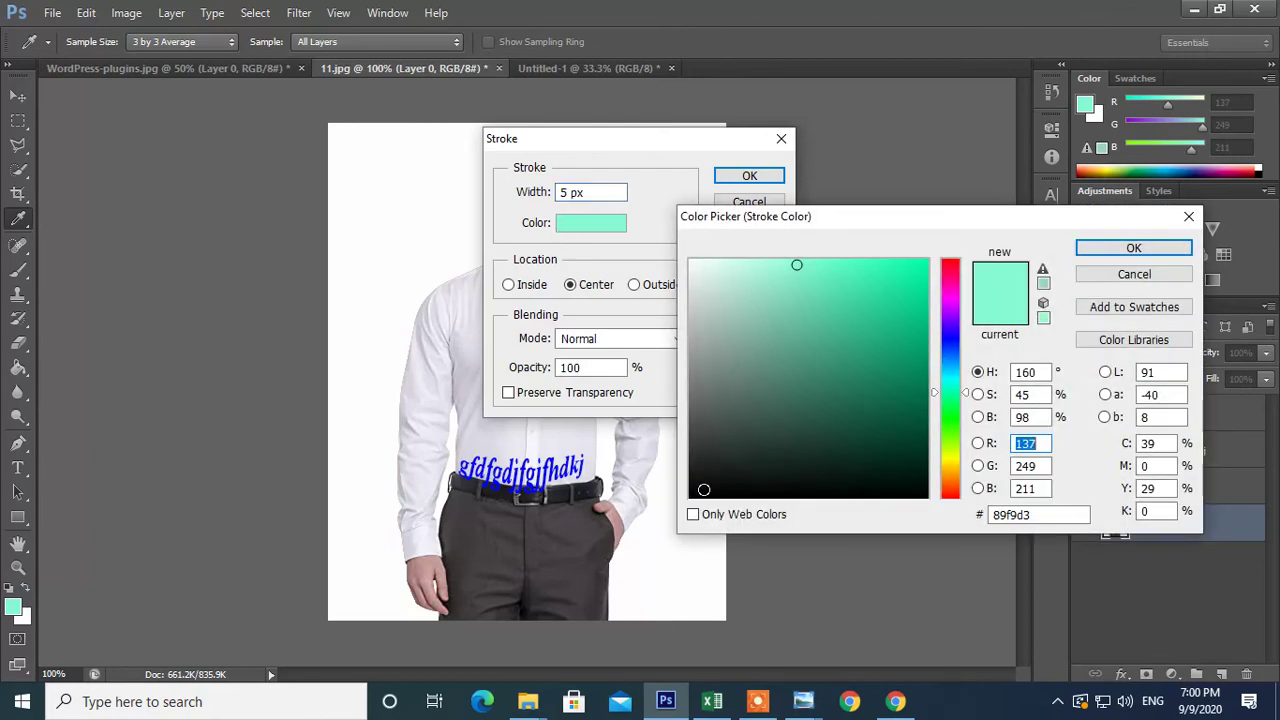
pyautogui.click(691, 494)
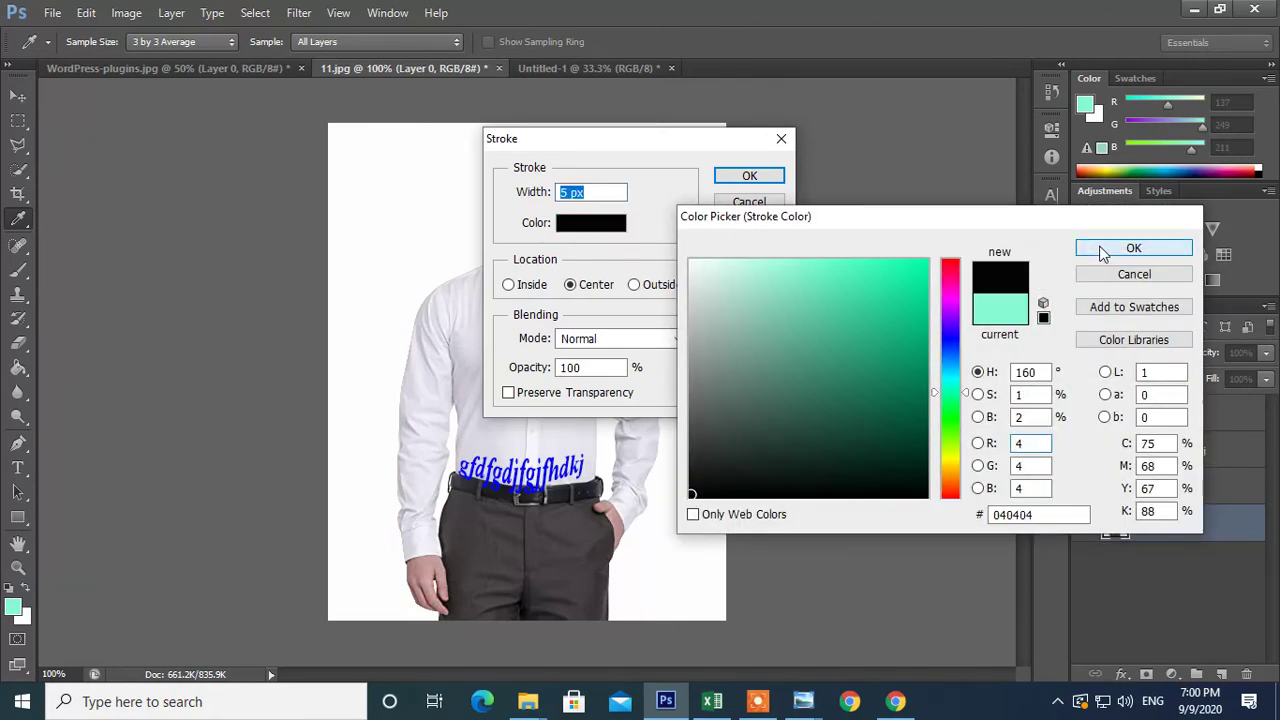
pyautogui.click(1100, 252)
pyautogui.click(722, 175)
pyautogui.press('v')
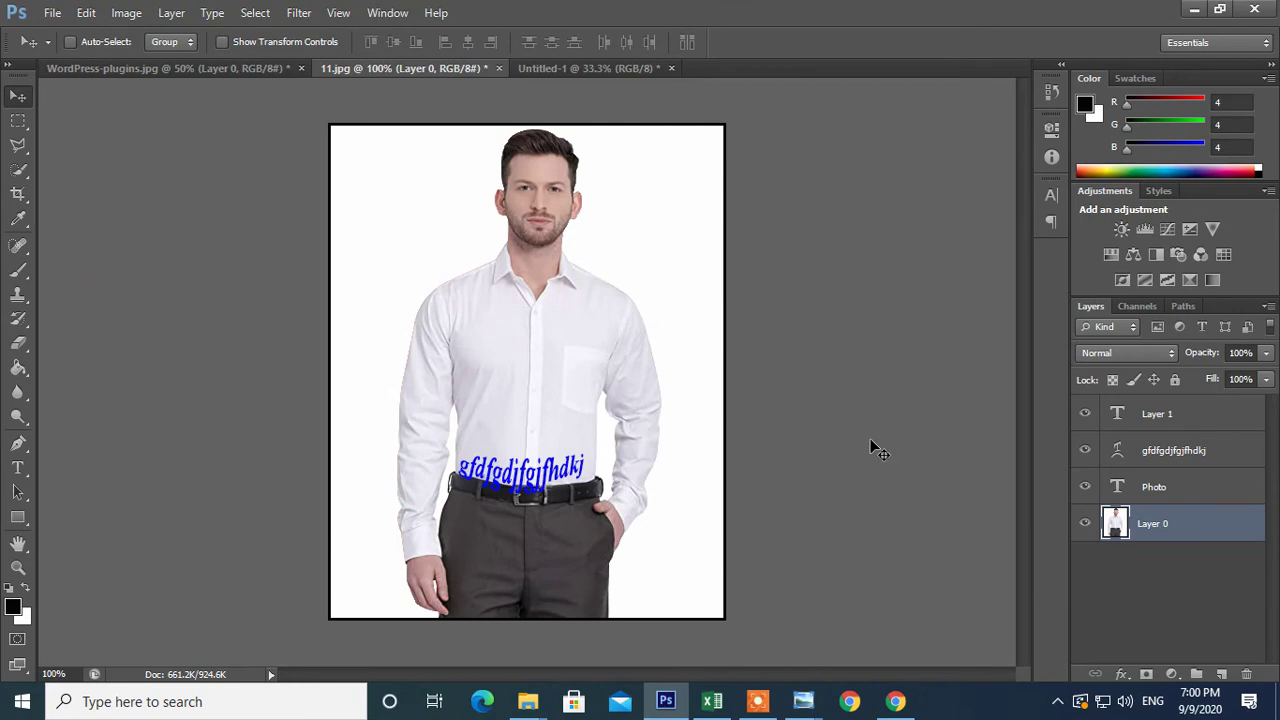
pyautogui.hotkey('ctrl', 'z')
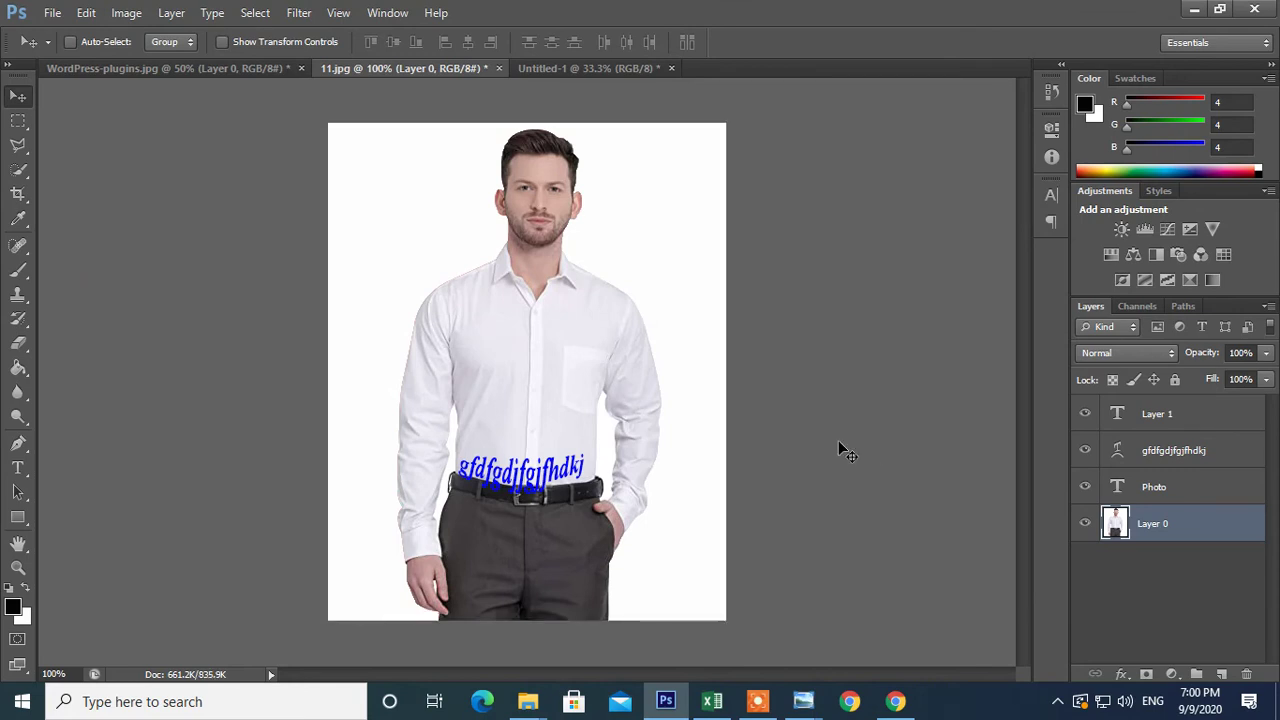
pyautogui.hotkey('ctrl', 'z')
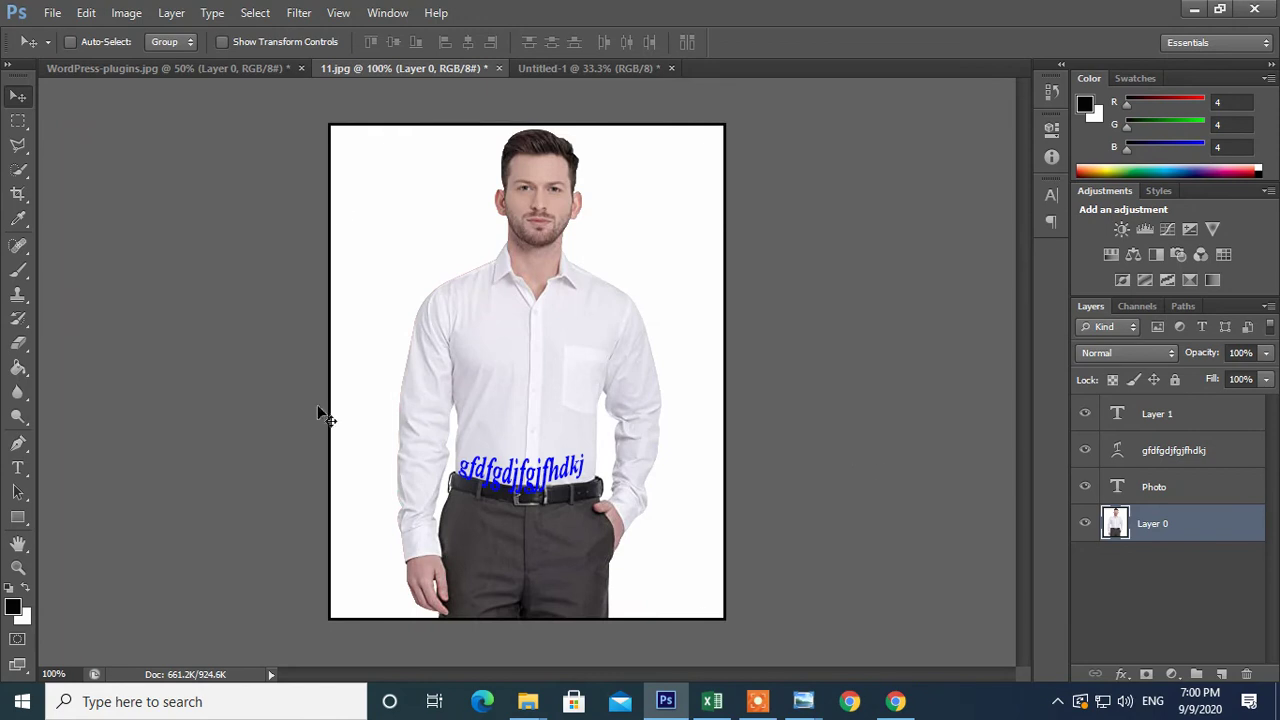
# - Browse the Image menu, then zoom to 300% on the man's face
pyautogui.click(129, 20)
pyautogui.moveTo(86, 13)
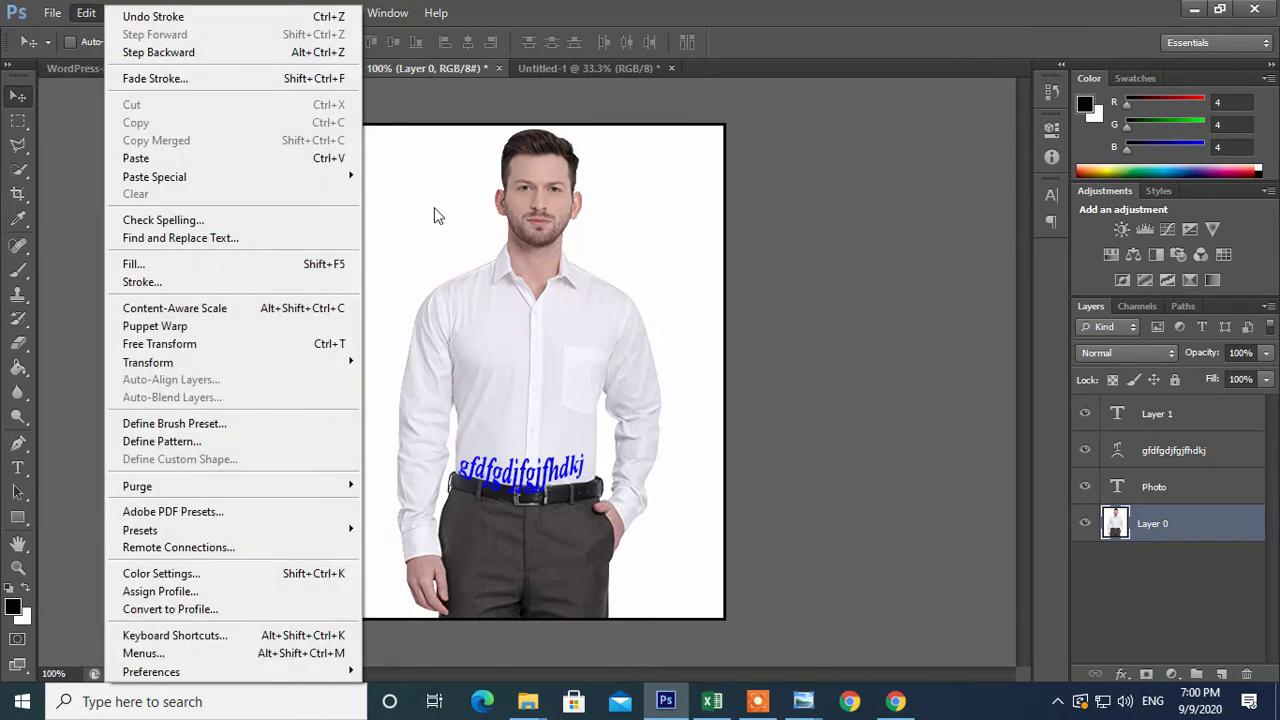
pyautogui.click(77, 174)
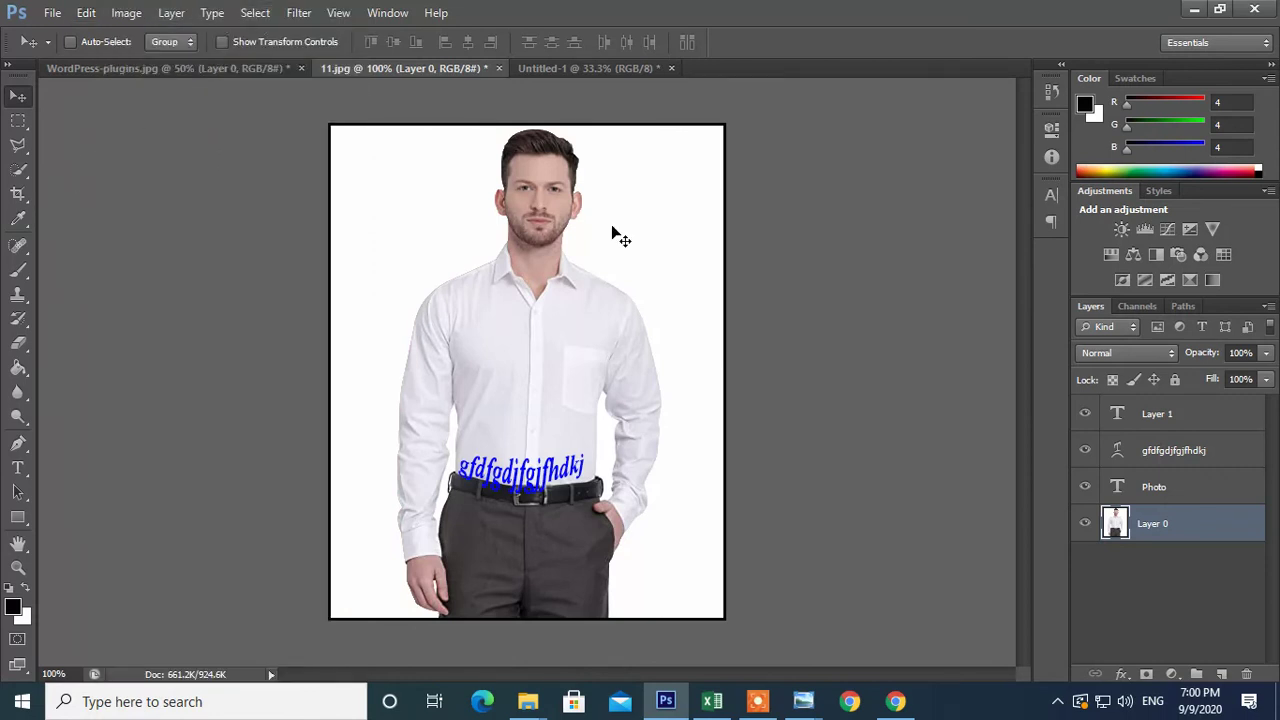
pyautogui.hotkey('ctrl', '+')
pyautogui.hotkey('ctrl', '+')
pyautogui.moveTo(469, 334); pyautogui.dragTo(286, 660)
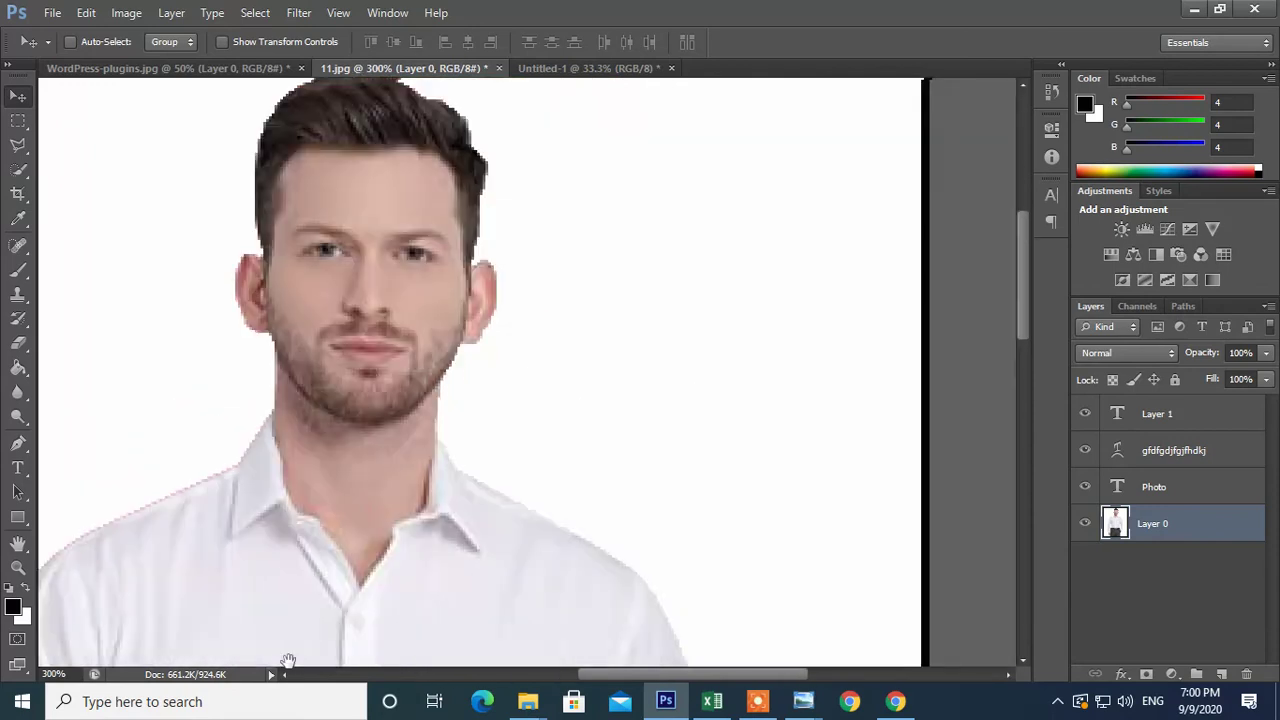
# - Try Brightness/Contrast at brightness -33 and contrast -33, then cancel it
pyautogui.click(126, 13)
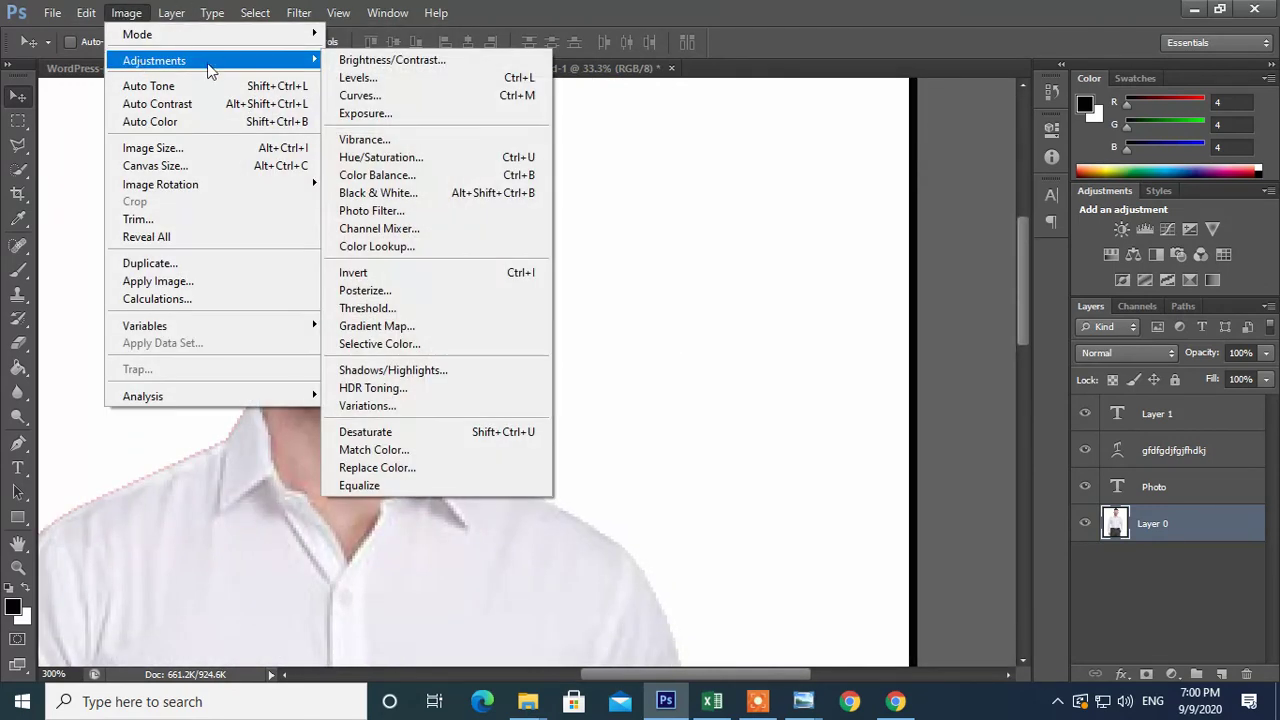
pyautogui.click(400, 58)
pyautogui.moveTo(598, 240)
pyautogui.mouseDown()
pyautogui.moveTo(554, 240)
pyautogui.moveTo(605, 237)
pyautogui.mouseUp()
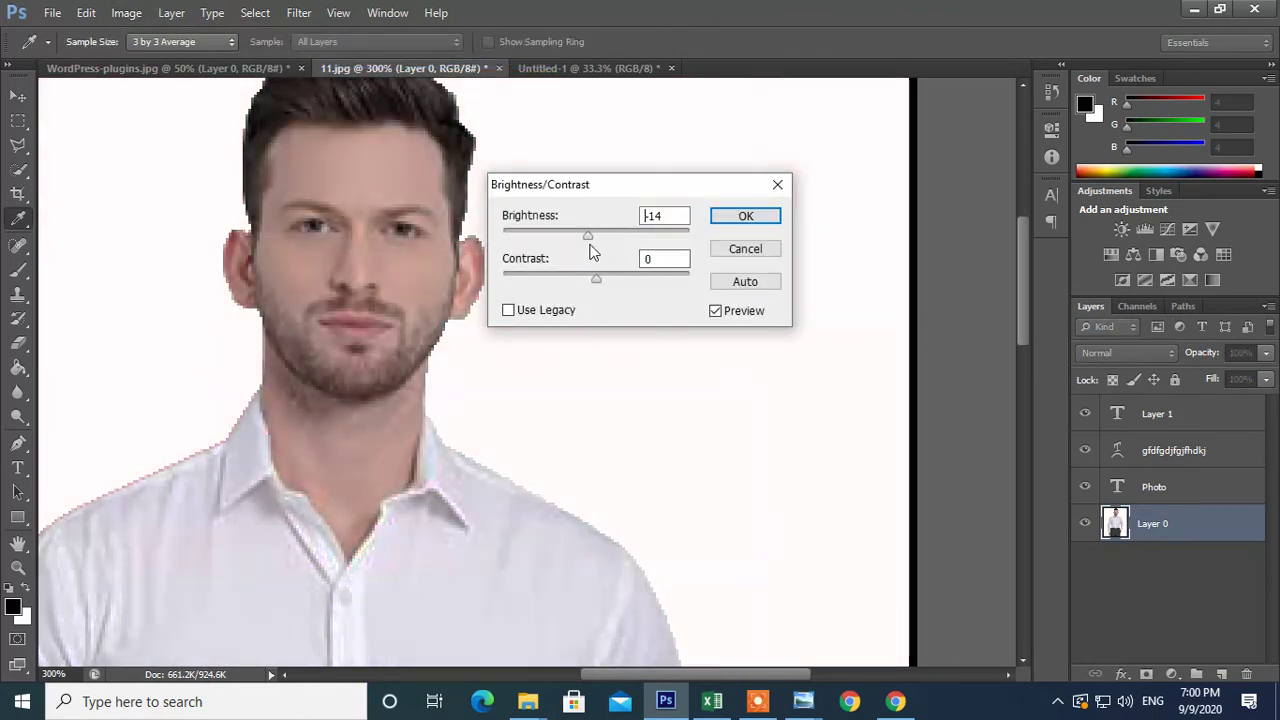
pyautogui.moveTo(598, 282); pyautogui.dragTo(535, 281)
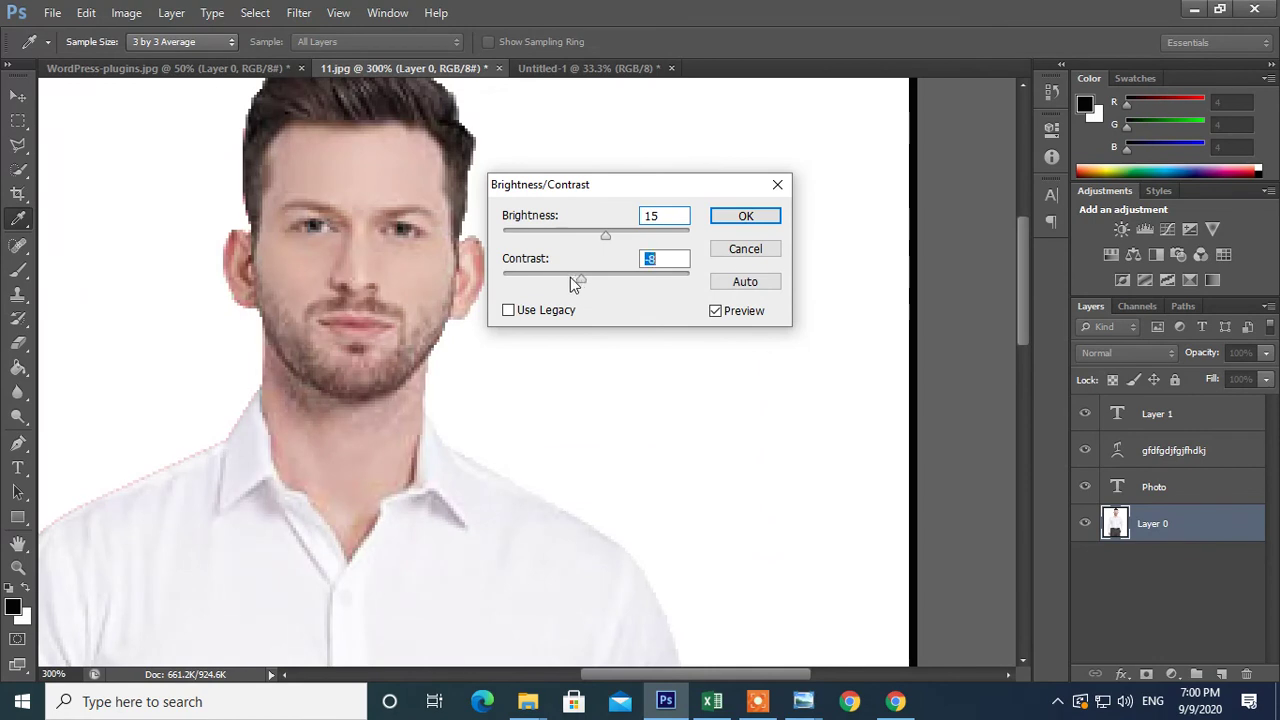
pyautogui.moveTo(608, 235)
pyautogui.mouseDown()
pyautogui.moveTo(538, 241)
pyautogui.moveTo(575, 237)
pyautogui.mouseUp()
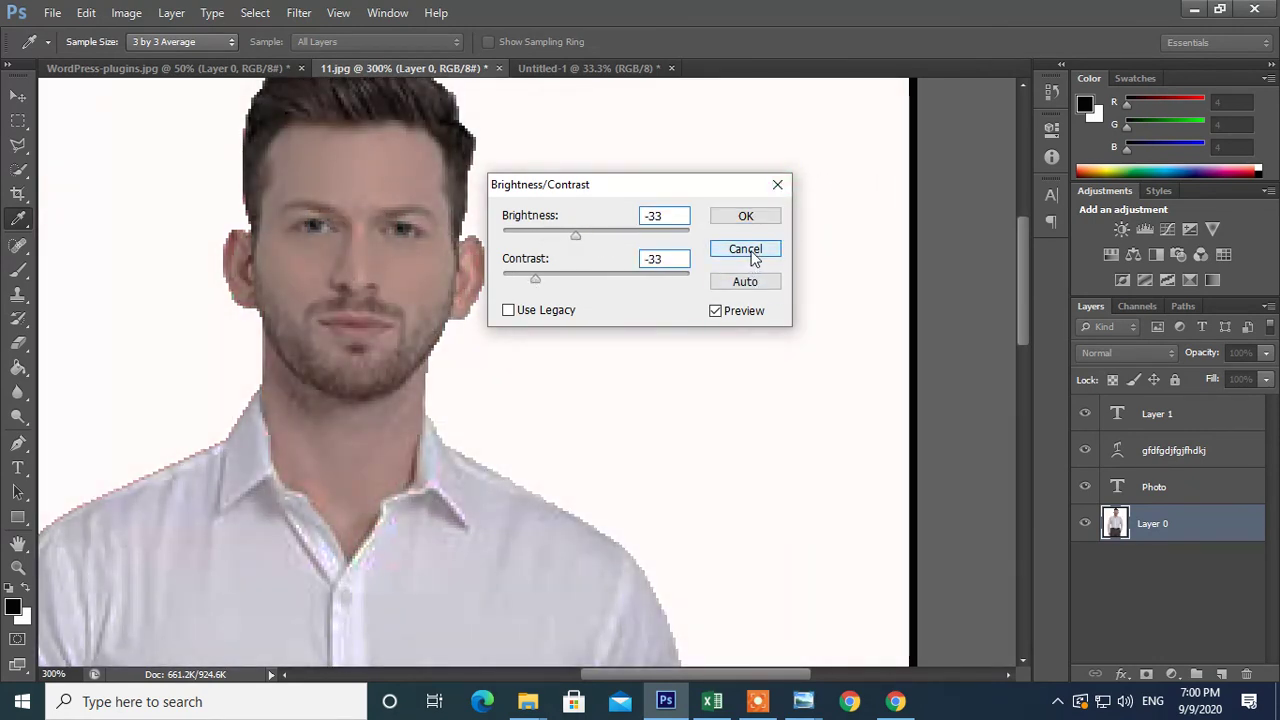
pyautogui.click(748, 252)
# - Try an upward midtone Curves adjustment, then repeatedly close Curves without applying
pyautogui.hotkey('ctrl', 'm')
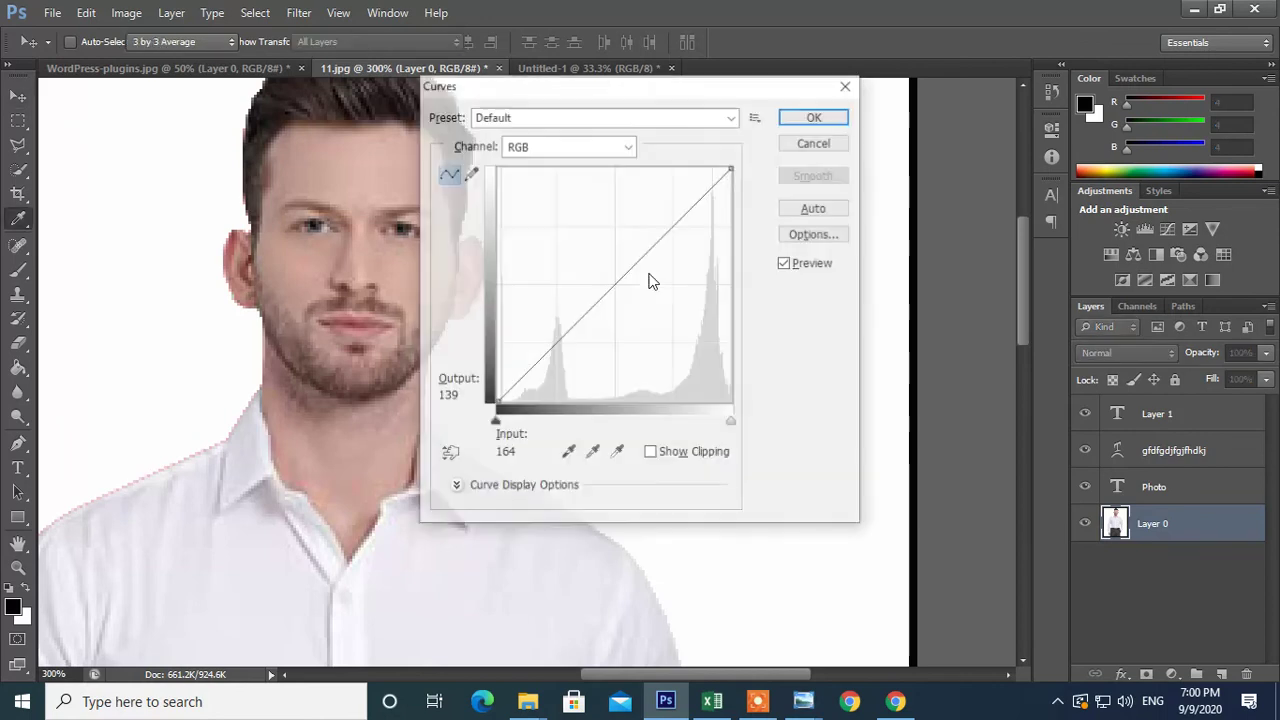
pyautogui.moveTo(631, 278); pyautogui.dragTo(613, 261)
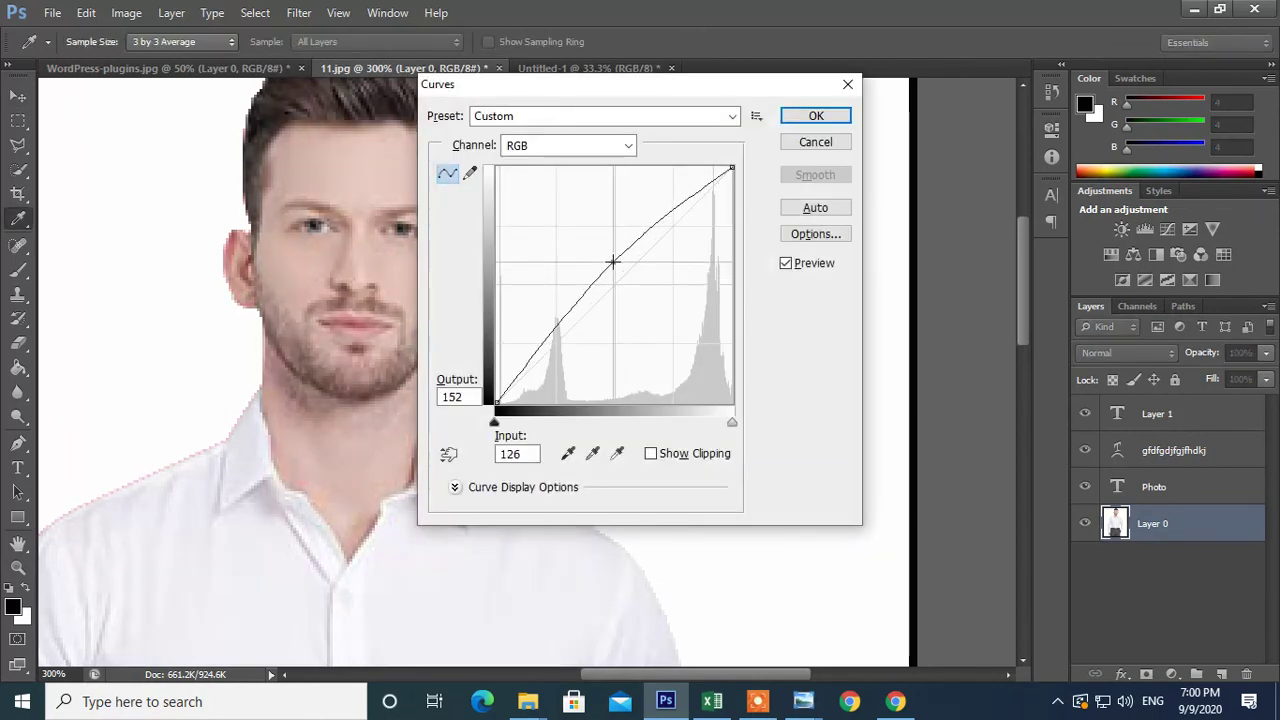
pyautogui.click(845, 86)
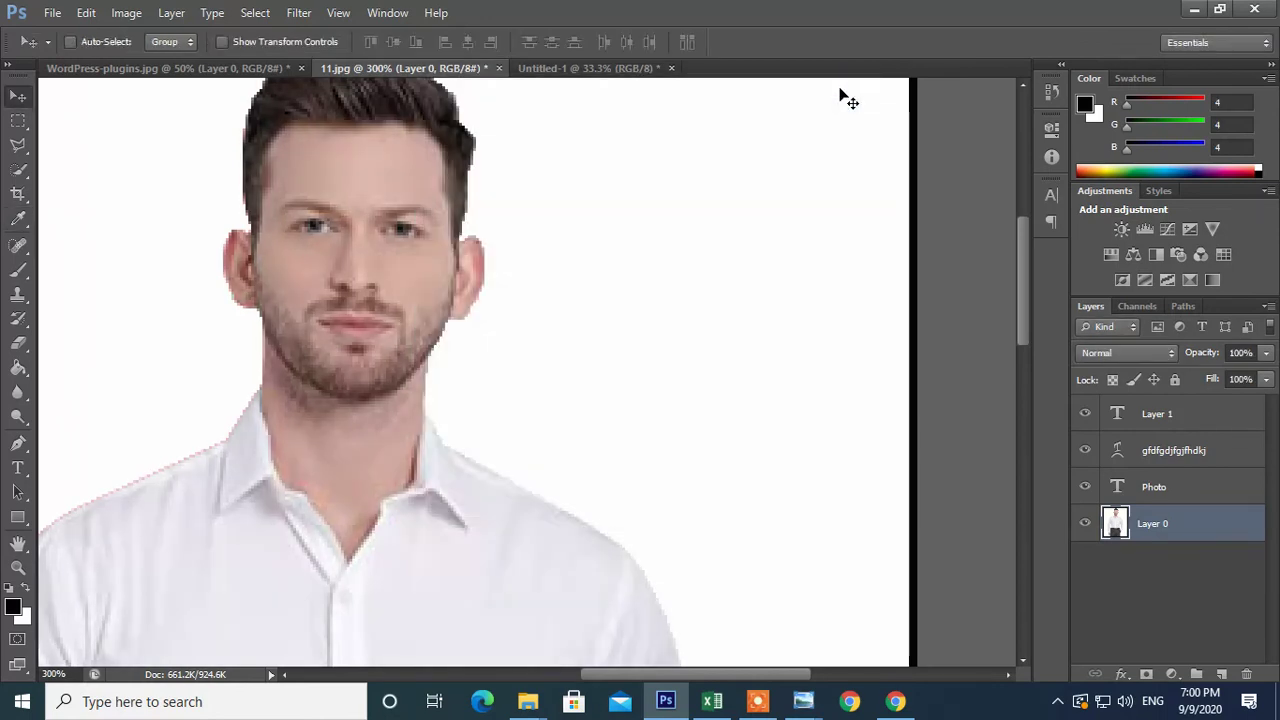
pyautogui.hotkey('ctrl', 'm')
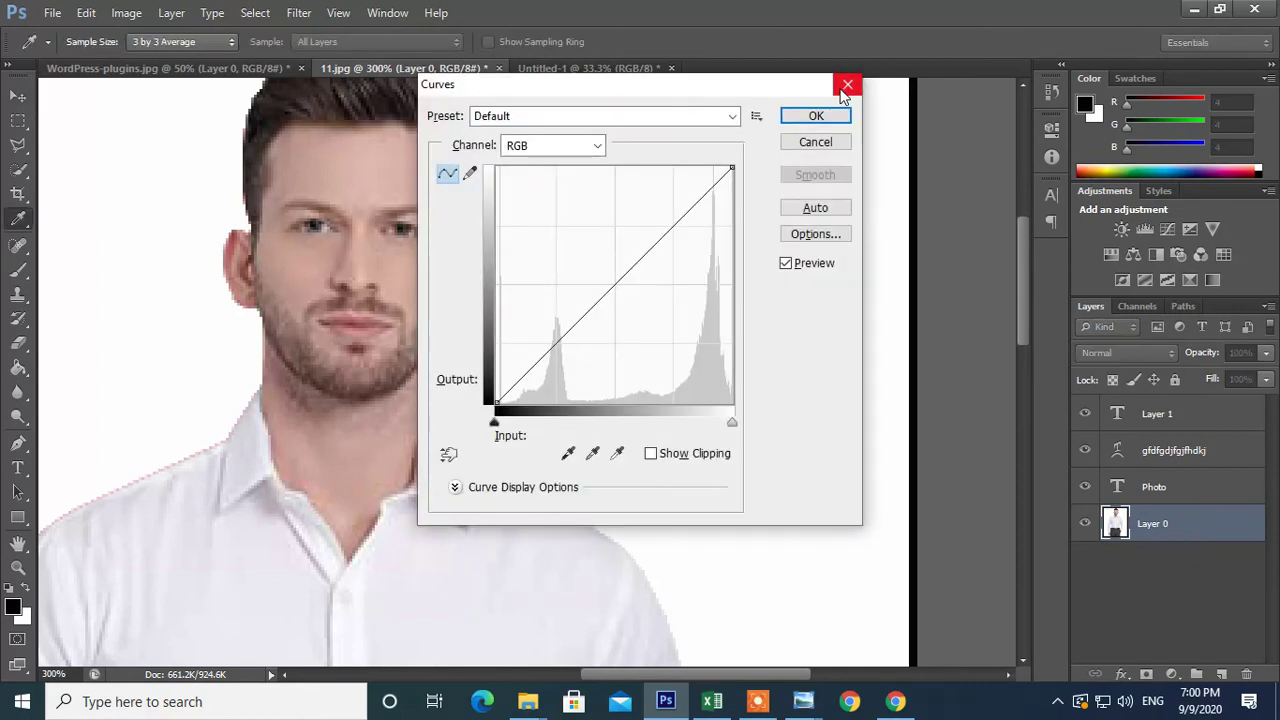
pyautogui.click(845, 86)
pyautogui.press('v')
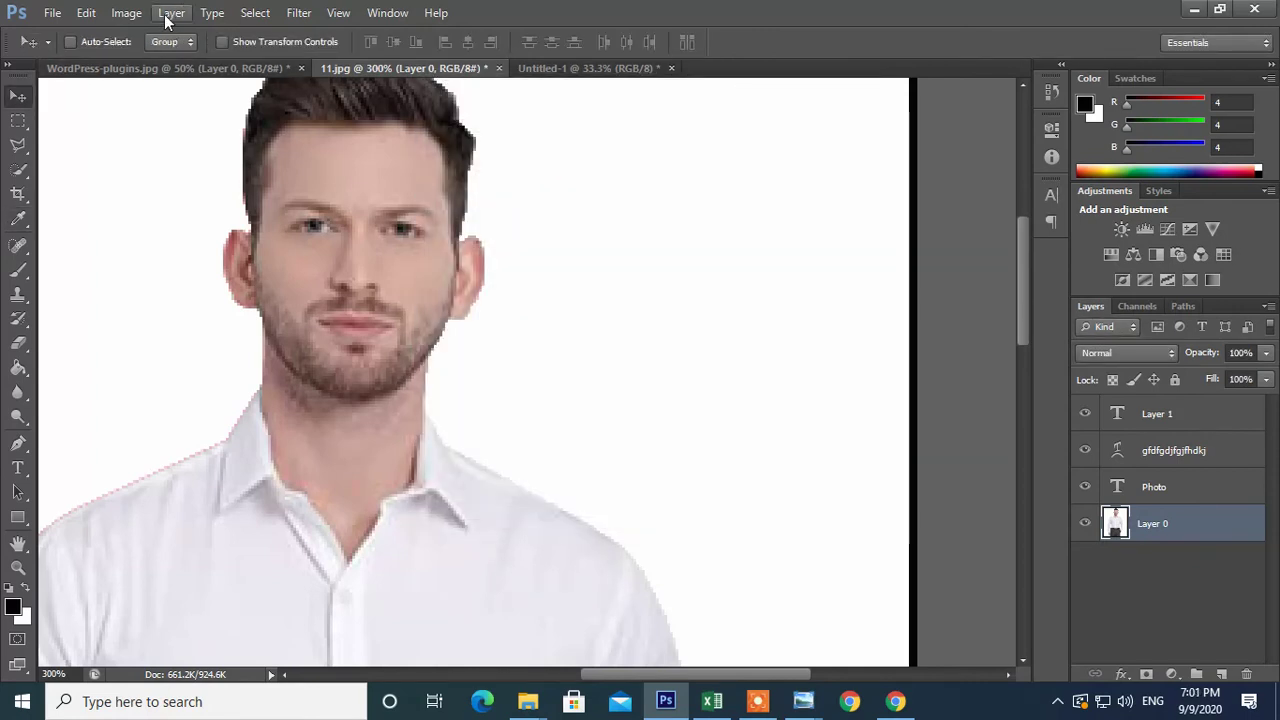
pyautogui.click(167, 20)
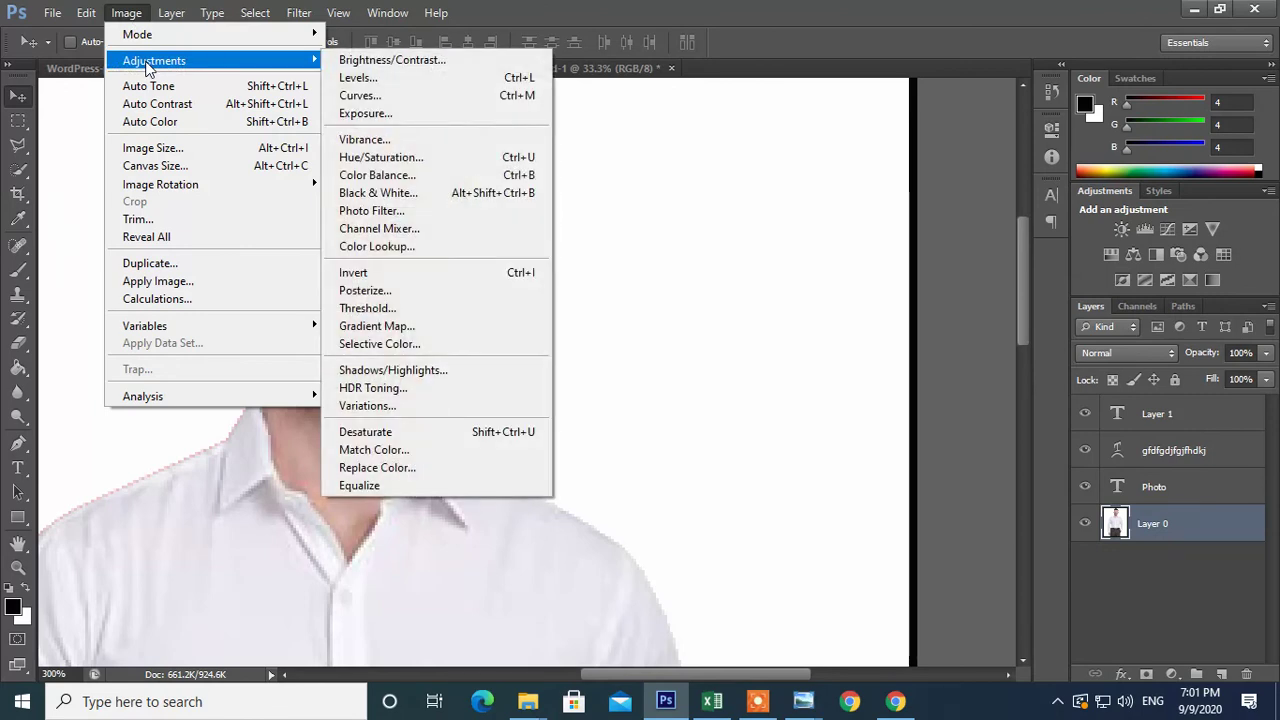
pyautogui.click(381, 101)
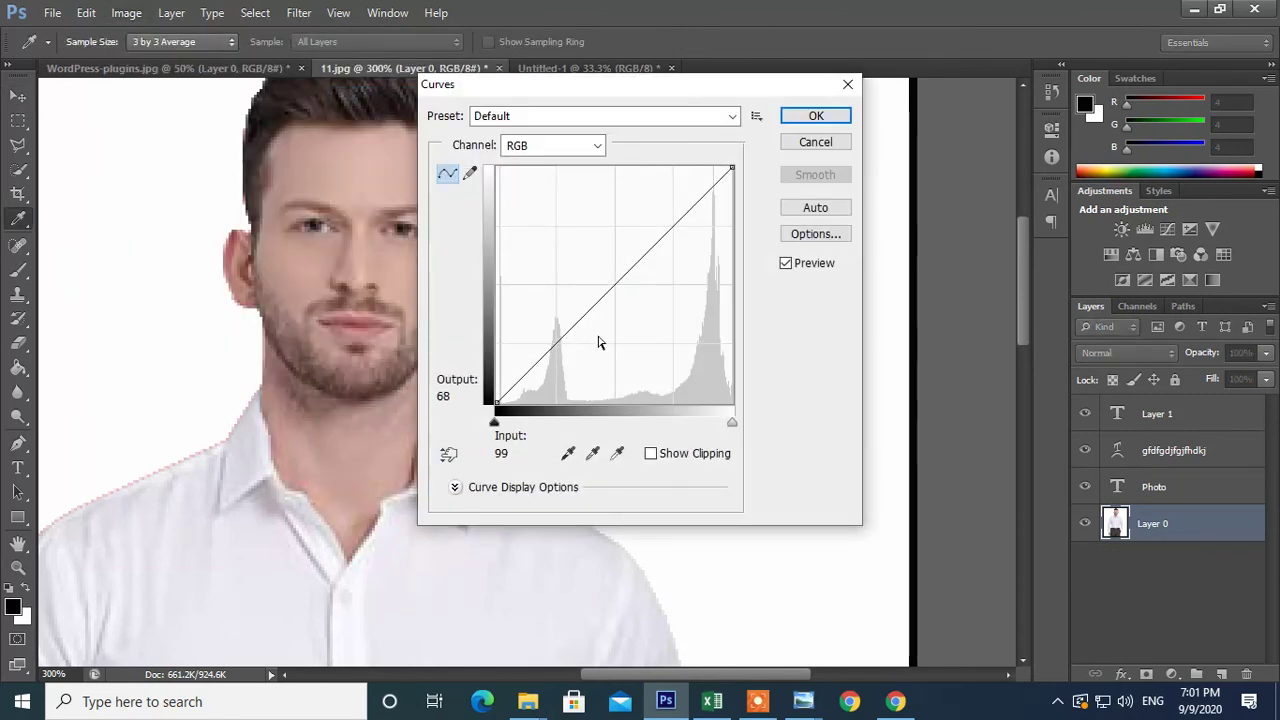
pyautogui.click(848, 84)
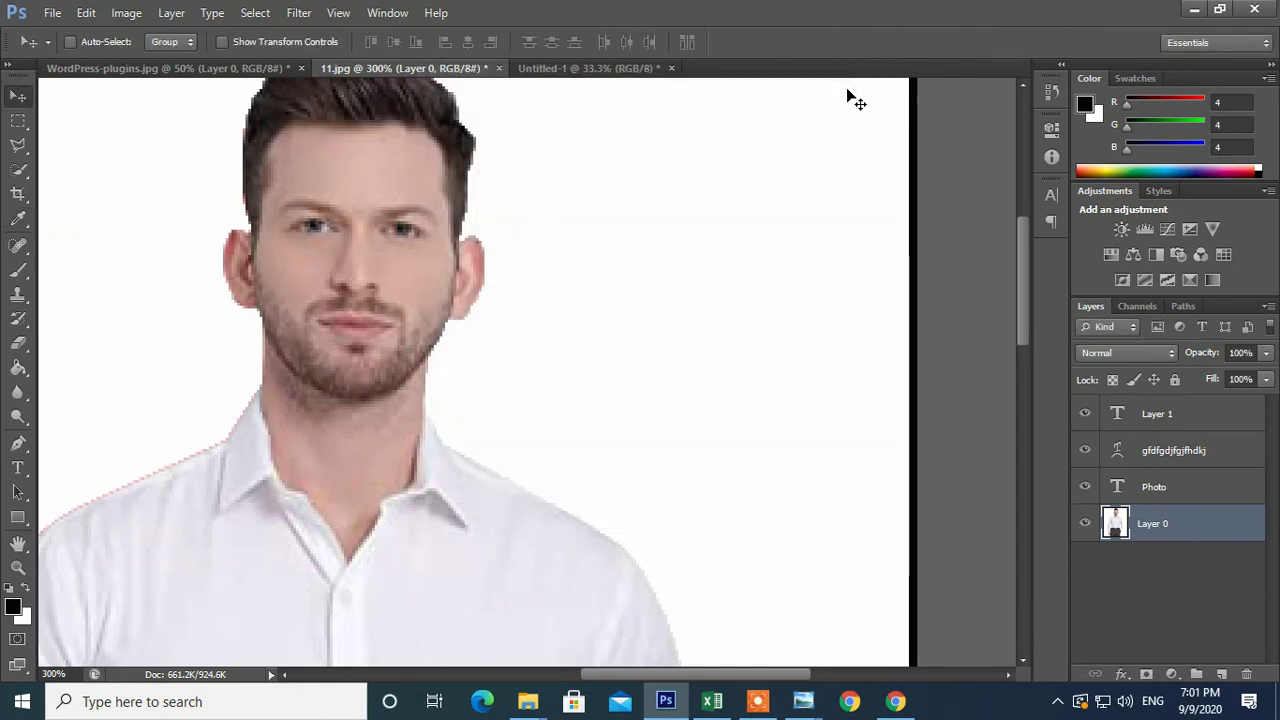
pyautogui.hotkey('ctrl', 'm')
pyautogui.click(846, 86)
pyautogui.click(126, 12)
pyautogui.moveTo(154, 60)
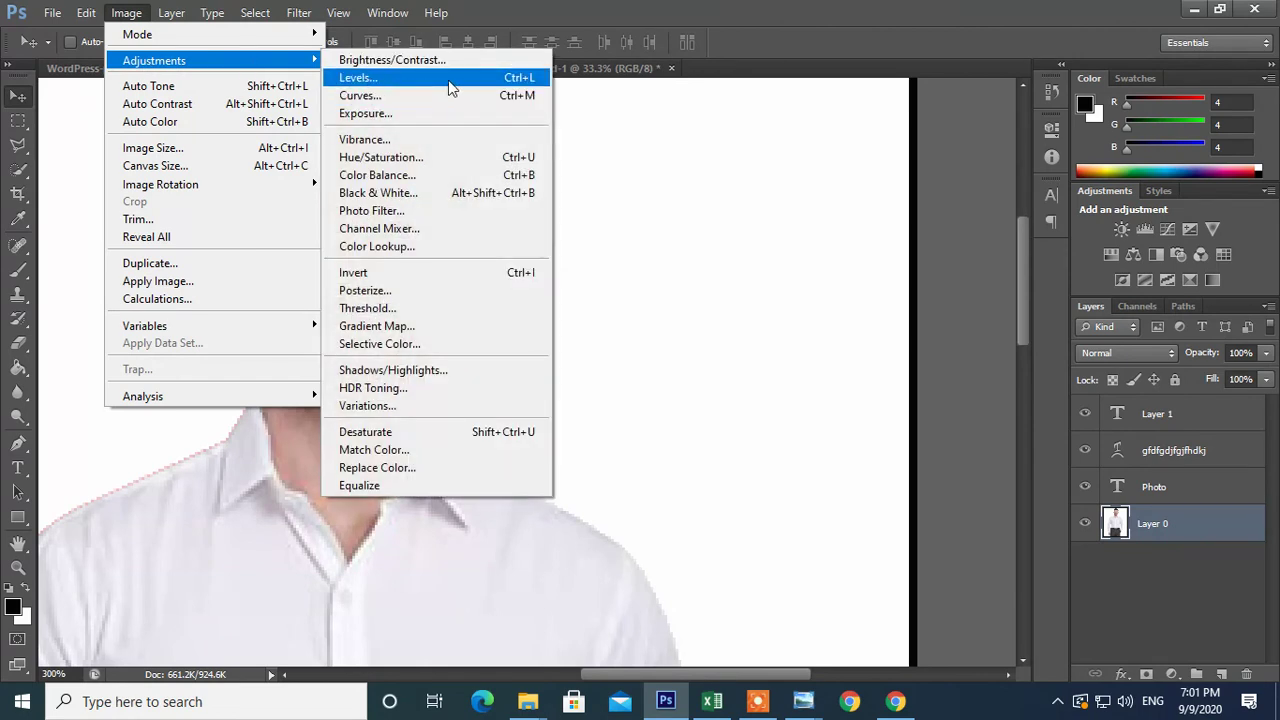
pyautogui.click(449, 88)
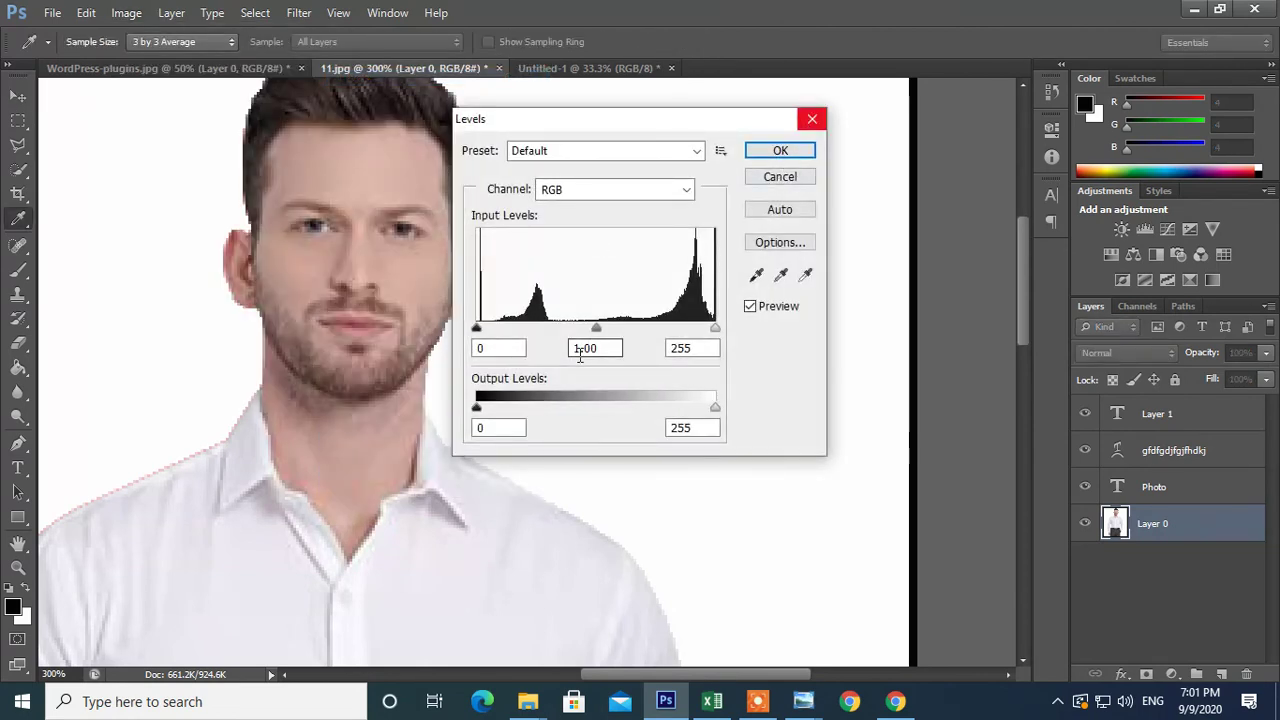
pyautogui.click(588, 189)
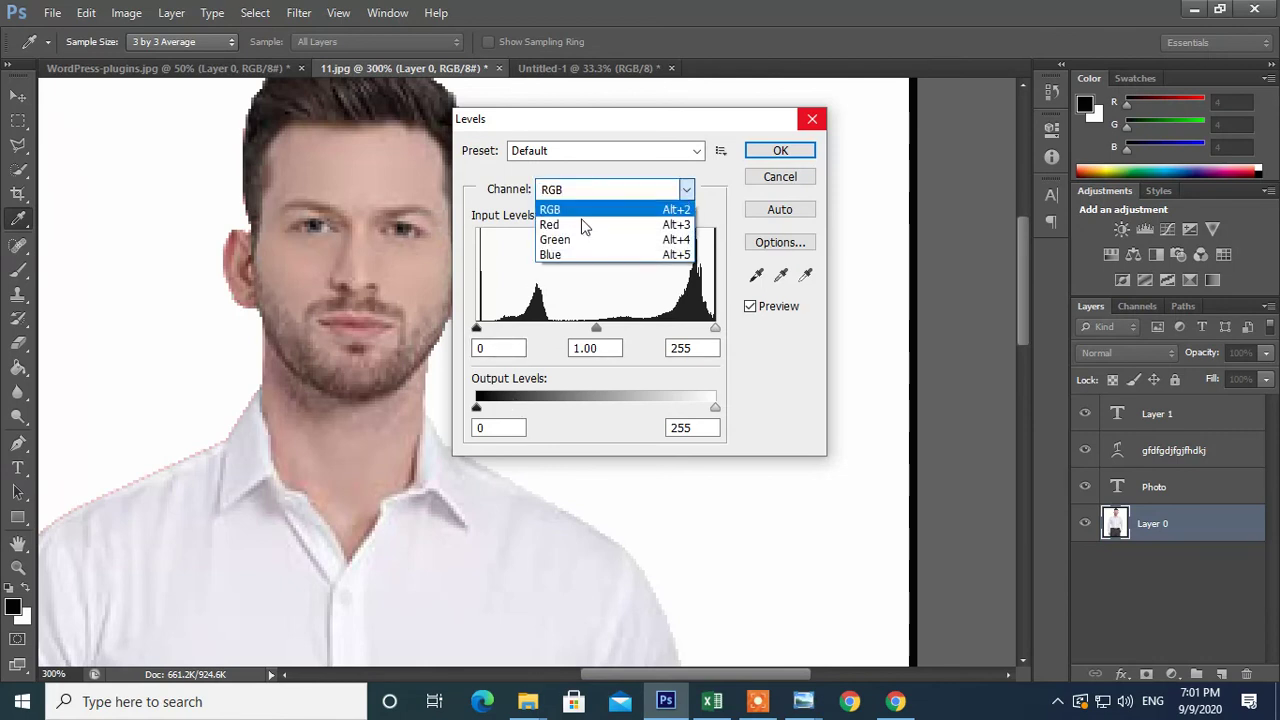
pyautogui.click(585, 226)
pyautogui.click(571, 189)
pyautogui.click(580, 240)
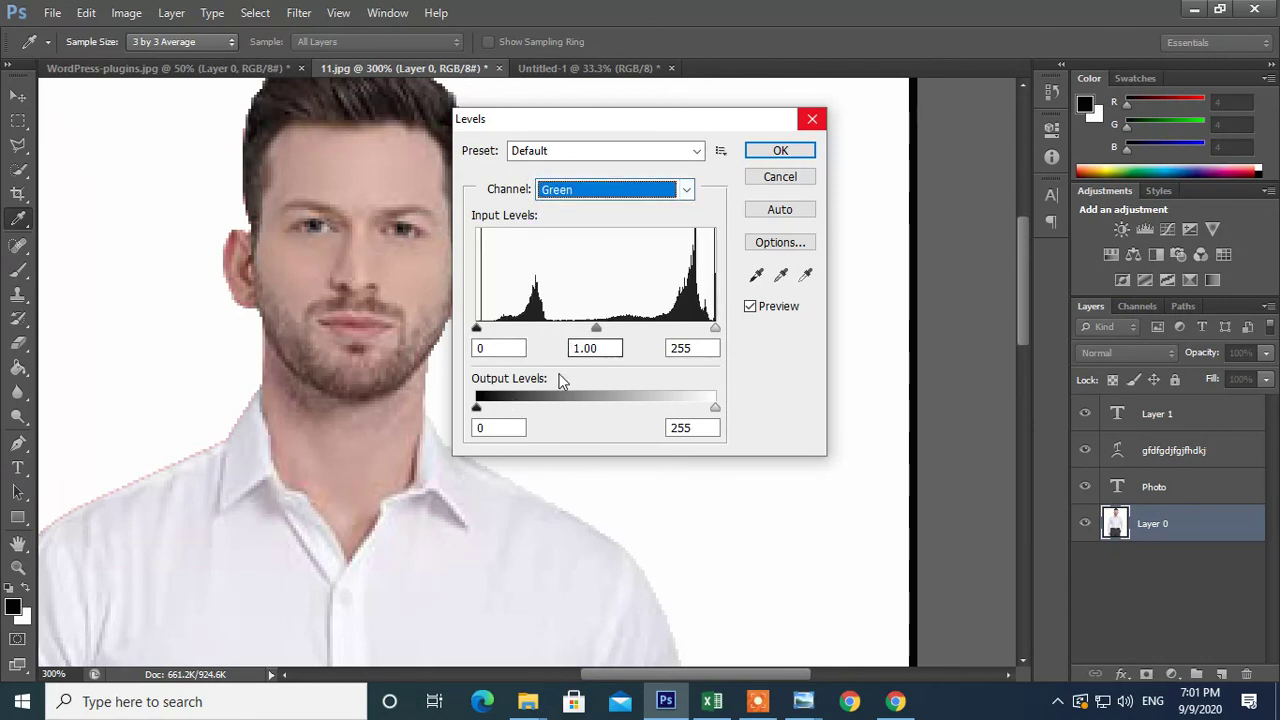
pyautogui.moveTo(477, 407); pyautogui.dragTo(777, 402)
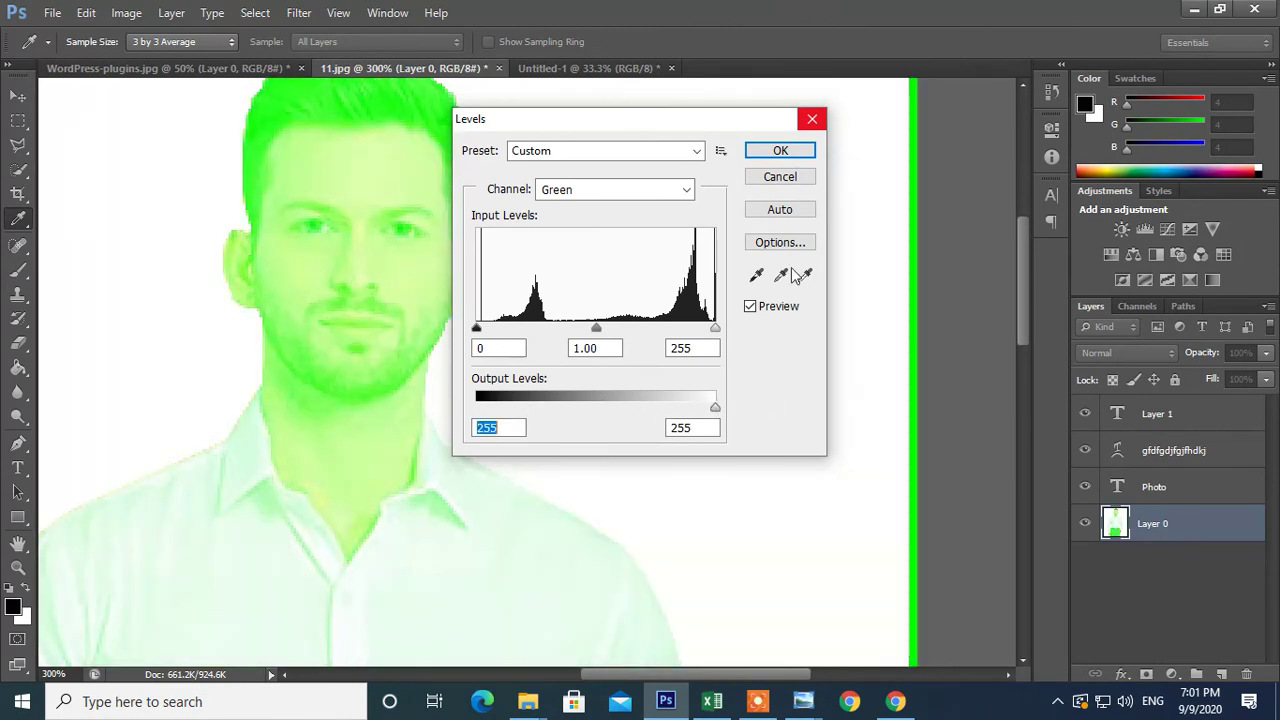
pyautogui.press('Return')
pyautogui.scroll(1, 779, 205)
pyautogui.scroll(-1, 779, 205)
pyautogui.scroll(-2, 779, 205)
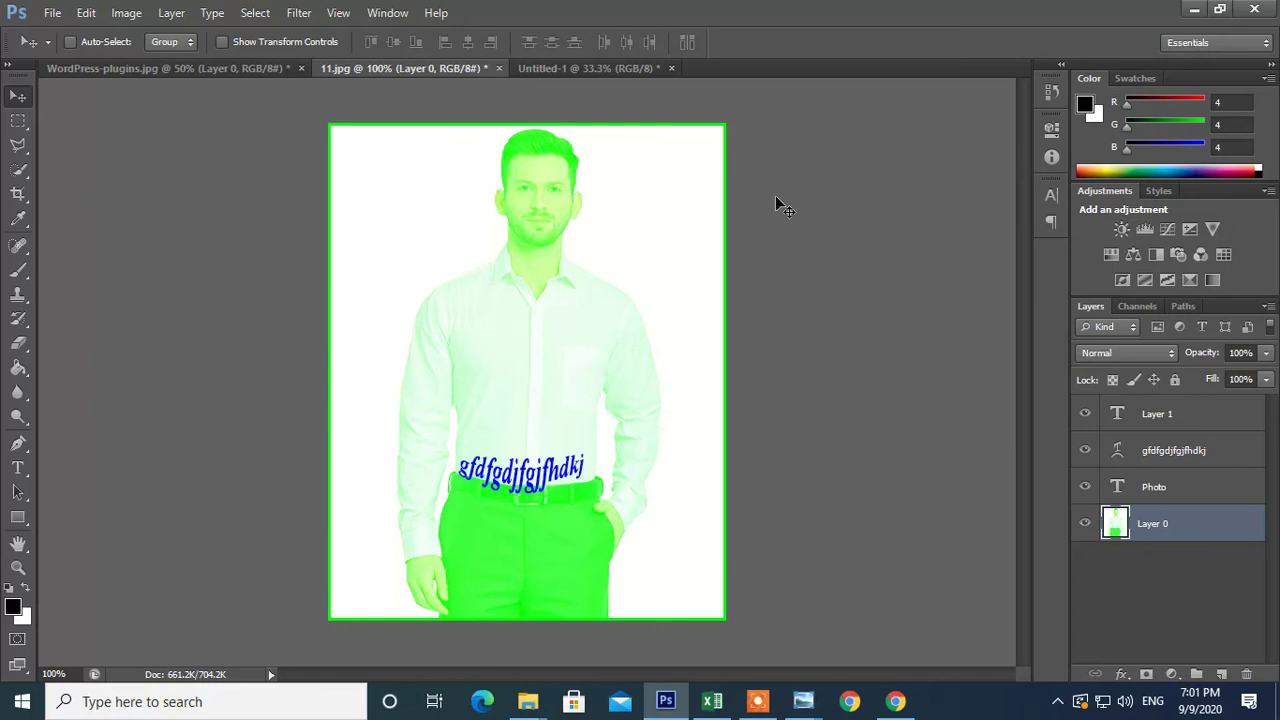
pyautogui.hotkey('ctrl', 'z')
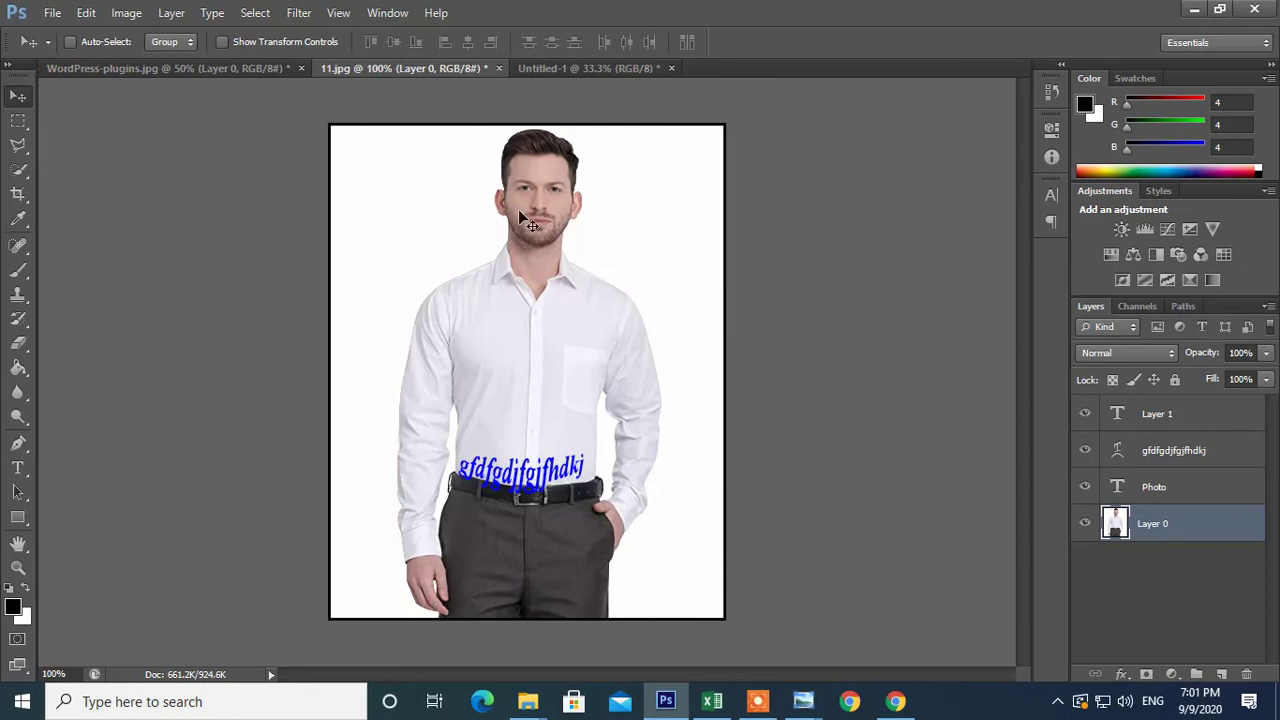
pyautogui.hotkey('ctrl', '+')
pyautogui.hotkey('ctrl', '+')
pyautogui.moveTo(650, 163)
pyautogui.mouseDown()
pyautogui.moveTo(614, 554)
pyautogui.moveTo(593, 568)
pyautogui.mouseUp()
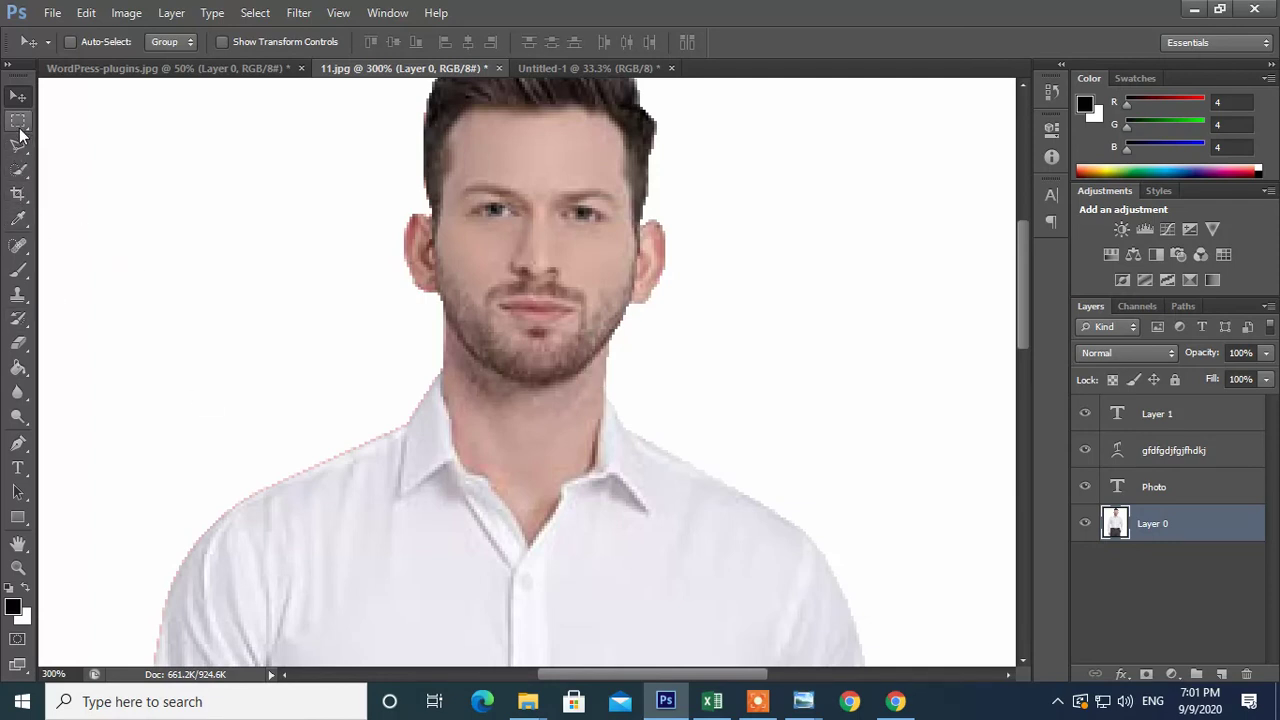
pyautogui.click(18, 121)
pyautogui.moveTo(421, 150); pyautogui.dragTo(667, 410)
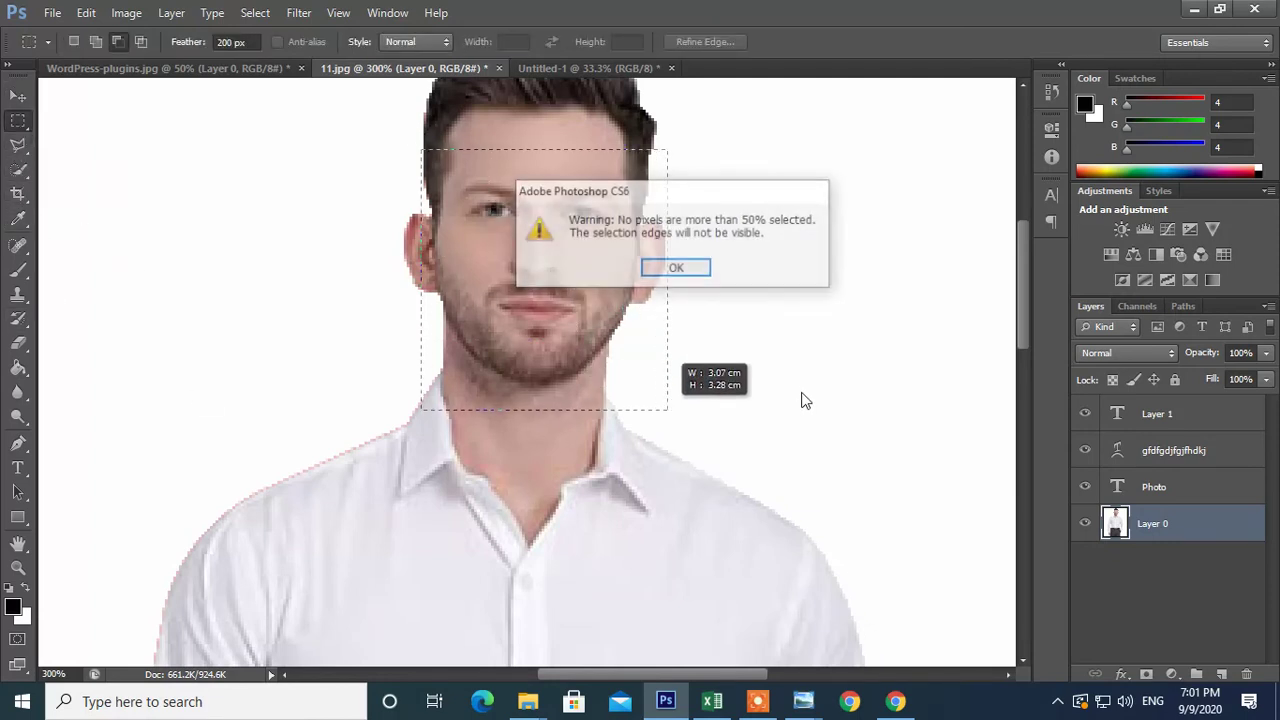
pyautogui.click(677, 268)
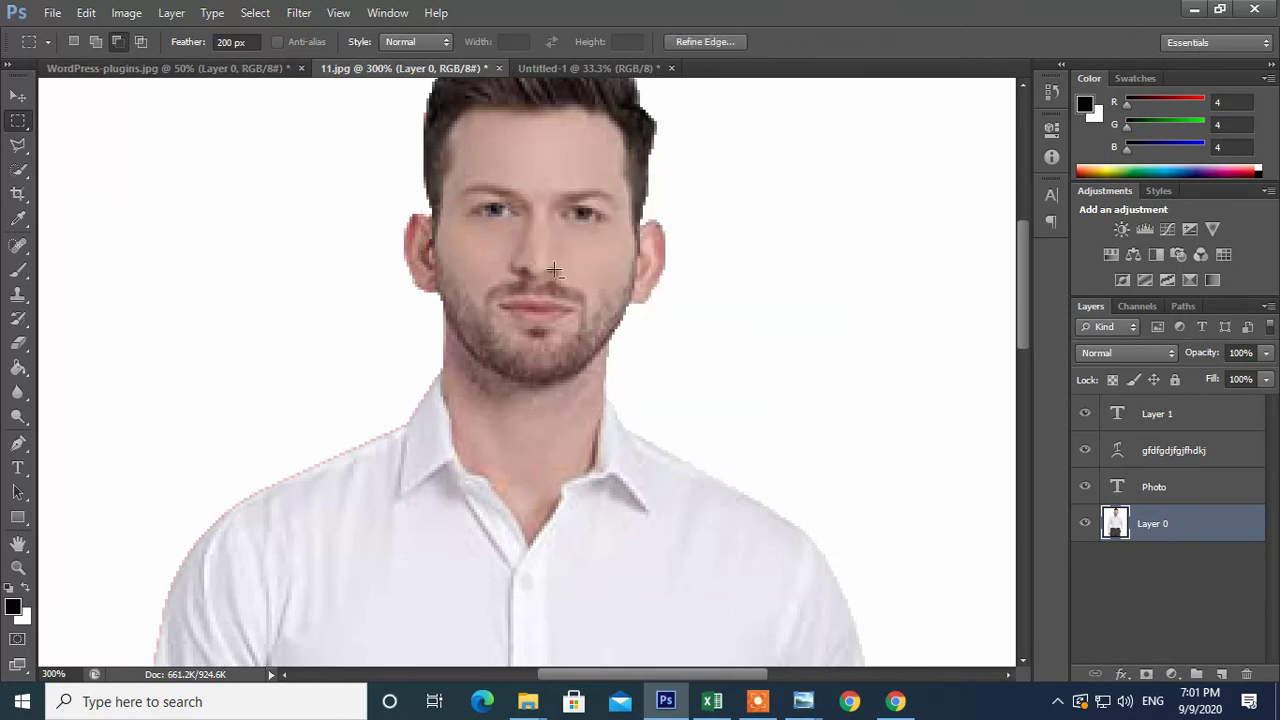
pyautogui.click(126, 14)
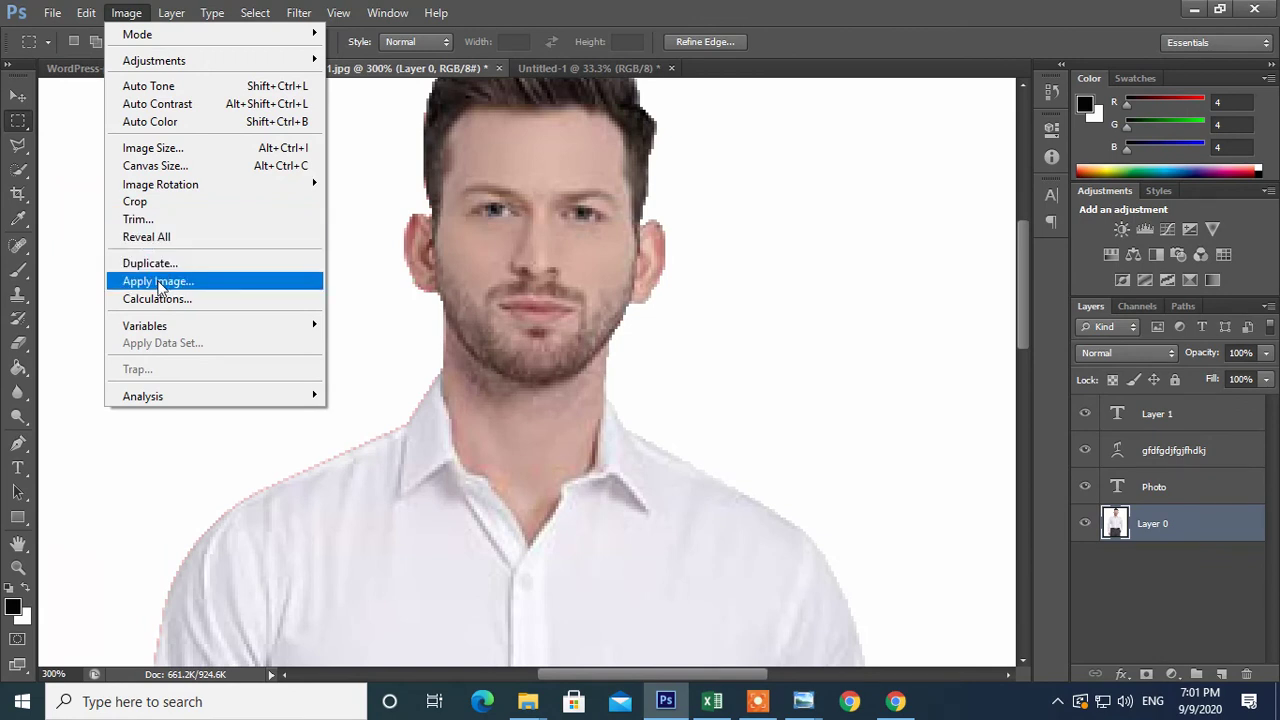
pyautogui.moveTo(171, 13)
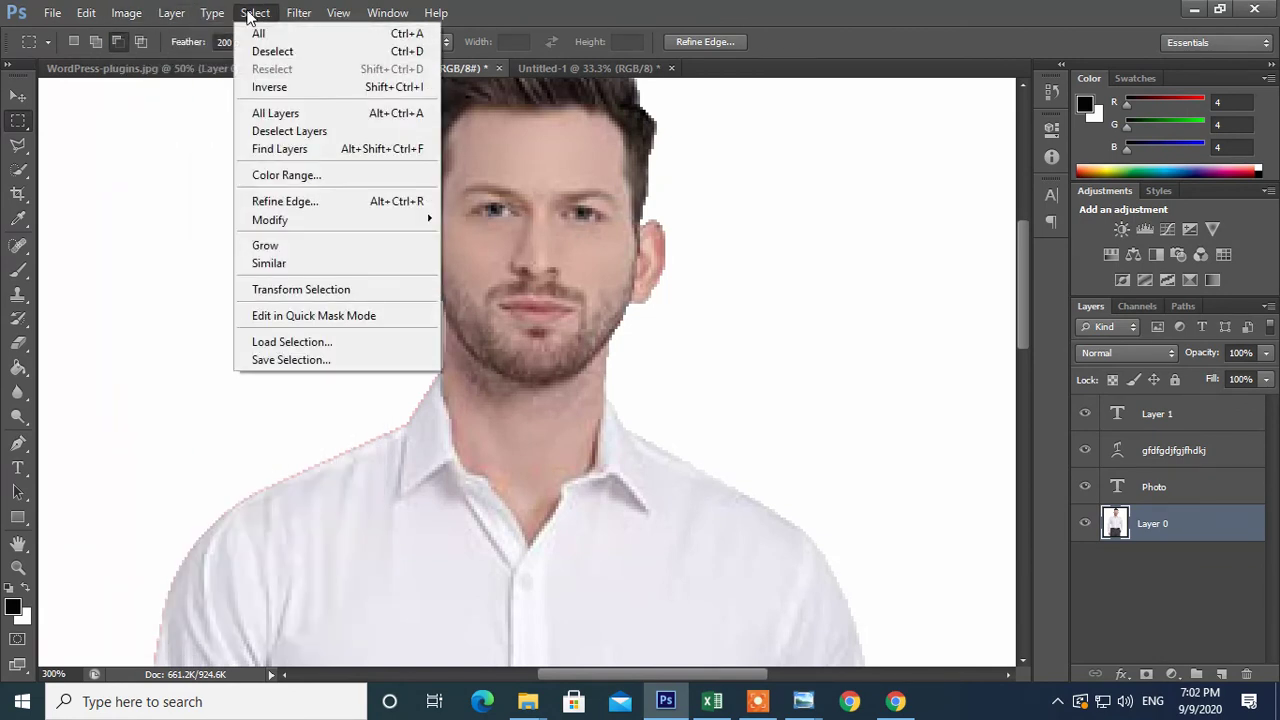
pyautogui.click(757, 701)
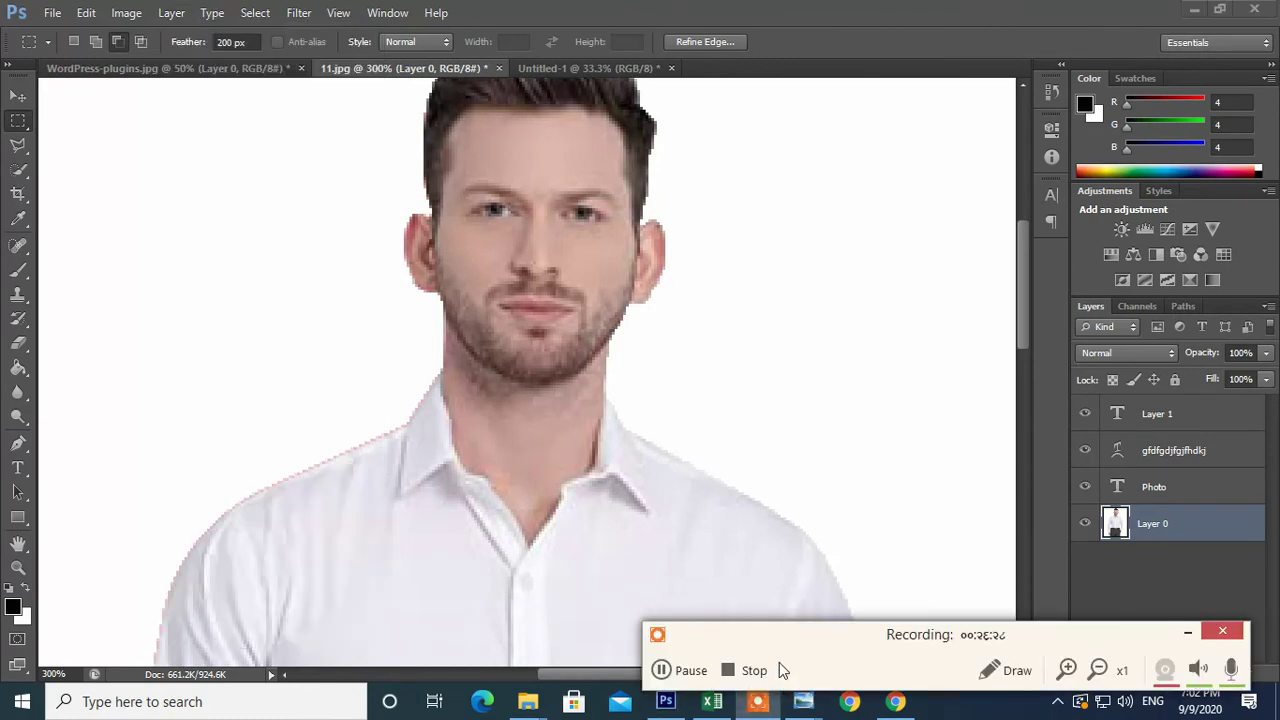
pyautogui.click(1187, 632)
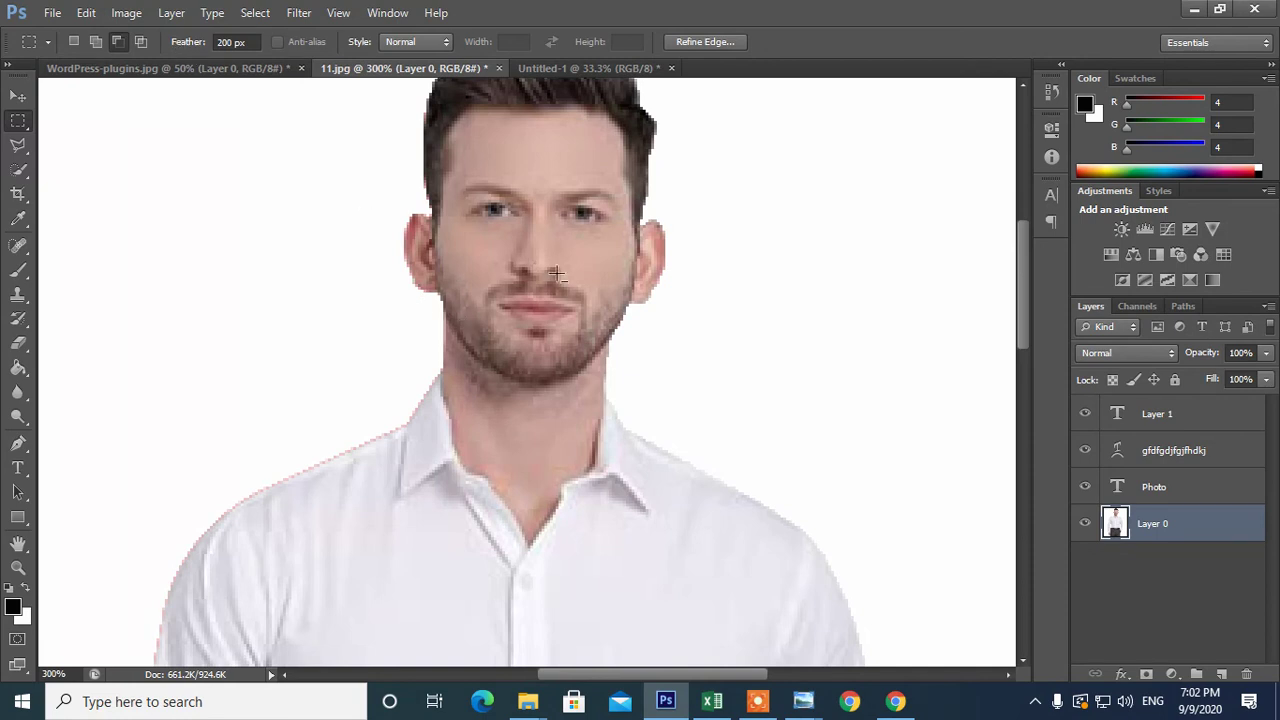
# - Apply a 15 px Field Blur pinned on the face, with 80% light bokeh and 44% bokeh colour
pyautogui.click(297, 13)
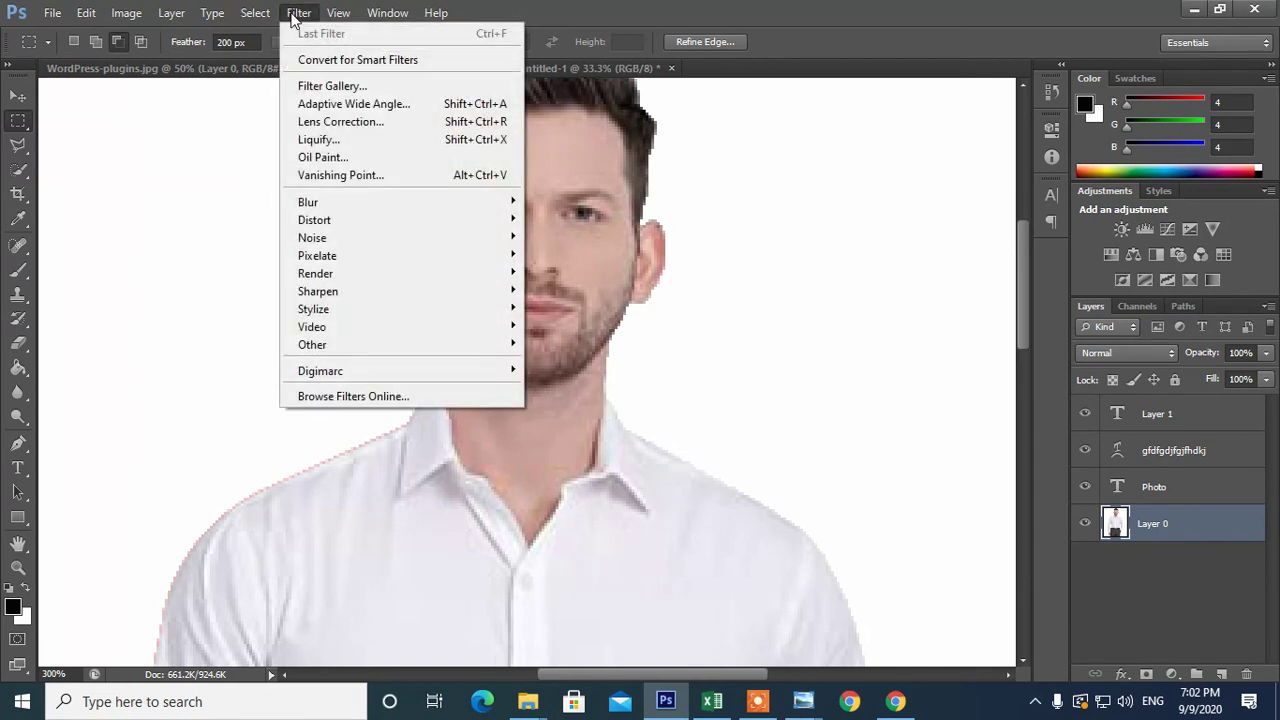
pyautogui.moveTo(308, 202)
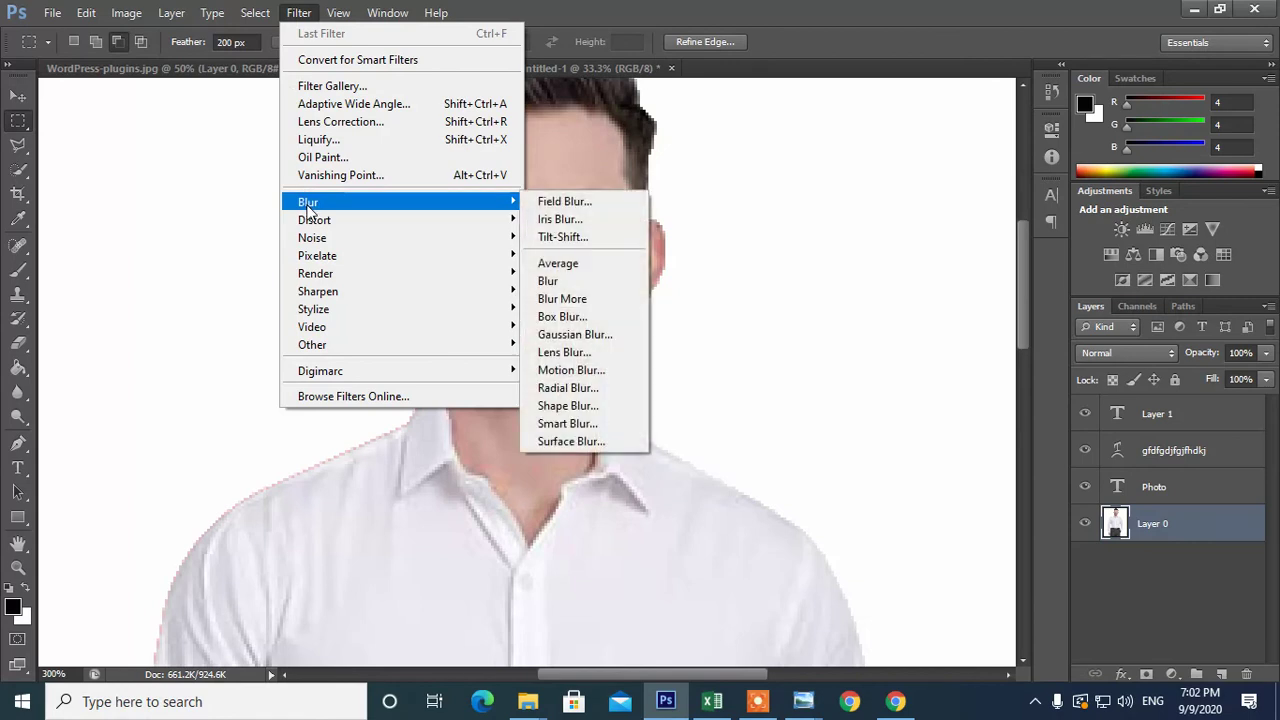
pyautogui.click(601, 206)
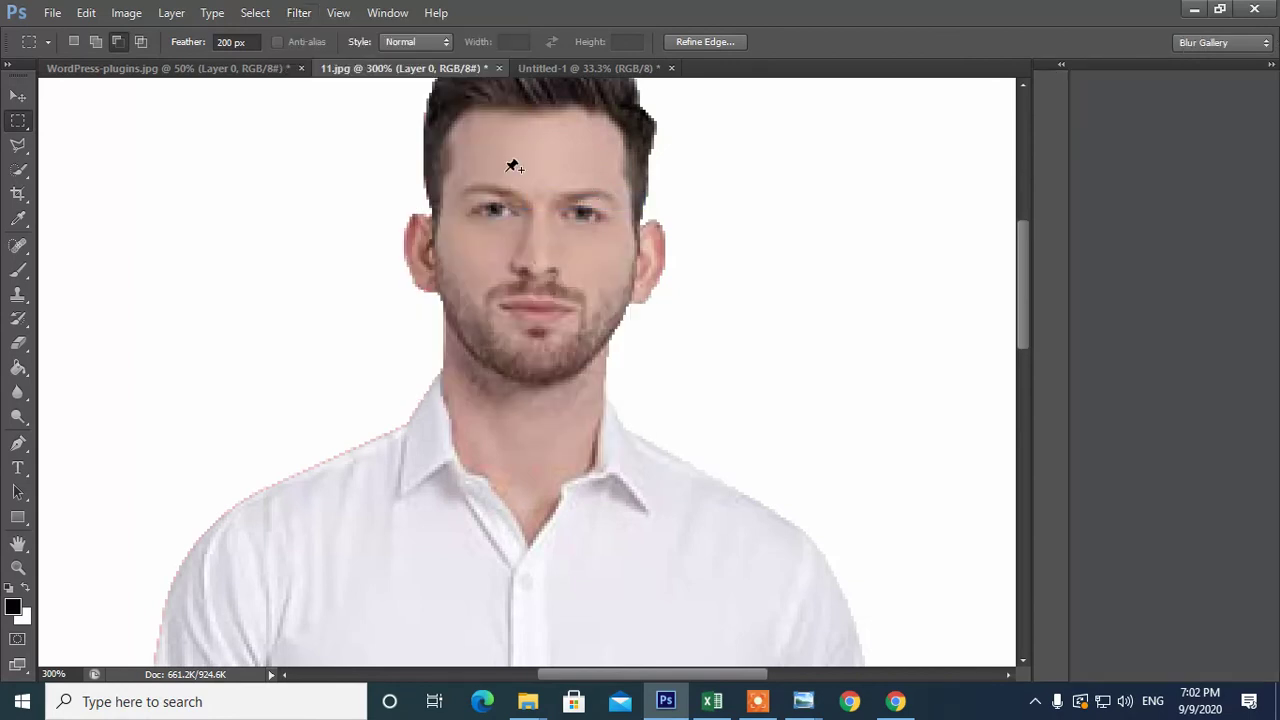
pyautogui.moveTo(526, 150)
pyautogui.mouseDown()
pyautogui.moveTo(511, 242)
pyautogui.moveTo(545, 296)
pyautogui.moveTo(504, 374)
pyautogui.moveTo(537, 276)
pyautogui.mouseUp()
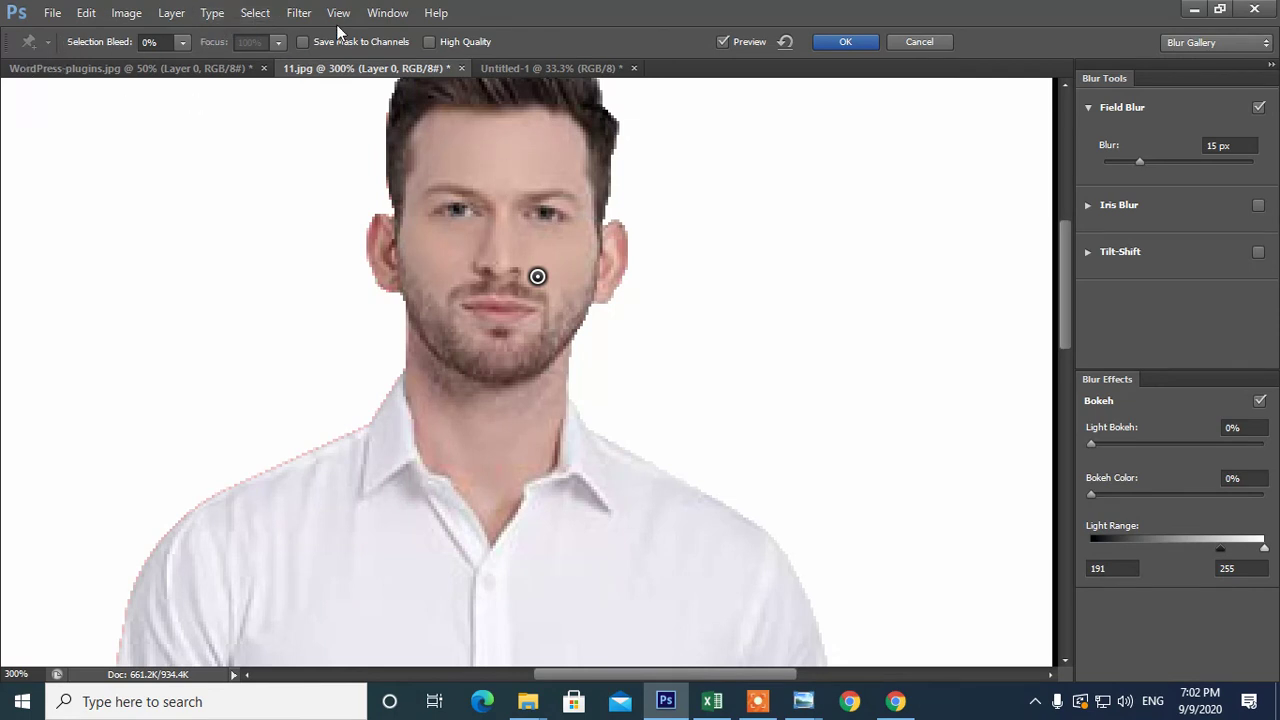
pyautogui.moveTo(1089, 444); pyautogui.dragTo(1229, 452)
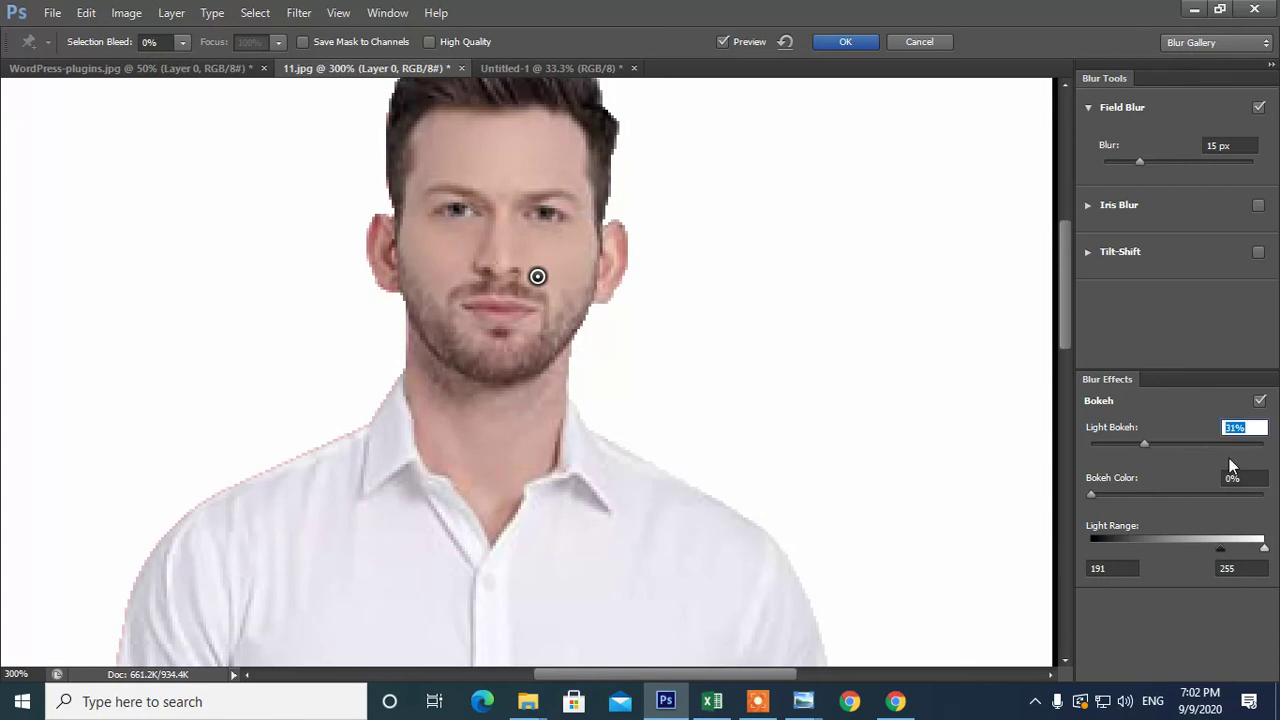
pyautogui.moveTo(1092, 495); pyautogui.dragTo(1166, 496)
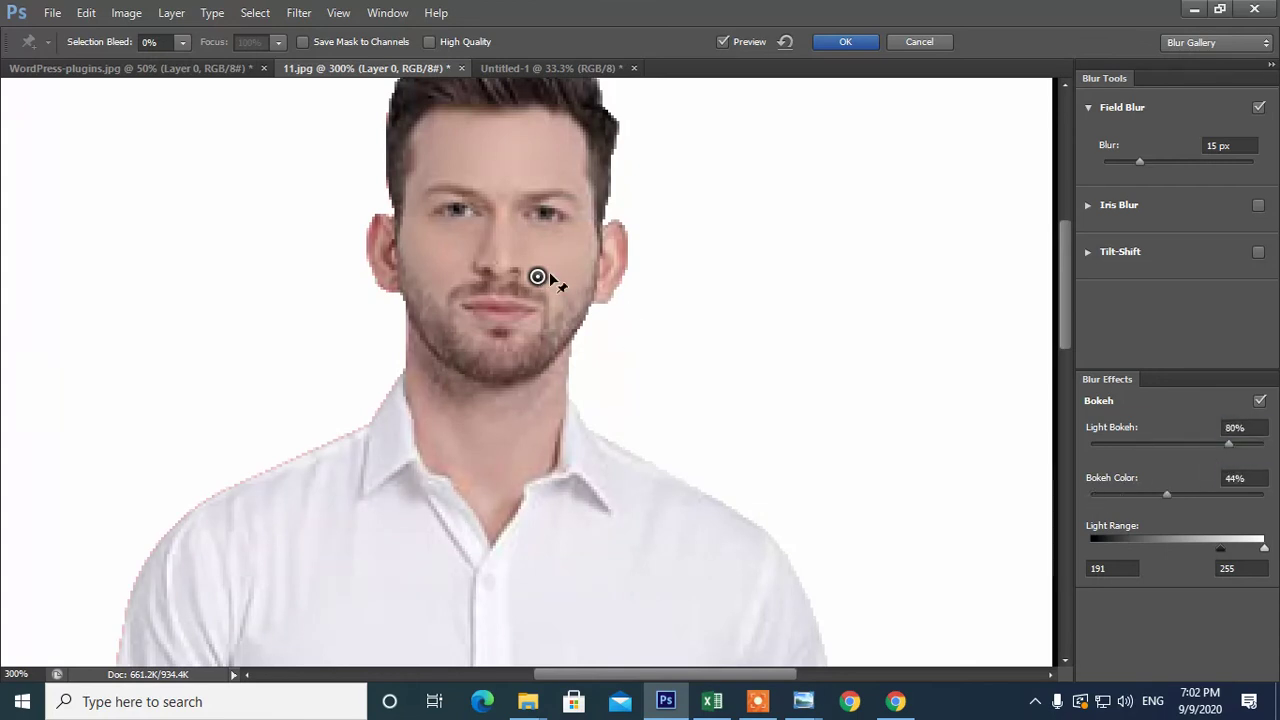
pyautogui.moveTo(537, 276); pyautogui.dragTo(568, 277)
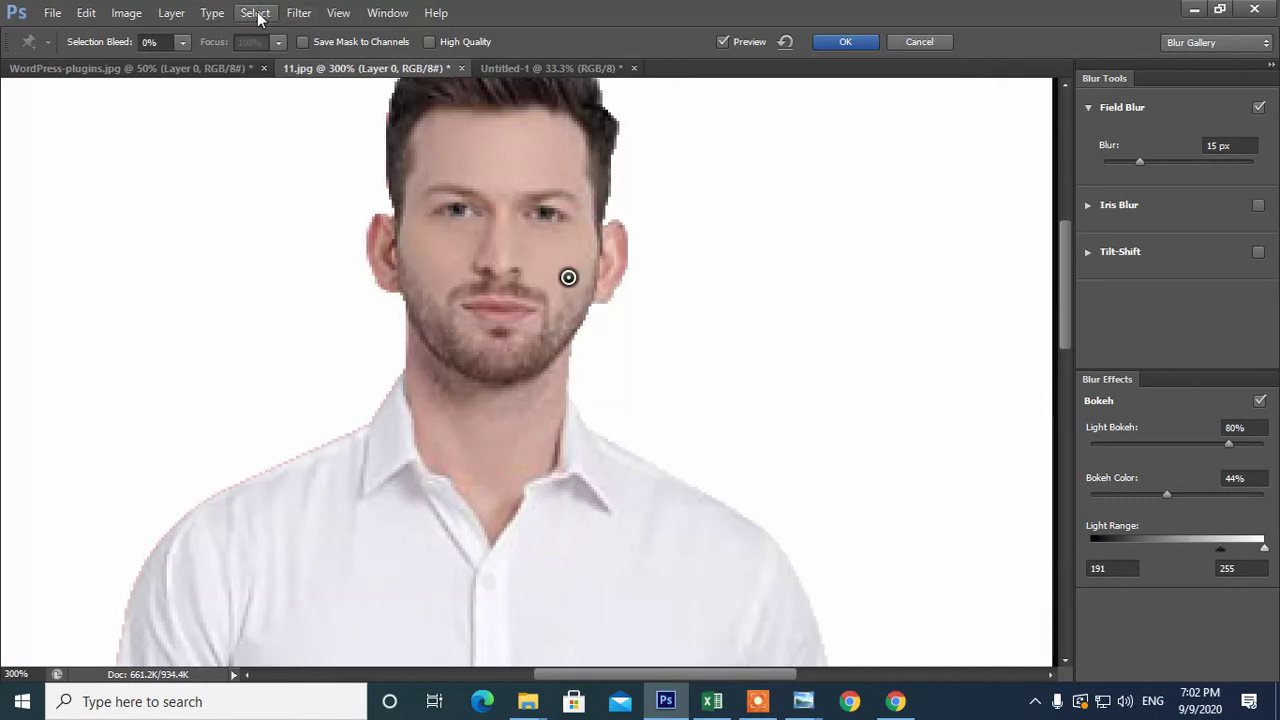
pyautogui.click(293, 13)
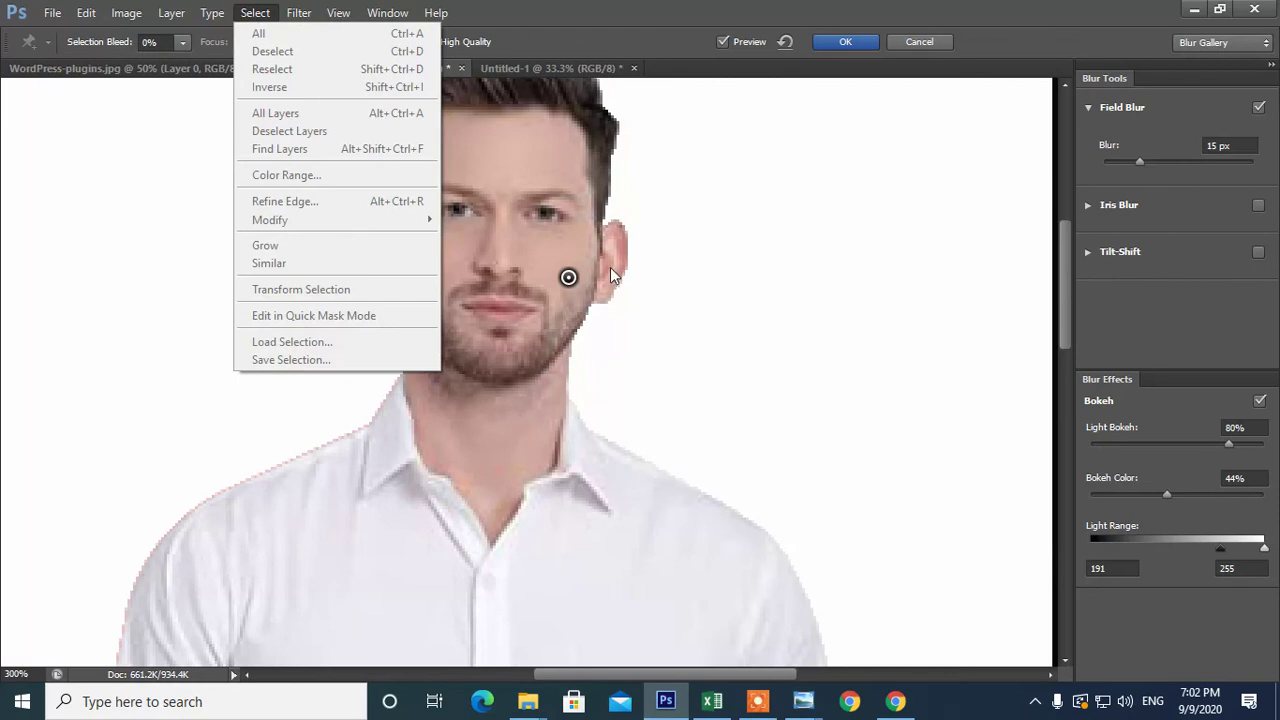
pyautogui.click(613, 275)
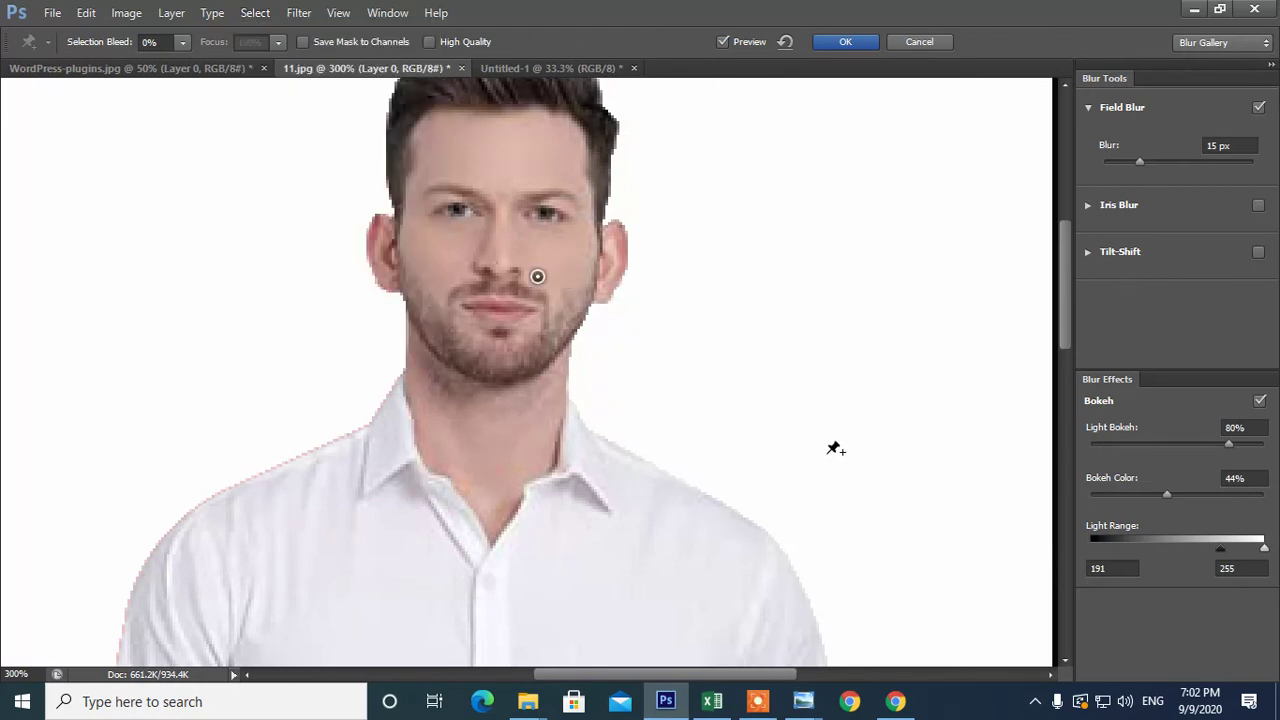
pyautogui.click(845, 45)
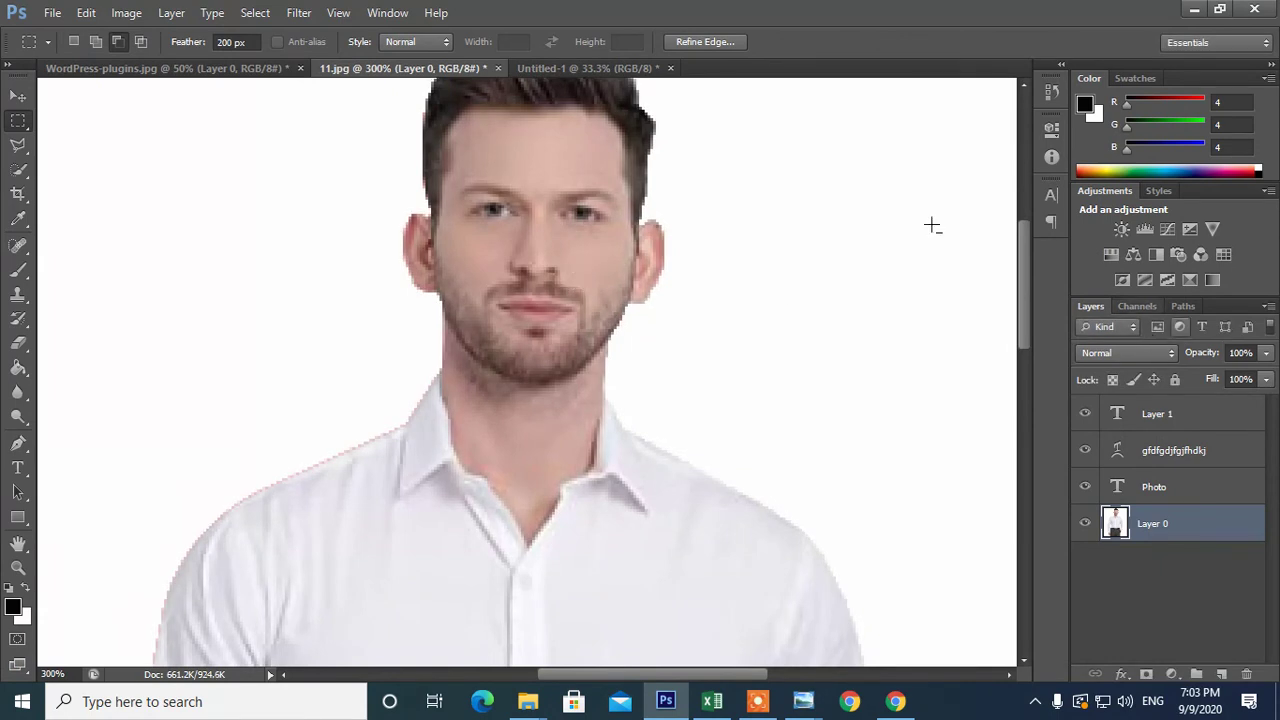
# - Apply Blur More to the whole 11.jpg portrait
pyautogui.click(256, 13)
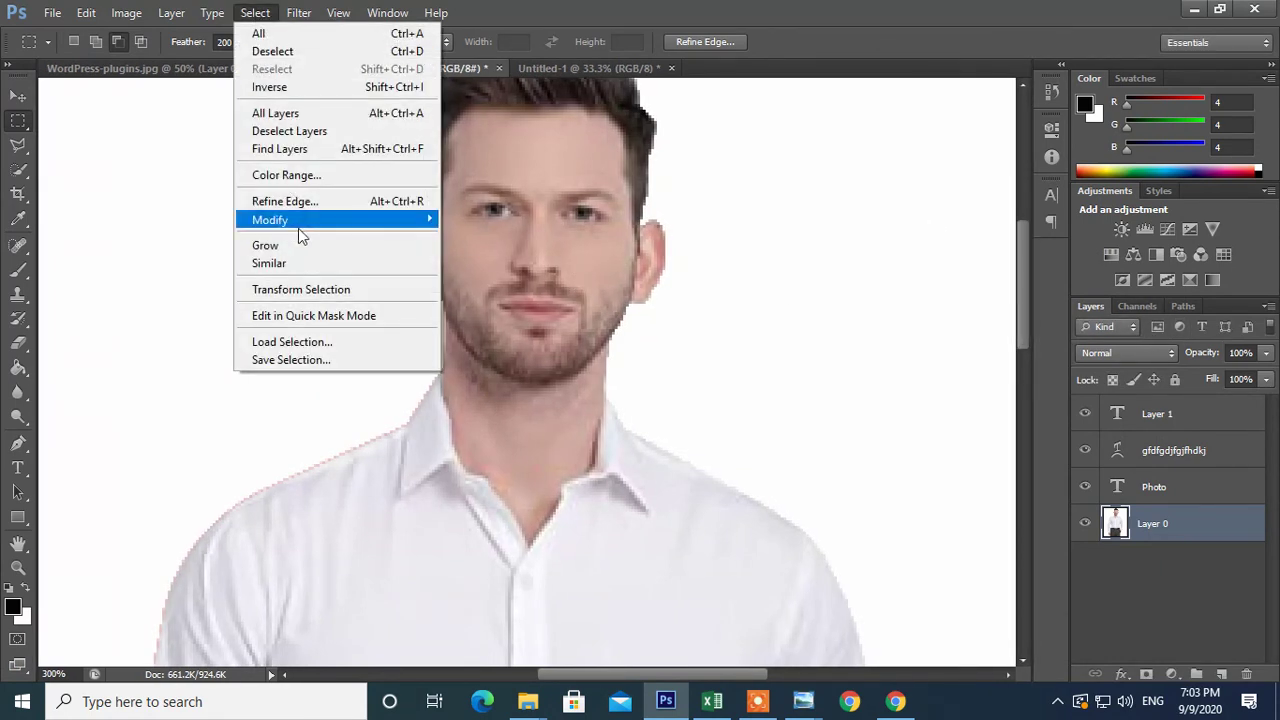
pyautogui.click(299, 13)
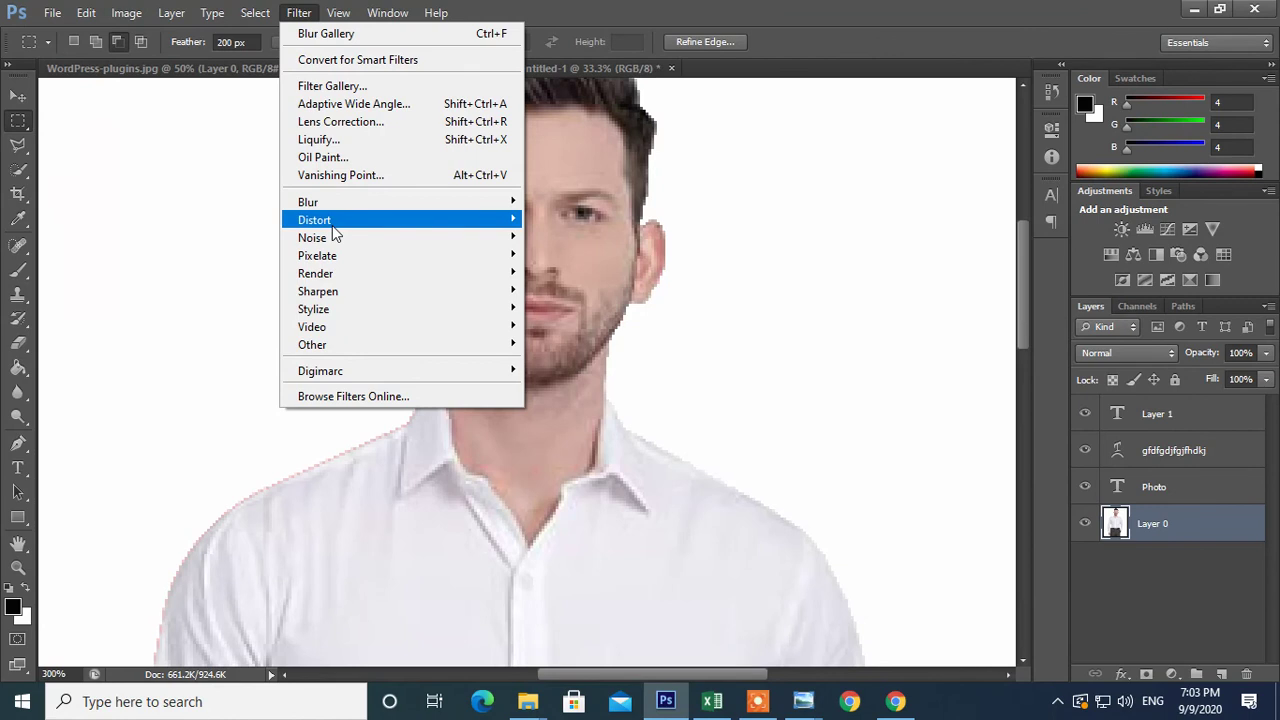
pyautogui.moveTo(308, 202)
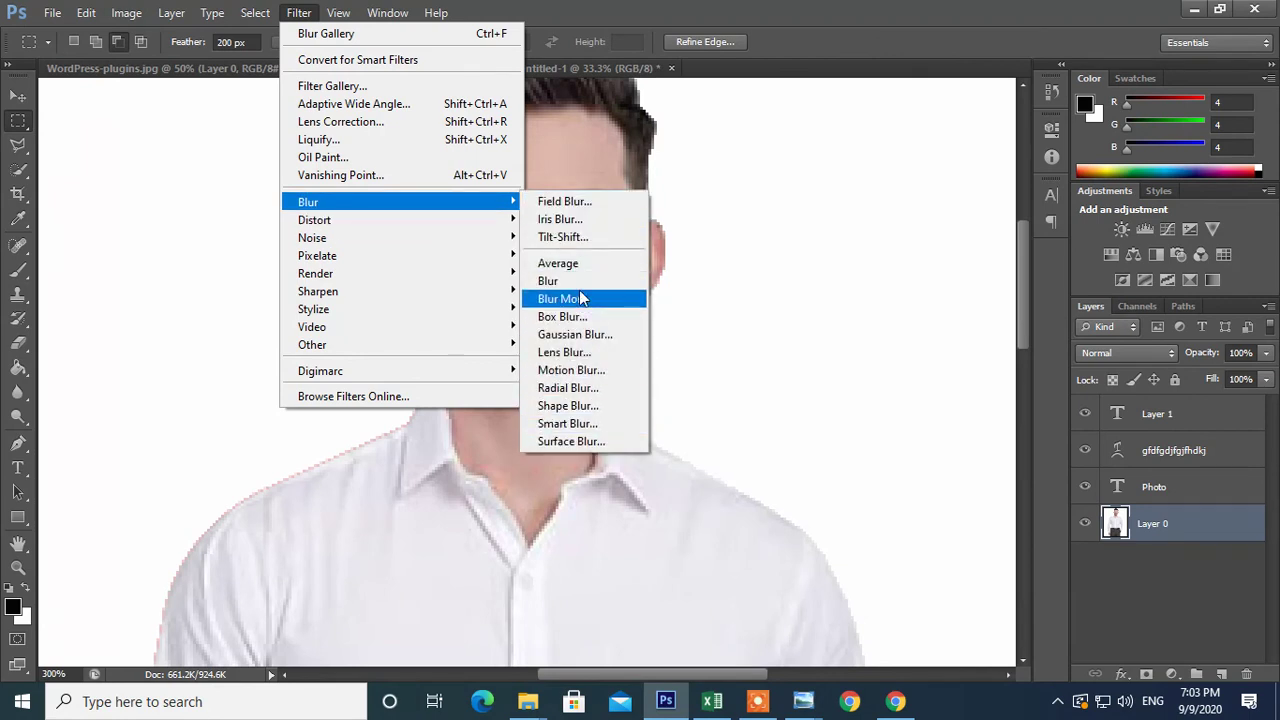
pyautogui.click(594, 299)
# - Reapply Blur More to an eye-to-lip face selection, then marquee an oval on Untitled-1's red area
pyautogui.moveTo(435, 143); pyautogui.dragTo(617, 378)
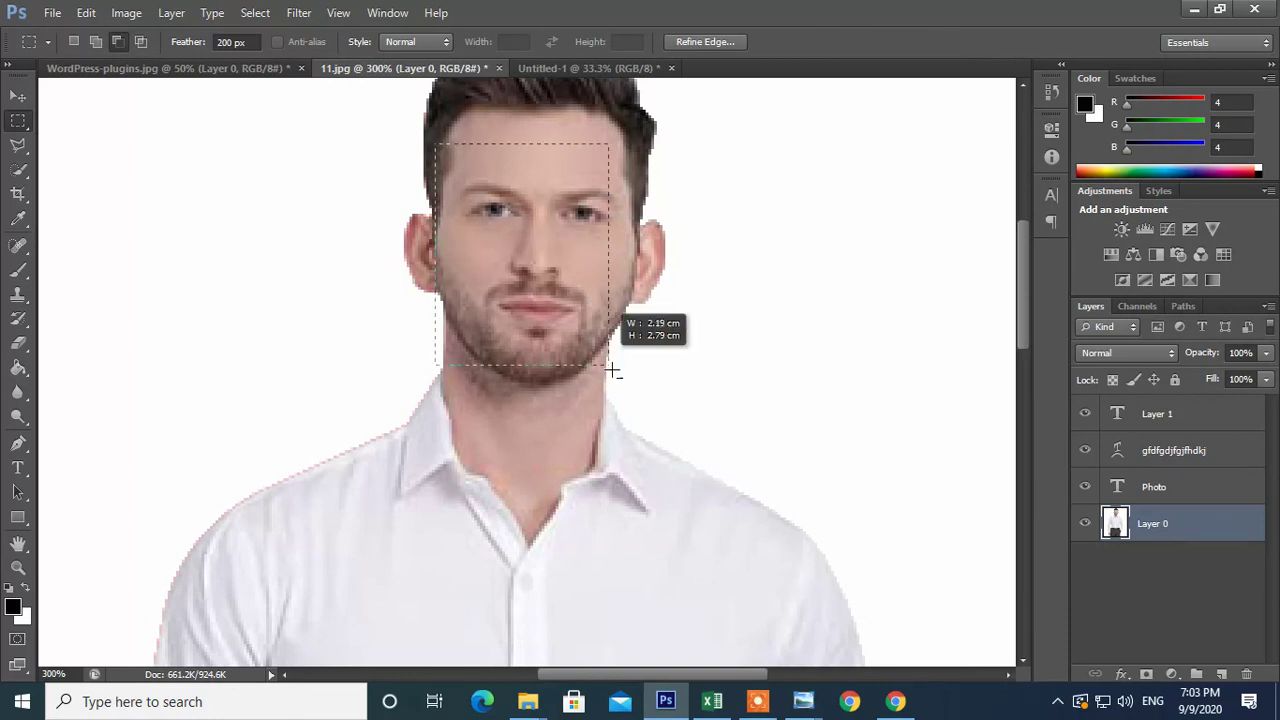
pyautogui.click(669, 271)
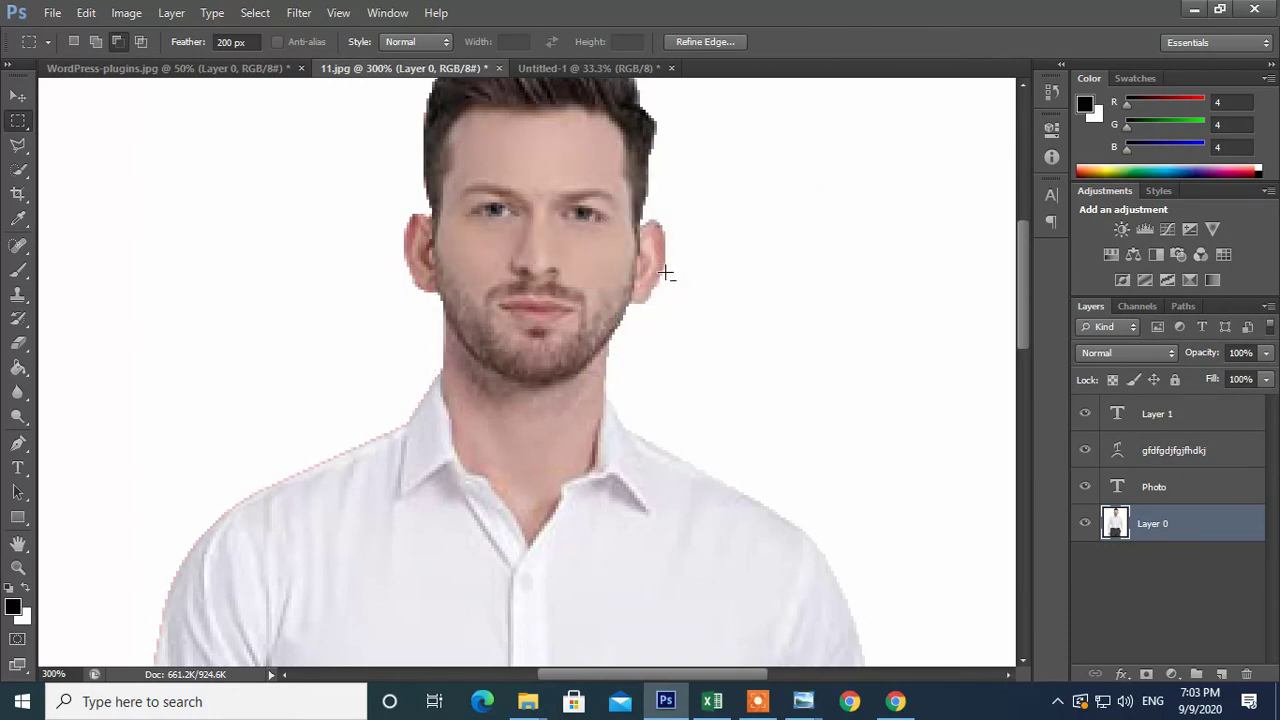
pyautogui.moveTo(490, 203); pyautogui.dragTo(545, 330)
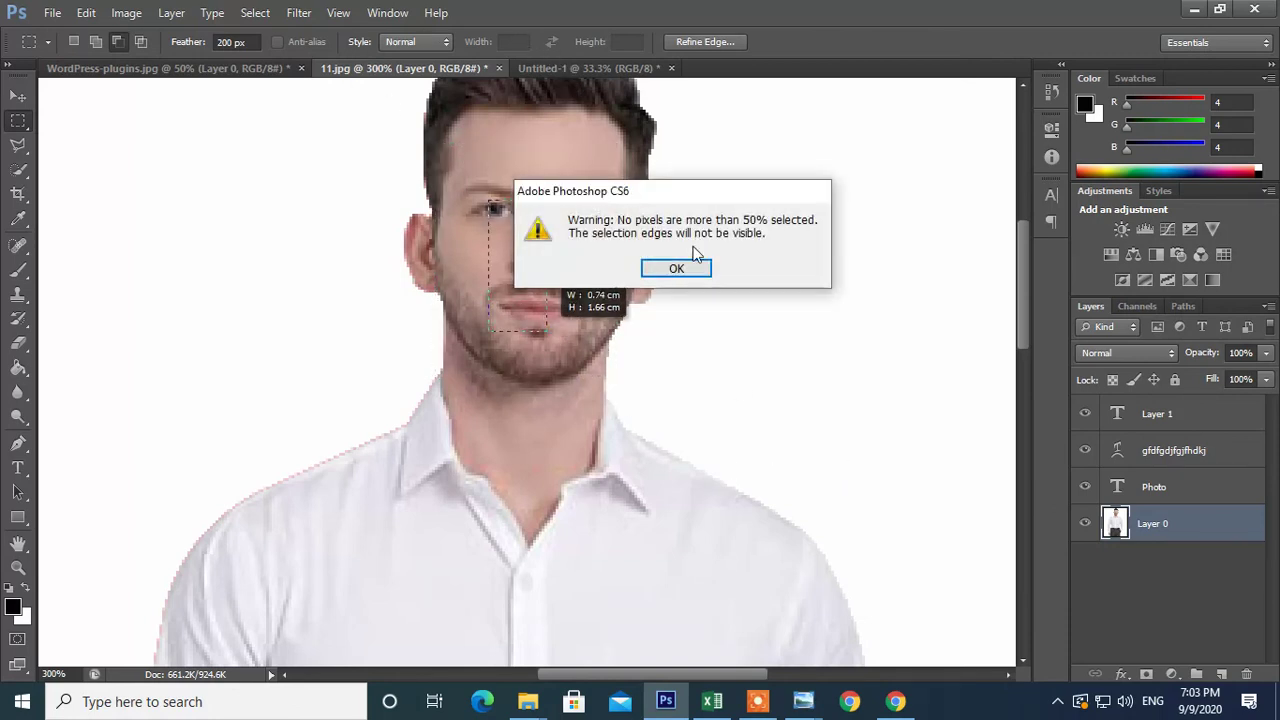
pyautogui.click(680, 266)
pyautogui.hotkey('ctrl', 'f')
pyautogui.click(566, 68)
pyautogui.moveTo(563, 220); pyautogui.dragTo(674, 443)
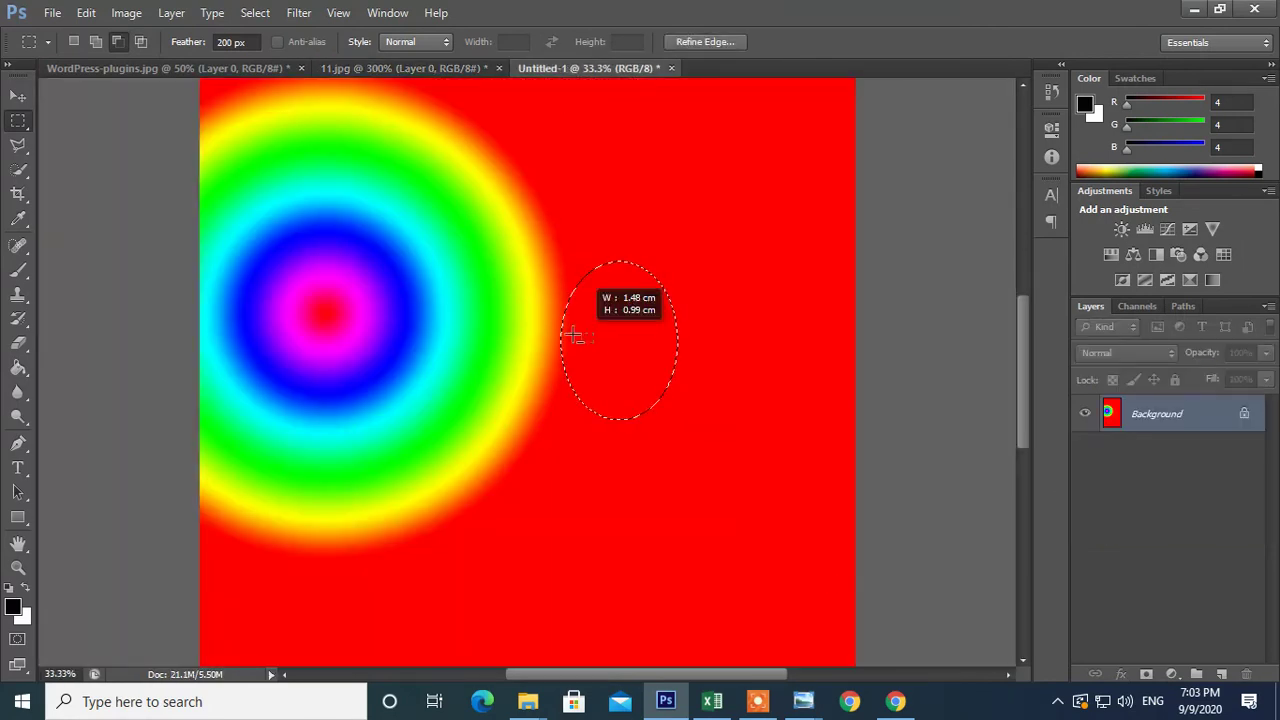
# - Apply the Blur filter twice to an oval around the WordPress logo in WordPress-plugins
pyautogui.click(100, 68)
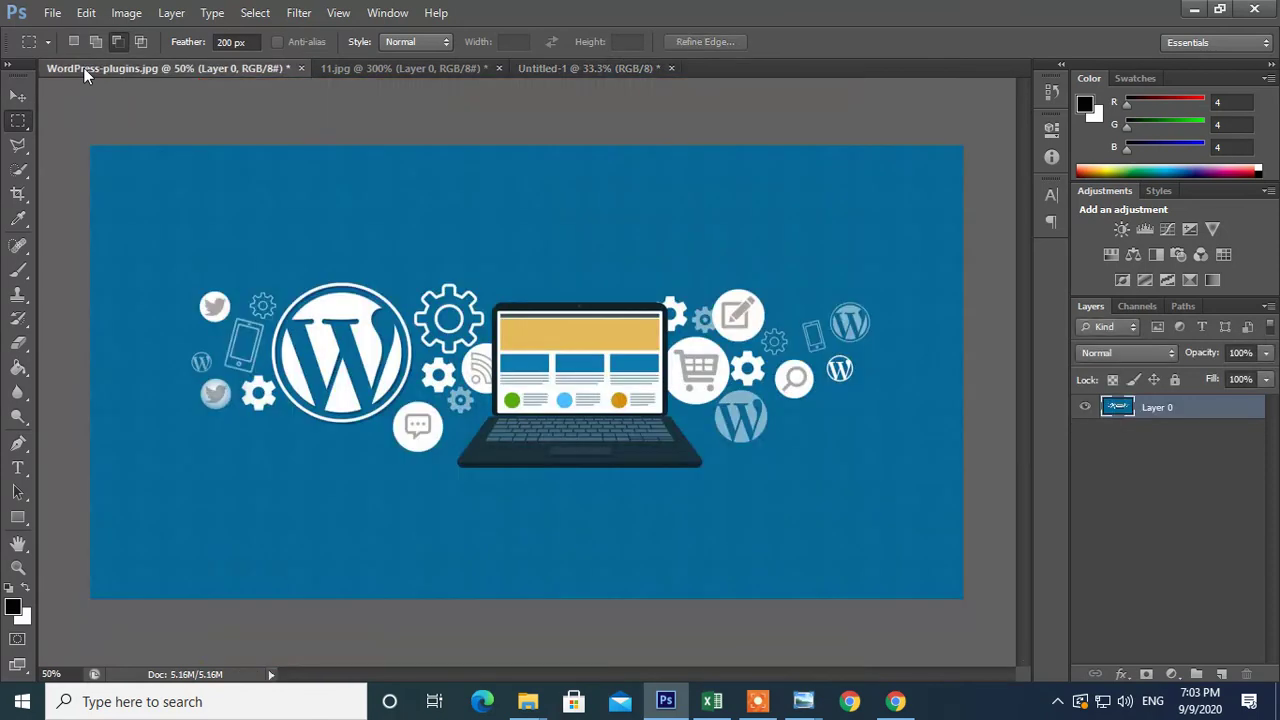
pyautogui.moveTo(178, 285); pyautogui.dragTo(463, 490)
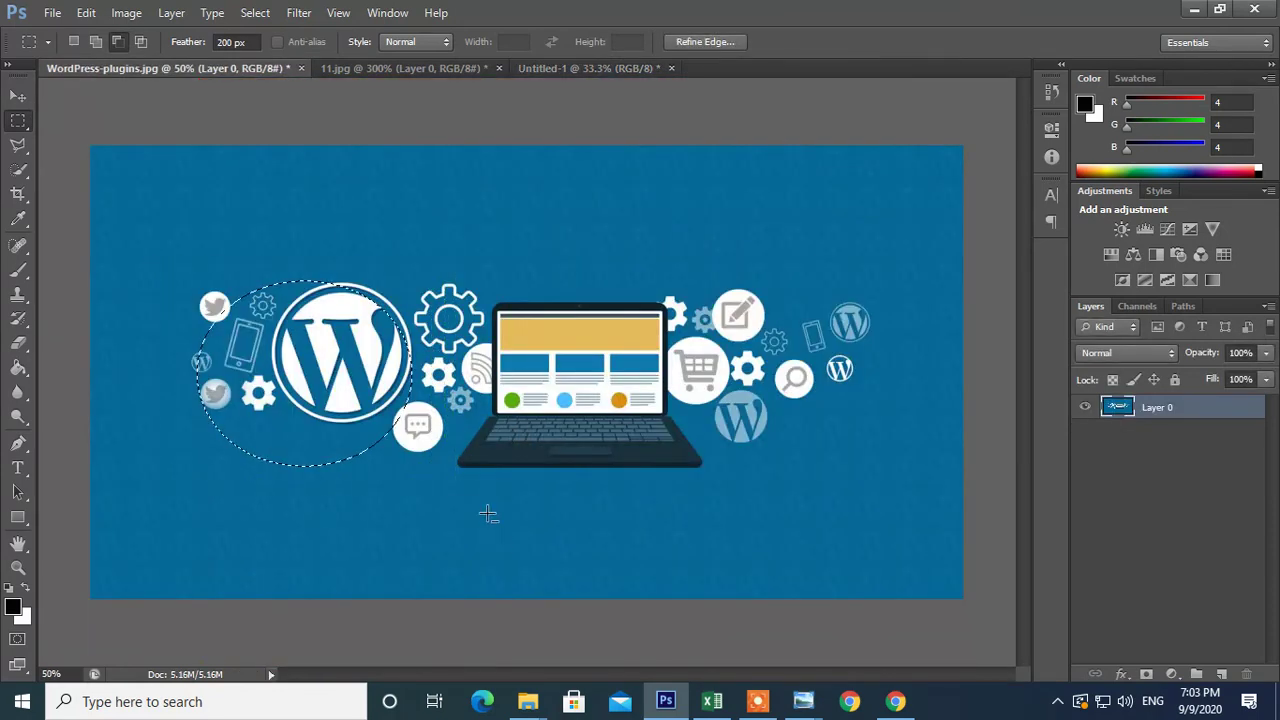
pyautogui.click(265, 15)
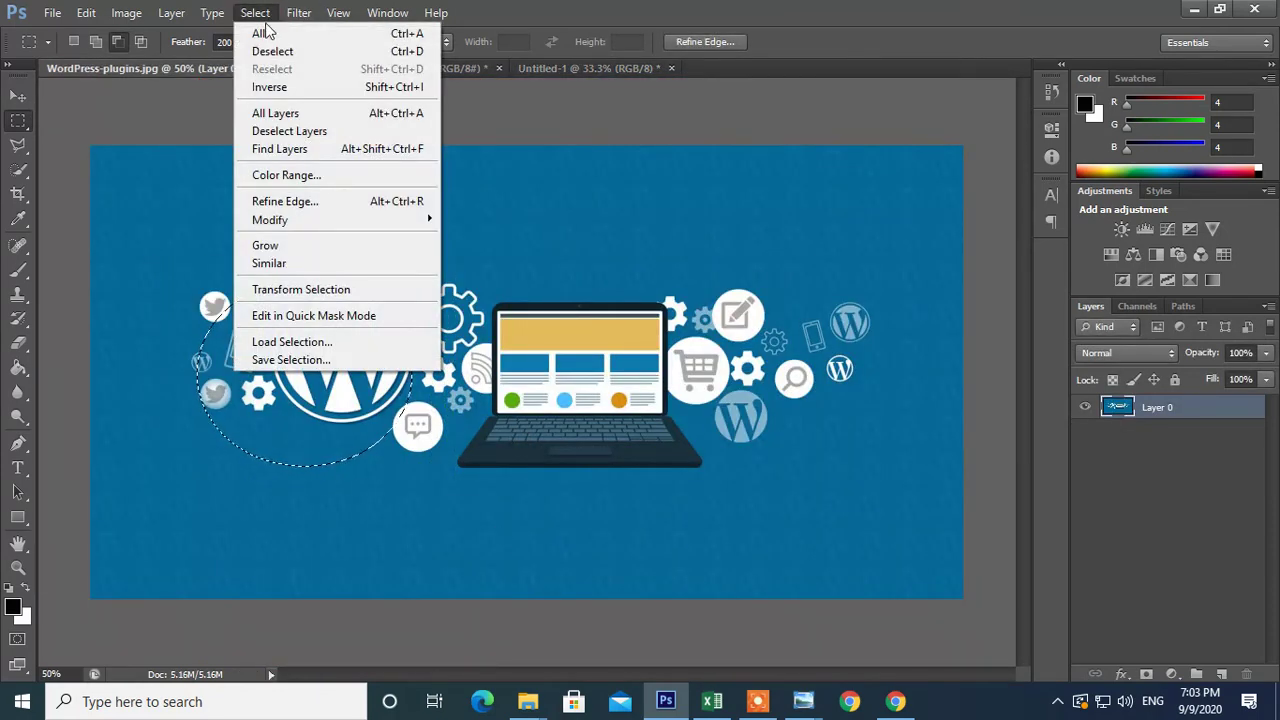
pyautogui.moveTo(308, 202)
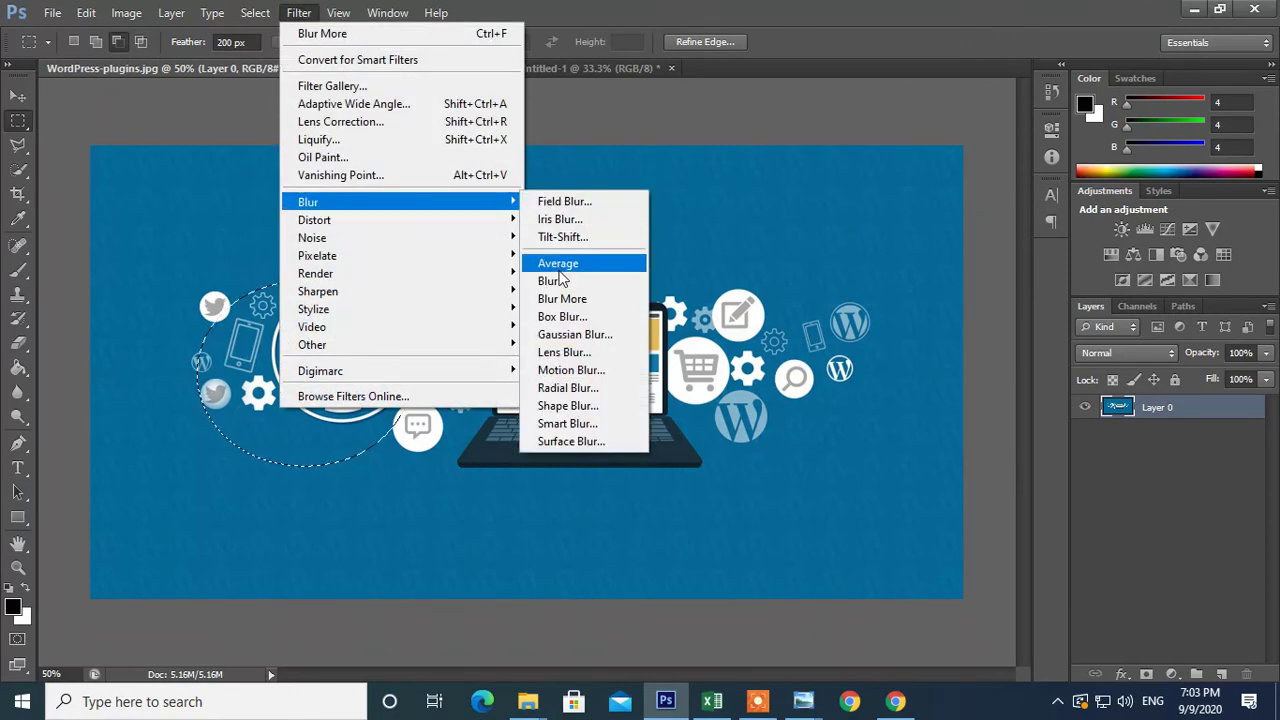
pyautogui.click(556, 281)
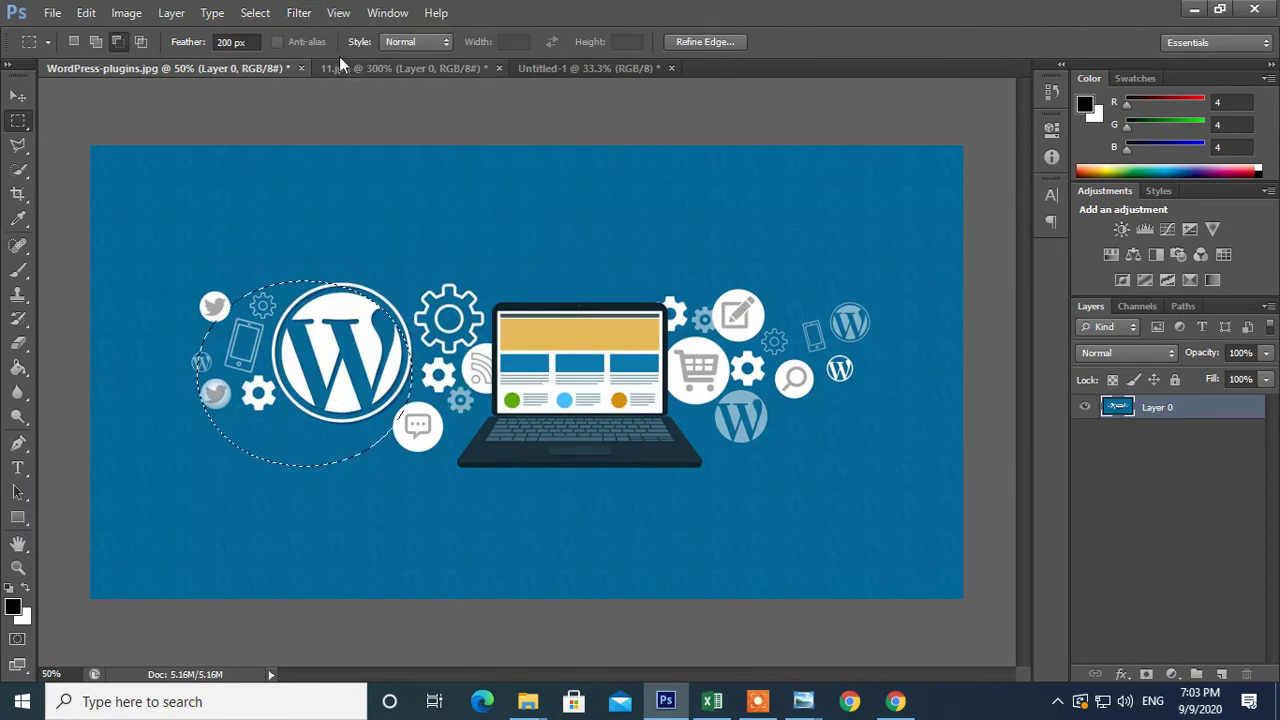
pyautogui.click(255, 14)
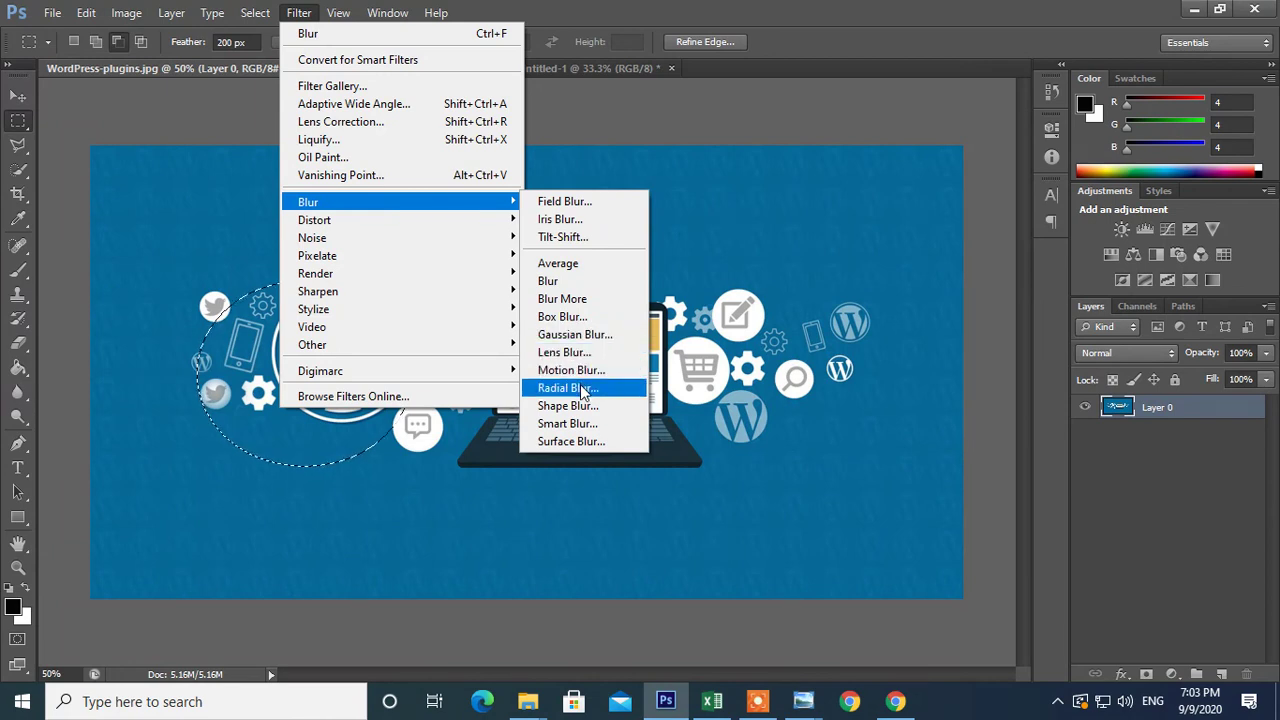
pyautogui.click(572, 281)
# - Try several new marquees around and below the logo, then clear the selection
pyautogui.moveTo(170, 155); pyautogui.dragTo(455, 561)
pyautogui.moveTo(300, 445); pyautogui.dragTo(420, 600)
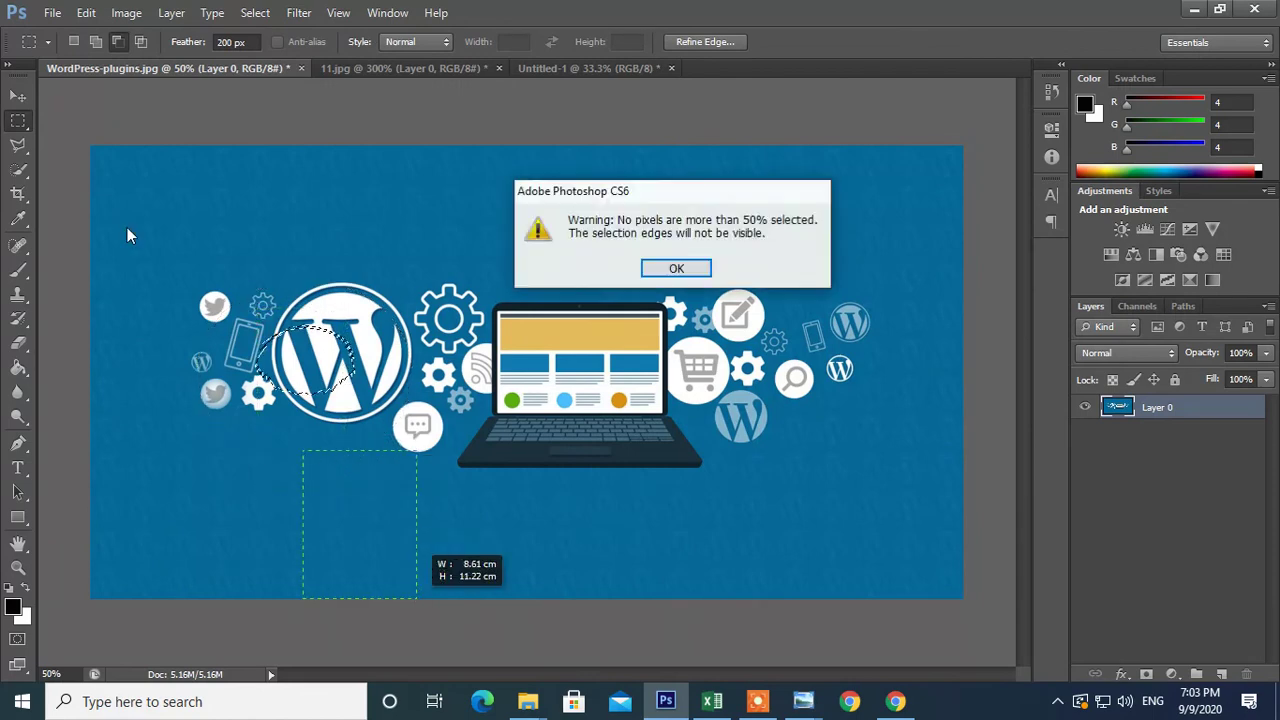
pyautogui.click(677, 268)
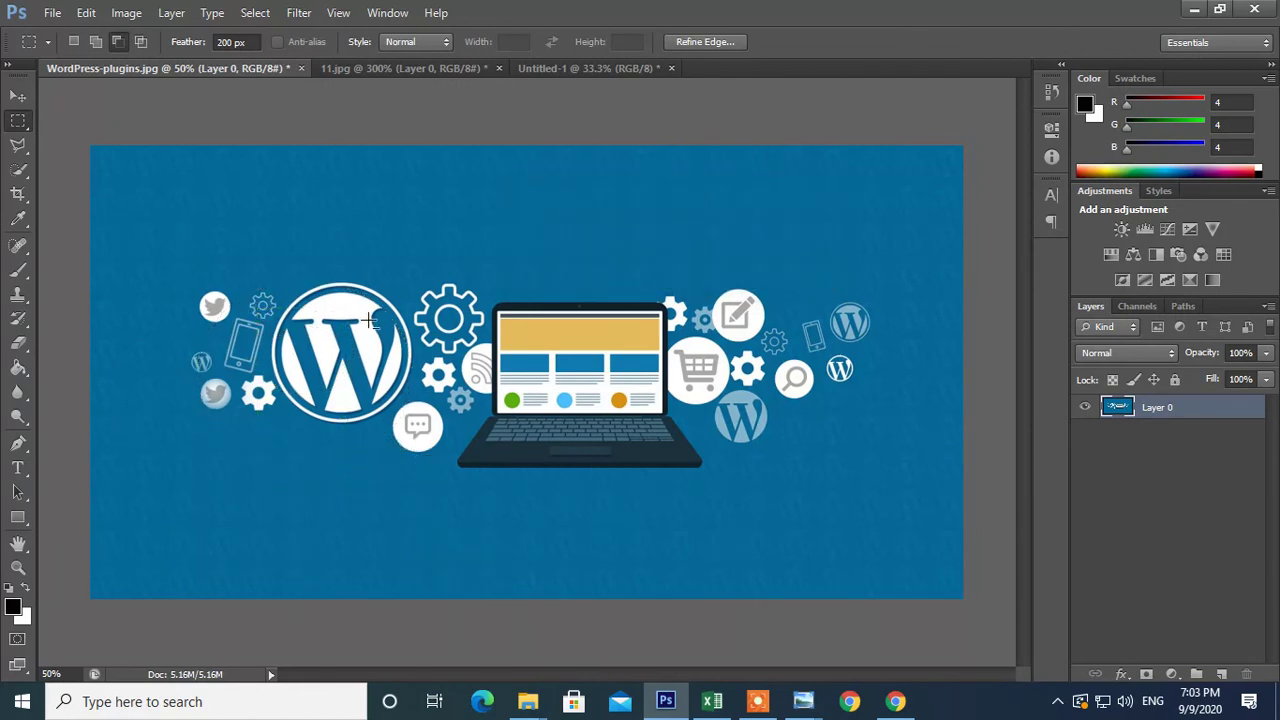
pyautogui.moveTo(143, 220); pyautogui.dragTo(470, 539)
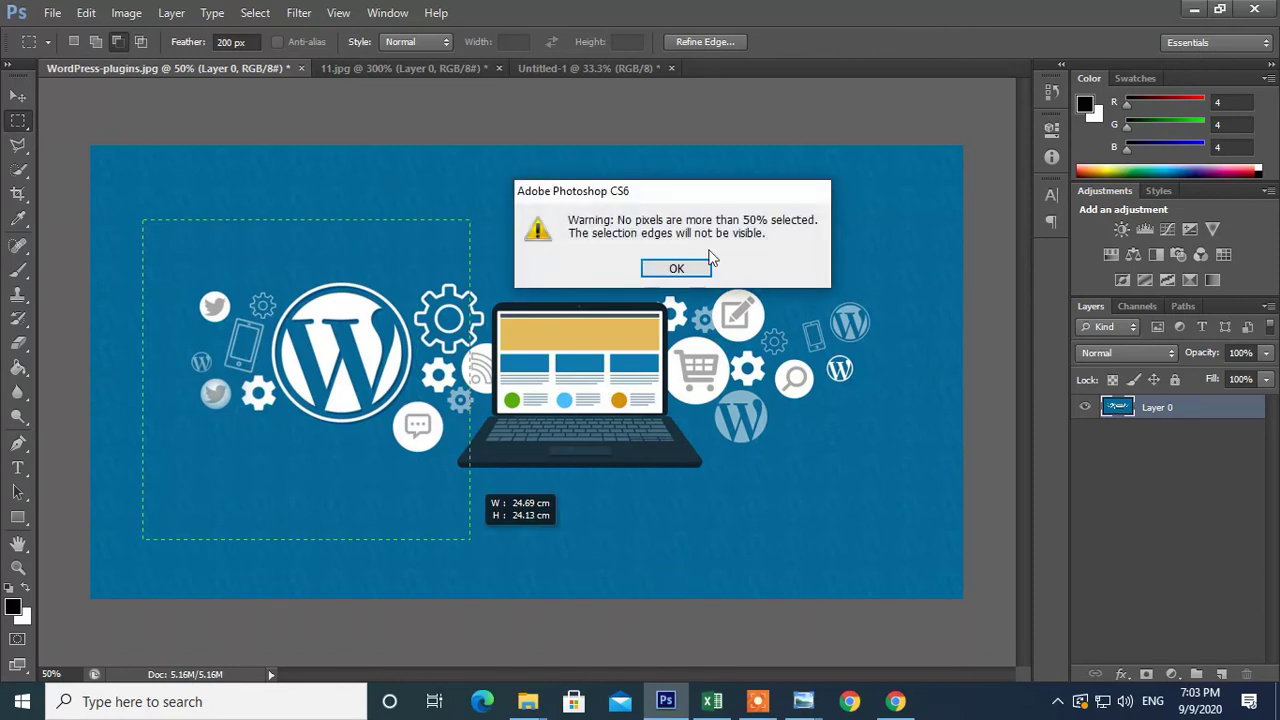
pyautogui.click(677, 268)
pyautogui.click(680, 266)
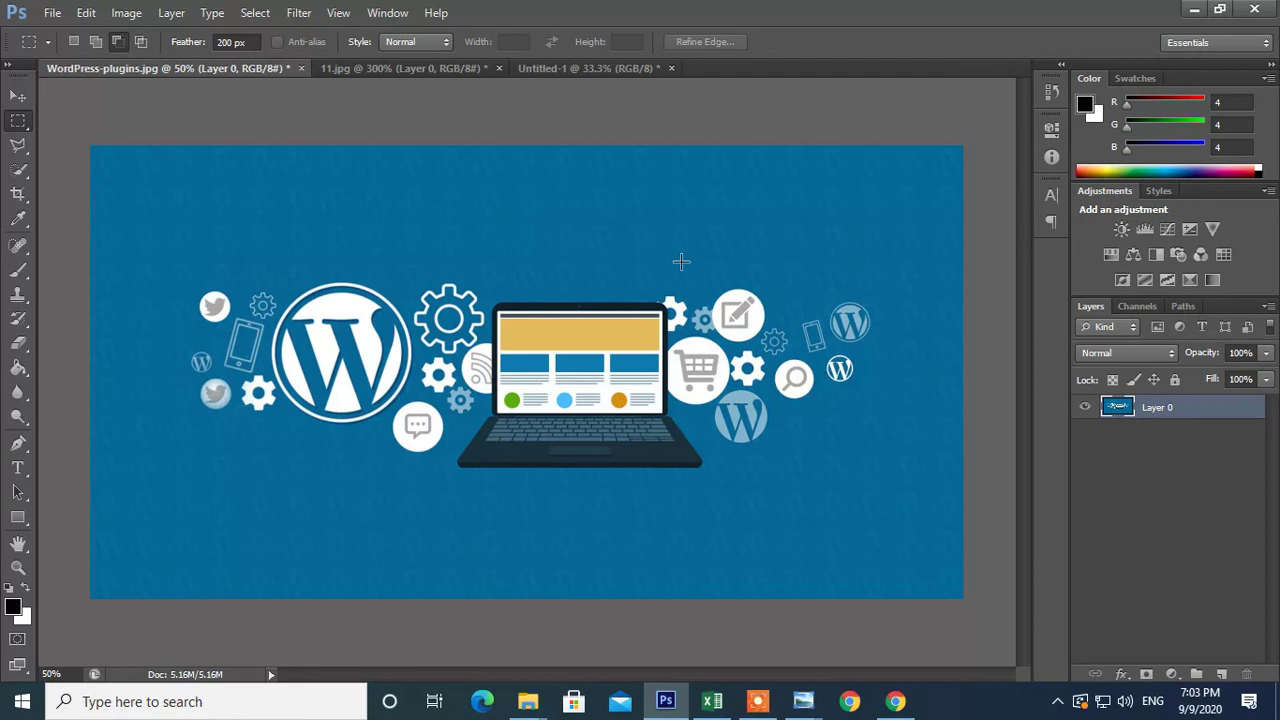
# - Close the WordPress-plugins, Untitled-1 and 11.jpg documents, answering each save prompt
pyautogui.click(301, 68)
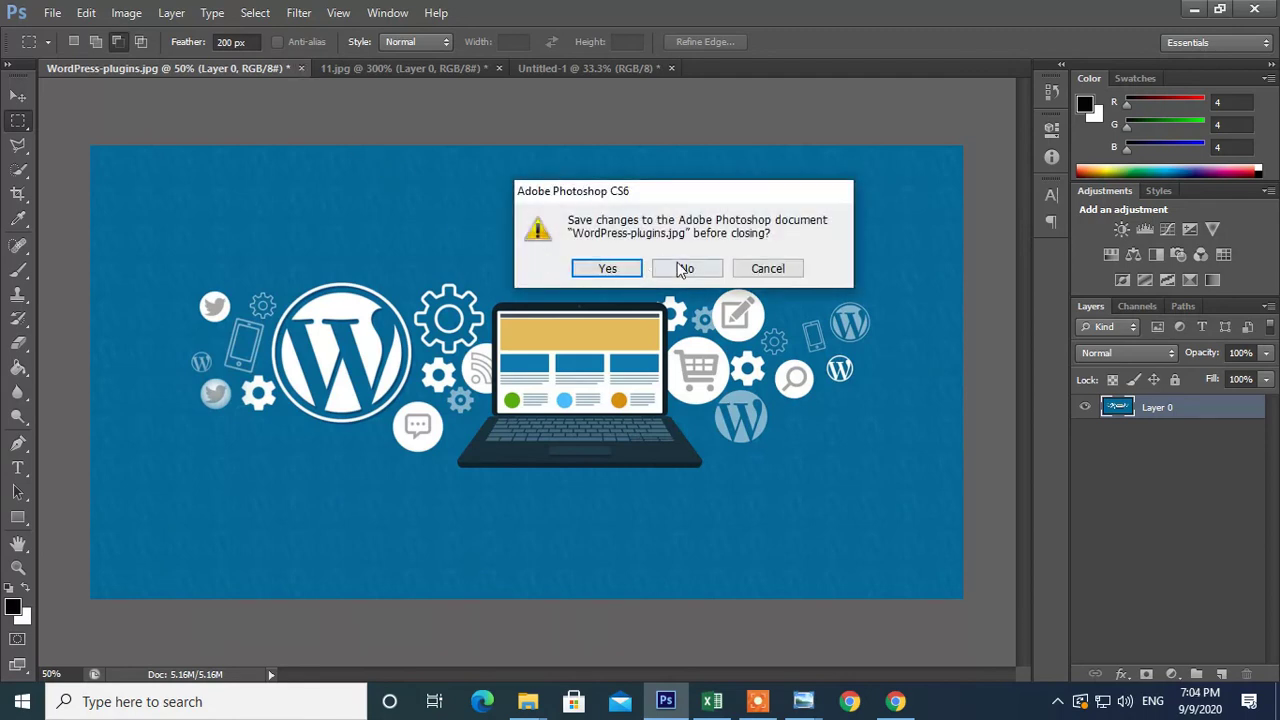
pyautogui.click(680, 266)
pyautogui.click(397, 68)
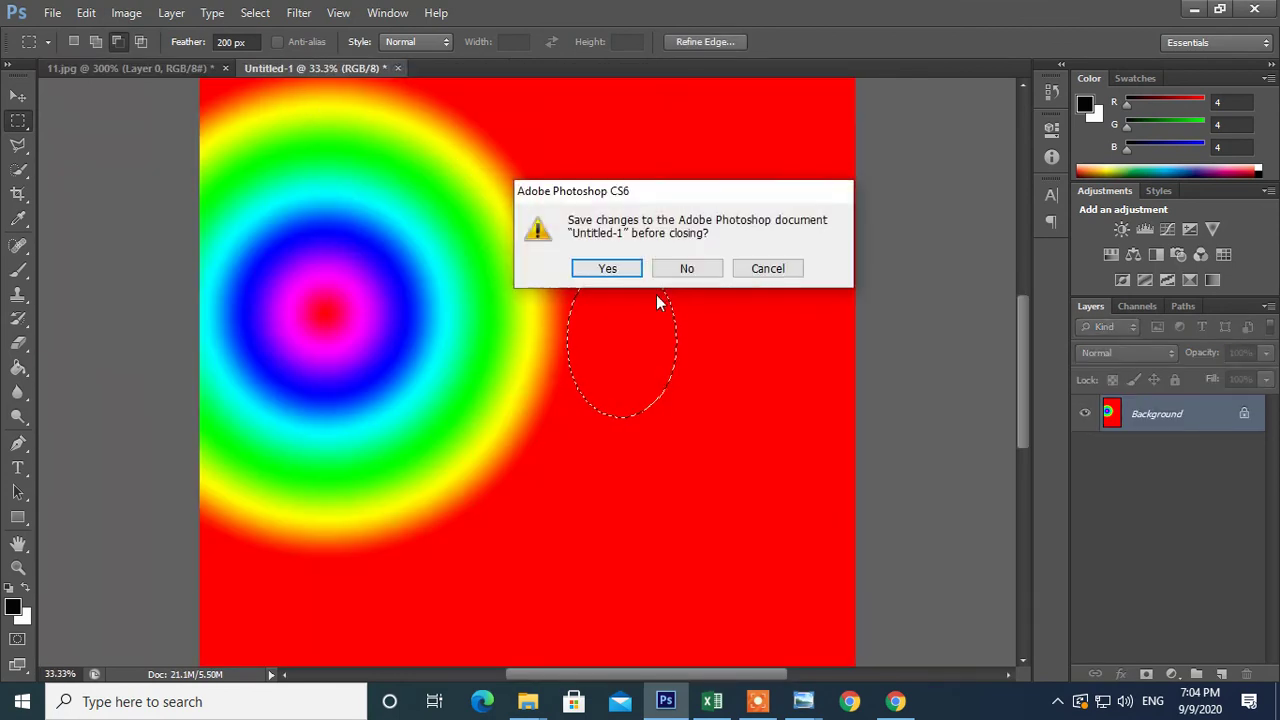
pyautogui.click(680, 266)
pyautogui.click(225, 68)
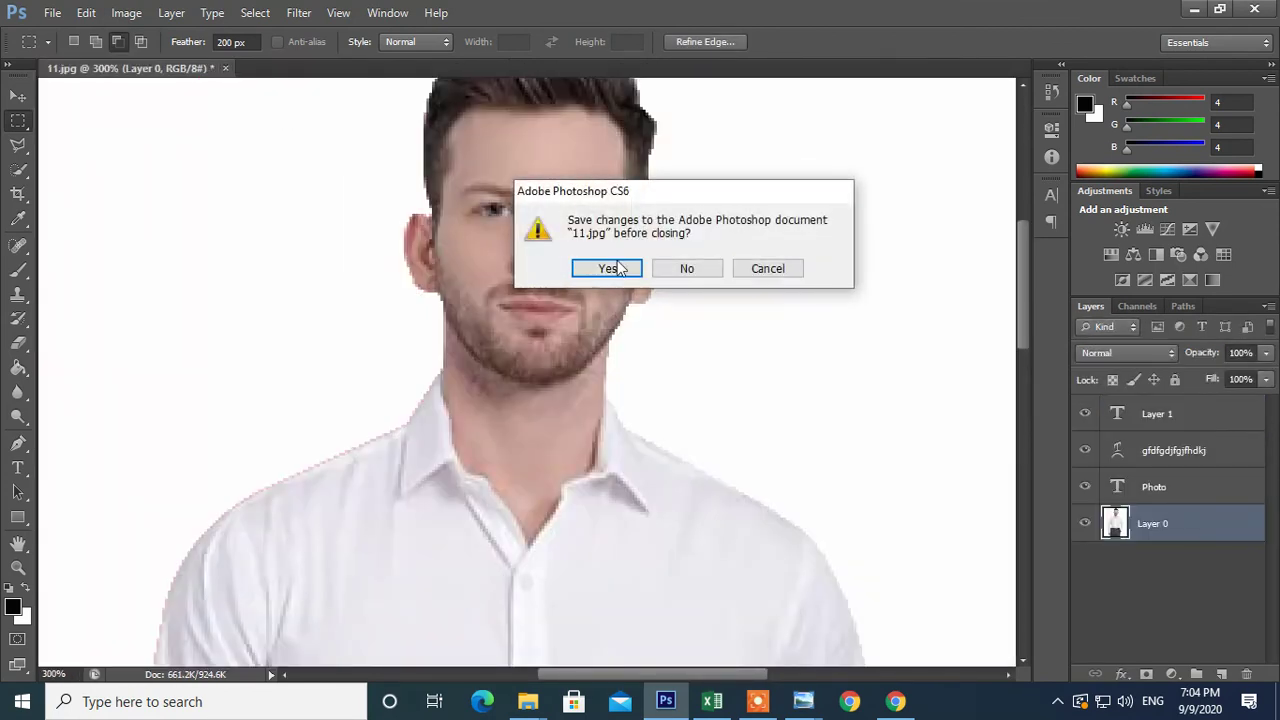
pyautogui.click(673, 265)
# - Create a new blank 210 × 352 px document at 300 pixels/inch
pyautogui.click(52, 12)
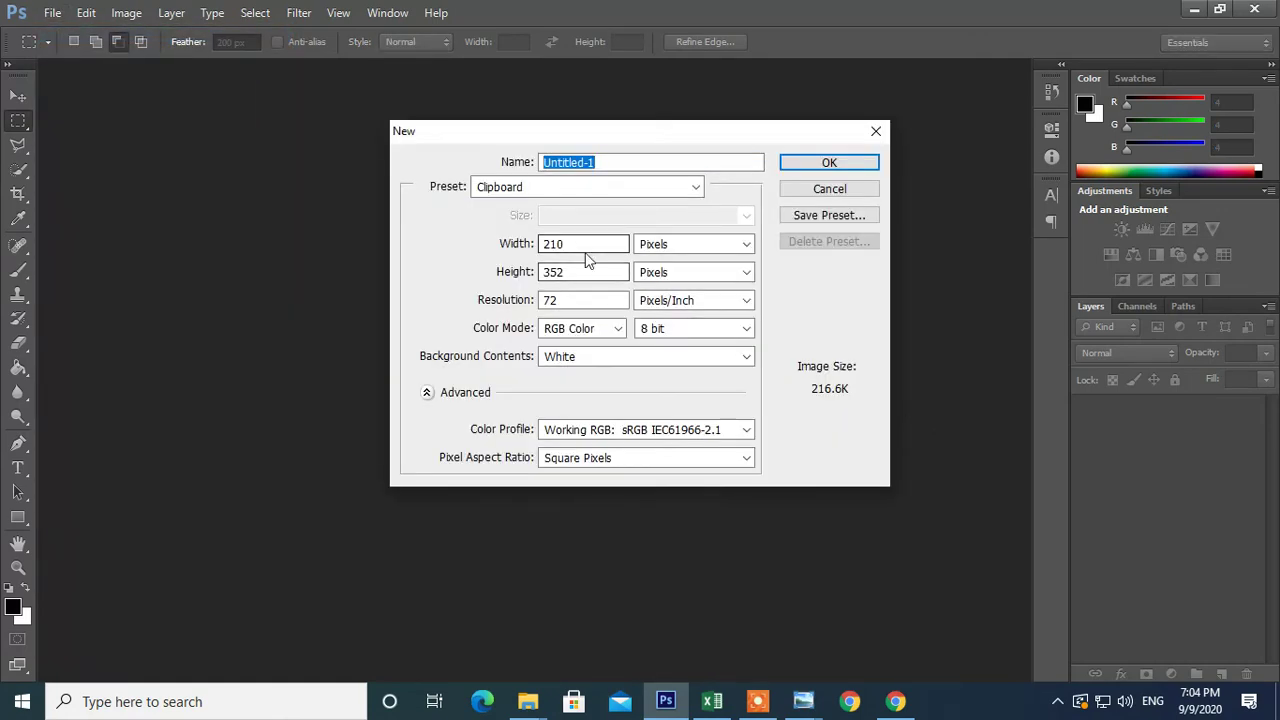
pyautogui.moveTo(572, 248); pyautogui.dragTo(446, 262)
pyautogui.press('Tab')
pyautogui.press('Tab')
pyautogui.click(515, 248)
pyautogui.press('Tab')
pyautogui.press('Tab')
pyautogui.write('300')
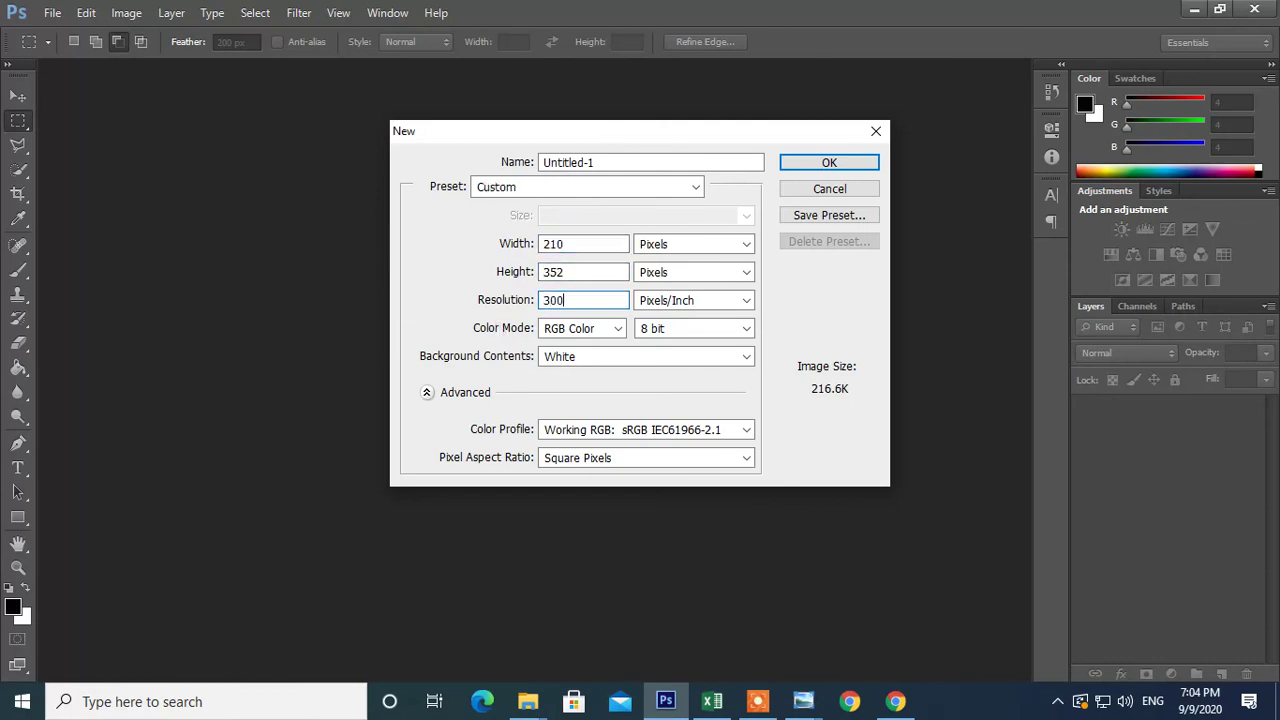
pyautogui.press('Return')
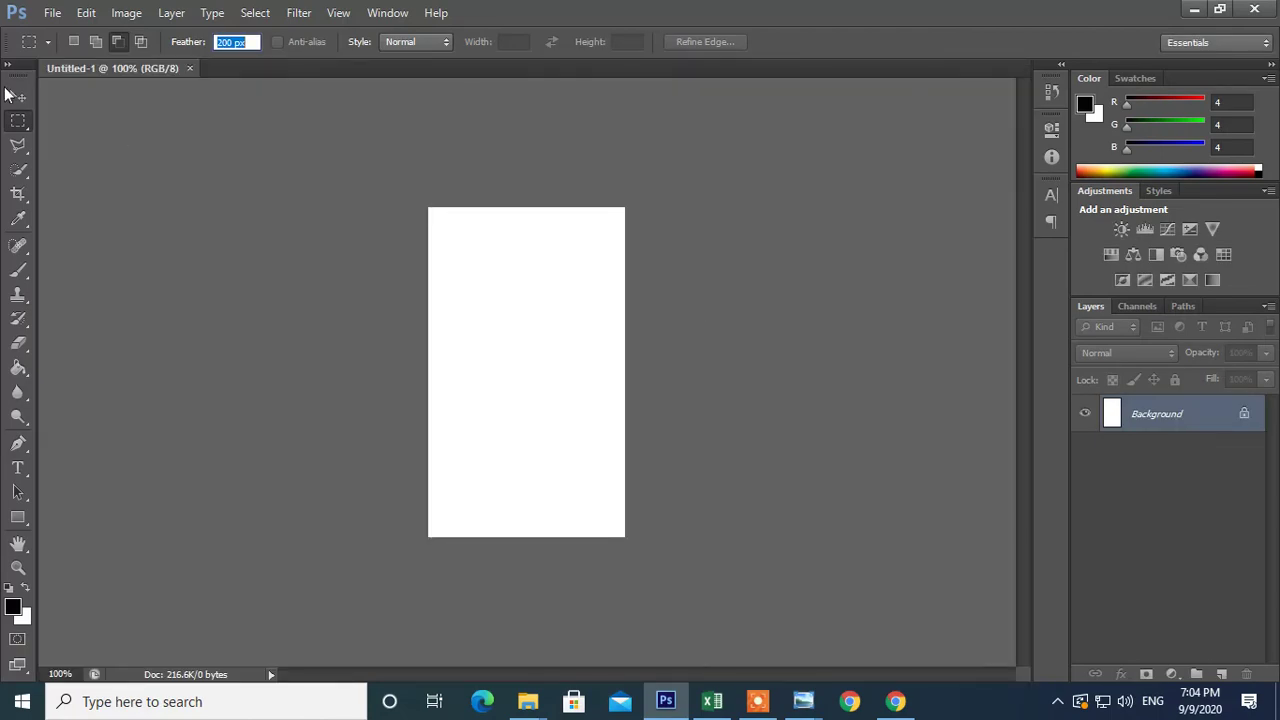
# - Browse the Save As format list, cancel without saving, and close Untitled-1
pyautogui.click(40, 14)
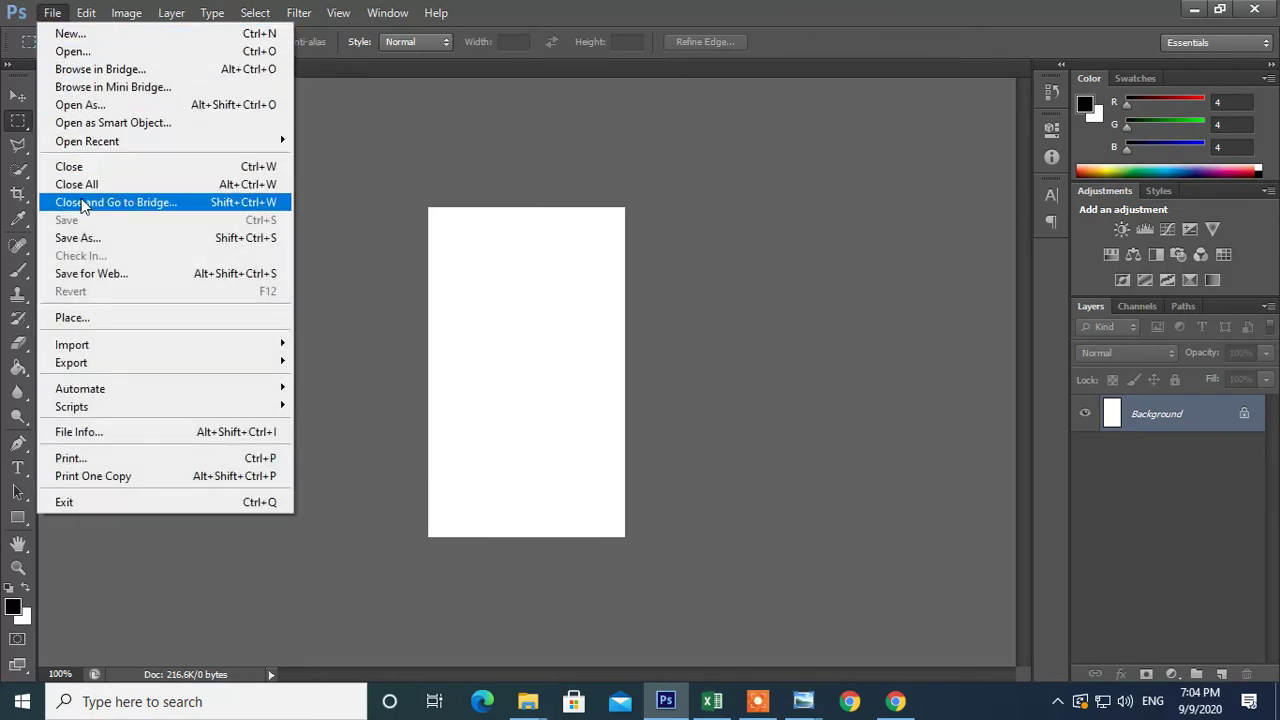
pyautogui.click(82, 239)
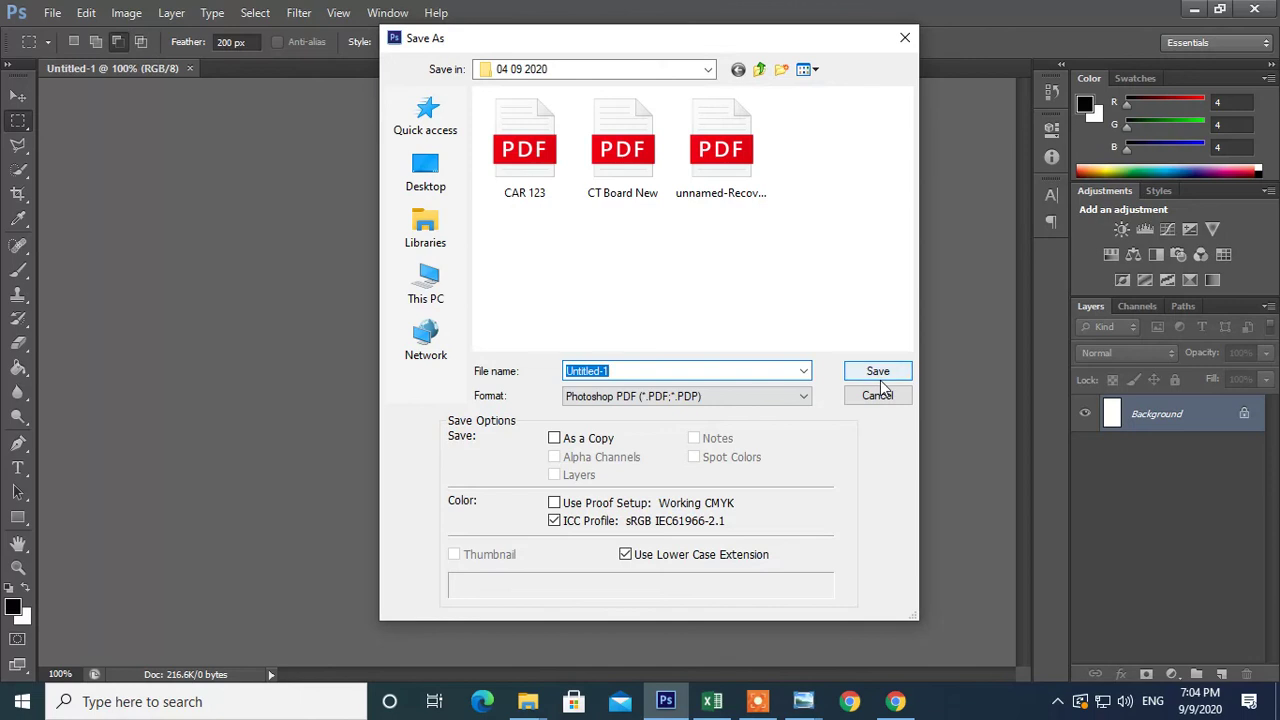
pyautogui.click(691, 396)
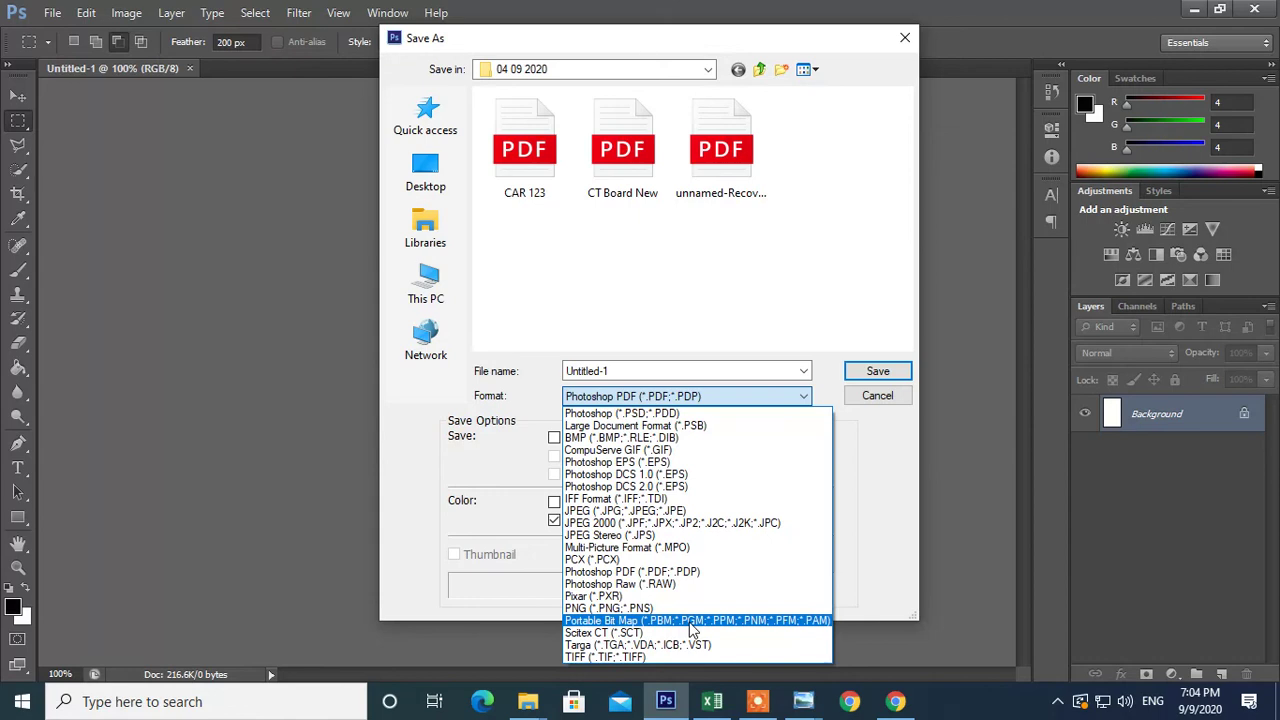
pyautogui.click(878, 398)
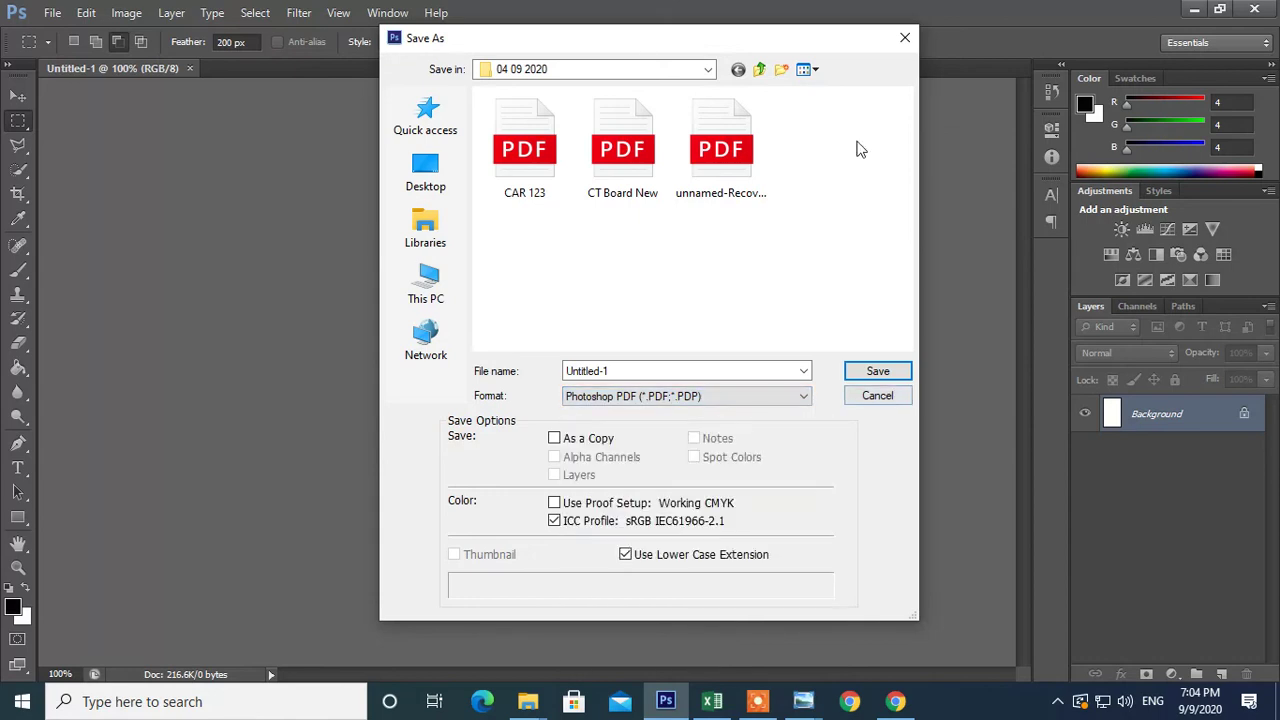
pyautogui.click(905, 37)
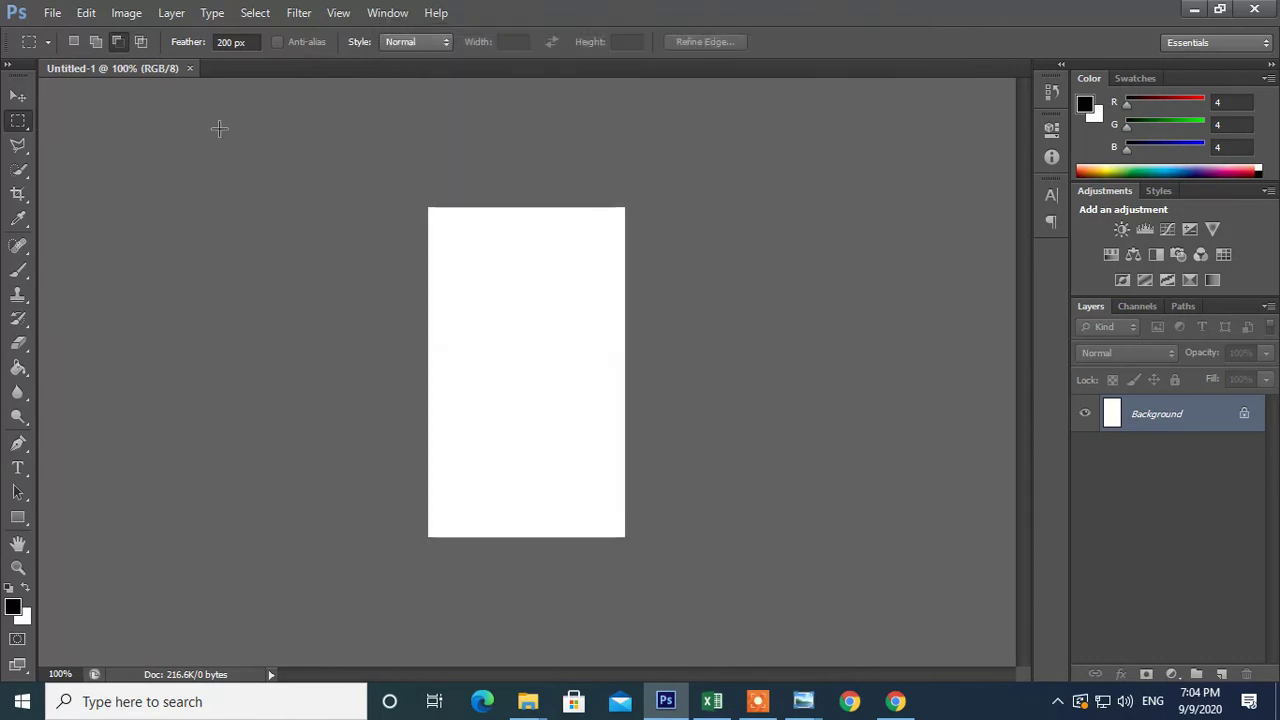
pyautogui.click(190, 69)
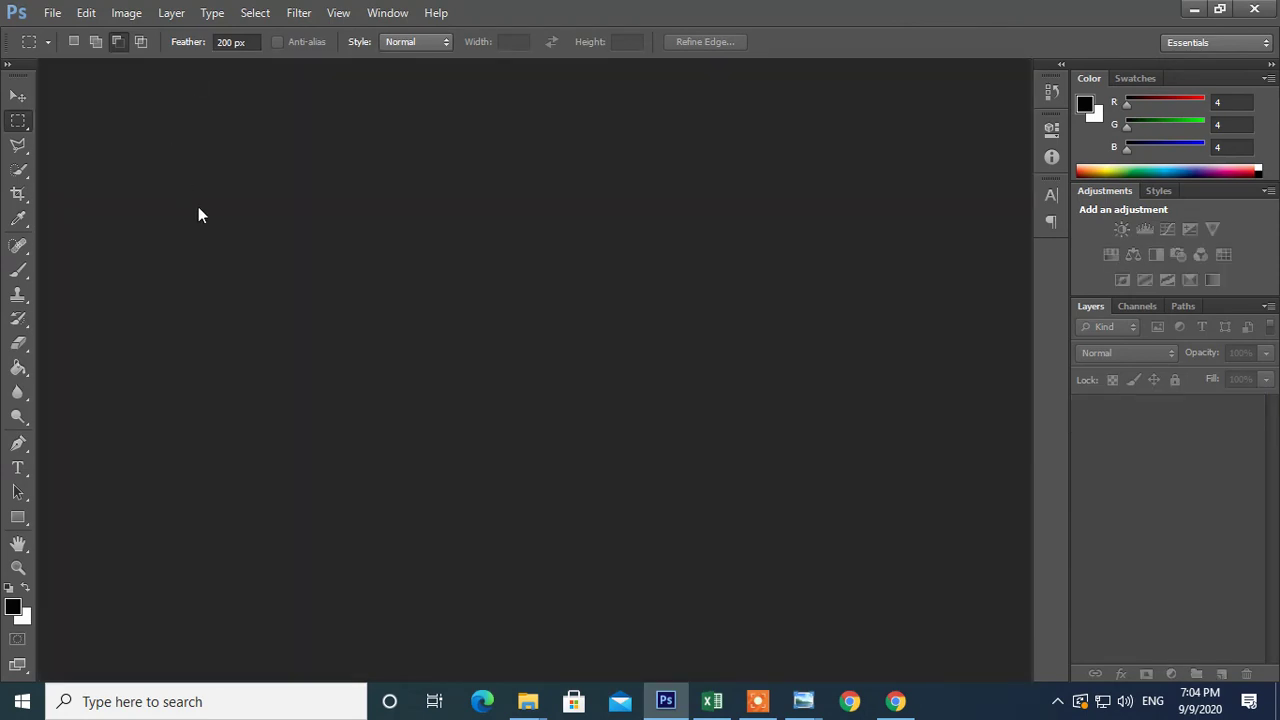